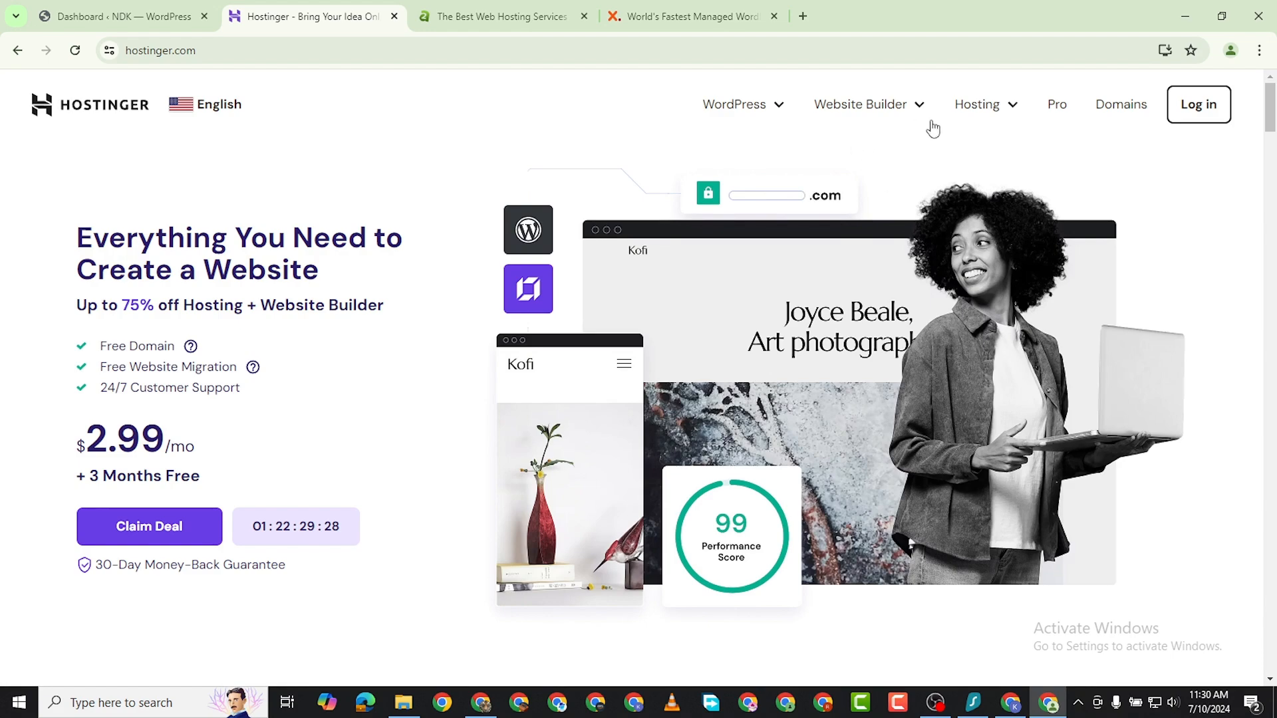
# Look over the Hostinger home page and open the hosting plans through the Claim Deal offer.
pyautogui.scroll(-2, 177, 464)
pyautogui.scroll(2, 177, 465)
pyautogui.scroll(-2, 183, 461)
pyautogui.scroll(2, 143, 339)
pyautogui.click(135, 529)
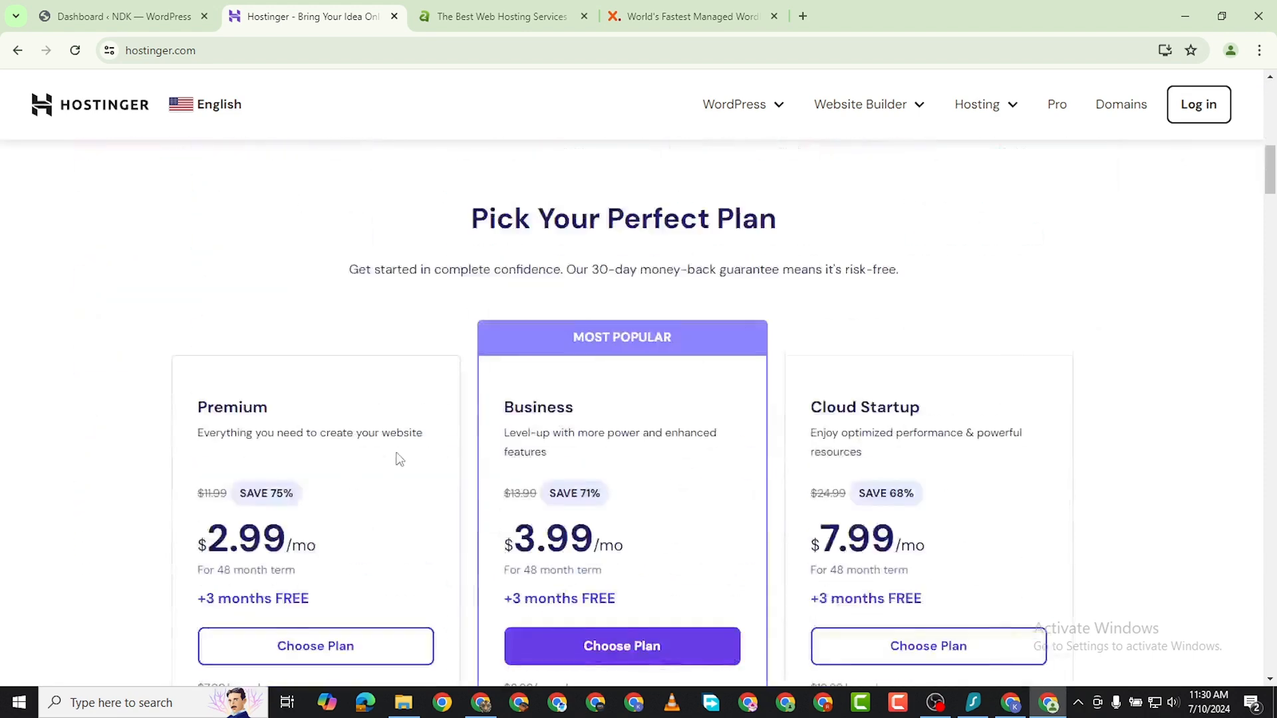
# Examine the prices and included features of the Premium, Business and Cloud Startup plans.
pyautogui.scroll(-1, 568, 425)
pyautogui.scroll(1, 565, 399)
pyautogui.scroll(-2, 285, 425)
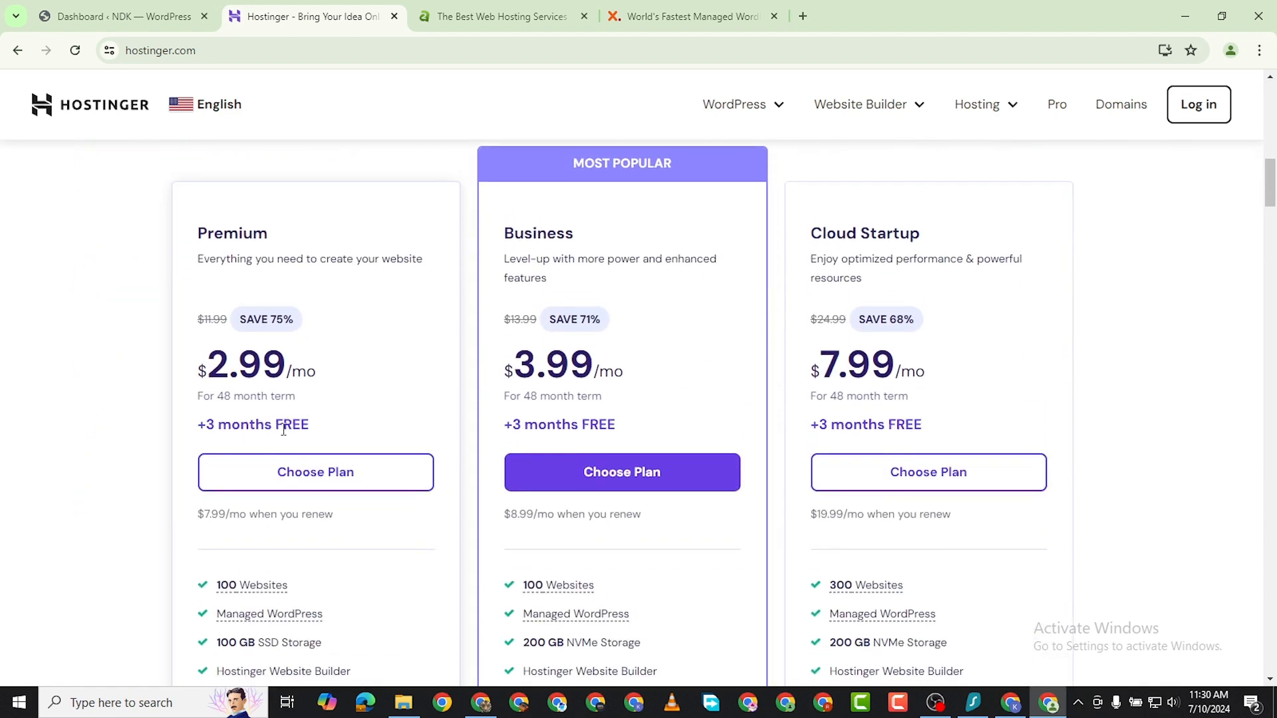
pyautogui.scroll(-1, 299, 492)
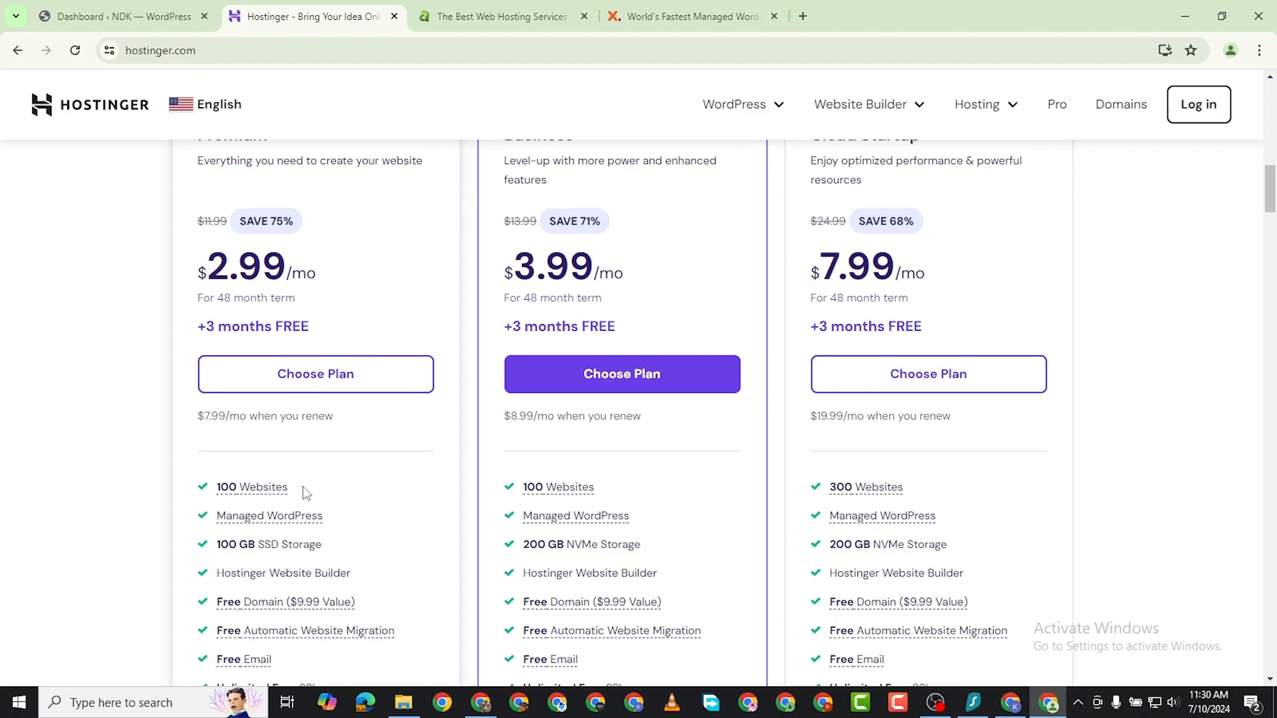
pyautogui.scroll(-6, 297, 482)
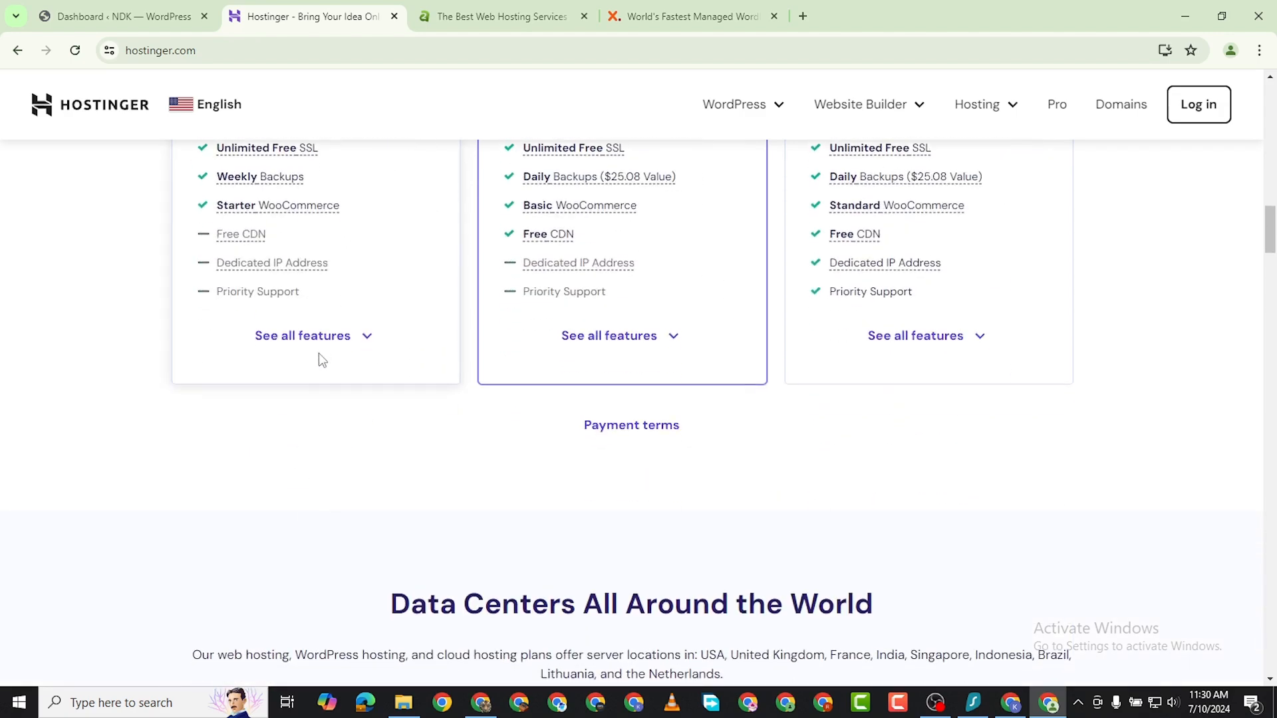
pyautogui.scroll(4, 322, 357)
pyautogui.scroll(-3, 314, 399)
pyautogui.scroll(4, 326, 373)
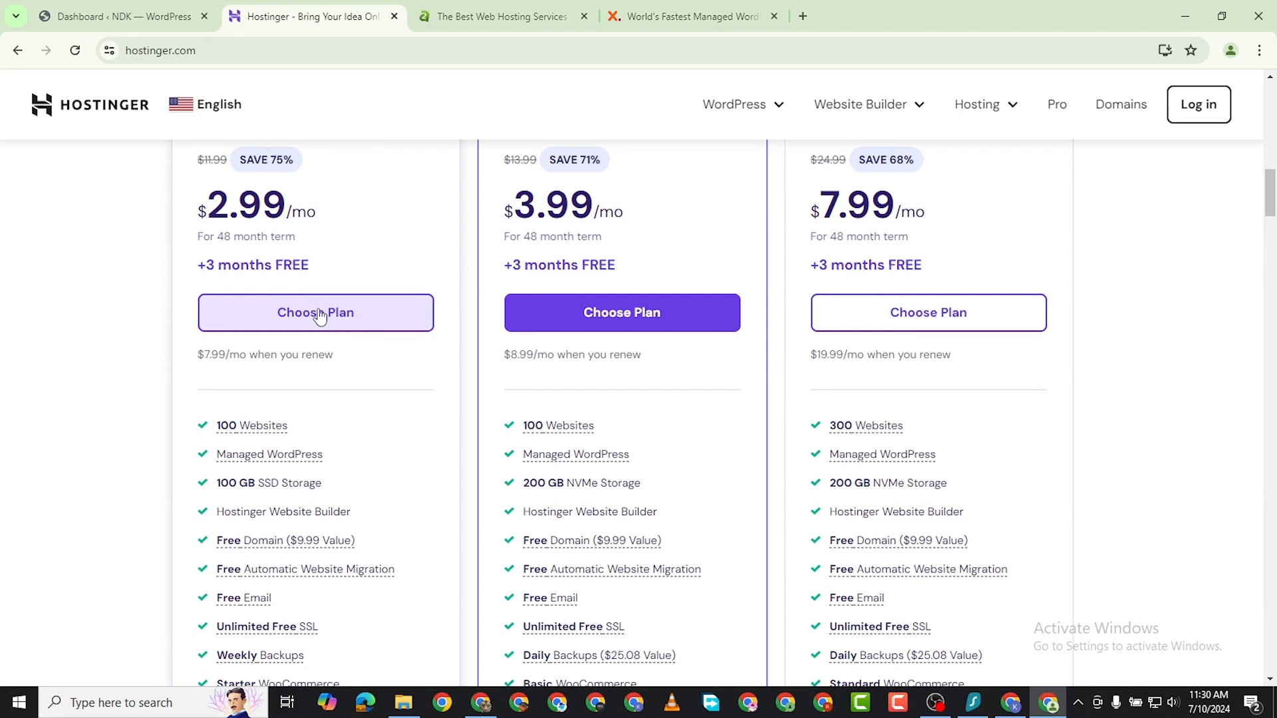
# Choose the Premium plan and review its checkout page through the payment section.
pyautogui.click(330, 326)
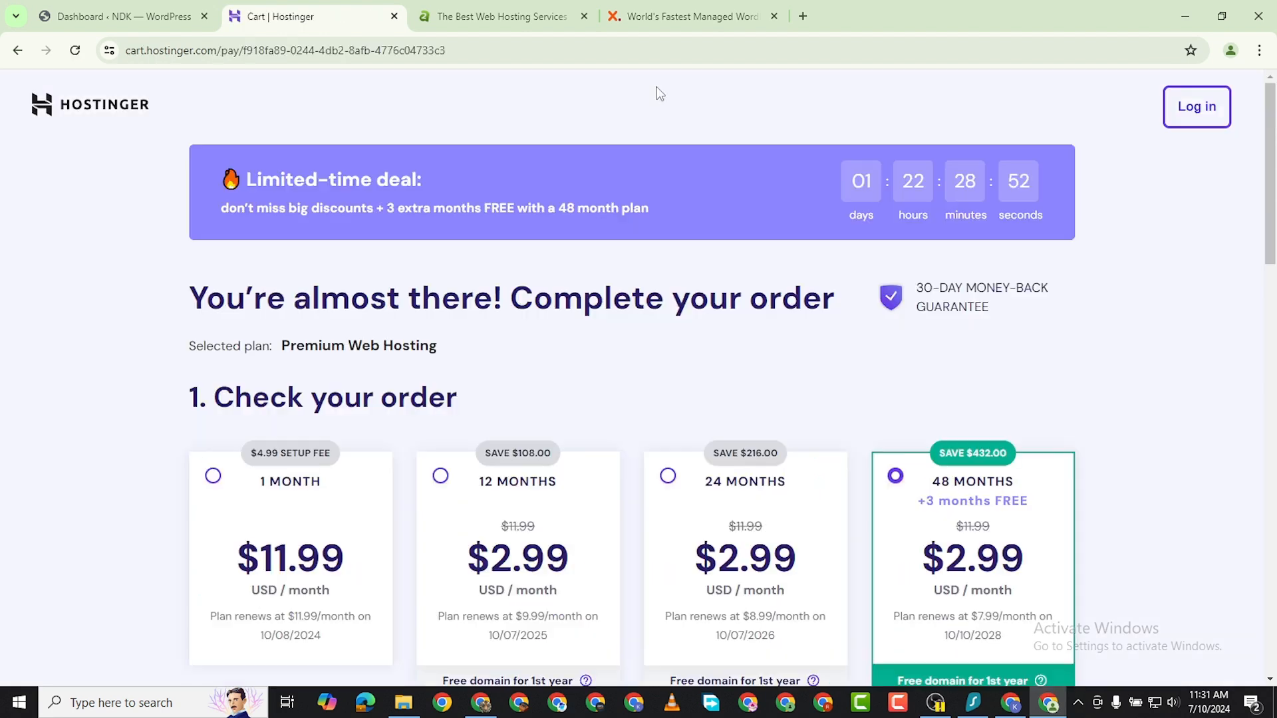
pyautogui.scroll(-10, 630, 102)
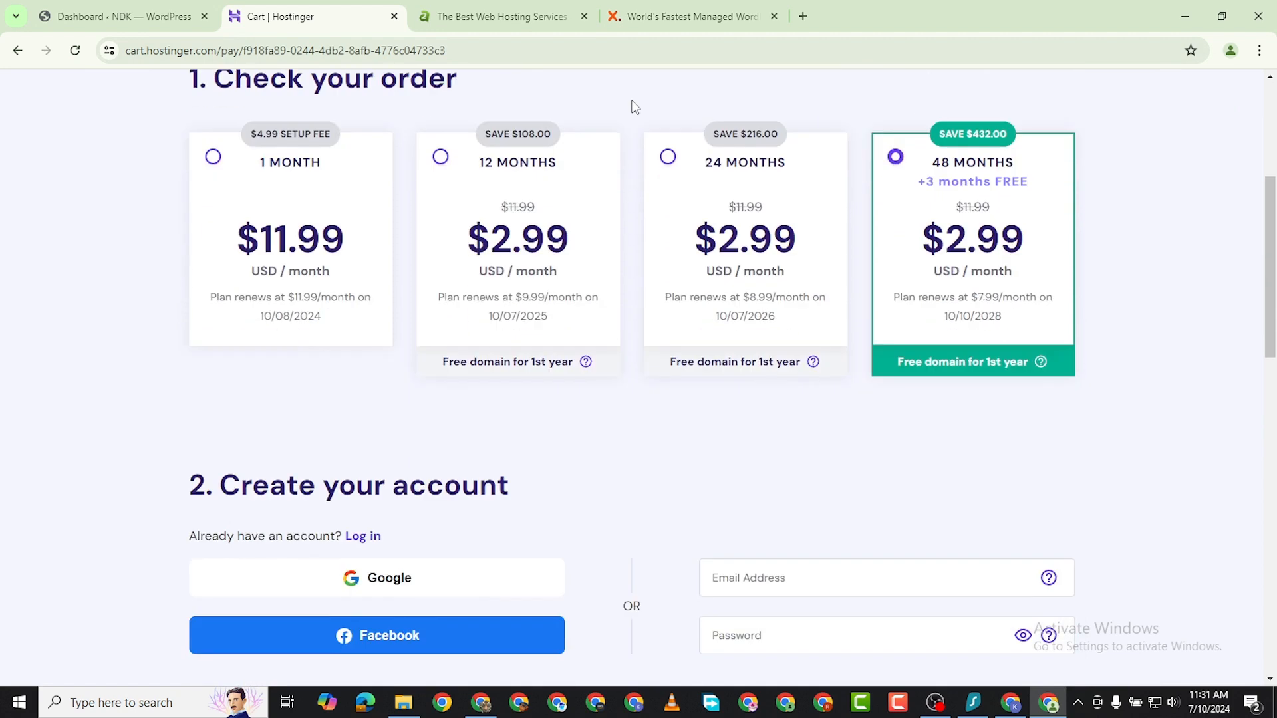
pyautogui.scroll(-10, 567, 348)
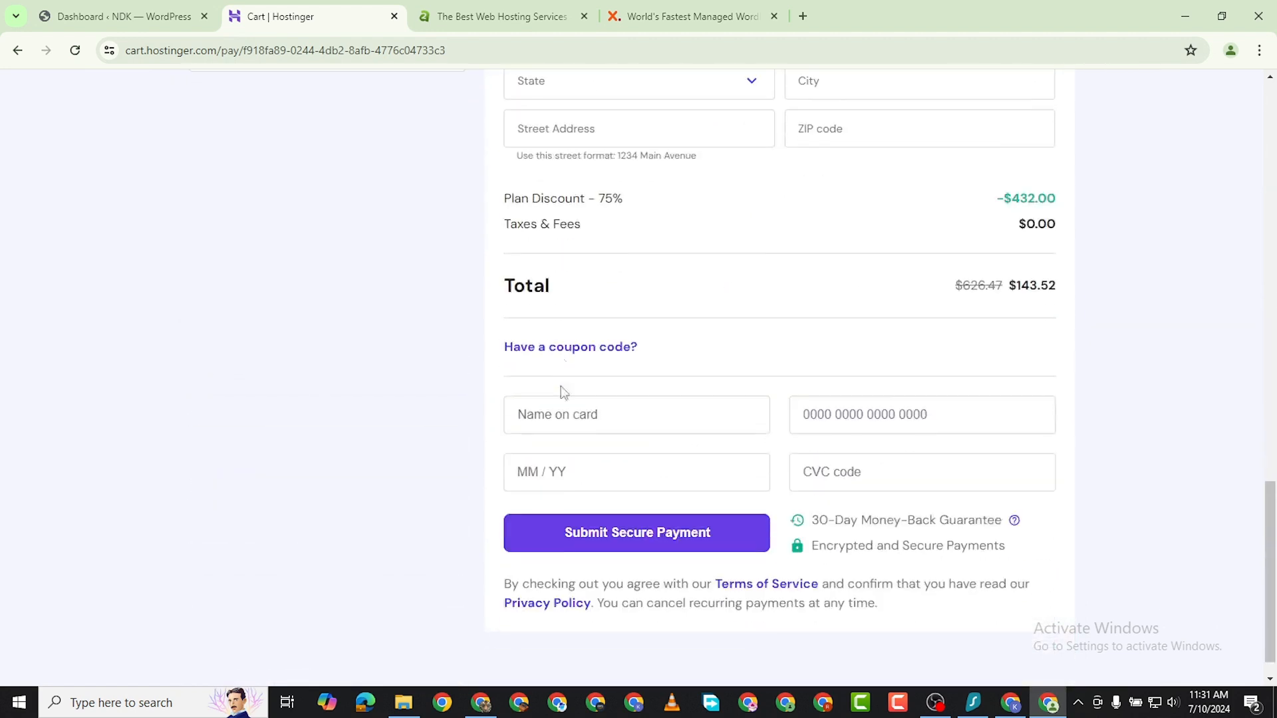
pyautogui.scroll(5, 643, 379)
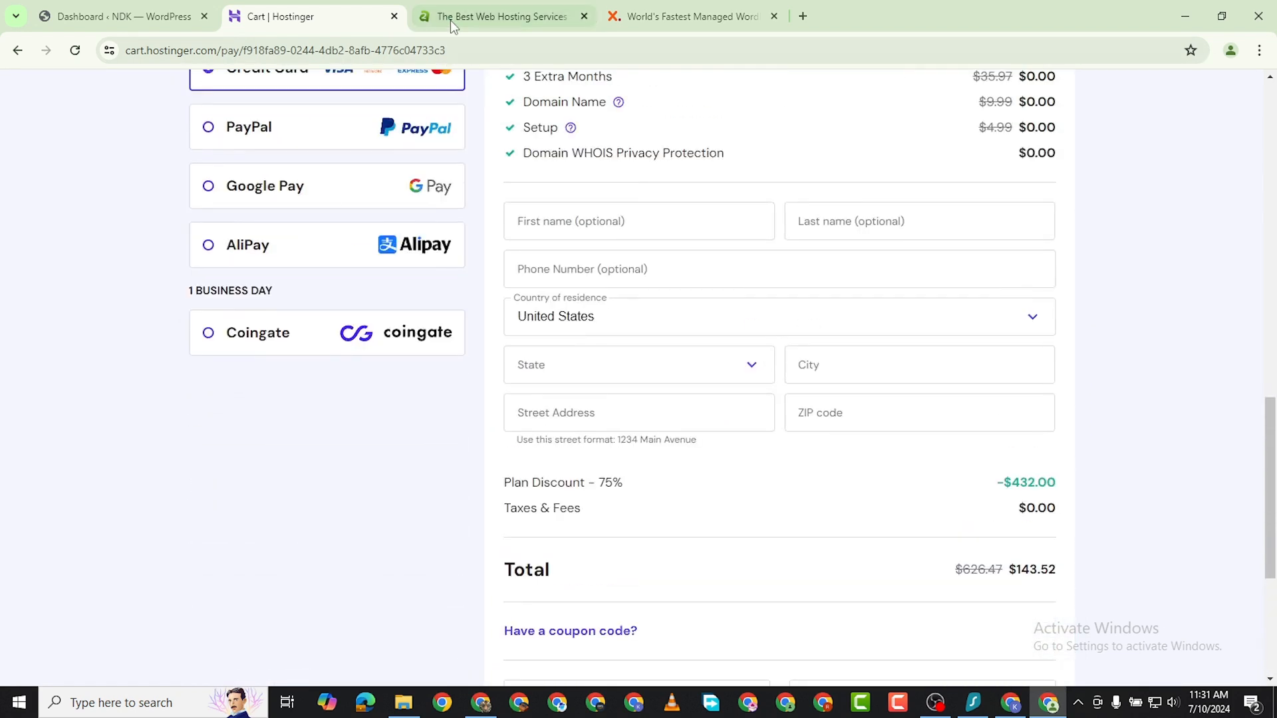
# Switch to the A2 Hosting site, open its Shared Hosting plans and examine the plan prices and features.
pyautogui.click(450, 20)
pyautogui.scroll(-2, 435, 268)
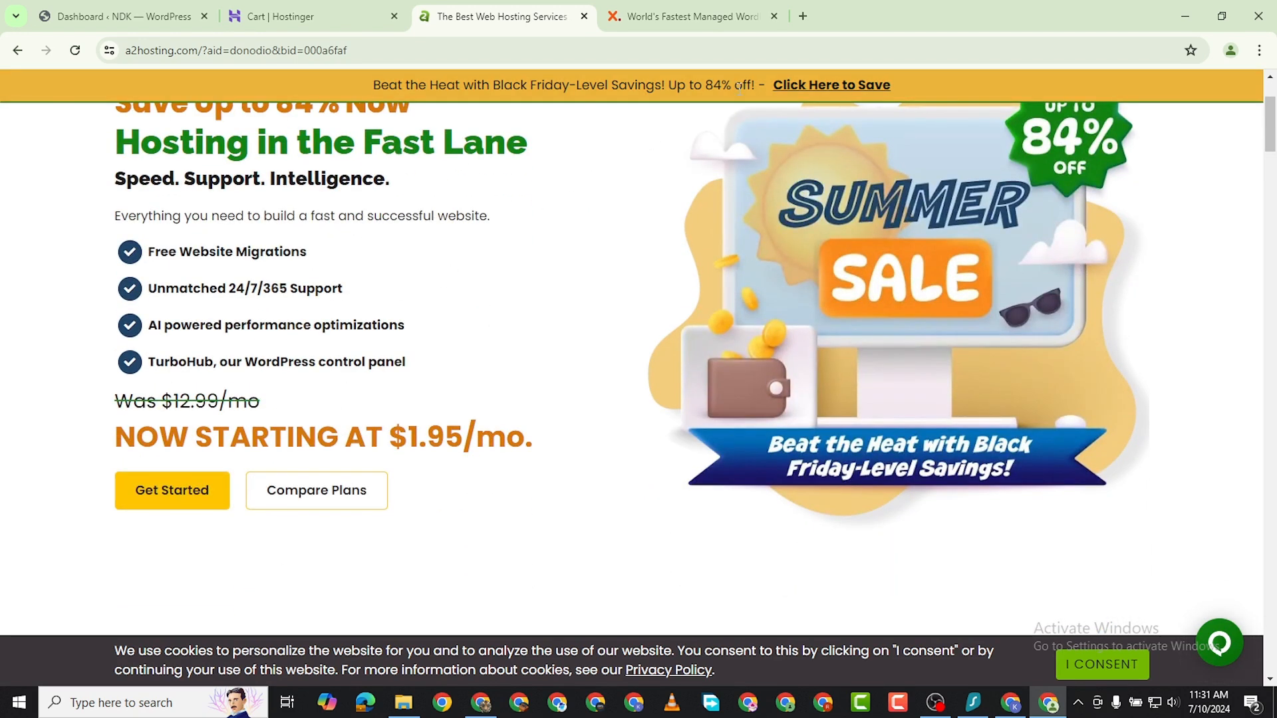
pyautogui.scroll(-5, 416, 288)
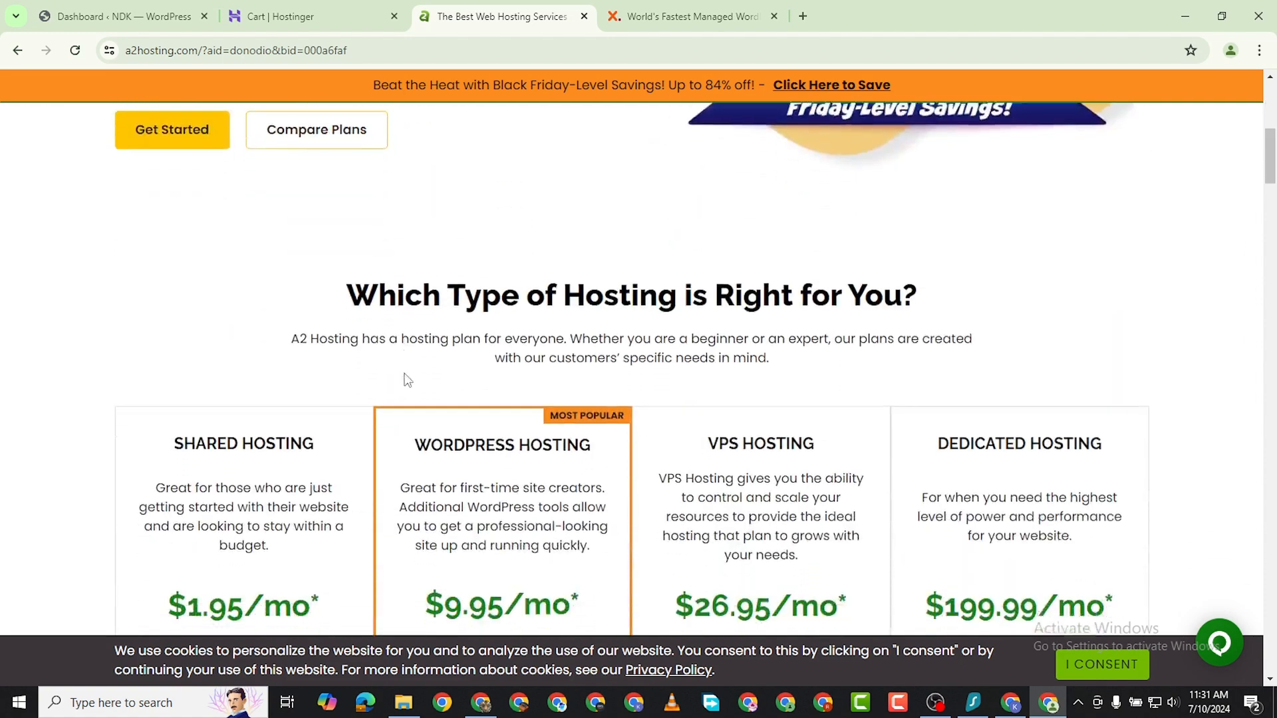
pyautogui.scroll(-2, 408, 379)
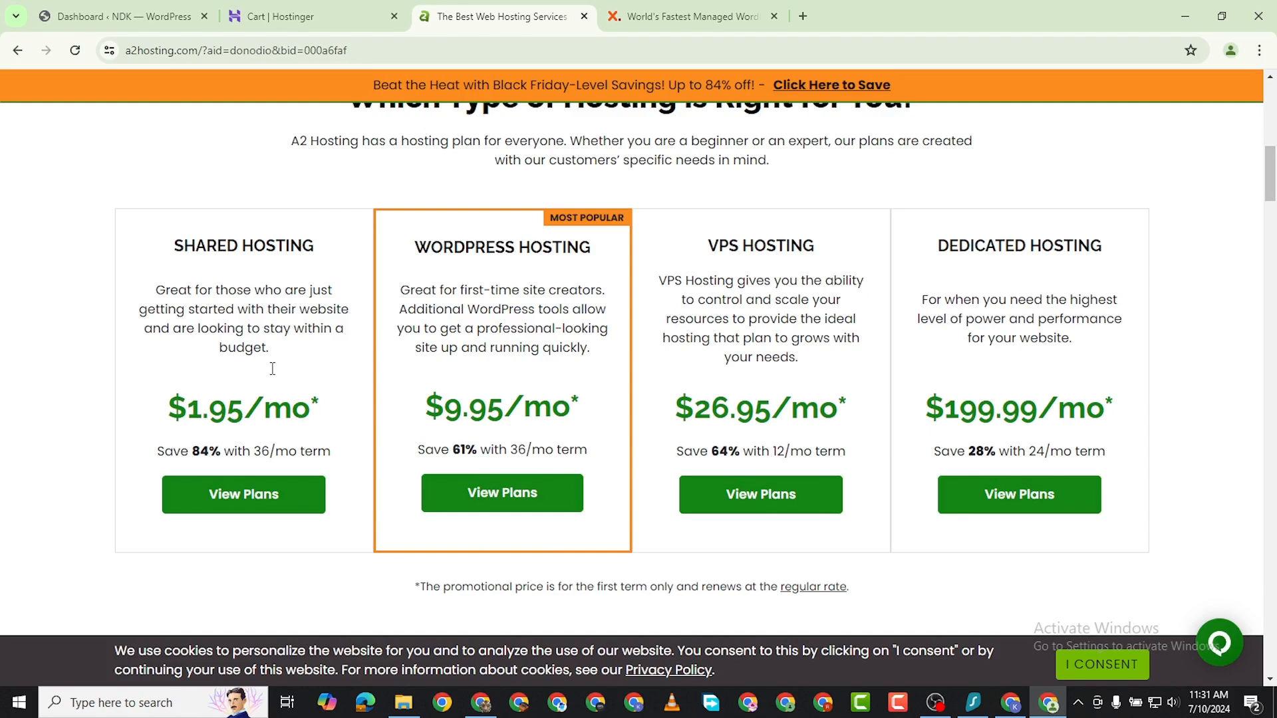
pyautogui.click(244, 495)
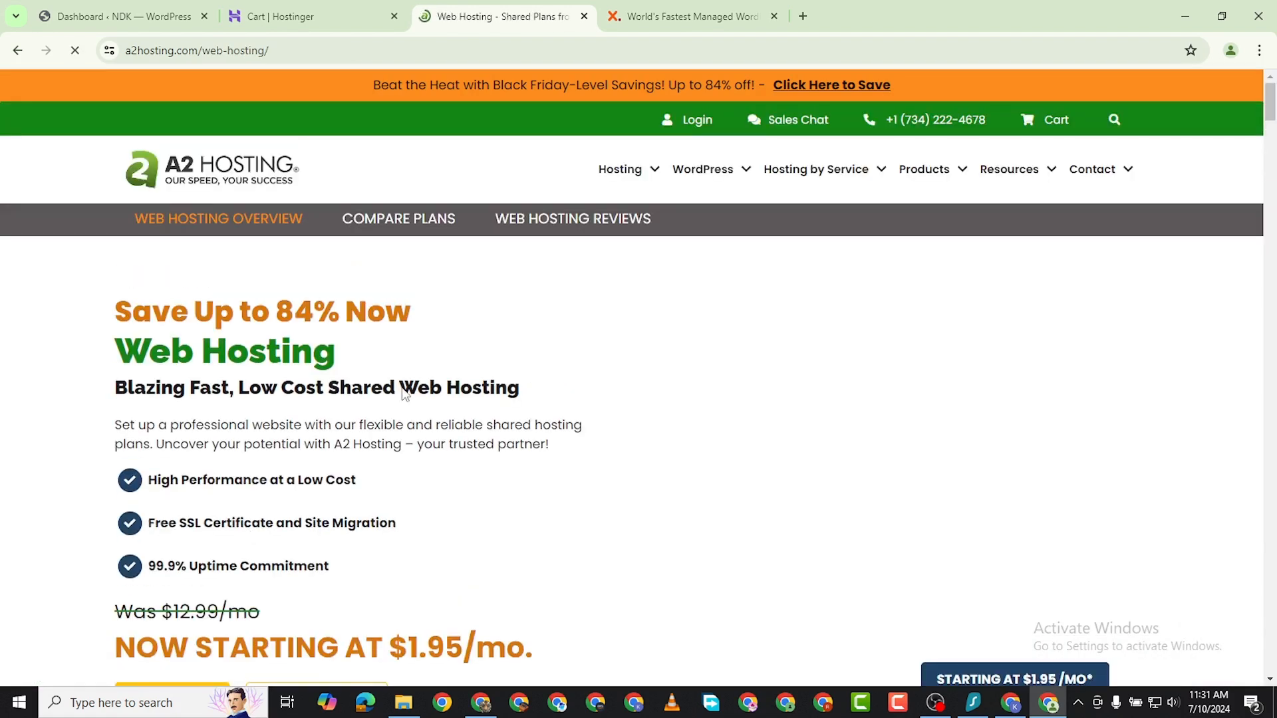
pyautogui.scroll(-7, 382, 399)
pyautogui.scroll(-4, 382, 398)
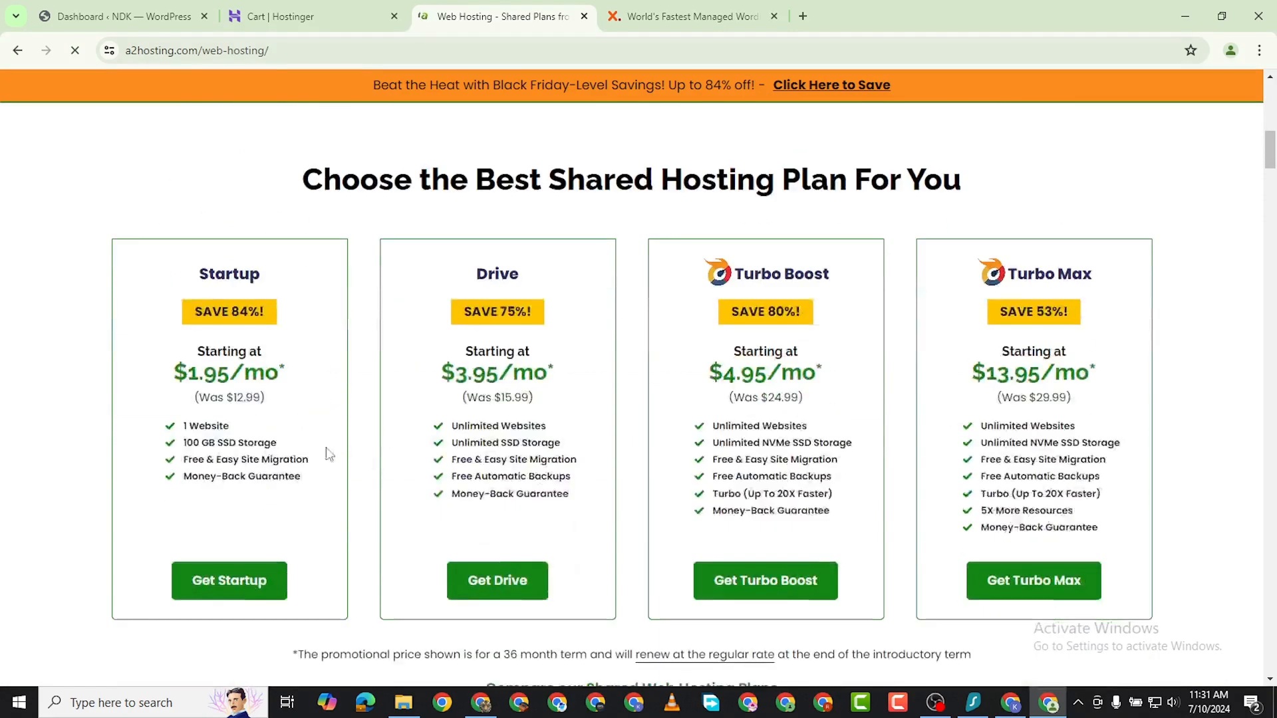
pyautogui.scroll(-2, 245, 402)
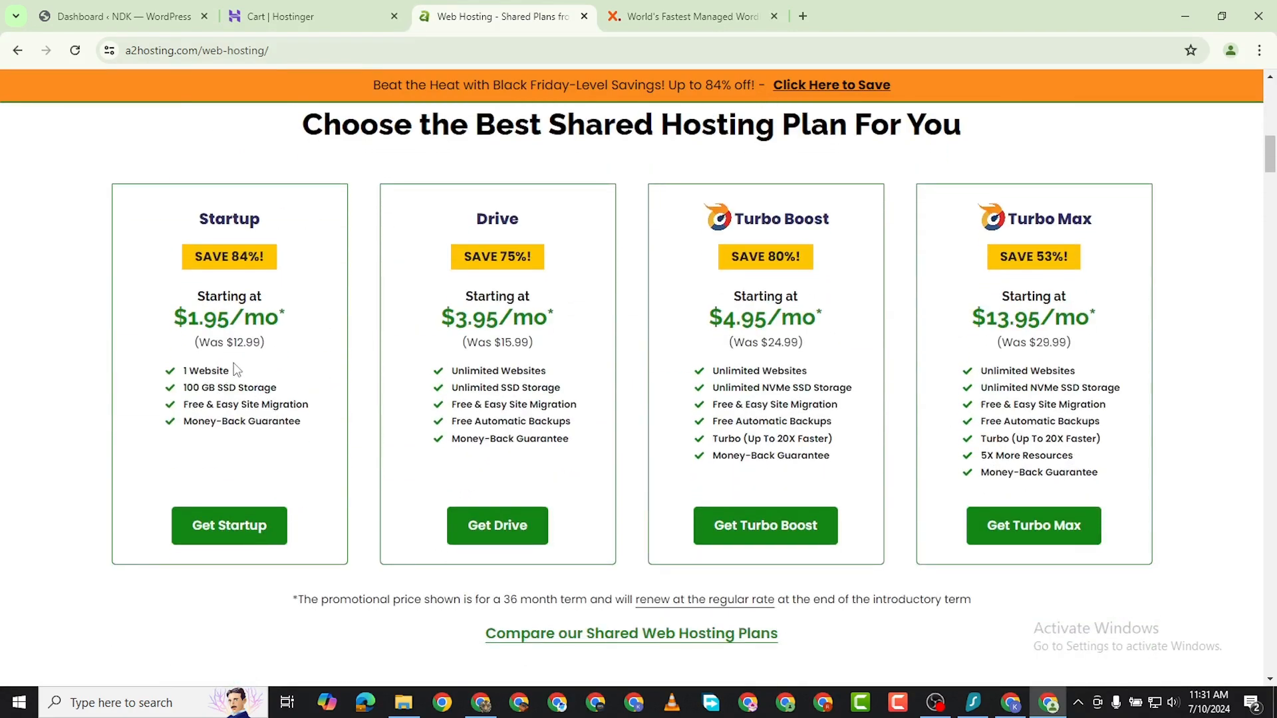
# Check the billing period options in the Hostinger cart and return to the A2 Hosting shared plans.
pyautogui.click(286, 16)
pyautogui.scroll(8, 362, 305)
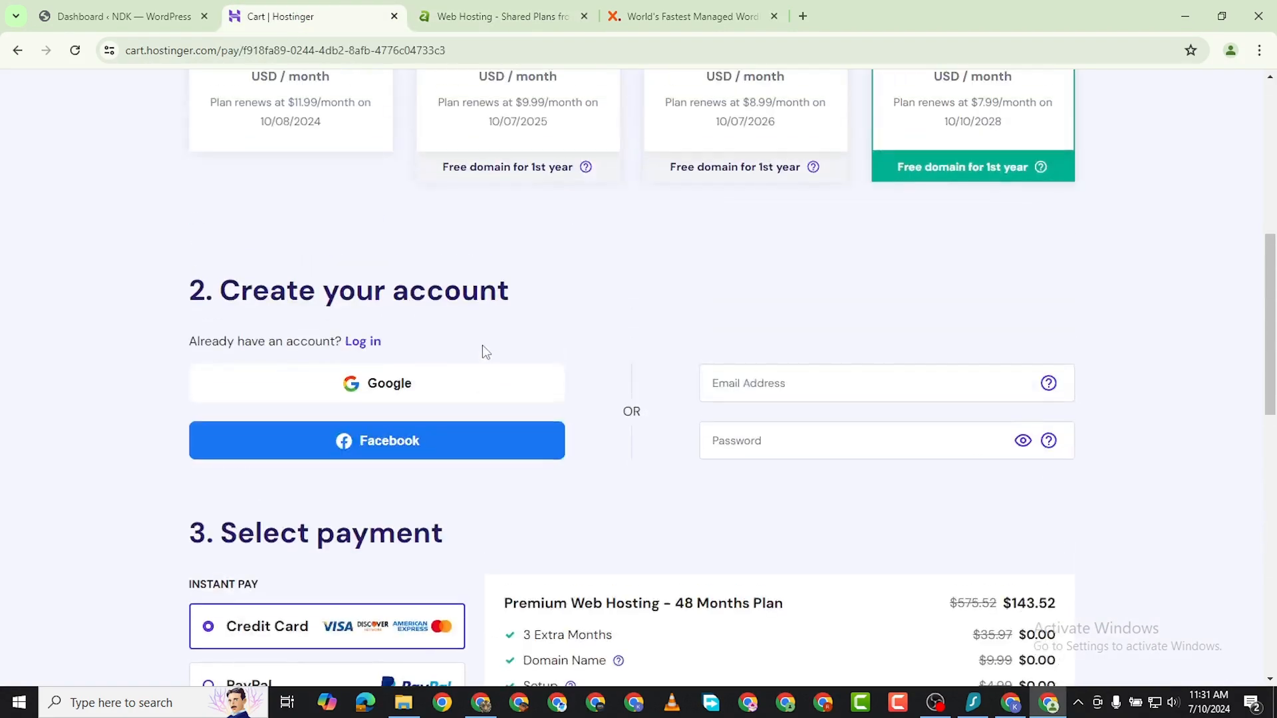
pyautogui.scroll(5, 483, 355)
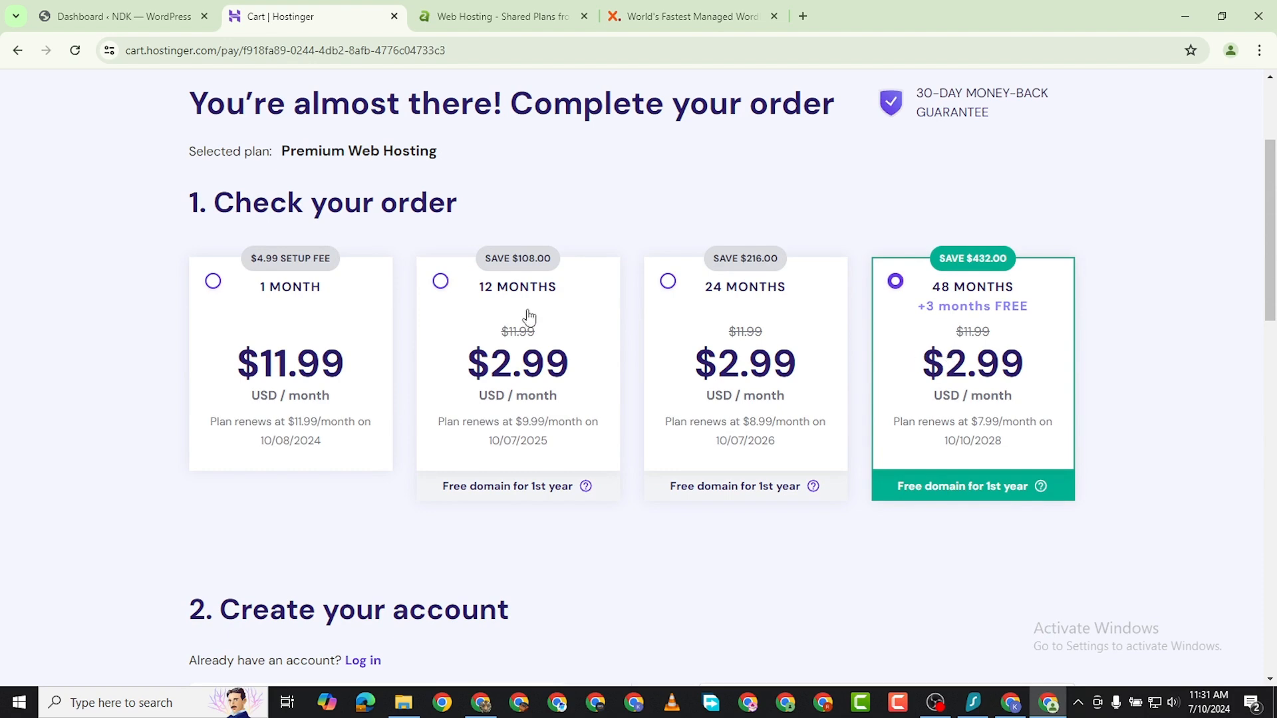
pyautogui.click(478, 10)
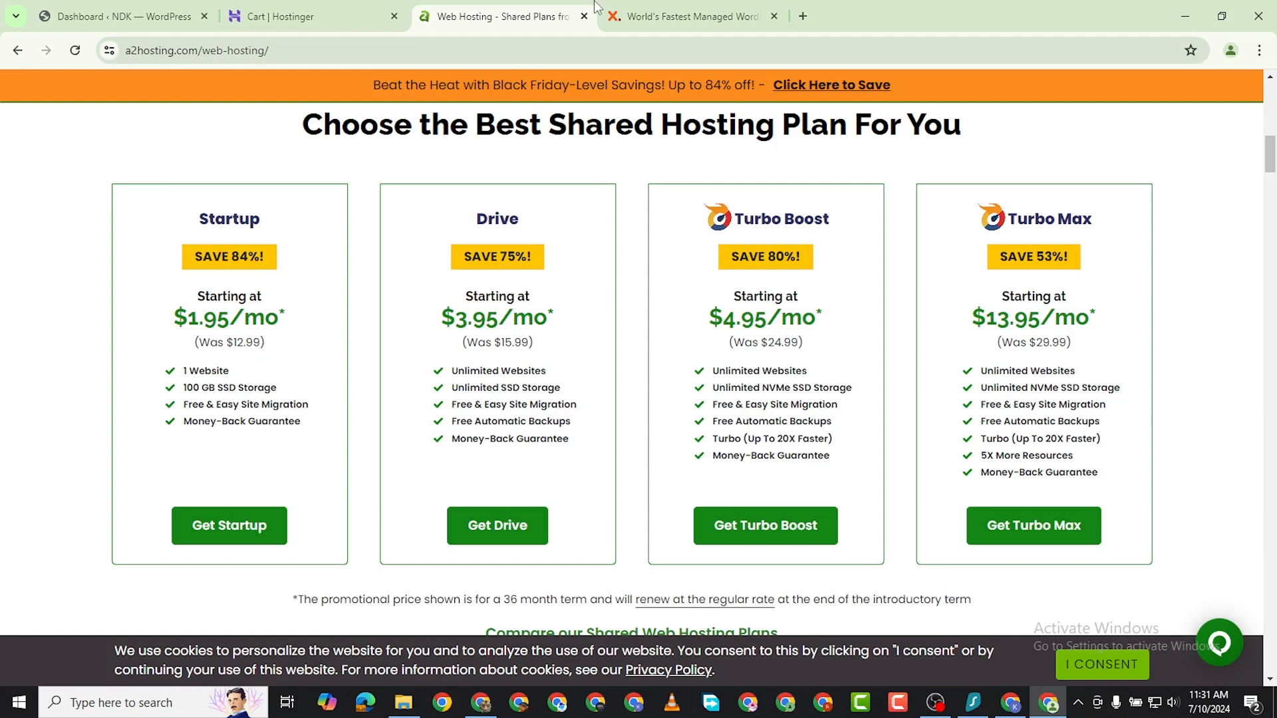
# Review the account and payment sections of the Hostinger order.
pyautogui.click(333, 25)
pyautogui.scroll(-2, 783, 450)
pyautogui.scroll(-10, 784, 450)
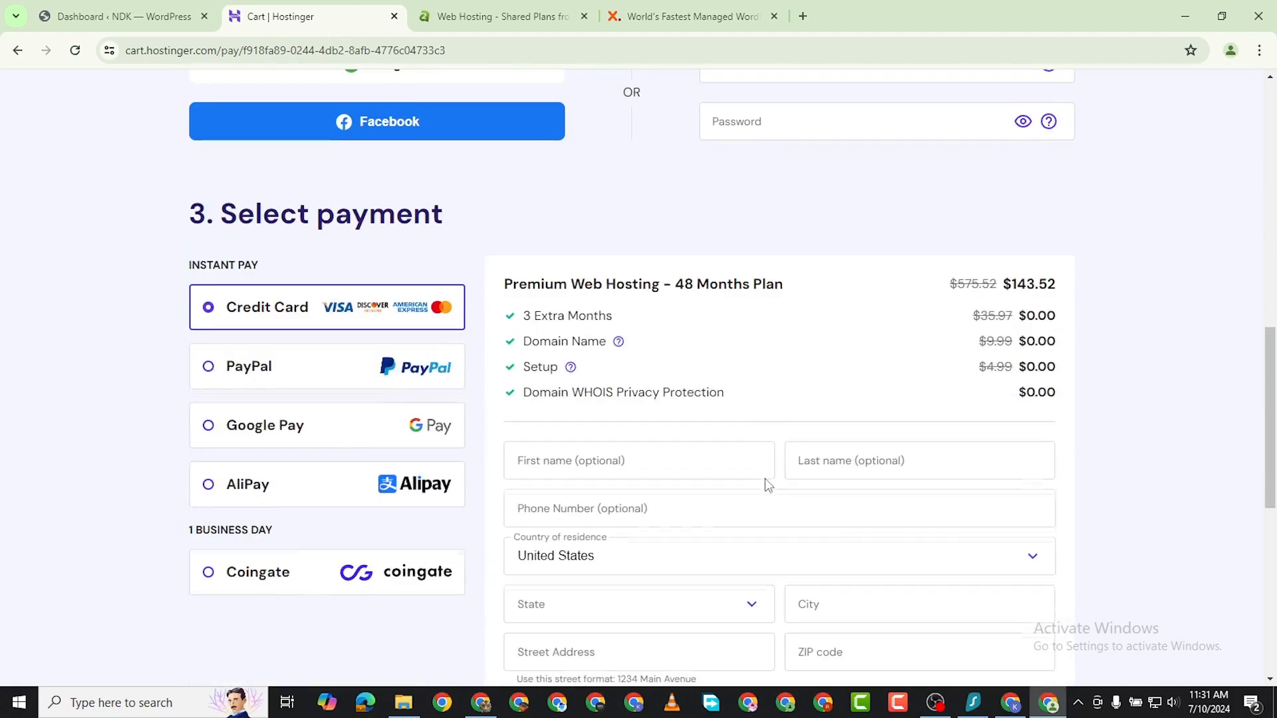
pyautogui.scroll(5, 765, 478)
# Go back to the A2 Hosting shared plans and compare them, including the notes below the plan cards.
pyautogui.click(530, 21)
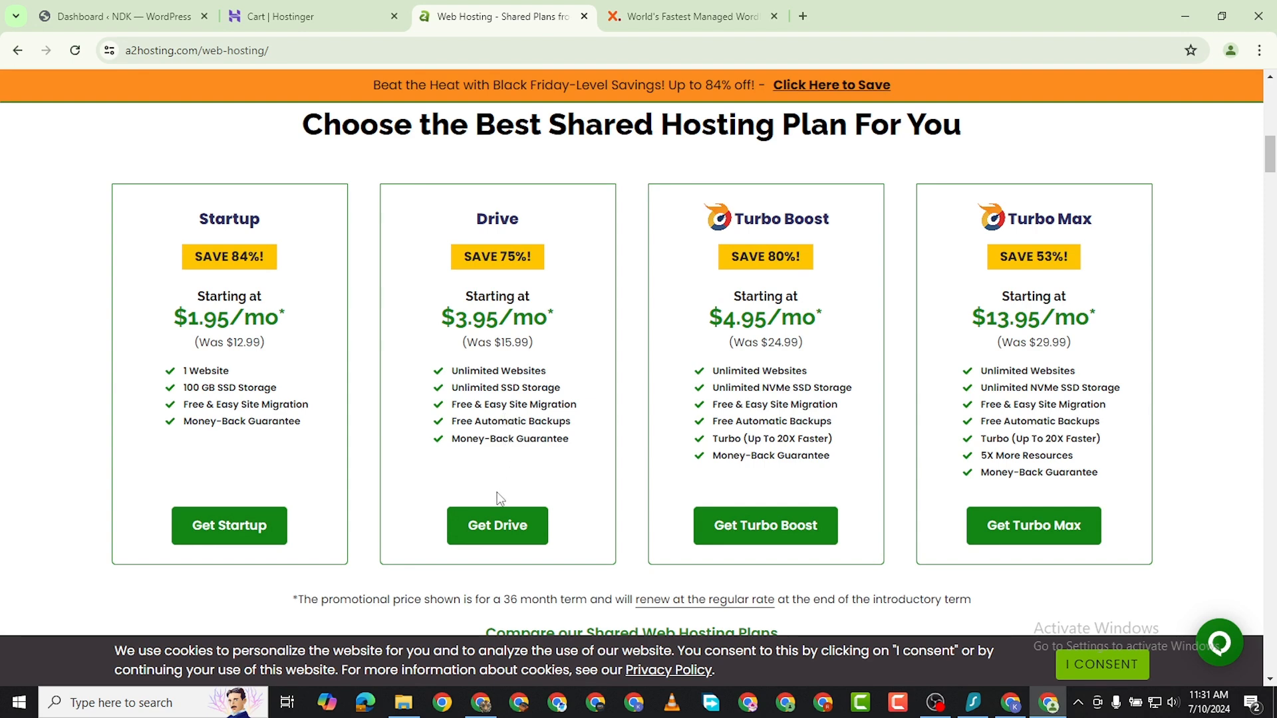
pyautogui.scroll(-3, 500, 498)
pyautogui.scroll(3, 485, 494)
pyautogui.scroll(2, 219, 525)
pyautogui.scroll(-4, 383, 408)
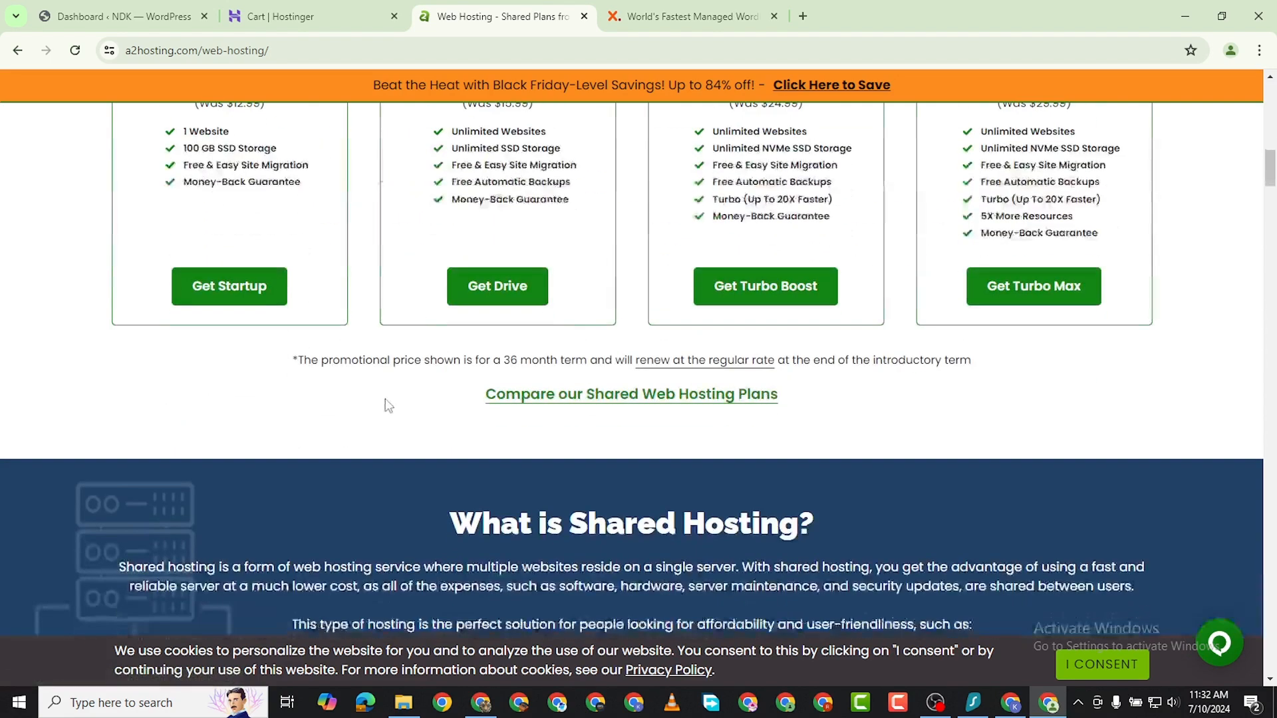
pyautogui.scroll(-1, 384, 408)
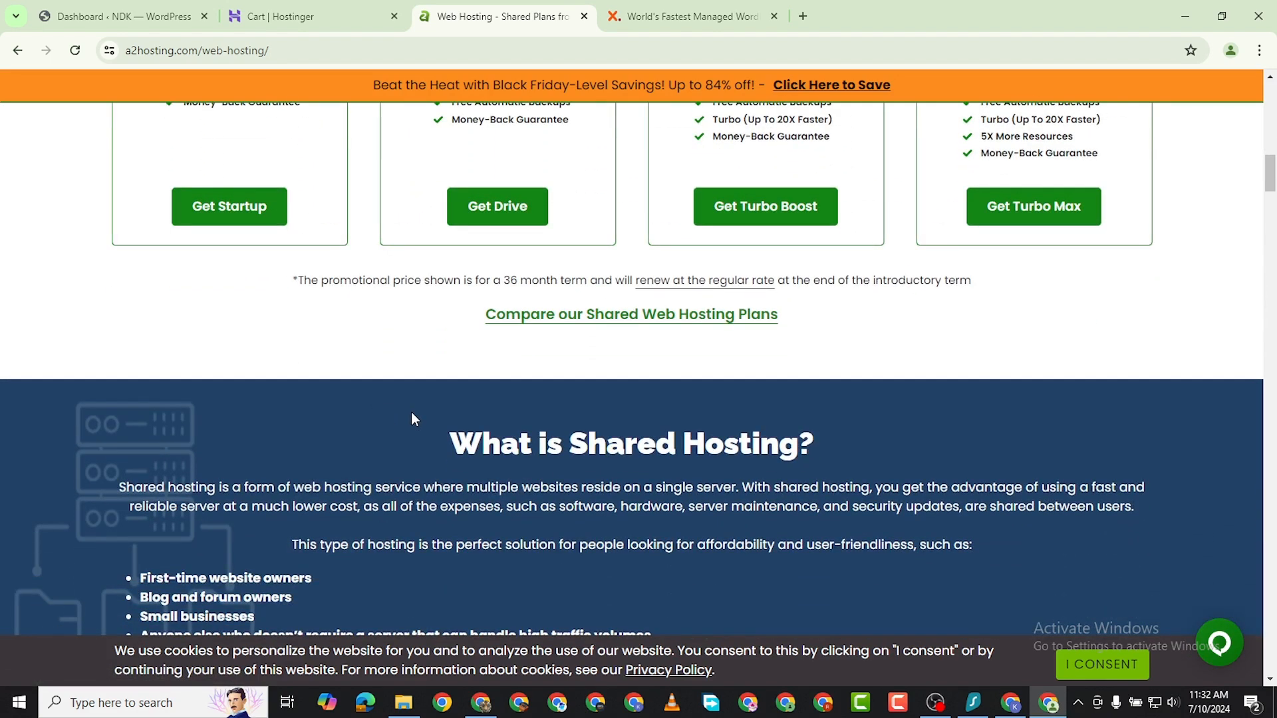
pyautogui.scroll(6, 412, 406)
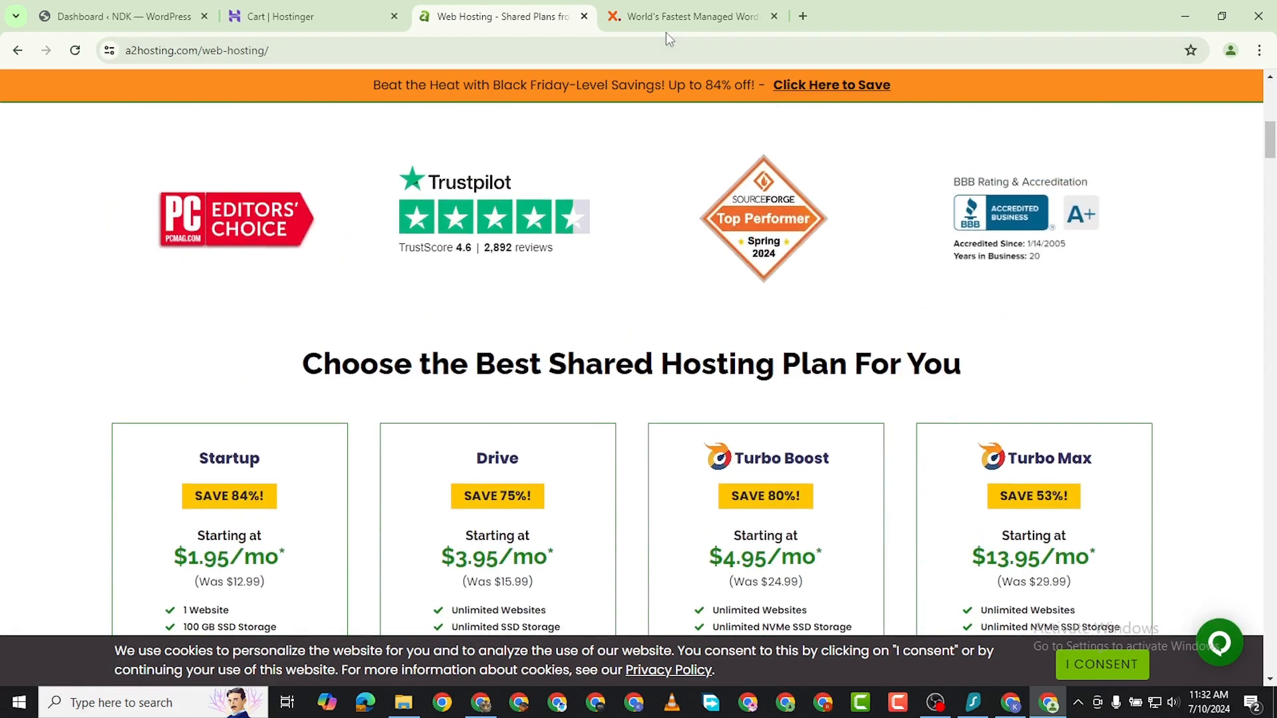
# Switch to the WPX site and look through its home page.
pyautogui.click(665, 25)
pyautogui.scroll(-15, 540, 419)
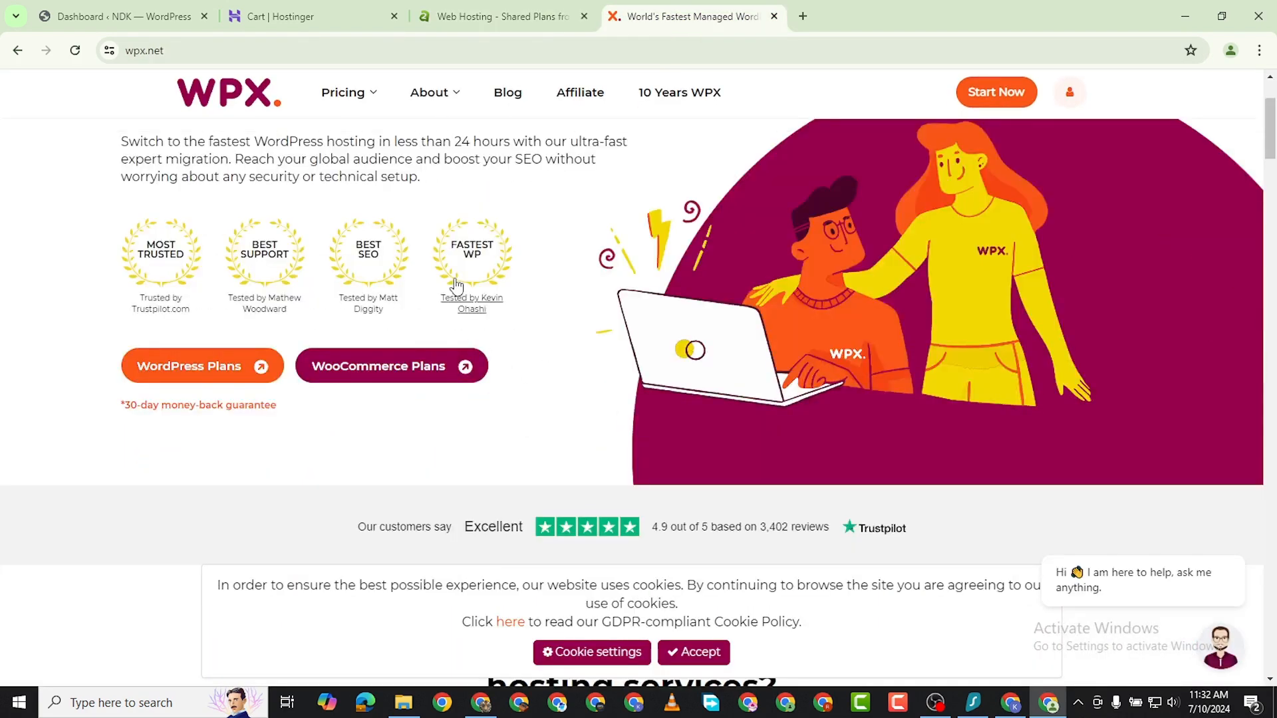
pyautogui.scroll(-15, 447, 376)
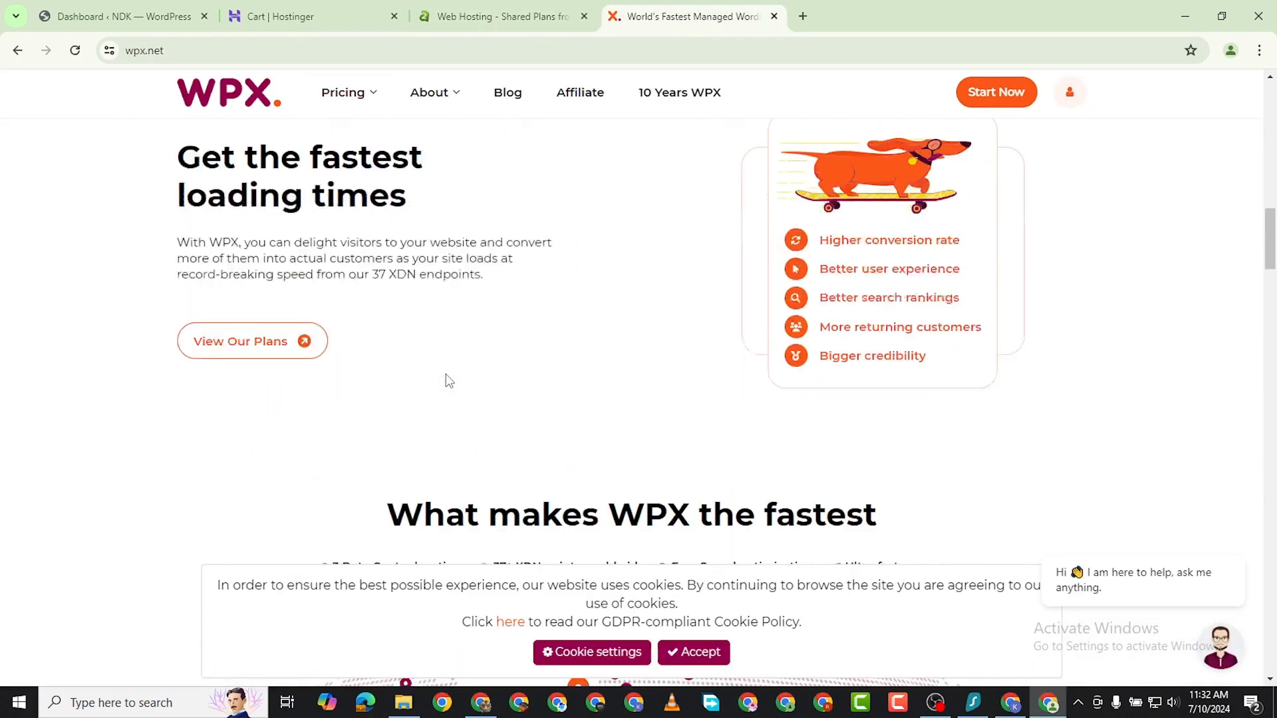
pyautogui.scroll(8, 410, 181)
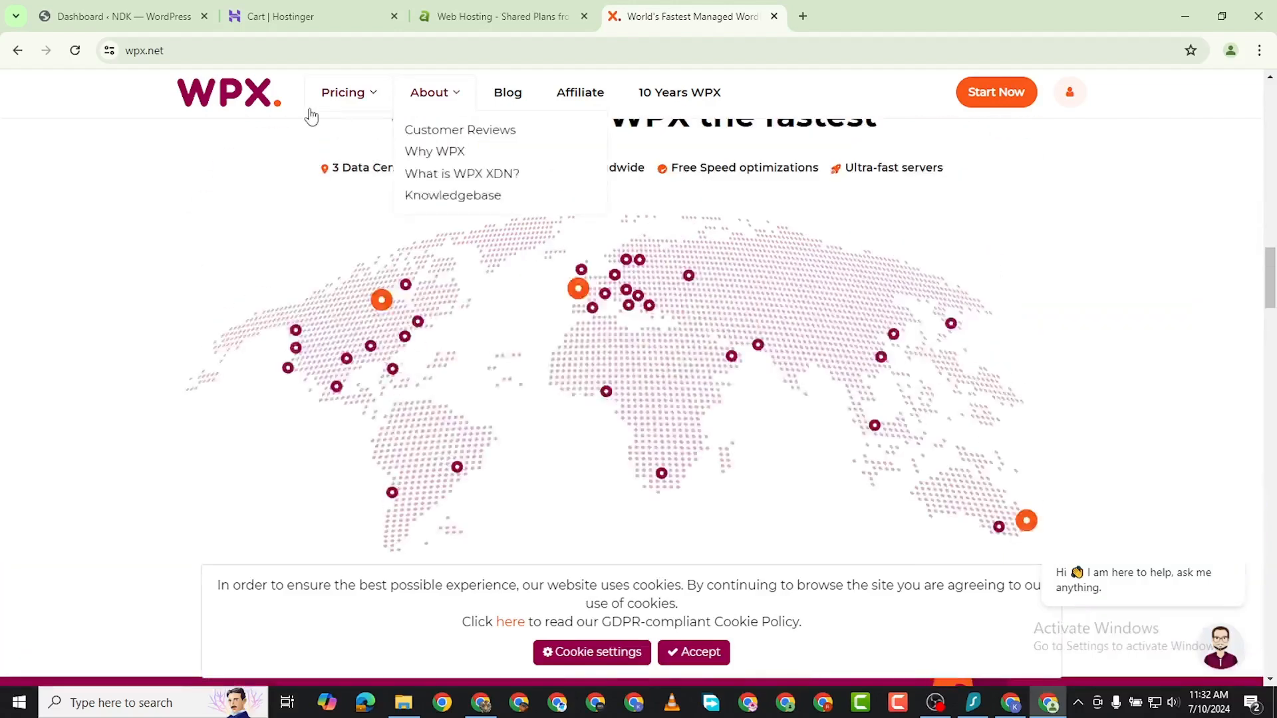
# Open the WPX WordPress Hosting pricing and examine the Business, Professional and Elite plans.
pyautogui.moveTo(346, 105)
pyautogui.click(358, 136)
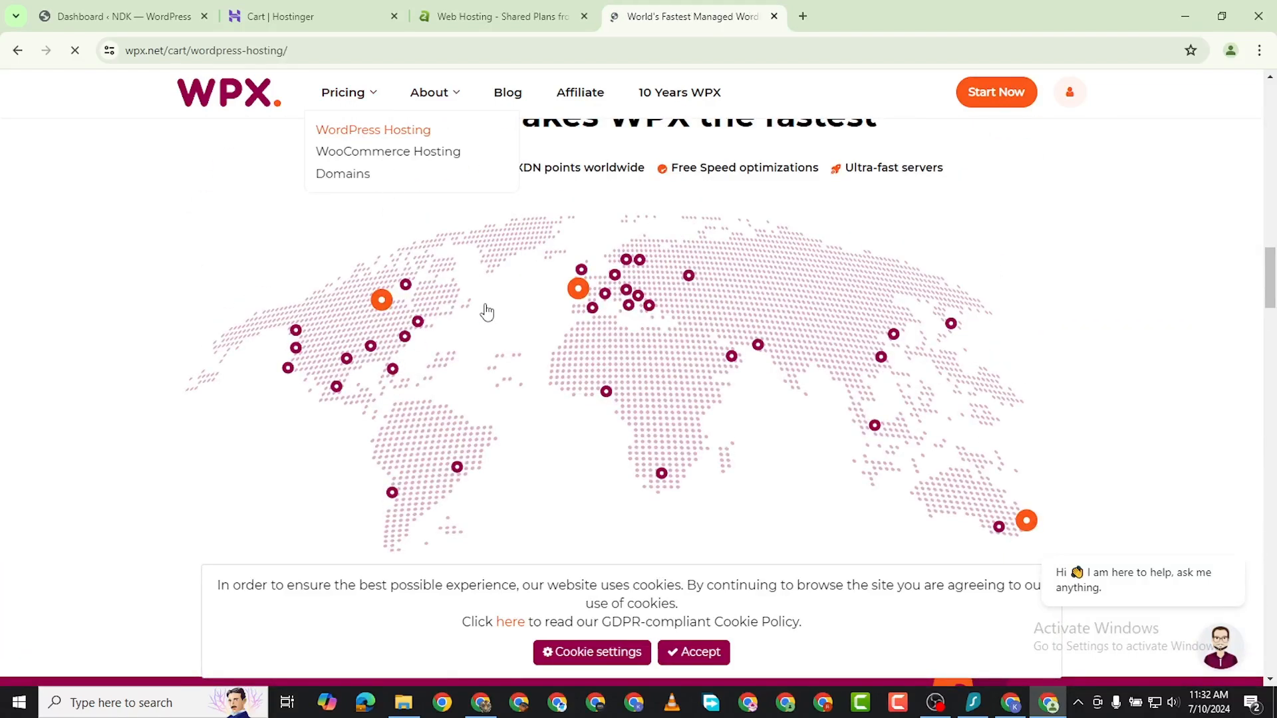
pyautogui.scroll(-5, 385, 348)
pyautogui.scroll(5, 300, 366)
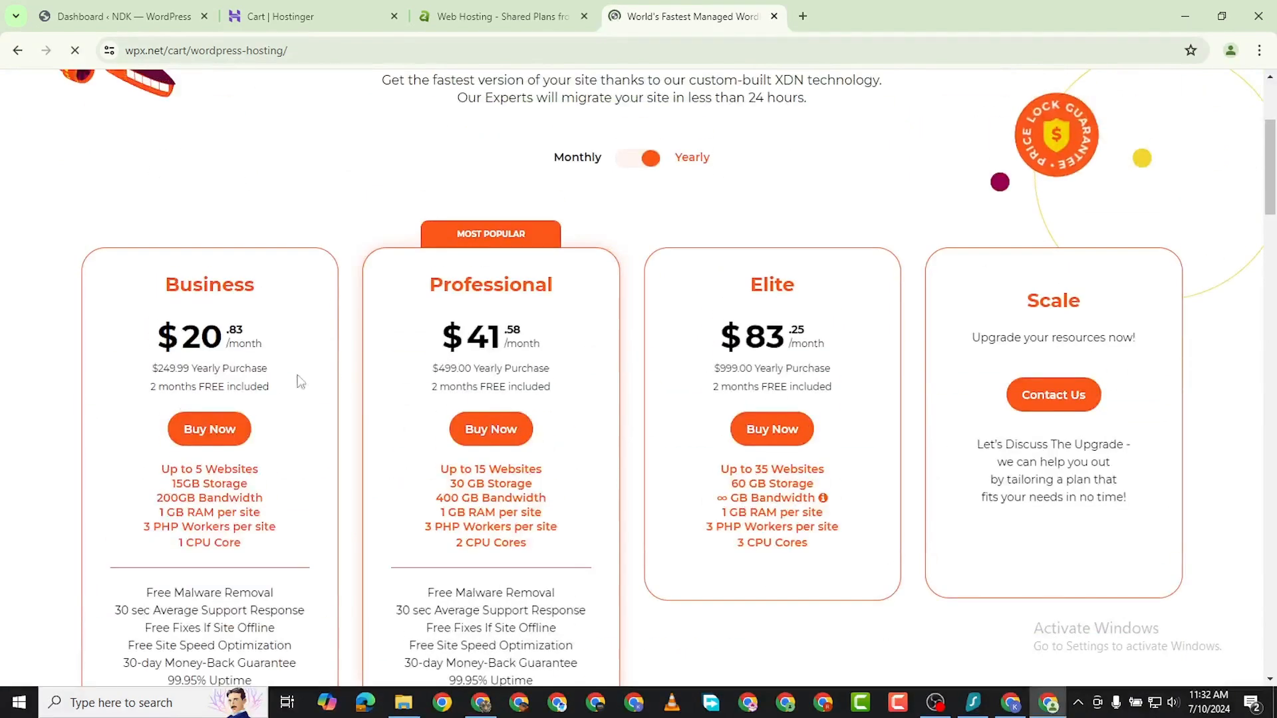
pyautogui.scroll(-1, 347, 366)
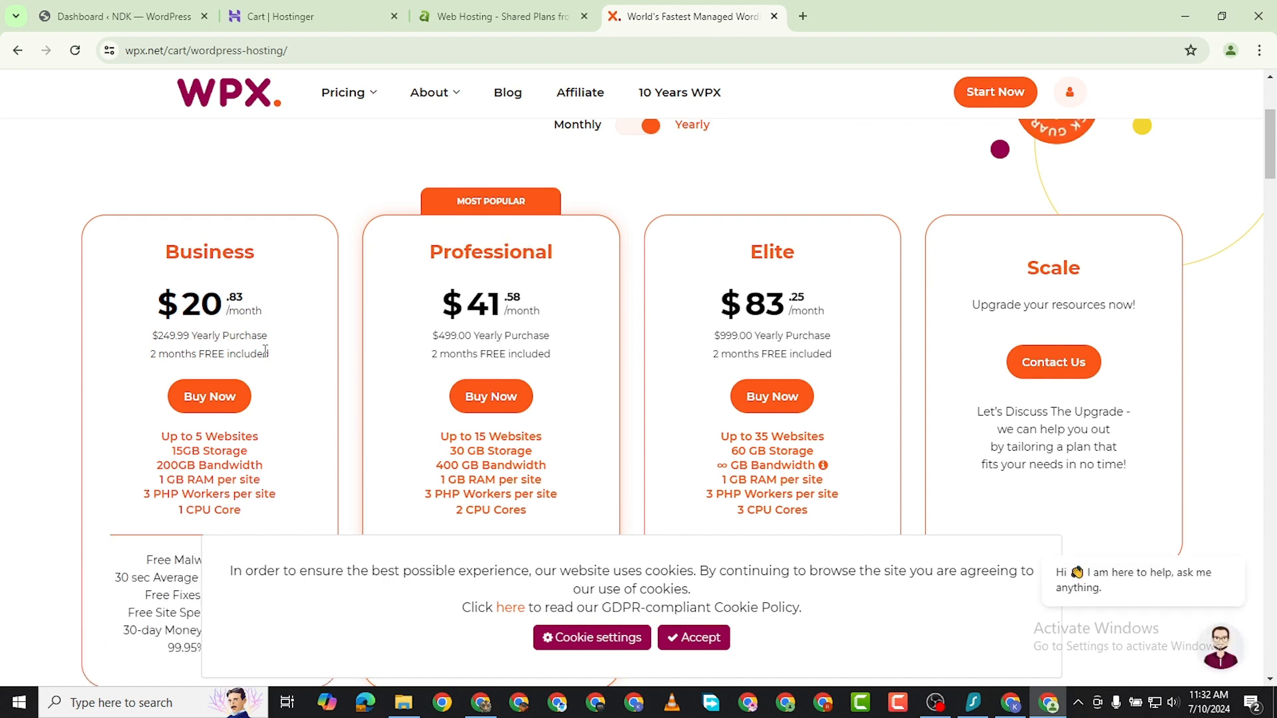
pyautogui.scroll(-2, 278, 397)
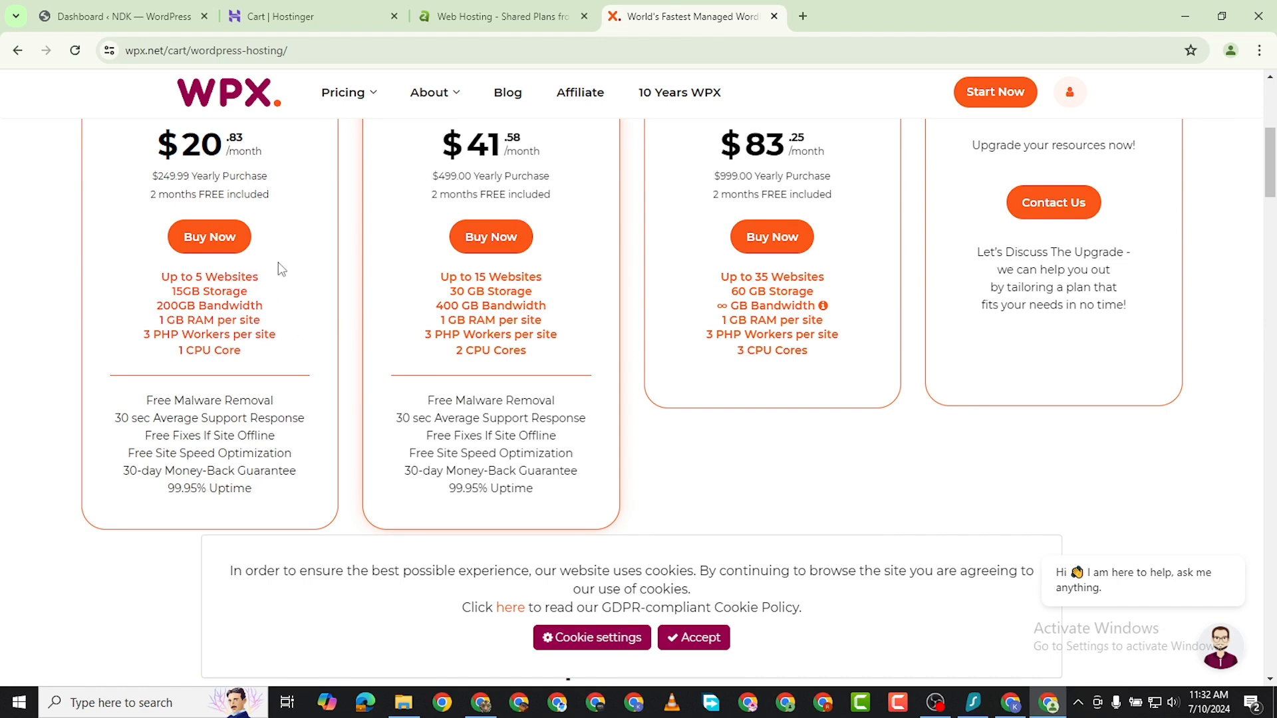
pyautogui.scroll(2, 275, 264)
pyautogui.scroll(1, 346, 319)
pyautogui.scroll(-1, 399, 326)
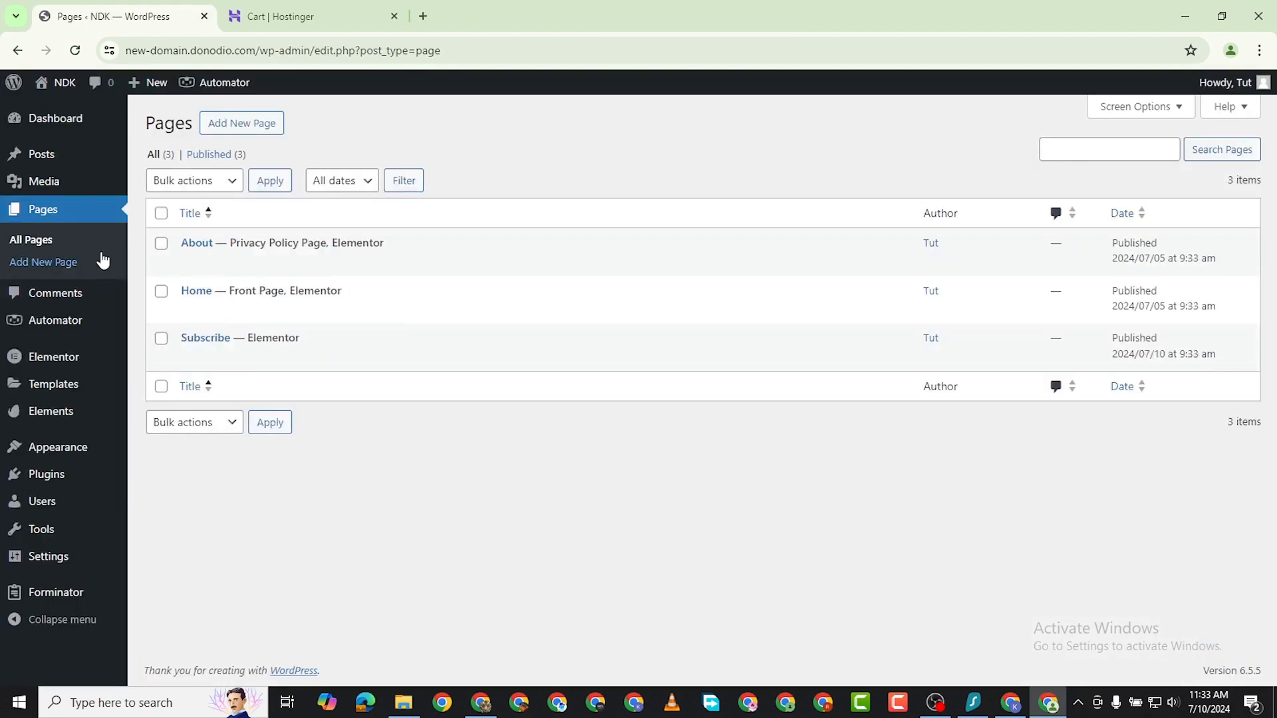
pyautogui.moveTo(54, 117)
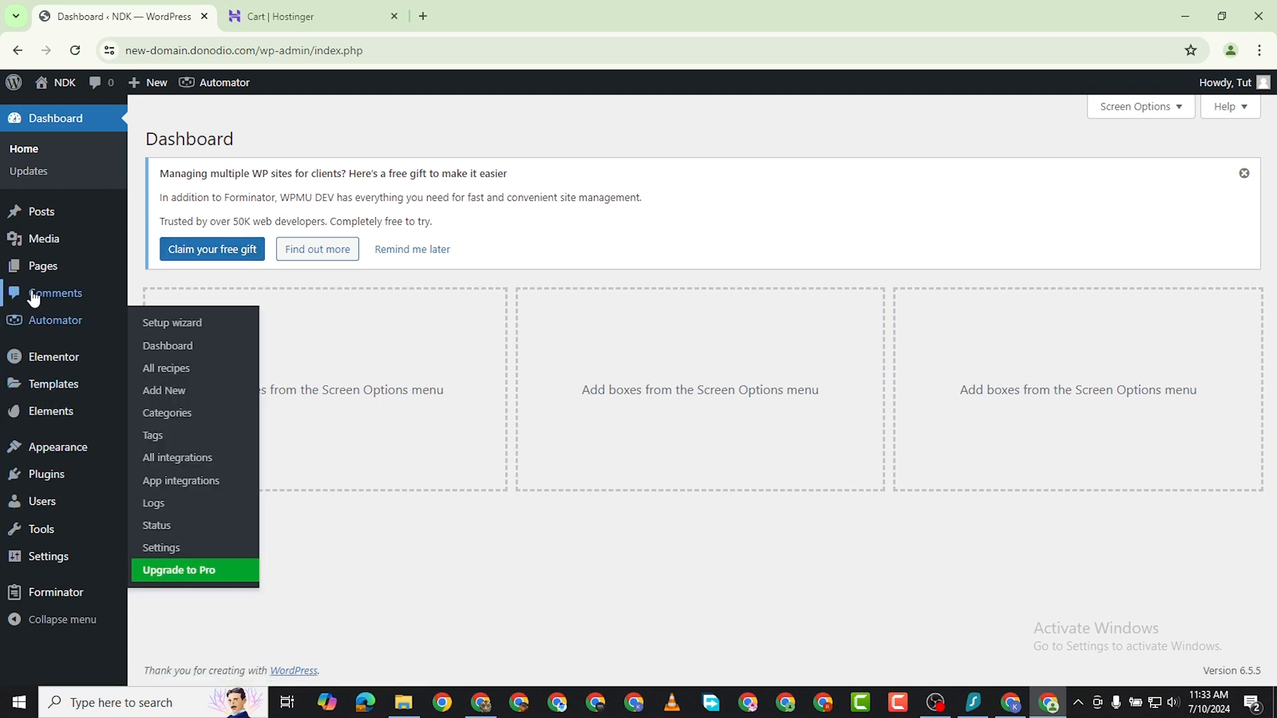
pyautogui.moveTo(40, 271)
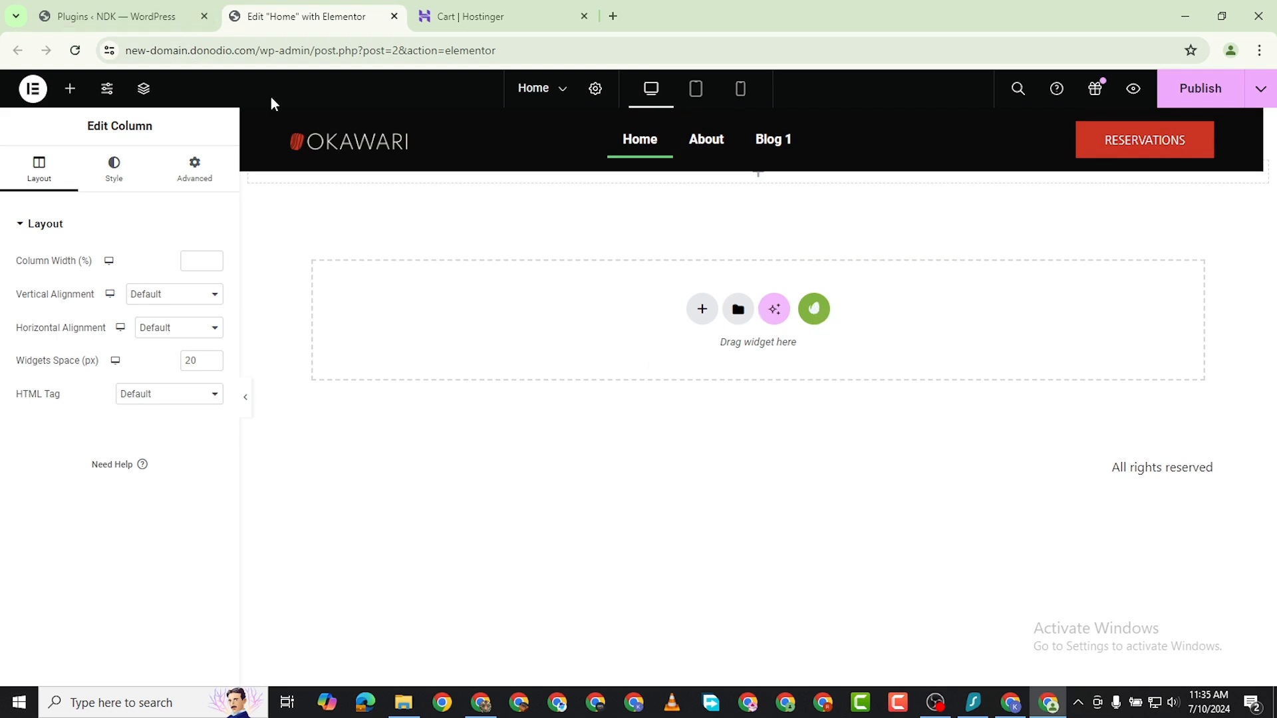
# Return to the WordPress plugins page and search the plugins available to add for "envato".
pyautogui.click(127, 16)
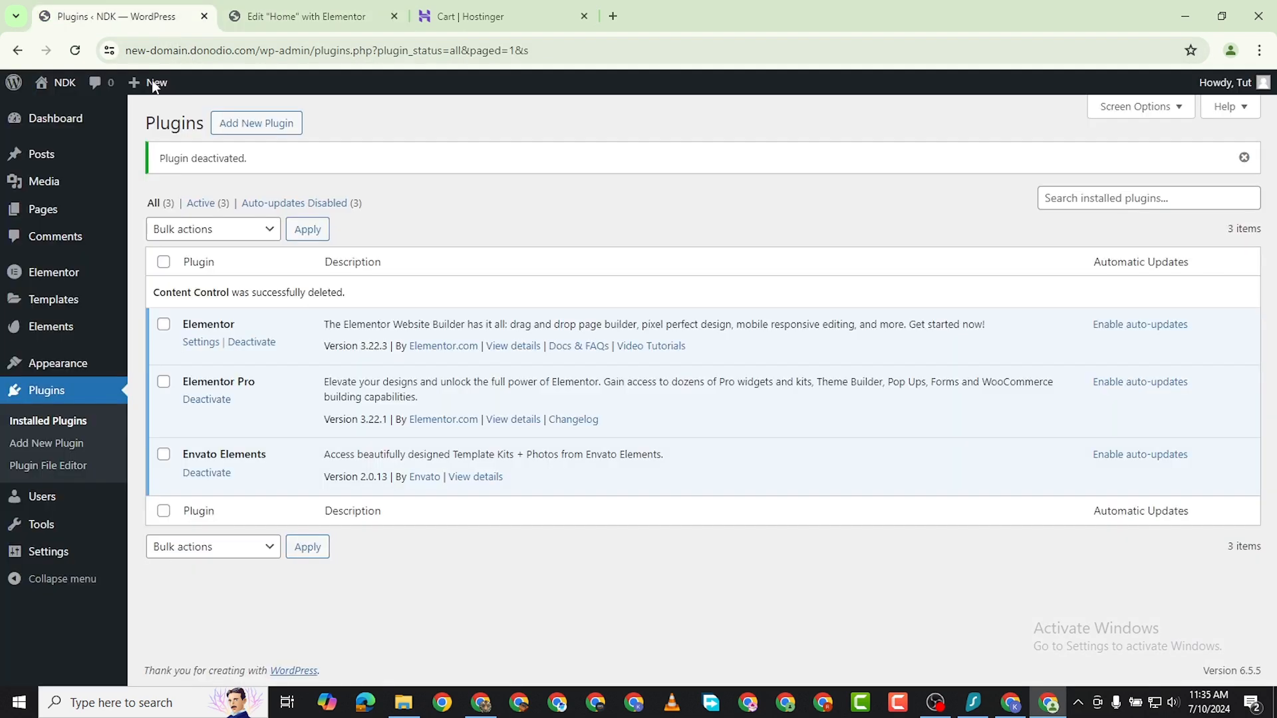
pyautogui.click(273, 129)
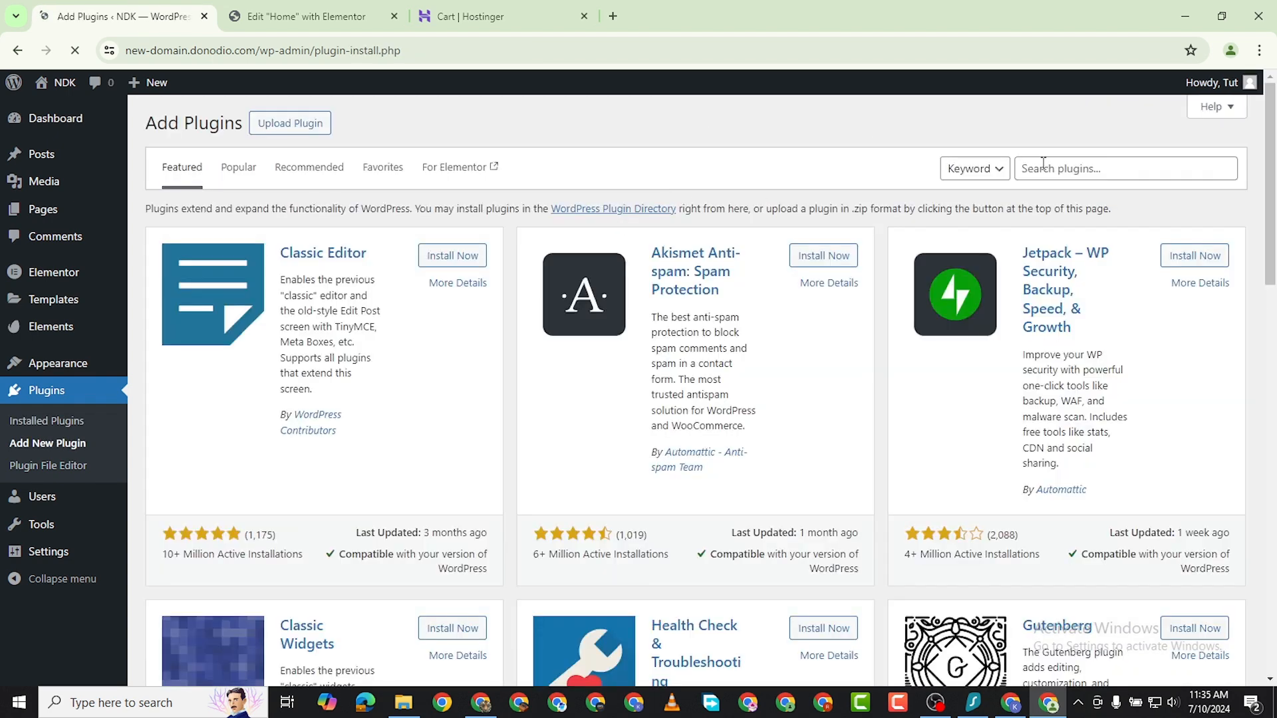
pyautogui.click(1045, 162)
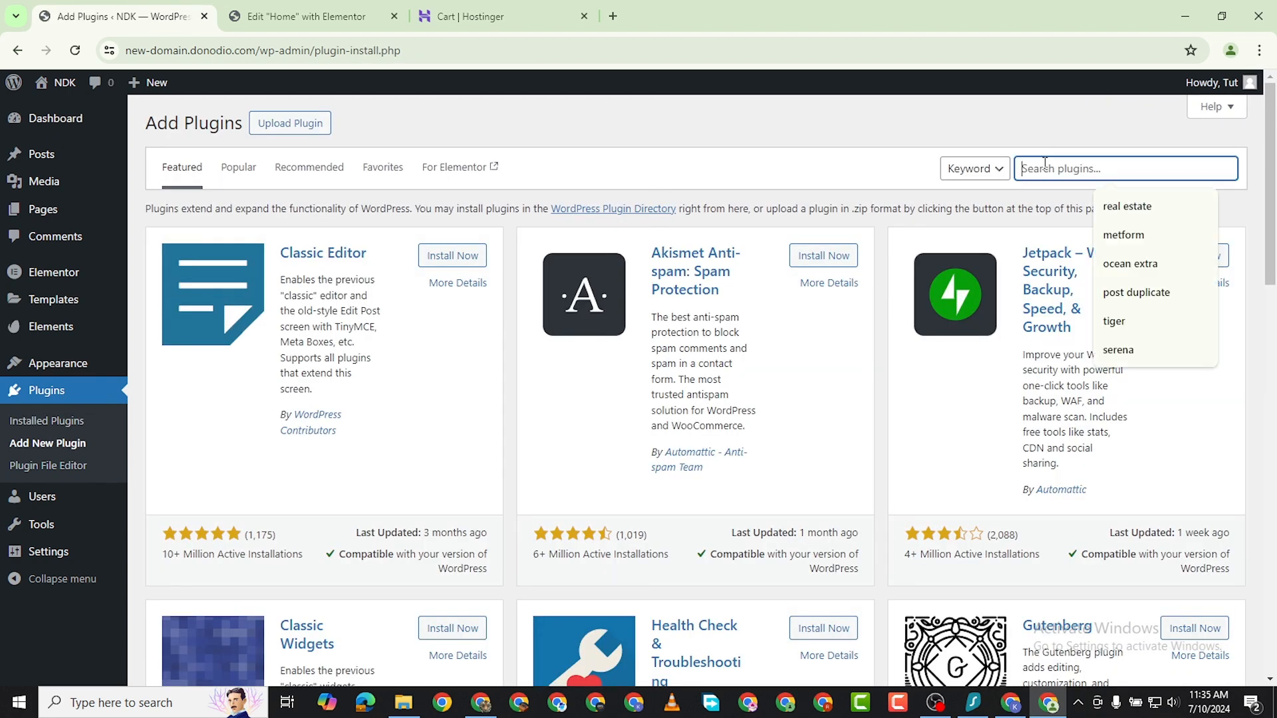
pyautogui.write('envato')
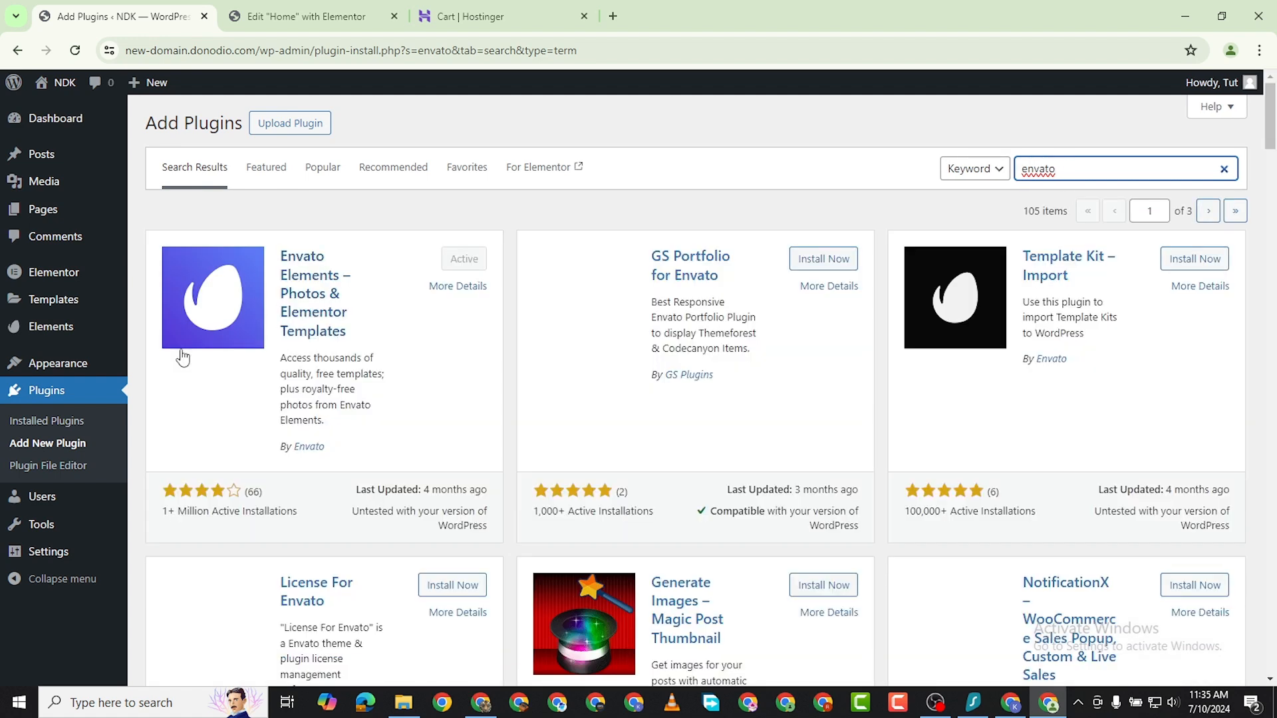
# Open the Envato template library from the Home page in Elementor and browse the first page of free kits.
pyautogui.click(309, 21)
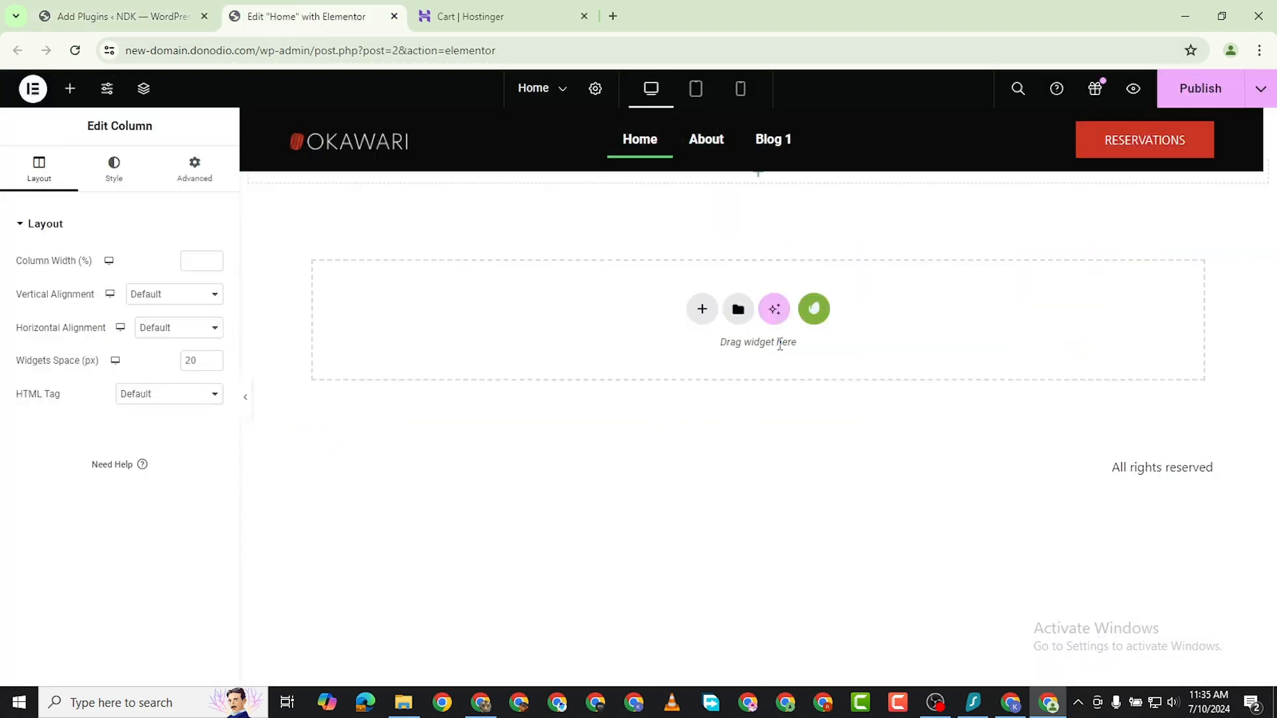
pyautogui.click(815, 310)
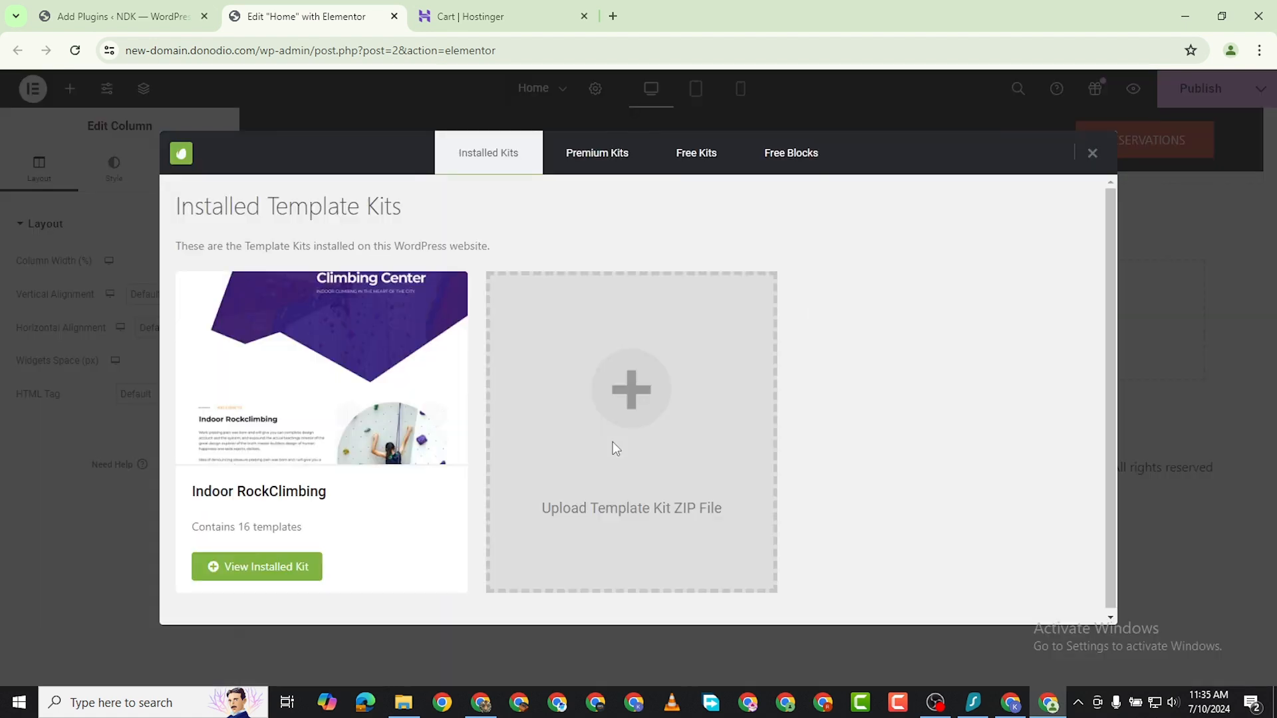
pyautogui.click(677, 160)
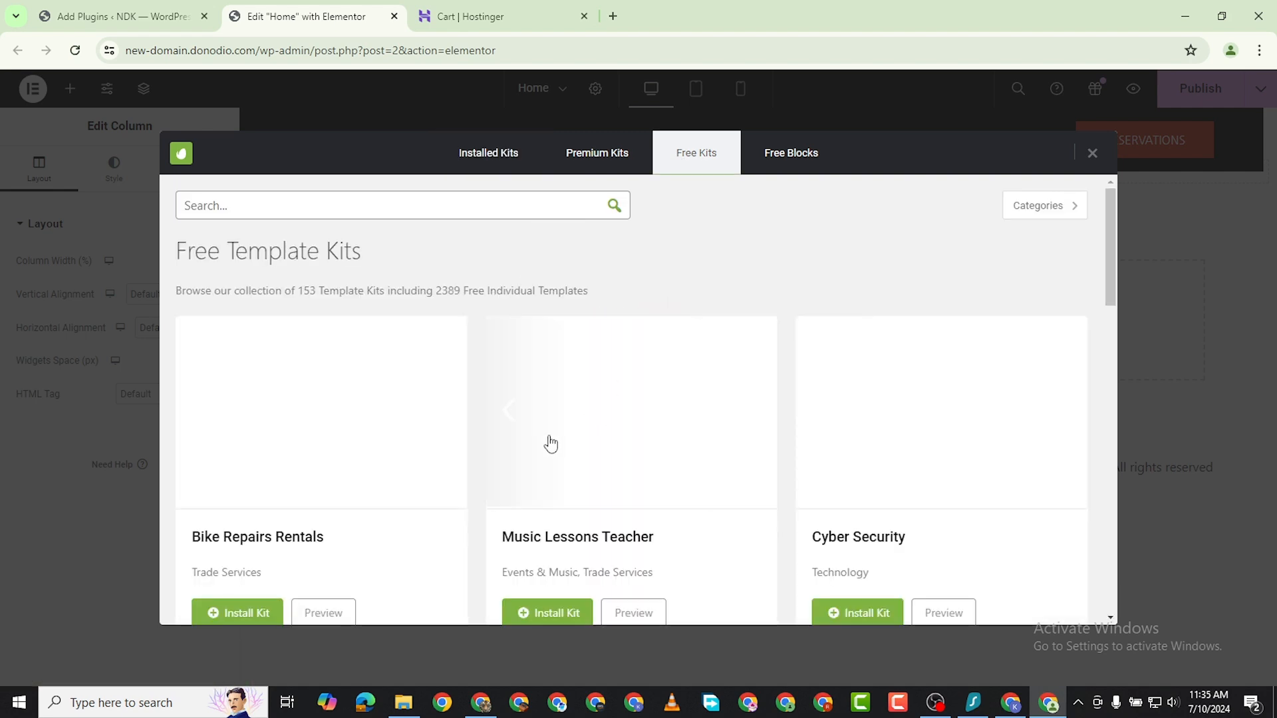
pyautogui.scroll(-1, 611, 479)
pyautogui.scroll(-10, 619, 472)
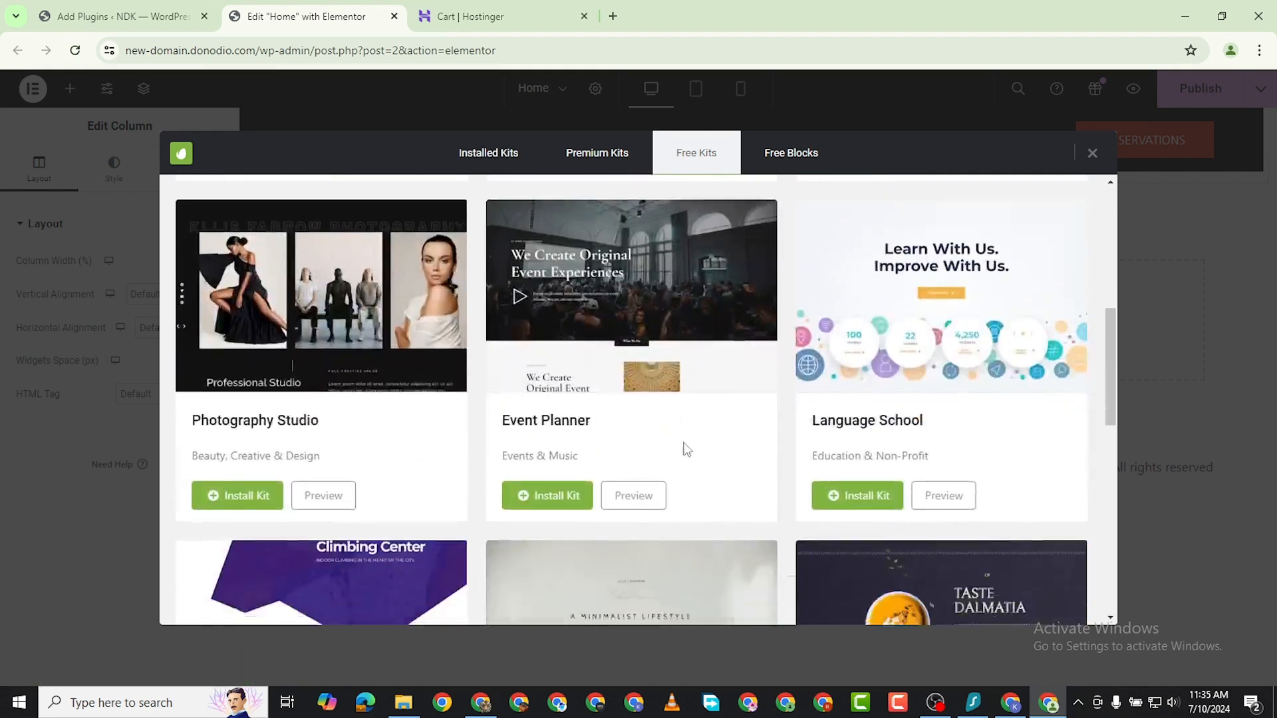
pyautogui.scroll(-3, 718, 424)
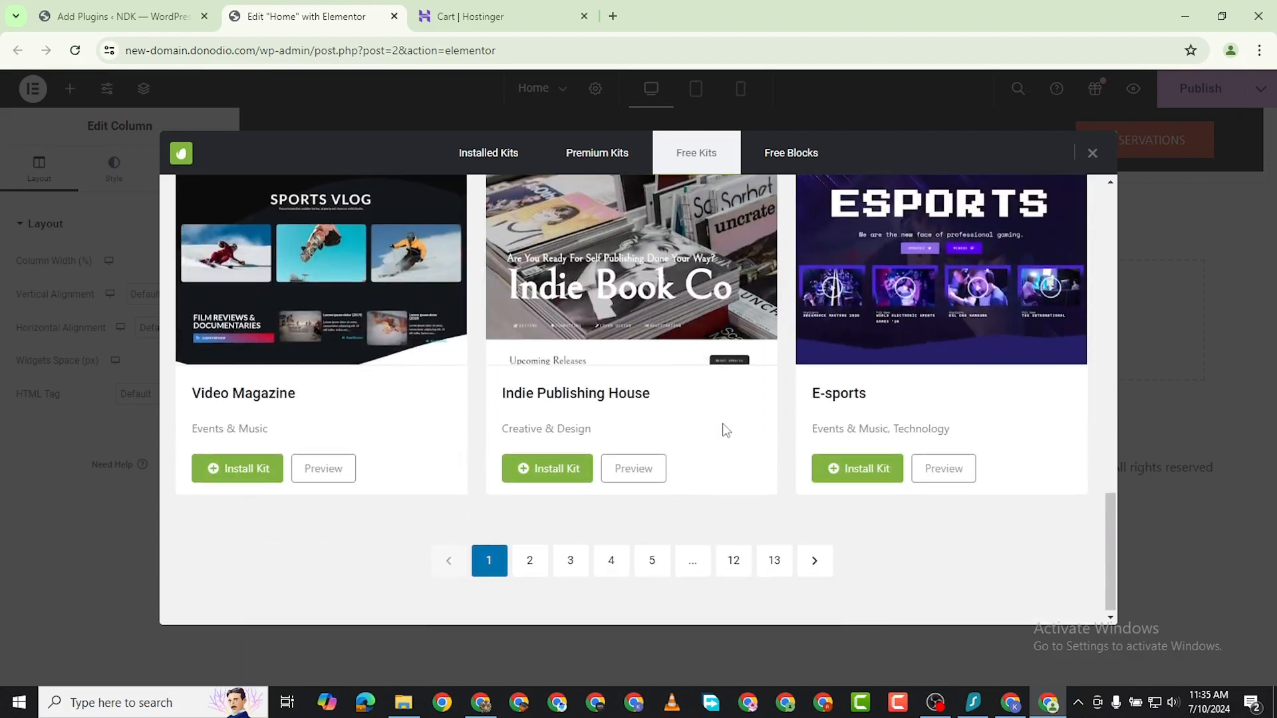
pyautogui.scroll(4, 539, 452)
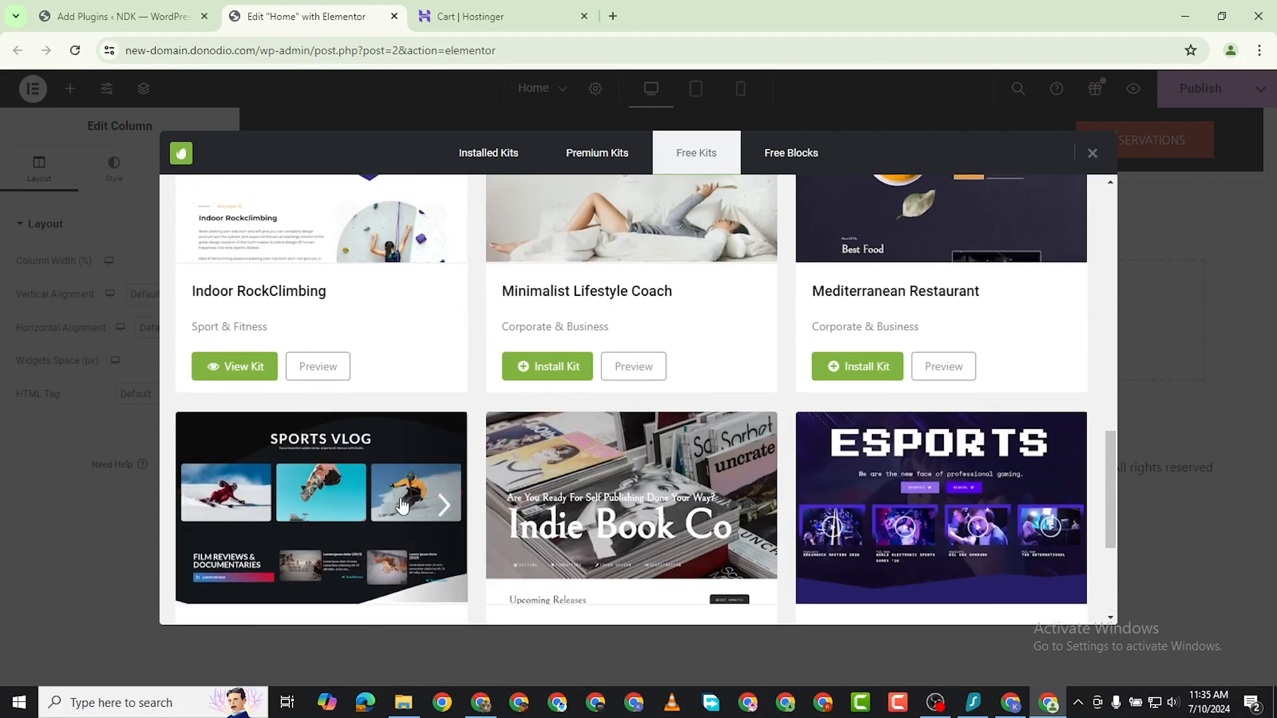
pyautogui.scroll(-1, 345, 459)
pyautogui.scroll(-2, 349, 421)
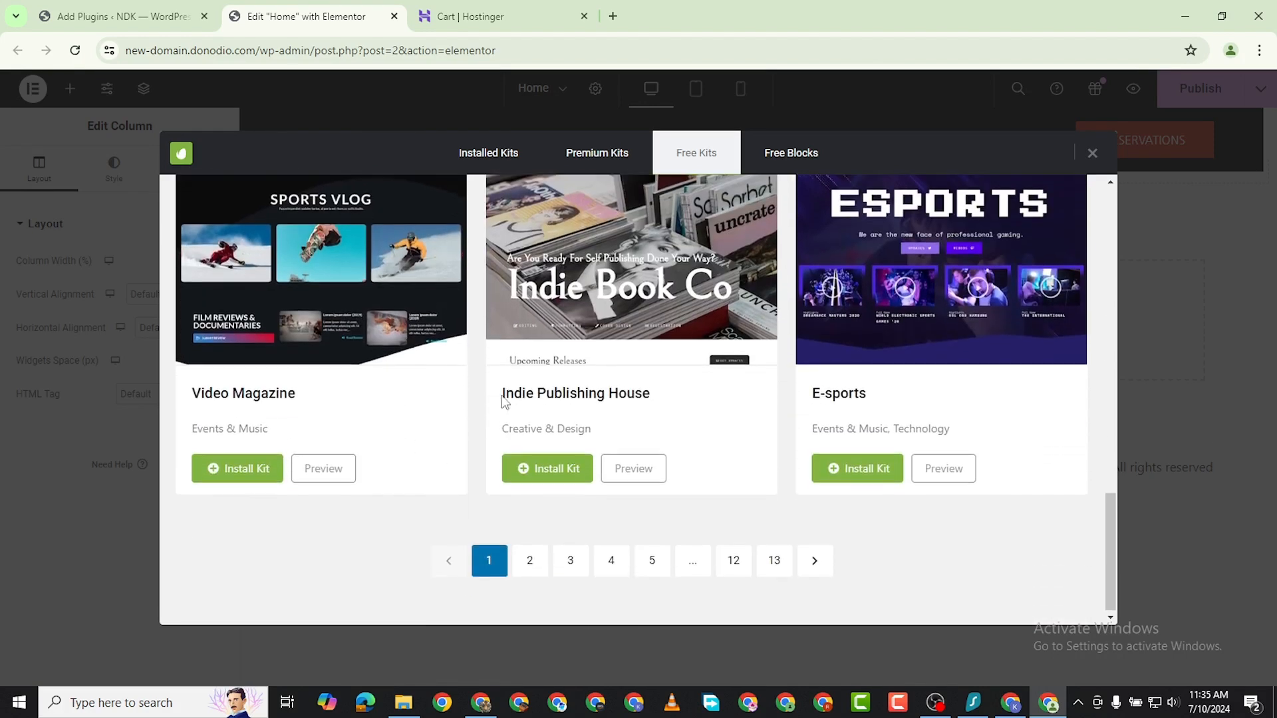
# Install the STEM School kit from page 2 of the free kits and open its templates.
pyautogui.click(541, 554)
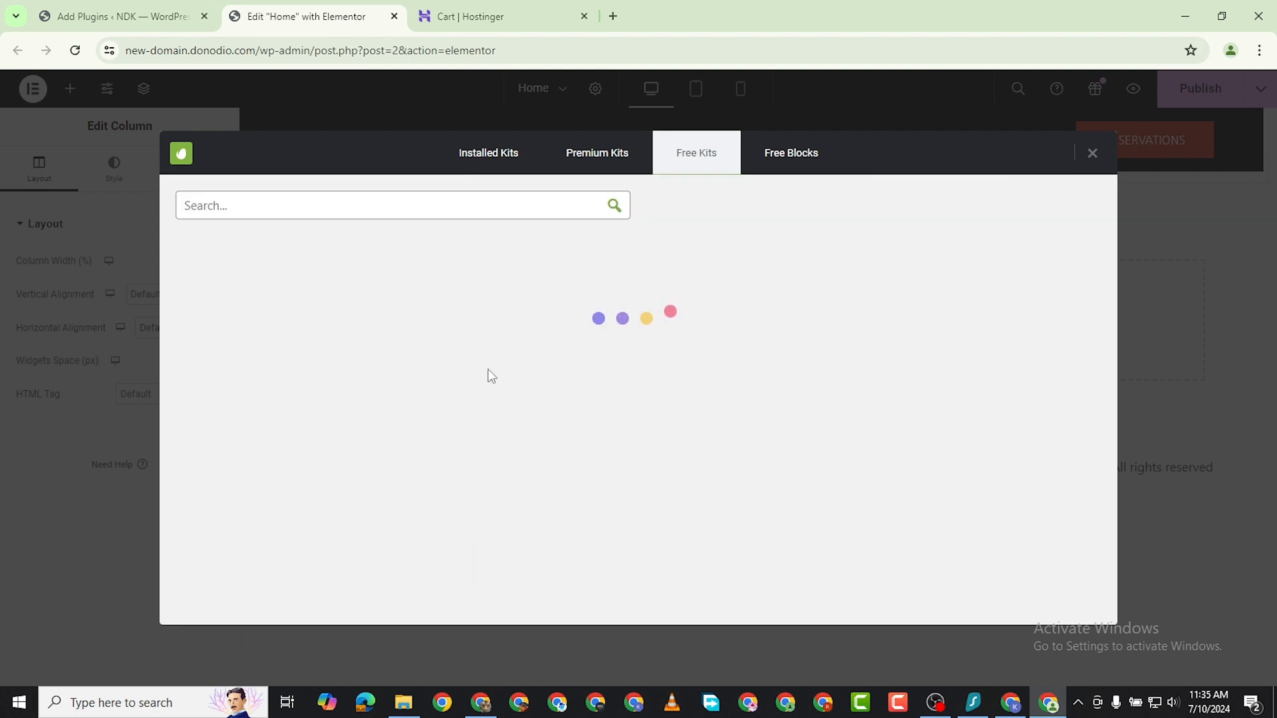
pyautogui.scroll(-1, 665, 432)
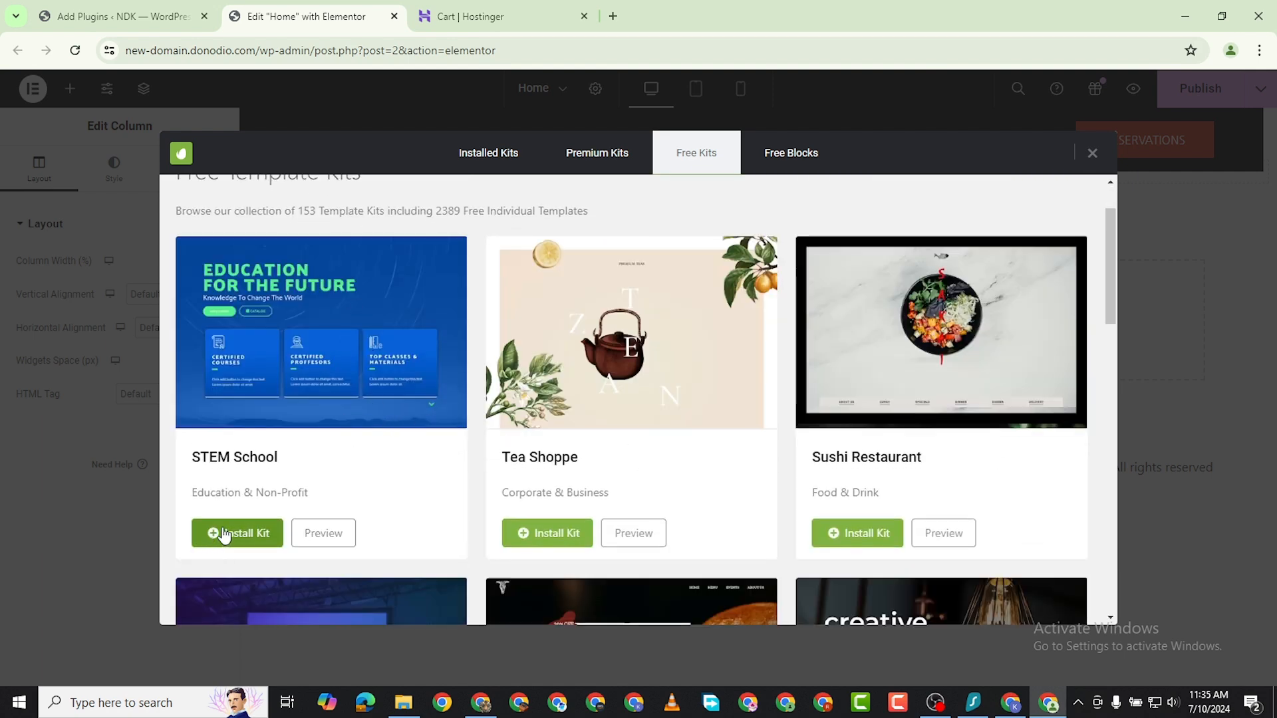
pyautogui.click(245, 539)
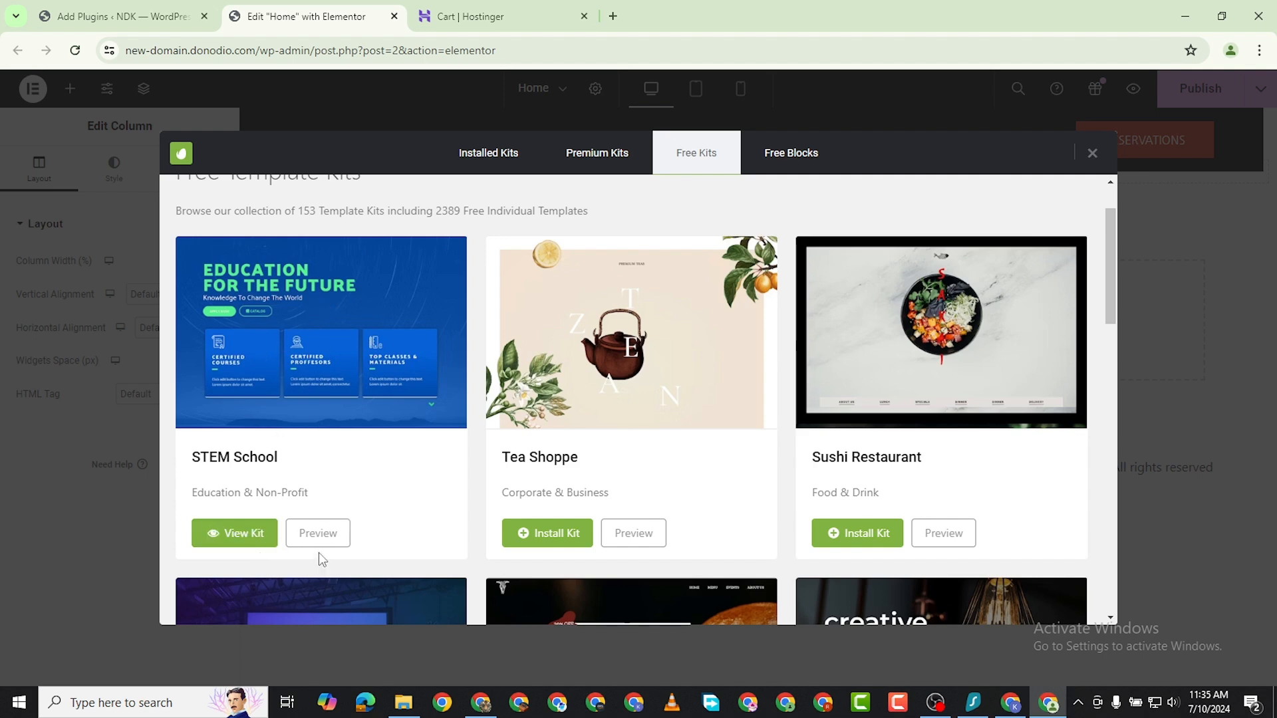
pyautogui.click(256, 537)
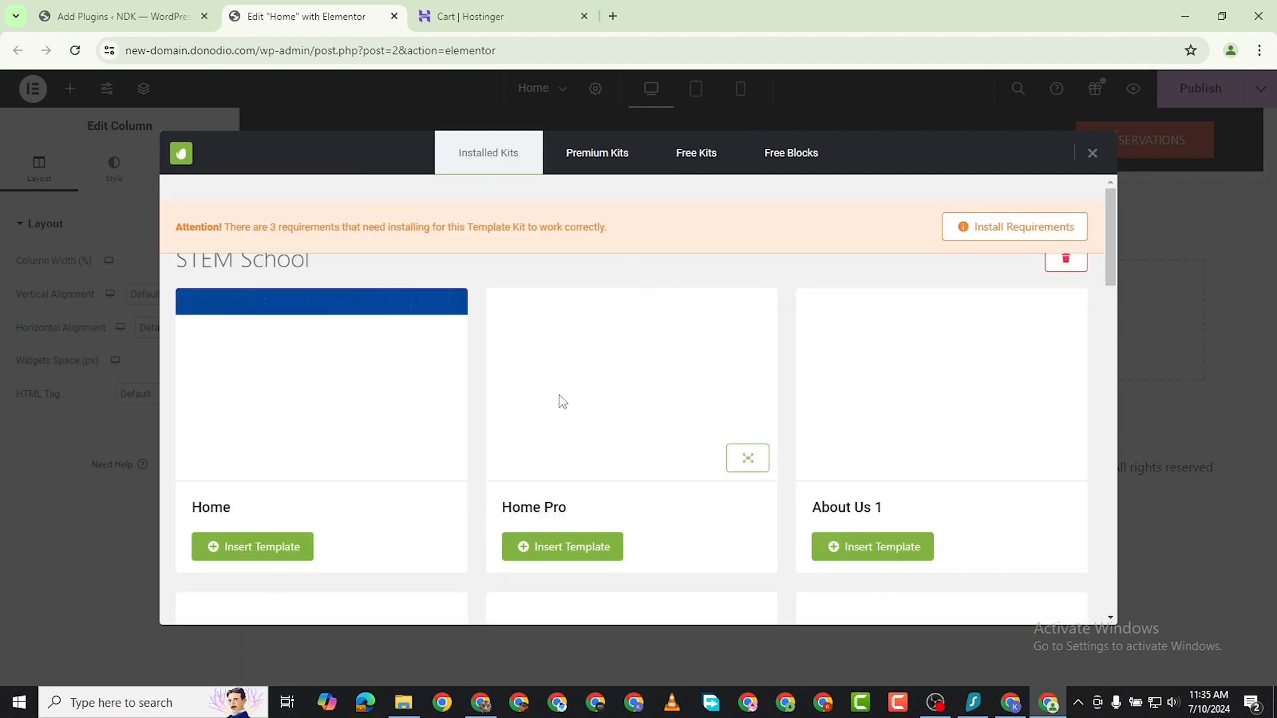
# Look through the STEM School templates and insert the Courses template into the Home page.
pyautogui.scroll(-4, 416, 478)
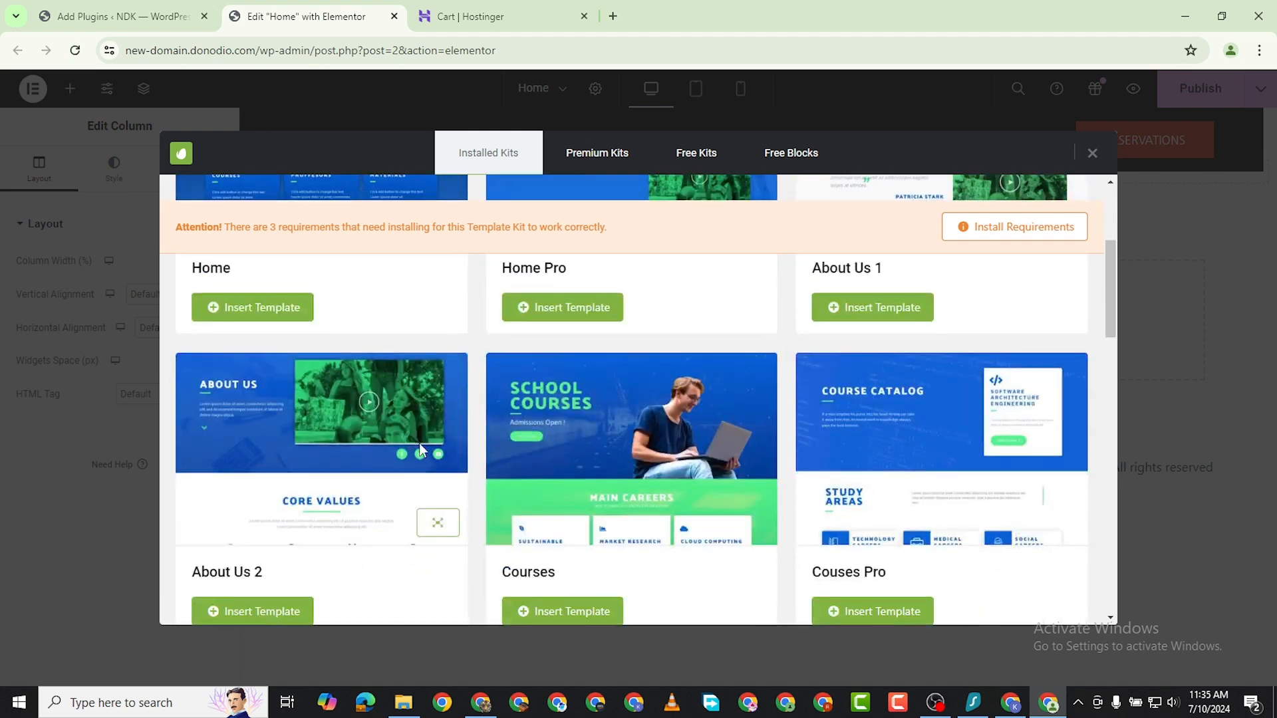
pyautogui.scroll(-3, 620, 394)
pyautogui.scroll(3, 604, 402)
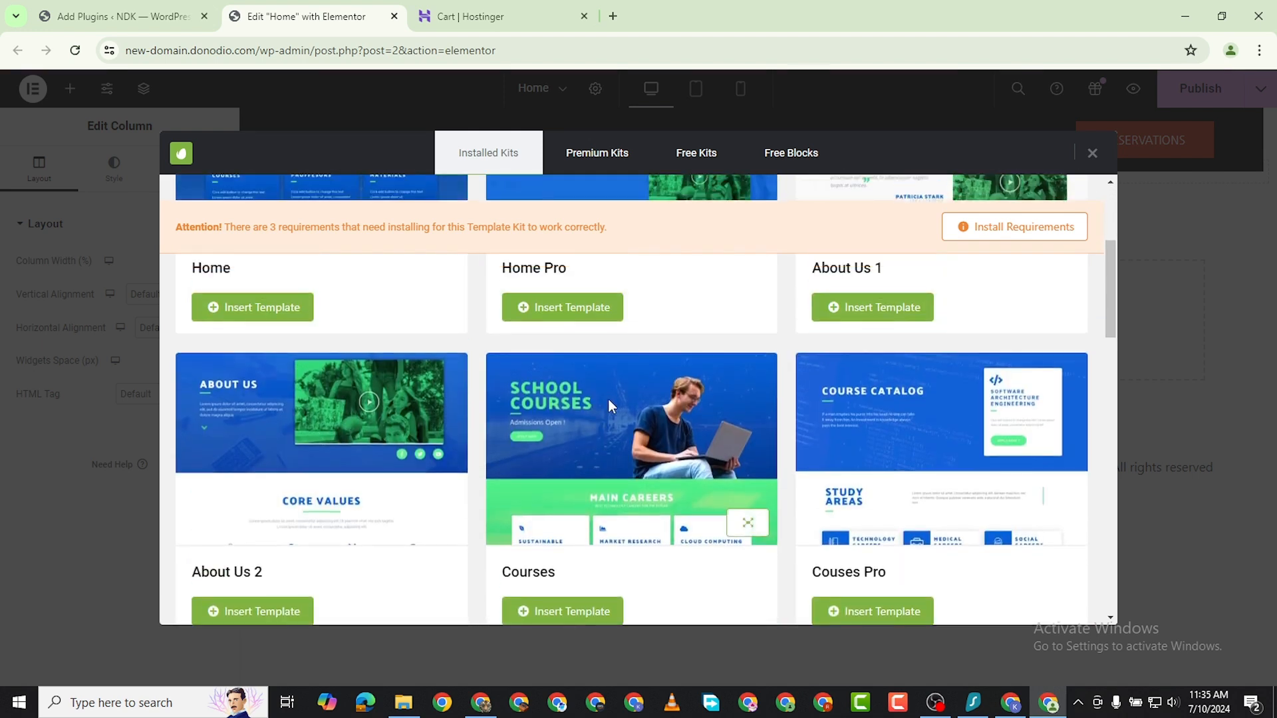
pyautogui.scroll(-1, 603, 402)
pyautogui.click(564, 531)
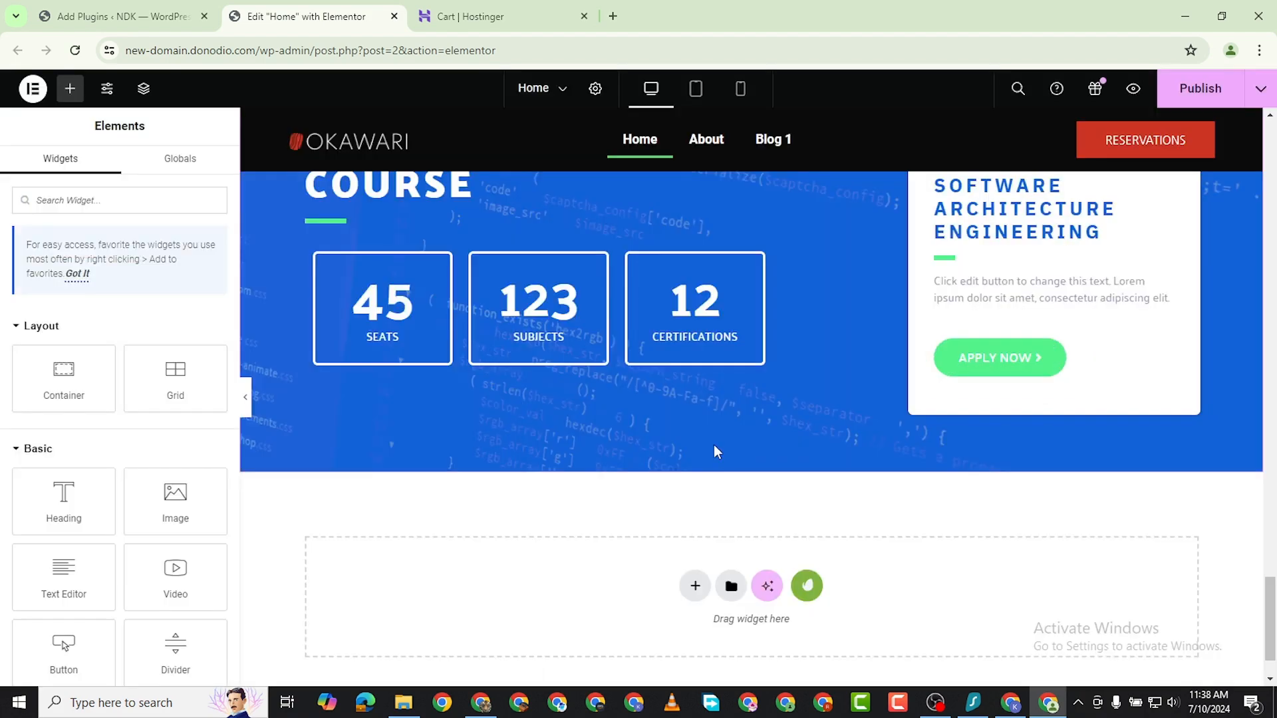
# Check the imported School Courses layout from its hero down to the feature sections and publish the Home page.
pyautogui.scroll(20, 715, 452)
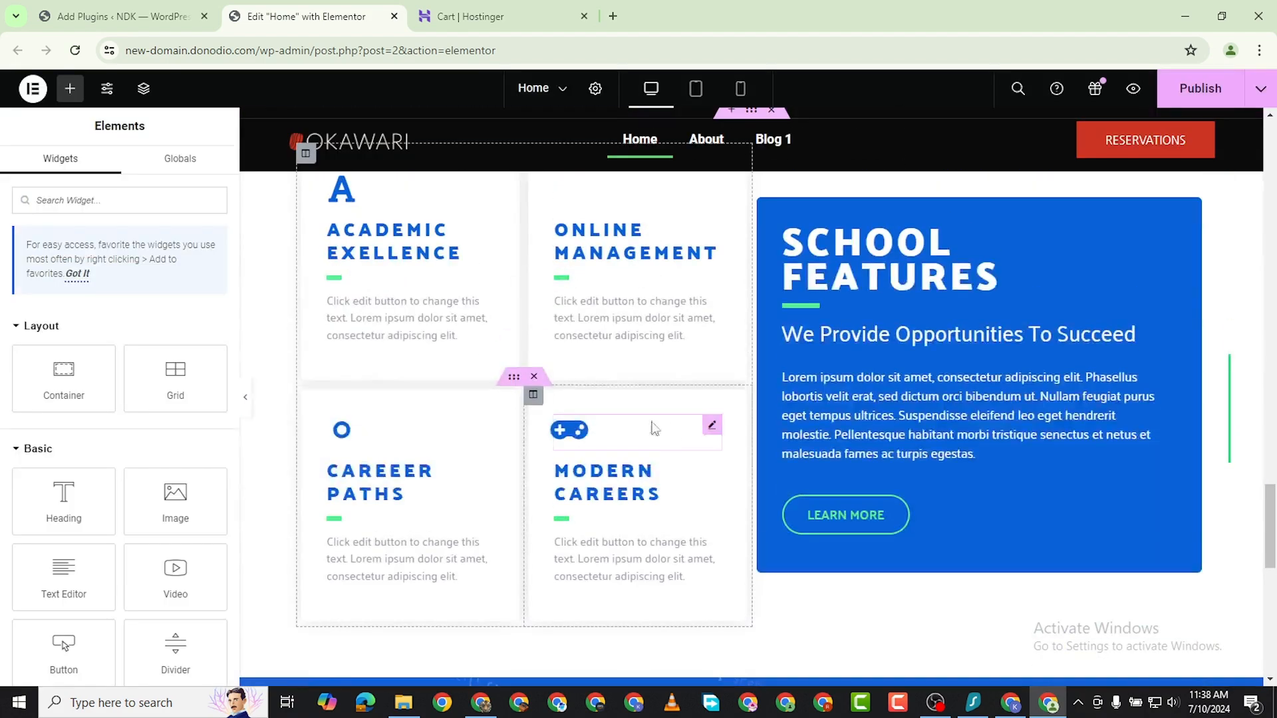
pyautogui.scroll(5, 731, 353)
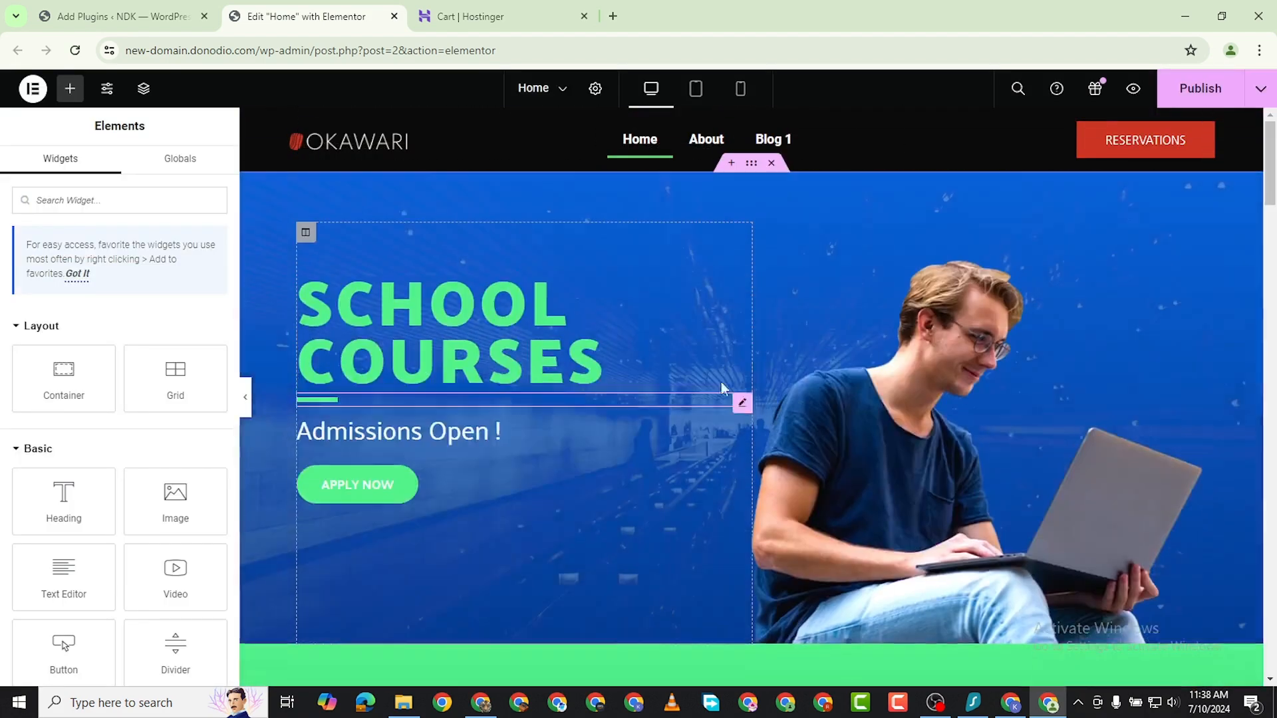
pyautogui.scroll(-15, 732, 352)
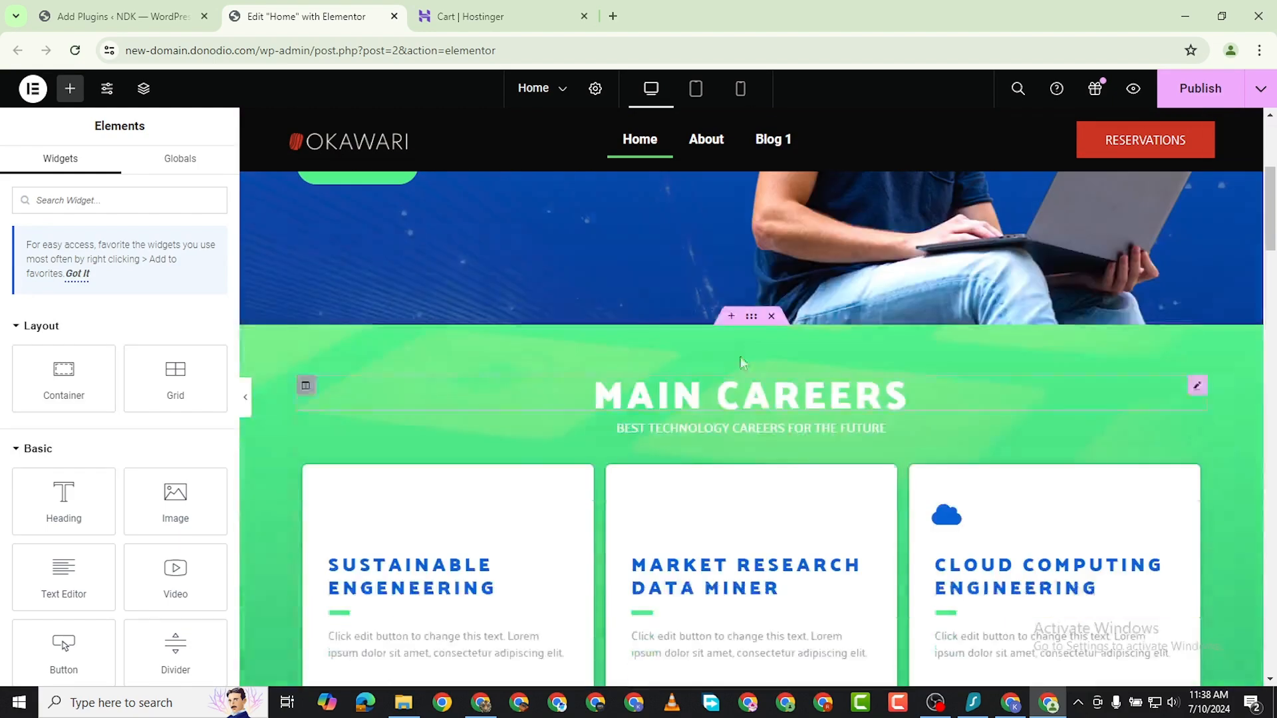
pyautogui.scroll(-5, 873, 436)
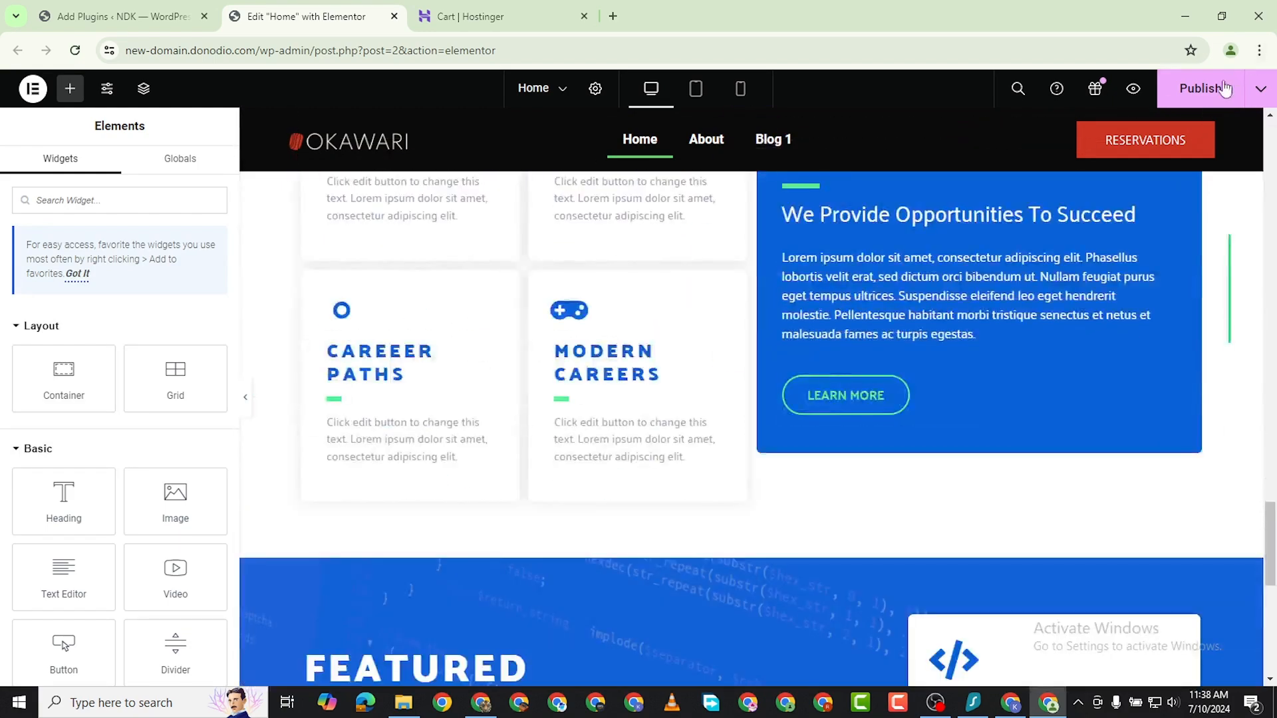
pyautogui.click(1207, 90)
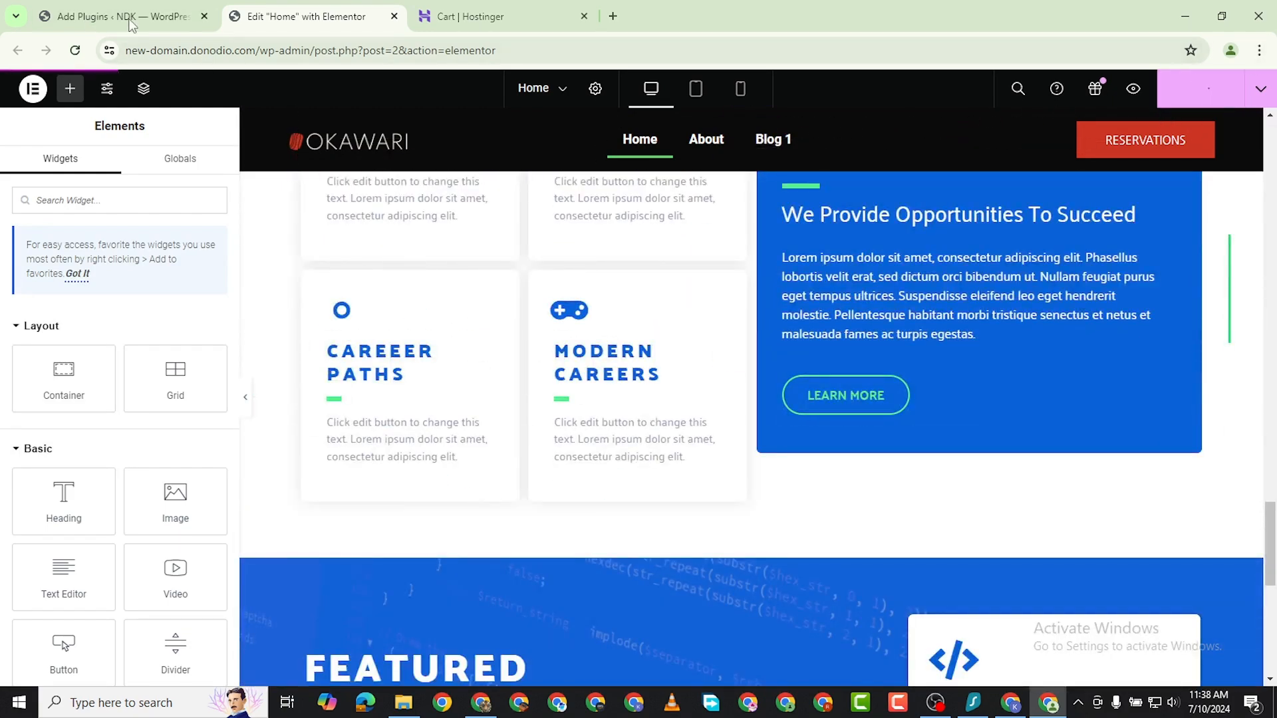
# Open the WordPress Reading settings to check which page is set as the homepage.
pyautogui.click(149, 20)
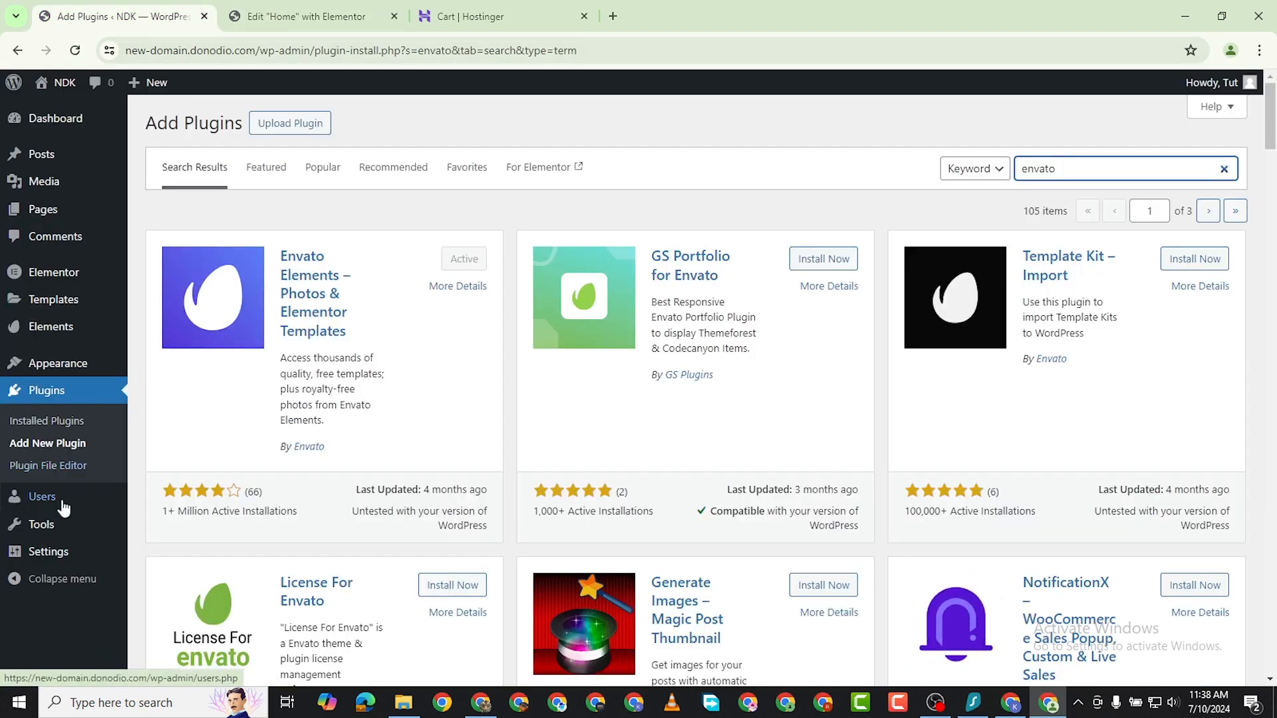
pyautogui.moveTo(49, 559)
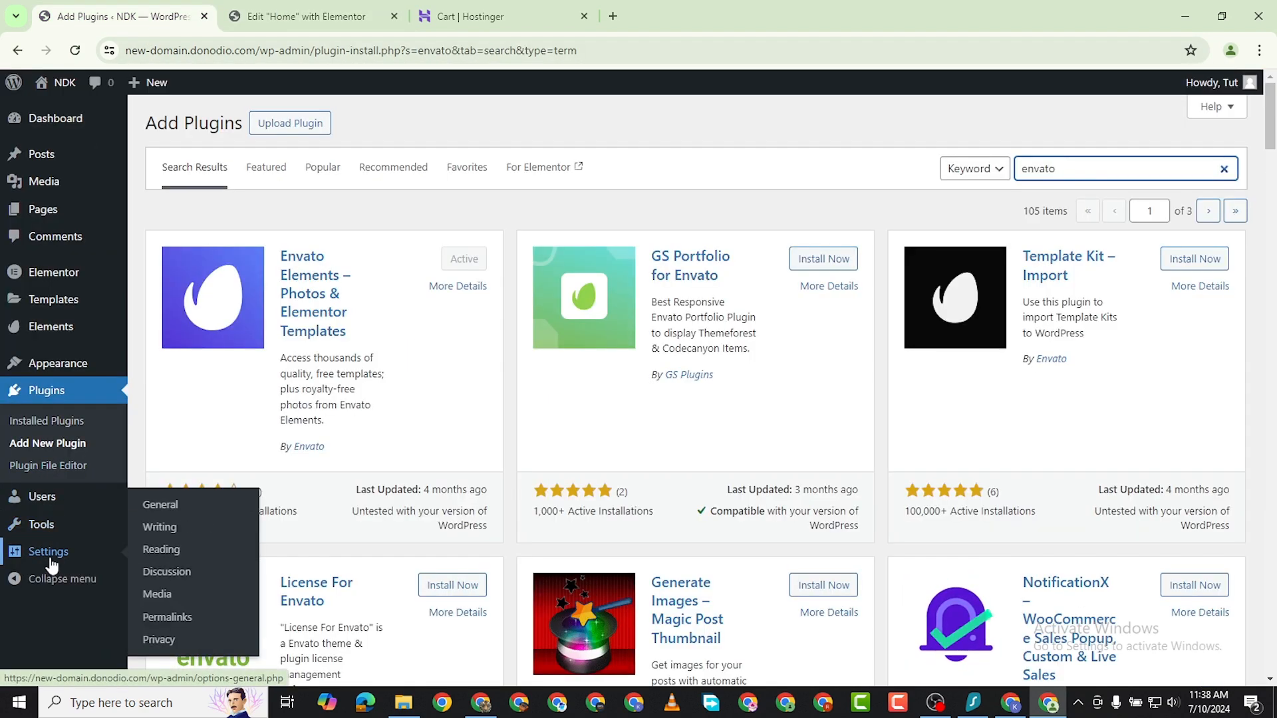
pyautogui.click(153, 548)
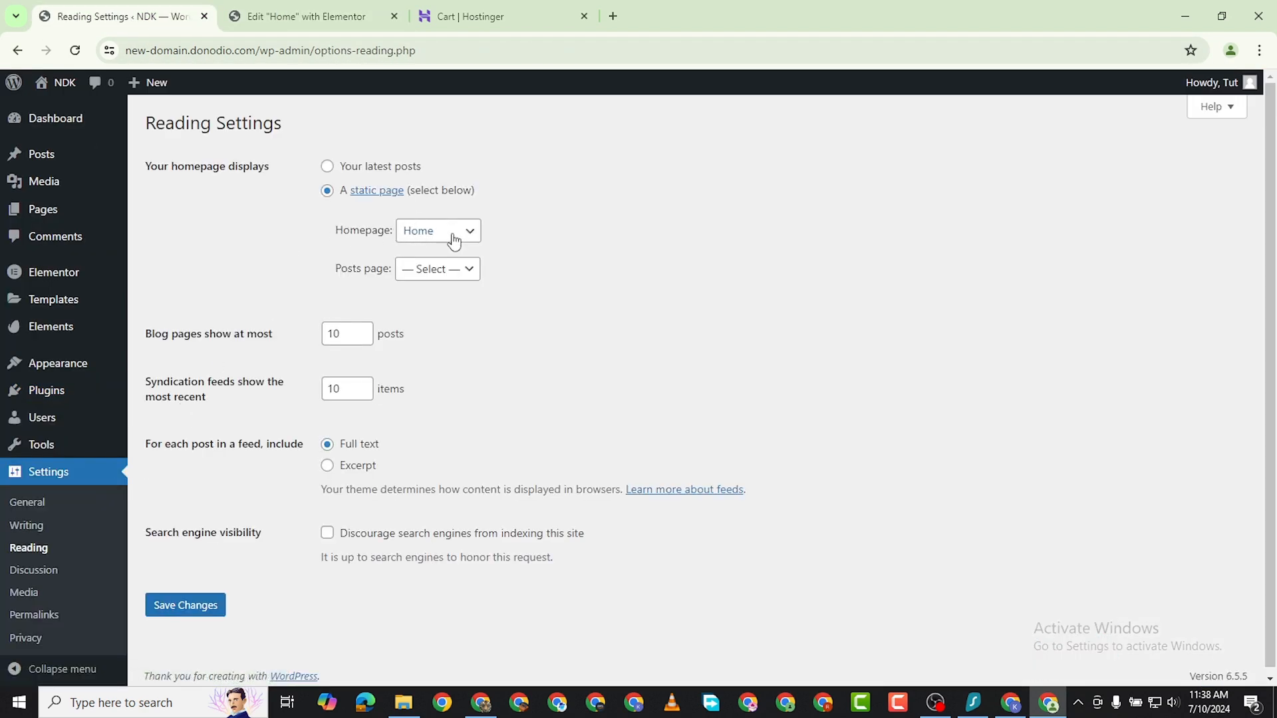
# Preview the Home page, look through all its sections and dismiss the sale popup.
pyautogui.click(342, 20)
pyautogui.click(1130, 97)
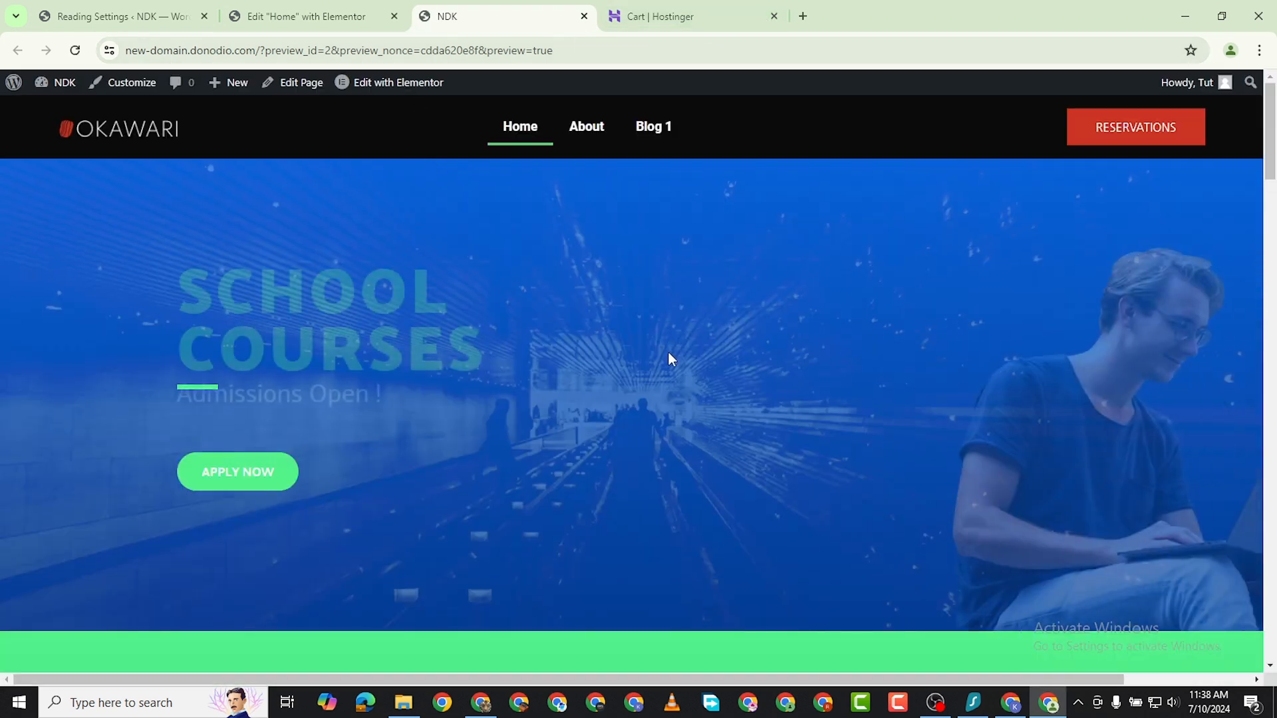
pyautogui.scroll(-20, 584, 419)
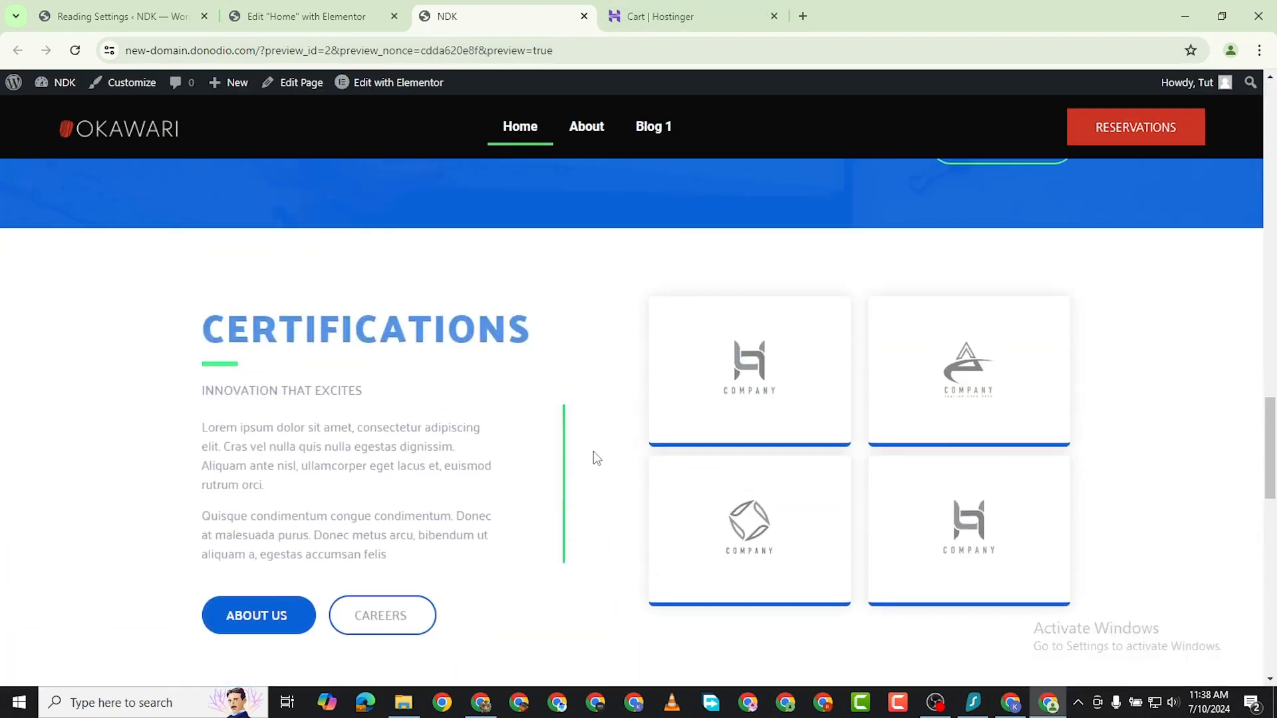
pyautogui.scroll(-6, 590, 506)
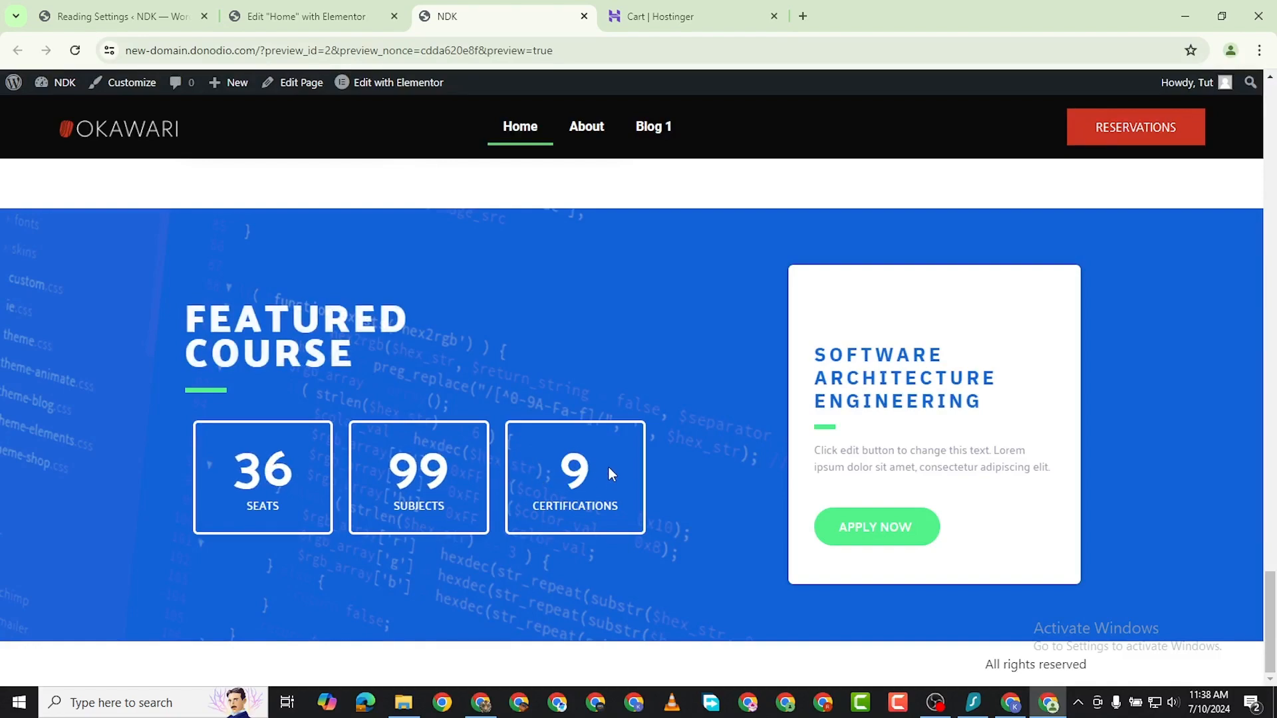
pyautogui.scroll(7, 609, 468)
pyautogui.scroll(20, 605, 474)
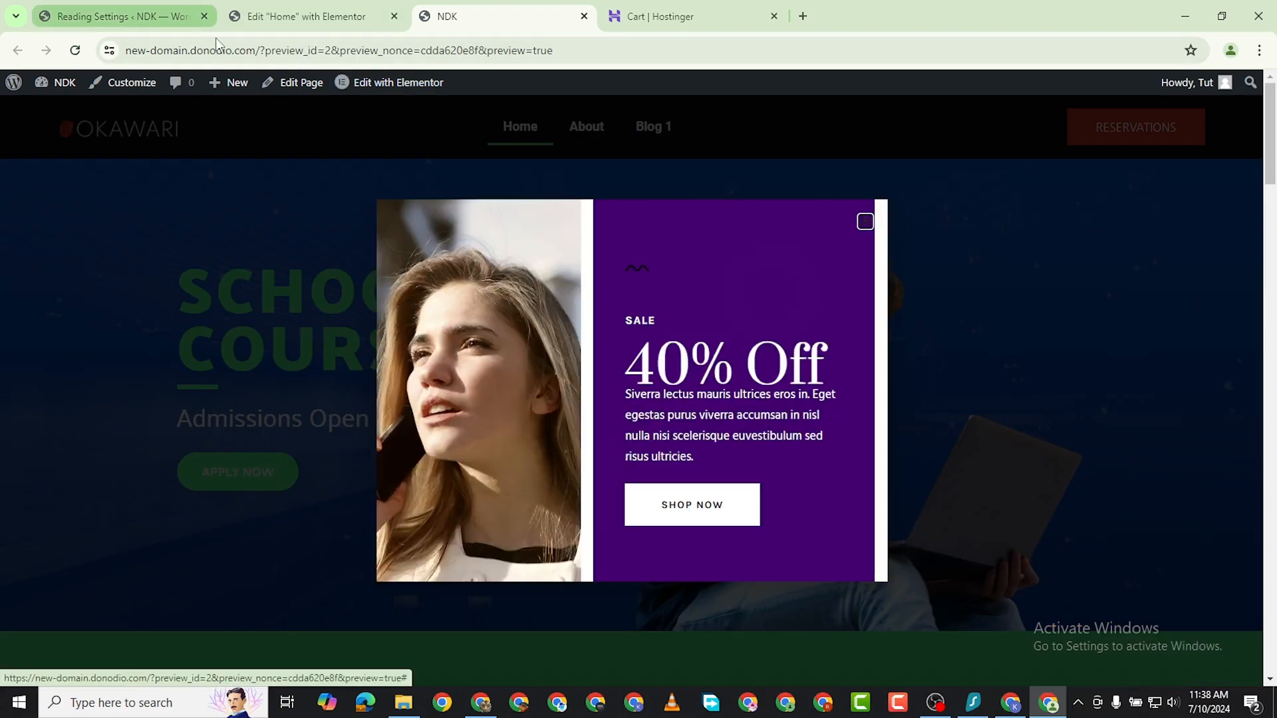
pyautogui.click(859, 226)
# Open the list of all posts in the WordPress dashboard and move the "Hello world!" post to the trash.
pyautogui.hotkey('ctrl', 'shift', 'Tab')
pyautogui.hotkey('ctrl', 'shift', 'Tab')
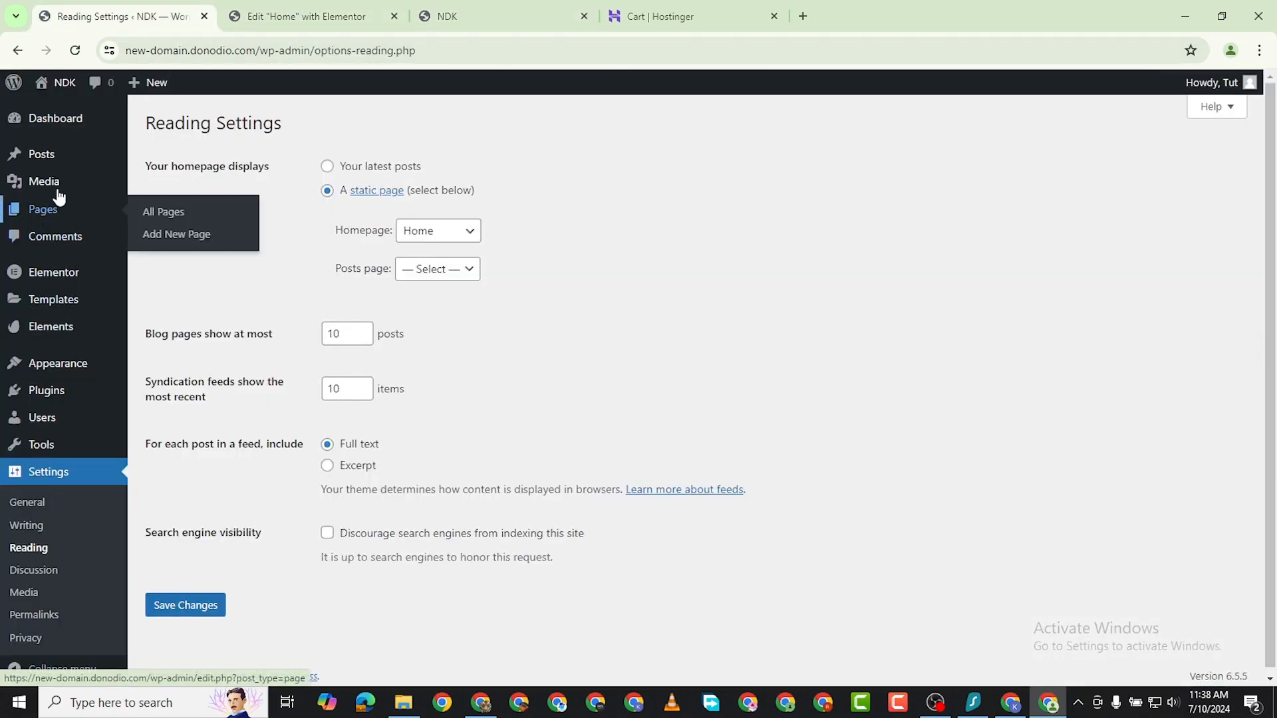
pyautogui.moveTo(54, 158)
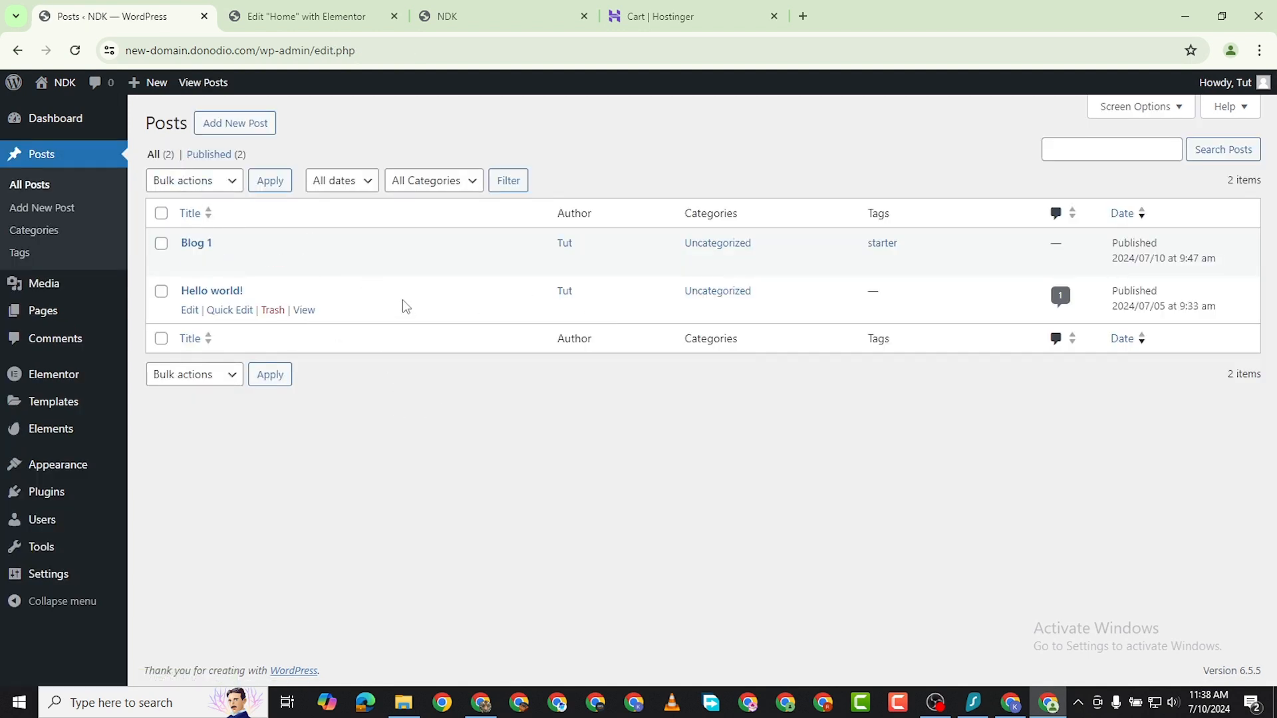
pyautogui.click(273, 310)
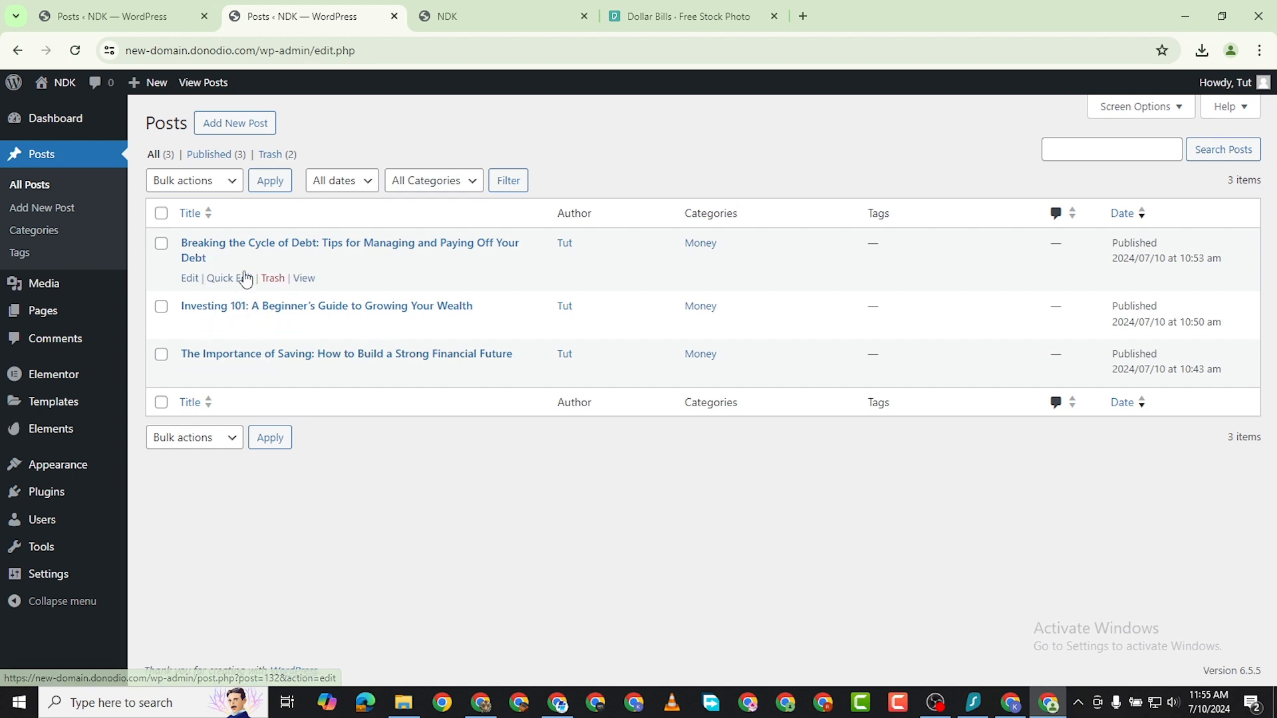
# View the published "Breaking the Cycle of Debt" post in a new tab and look through its content.
pyautogui.rightClick(303, 277)
pyautogui.click(376, 295)
pyautogui.click(450, 17)
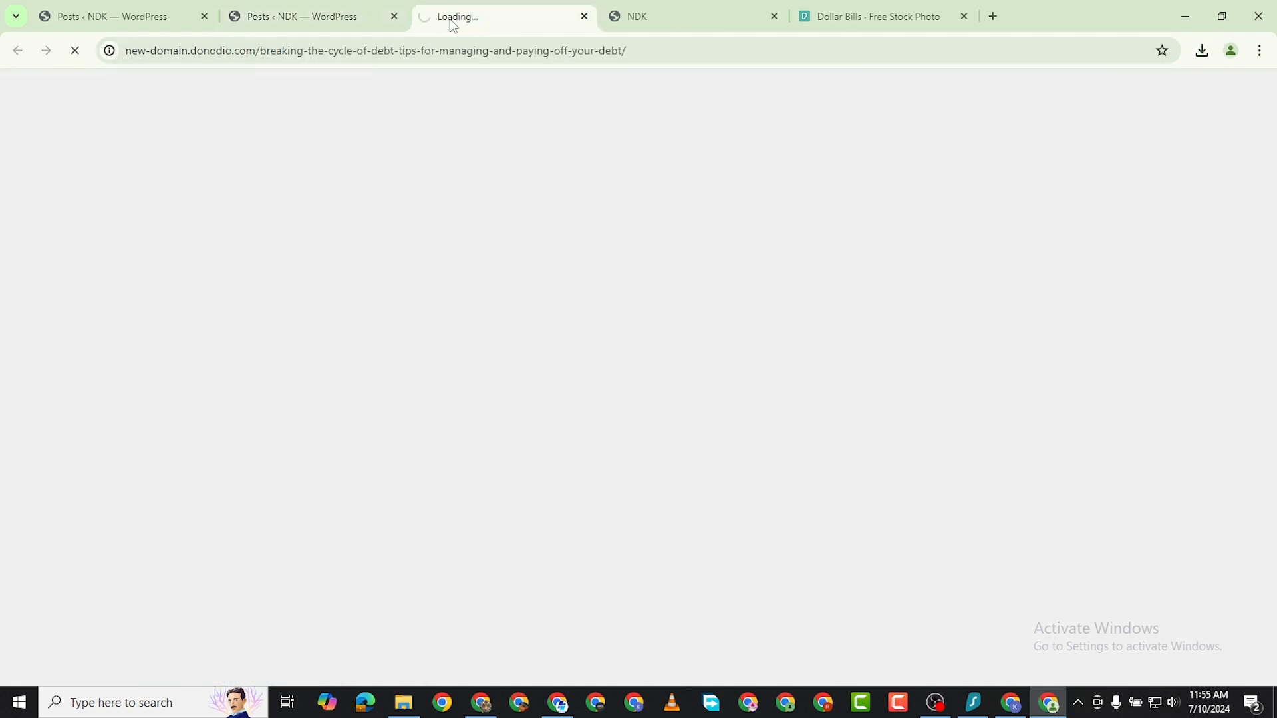
pyautogui.scroll(-3, 692, 425)
pyautogui.scroll(3, 382, 293)
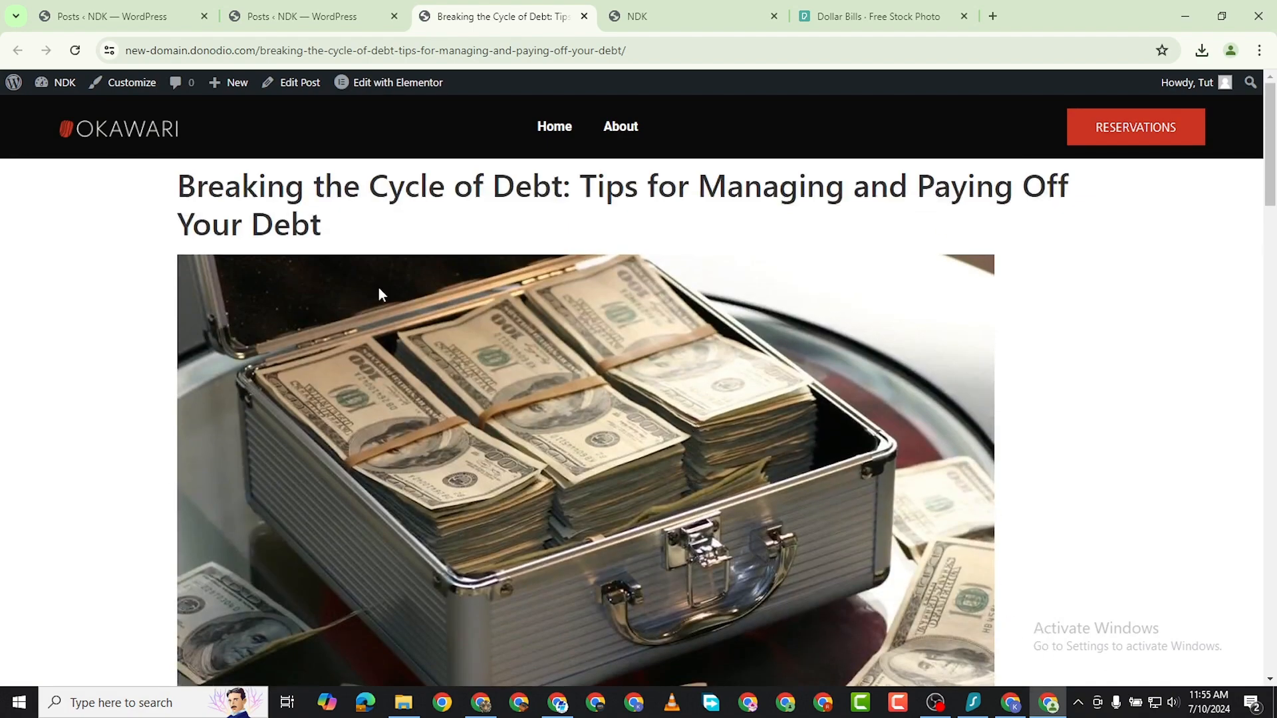
pyautogui.scroll(-15, 539, 365)
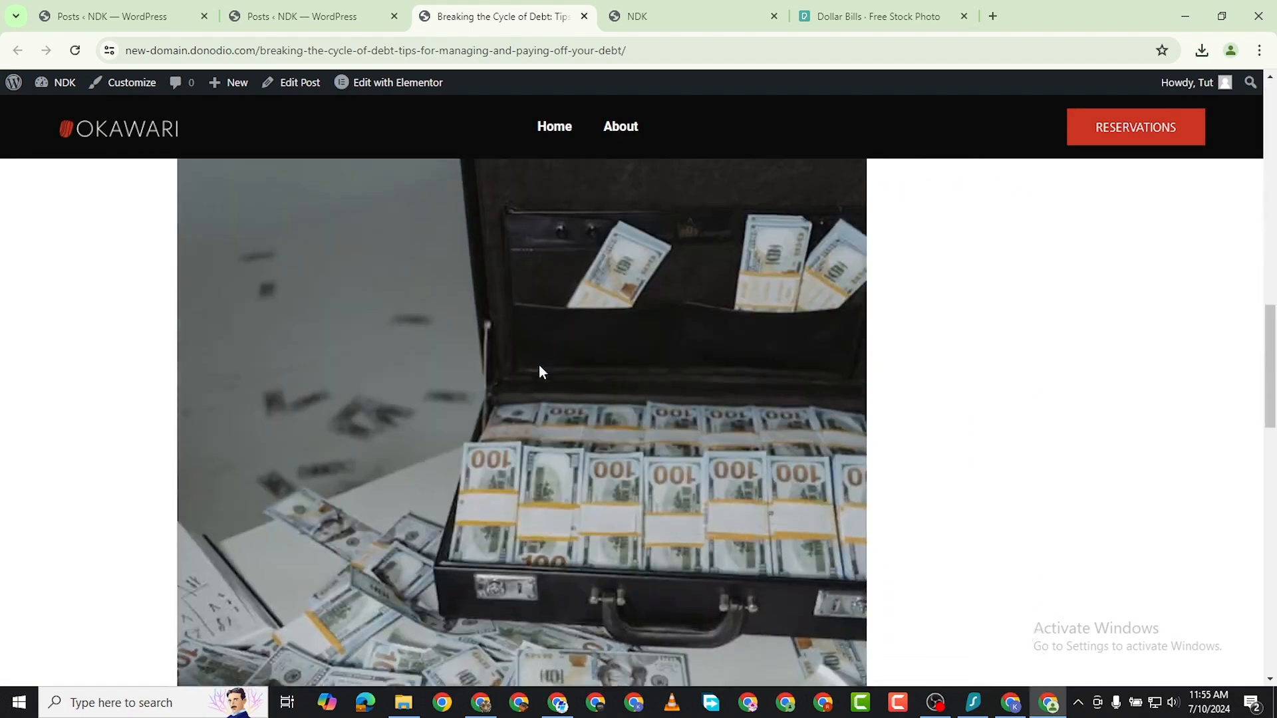
# Look over the published "Breaking the Cycle of Debt" post, dismiss the sale popup and close the post's tab.
pyautogui.scroll(20, 541, 364)
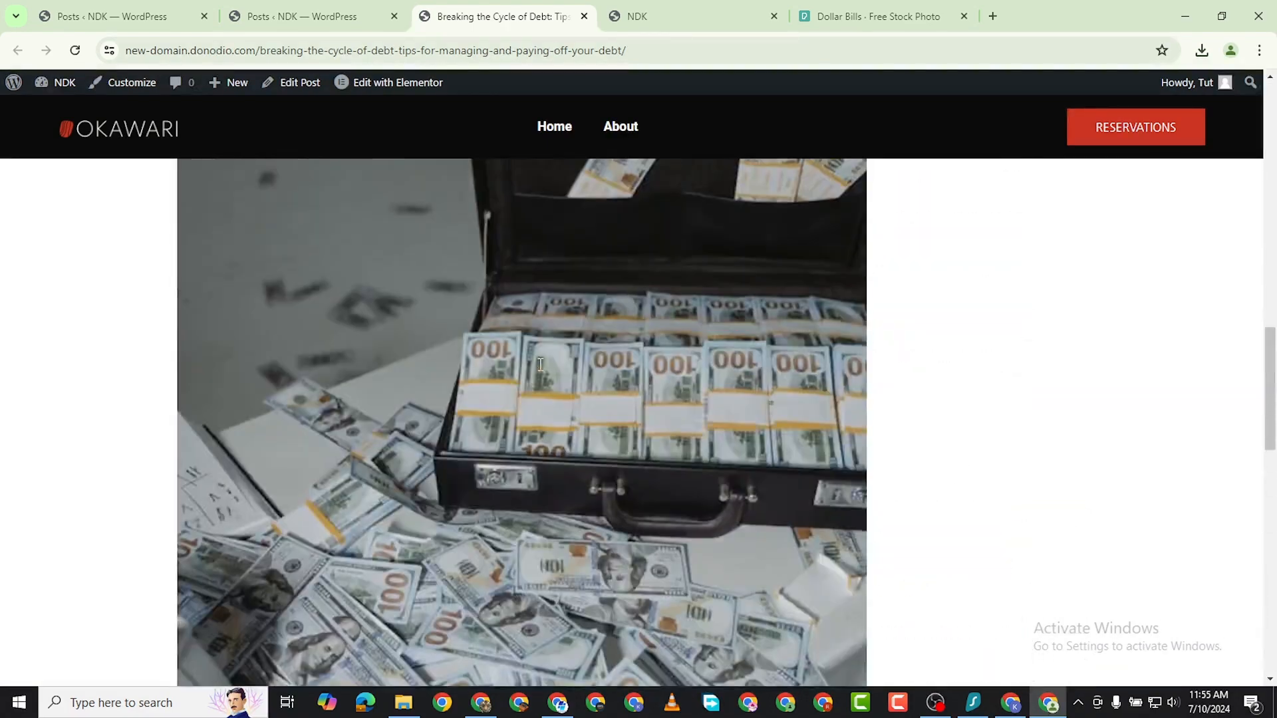
pyautogui.scroll(8, 540, 364)
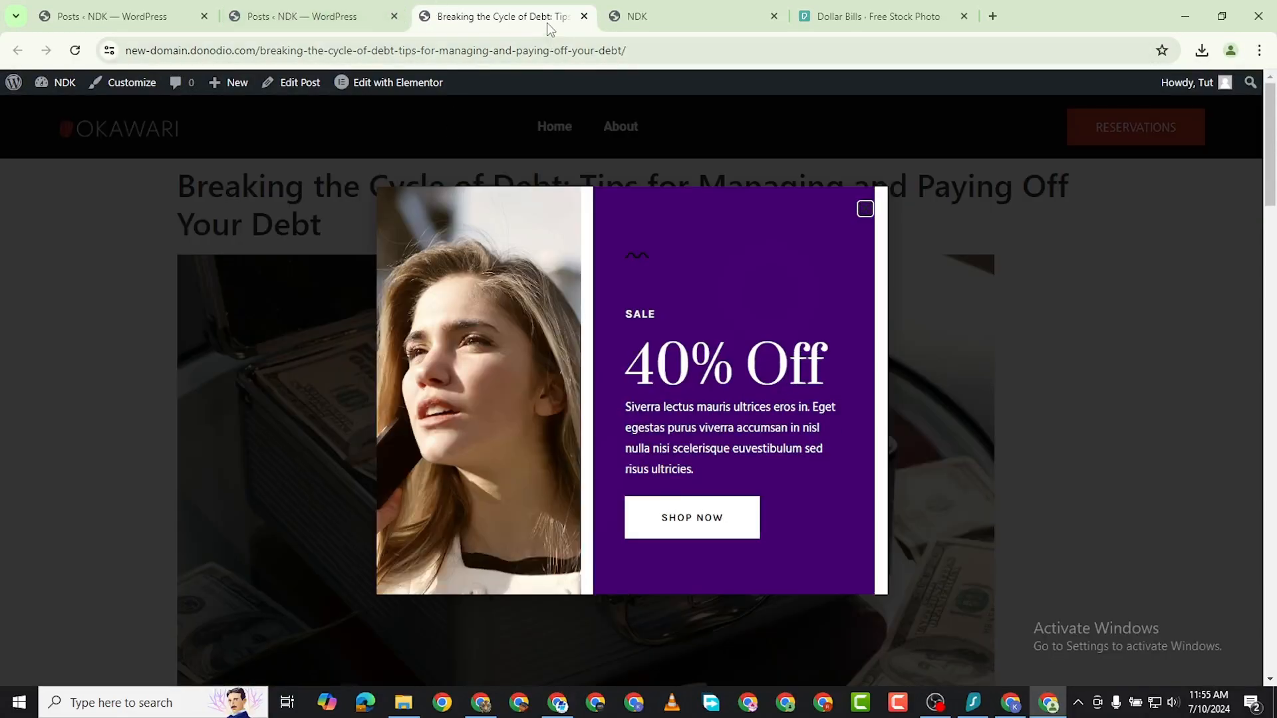
pyautogui.click(865, 211)
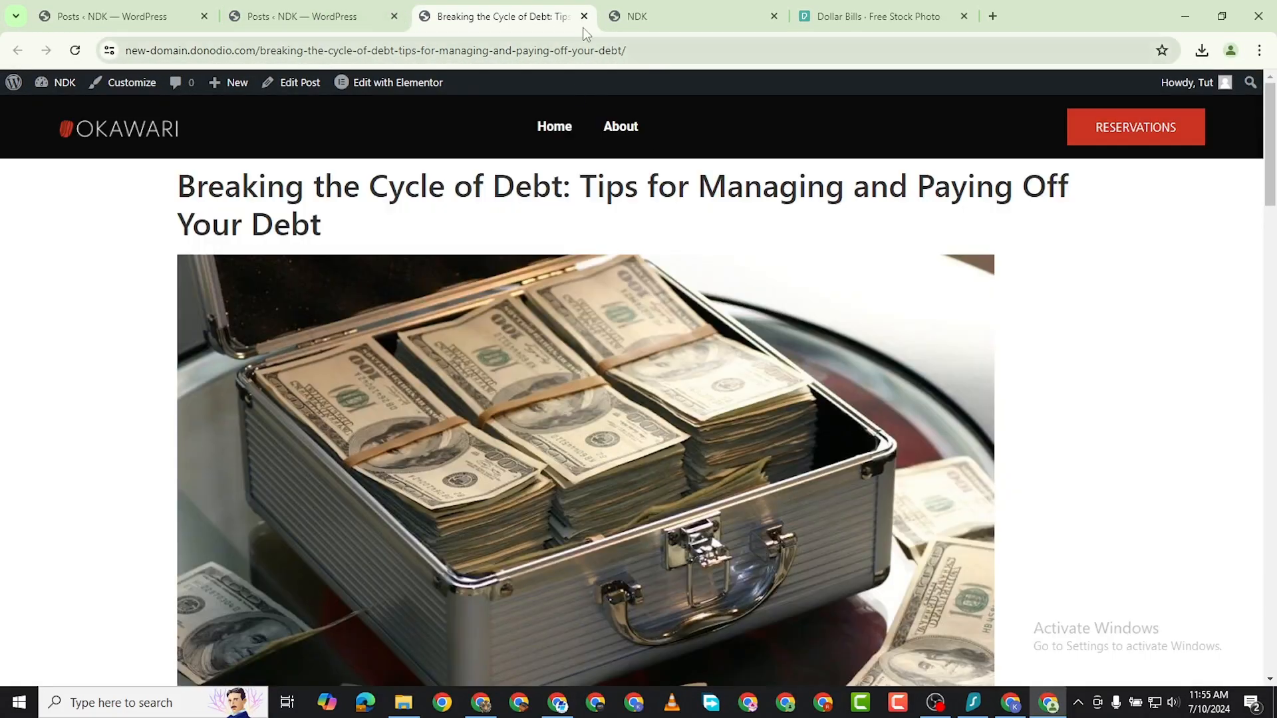
pyautogui.click(584, 16)
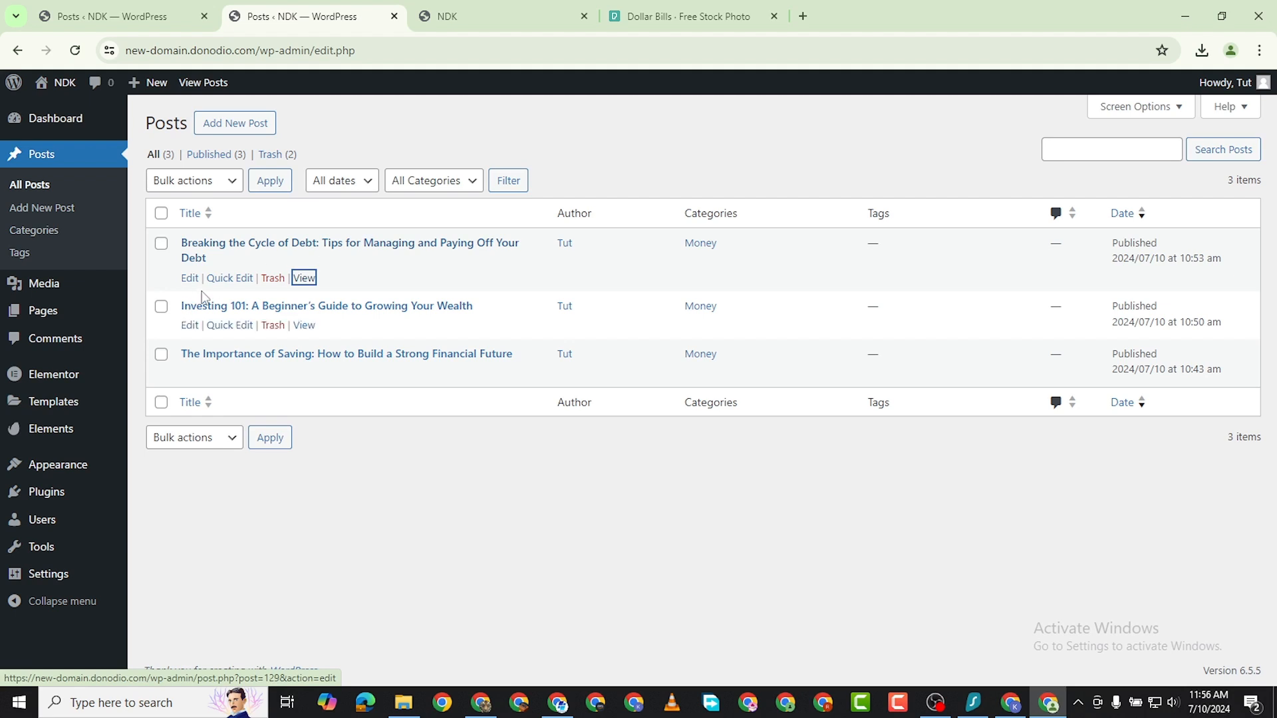
# Open the "Breaking the Cycle of Debt" post from the posts list for full editing in a new tab.
pyautogui.click(233, 278)
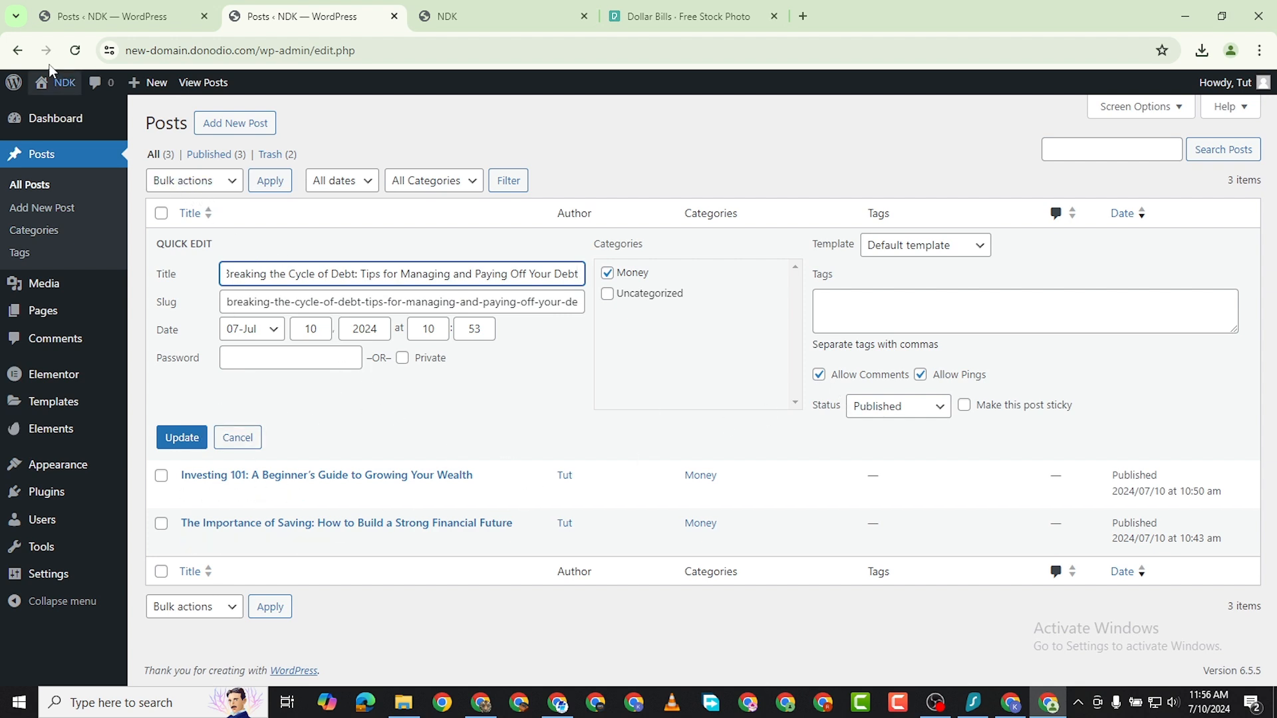
pyautogui.click(74, 51)
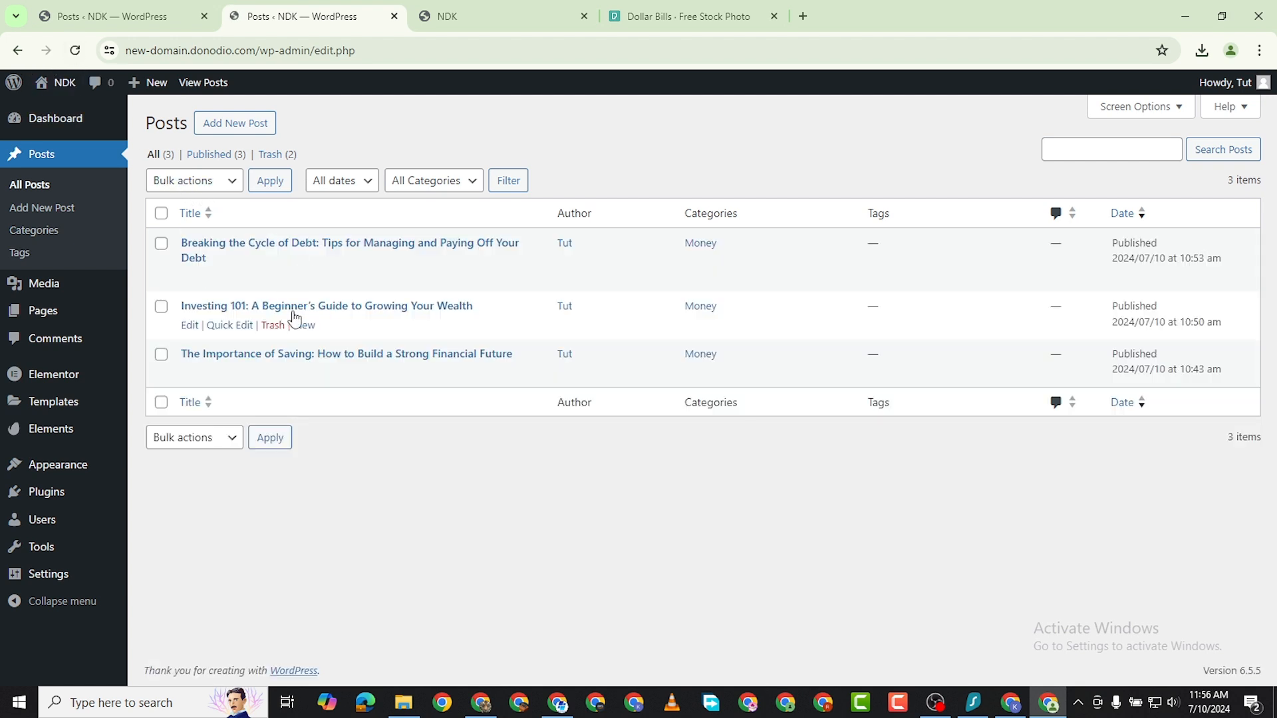
pyautogui.rightClick(190, 278)
pyautogui.click(273, 294)
pyautogui.click(442, 27)
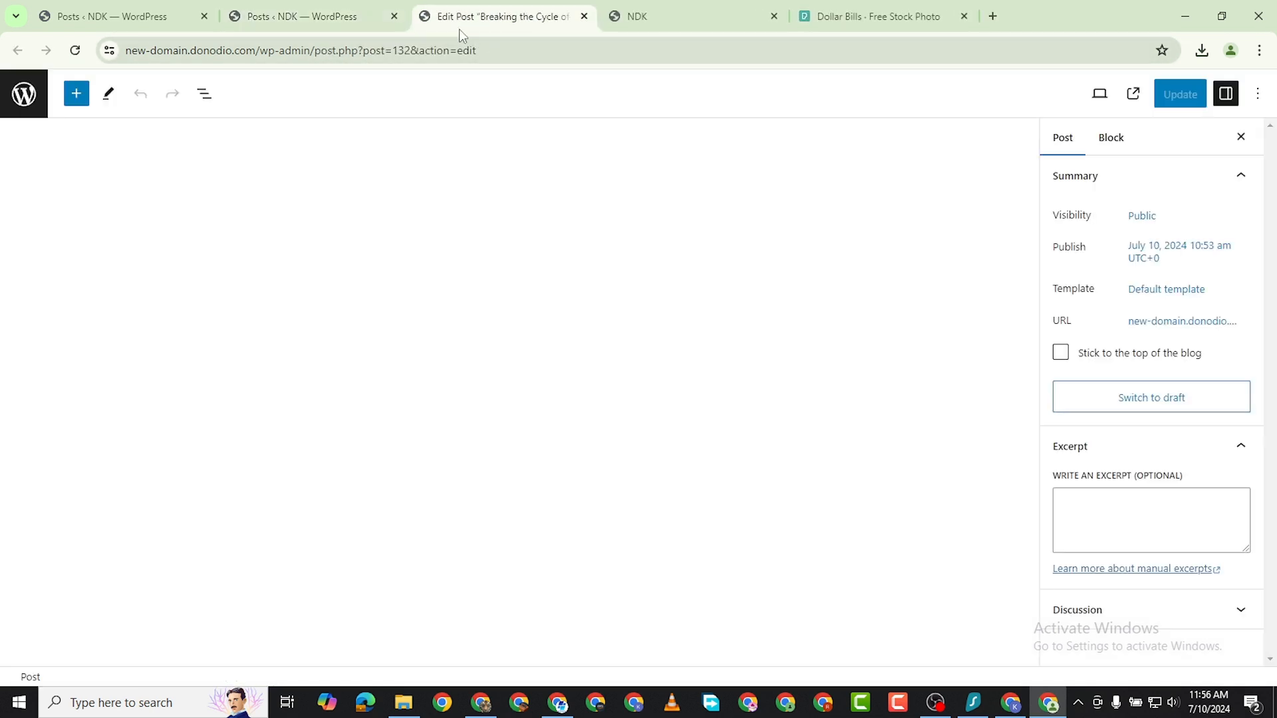
# Add the tag "starter" to the "Breaking the Cycle of Debt" post and update the post.
pyautogui.scroll(-4, 1124, 413)
pyautogui.scroll(2, 1147, 350)
pyautogui.scroll(-5, 1147, 353)
pyautogui.scroll(3, 1149, 373)
pyautogui.scroll(-4, 1148, 379)
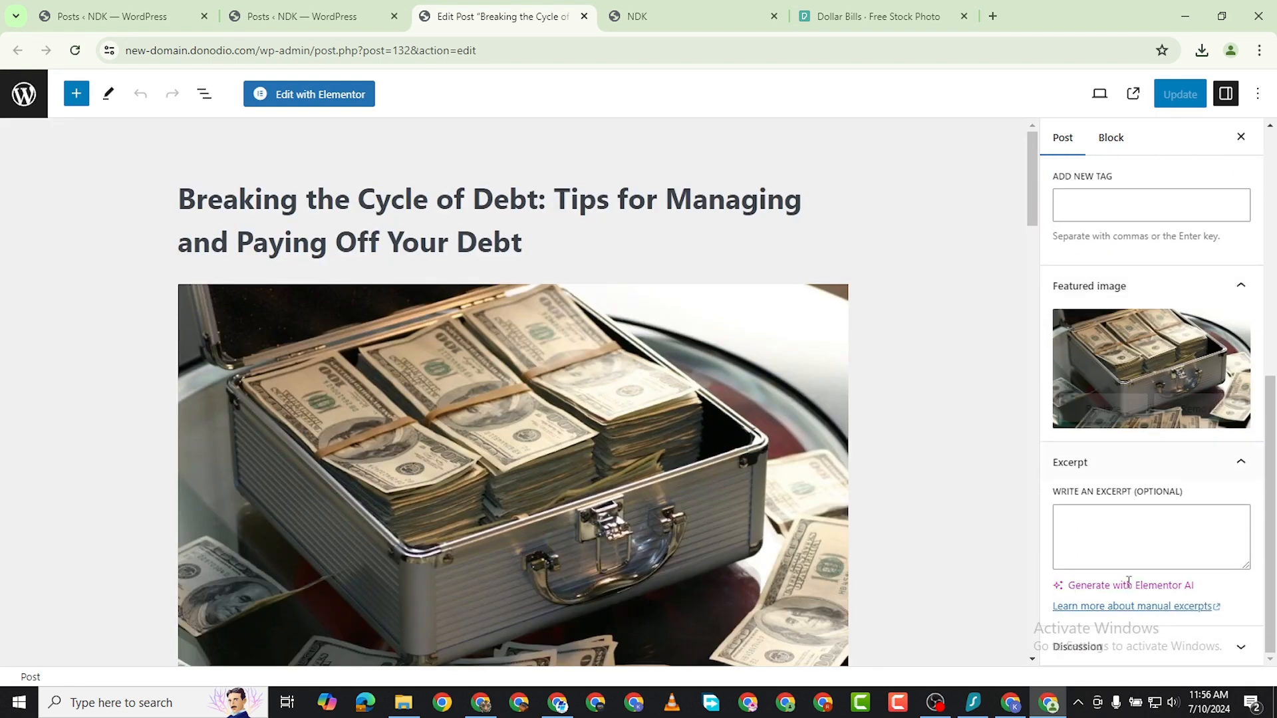
pyautogui.scroll(3, 1139, 552)
pyautogui.click(1084, 434)
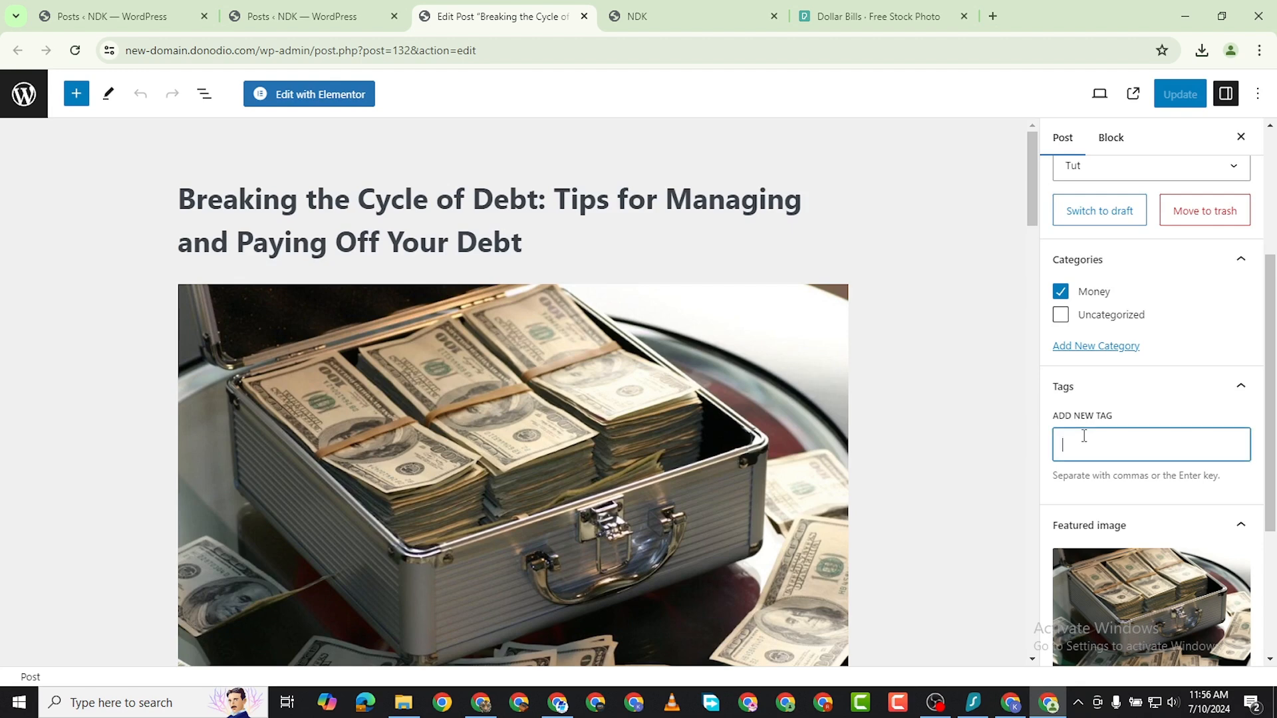
pyautogui.write('starter')
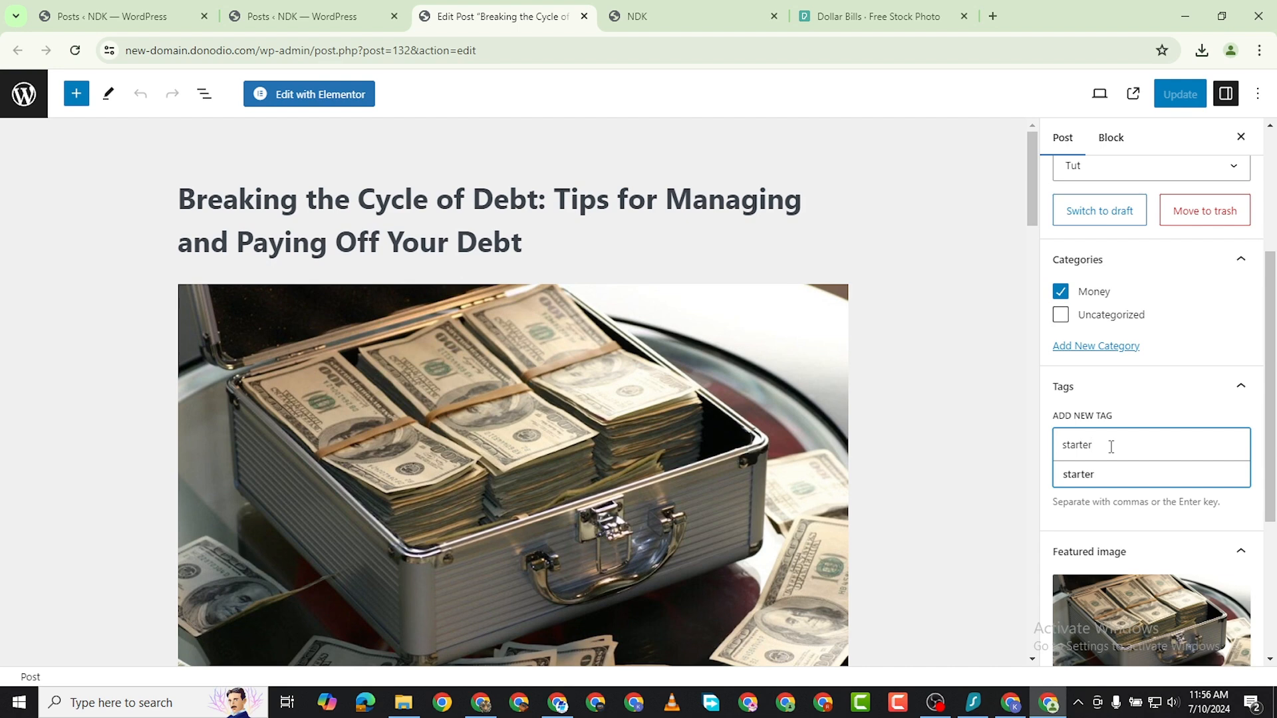
pyautogui.press('Return')
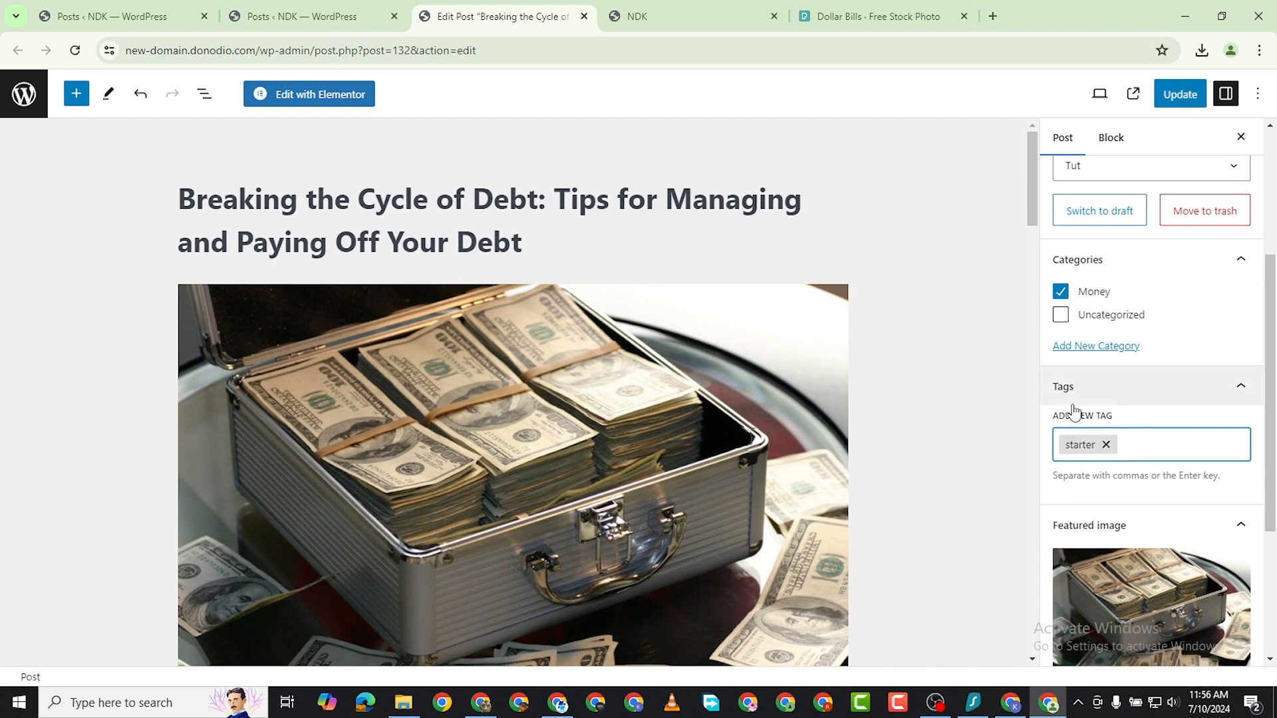
pyautogui.click(1179, 93)
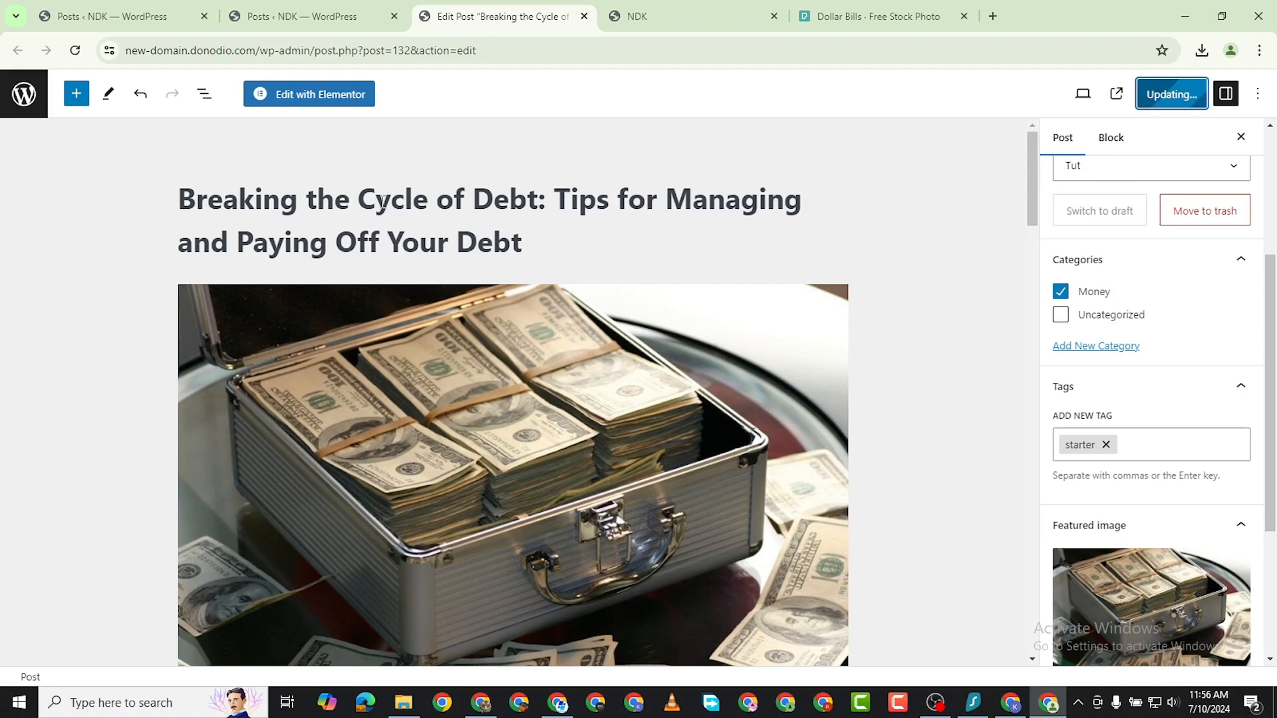
# Open the "Investing 101" post for editing in a new tab and close the "Breaking the Cycle of Debt" editor.
pyautogui.click(290, 17)
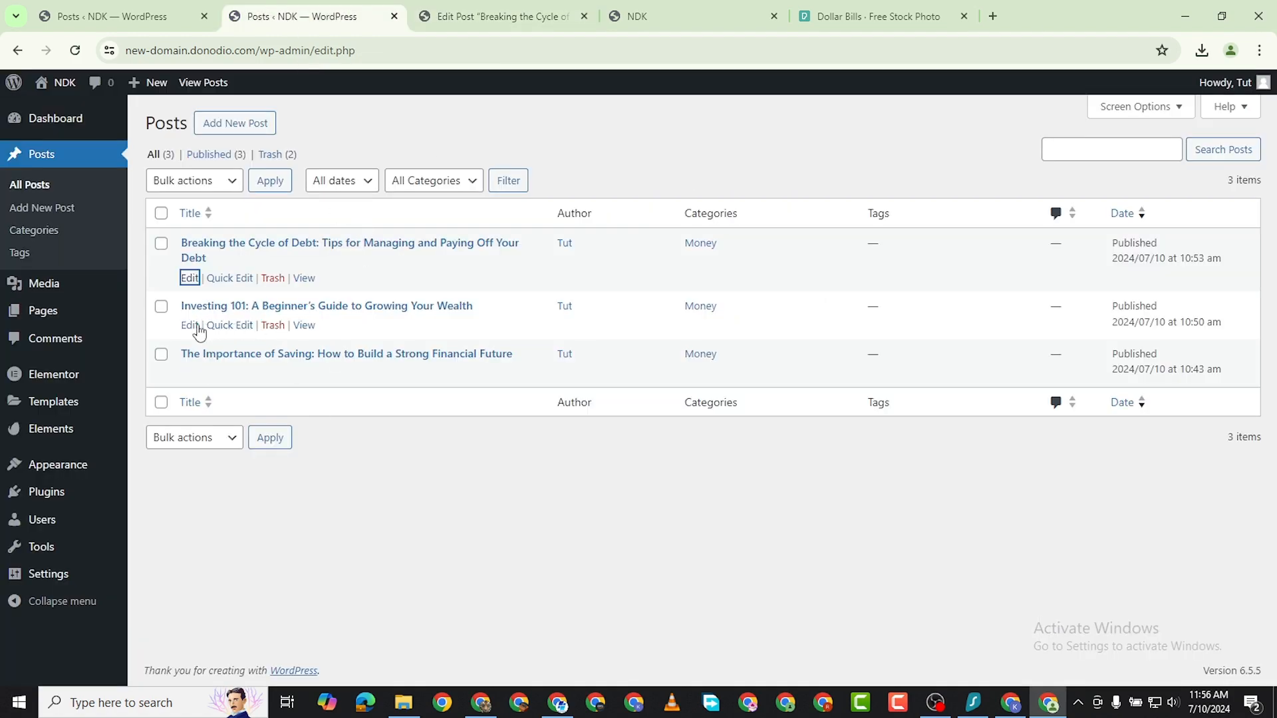
pyautogui.rightClick(191, 326)
pyautogui.click(260, 330)
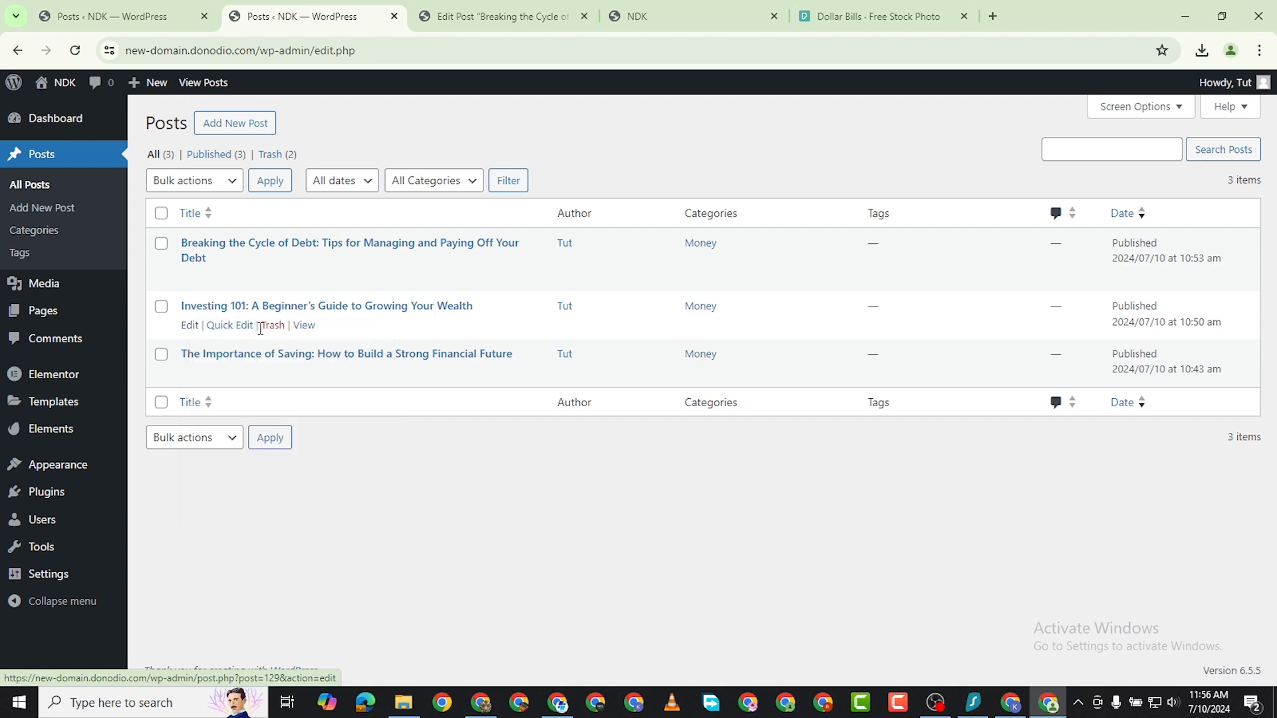
pyautogui.rightClick(186, 328)
pyautogui.click(206, 339)
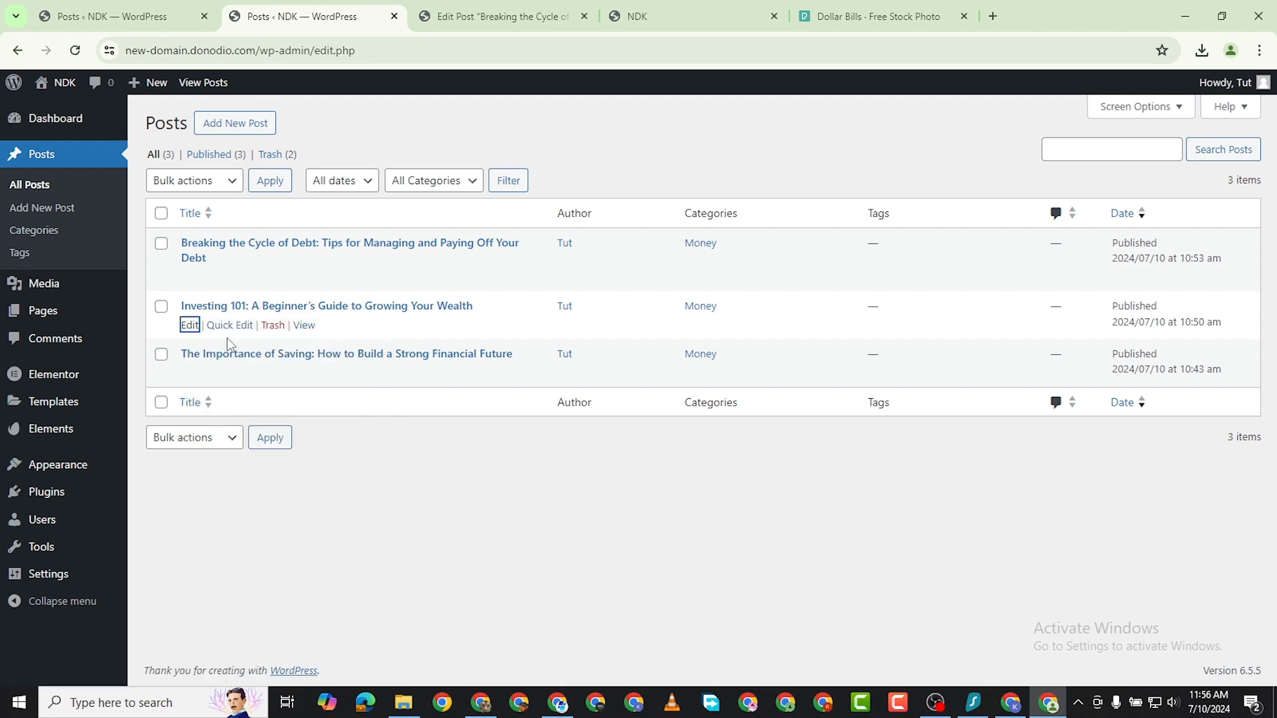
pyautogui.click(525, 20)
pyautogui.click(549, 17)
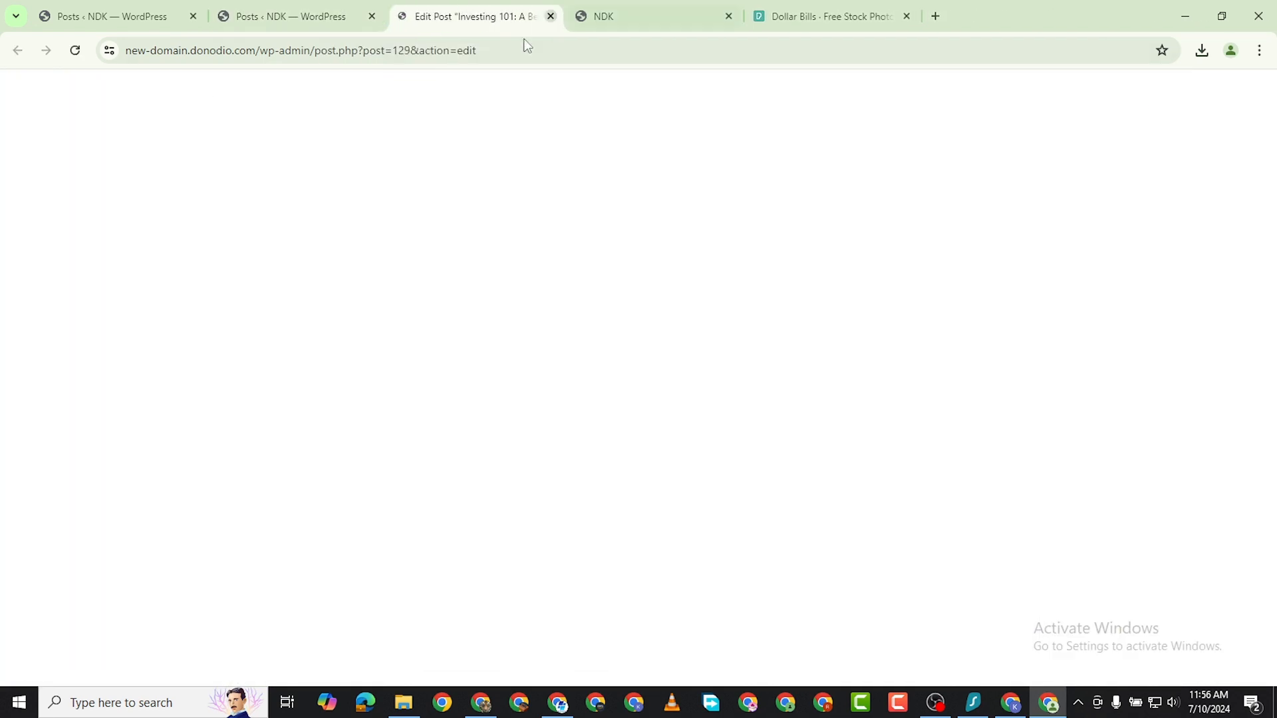
# Tag the "Investing 101" post with "starter", copy the tag text for reuse and update the post.
pyautogui.scroll(-5, 1146, 439)
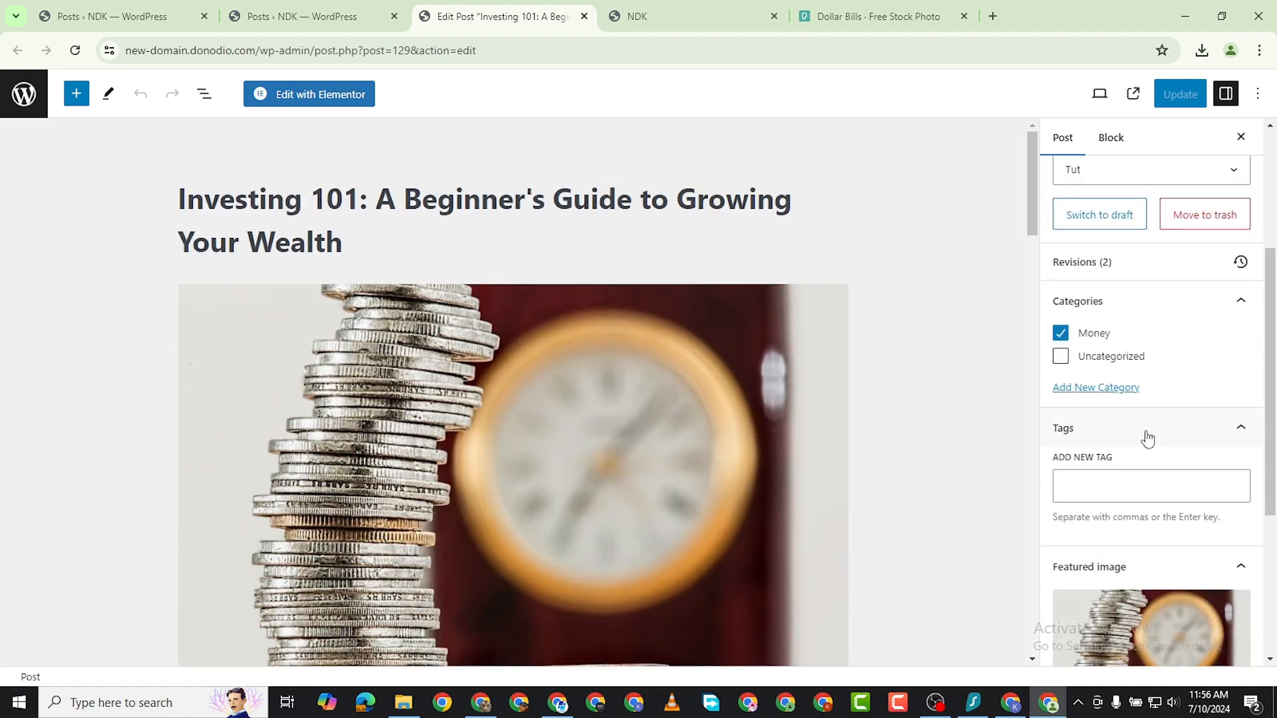
pyautogui.click(1129, 335)
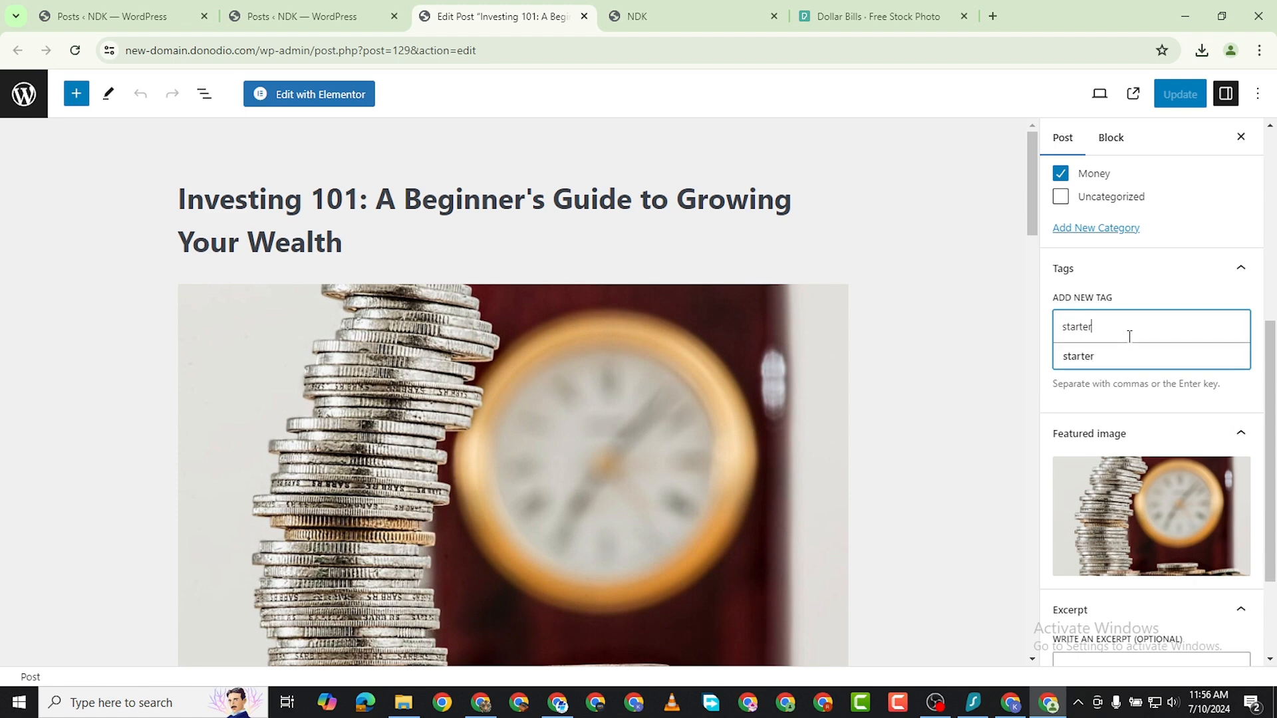
pyautogui.doubleClick(1067, 326)
pyautogui.rightClick(1065, 326)
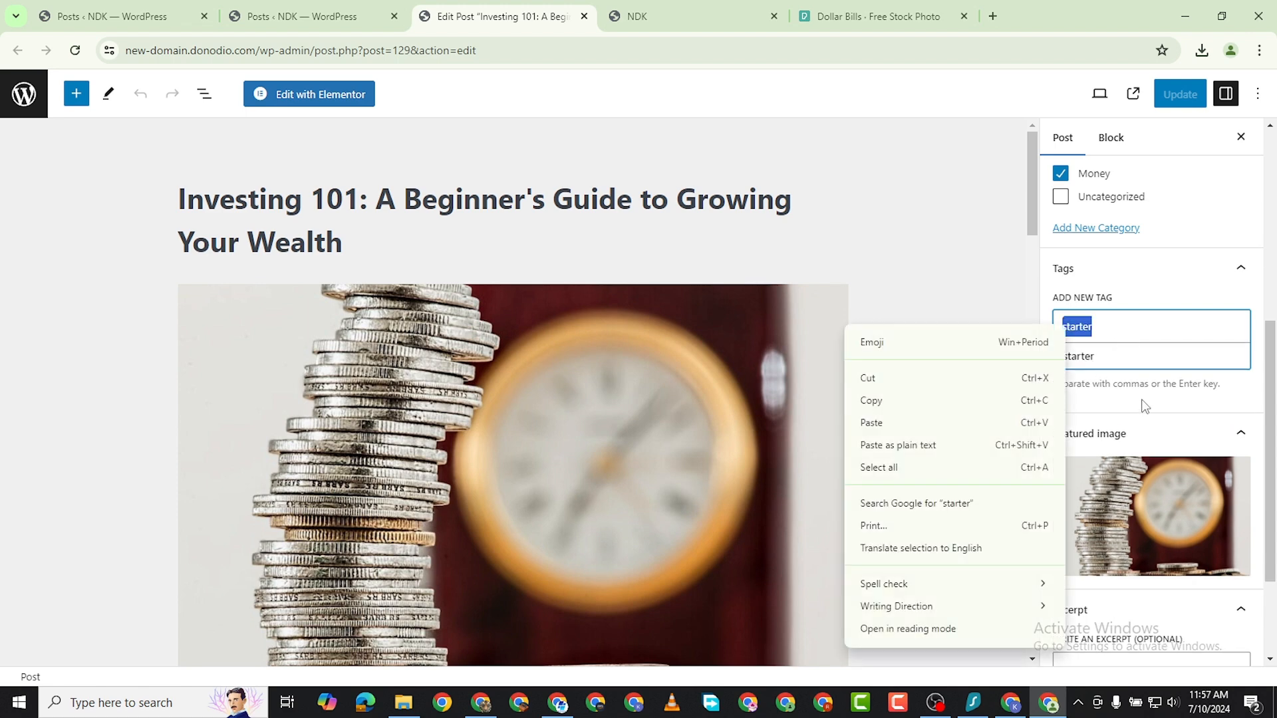
pyautogui.click(877, 400)
pyautogui.click(1081, 357)
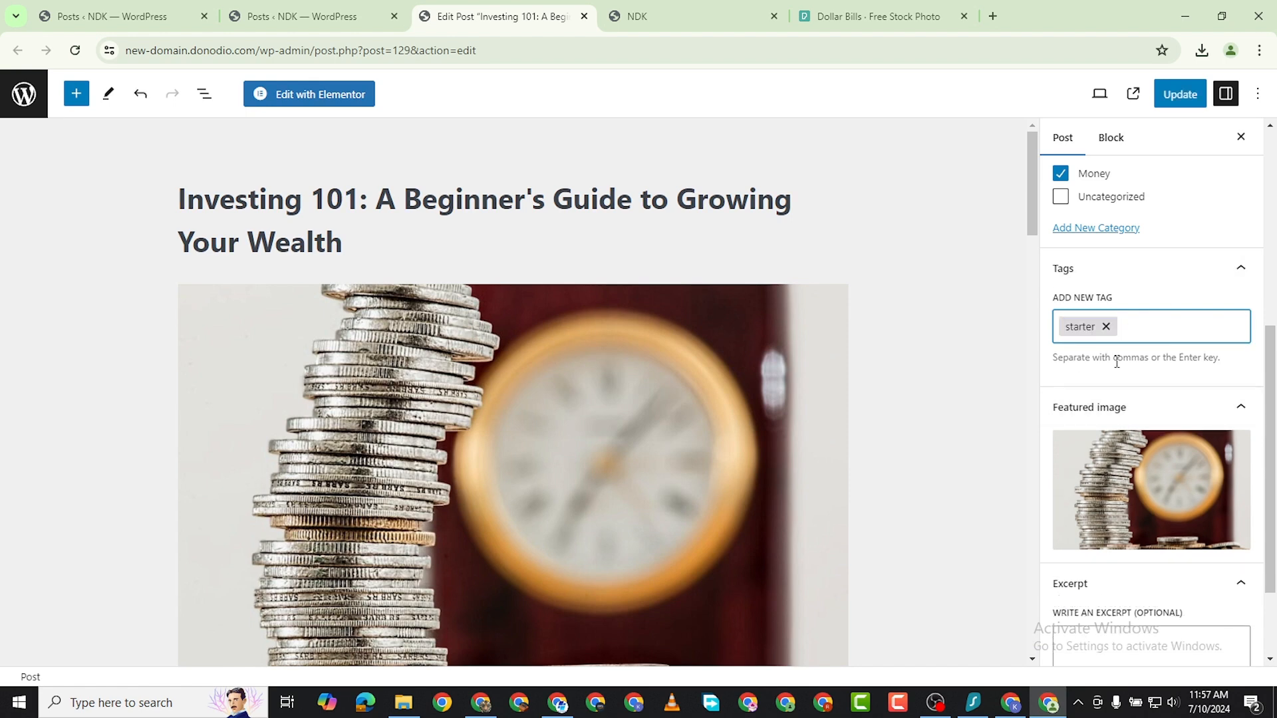
pyautogui.click(1180, 96)
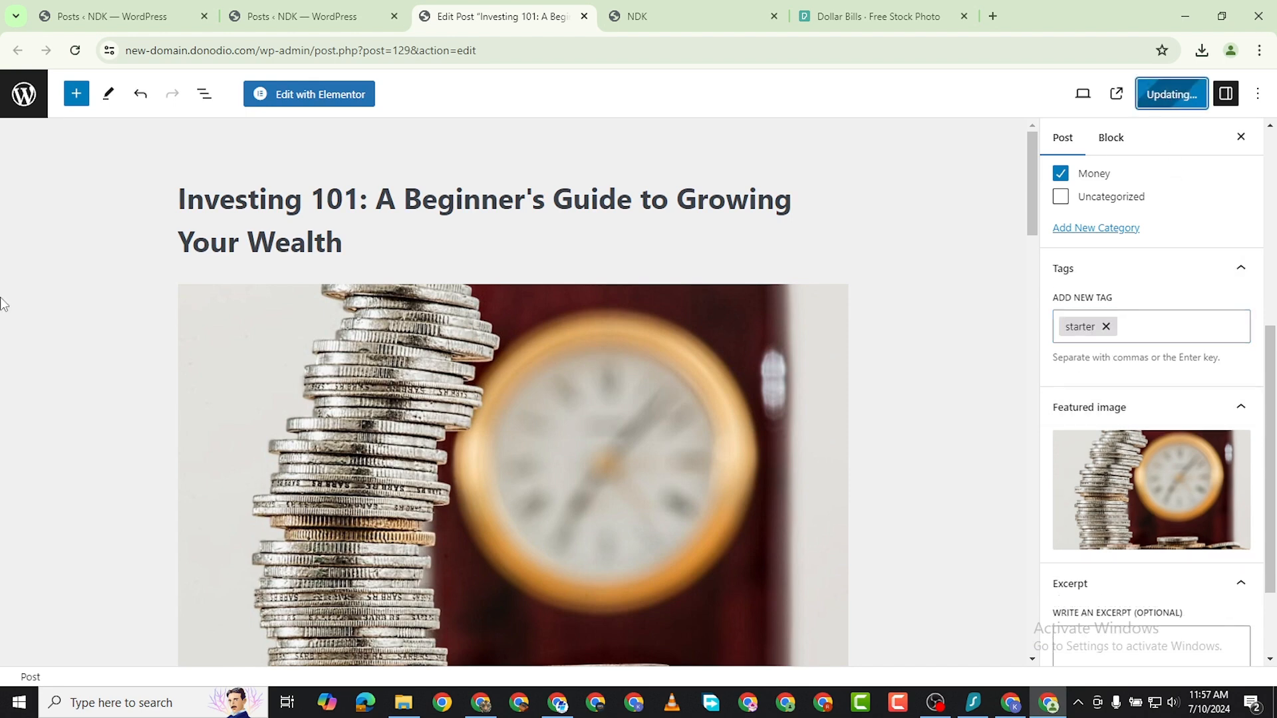
# Open "The Importance of Saving" post from the posts list for editing in a new tab.
pyautogui.click(371, 12)
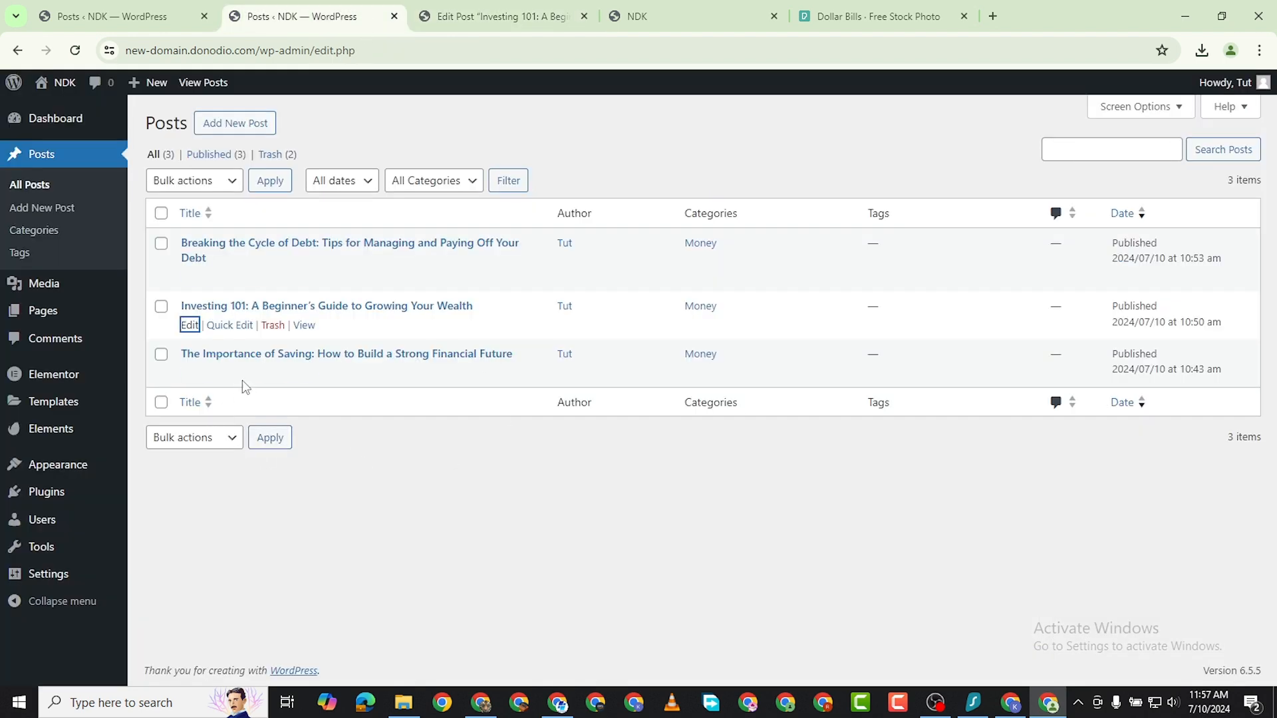
pyautogui.rightClick(191, 376)
pyautogui.click(230, 391)
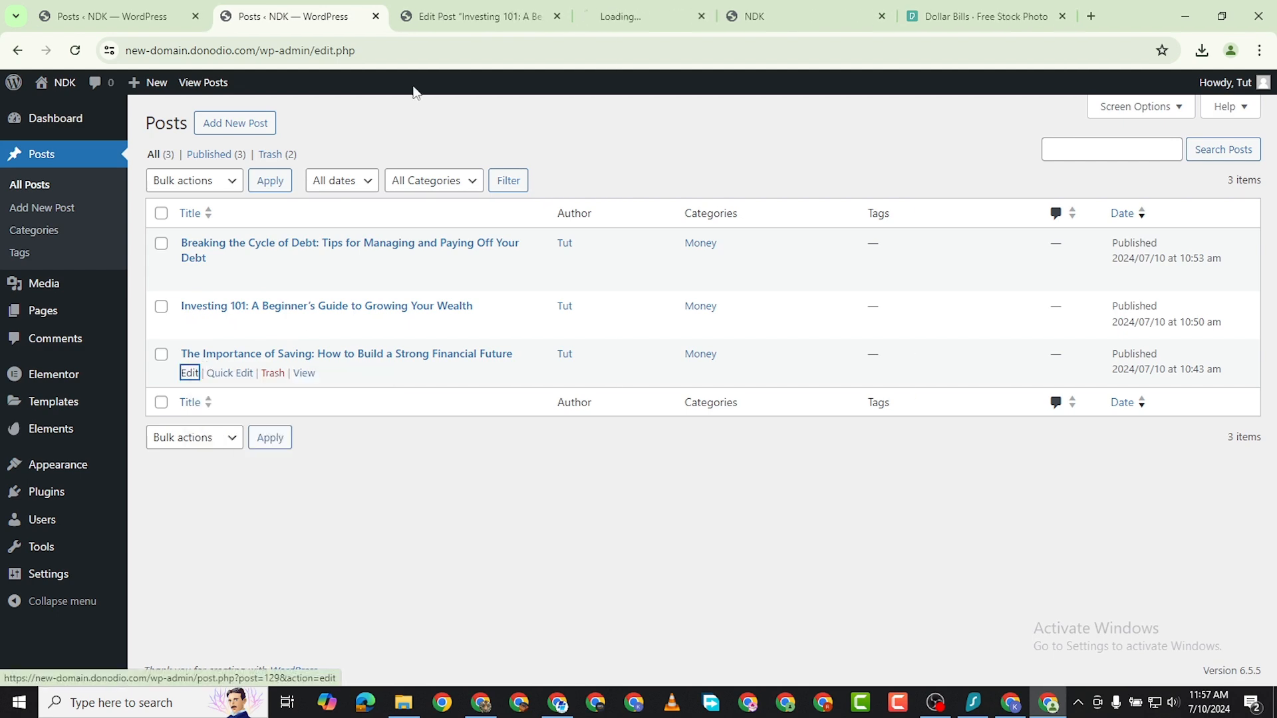
pyautogui.click(689, 4)
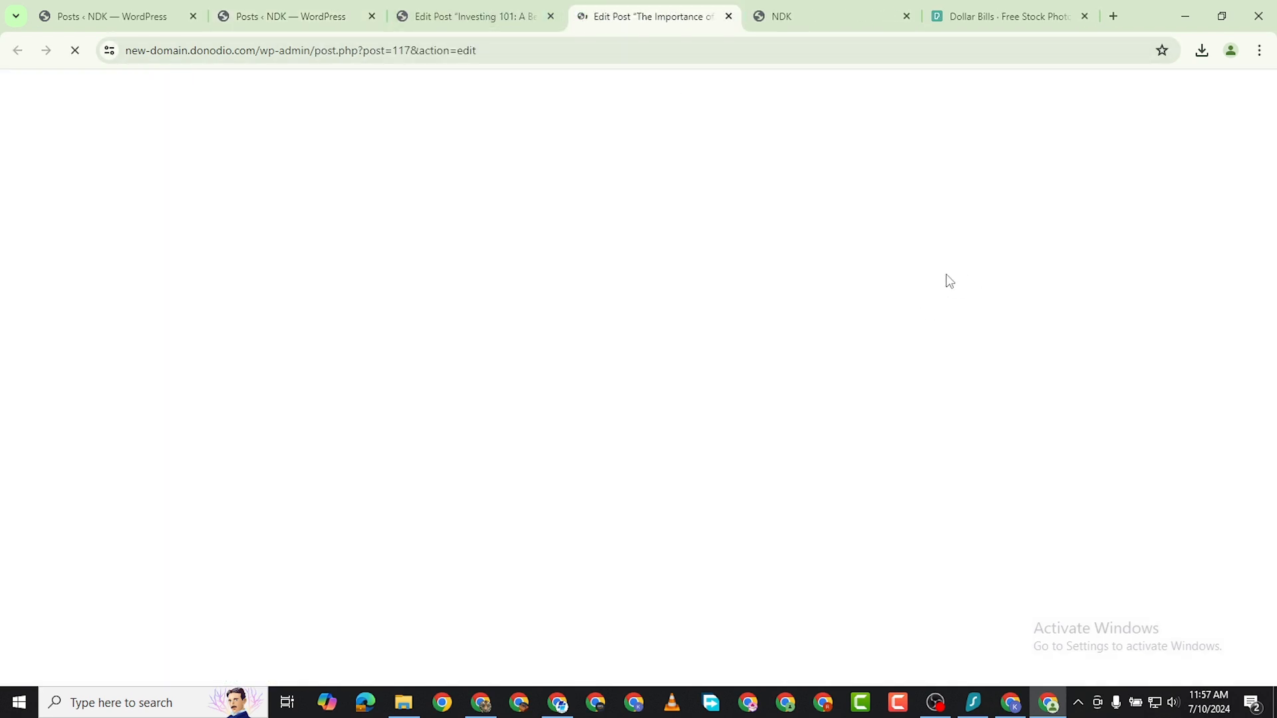
# Paste "starter" as a tag on "The Importance of Saving" post and update the post.
pyautogui.scroll(-7, 1122, 323)
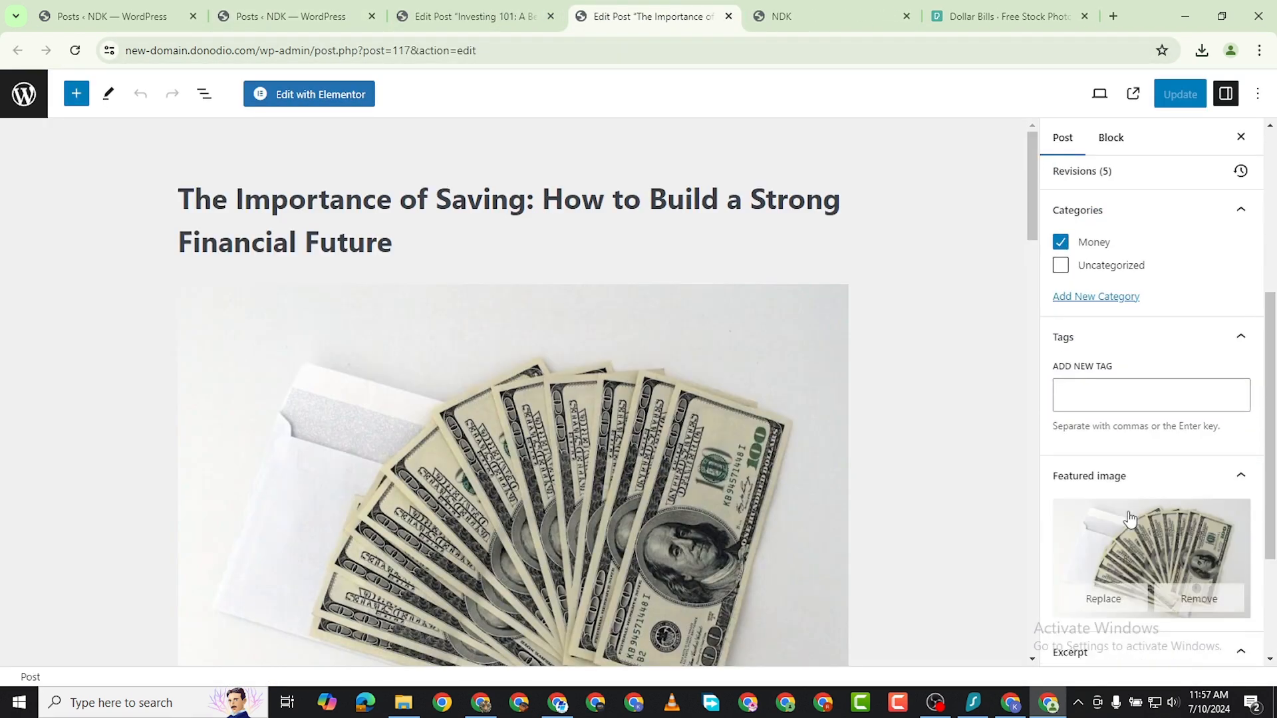
pyautogui.click(1090, 241)
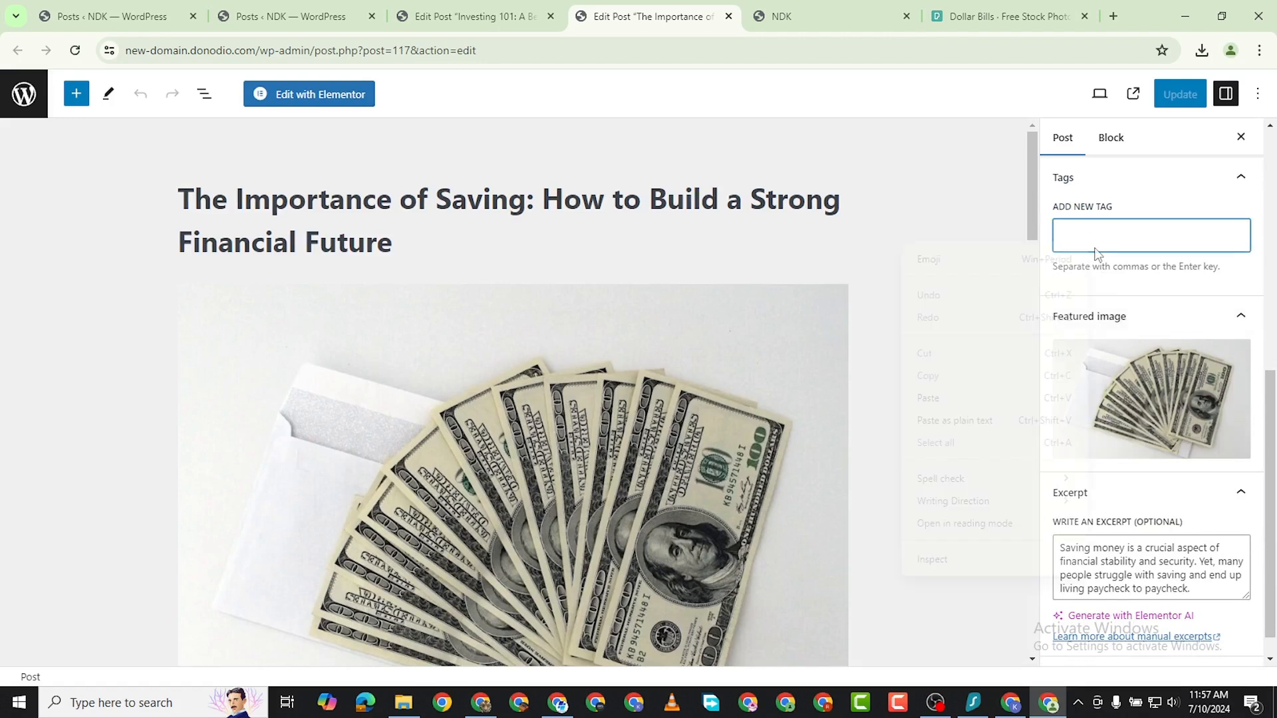
pyautogui.rightClick(1090, 243)
pyautogui.click(961, 397)
pyautogui.click(1092, 270)
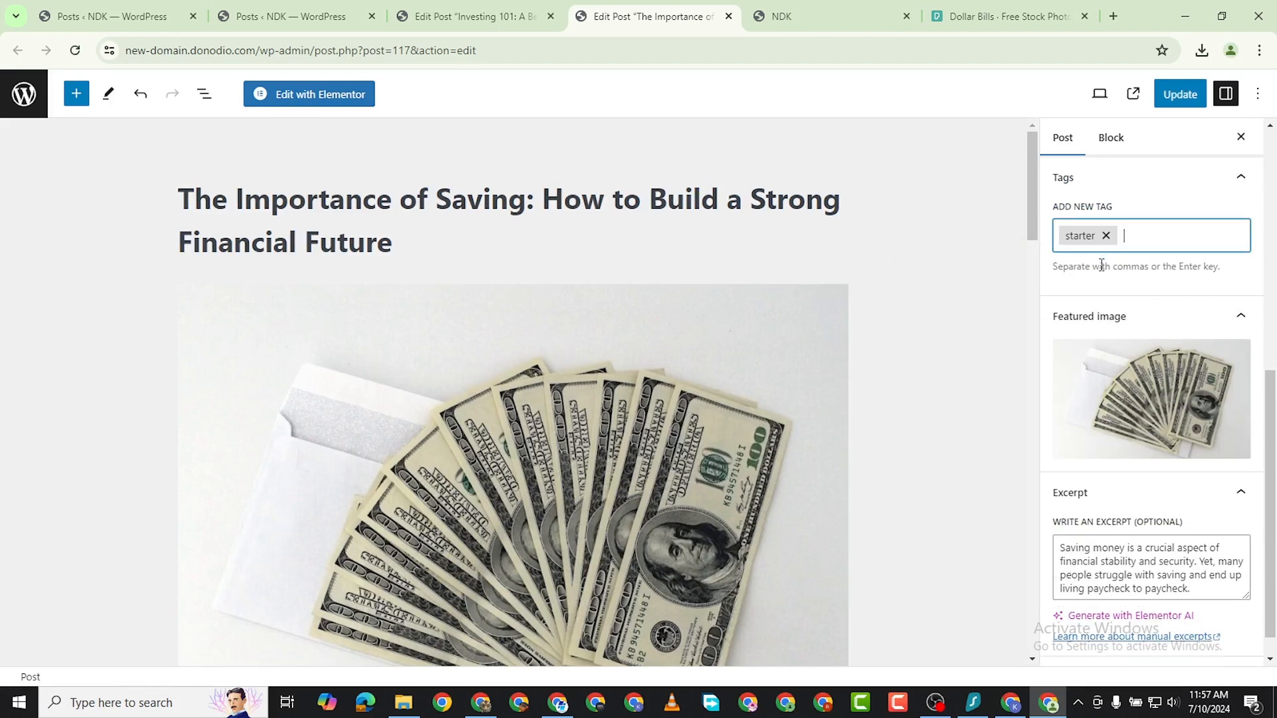
pyautogui.click(1189, 99)
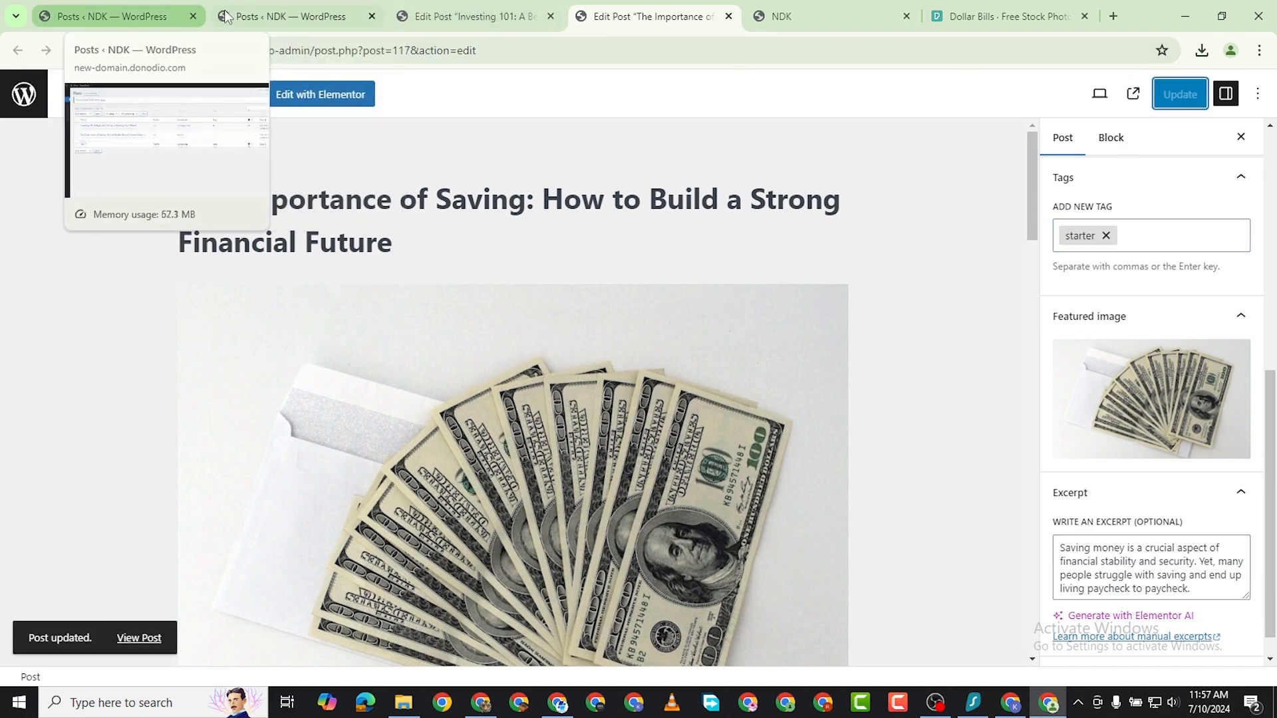
# Open the list of all pages in the WordPress dashboard and move the Subscribe page to the trash.
pyautogui.click(111, 19)
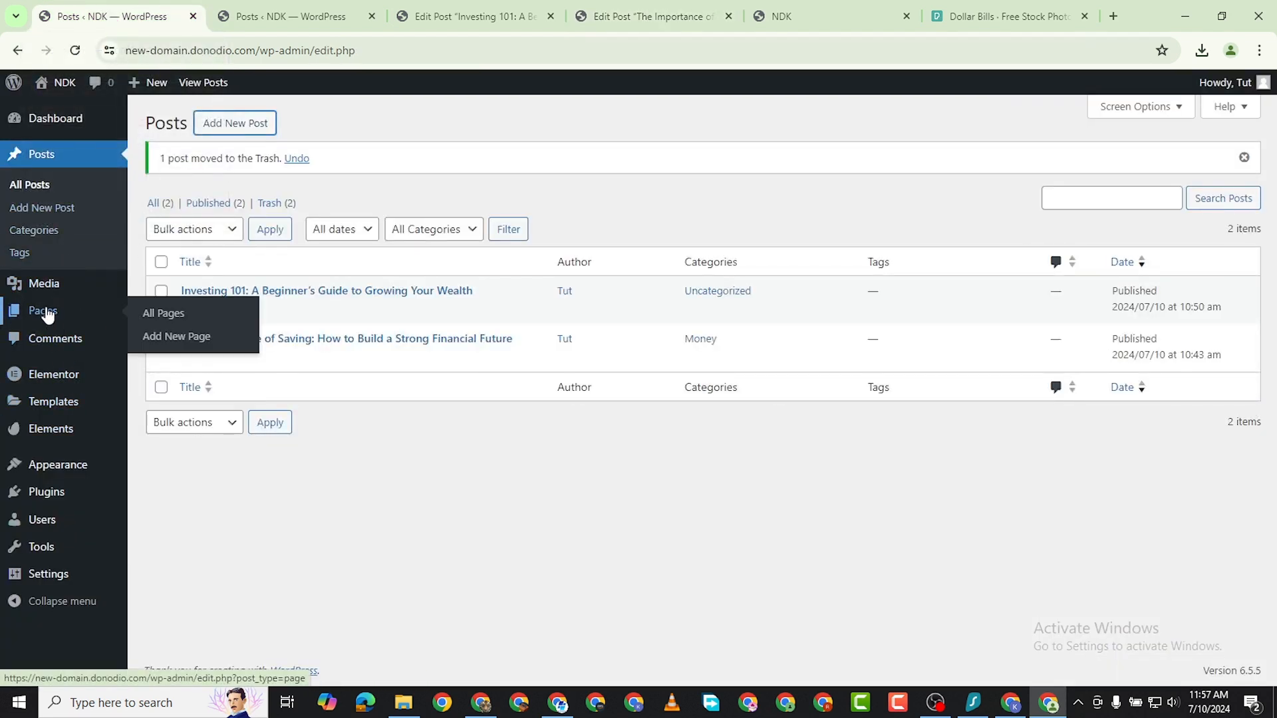
pyautogui.click(150, 313)
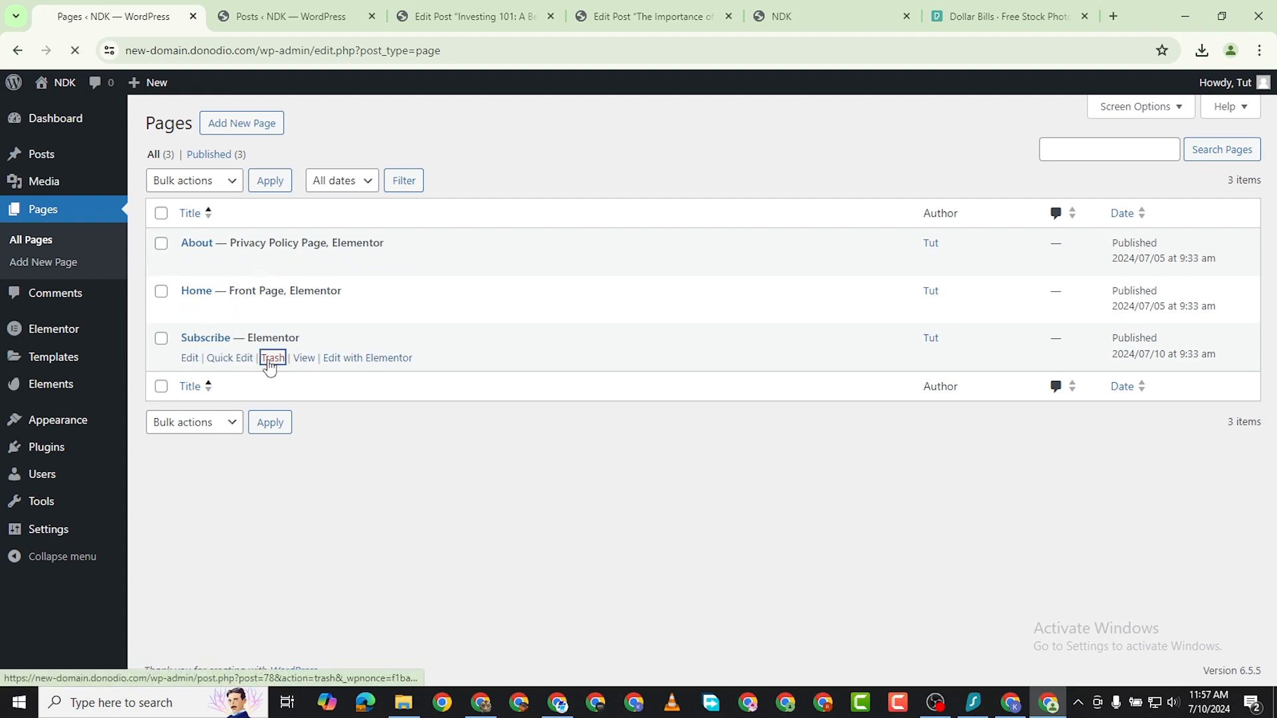
pyautogui.click(273, 358)
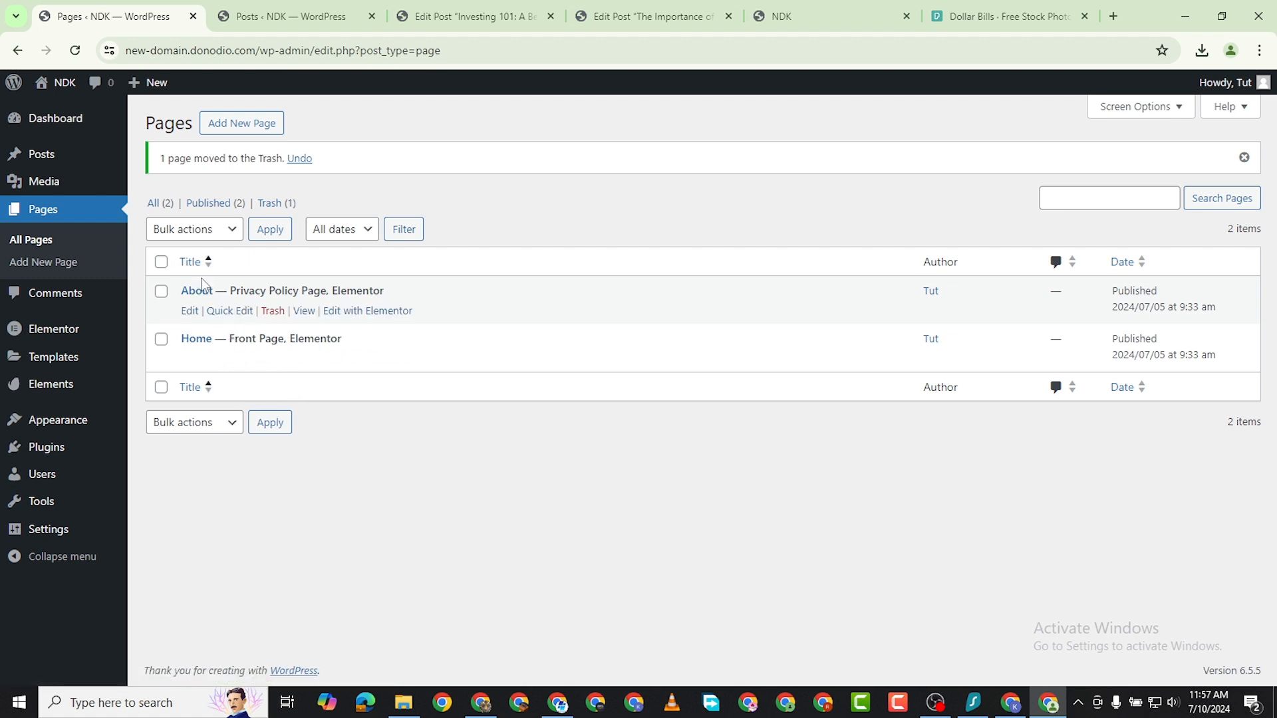
# Open the site's general settings and examine the roles offered for New User Default Role.
pyautogui.moveTo(46, 460)
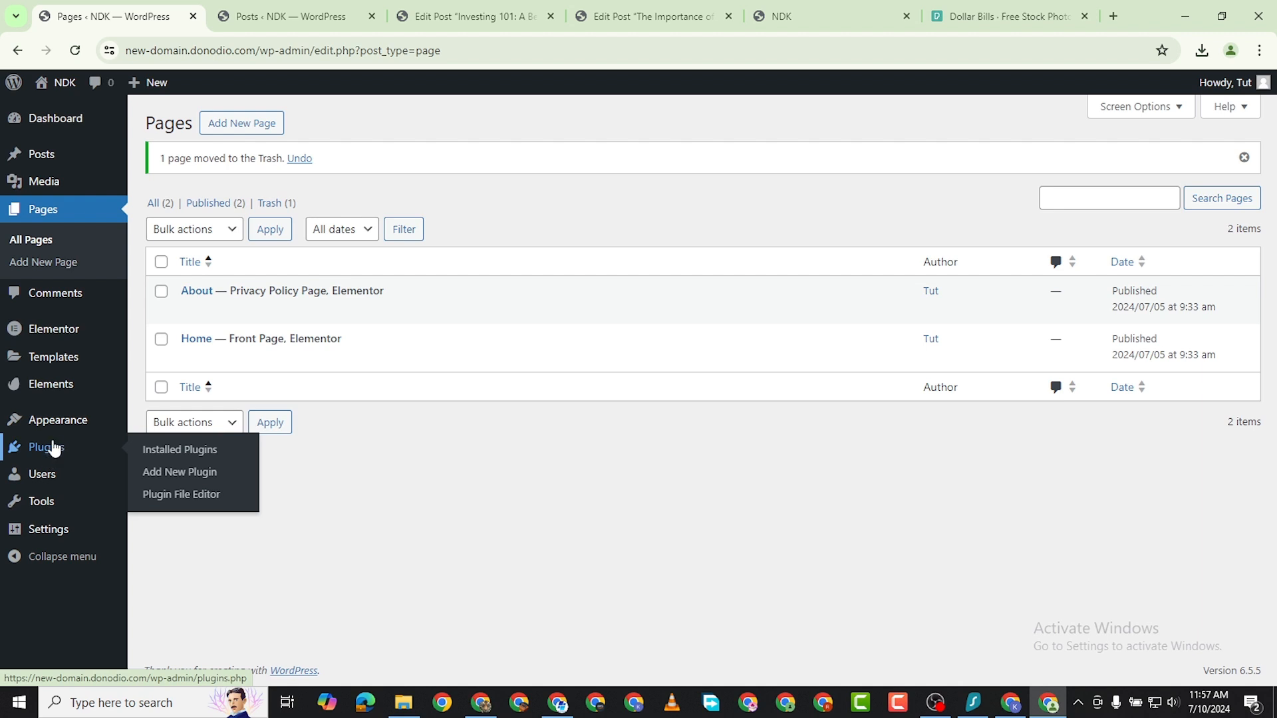
pyautogui.moveTo(57, 433)
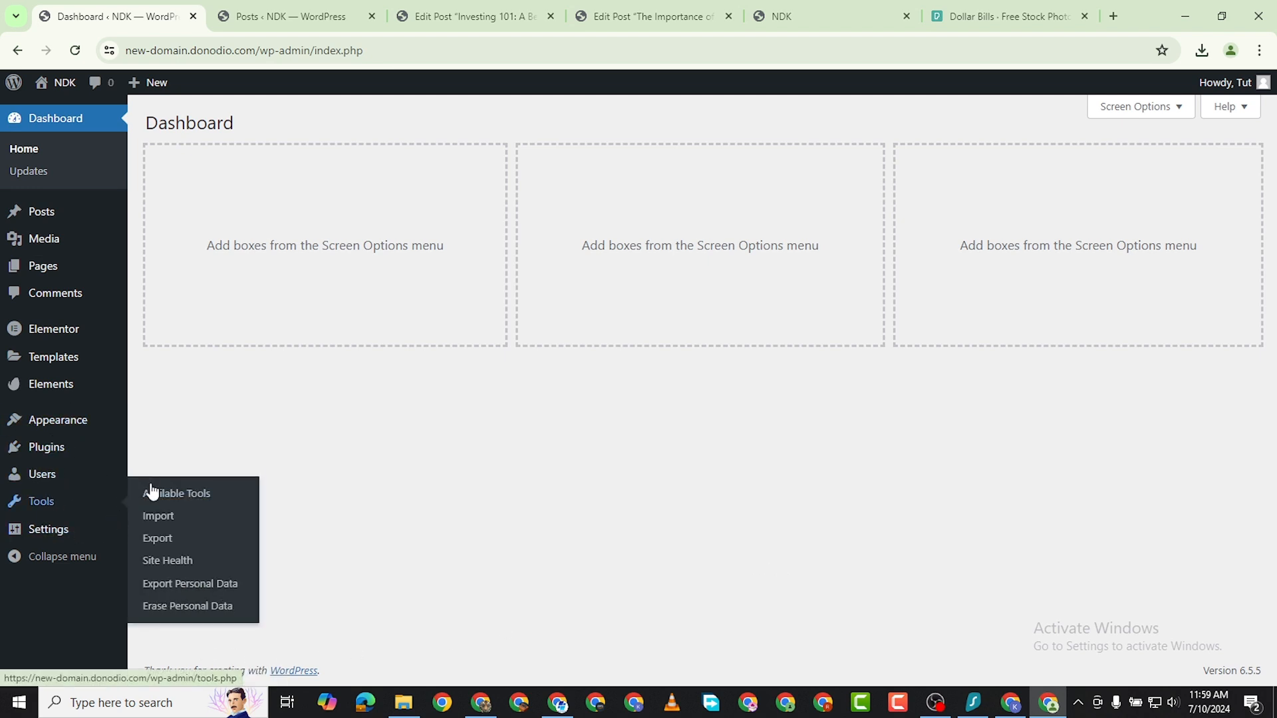
pyautogui.moveTo(73, 530)
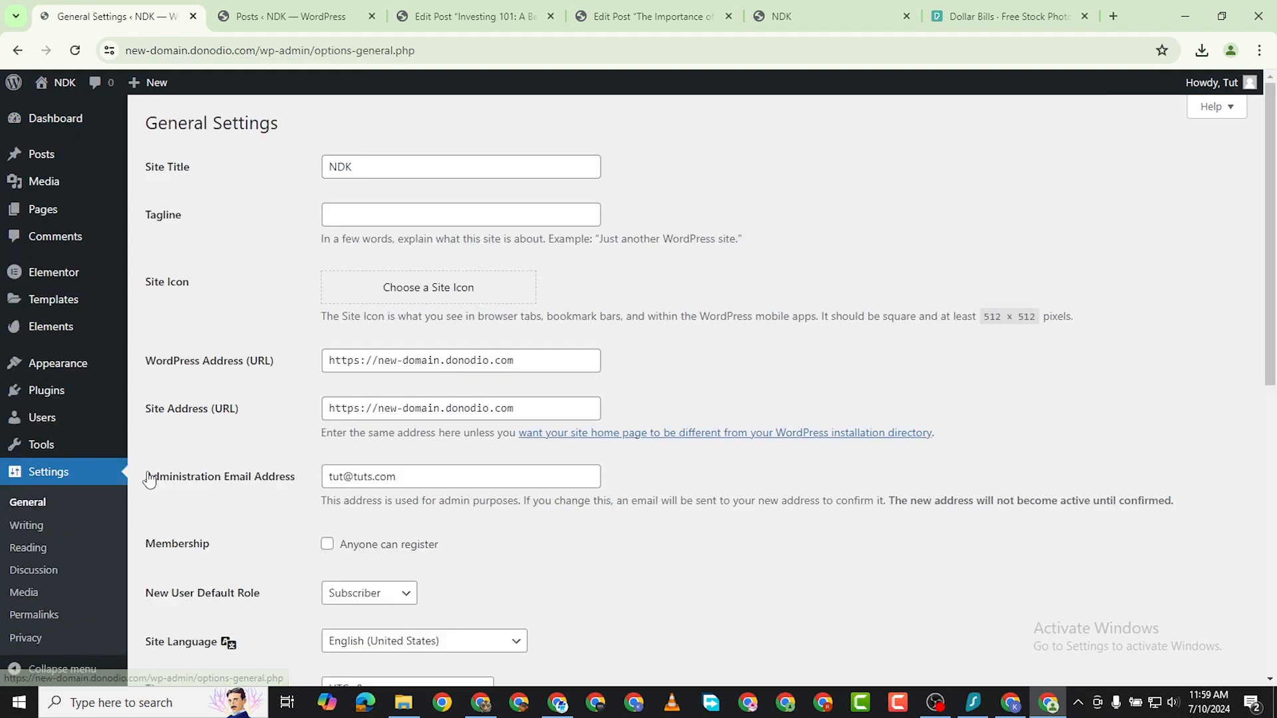
pyautogui.click(391, 585)
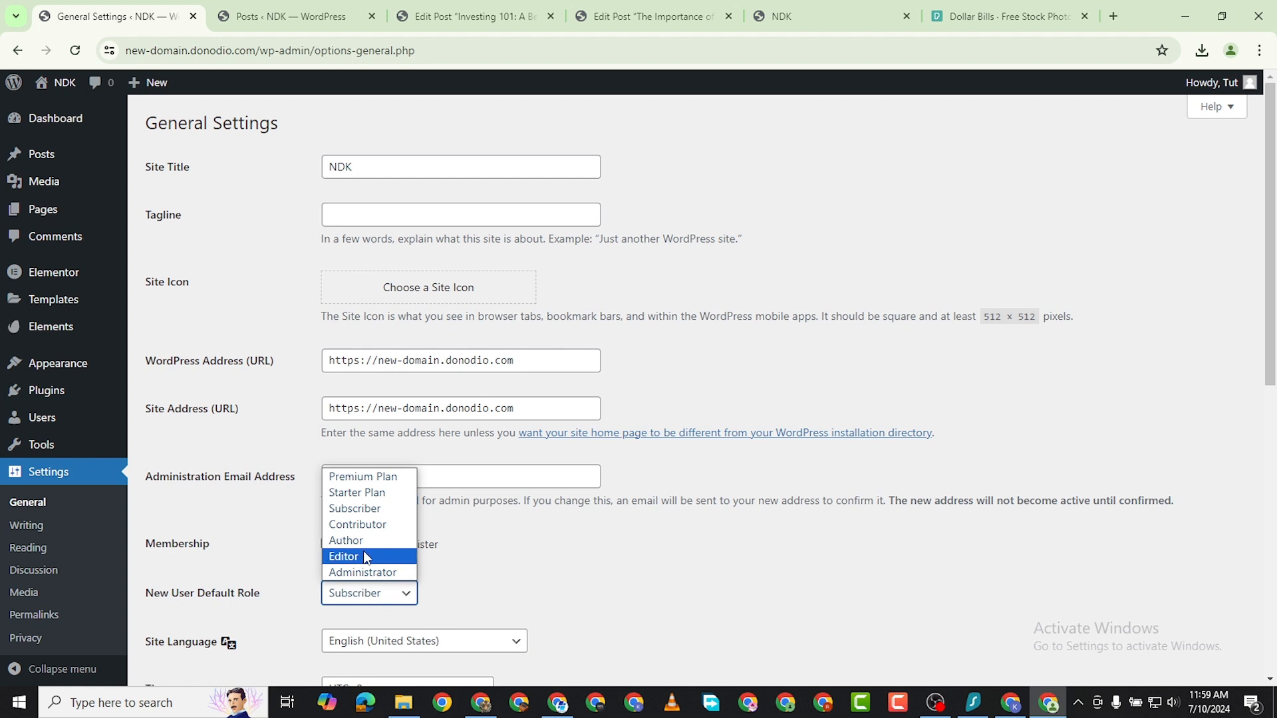
pyautogui.click(517, 584)
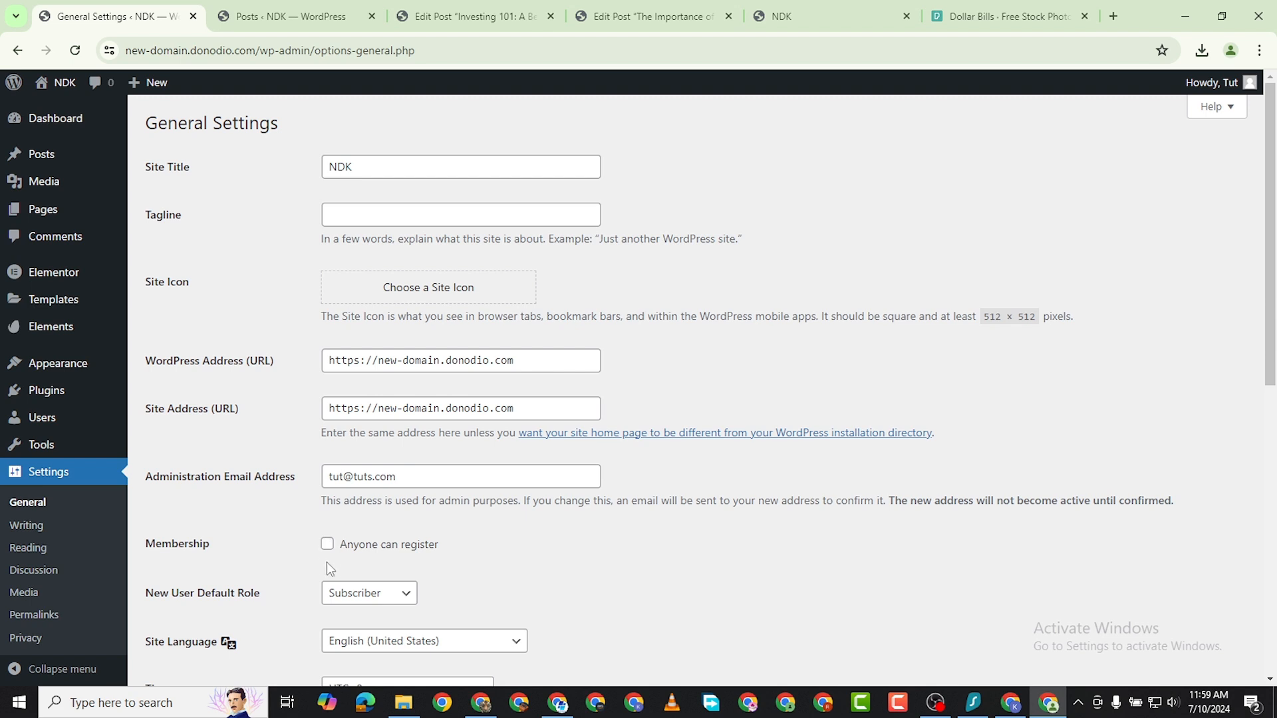
pyautogui.click(342, 595)
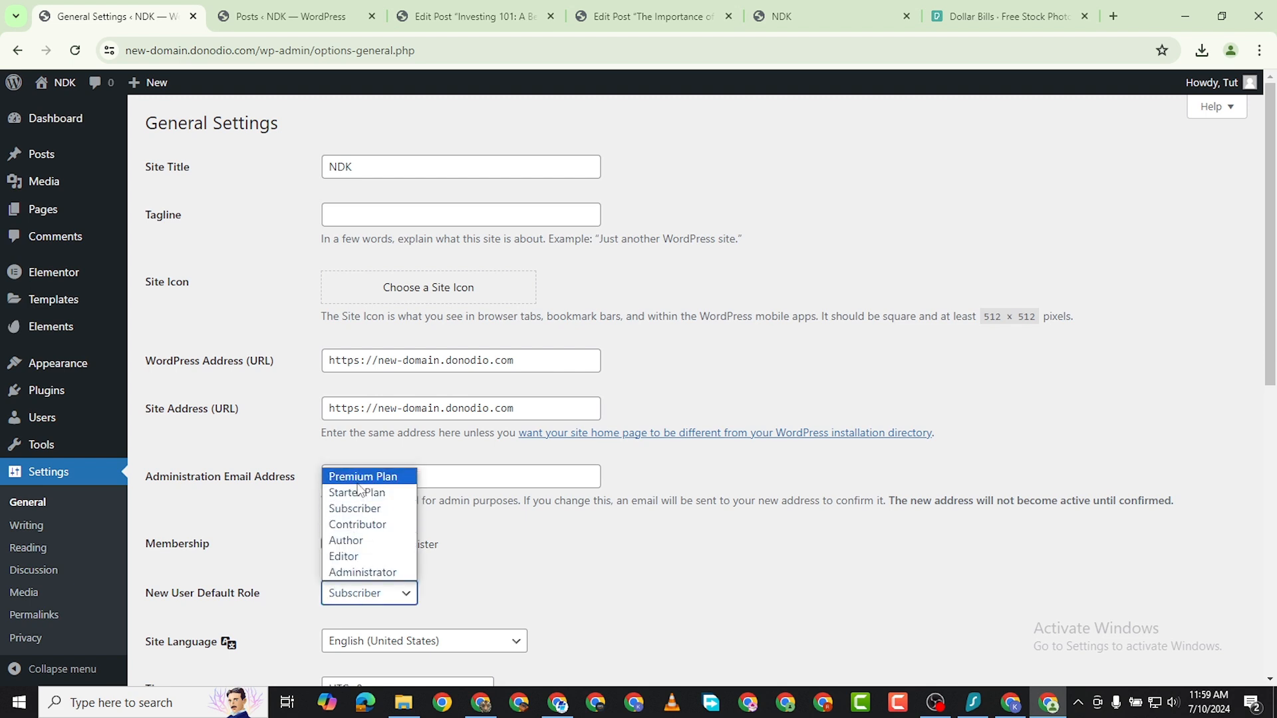
pyautogui.click(550, 556)
# Enable "Anyone can register" for membership, save the general settings and review the New User Default Role options.
pyautogui.click(327, 544)
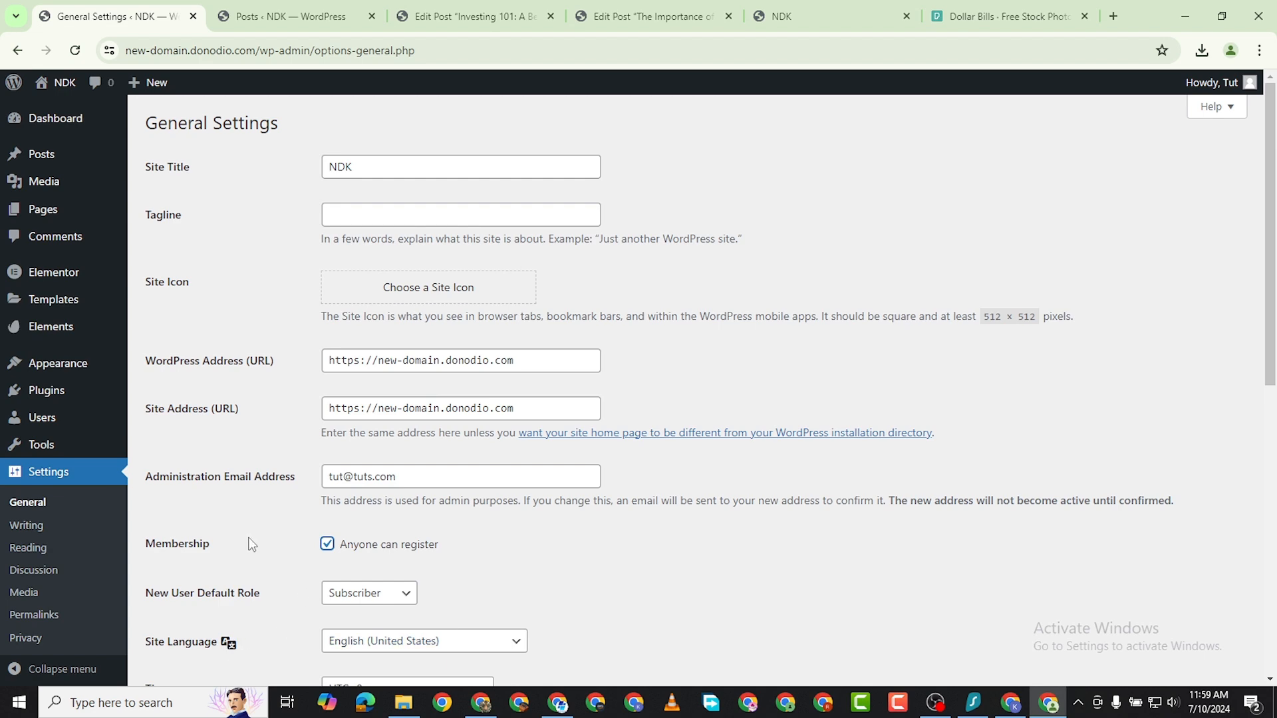
pyautogui.scroll(-9, 318, 549)
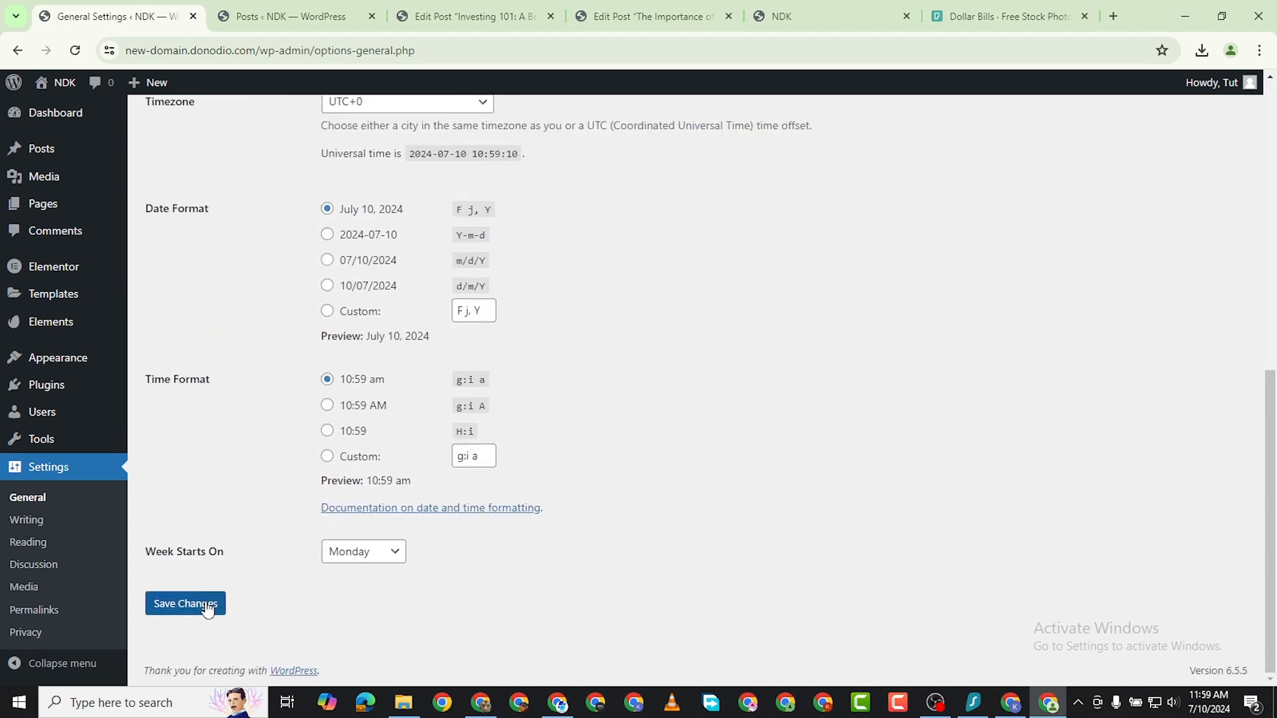
pyautogui.click(197, 602)
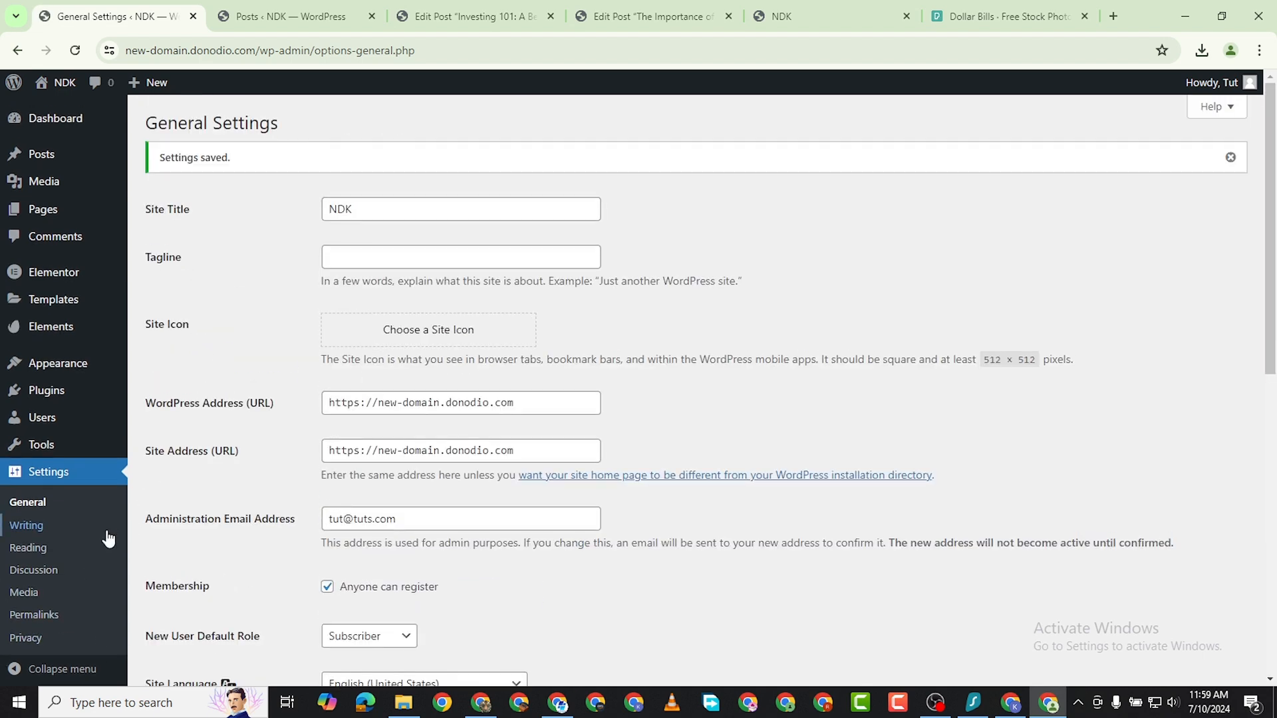
pyautogui.scroll(-3, 340, 483)
pyautogui.click(361, 399)
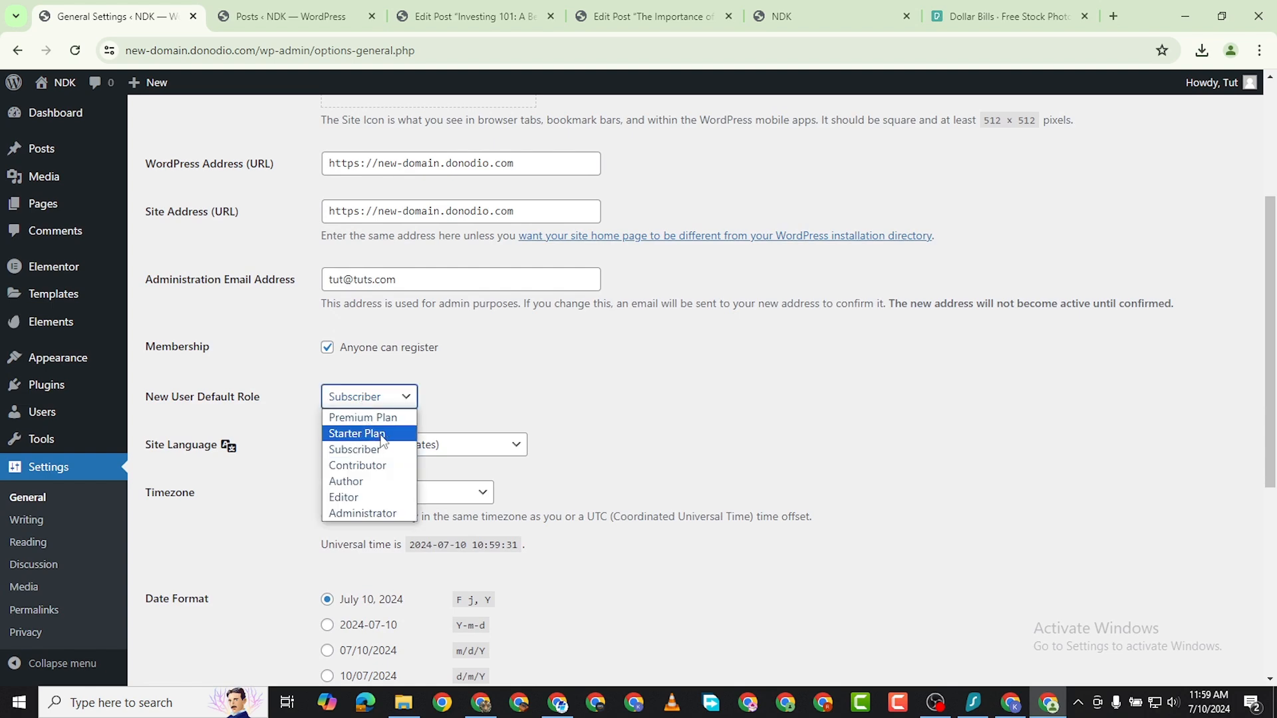
# Search the plugin directory for "edit role" and install the User Role Editor plugin.
pyautogui.moveTo(45, 385)
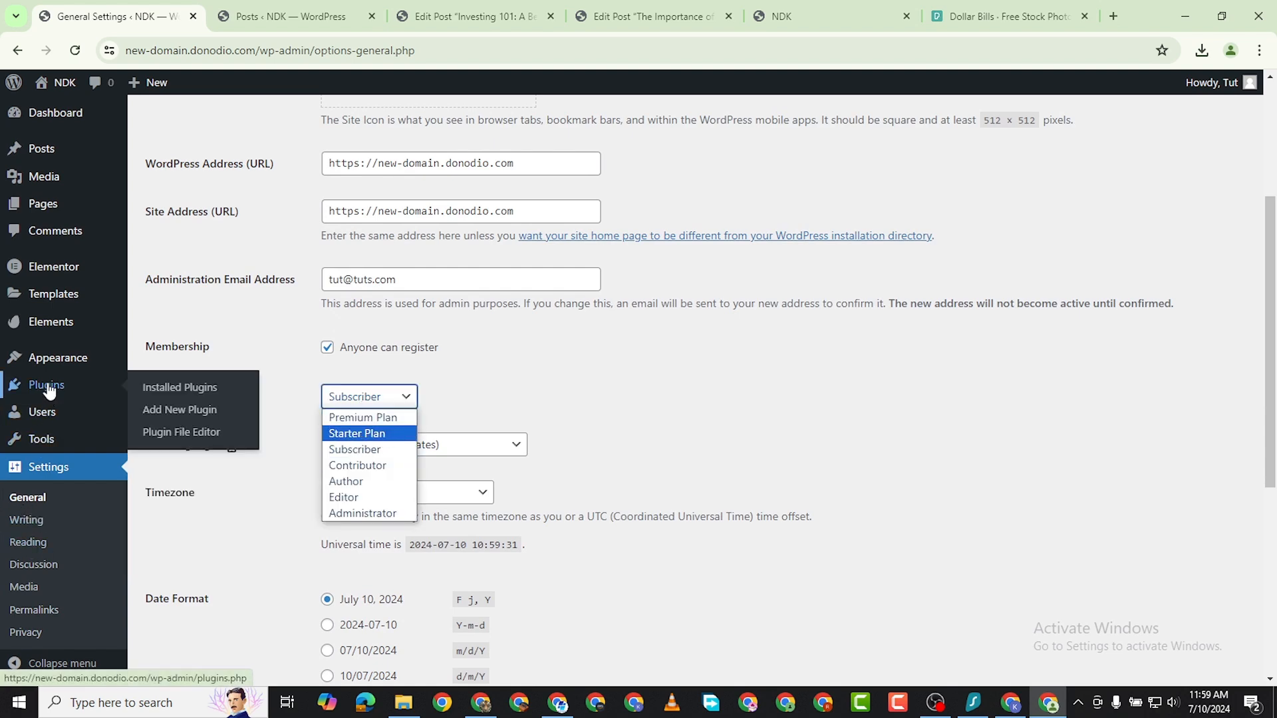
pyautogui.click(176, 413)
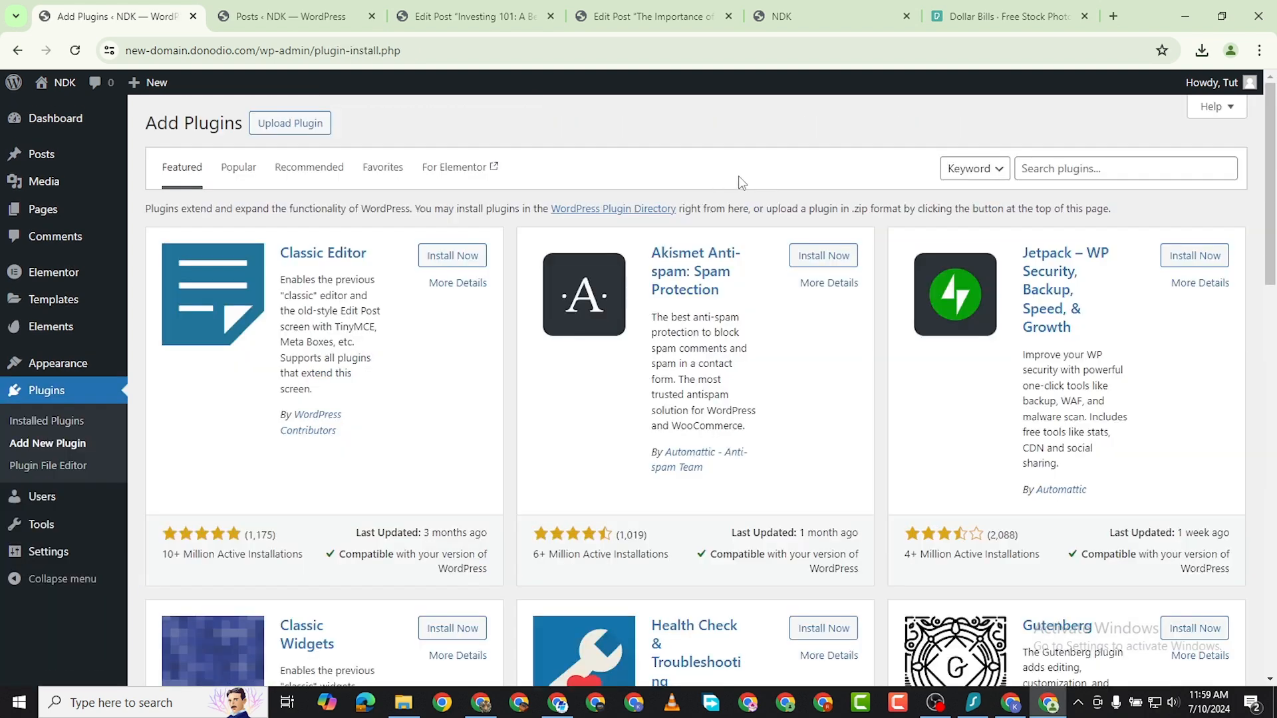
pyautogui.click(1032, 161)
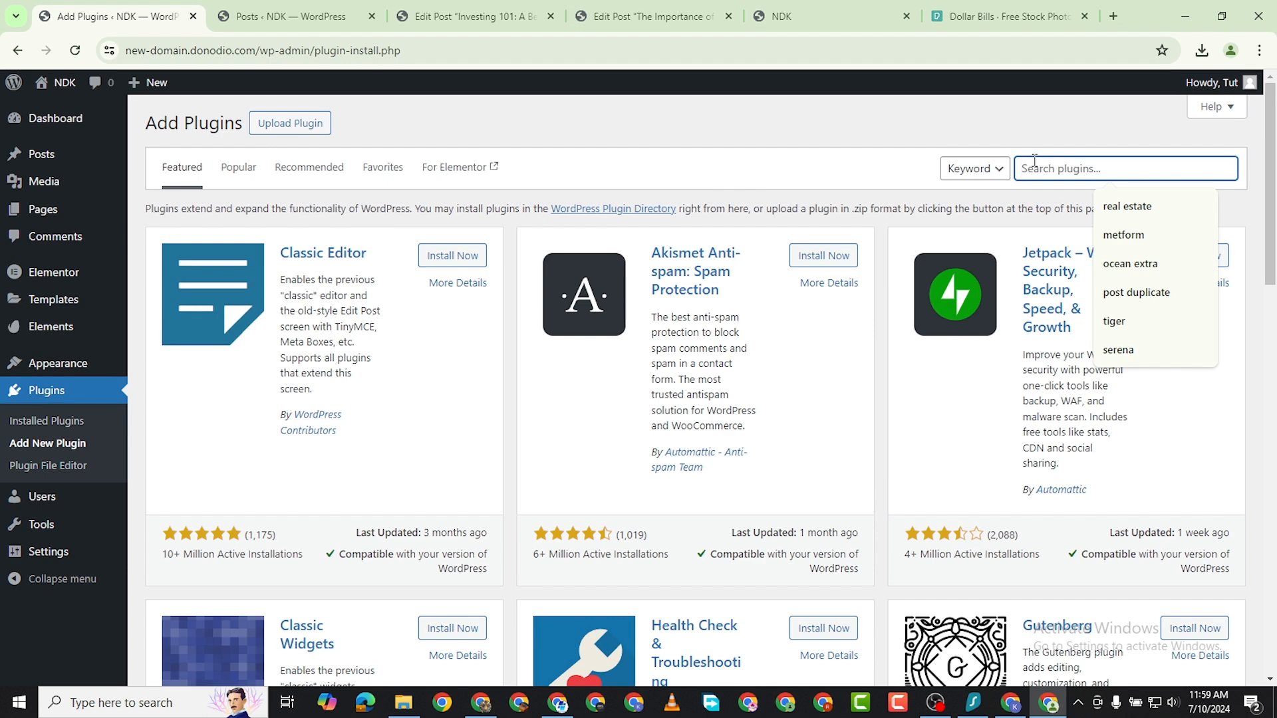
pyautogui.write('edit role')
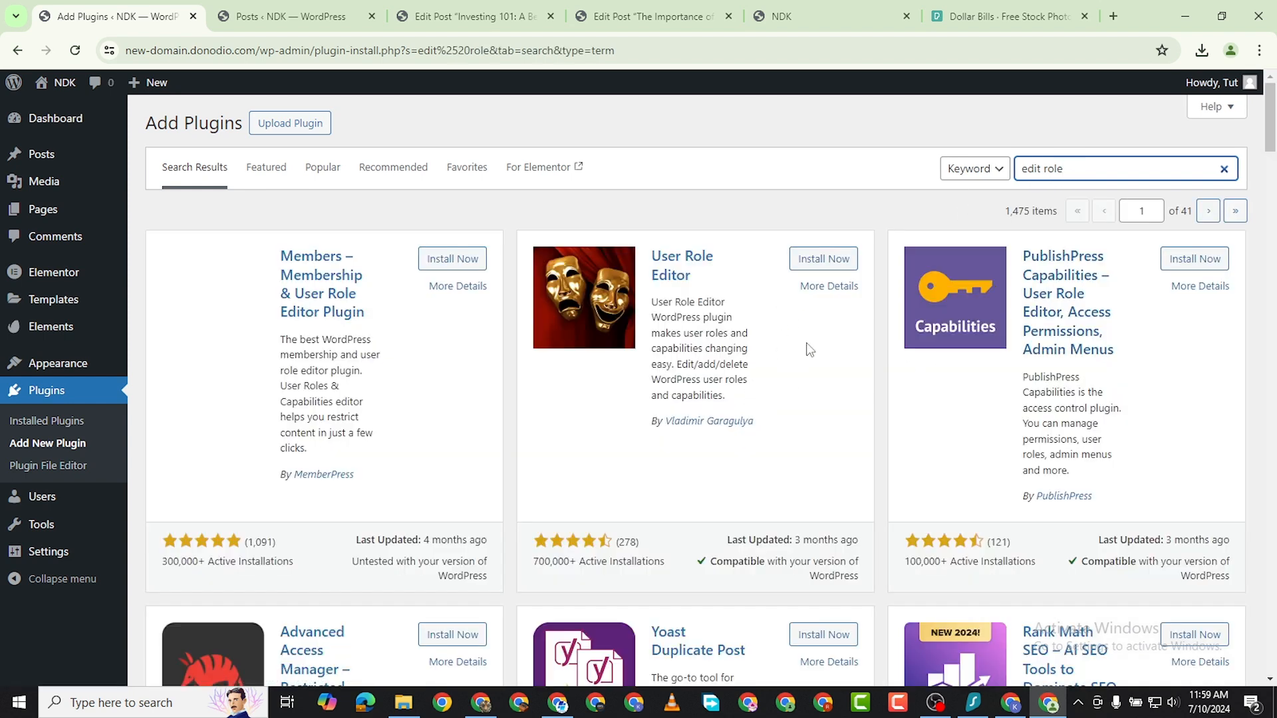
pyautogui.click(816, 261)
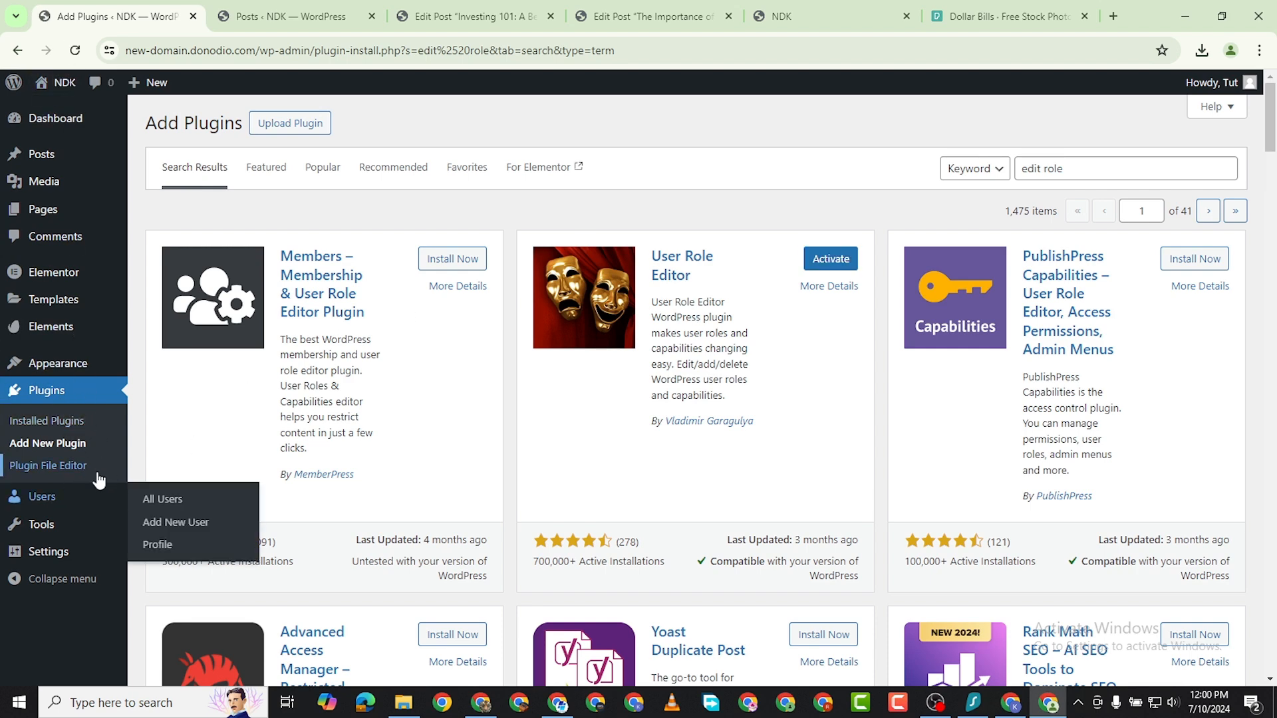
# Reload the plugin page and open the Add New User form to check for role editing options.
pyautogui.click(73, 54)
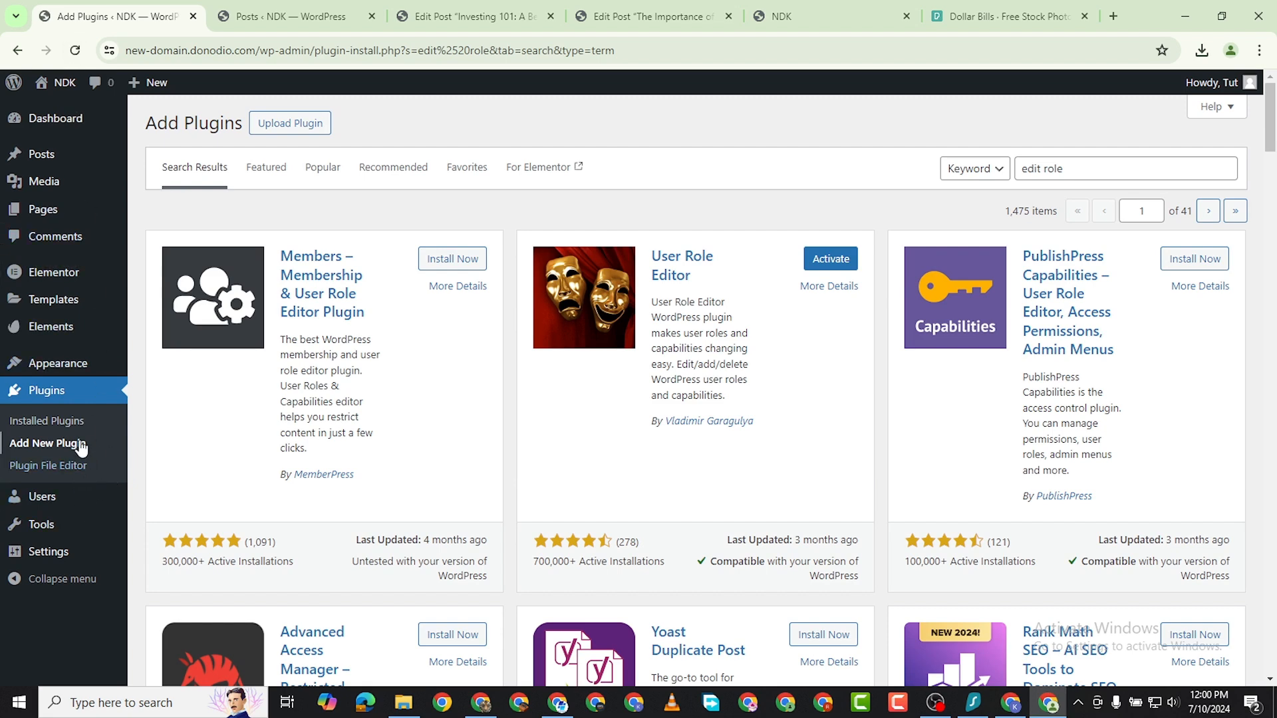
pyautogui.moveTo(51, 500)
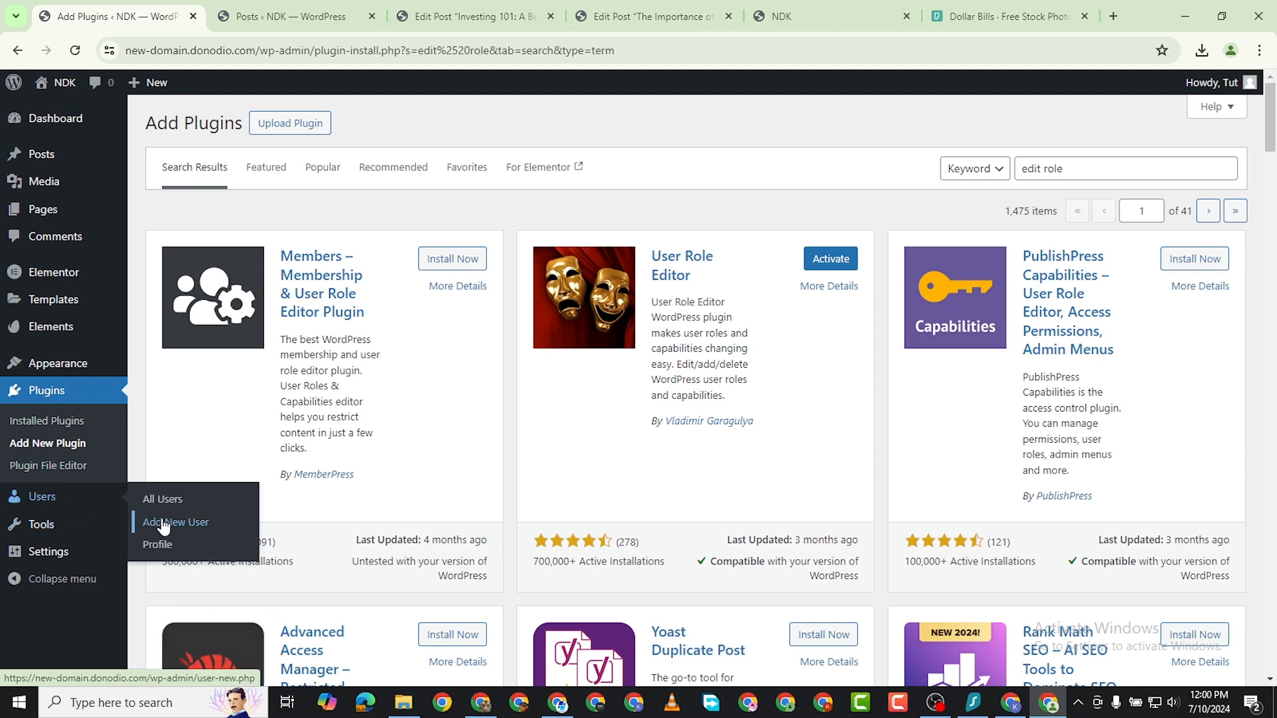
pyautogui.click(163, 523)
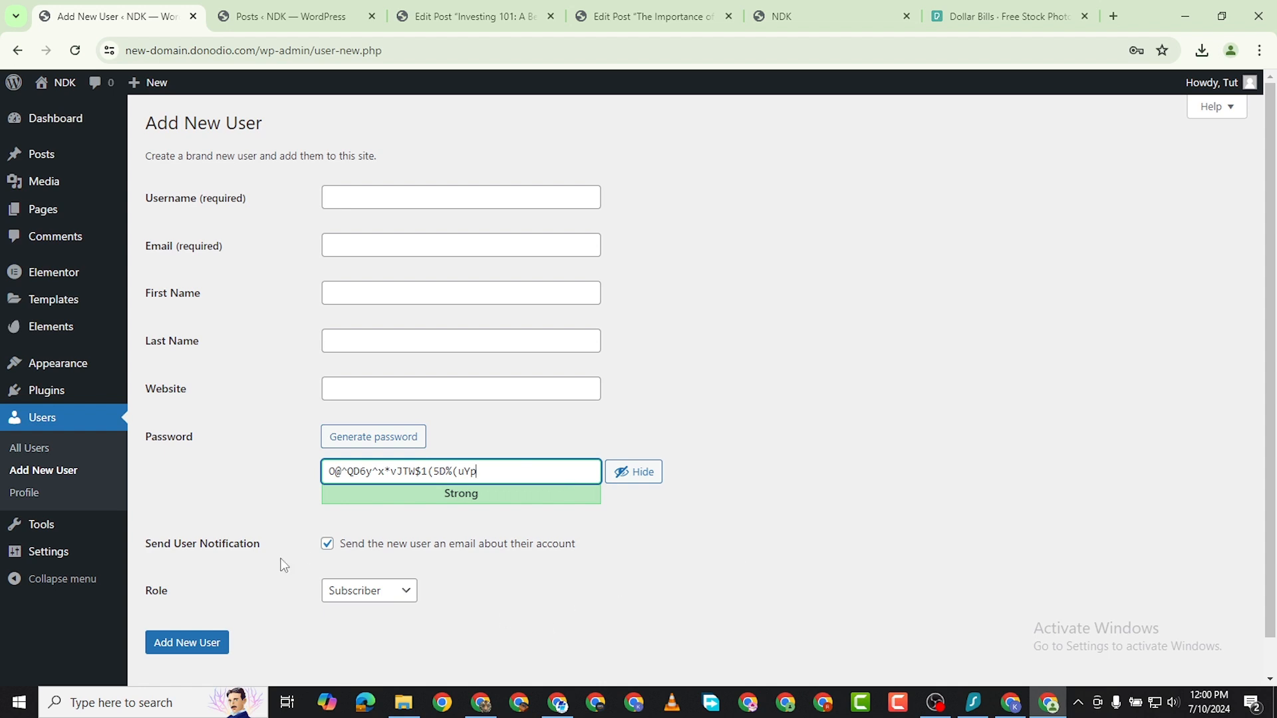
pyautogui.scroll(-2, 376, 402)
pyautogui.scroll(2, 598, 421)
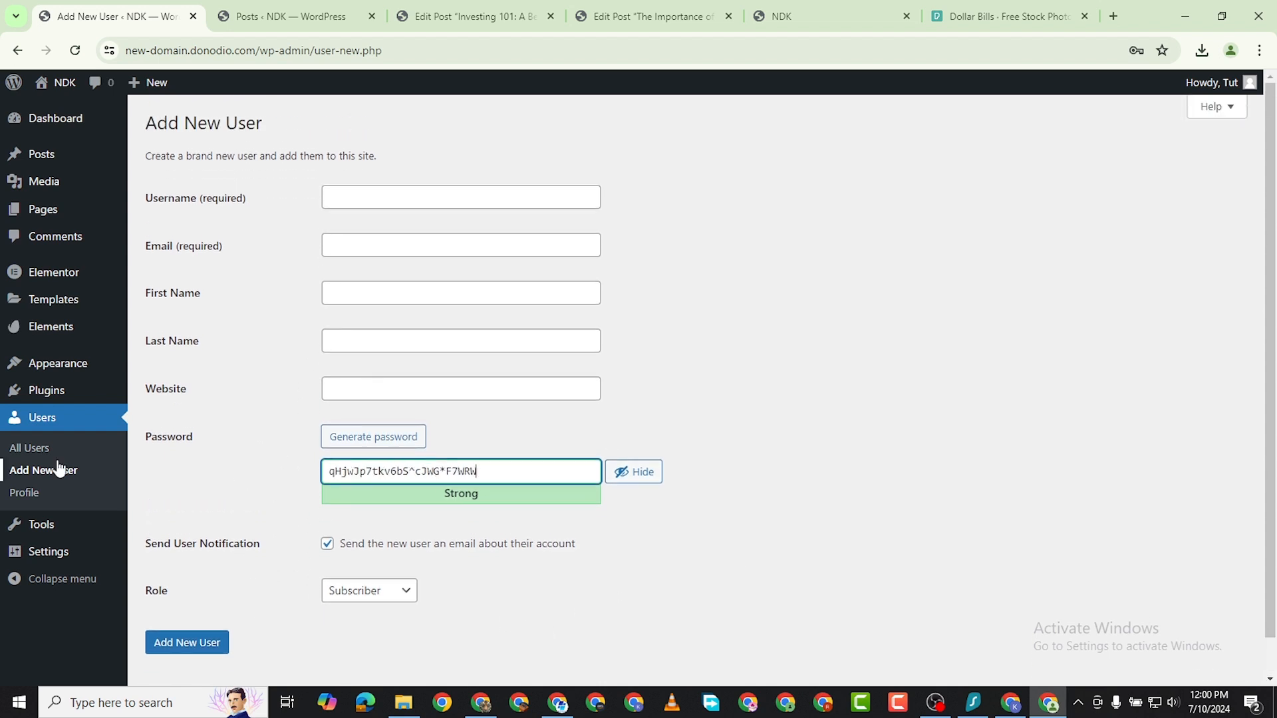
# Activate the User Role Editor plugin from the installed plugins and open its role editing page.
pyautogui.moveTo(62, 403)
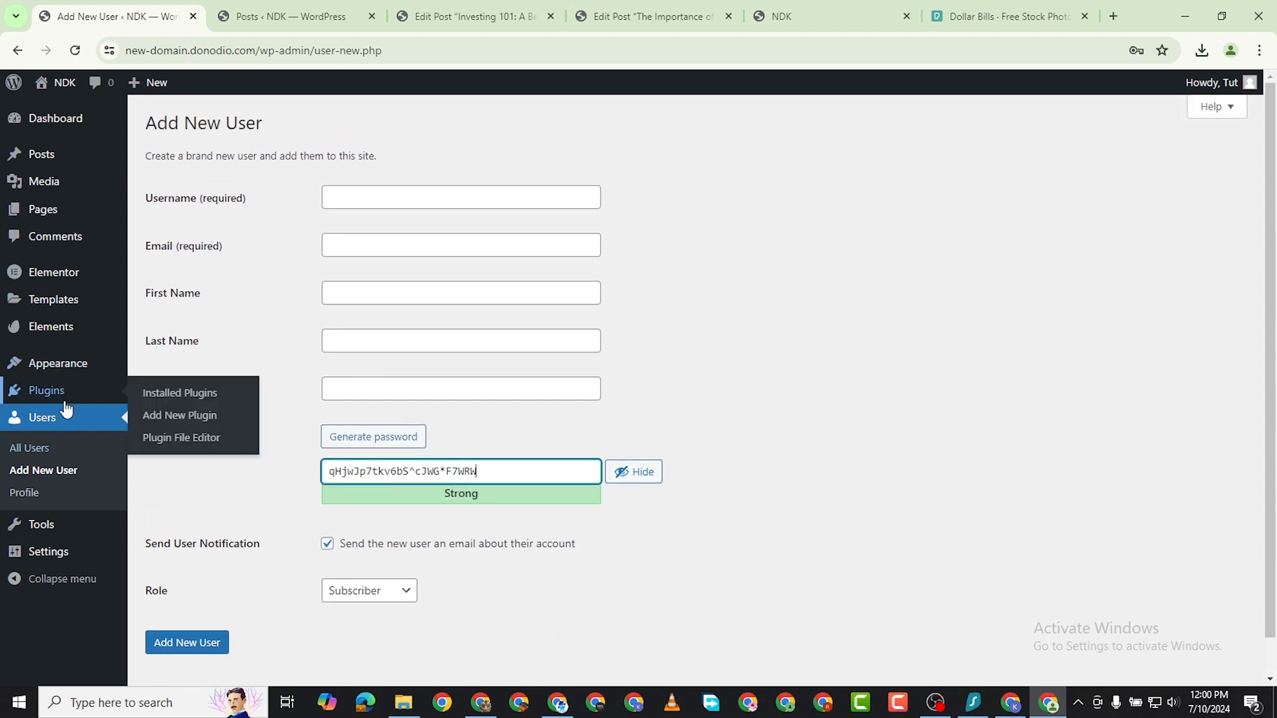
pyautogui.click(148, 394)
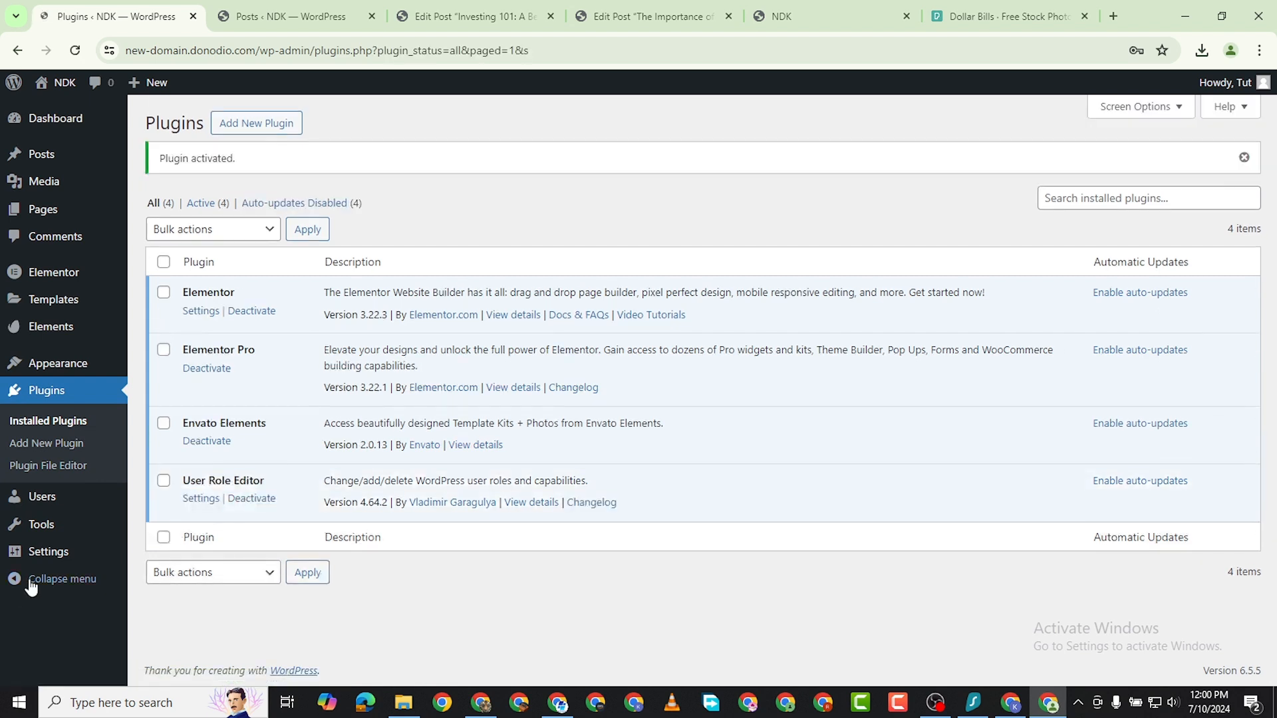
pyautogui.click(74, 49)
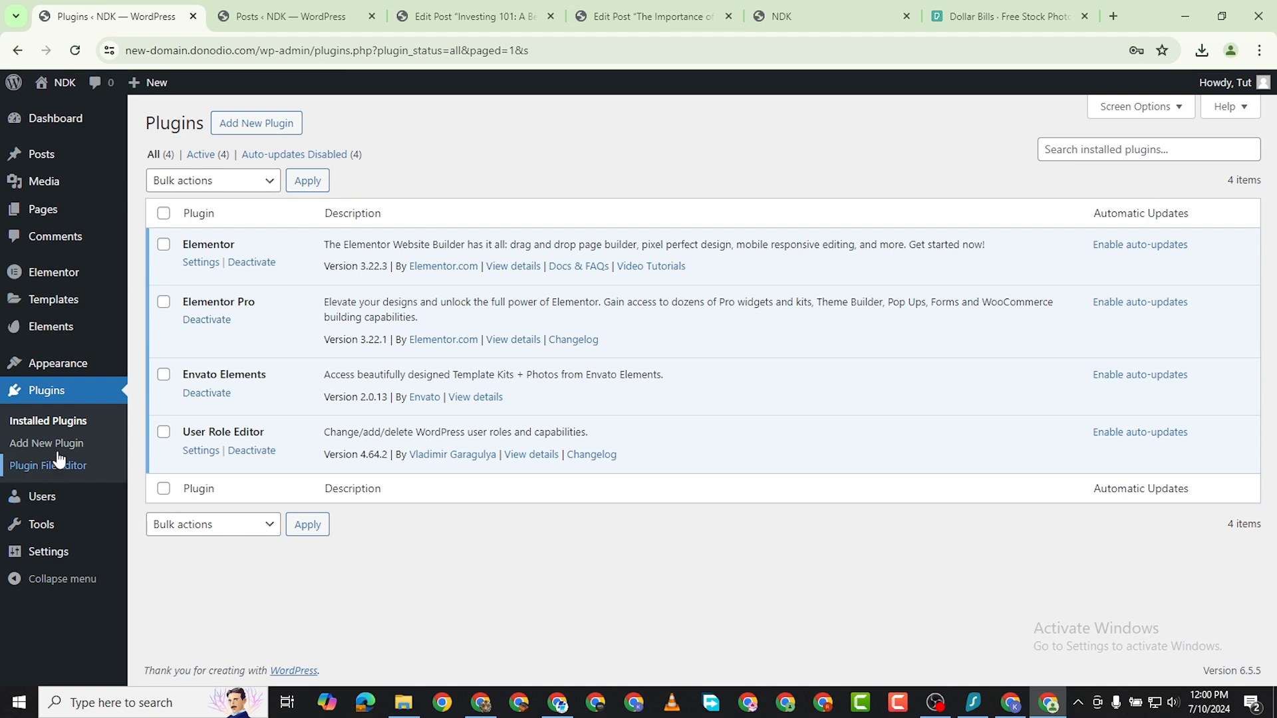
pyautogui.moveTo(55, 512)
pyautogui.click(163, 567)
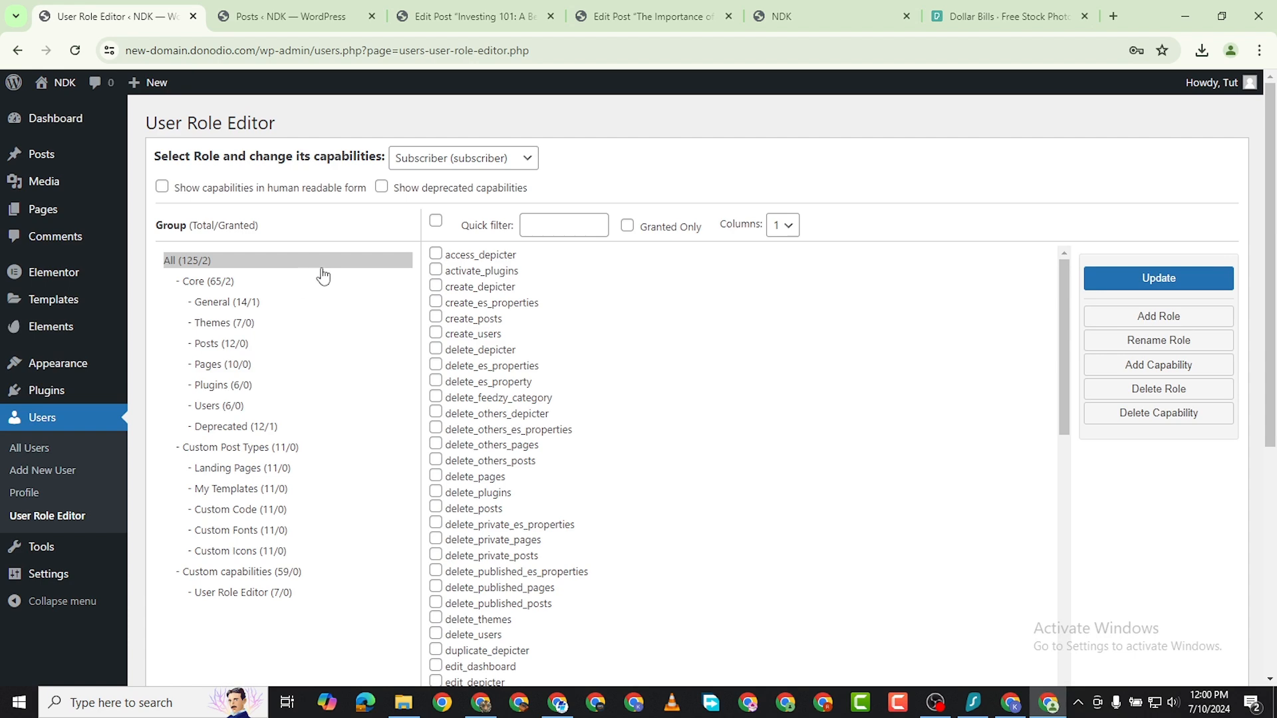
# Examine the capabilities listed for the Subscriber role.
pyautogui.scroll(-2, 526, 275)
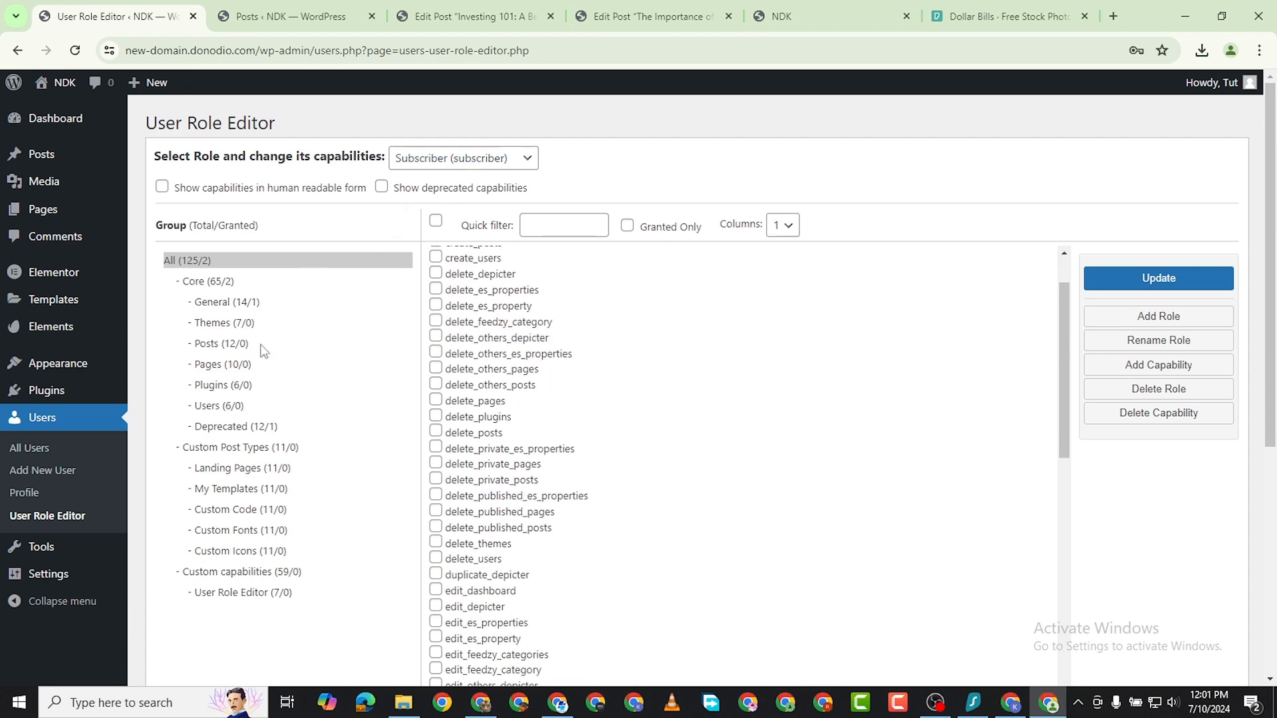
pyautogui.scroll(2, 527, 275)
pyautogui.scroll(-3, 602, 353)
pyautogui.scroll(3, 611, 374)
pyautogui.scroll(-12, 649, 379)
pyautogui.scroll(-18, 647, 391)
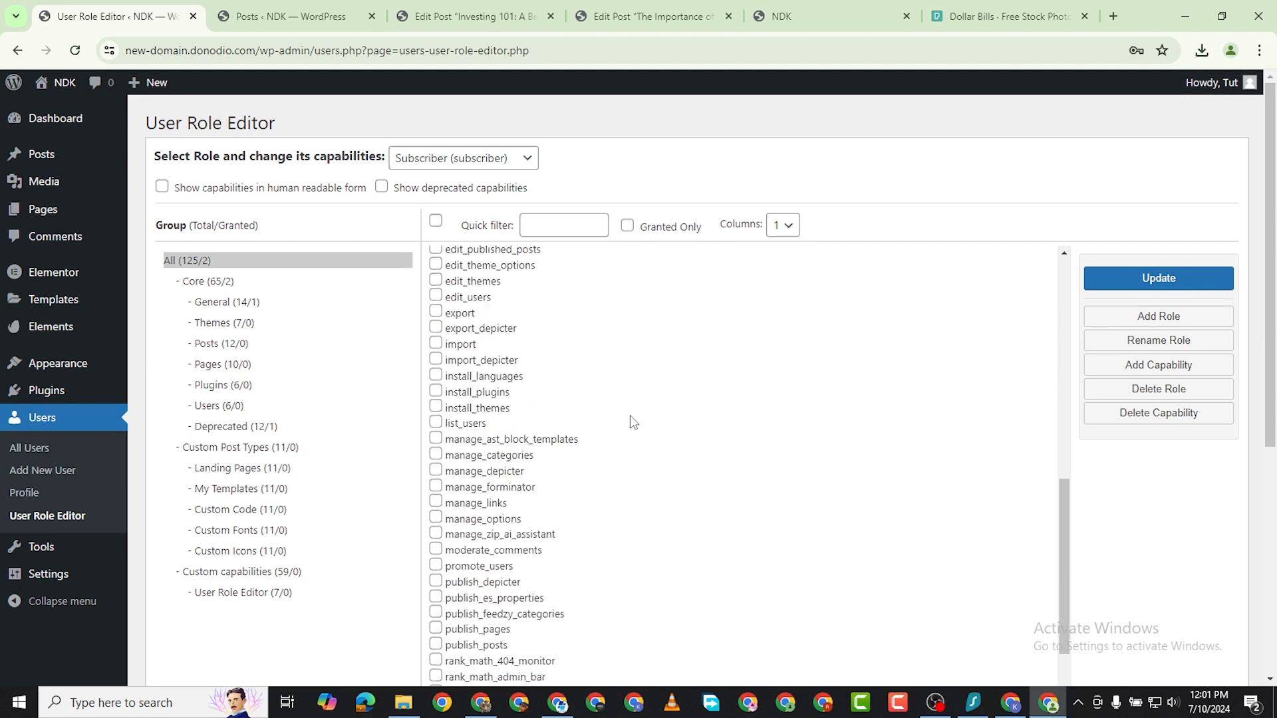
pyautogui.scroll(7, 585, 279)
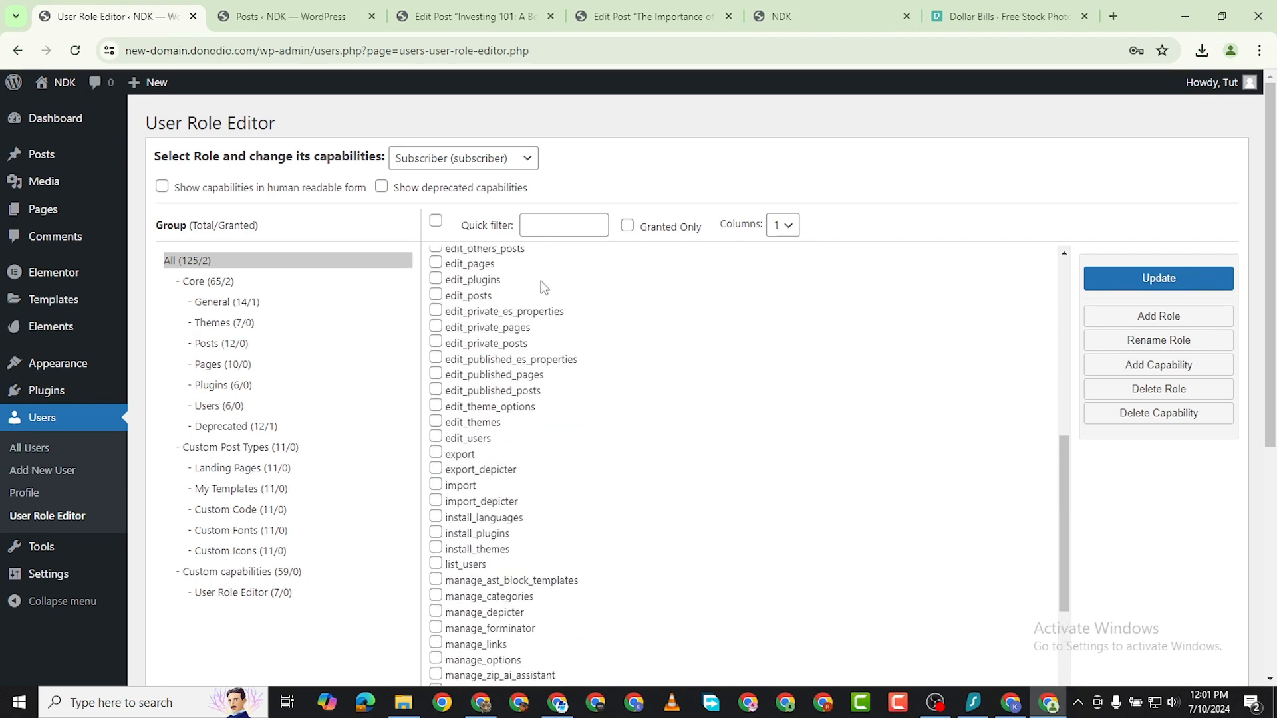
# Display the existing Starter Plan (starter) role and delete it, confirming the deletion.
pyautogui.click(489, 159)
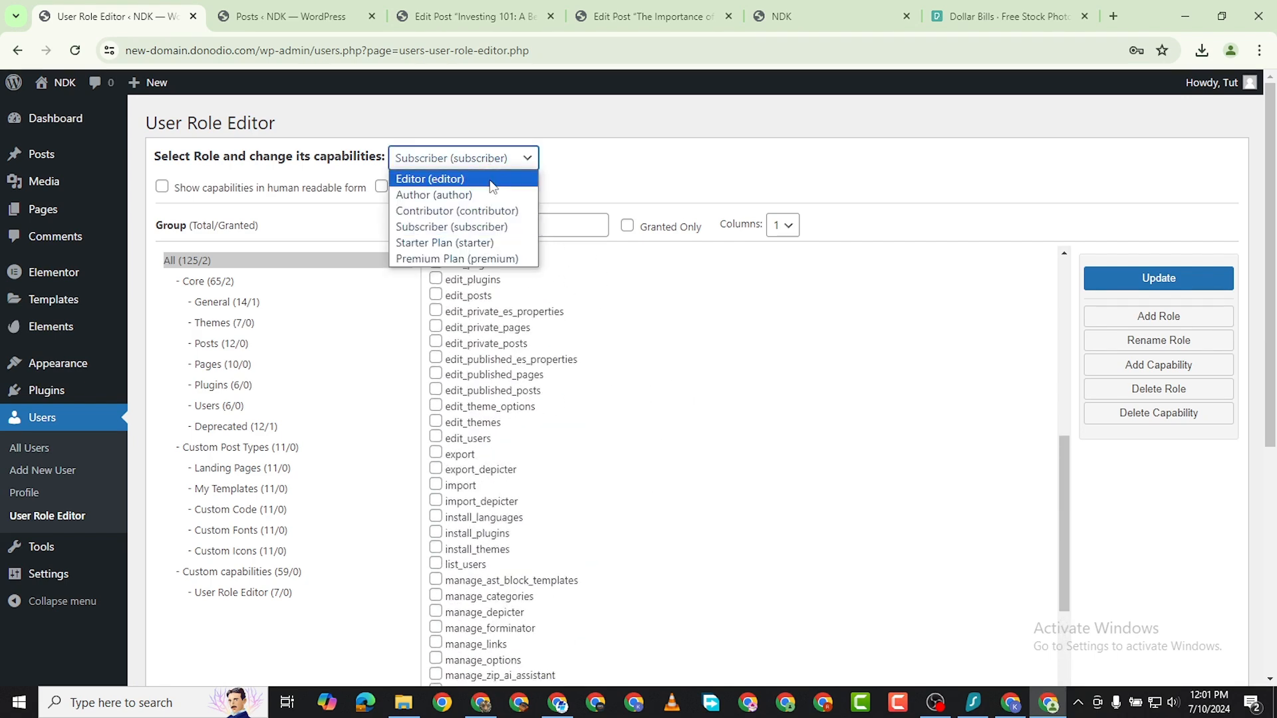
pyautogui.click(479, 244)
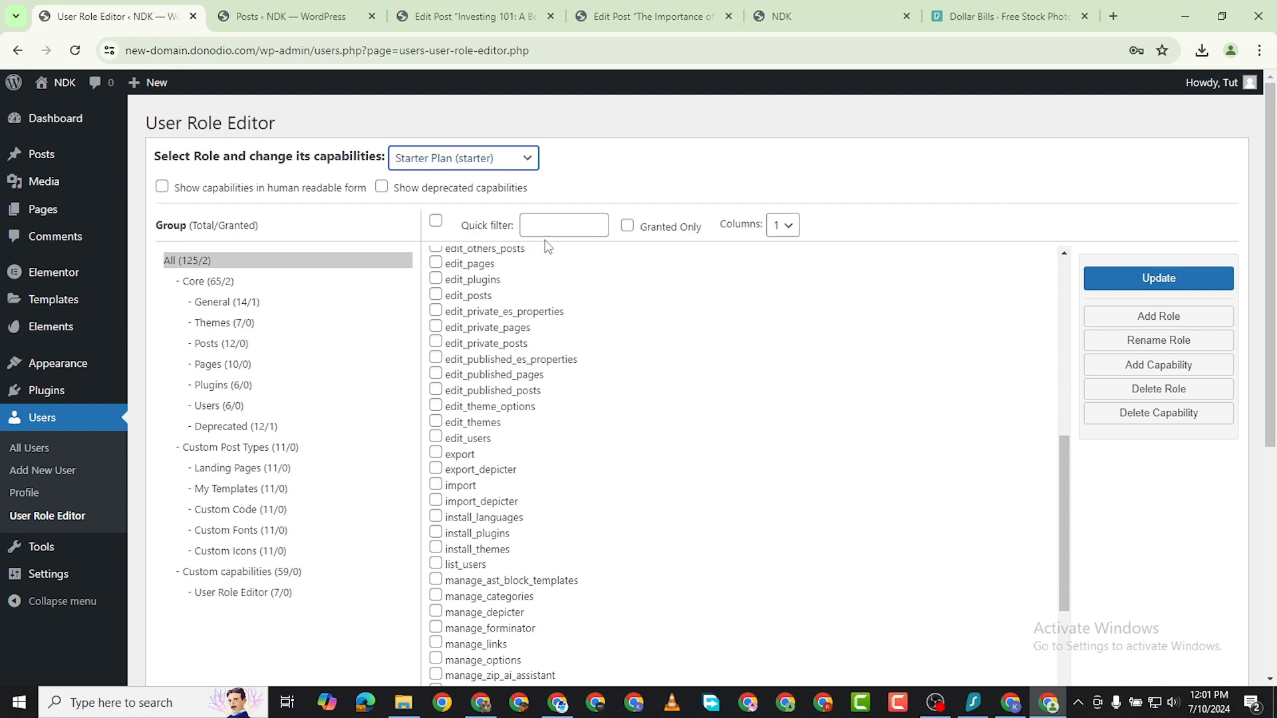
pyautogui.scroll(-6, 518, 282)
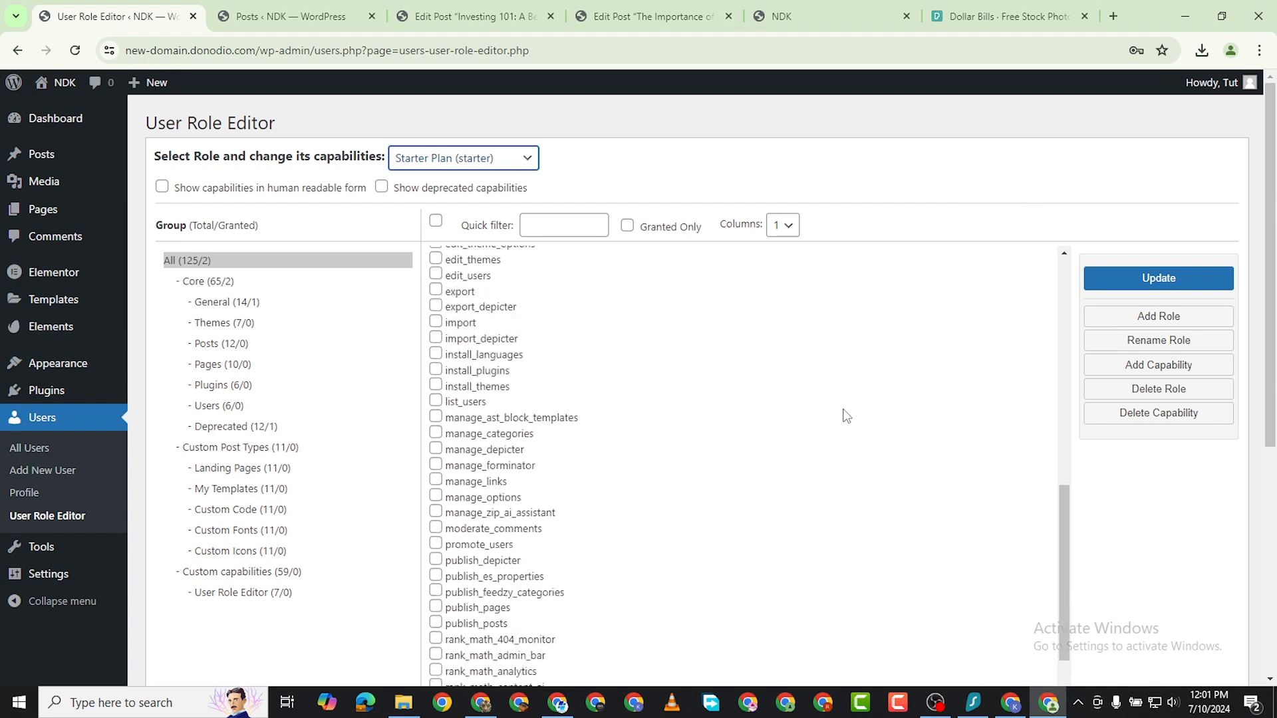
pyautogui.click(1155, 392)
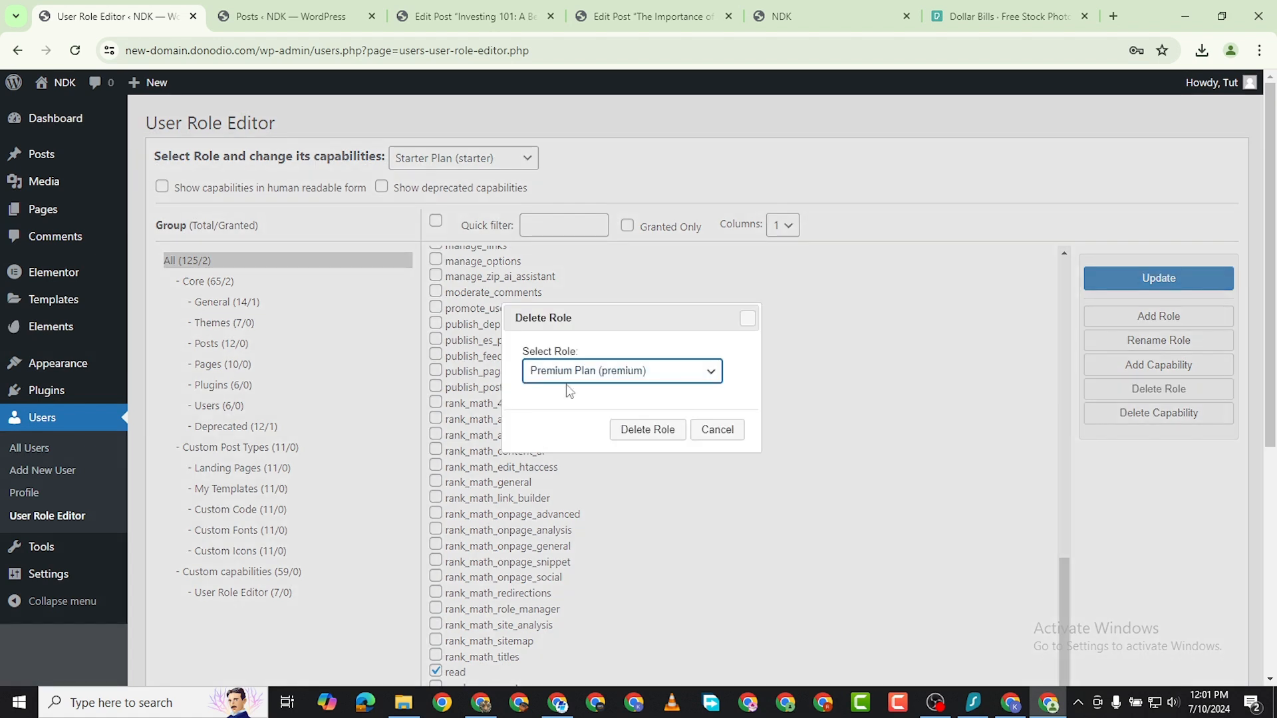
pyautogui.click(692, 381)
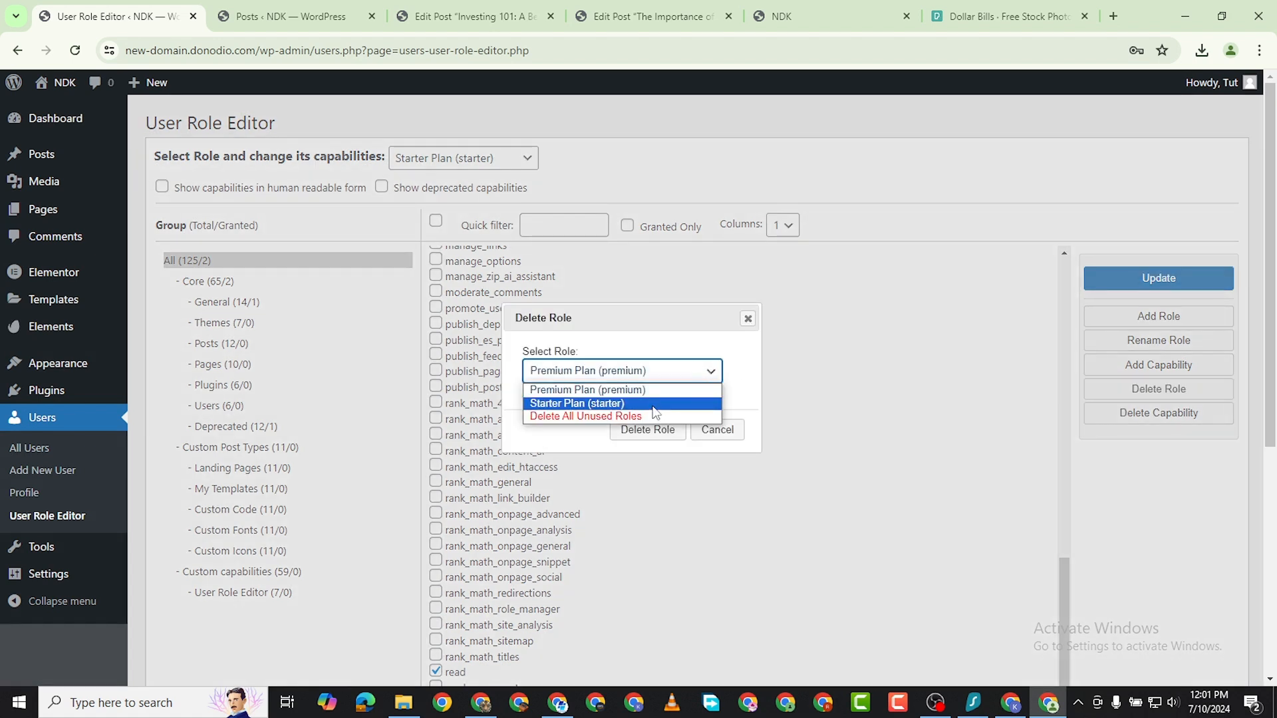
pyautogui.click(656, 405)
pyautogui.click(657, 441)
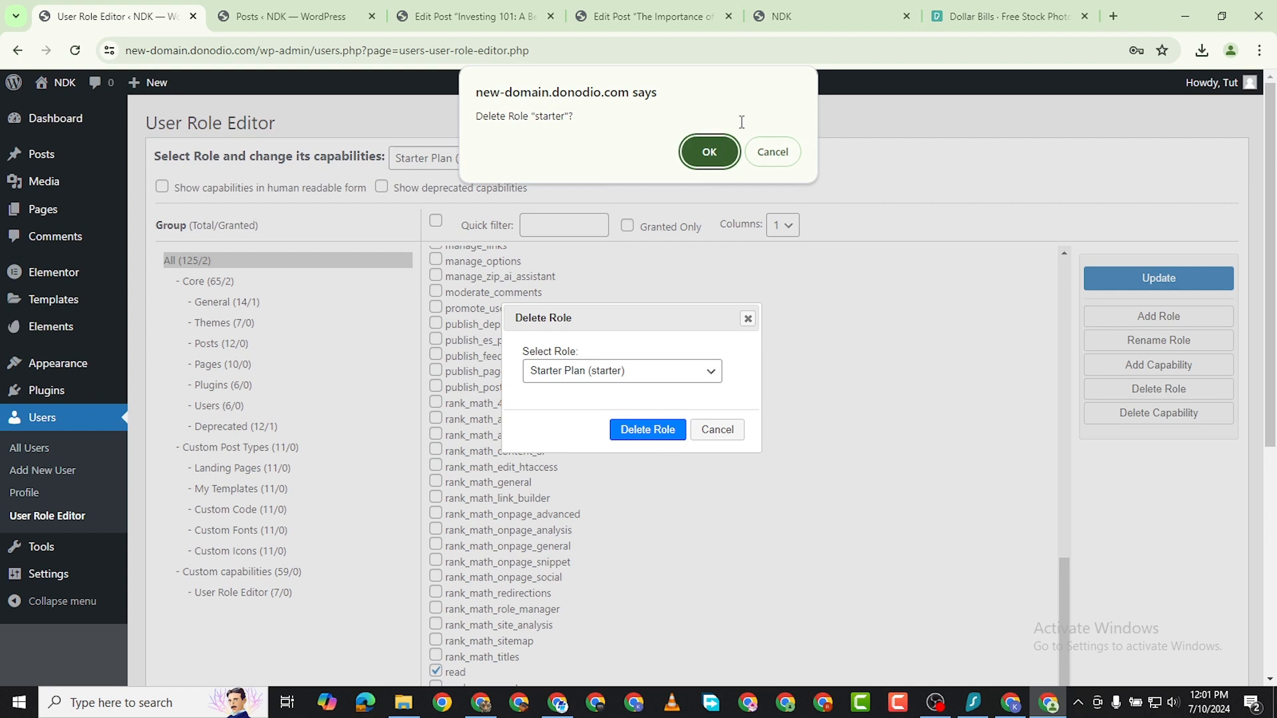
pyautogui.click(709, 149)
# Select the existing Premium Plan (premium) role and delete it, confirming the deletion.
pyautogui.click(484, 160)
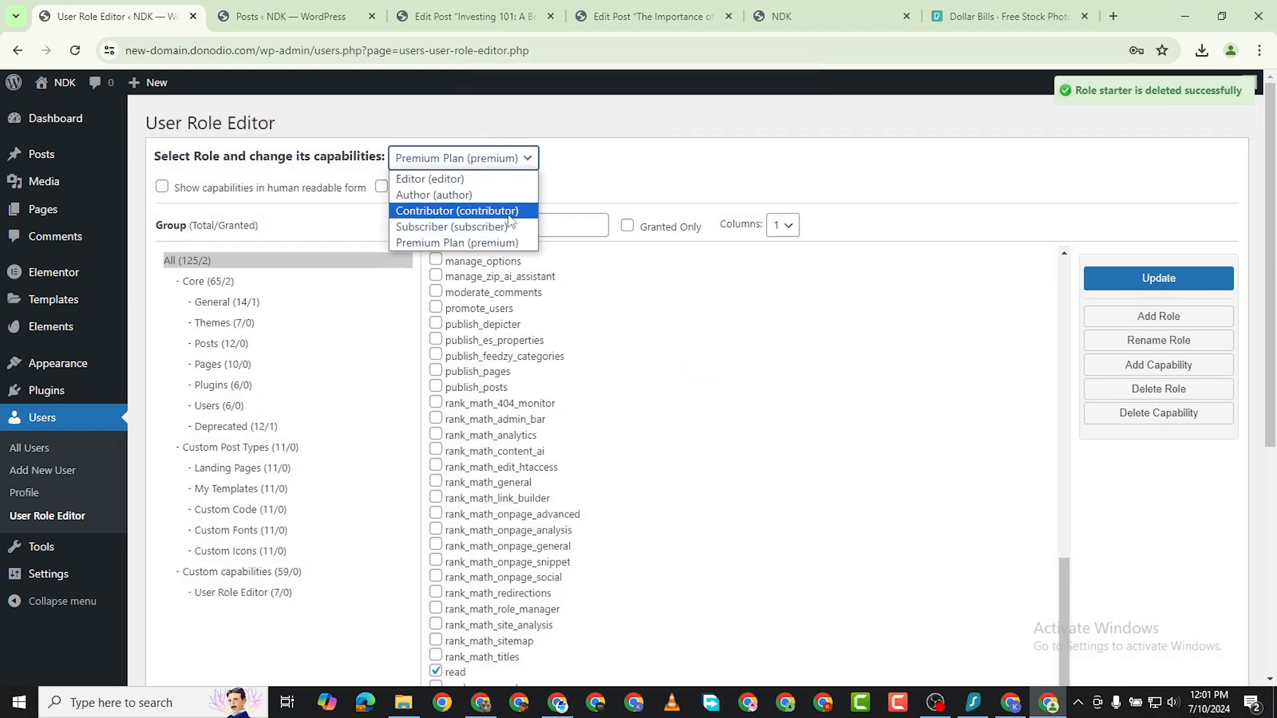
pyautogui.click(493, 243)
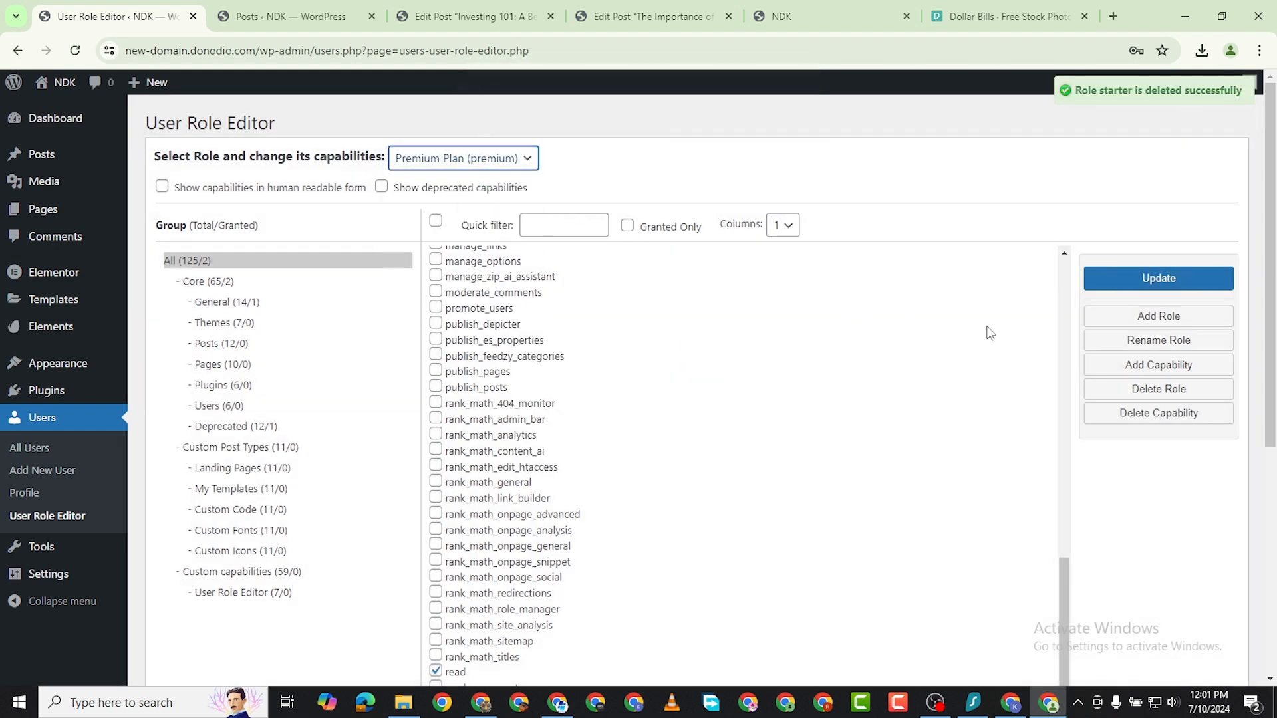
pyautogui.click(1152, 391)
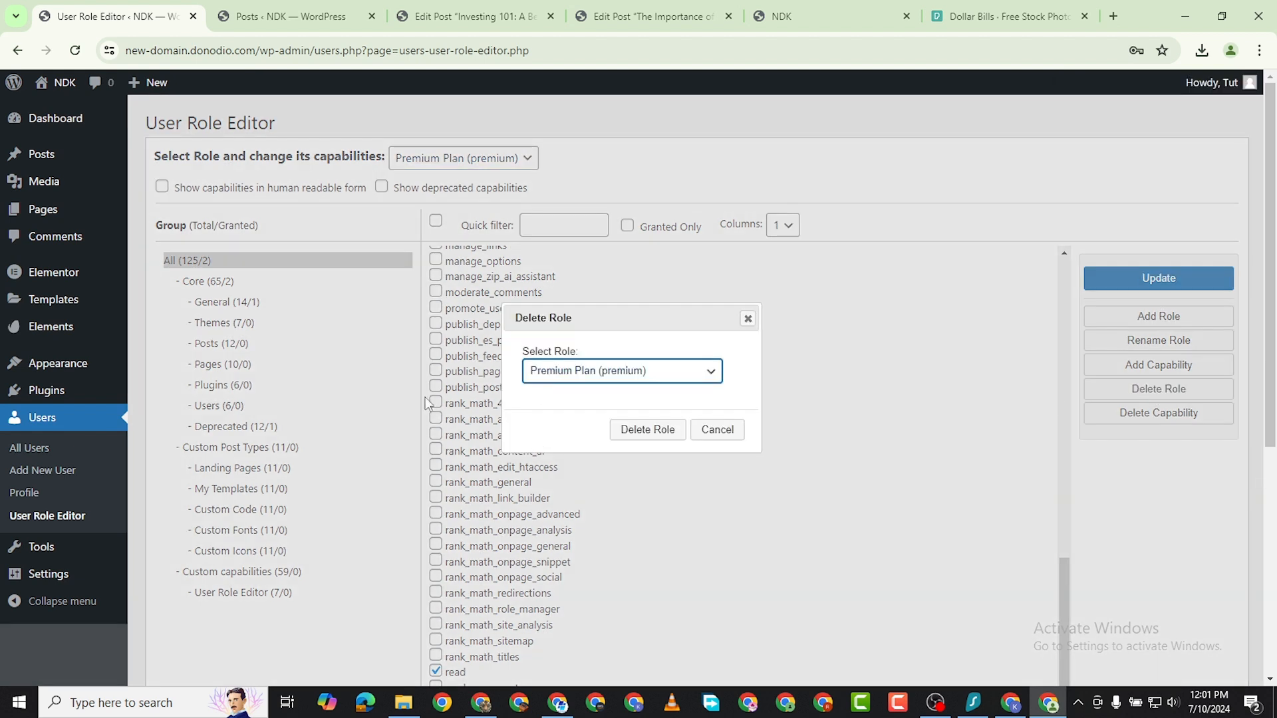
pyautogui.click(643, 431)
pyautogui.click(710, 154)
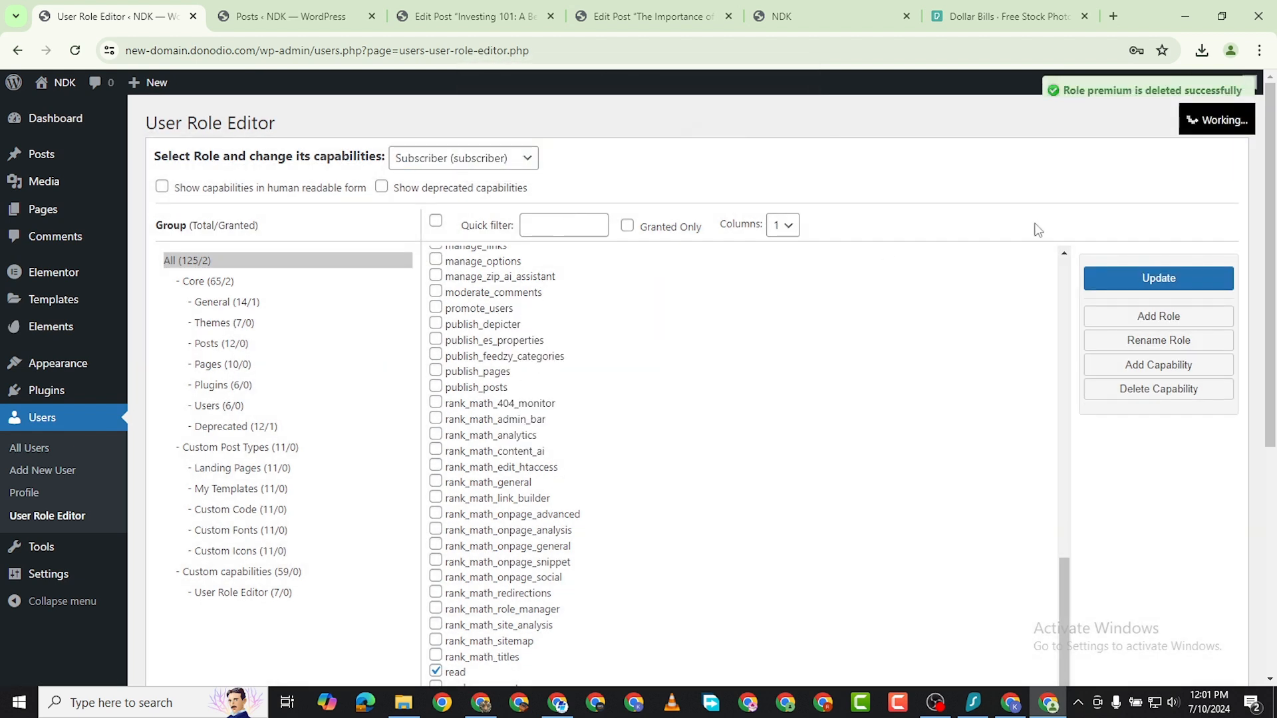
# Add a new role with the ID starter and the display name Starter, without copying another role.
pyautogui.click(1172, 319)
pyautogui.write('Starter')
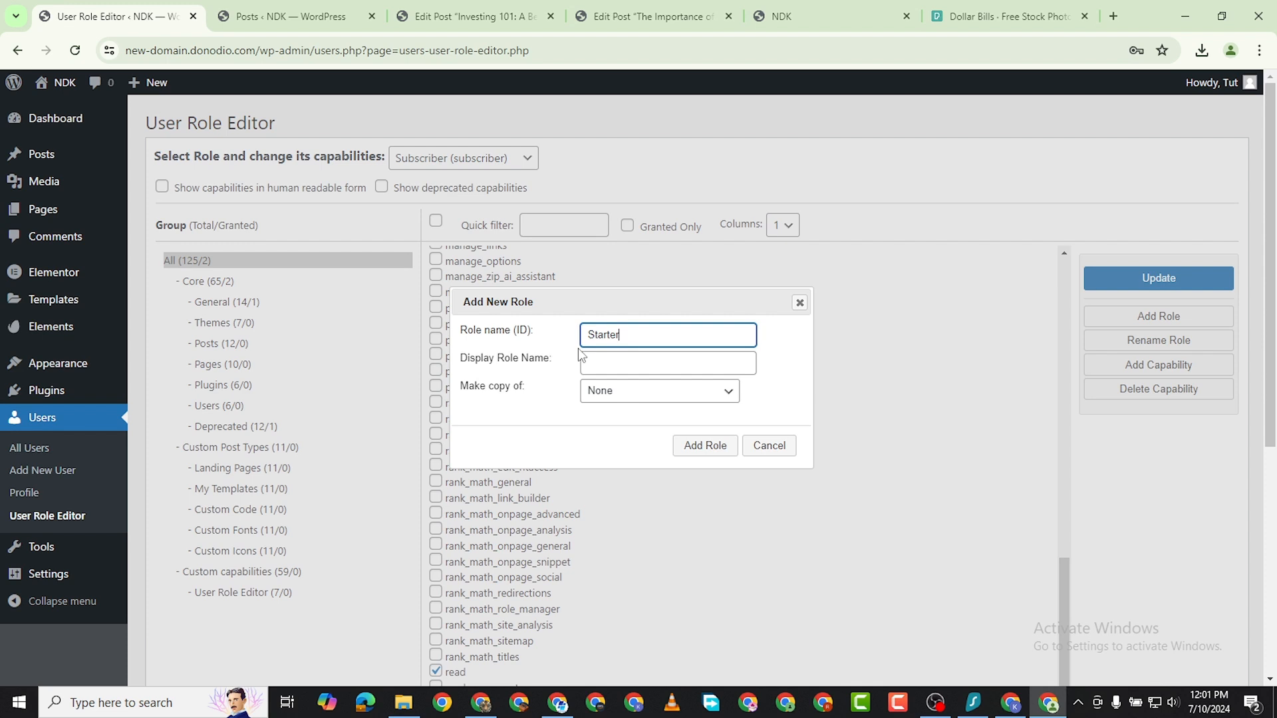
pyautogui.click(625, 369)
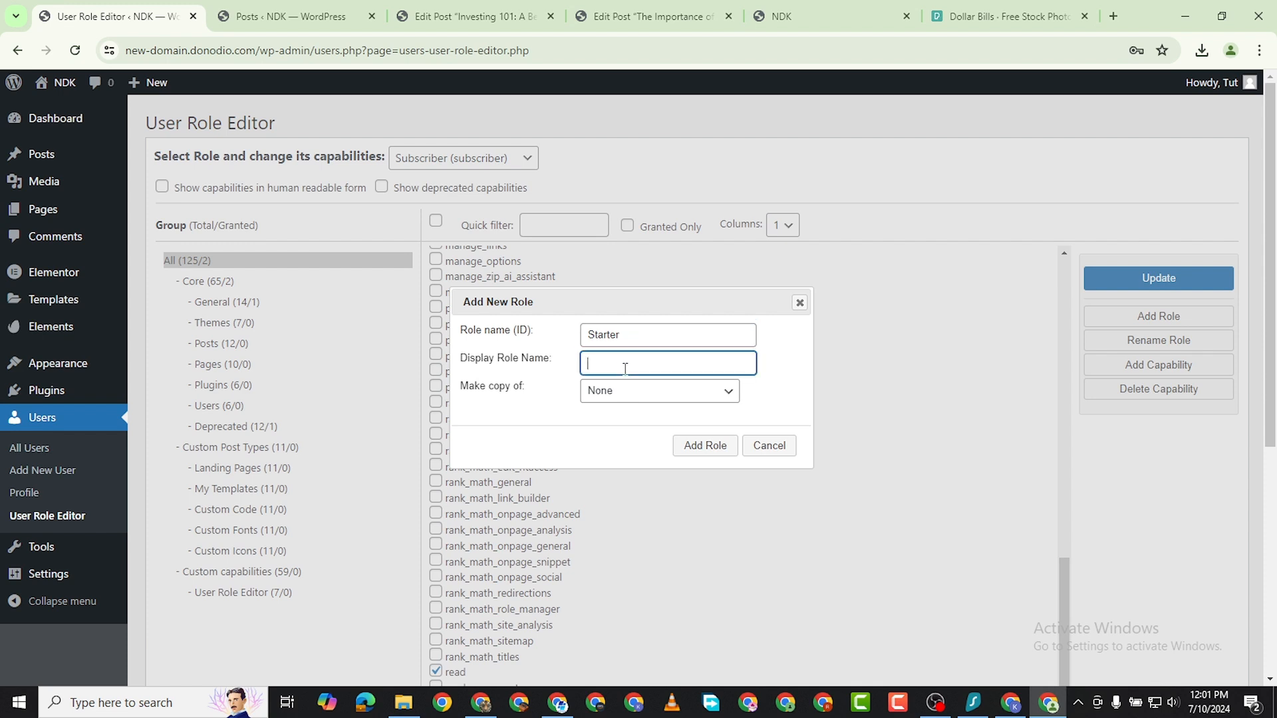
pyautogui.click(590, 334)
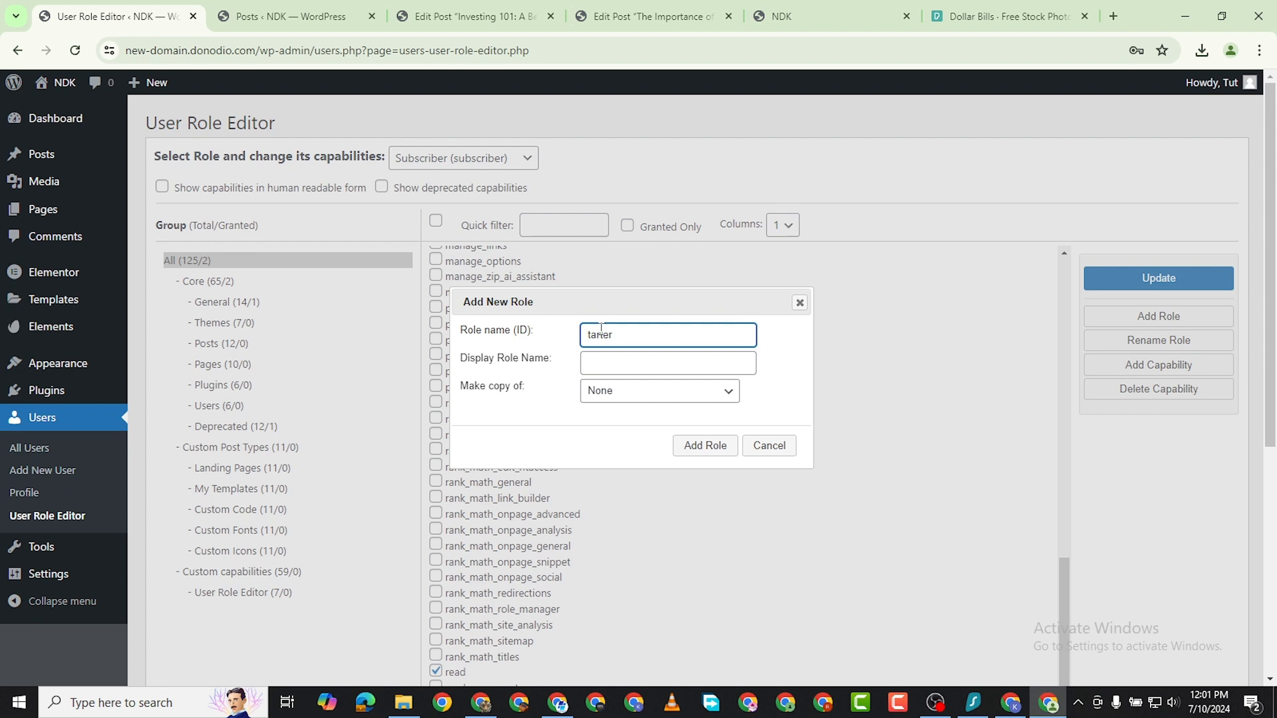
pyautogui.click(616, 367)
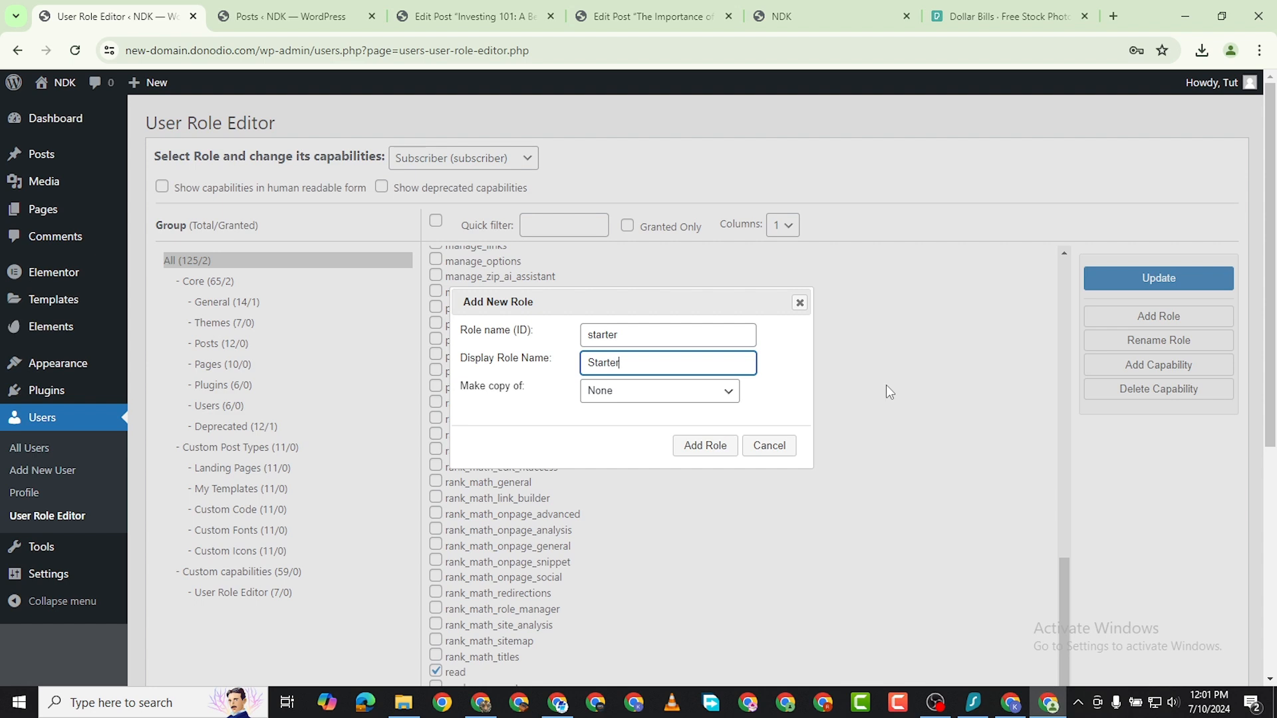
pyautogui.click(695, 444)
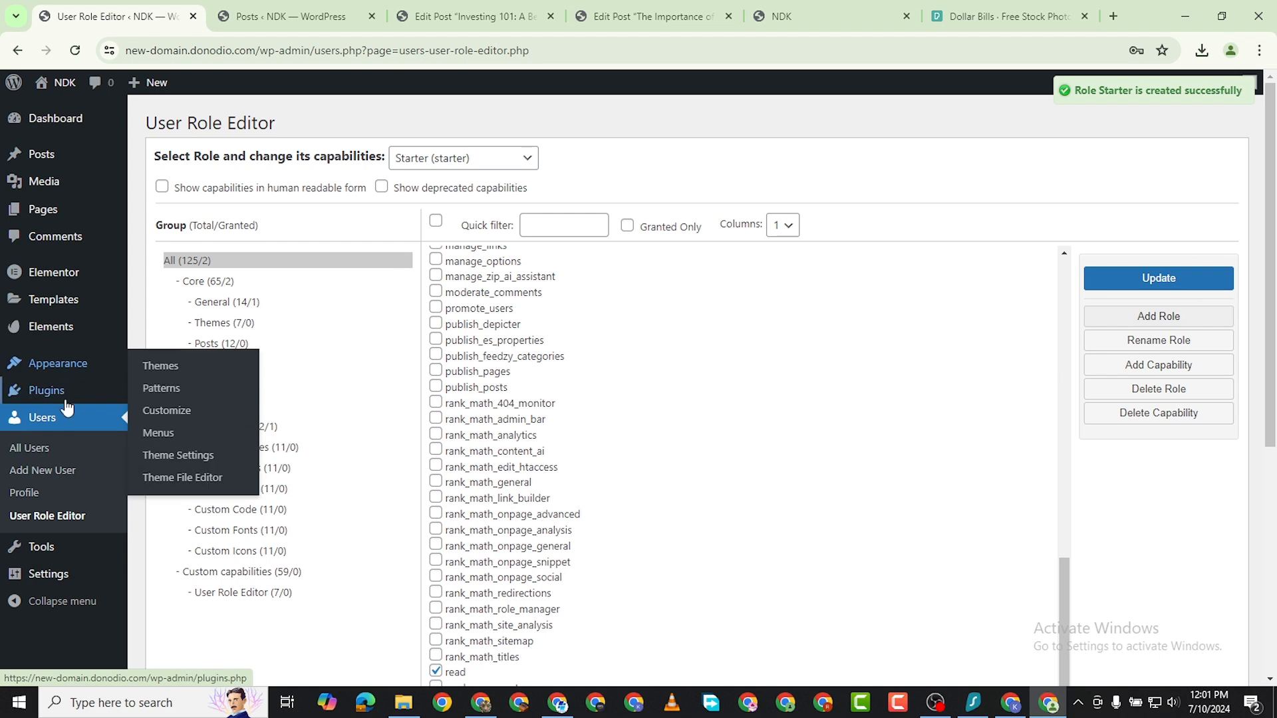
# Review the Users list and check which roles the New User Default Role setting offers in General Settings.
pyautogui.click(51, 452)
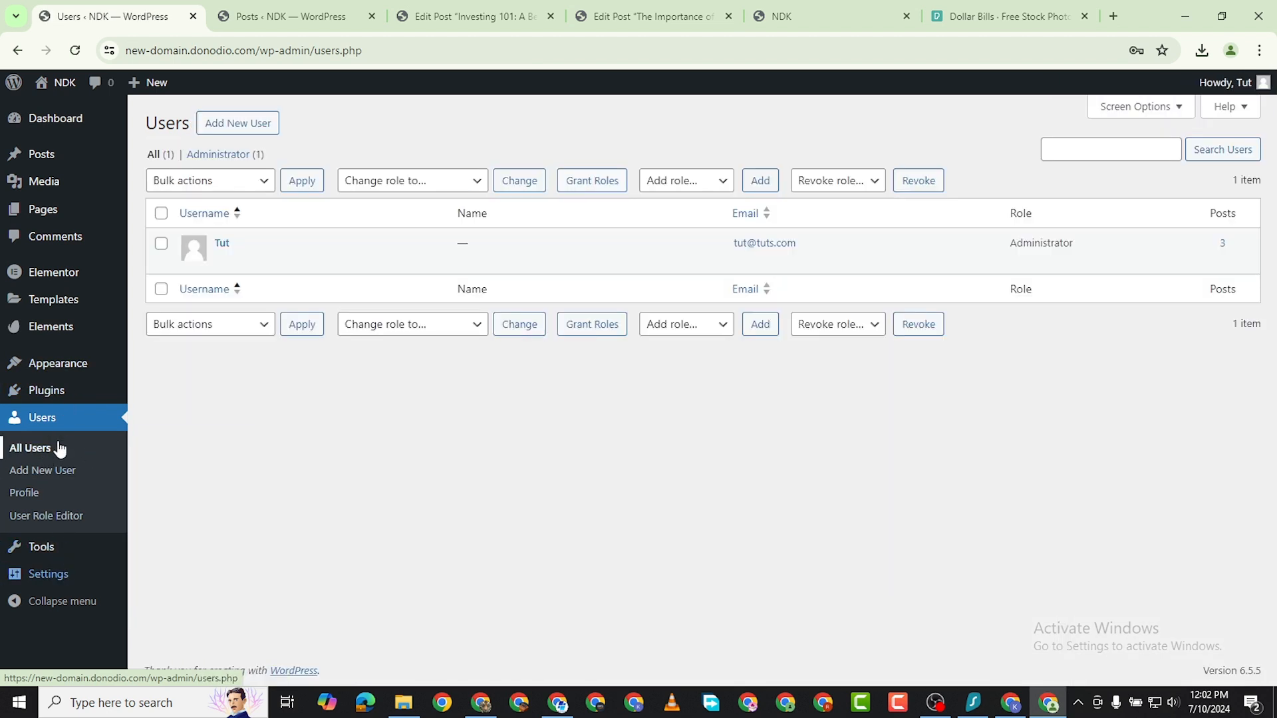
pyautogui.moveTo(73, 584)
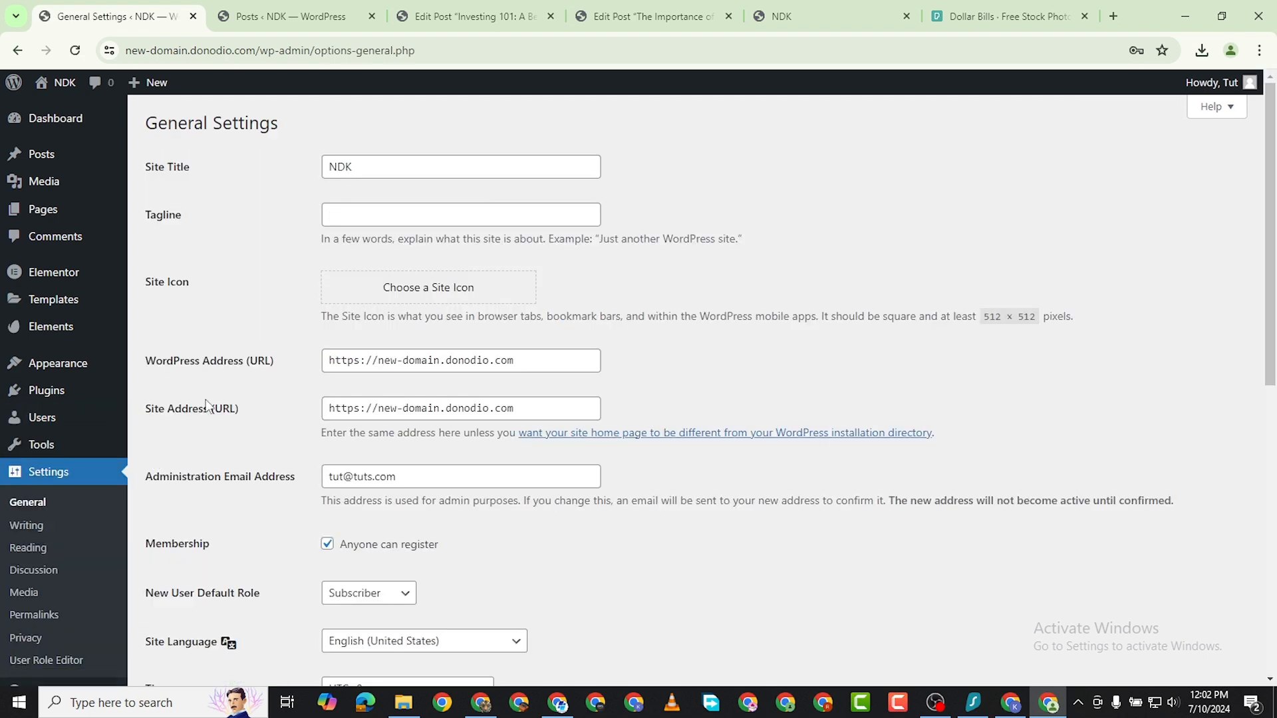
pyautogui.scroll(-3, 367, 377)
pyautogui.click(374, 353)
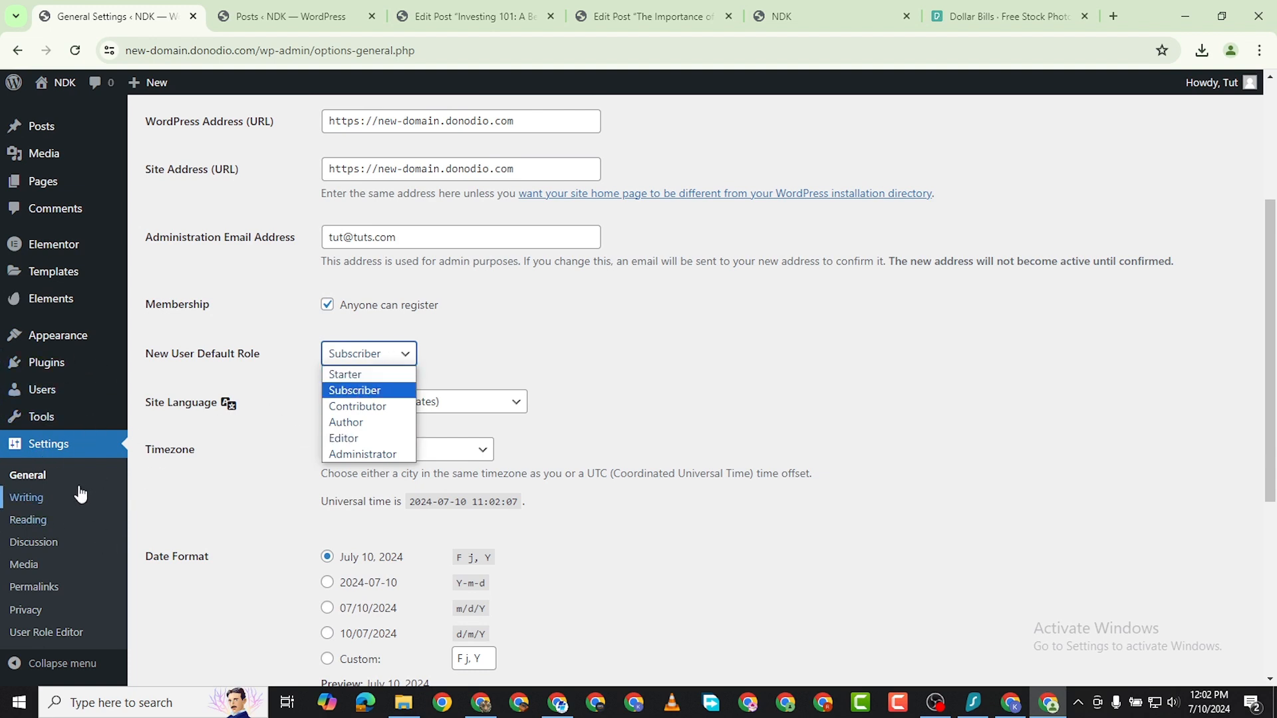
pyautogui.scroll(-4, 57, 585)
# Return to the role editing page and delete the Starter (starter) role, confirming the deletion.
pyautogui.moveTo(17, 392)
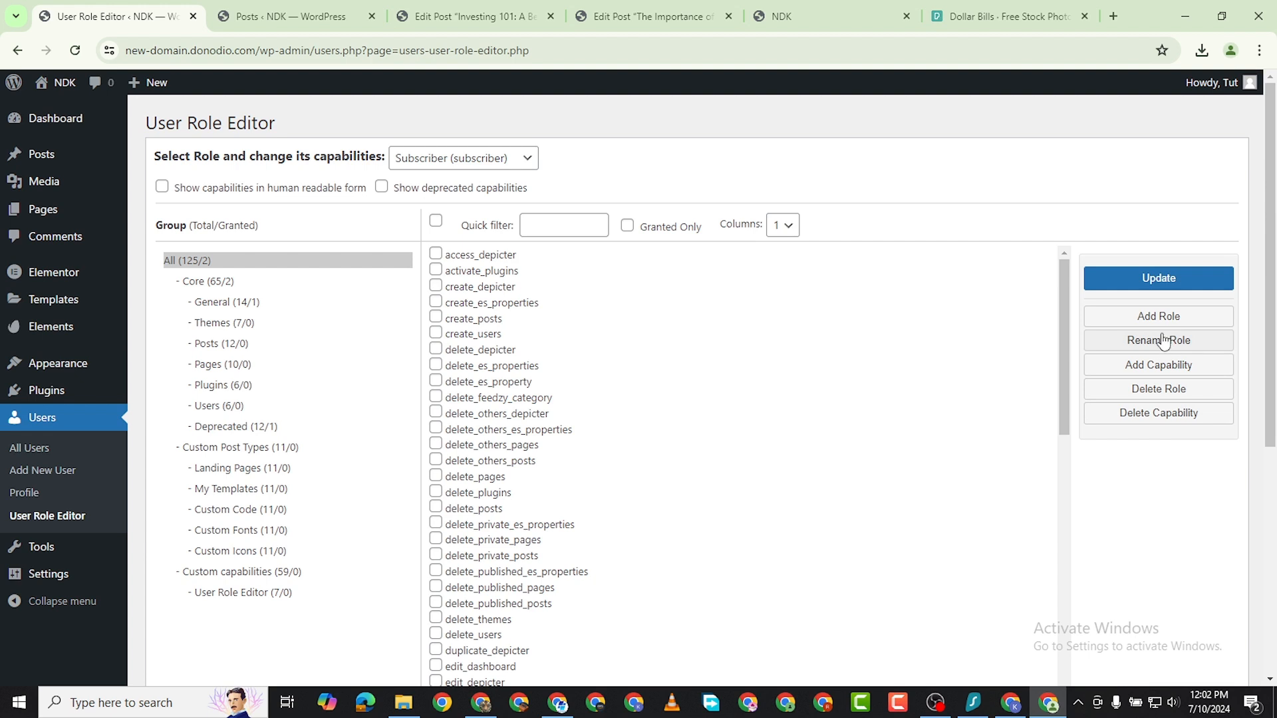
pyautogui.click(1160, 389)
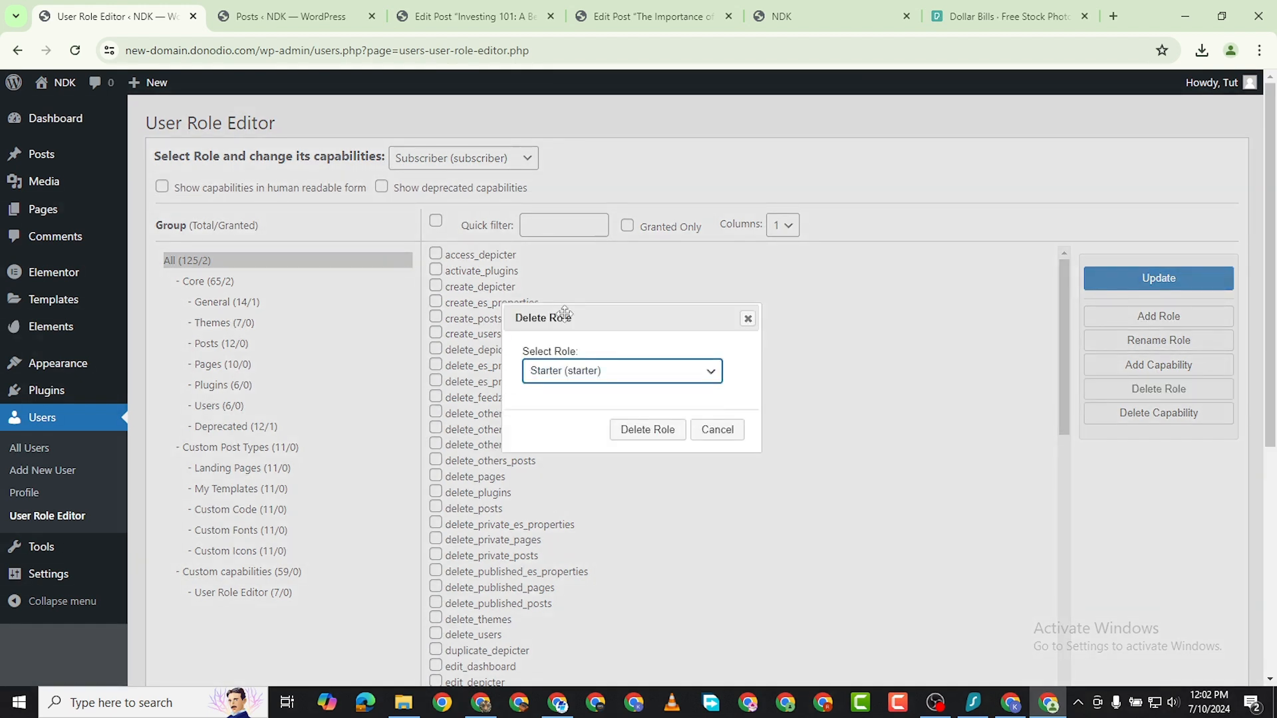
pyautogui.click(635, 430)
pyautogui.click(709, 151)
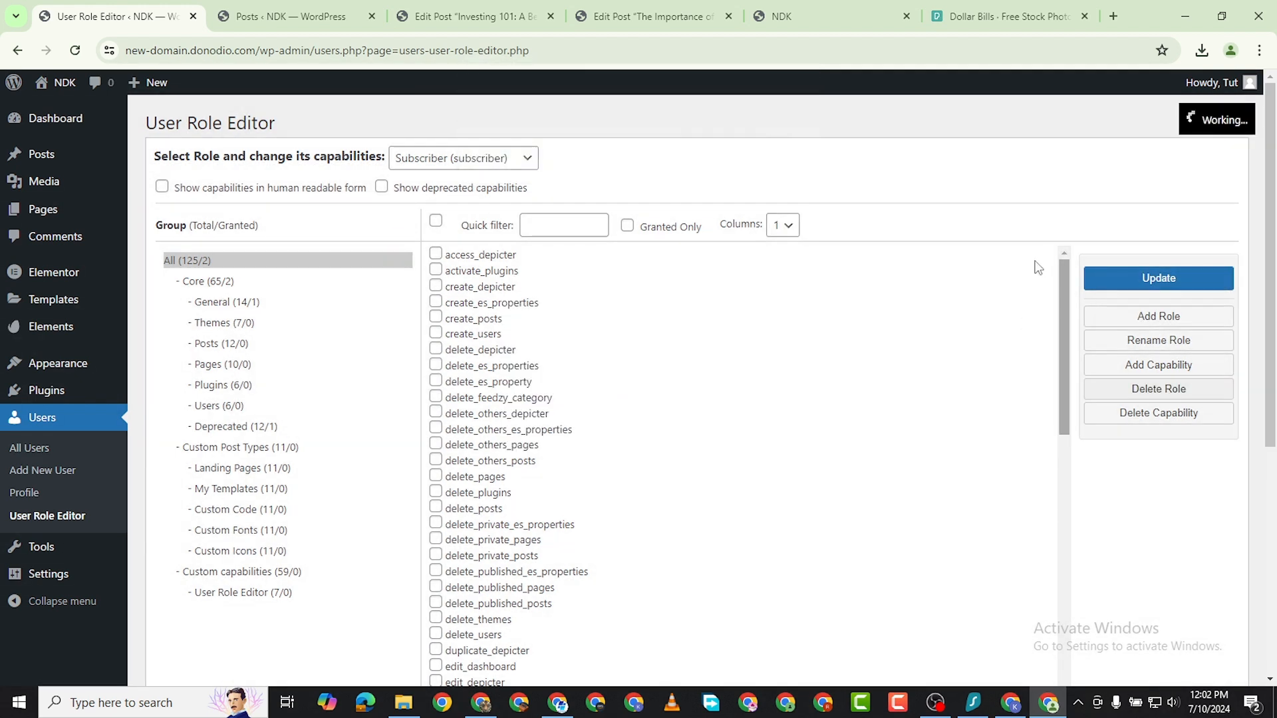
# Add a new role with the ID starter and the display name Starter Plan, copying no existing role.
pyautogui.click(1175, 318)
pyautogui.write('starter')
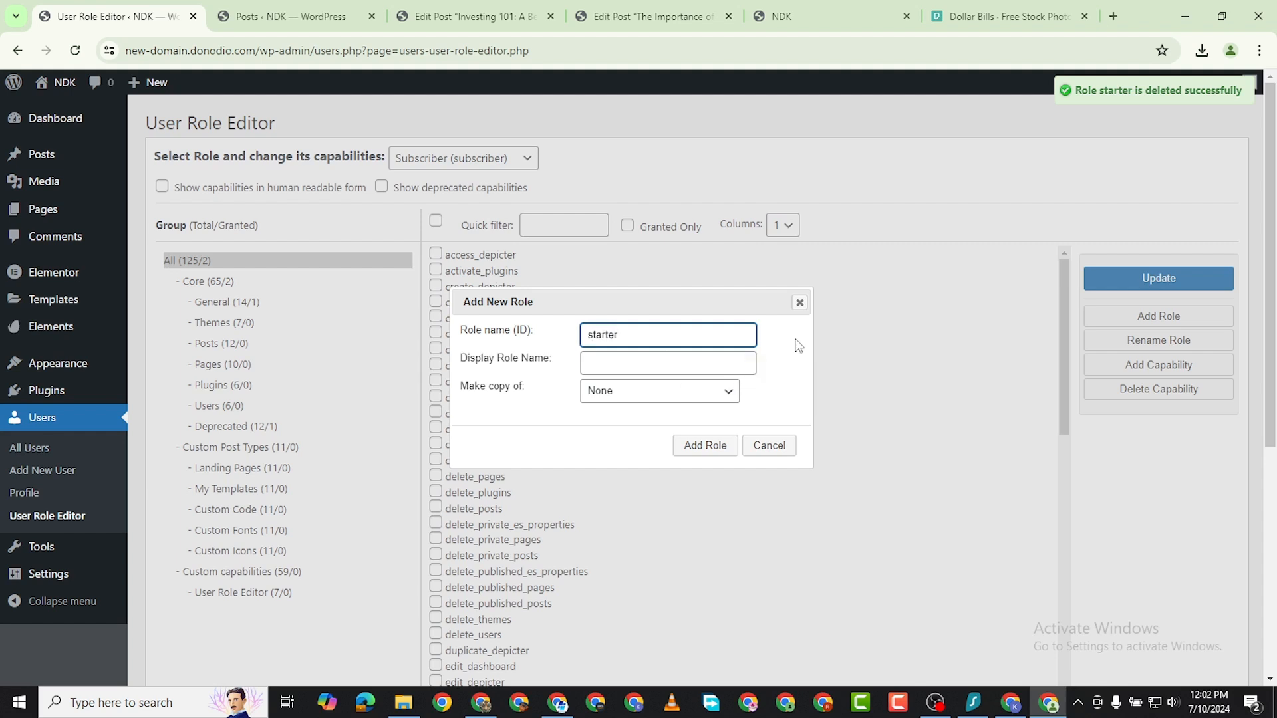
pyautogui.click(698, 354)
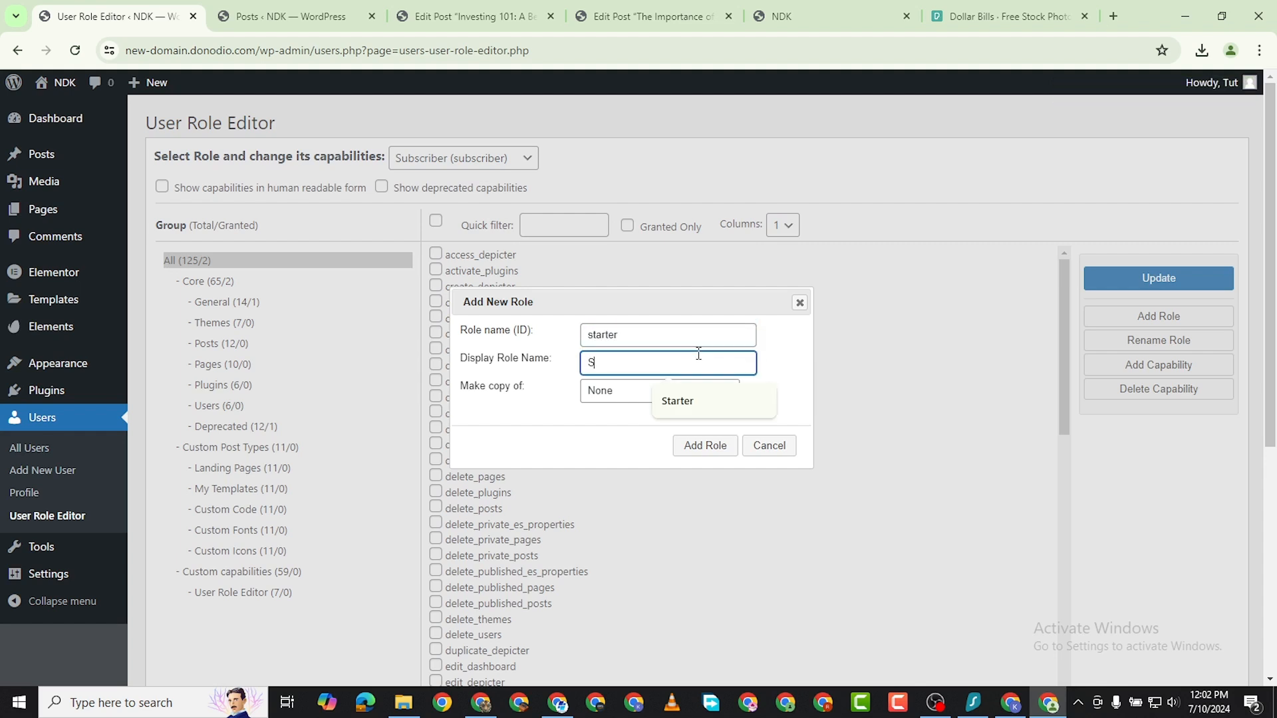
pyautogui.write('Starter Plan')
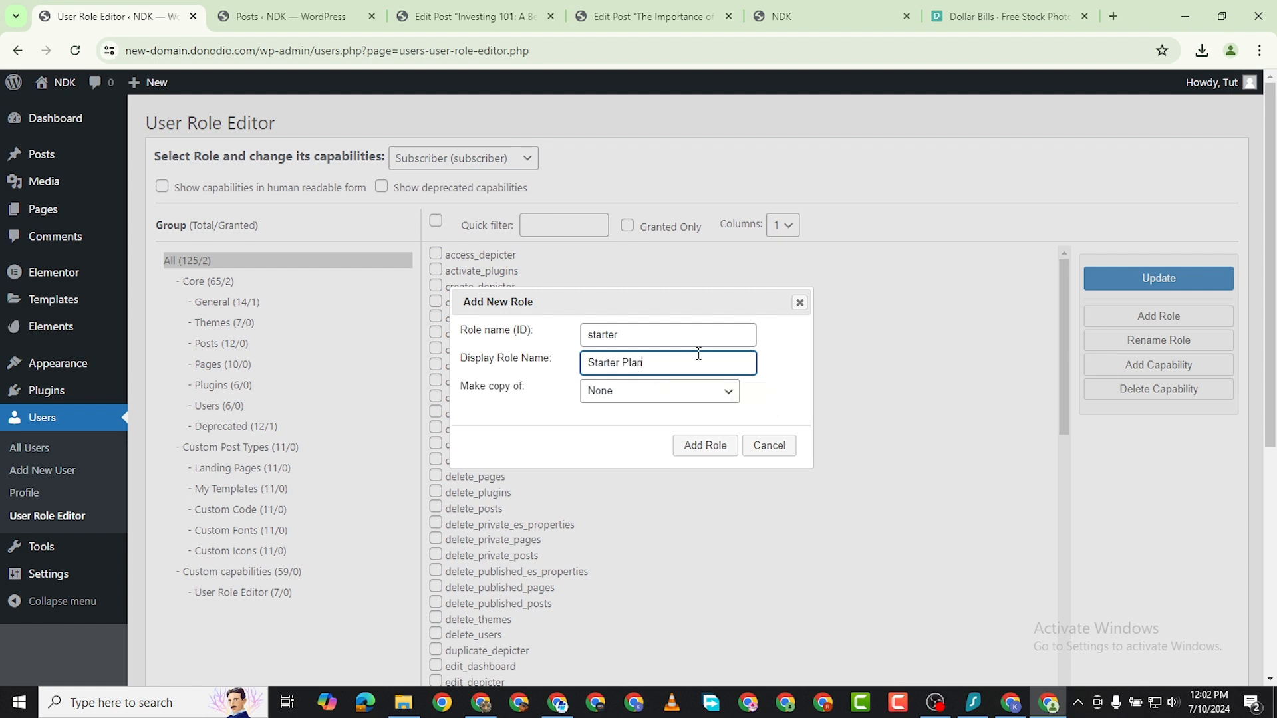
pyautogui.click(712, 449)
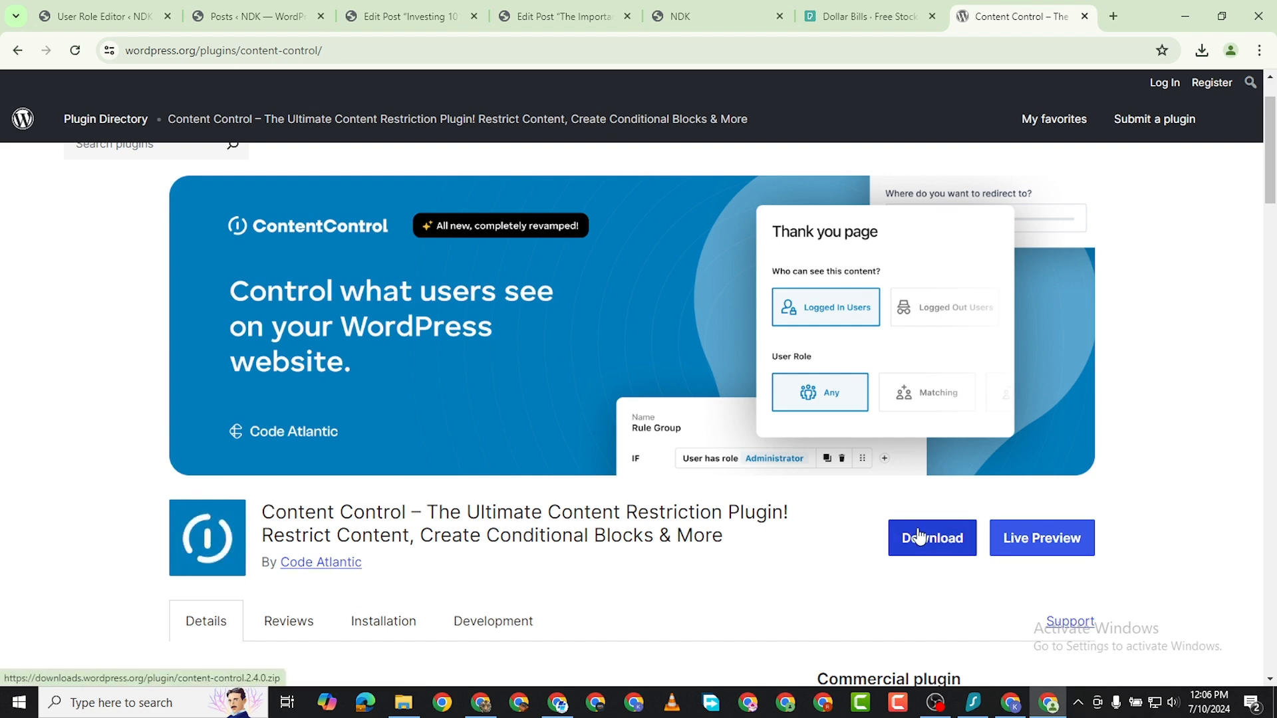
# Return to the site's admin and search the plugins available to add for "content control".
pyautogui.click(374, 23)
pyautogui.click(251, 16)
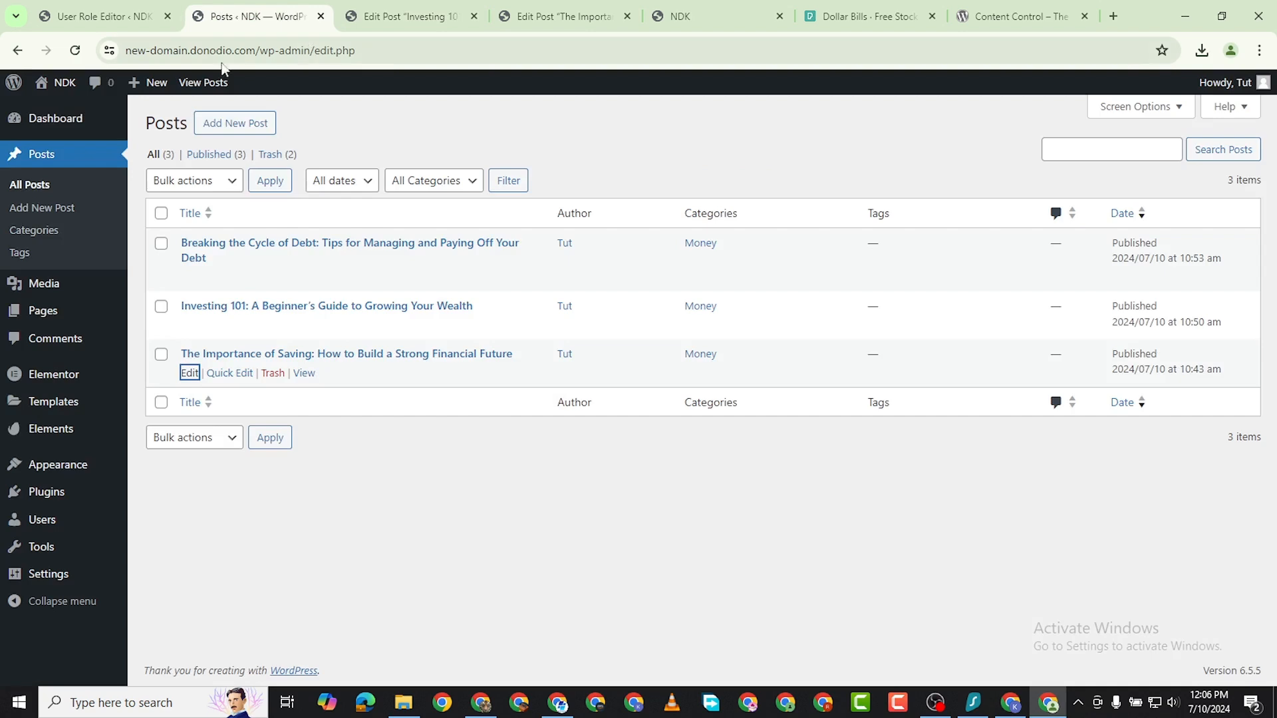
pyautogui.click(135, 18)
pyautogui.moveTo(154, 379)
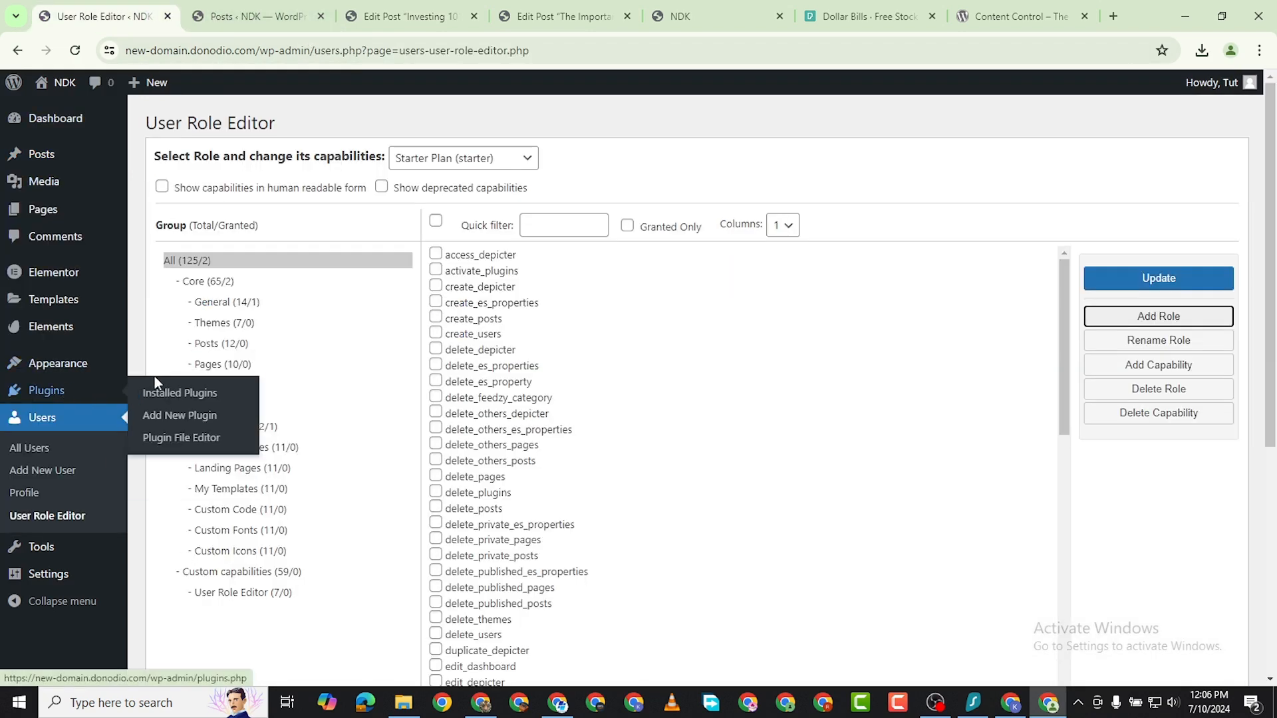
pyautogui.click(181, 415)
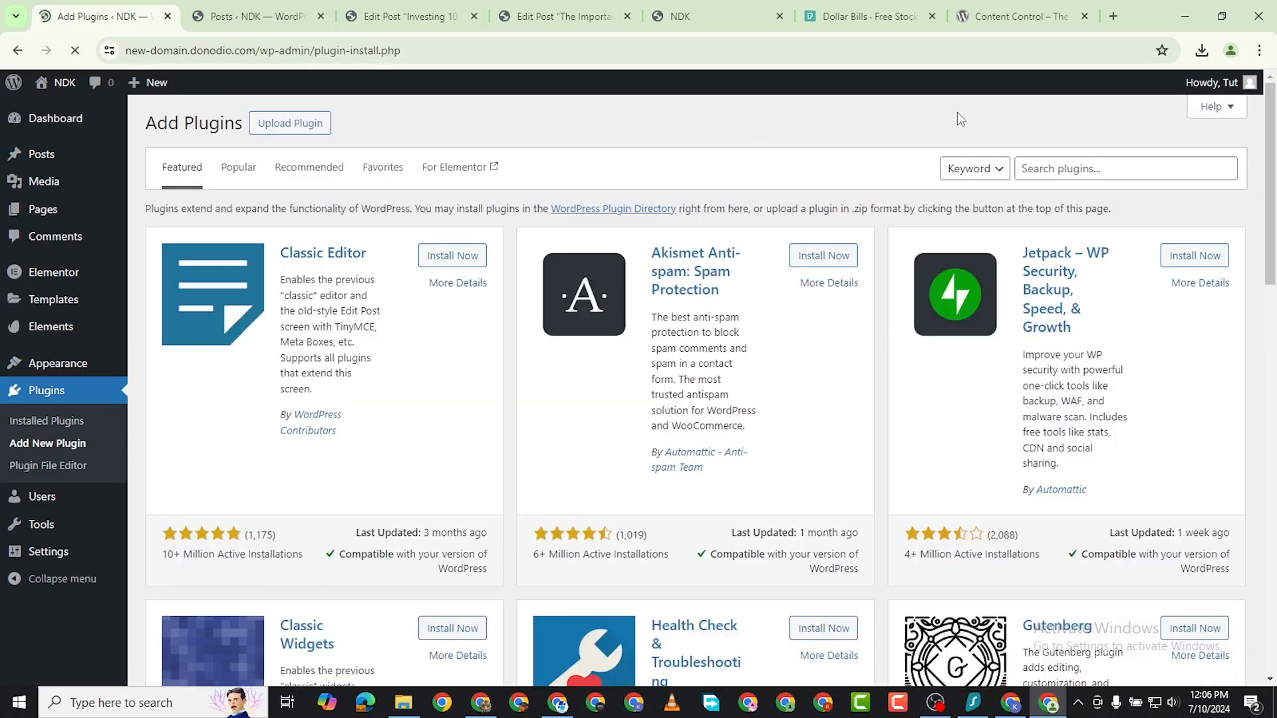
pyautogui.click(1085, 171)
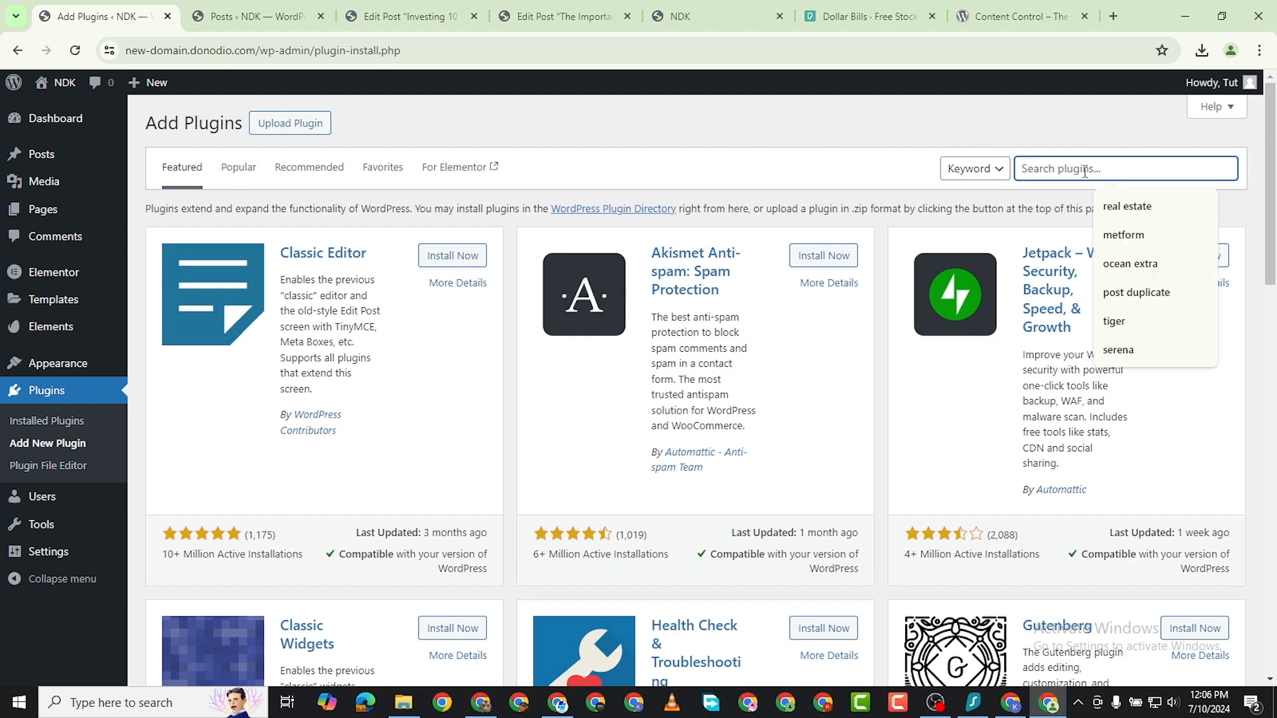
pyautogui.write('content co')
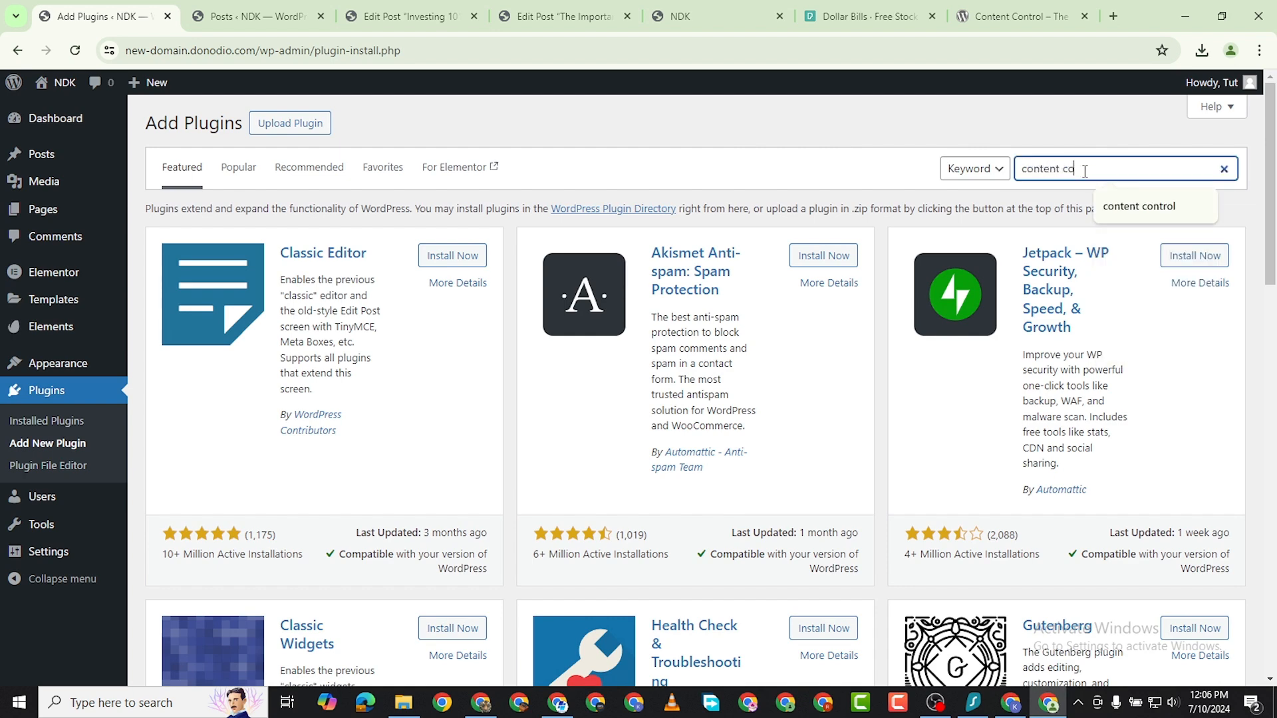
pyautogui.write('ntrol')
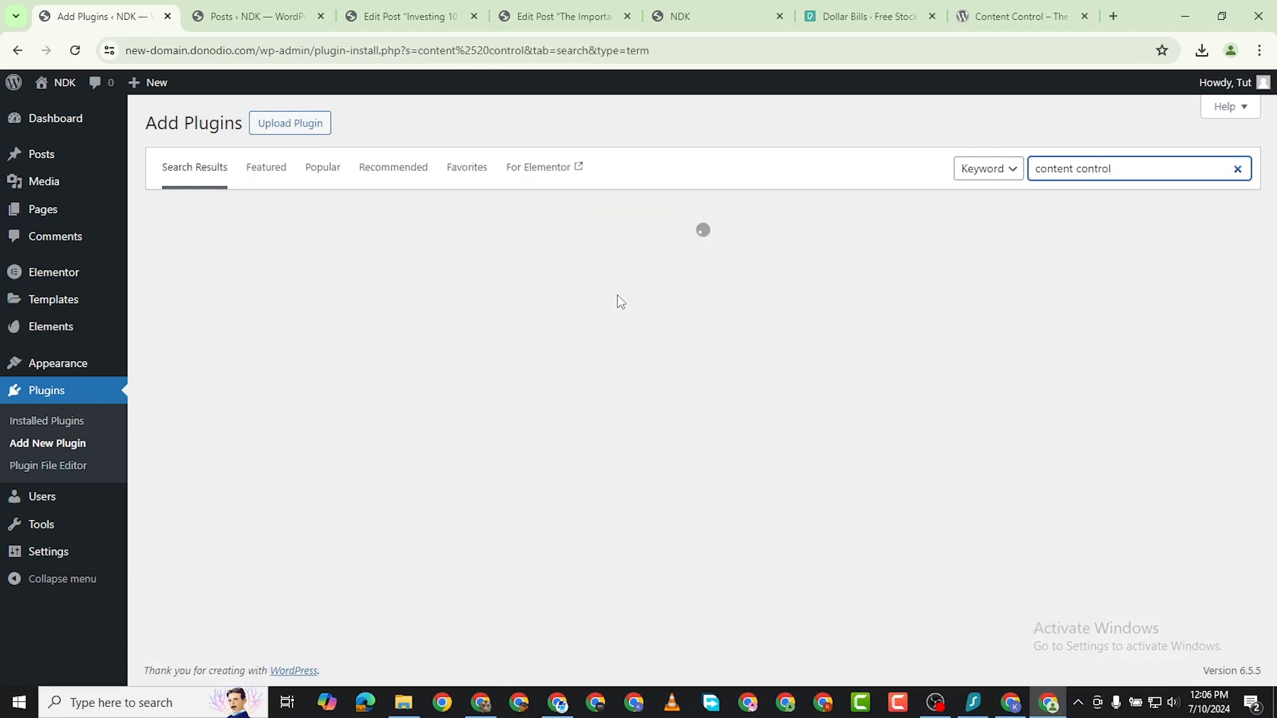
# Install and activate the Content Control plugin by Code Atlantic.
pyautogui.scroll(-2, 381, 421)
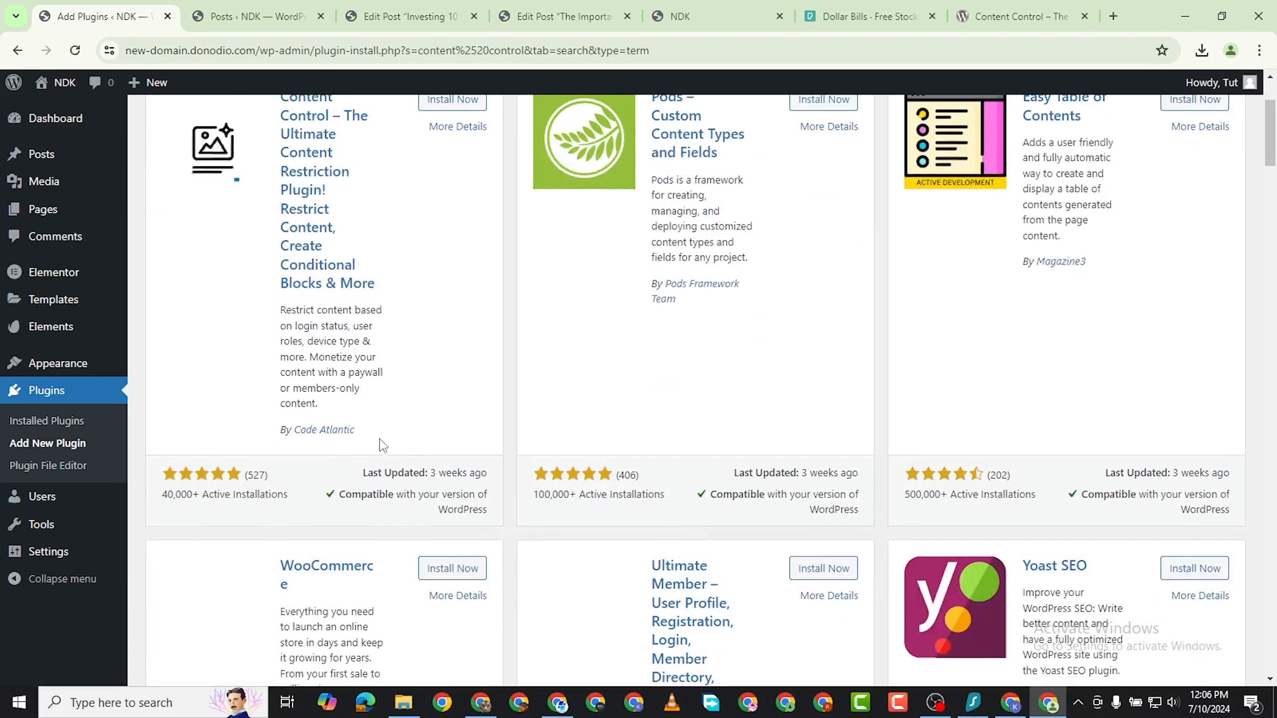
pyautogui.scroll(3, 358, 424)
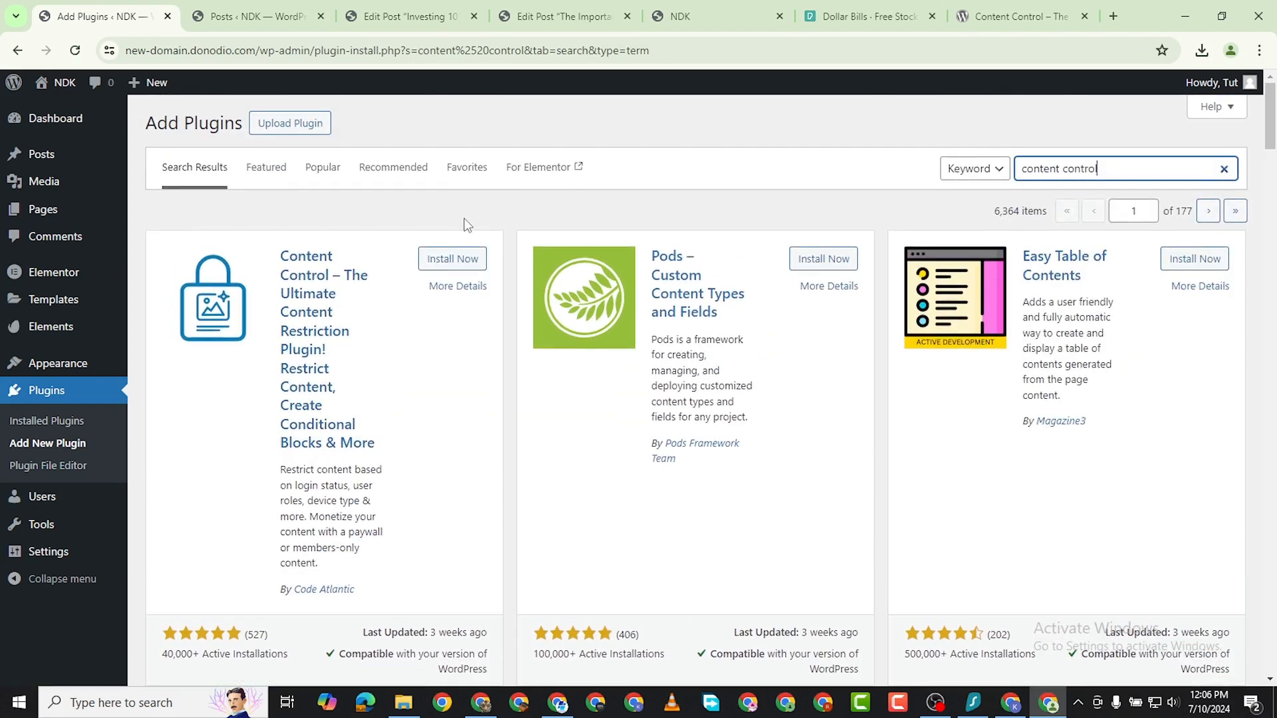
pyautogui.click(453, 260)
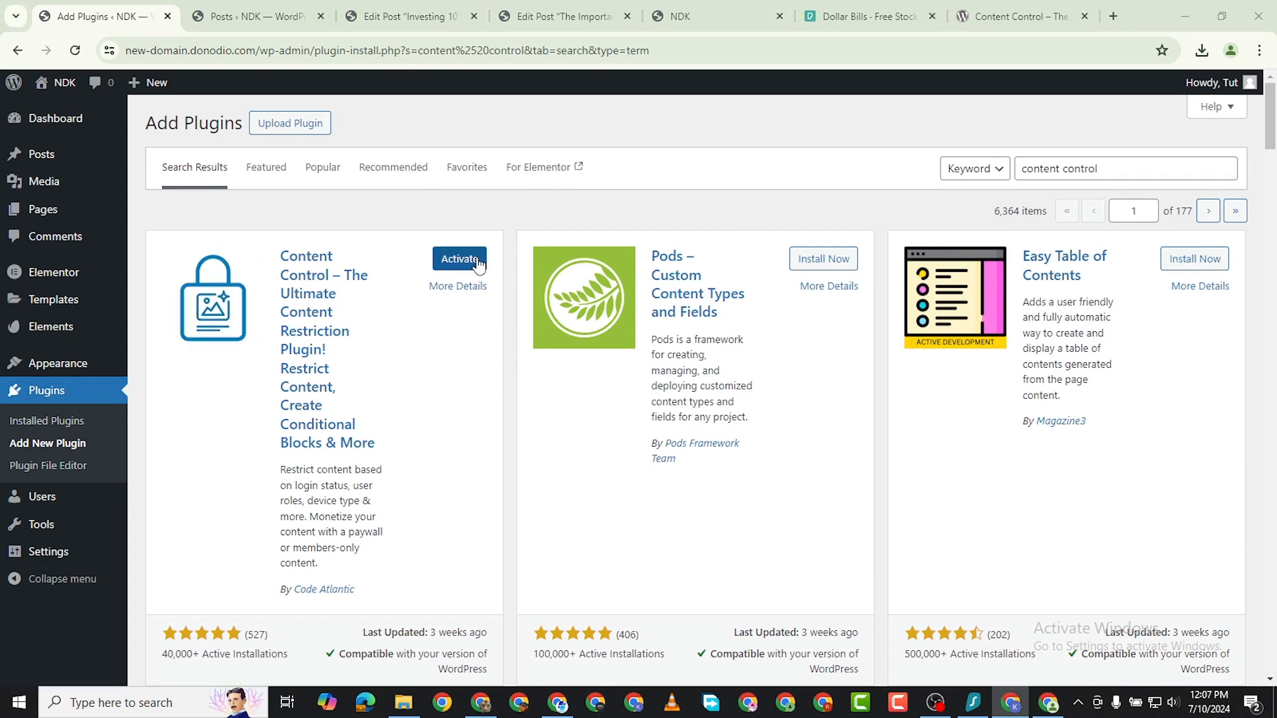
pyautogui.click(459, 259)
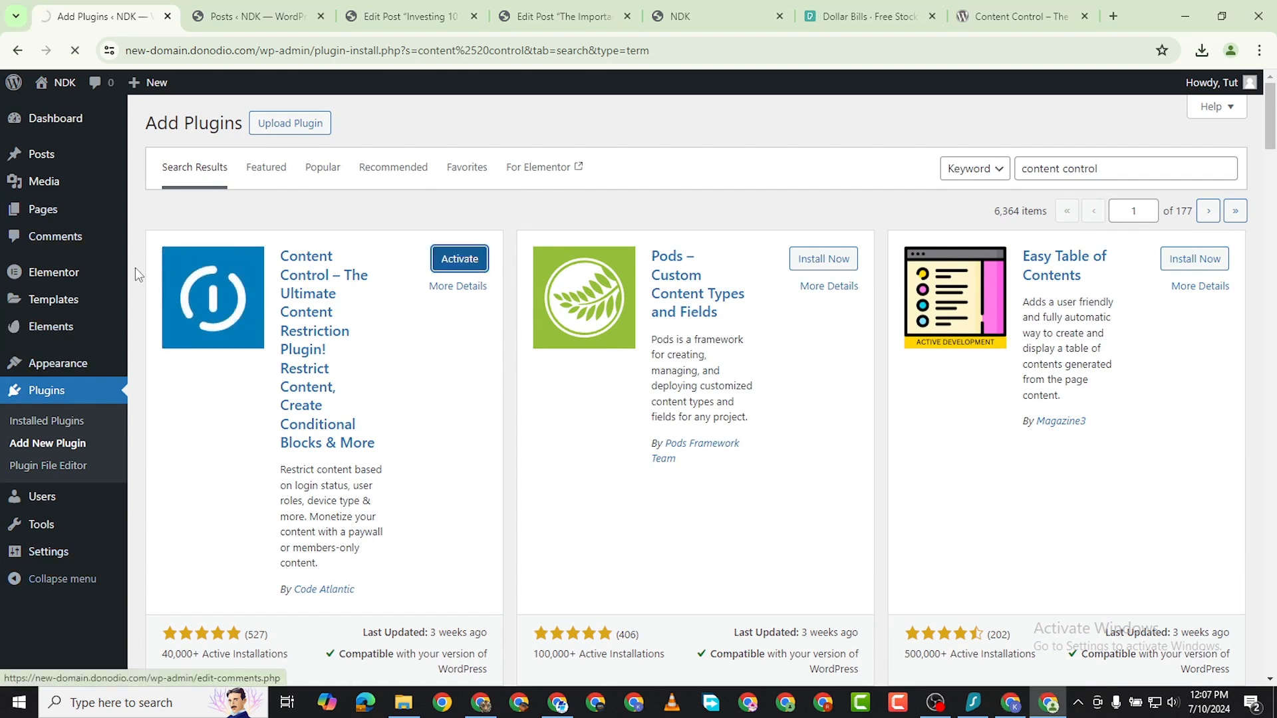
pyautogui.scroll(-2, 186, 542)
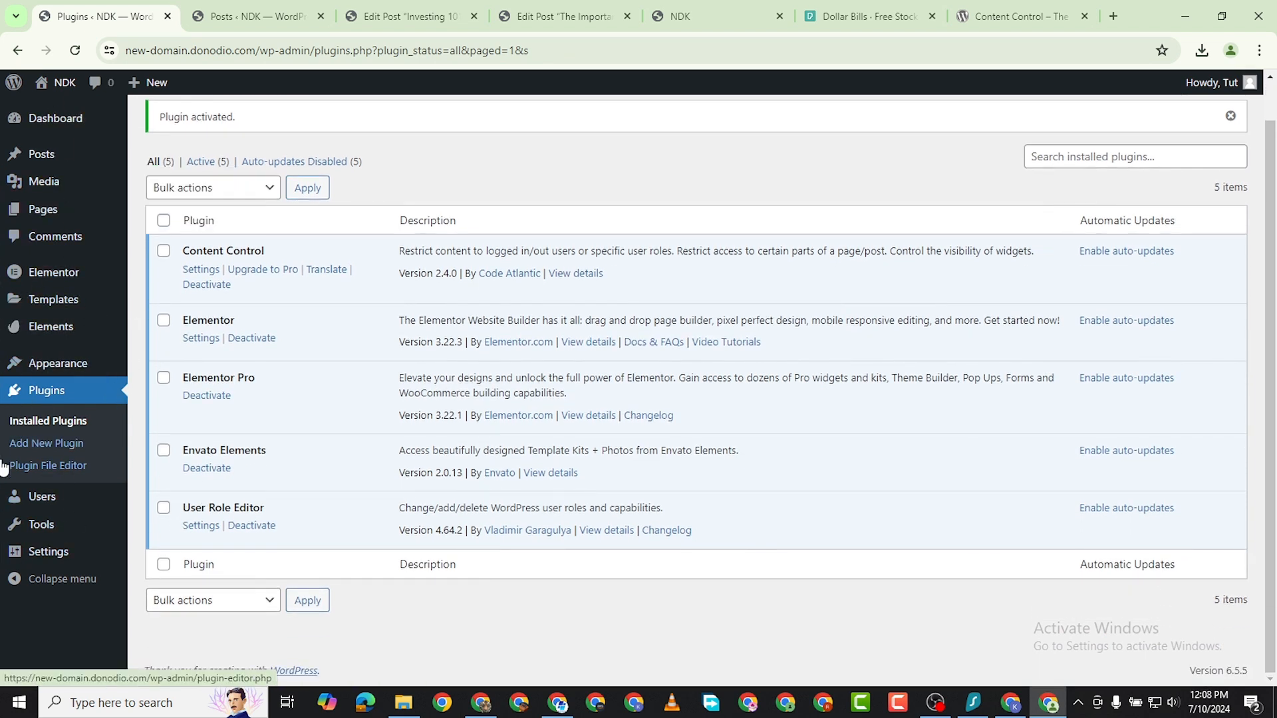
# Open the Content Control restrictions, trash the existing Starter Plan restriction and delete it permanently, confirming the deletion.
pyautogui.moveTo(67, 357)
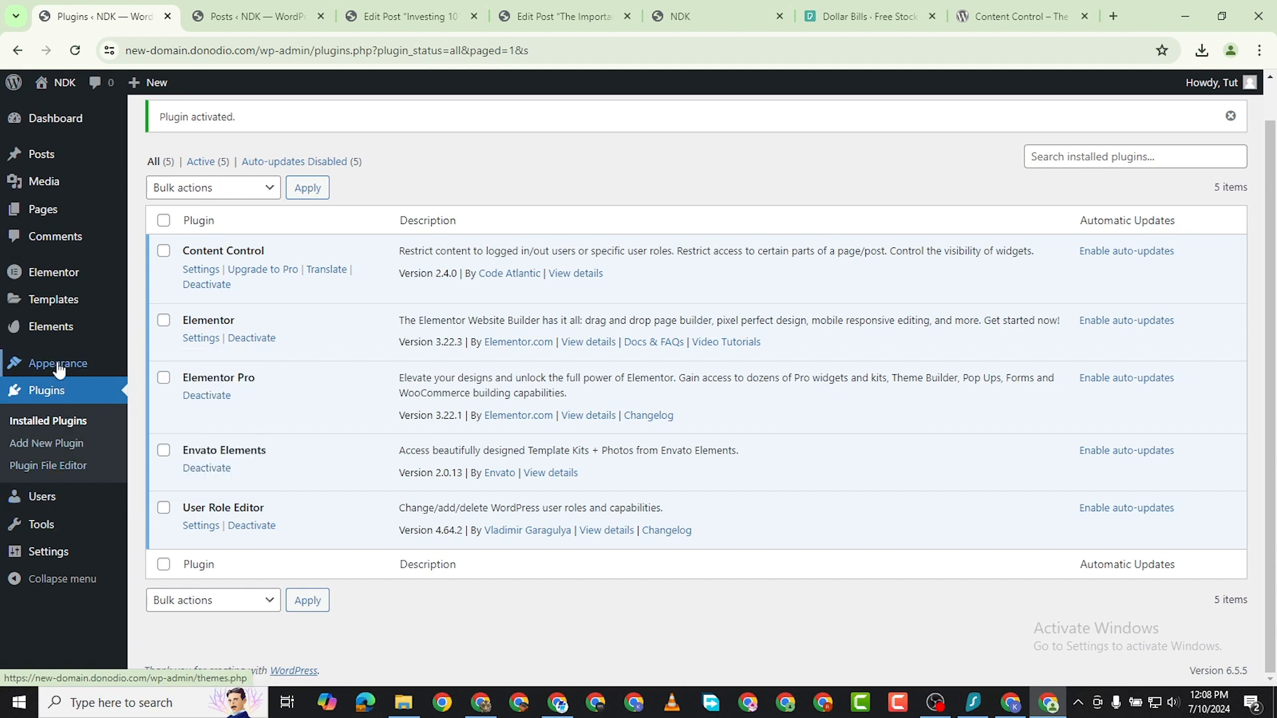
pyautogui.moveTo(64, 557)
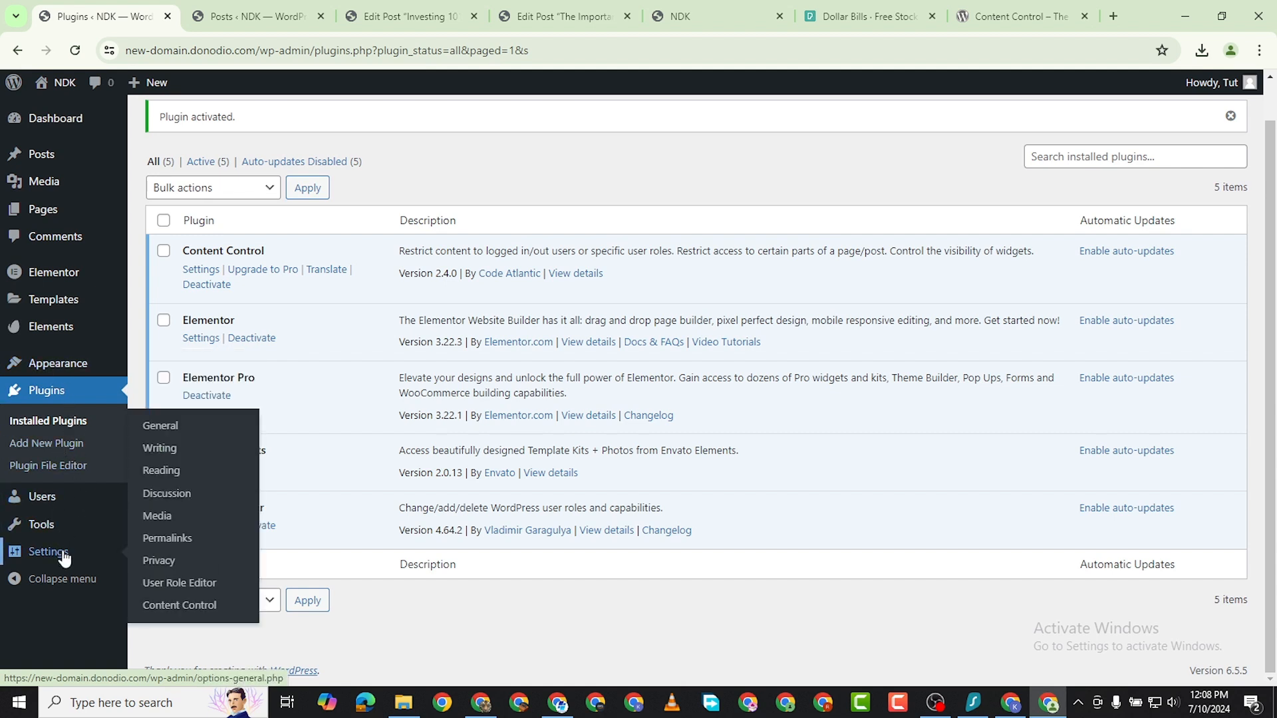
pyautogui.click(169, 612)
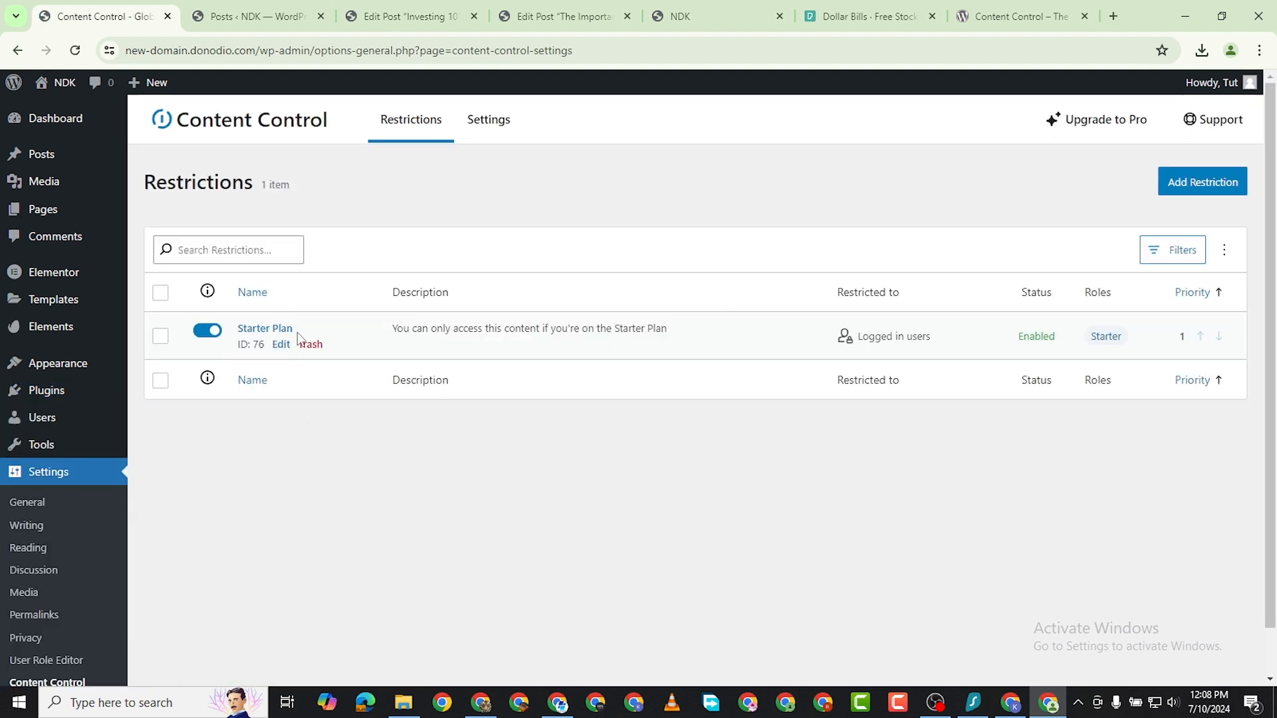
pyautogui.click(310, 344)
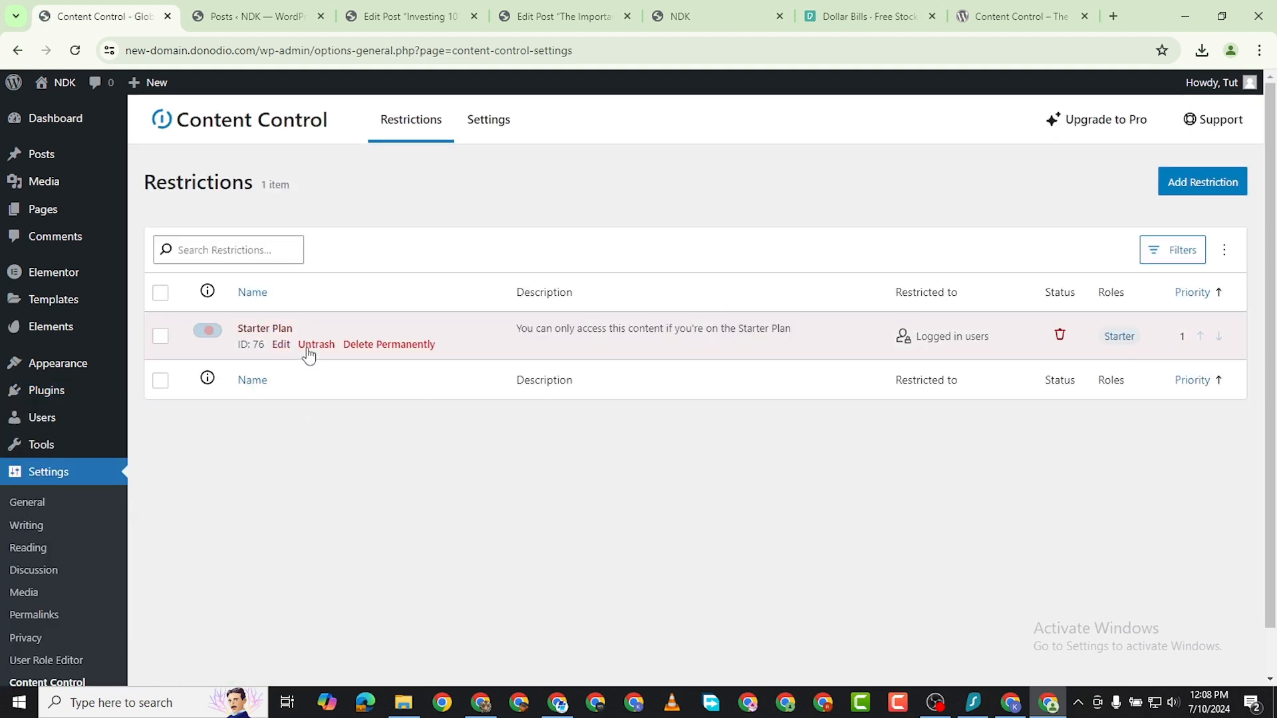
pyautogui.click(362, 345)
pyautogui.click(753, 416)
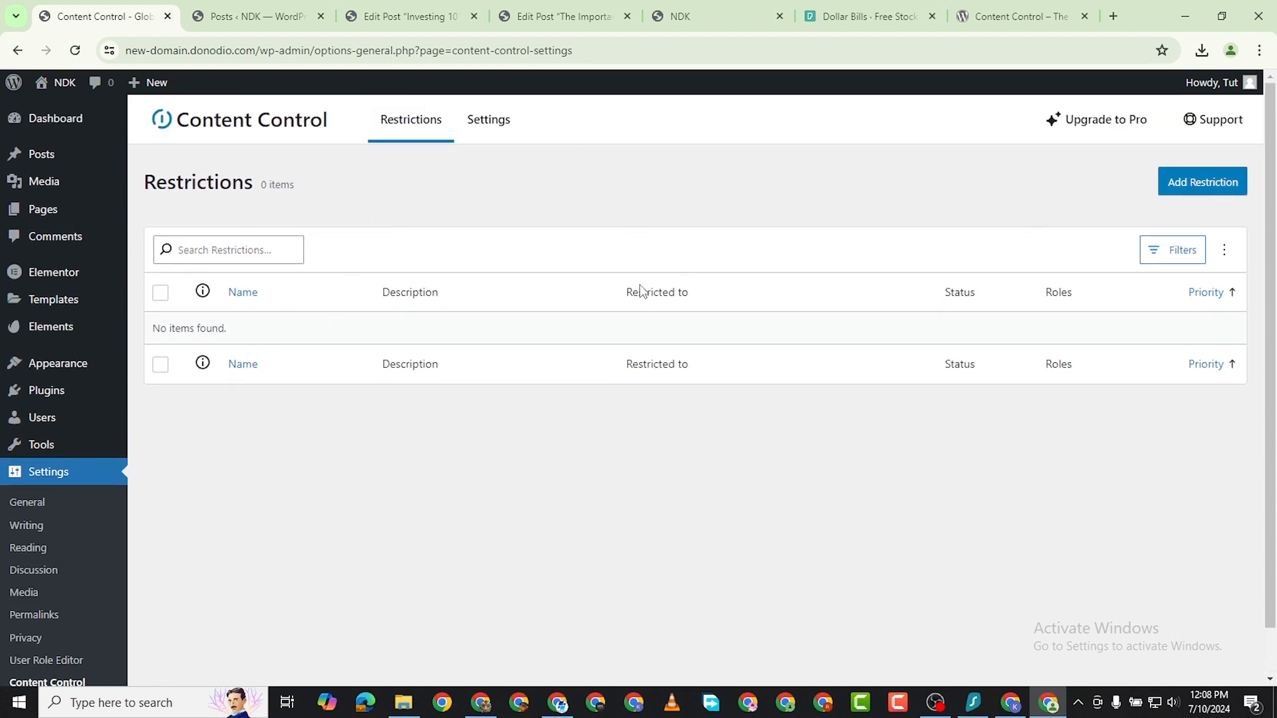
# Start a new content restriction and name it Starter.
pyautogui.click(1189, 182)
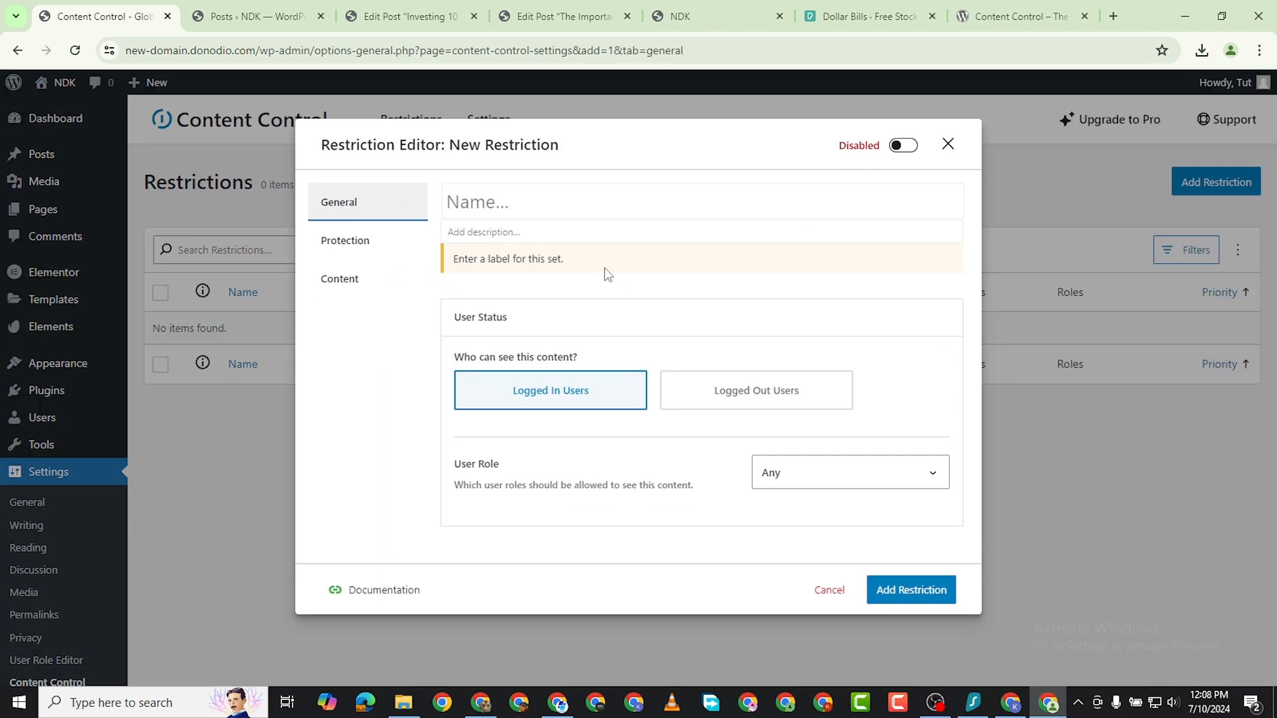
pyautogui.click(470, 205)
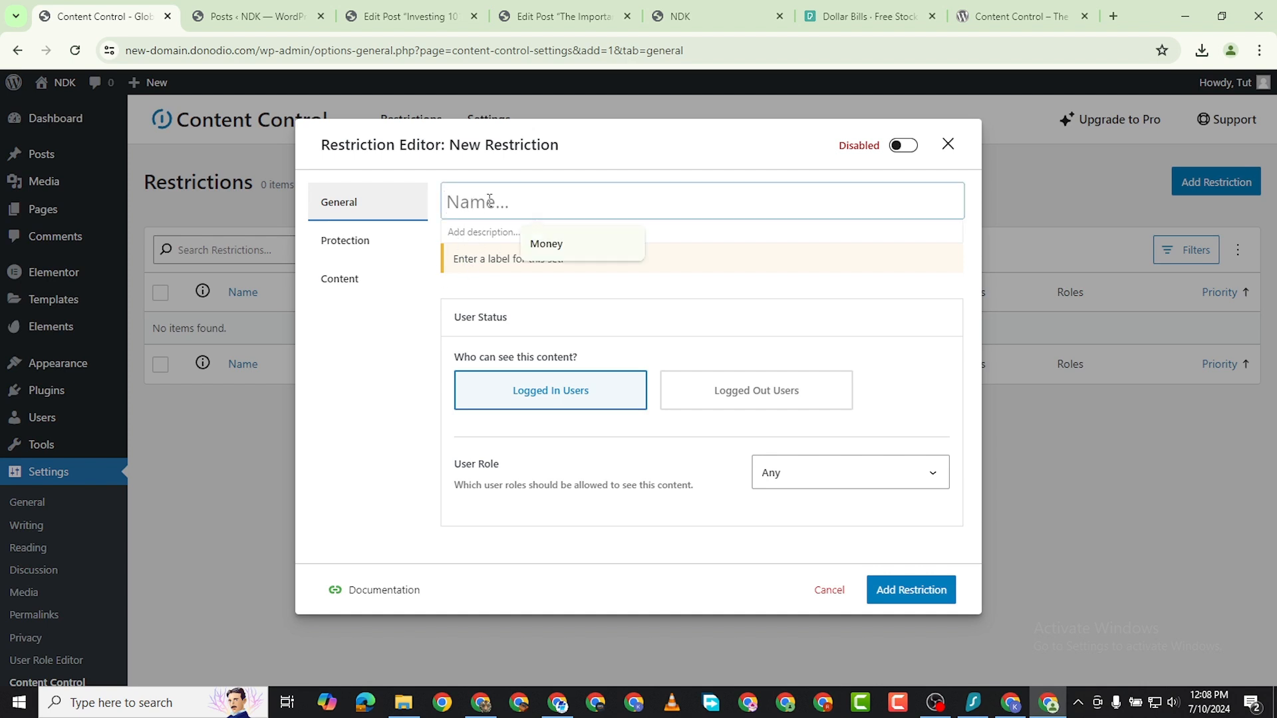
pyautogui.write('Stare')
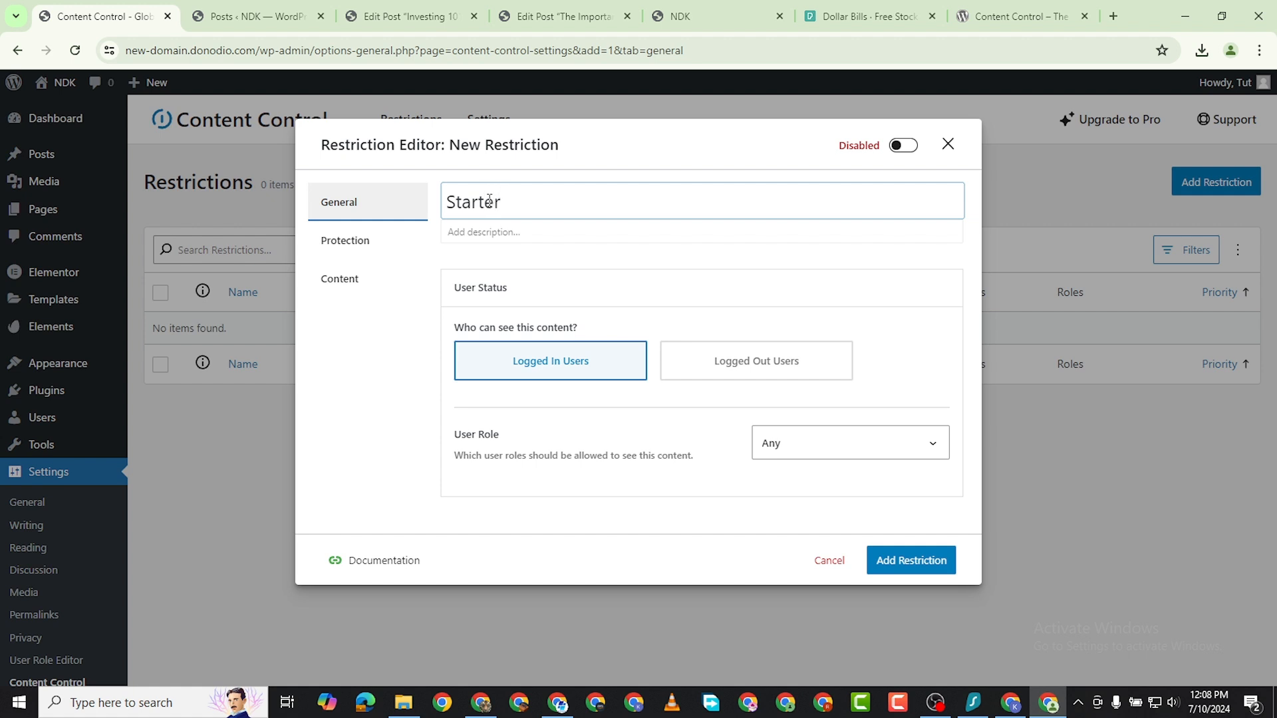
pyautogui.click(581, 294)
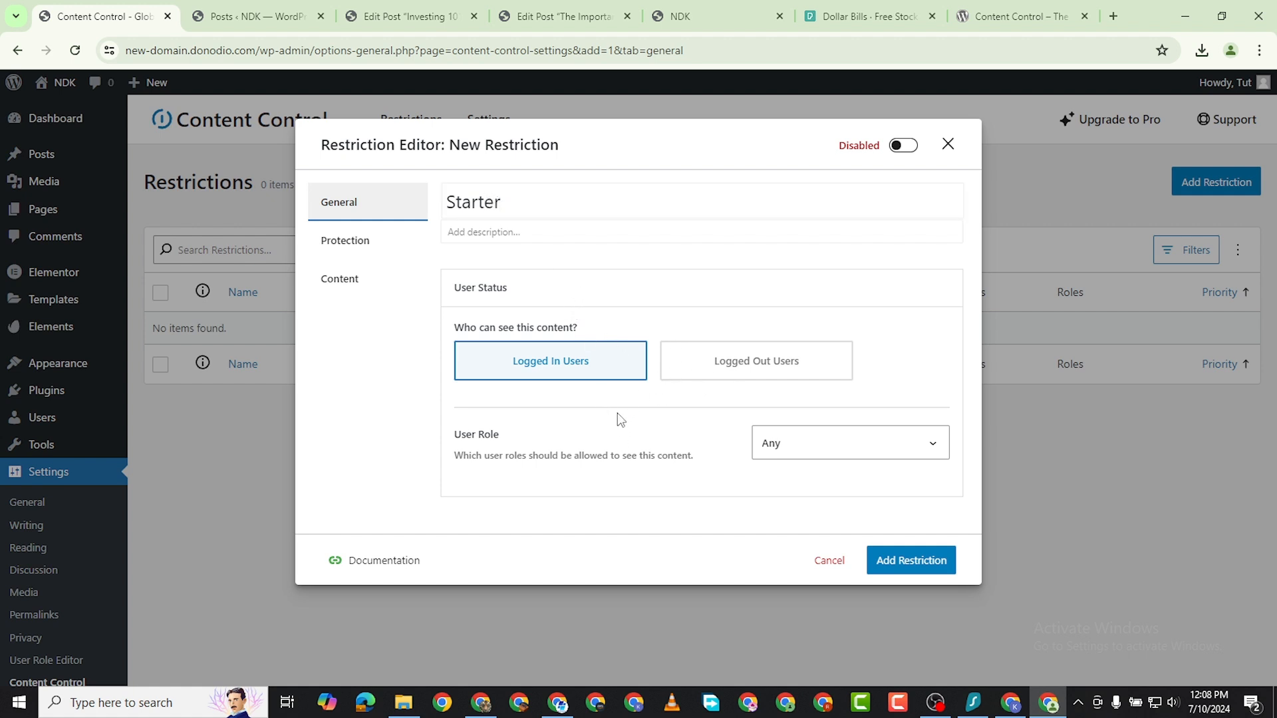
# Limit the Starter restriction to matching user roles and include only the Starter Plan role.
pyautogui.click(838, 446)
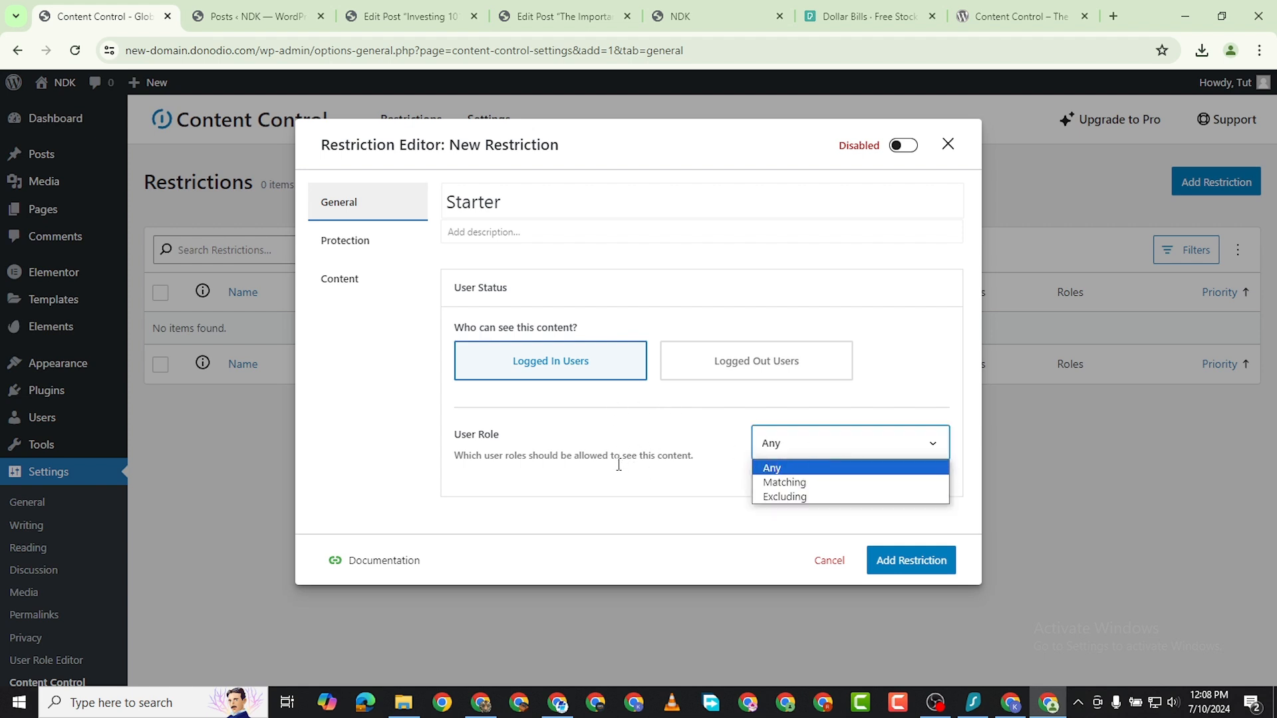
pyautogui.click(811, 488)
pyautogui.scroll(-2, 625, 516)
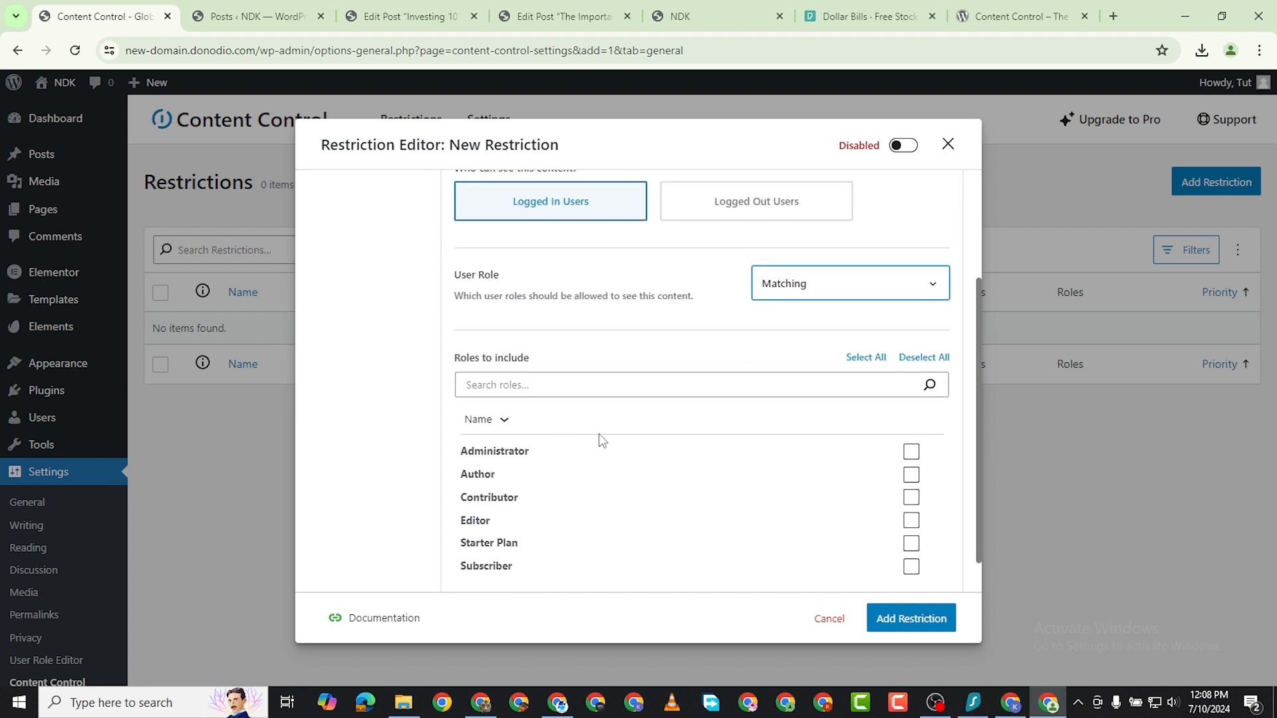
pyautogui.scroll(-1, 856, 456)
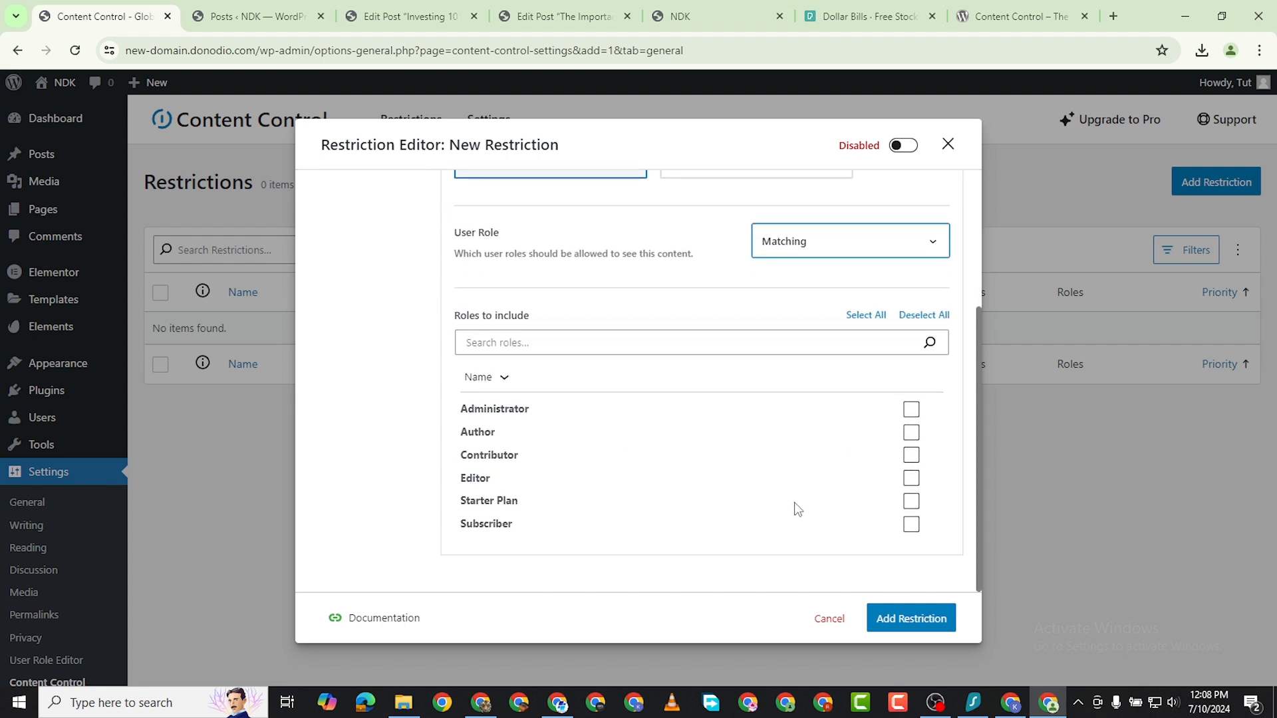
pyautogui.click(911, 501)
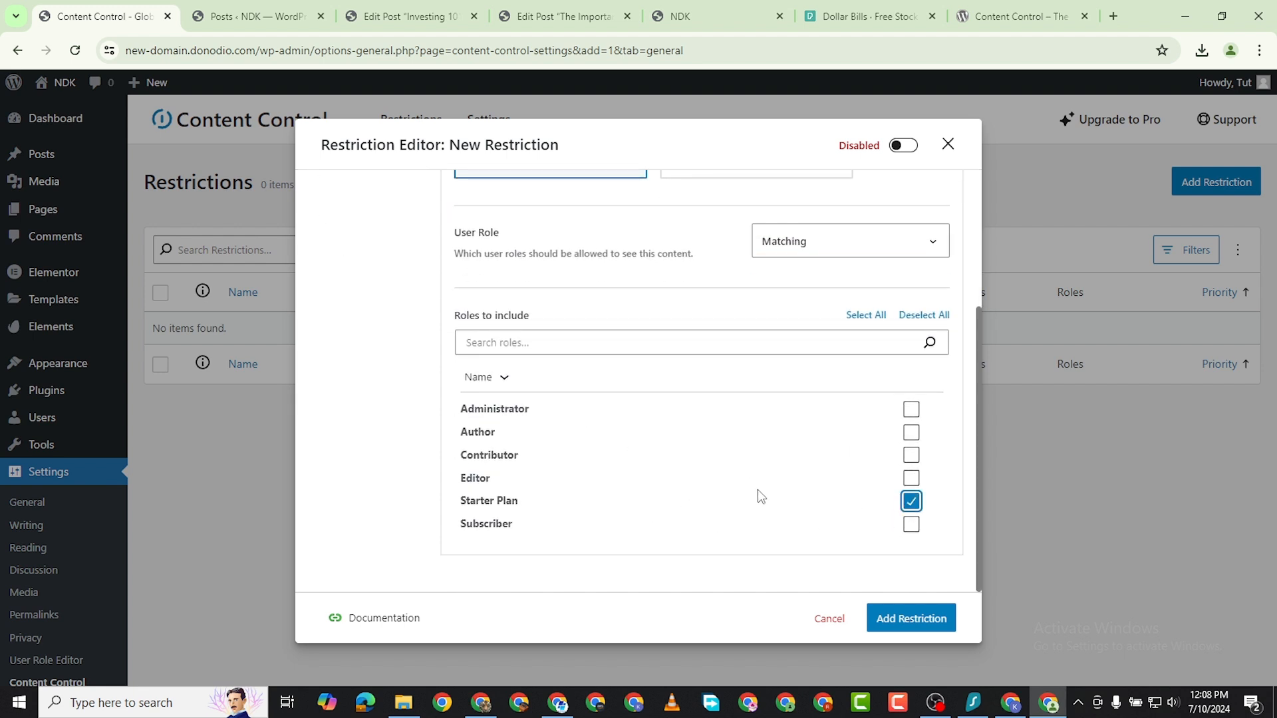
pyautogui.scroll(2, 789, 328)
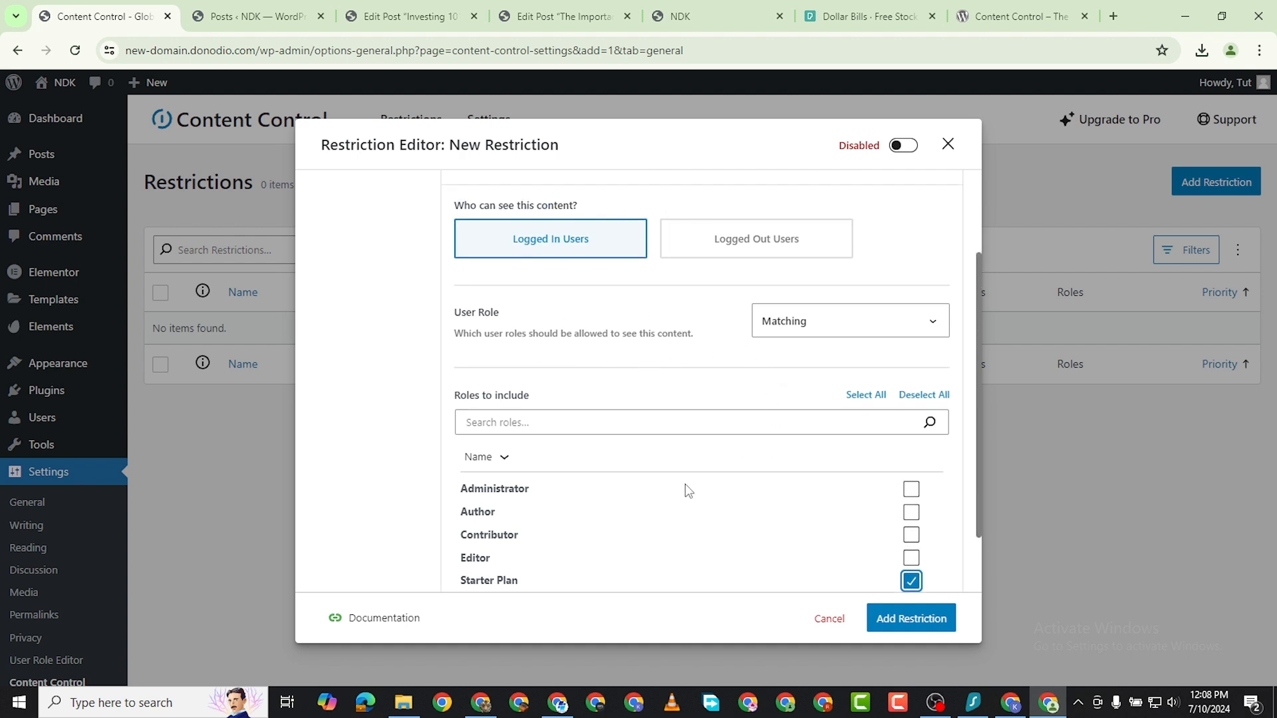
pyautogui.scroll(-2, 694, 391)
pyautogui.scroll(5, 690, 397)
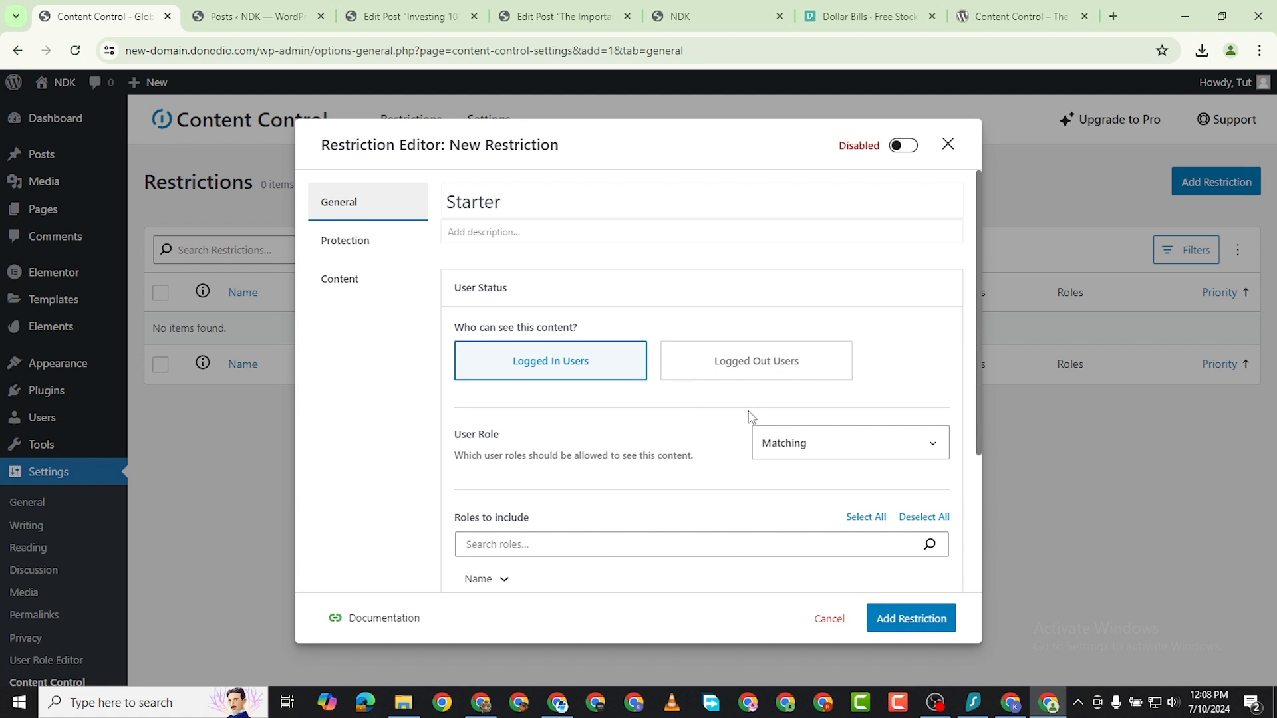
# Keep the content visible to logged-in users and add the Starter restriction.
pyautogui.click(757, 362)
pyautogui.click(584, 379)
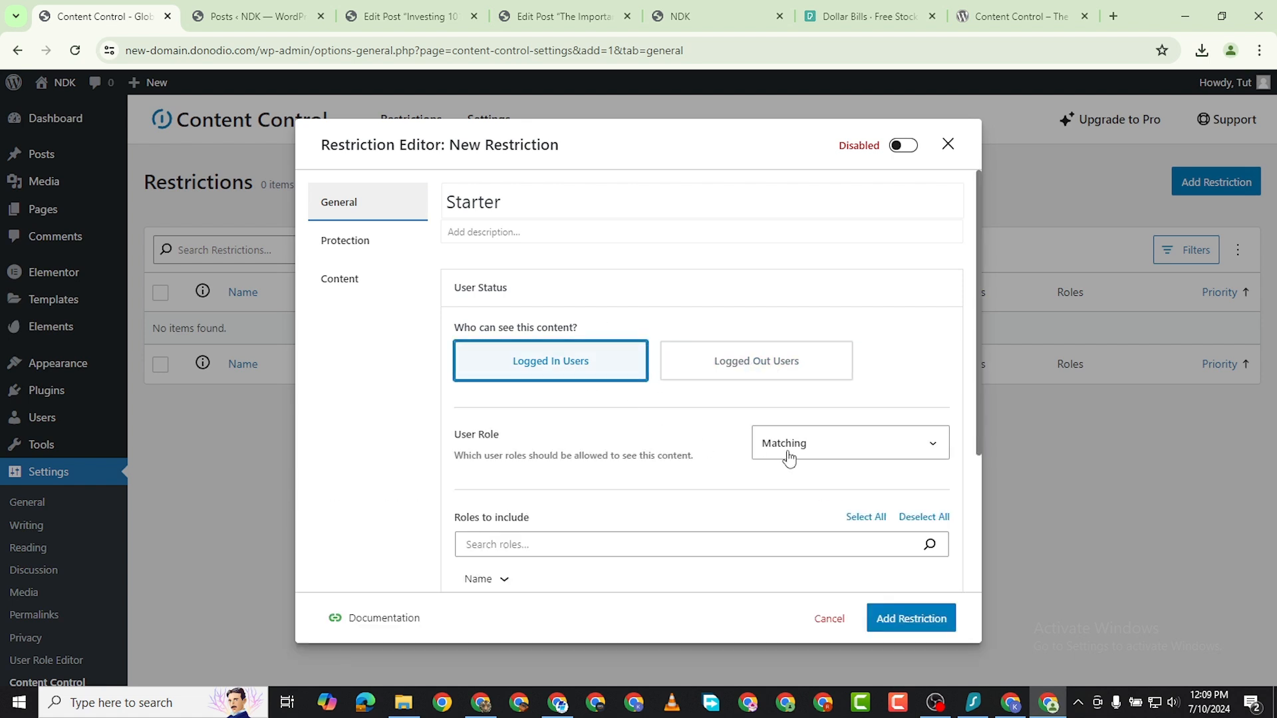
pyautogui.scroll(-3, 818, 421)
pyautogui.scroll(-1, 797, 415)
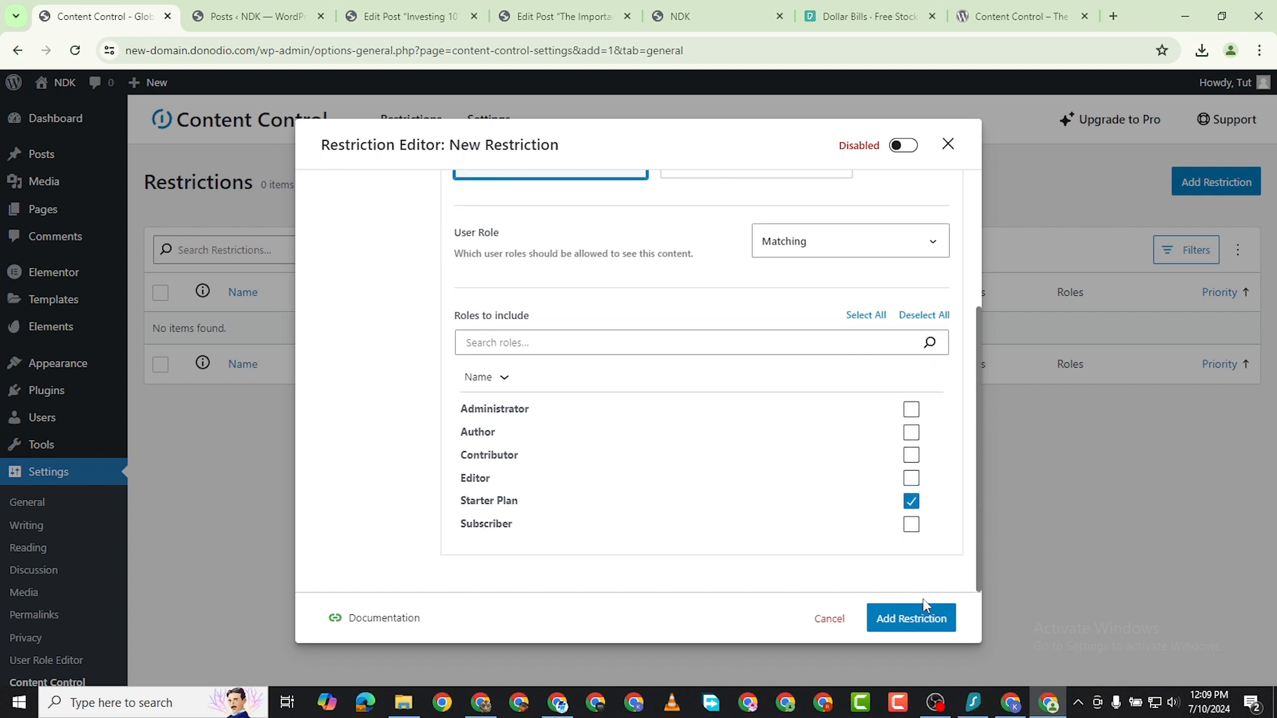
pyautogui.click(906, 619)
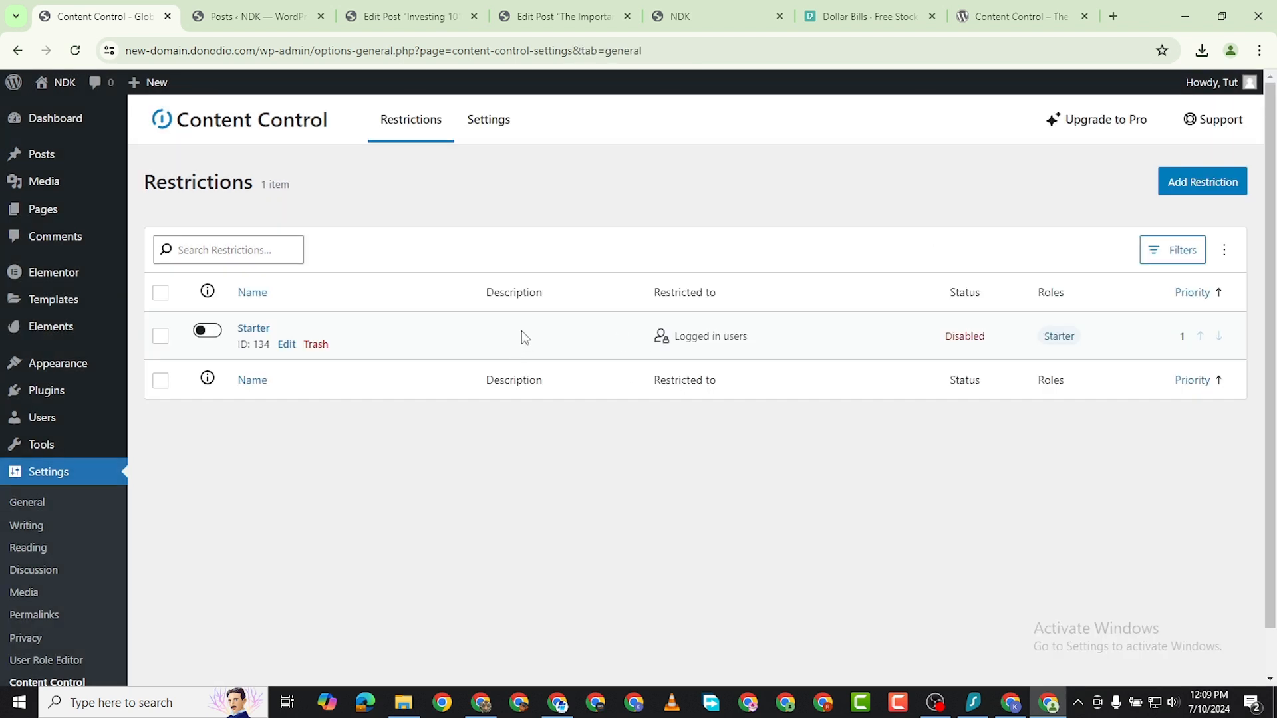
# Open the Starter restriction for editing and set its protection to redirect users without access to a custom URL.
pyautogui.click(286, 344)
pyautogui.click(359, 246)
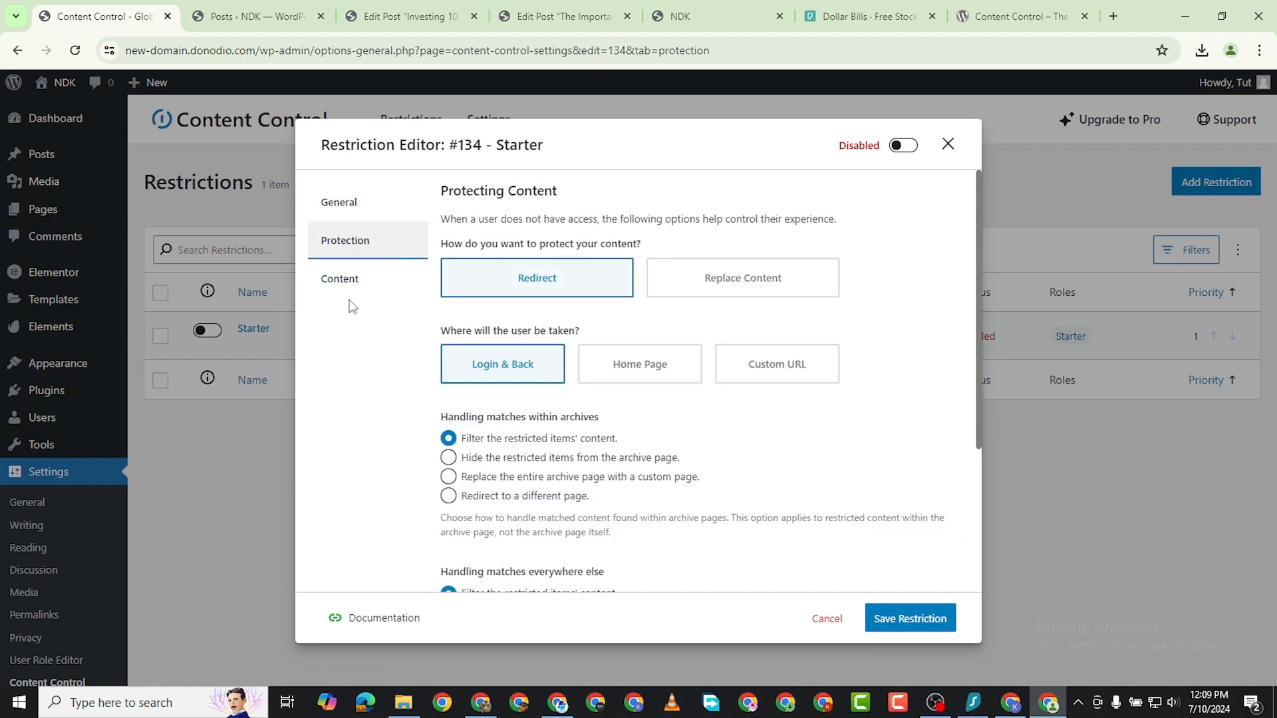
pyautogui.click(336, 207)
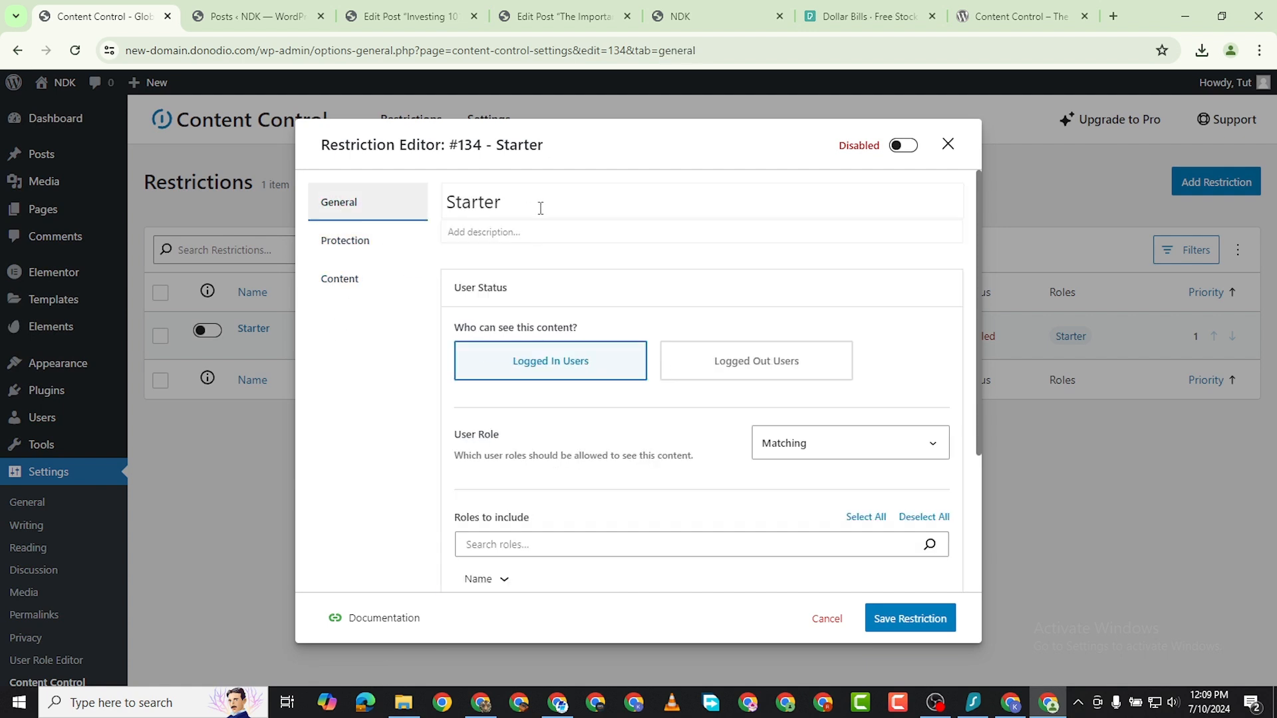
pyautogui.click(490, 230)
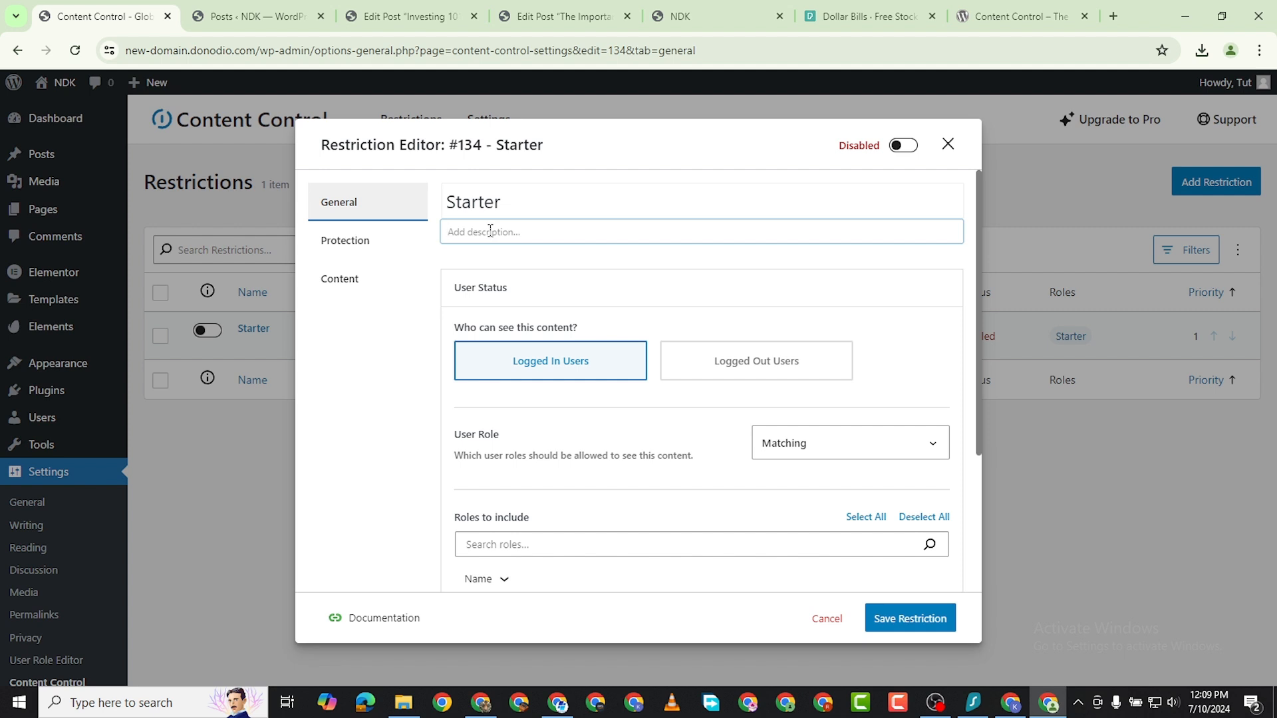
pyautogui.click(370, 247)
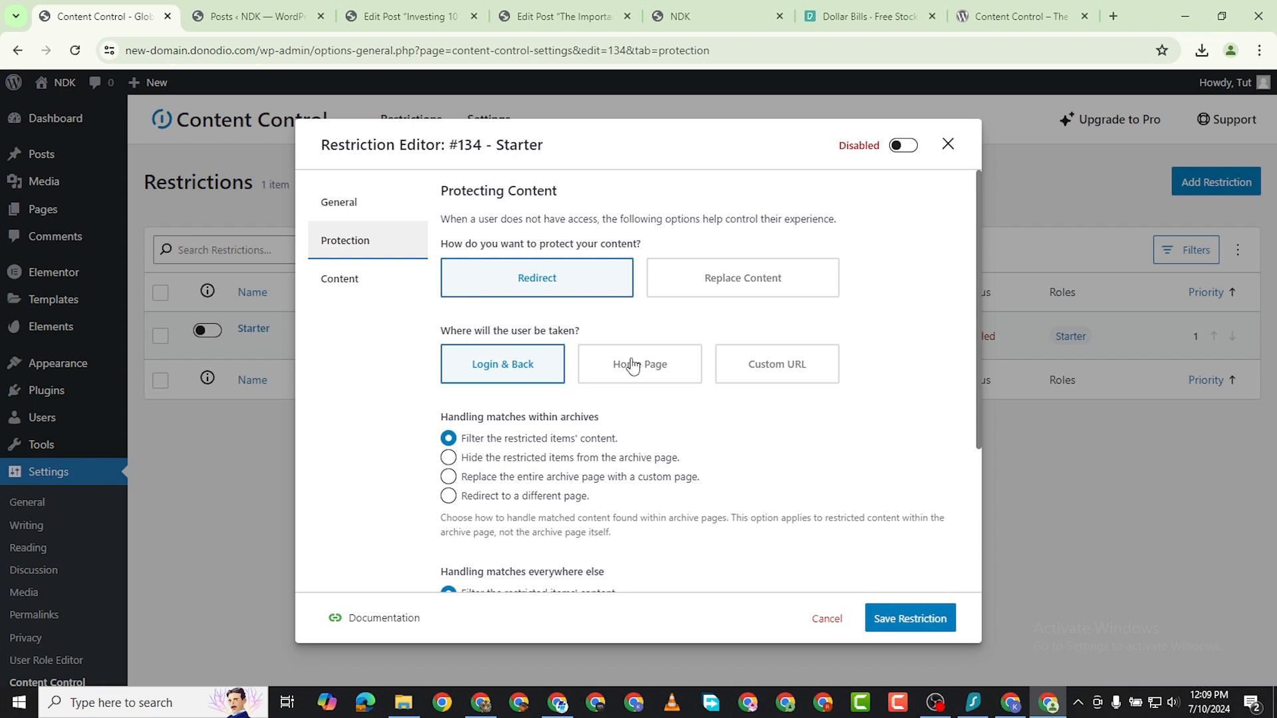
pyautogui.scroll(-3, 648, 386)
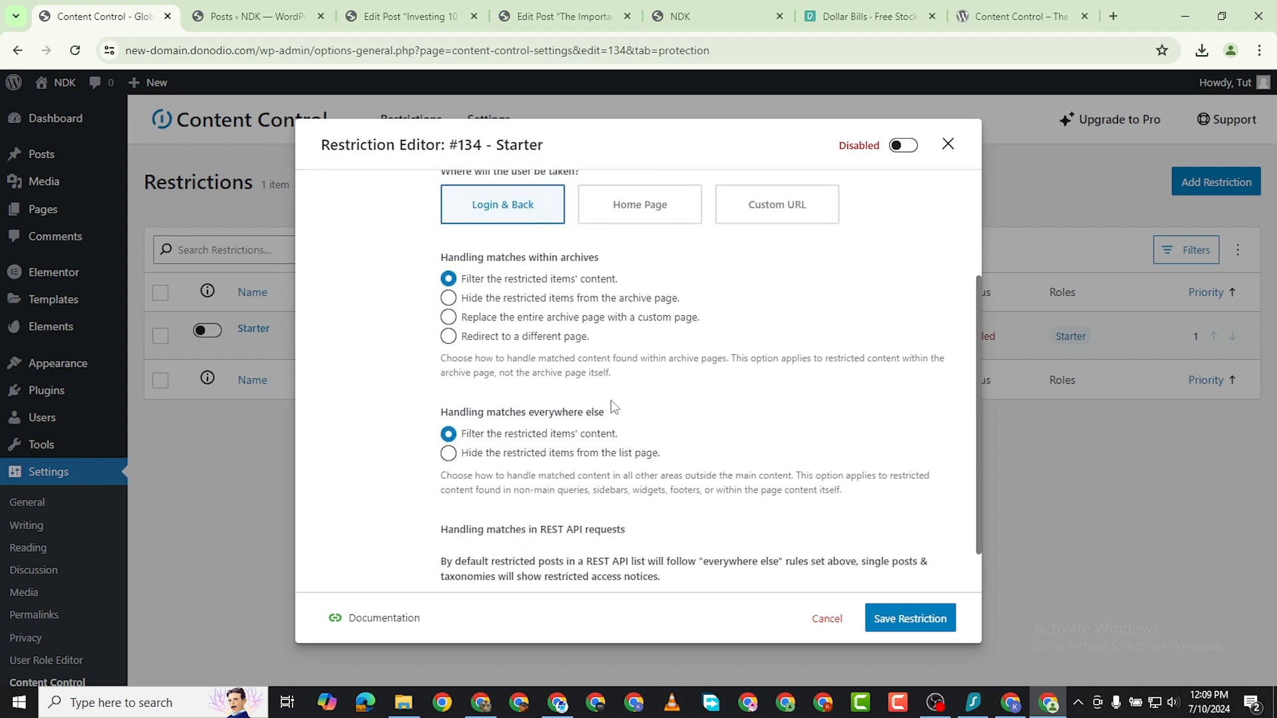
pyautogui.scroll(3, 614, 407)
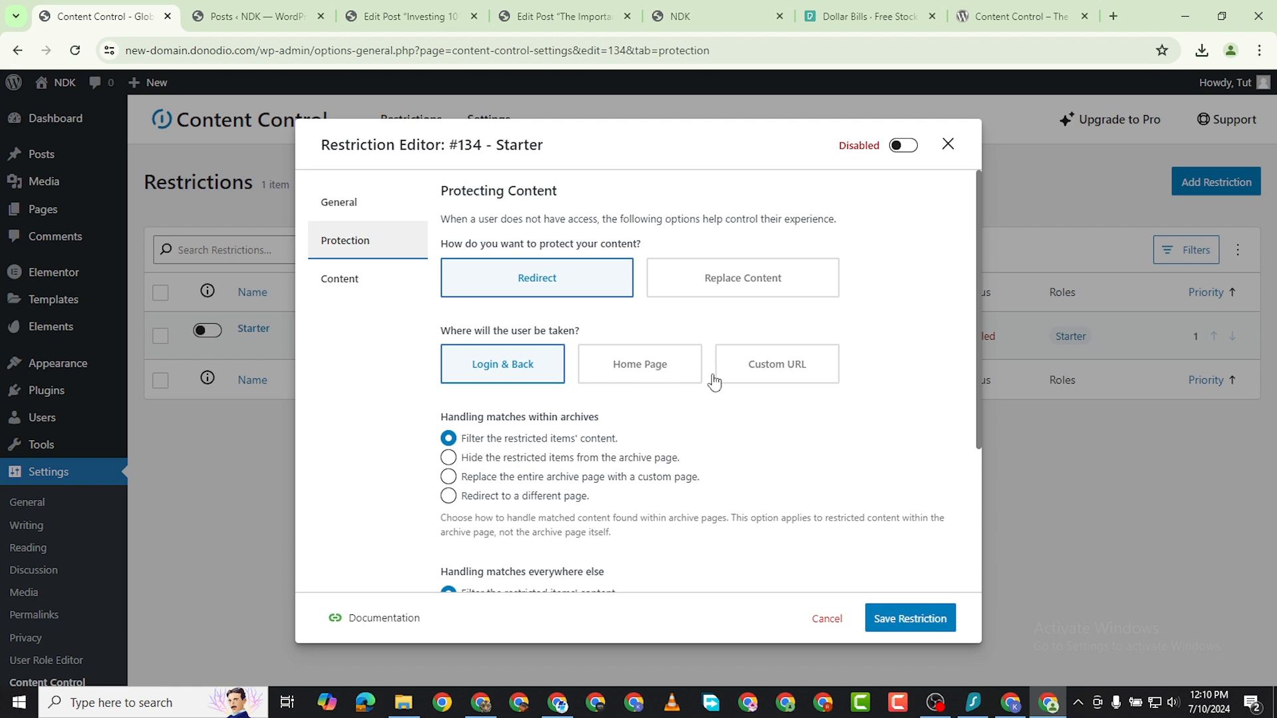
pyautogui.click(768, 366)
pyautogui.click(572, 442)
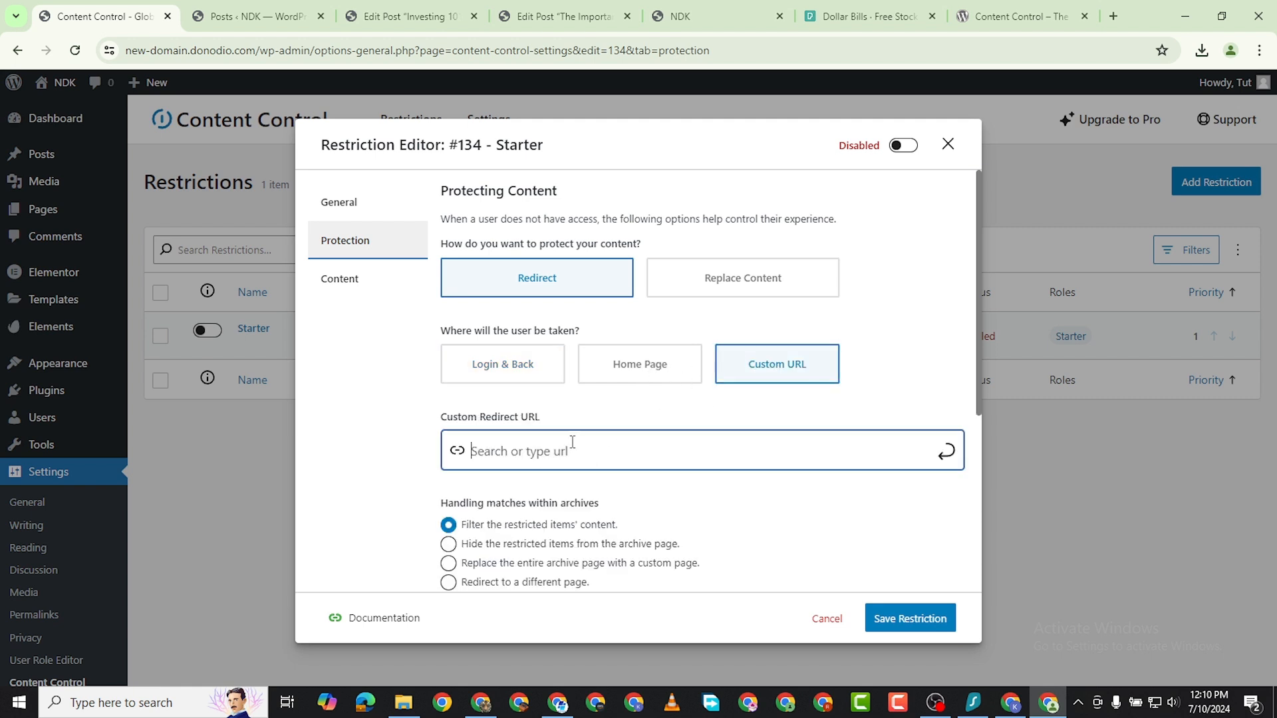
pyautogui.scroll(-2, 692, 452)
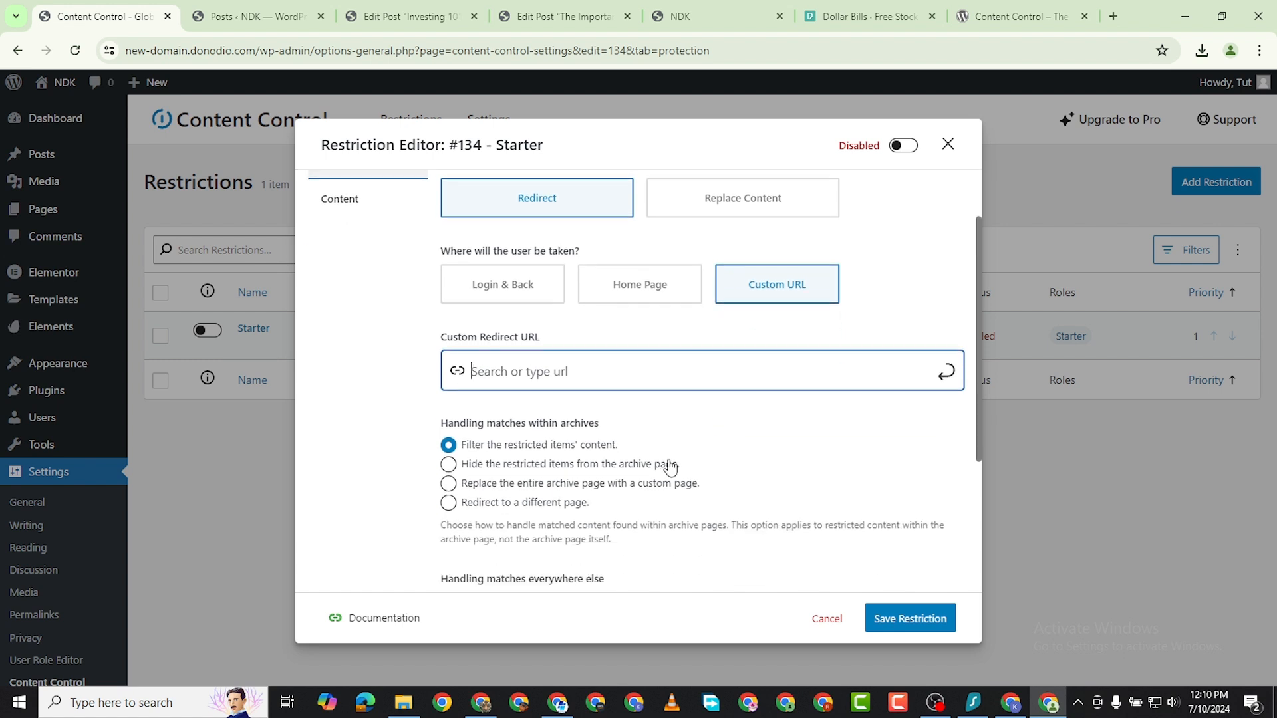
pyautogui.scroll(-2, 619, 436)
pyautogui.scroll(3, 655, 441)
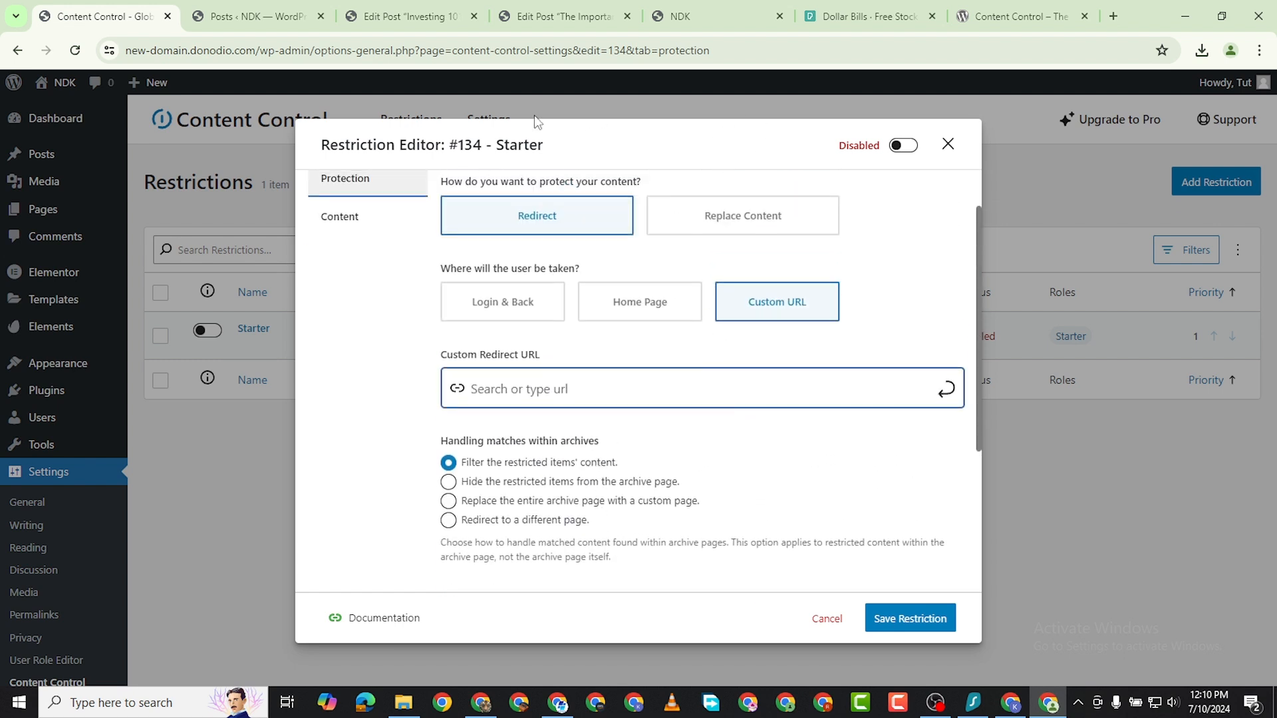
# Create a new page titled Subscribe in the site's admin and publish it.
pyautogui.click(219, 15)
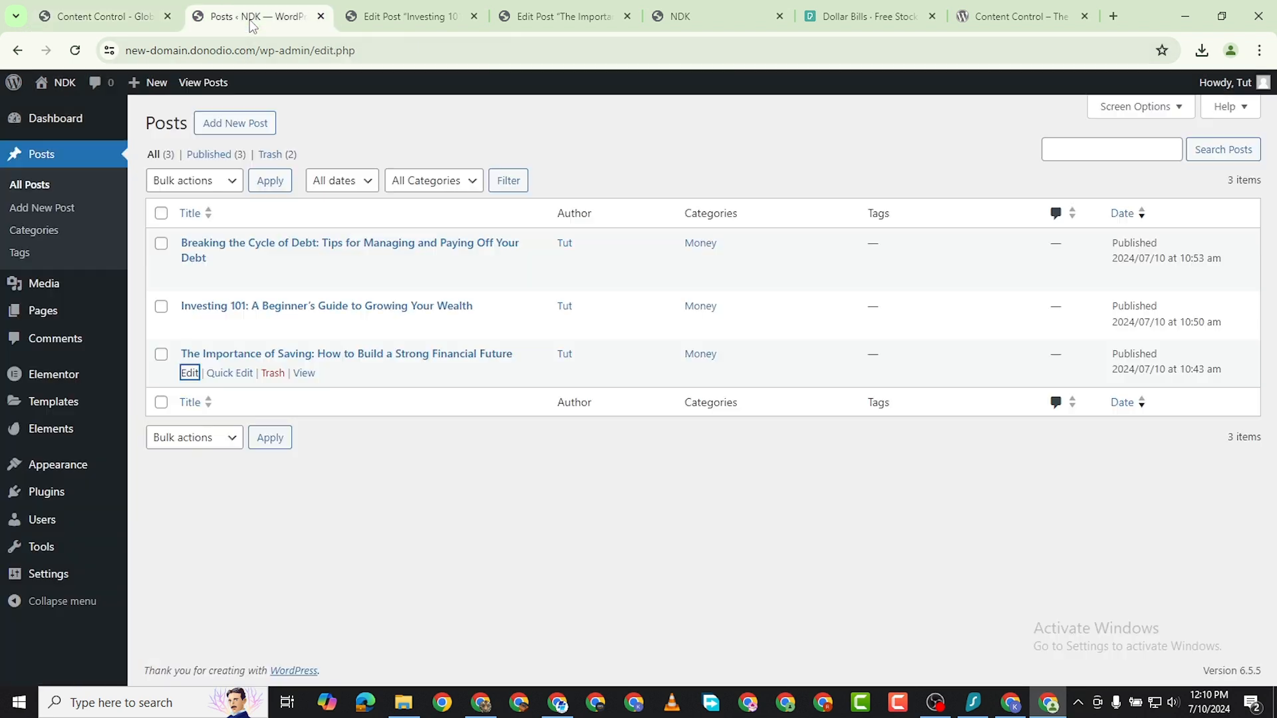
pyautogui.moveTo(57, 314)
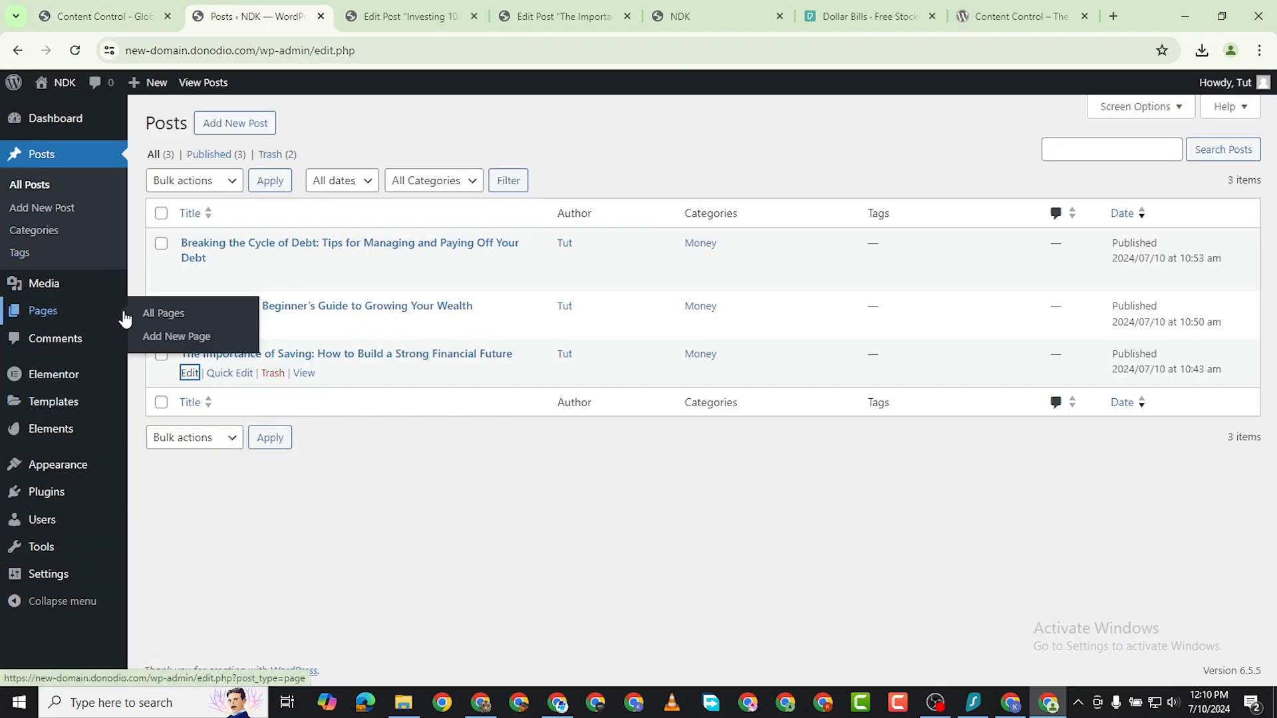
pyautogui.click(149, 313)
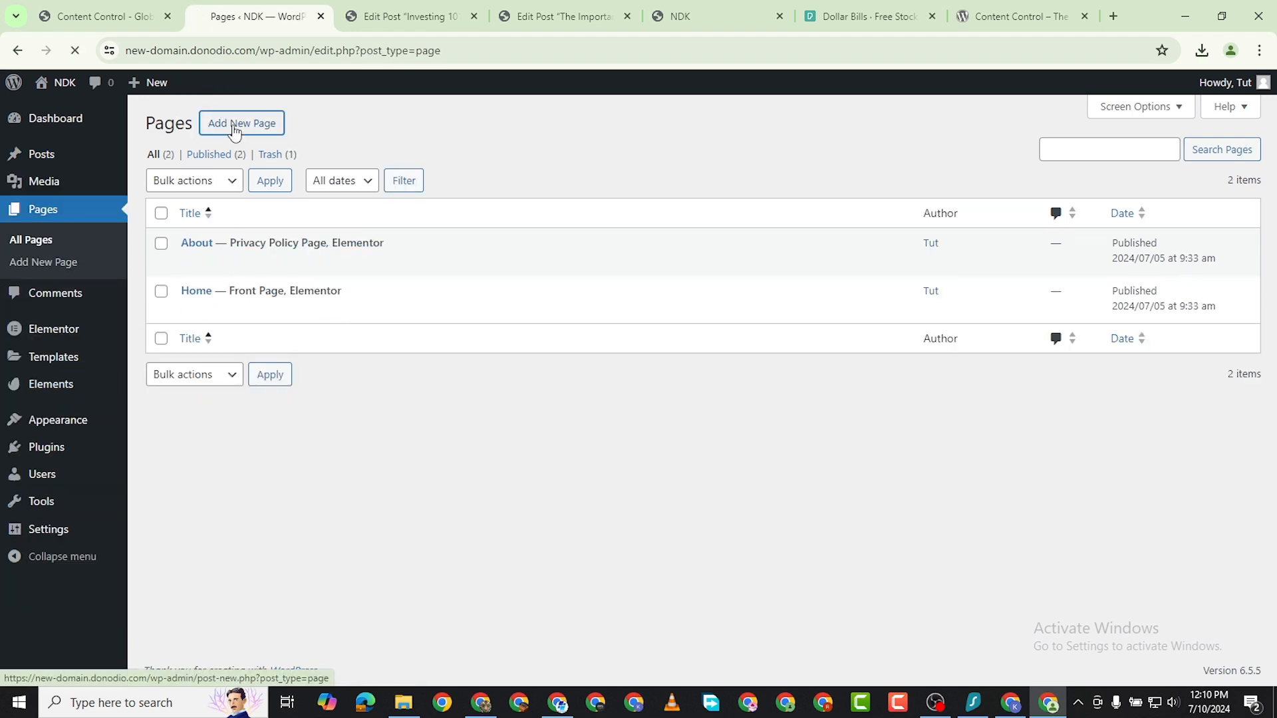
pyautogui.click(623, 201)
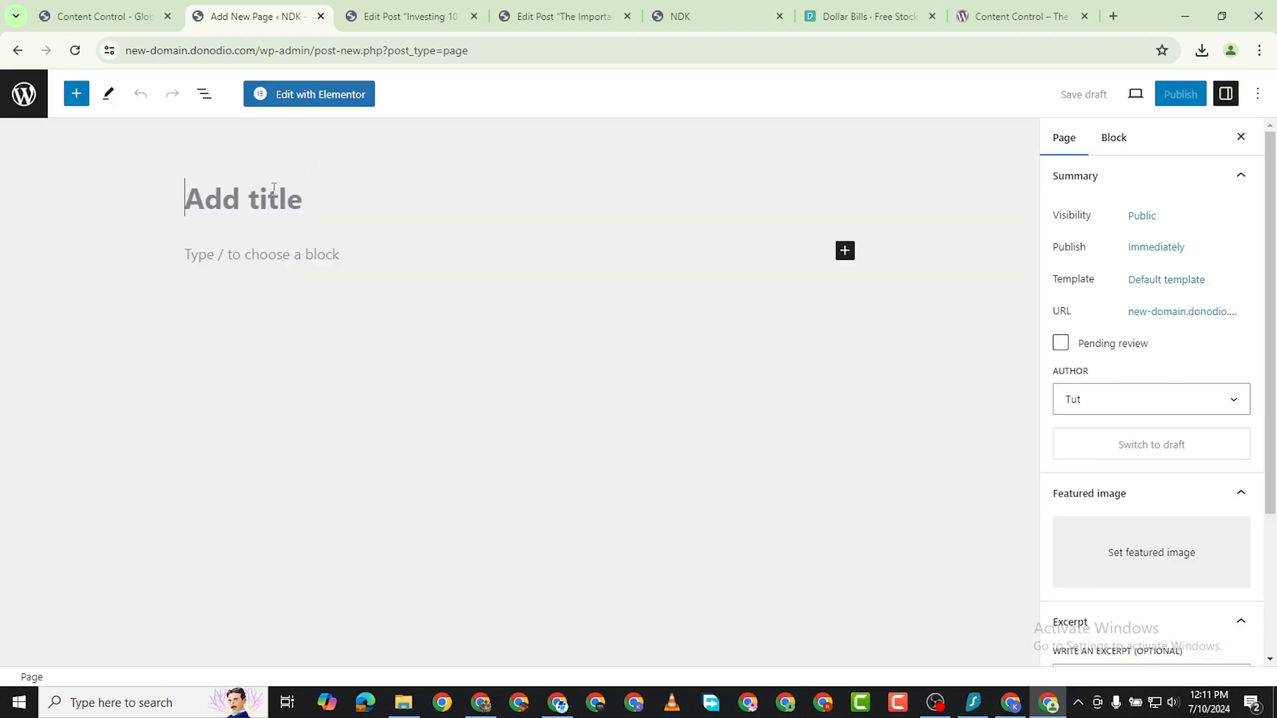
pyautogui.write('Sub')
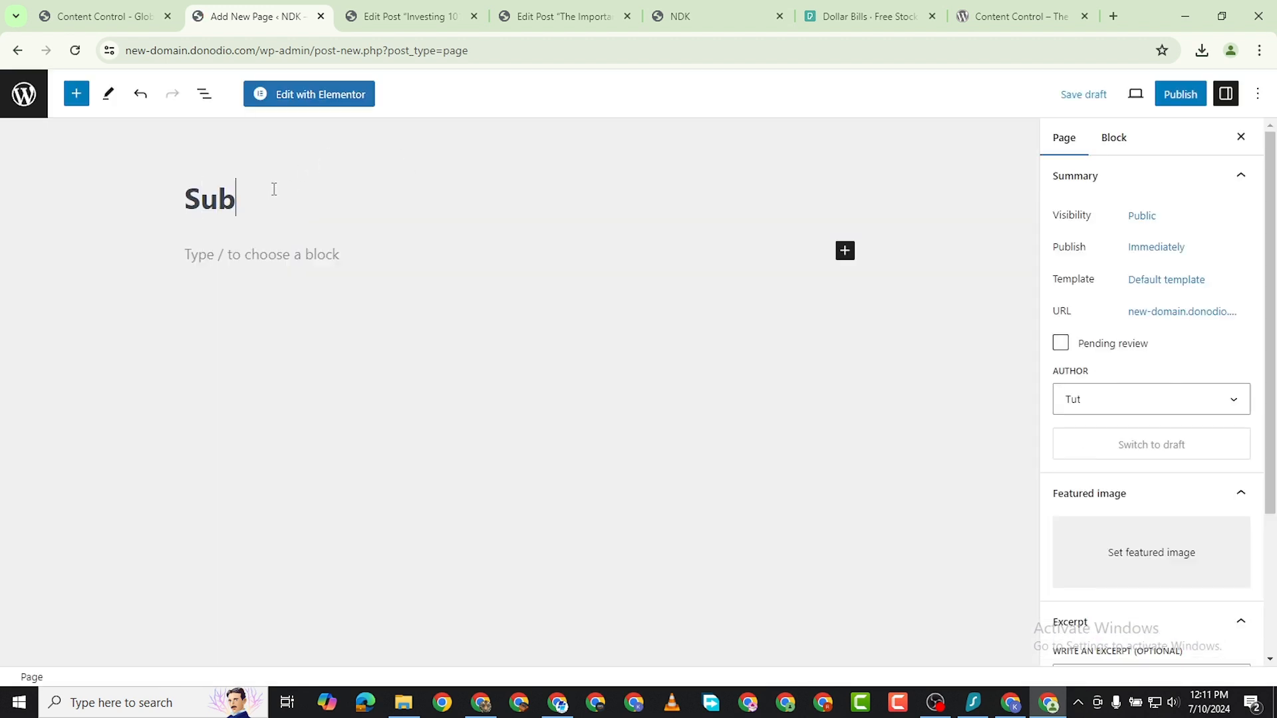
pyautogui.write('scribe')
pyautogui.click(1183, 95)
pyautogui.click(1099, 106)
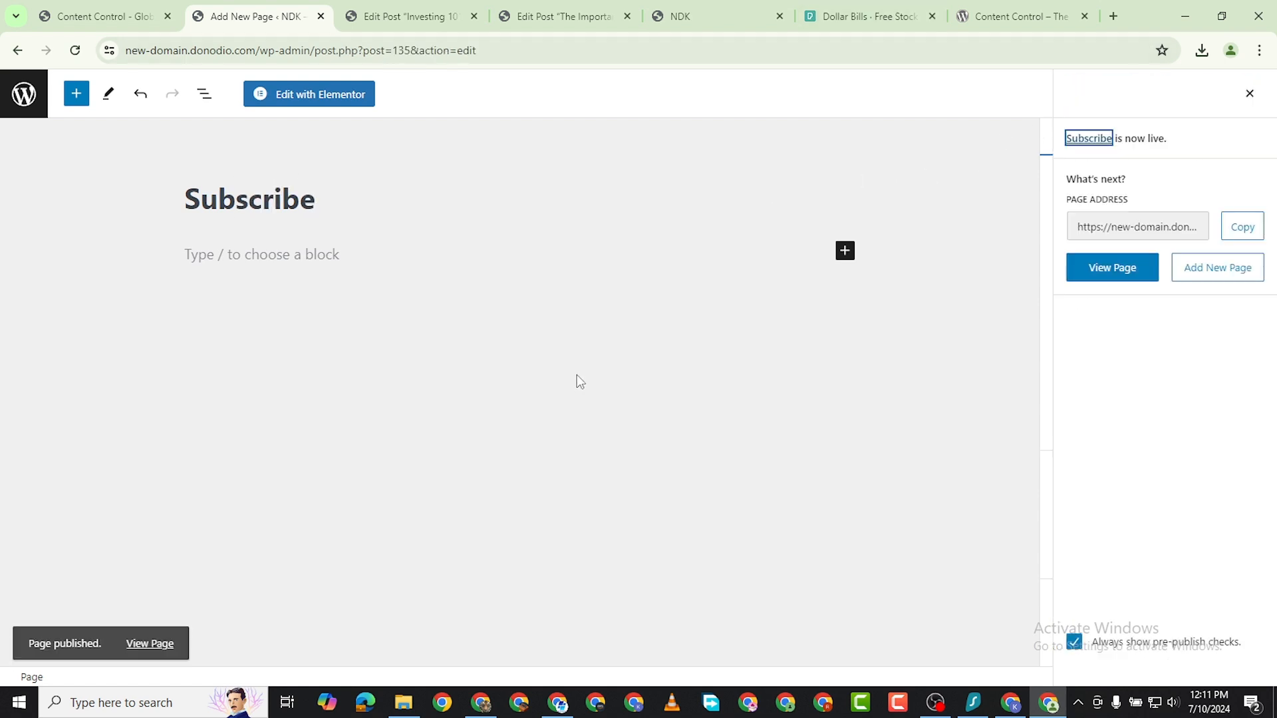
# View the published Subscribe page in a new tab and copy its web address.
pyautogui.rightClick(168, 650)
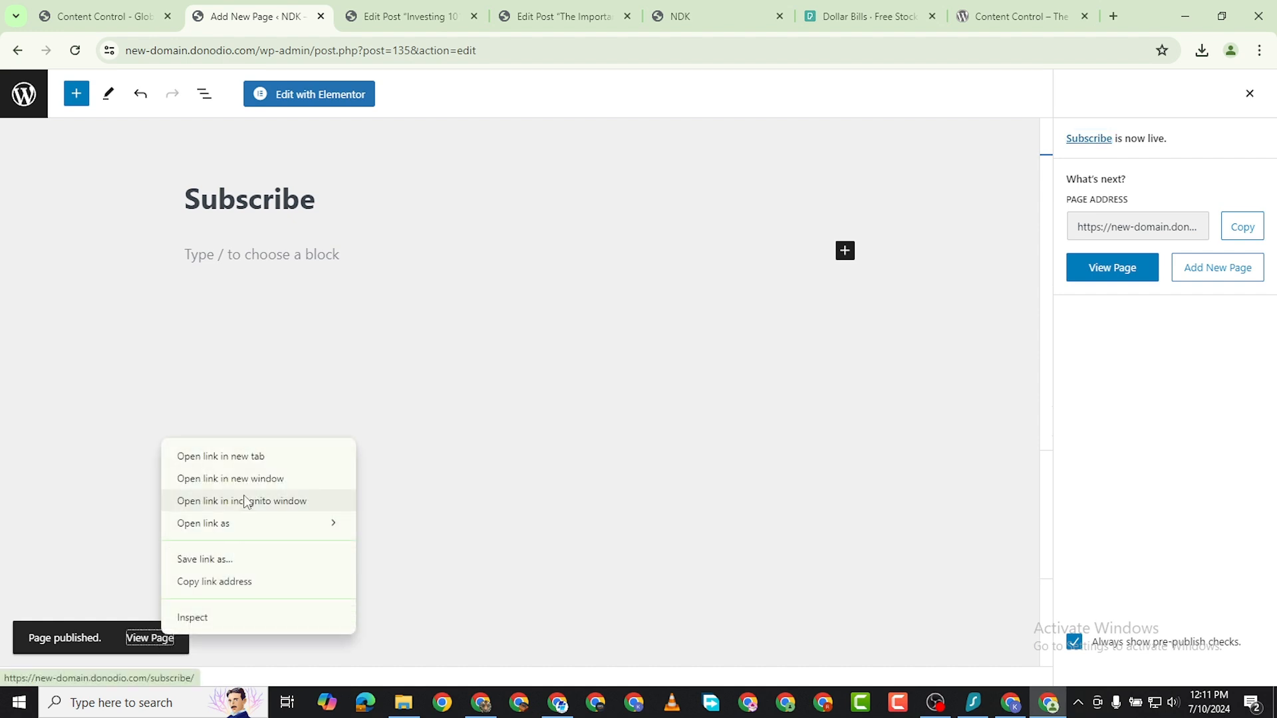
pyautogui.click(250, 456)
pyautogui.click(336, 17)
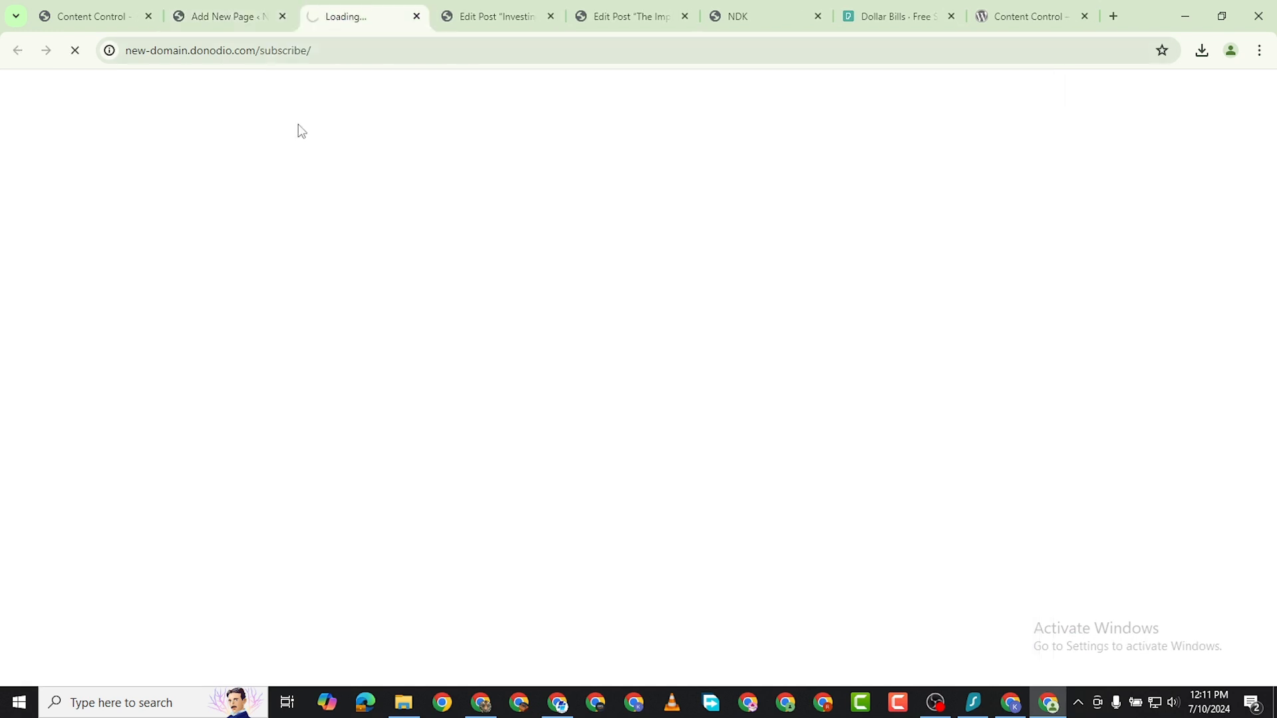
pyautogui.click(285, 51)
pyautogui.rightClick(289, 58)
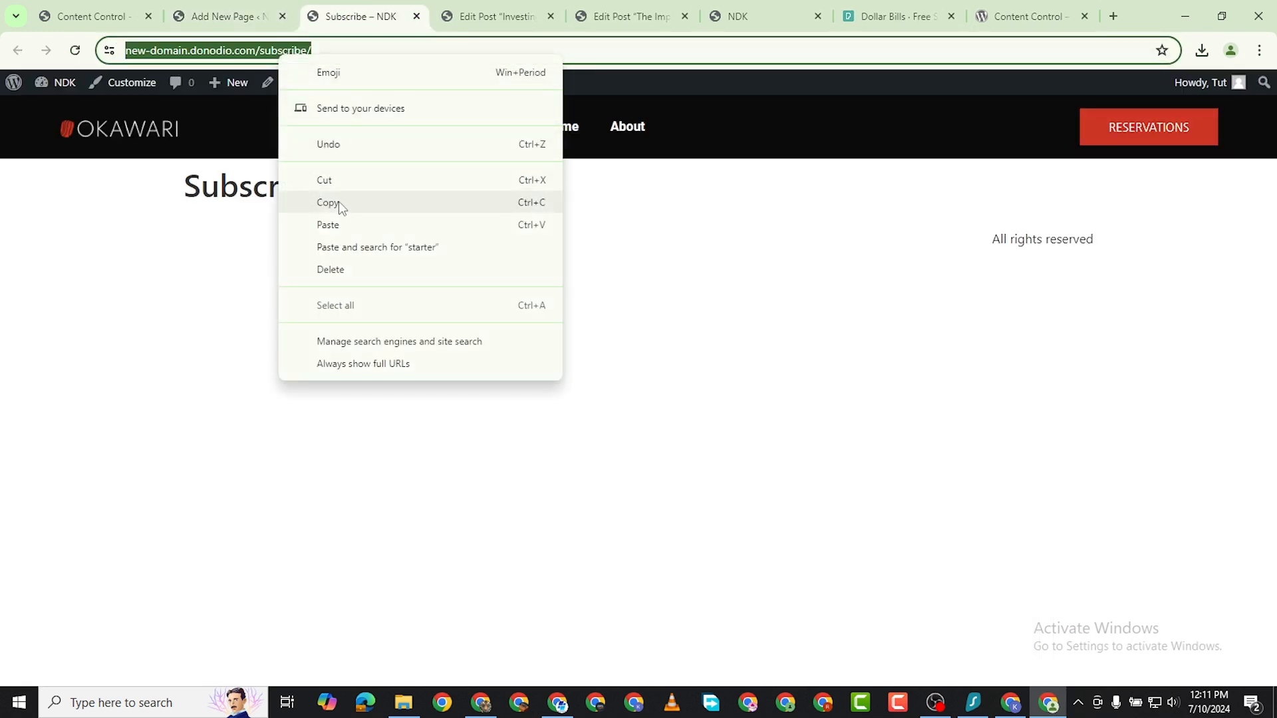
pyautogui.click(338, 202)
pyautogui.click(100, 16)
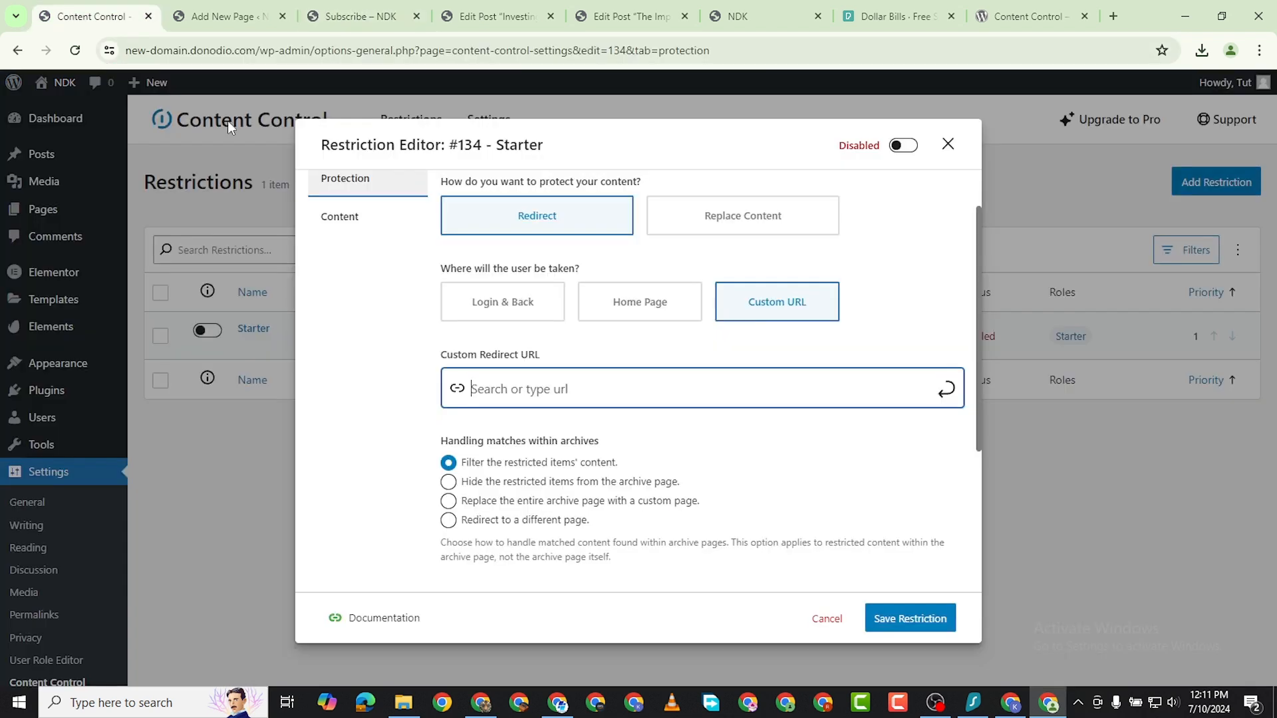
pyautogui.rightClick(513, 386)
pyautogui.click(532, 203)
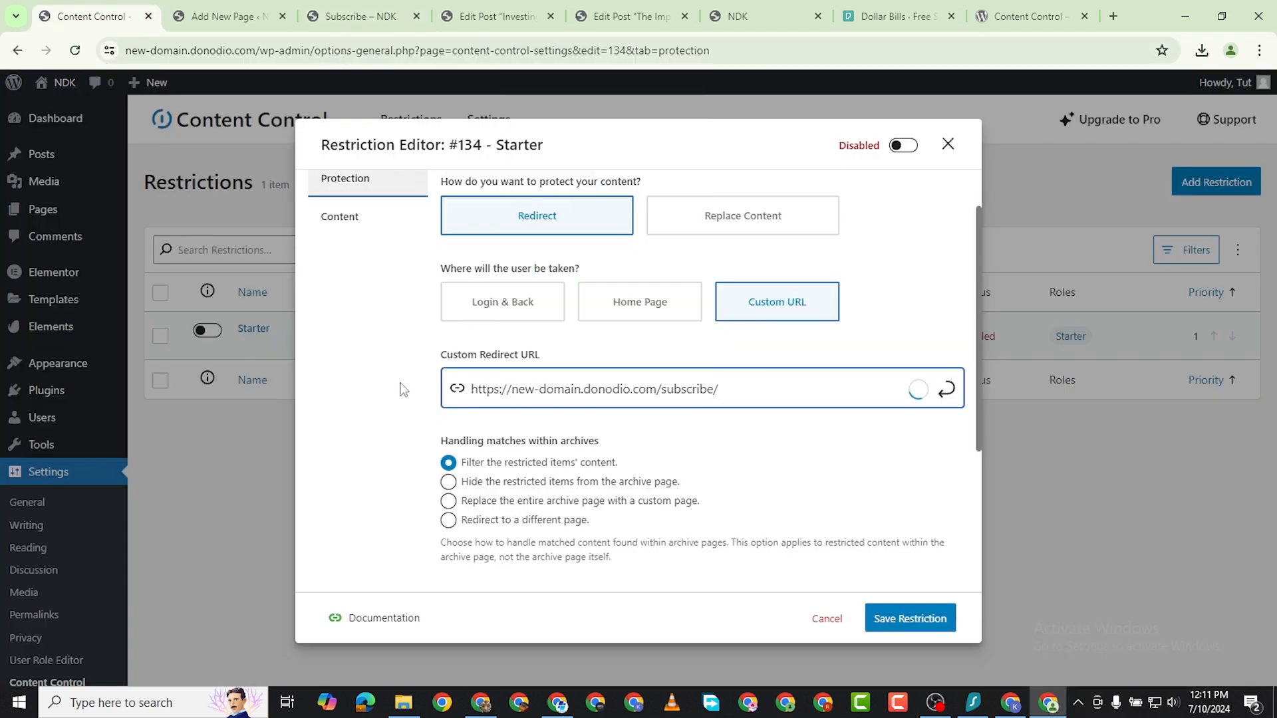
pyautogui.press('Return')
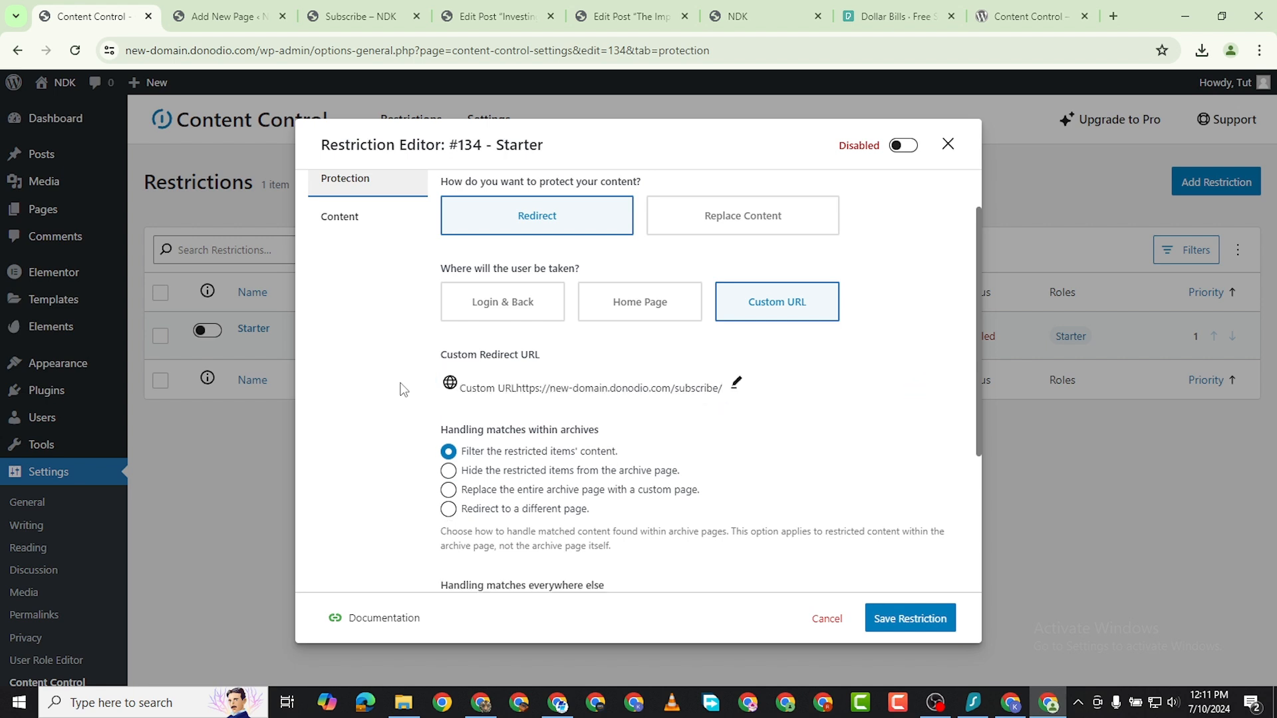
pyautogui.scroll(-3, 609, 439)
pyautogui.scroll(2, 665, 280)
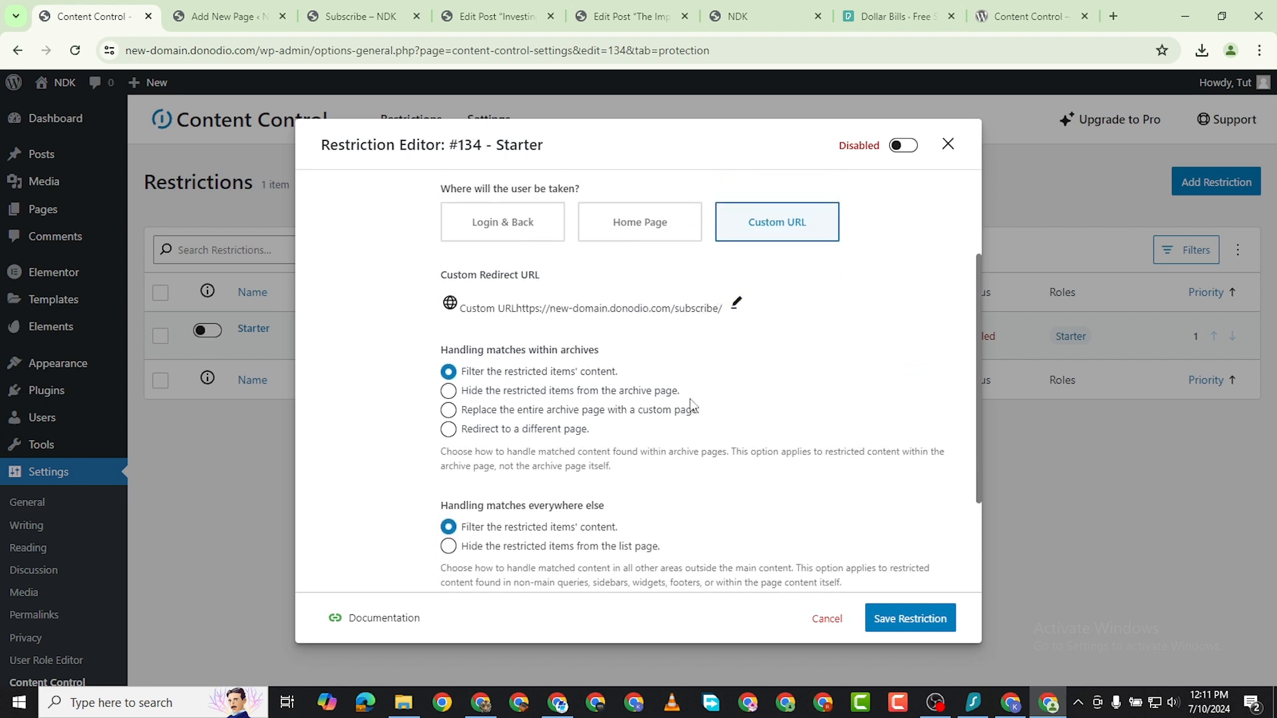
pyautogui.scroll(-2, 610, 507)
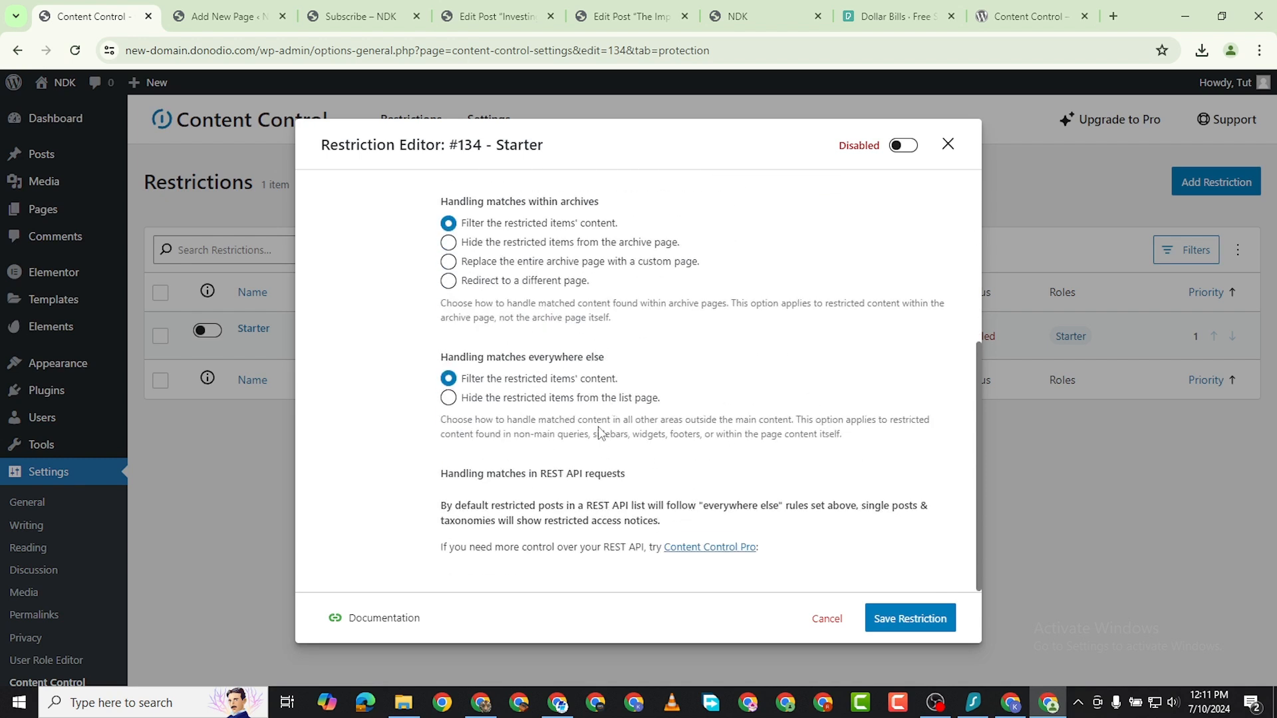
pyautogui.click(886, 620)
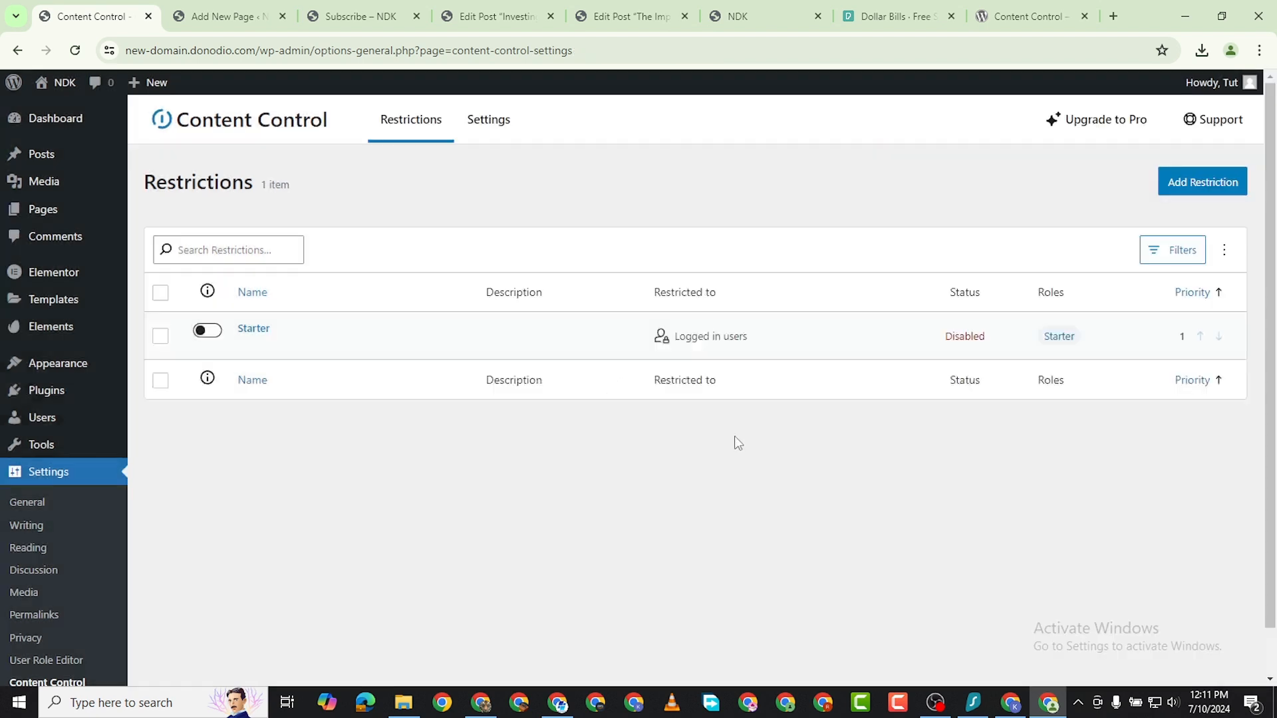
# Reopen the Starter restriction for editing and add an empty rule to its content conditions.
pyautogui.click(286, 393)
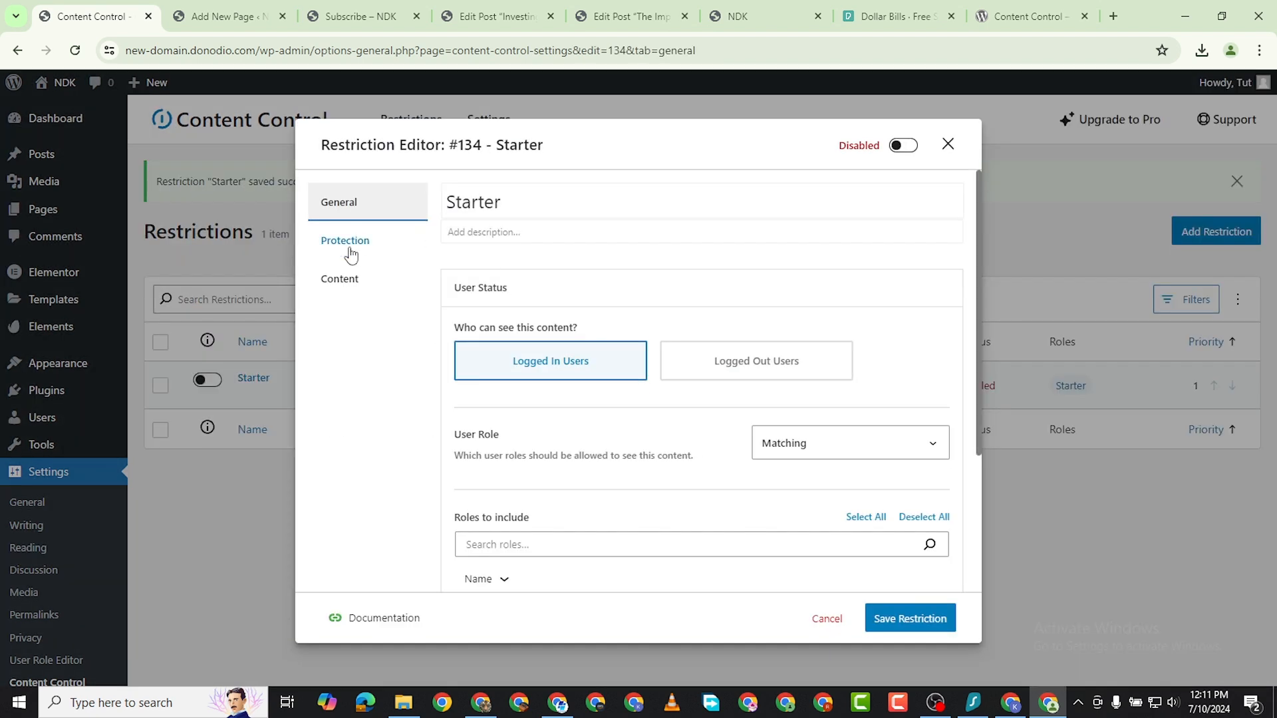
pyautogui.click(352, 253)
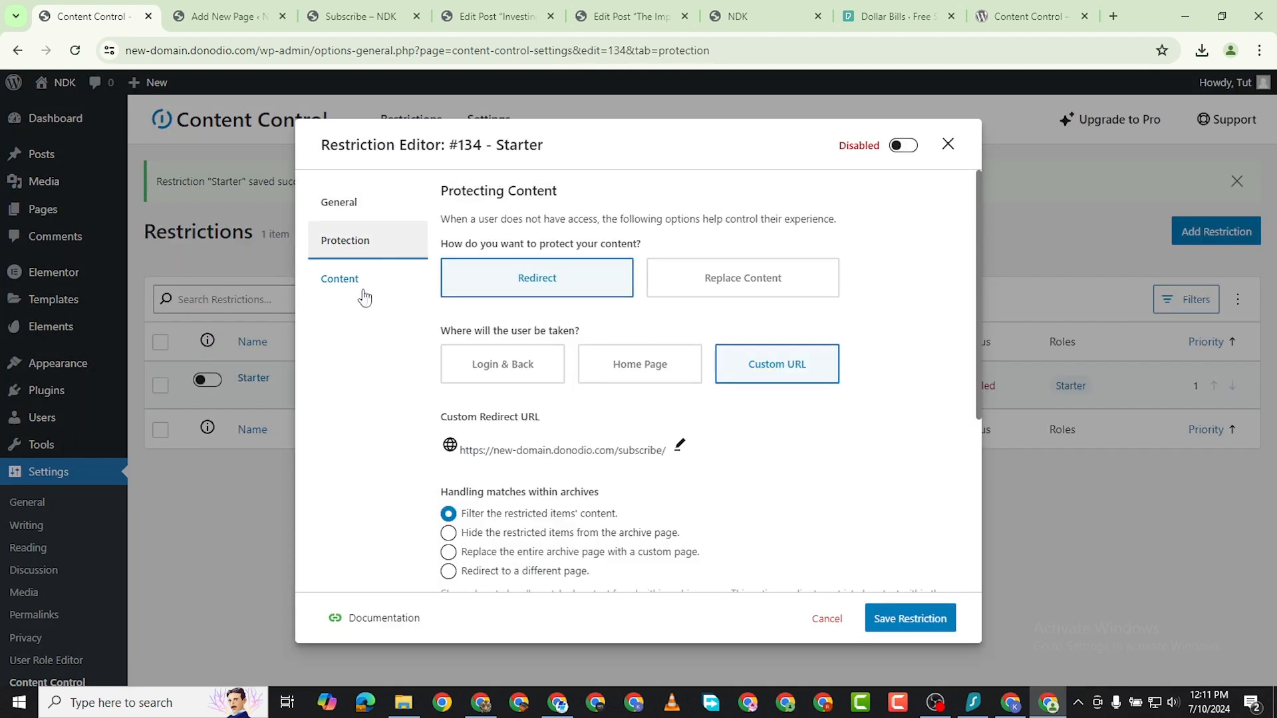
pyautogui.click(344, 282)
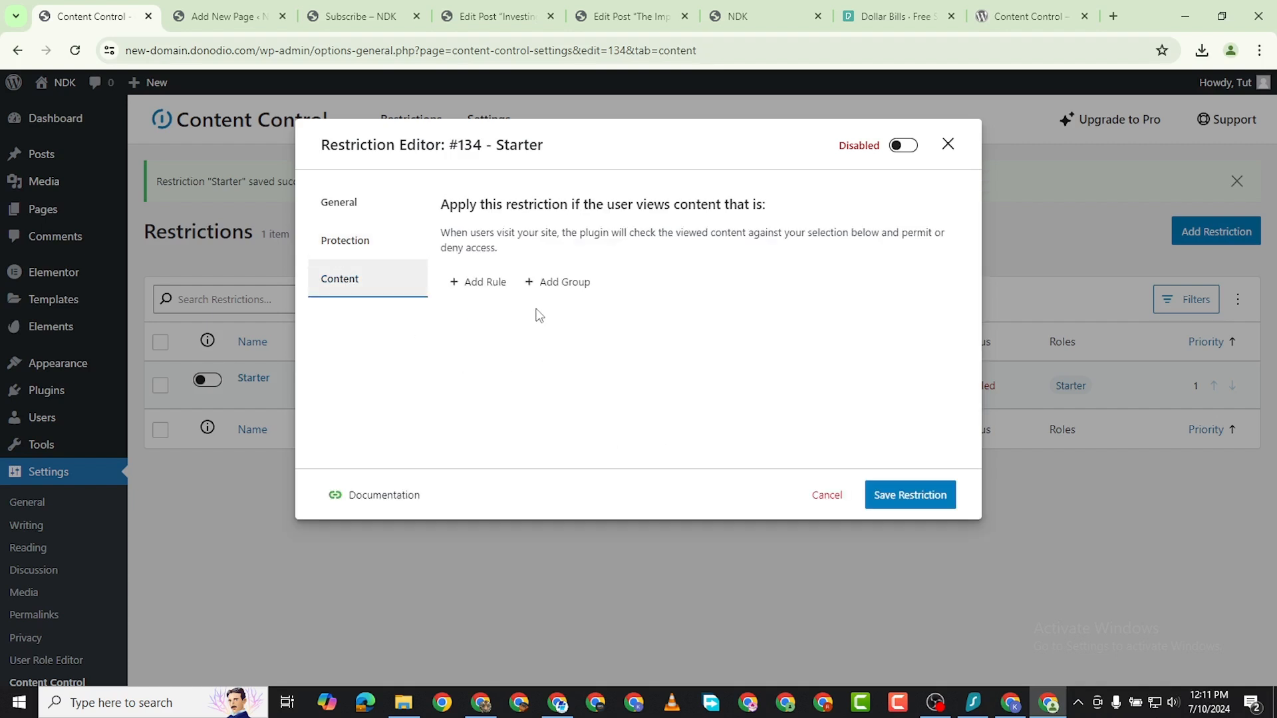
pyautogui.click(486, 284)
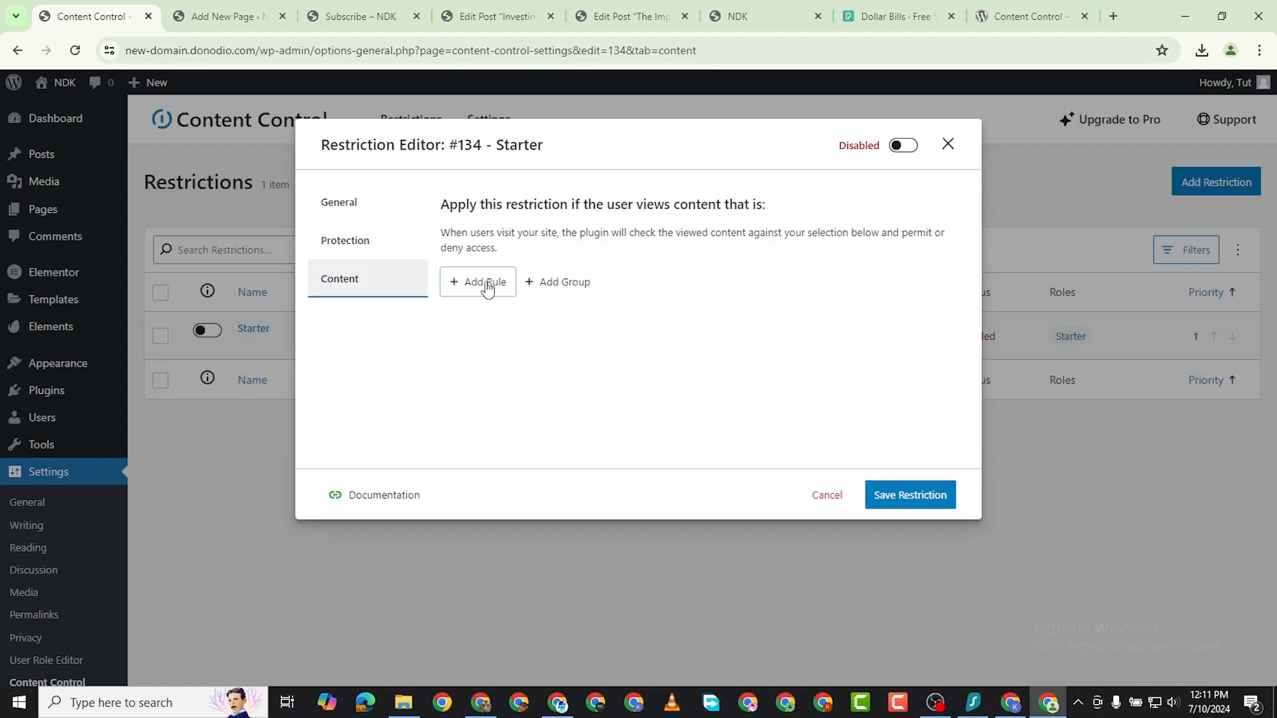
# Look through the available content rule types for the Starter restriction, from entire site and home page to post formats.
pyautogui.click(554, 310)
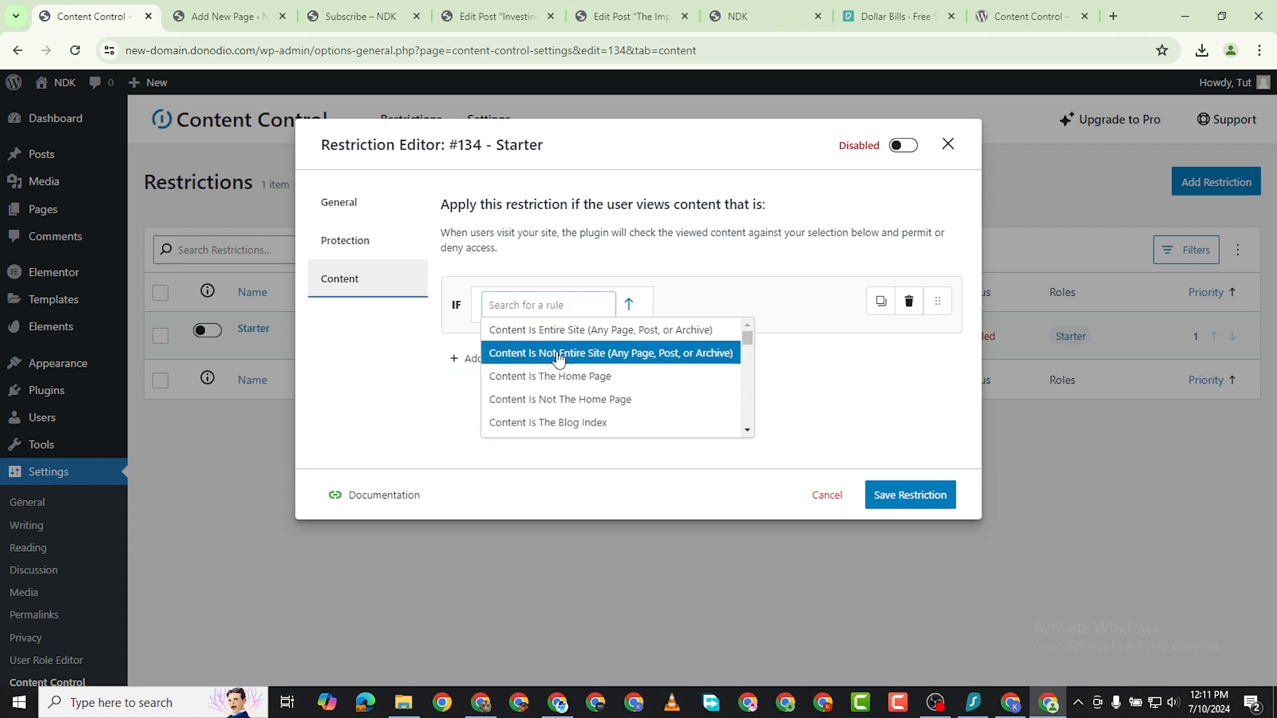
pyautogui.scroll(-2, 618, 395)
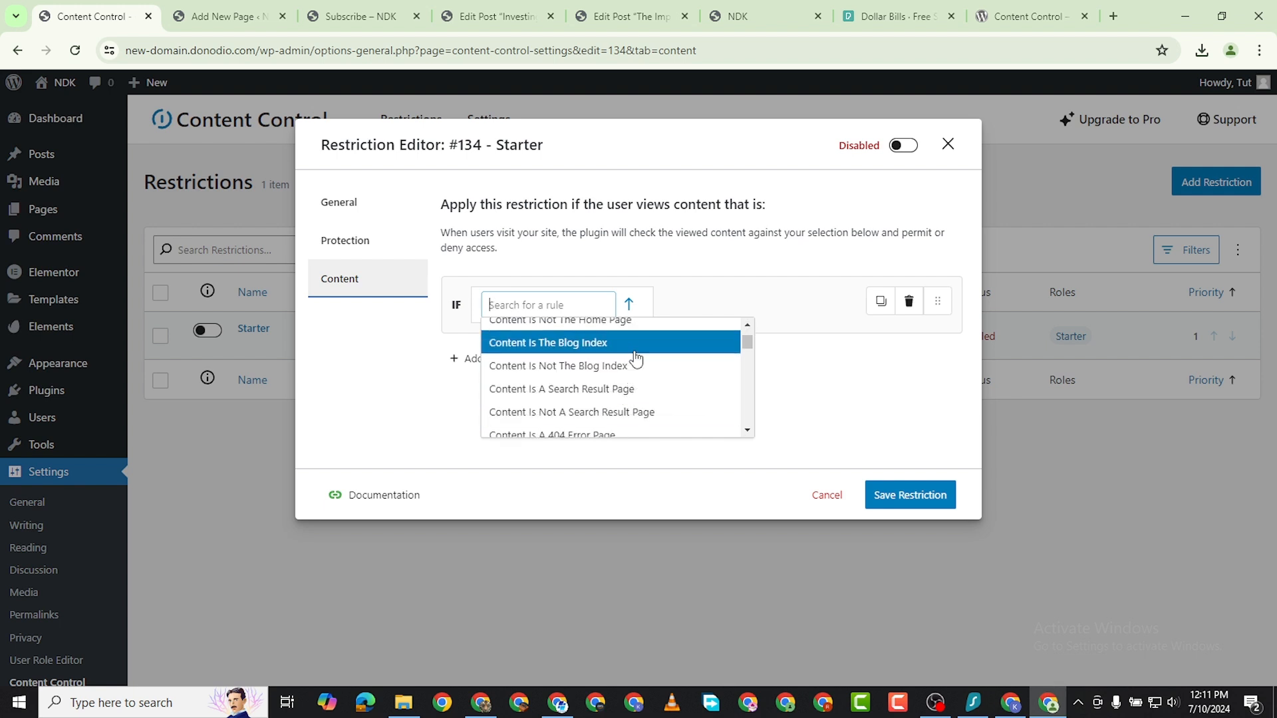
pyautogui.scroll(2, 635, 393)
pyautogui.scroll(-1, 649, 389)
pyautogui.scroll(-3, 648, 389)
pyautogui.scroll(3, 655, 391)
pyautogui.scroll(-5, 665, 393)
pyautogui.scroll(-12, 670, 393)
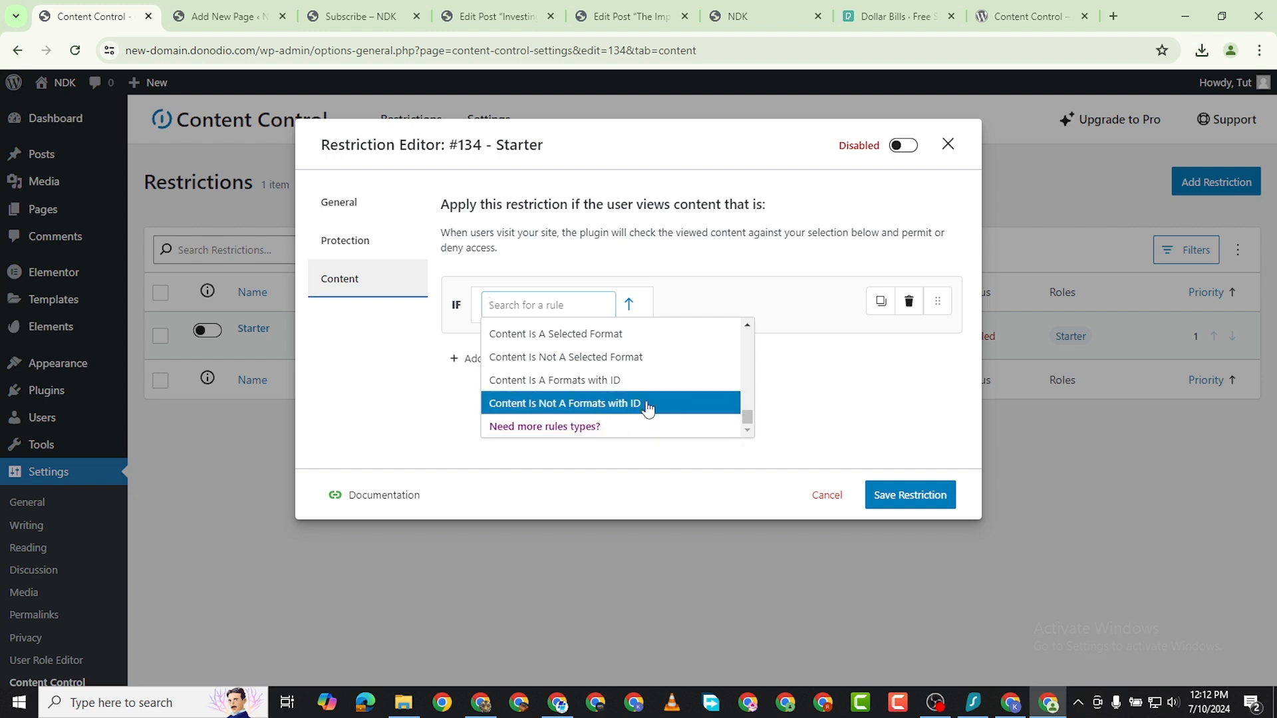
pyautogui.click(747, 327)
pyautogui.click(544, 306)
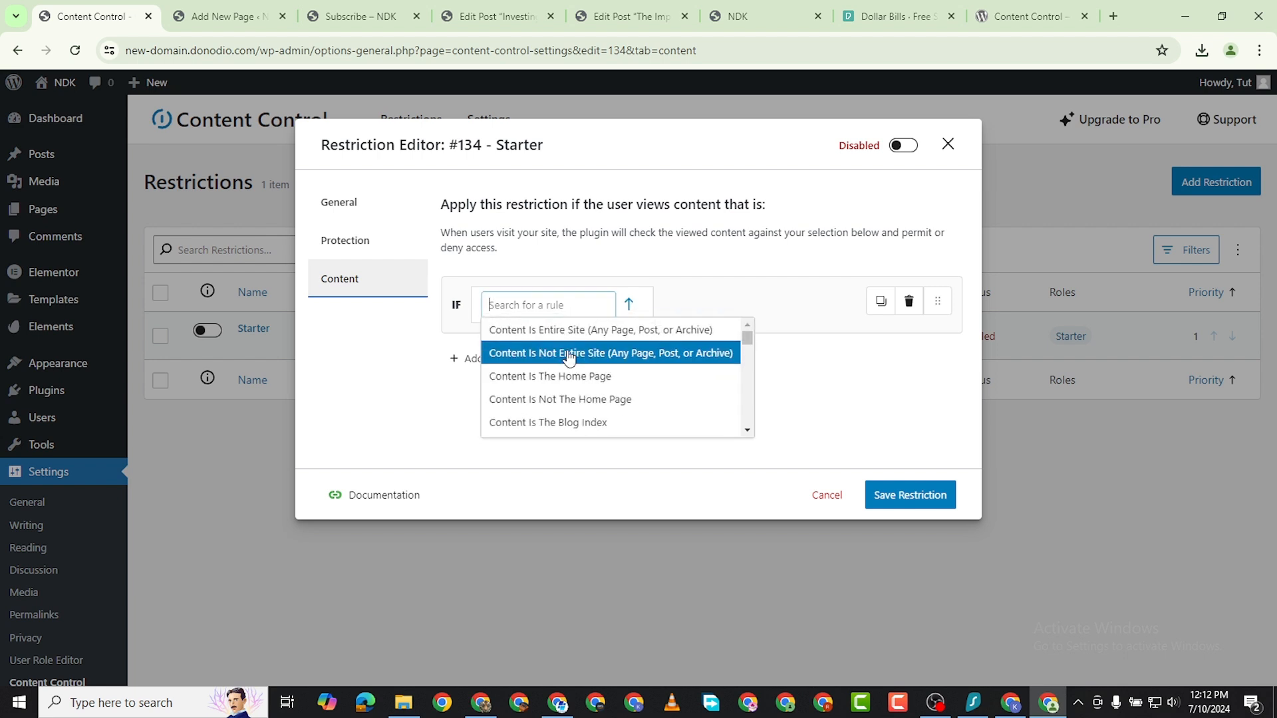
pyautogui.scroll(-2, 608, 371)
pyautogui.scroll(3, 616, 366)
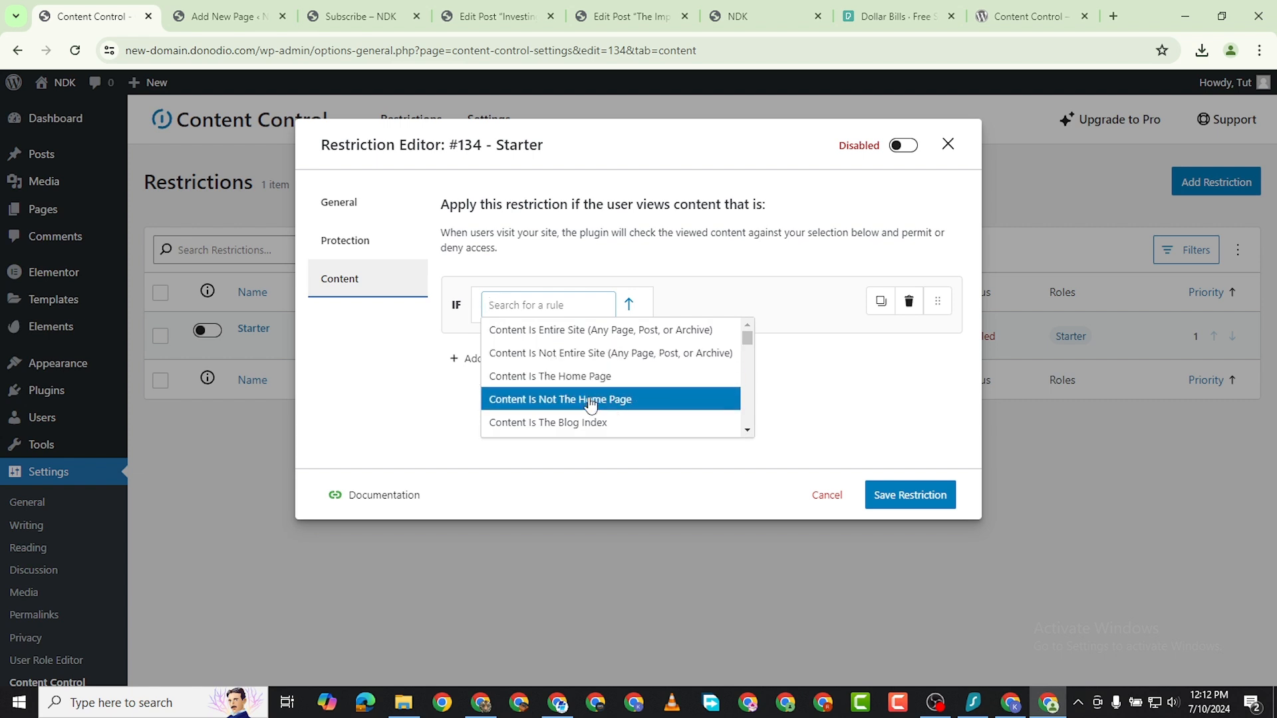
pyautogui.scroll(-1, 607, 398)
pyautogui.scroll(1, 607, 348)
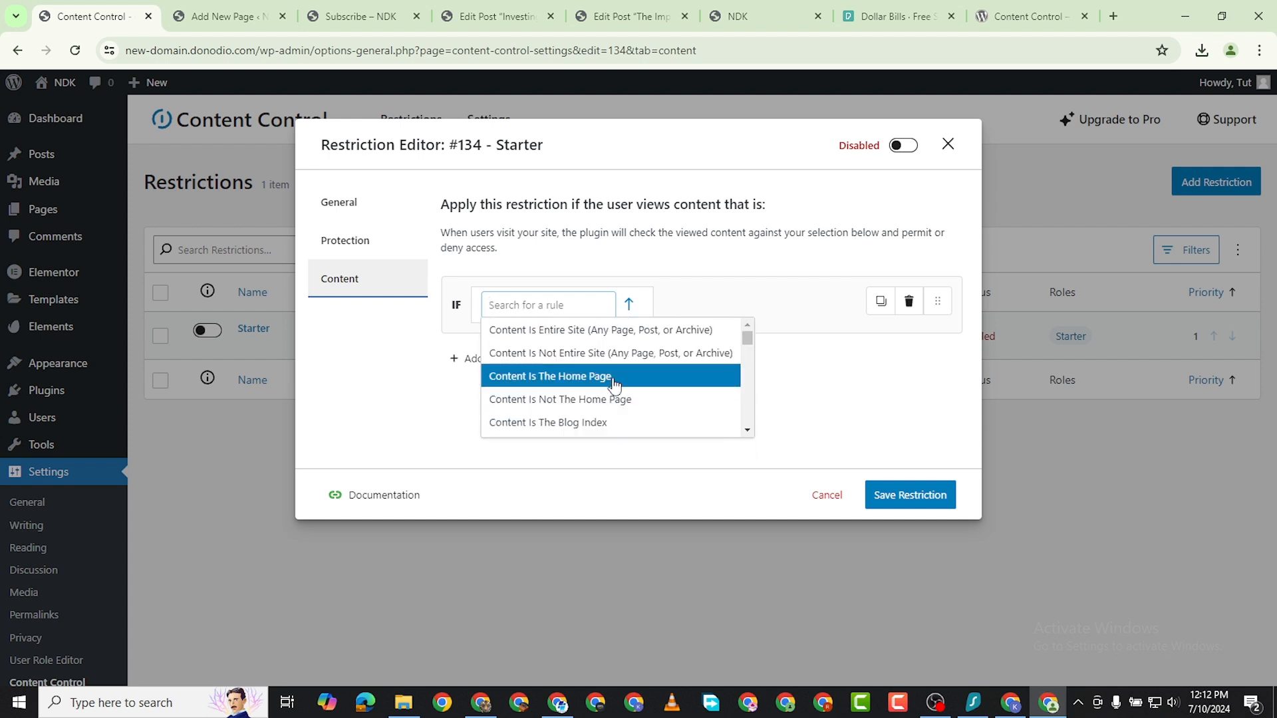
pyautogui.scroll(-1, 611, 399)
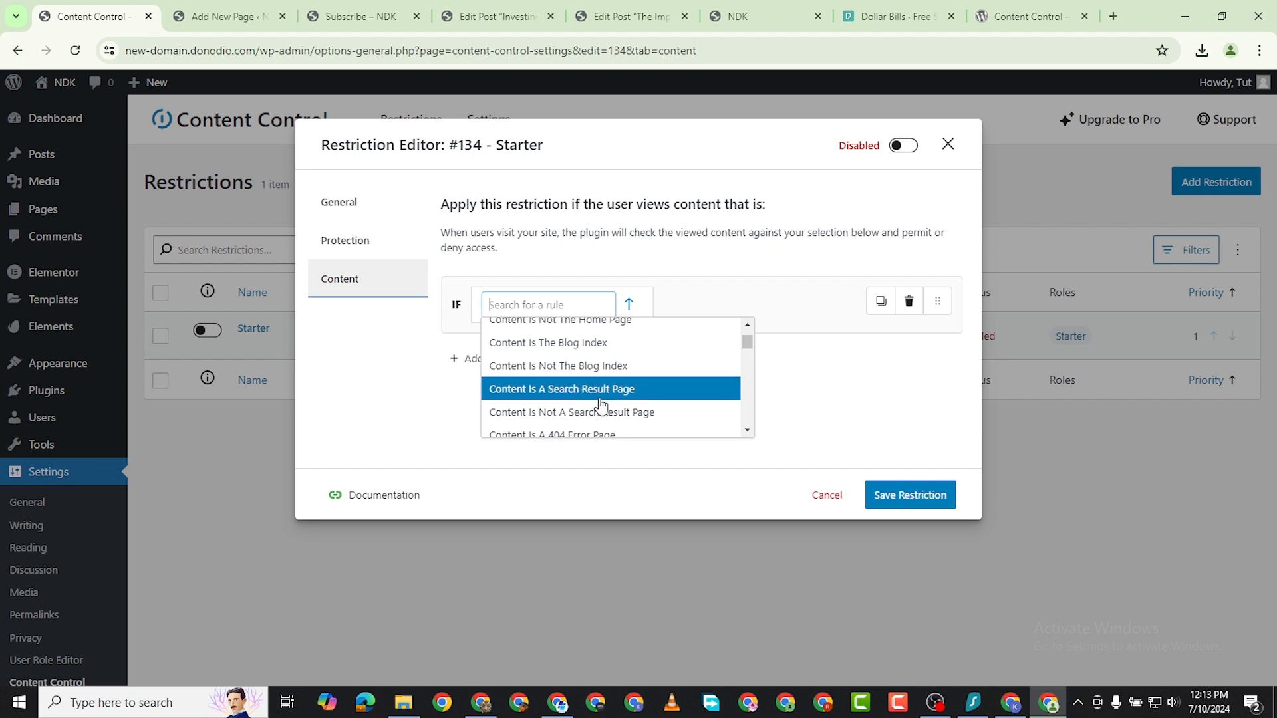
pyautogui.click(750, 435)
pyautogui.click(576, 306)
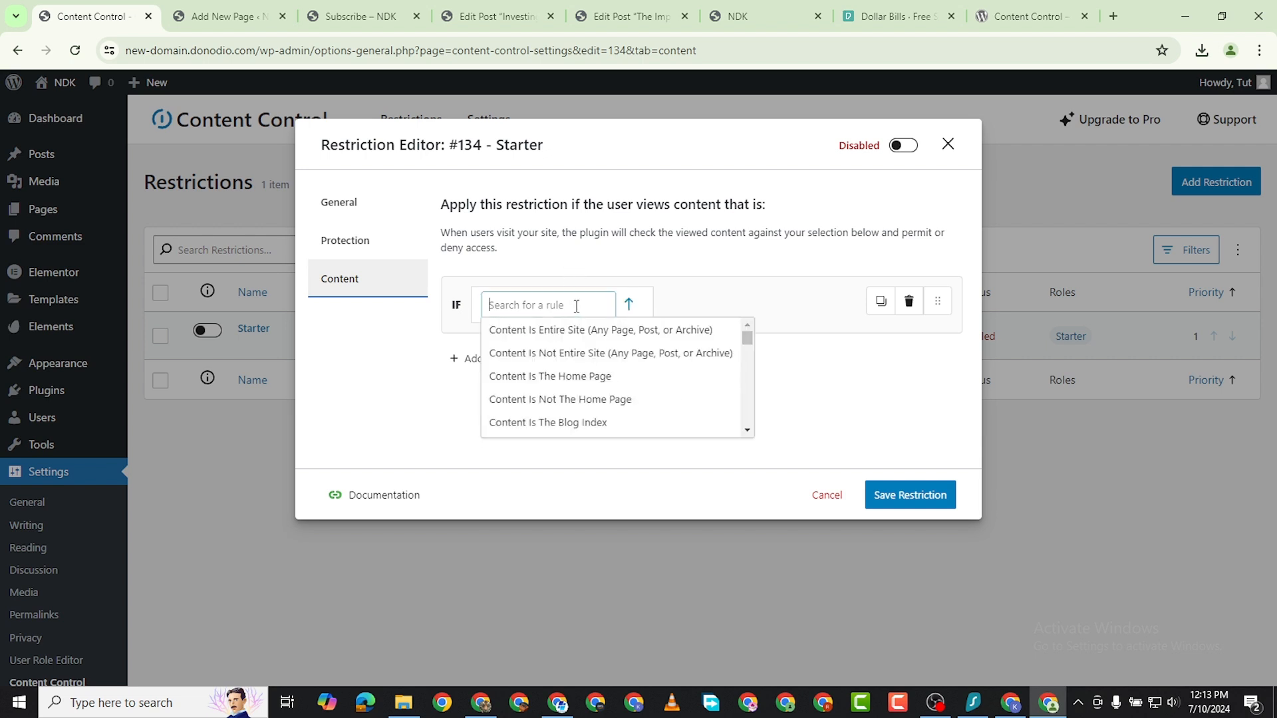
pyautogui.click(745, 342)
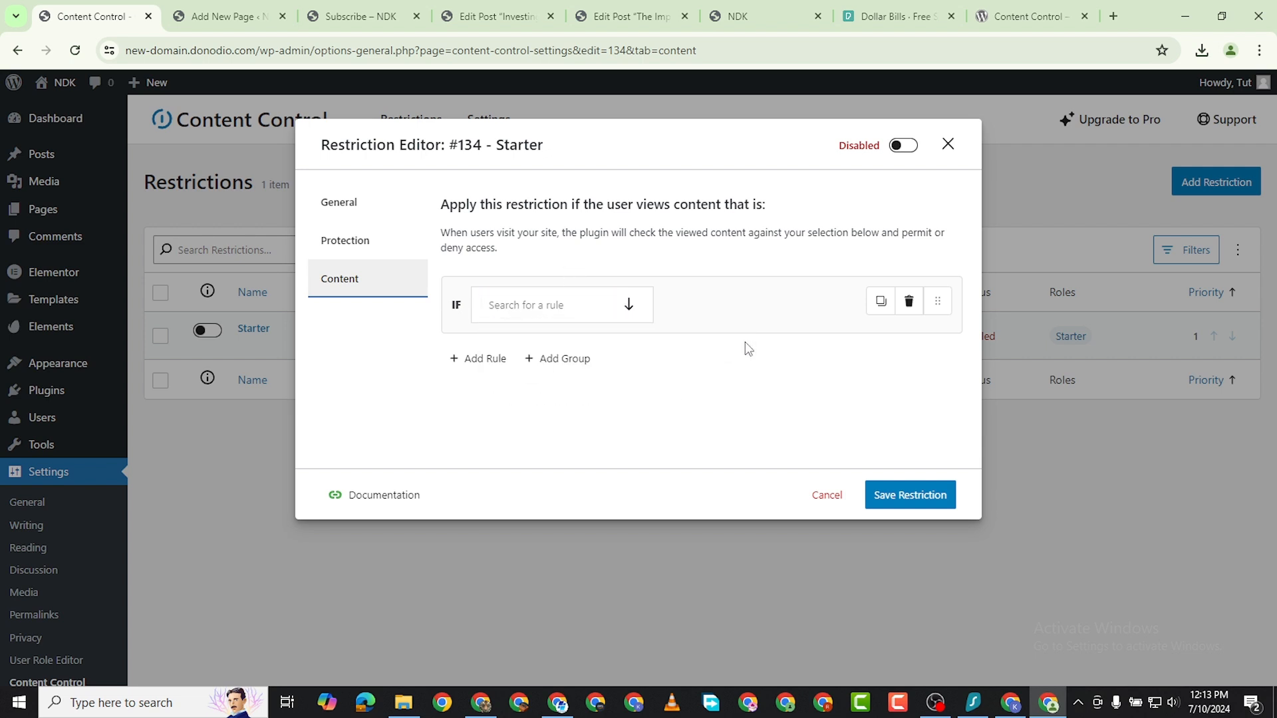
# Set the first content rule of the Starter restriction to Content Is A Post.
pyautogui.click(603, 310)
pyautogui.scroll(-1, 611, 386)
pyautogui.scroll(-3, 611, 393)
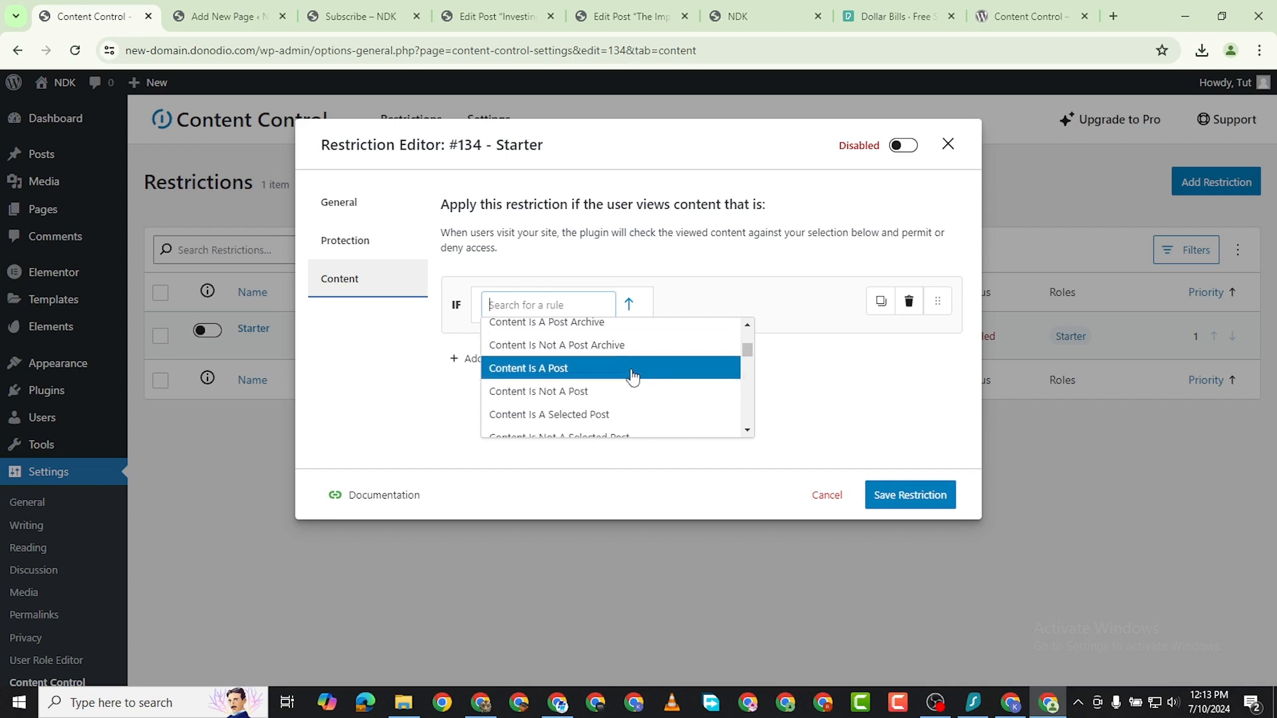
pyautogui.click(609, 368)
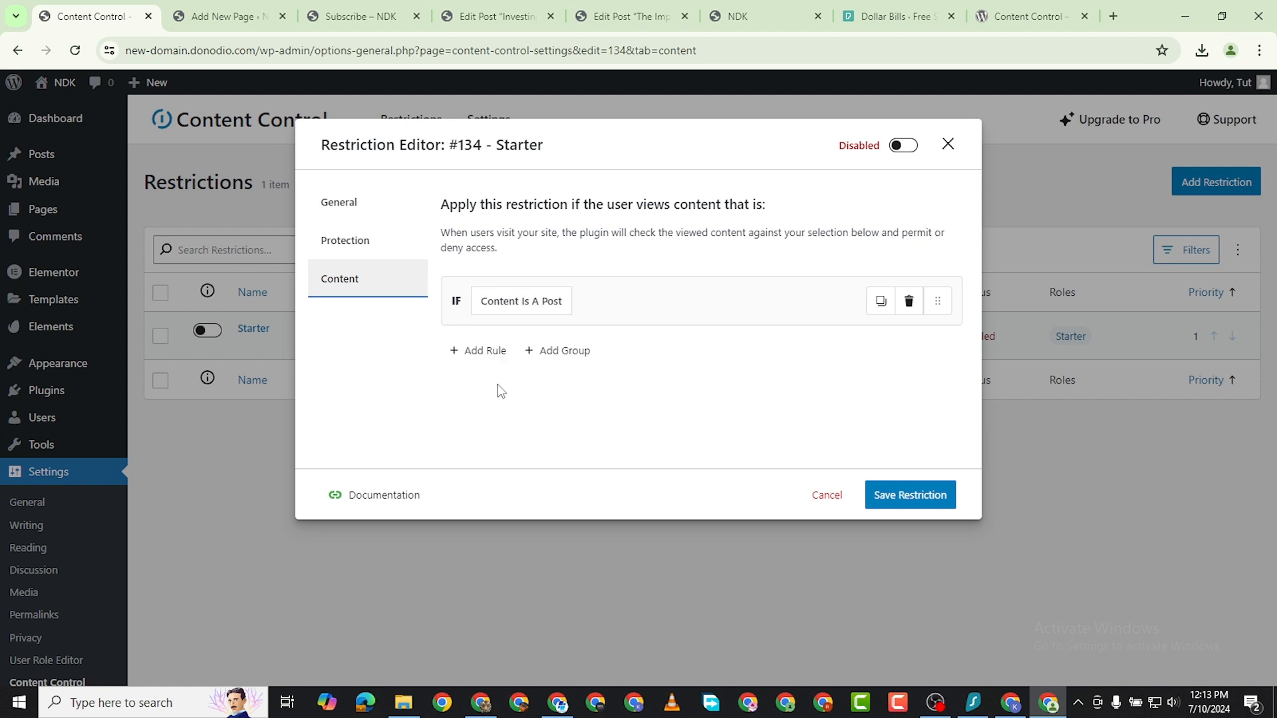
# Add a second content rule to the Starter restriction and set it to Content Is A Post with Tag.
pyautogui.click(473, 351)
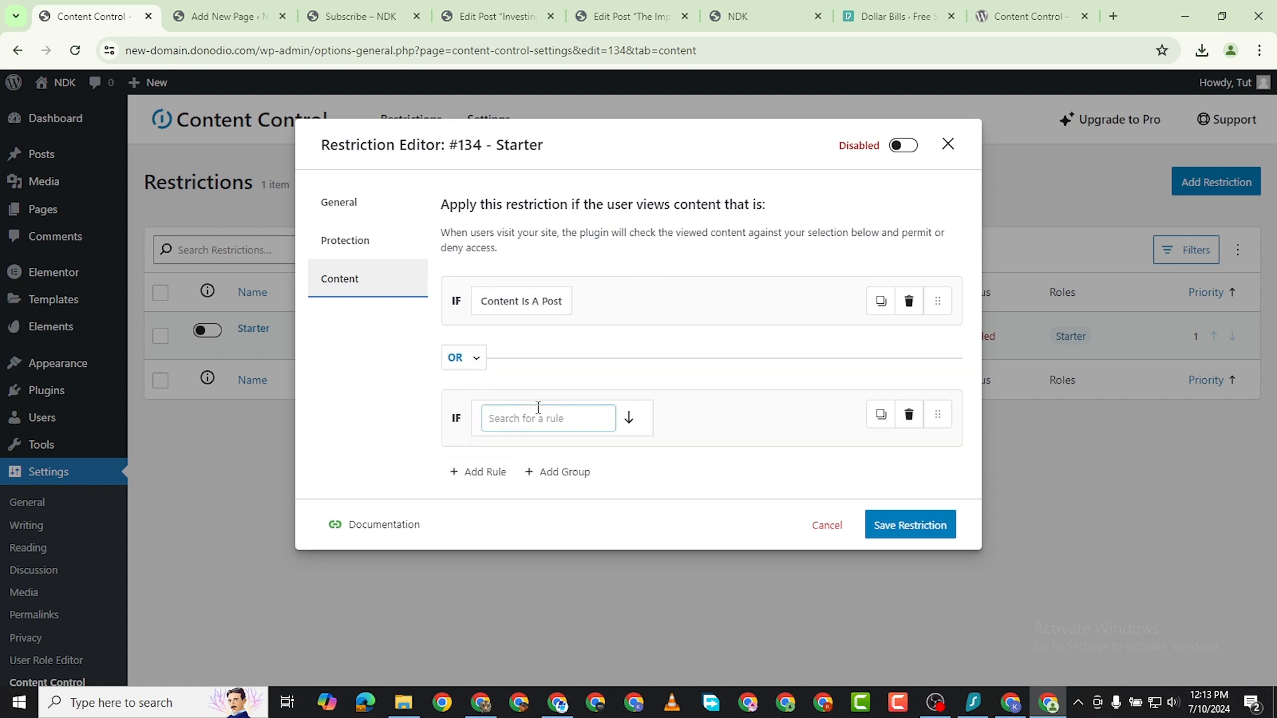
pyautogui.click(562, 419)
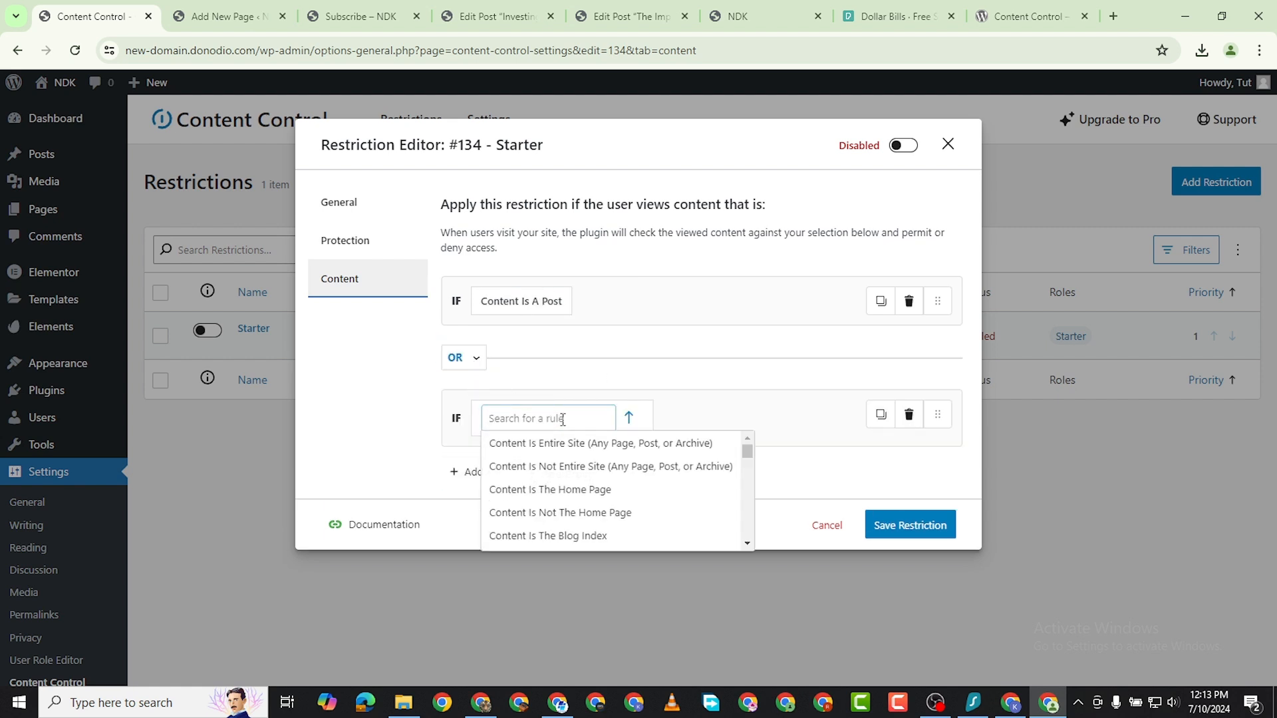
pyautogui.scroll(-1, 651, 530)
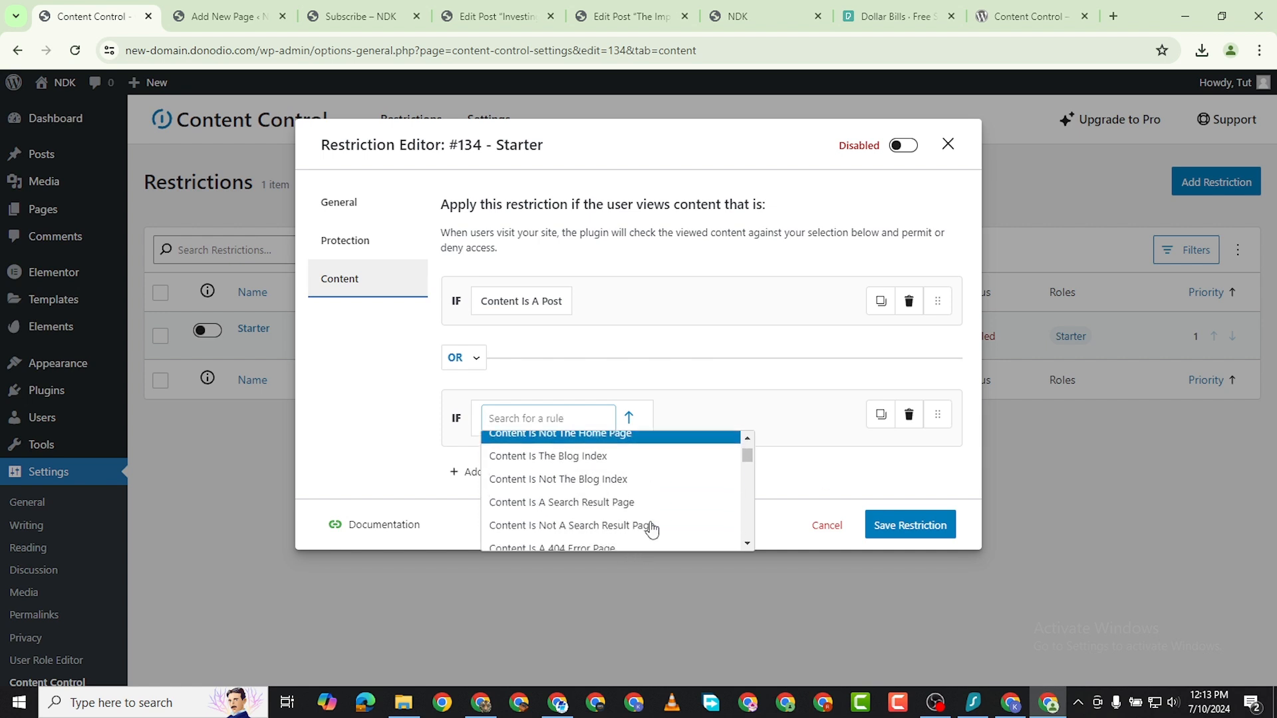
pyautogui.scroll(-3, 662, 511)
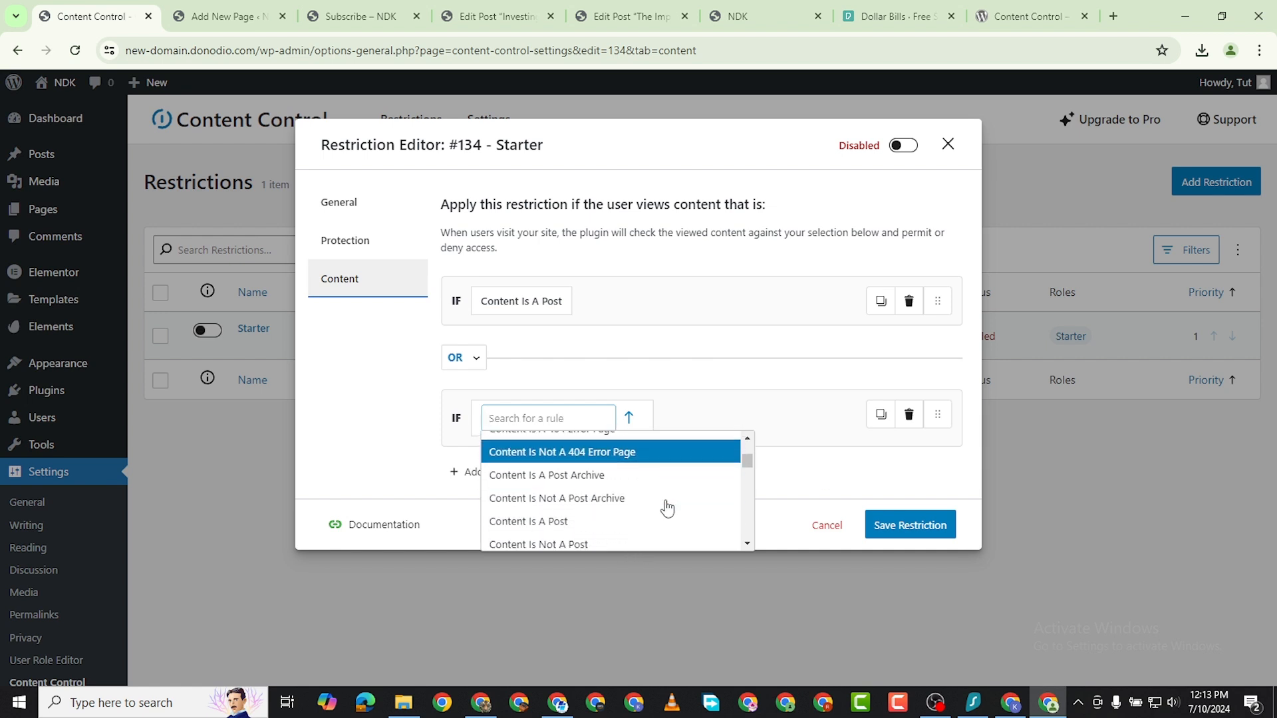
pyautogui.scroll(-3, 667, 508)
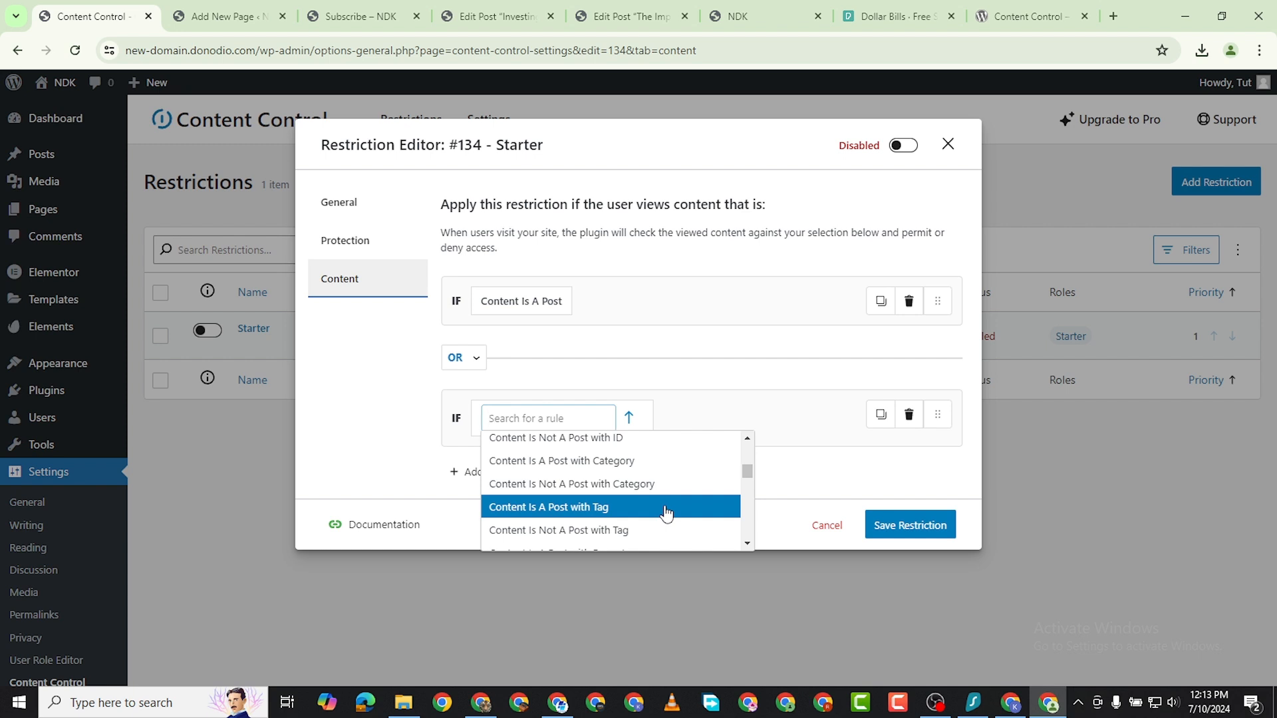
pyautogui.click(666, 513)
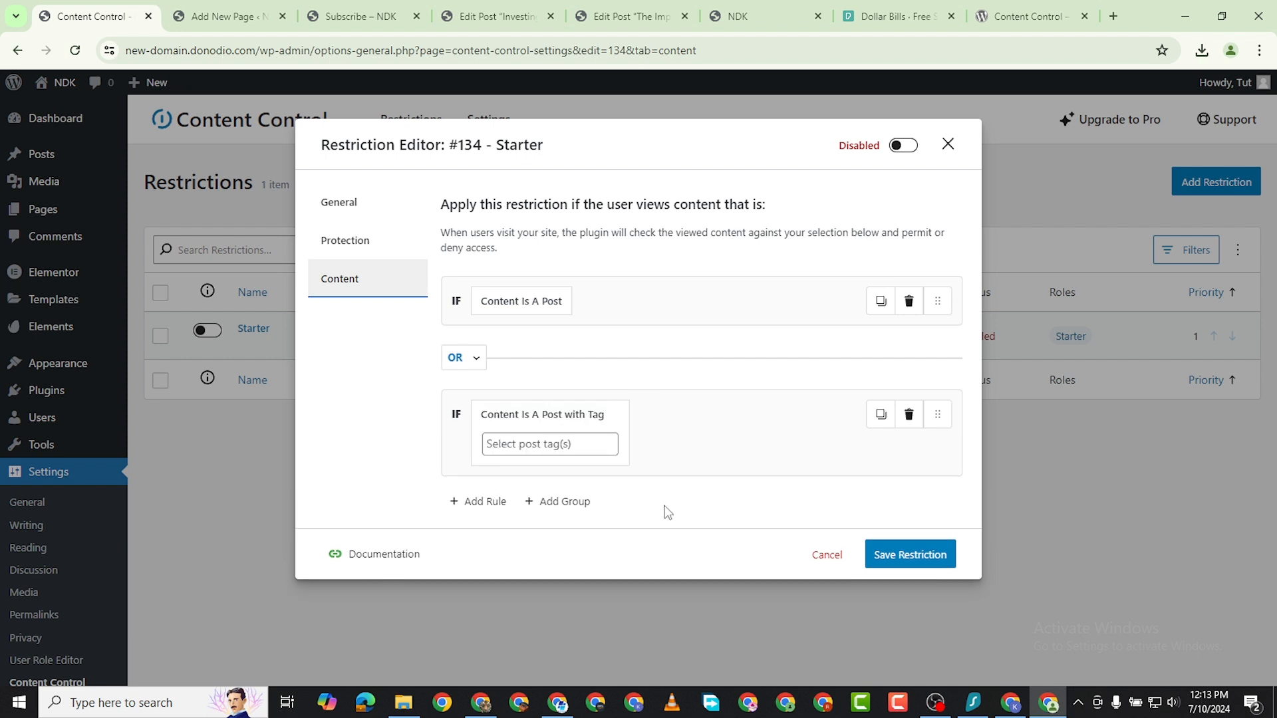
# Choose starter as the post tag for the Content Is A Post with Tag rule.
pyautogui.click(552, 443)
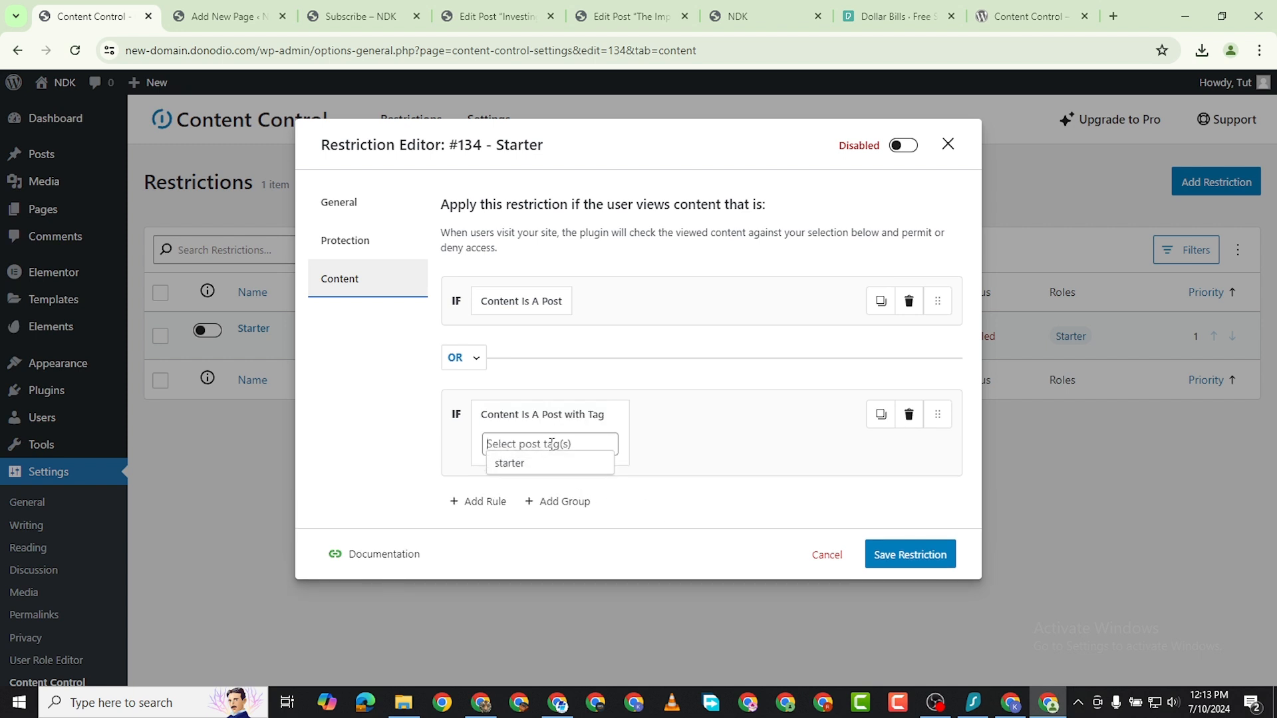
pyautogui.click(522, 466)
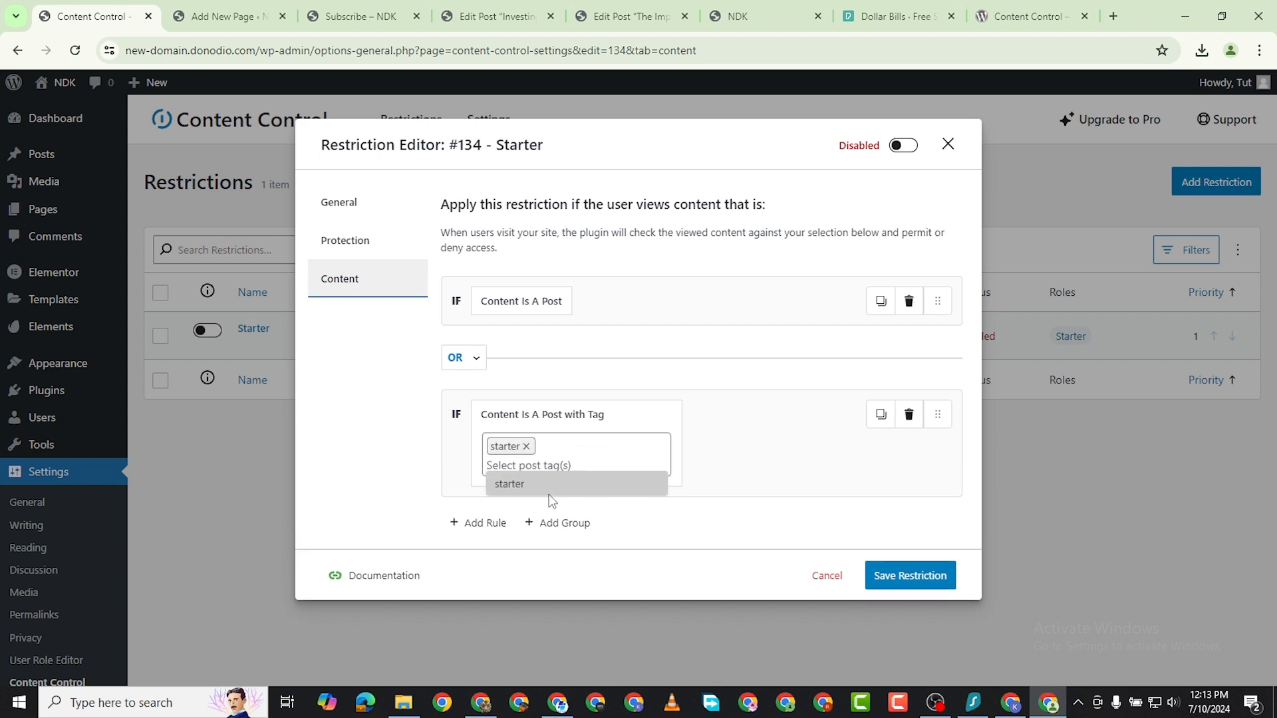
pyautogui.click(413, 462)
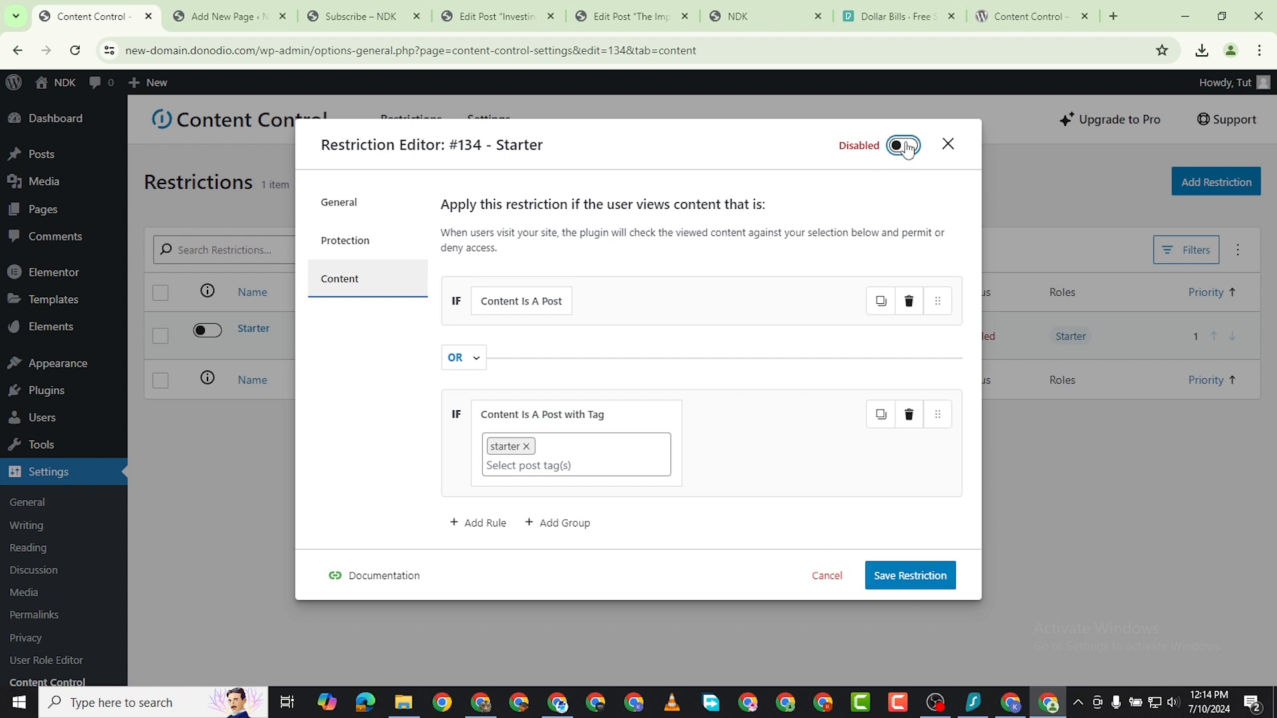
# Enable the Starter restriction and save it.
pyautogui.click(891, 576)
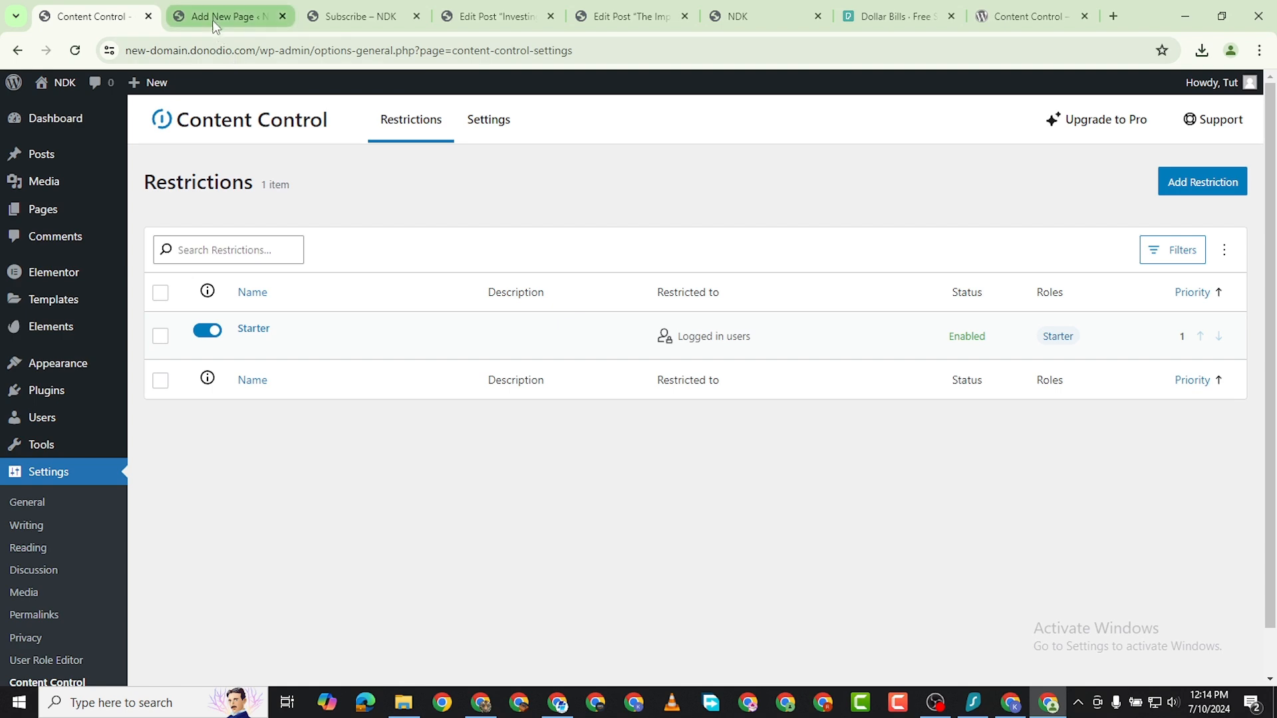
# Check the site's home page preview, closing the 40% Off sale popup.
pyautogui.click(249, 17)
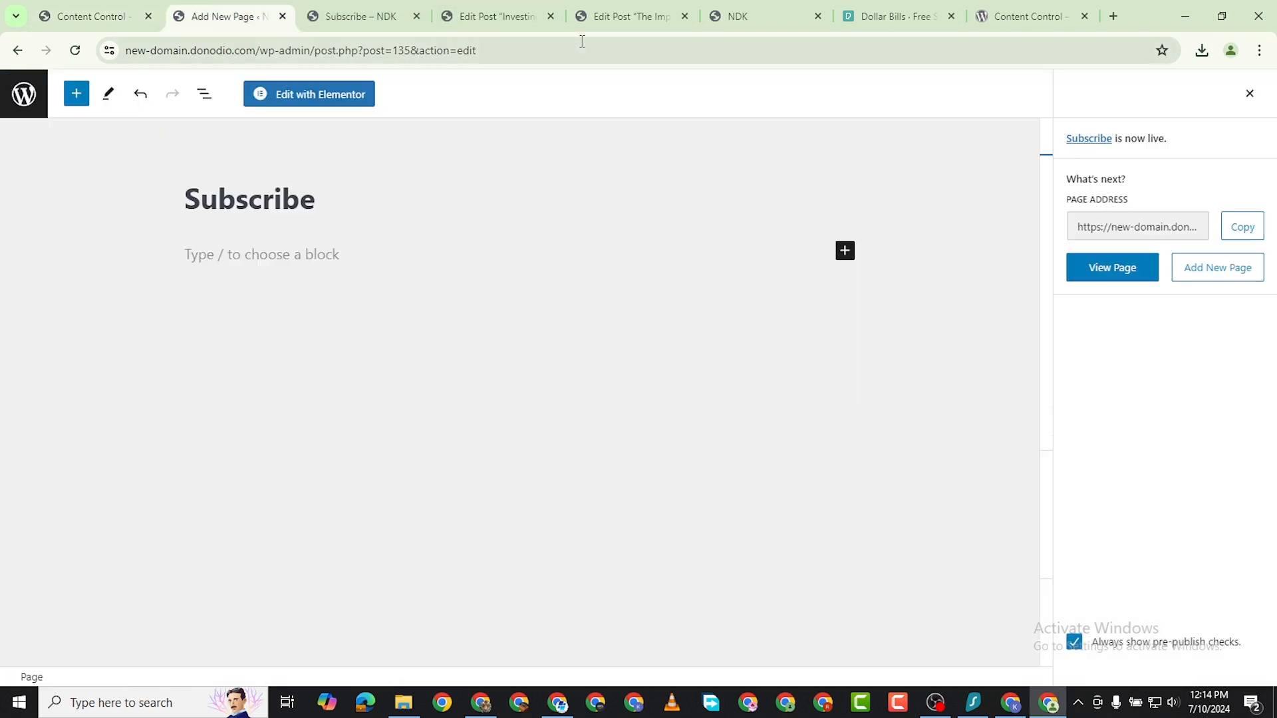
pyautogui.click(734, 17)
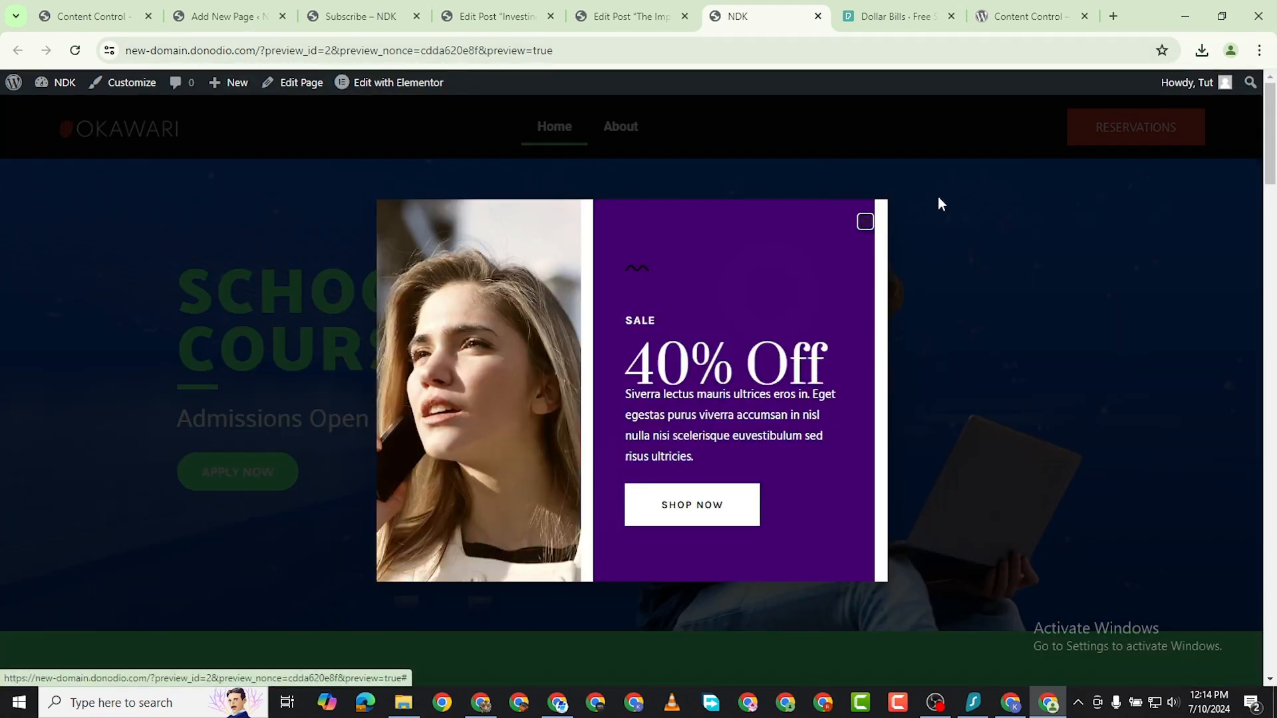
pyautogui.click(866, 222)
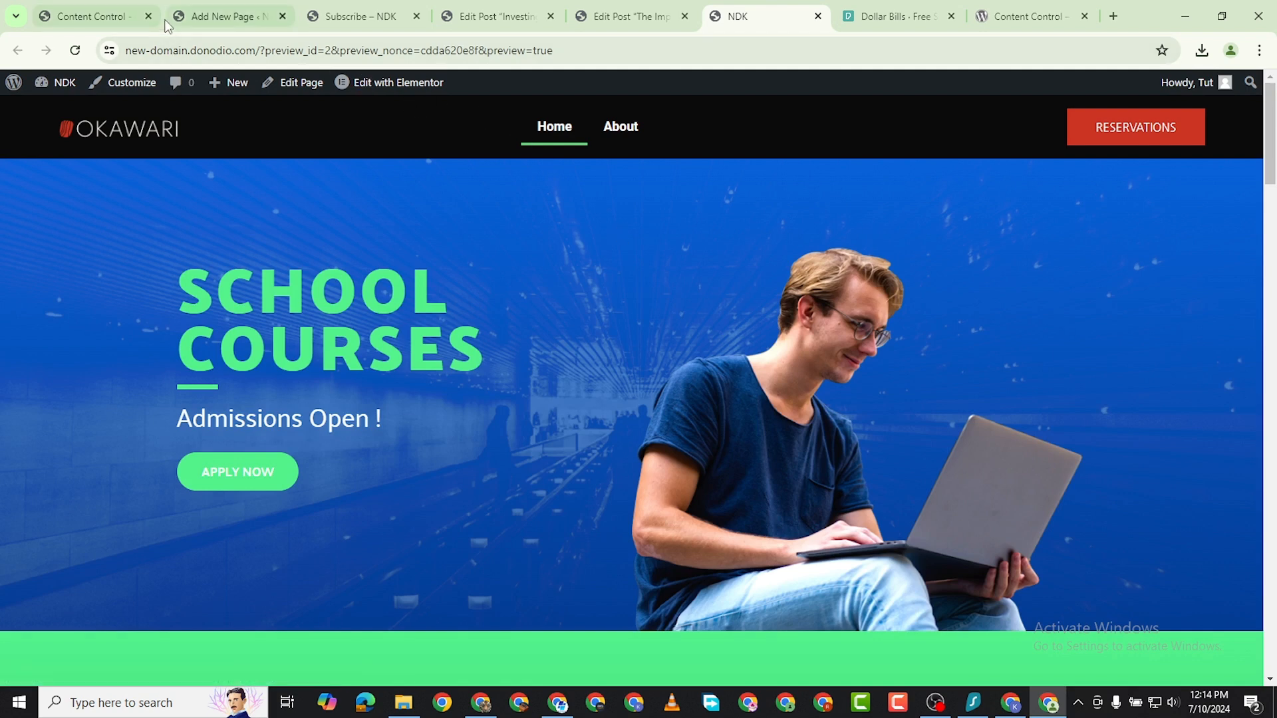
# Search the WordPress plugin directory for post grid, and install and activate The Post Grid plugin by RadiusTheme.
pyautogui.click(110, 18)
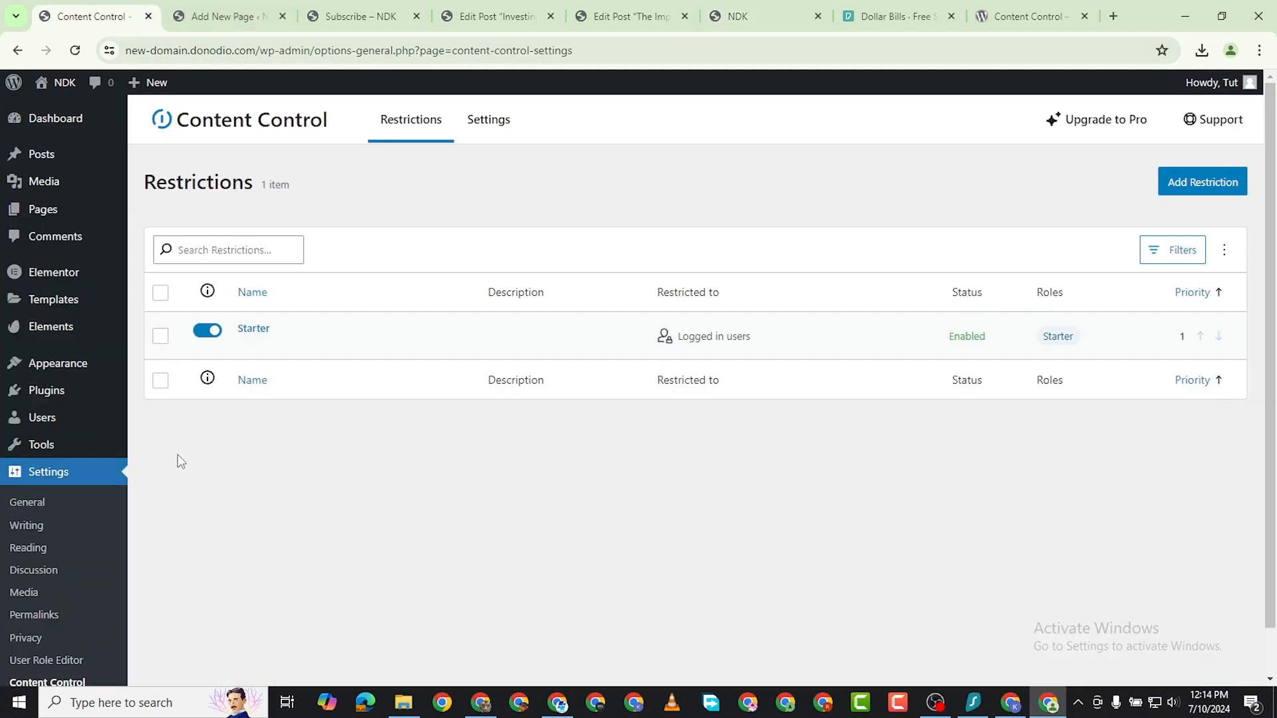
pyautogui.scroll(-2, 66, 506)
pyautogui.moveTo(52, 392)
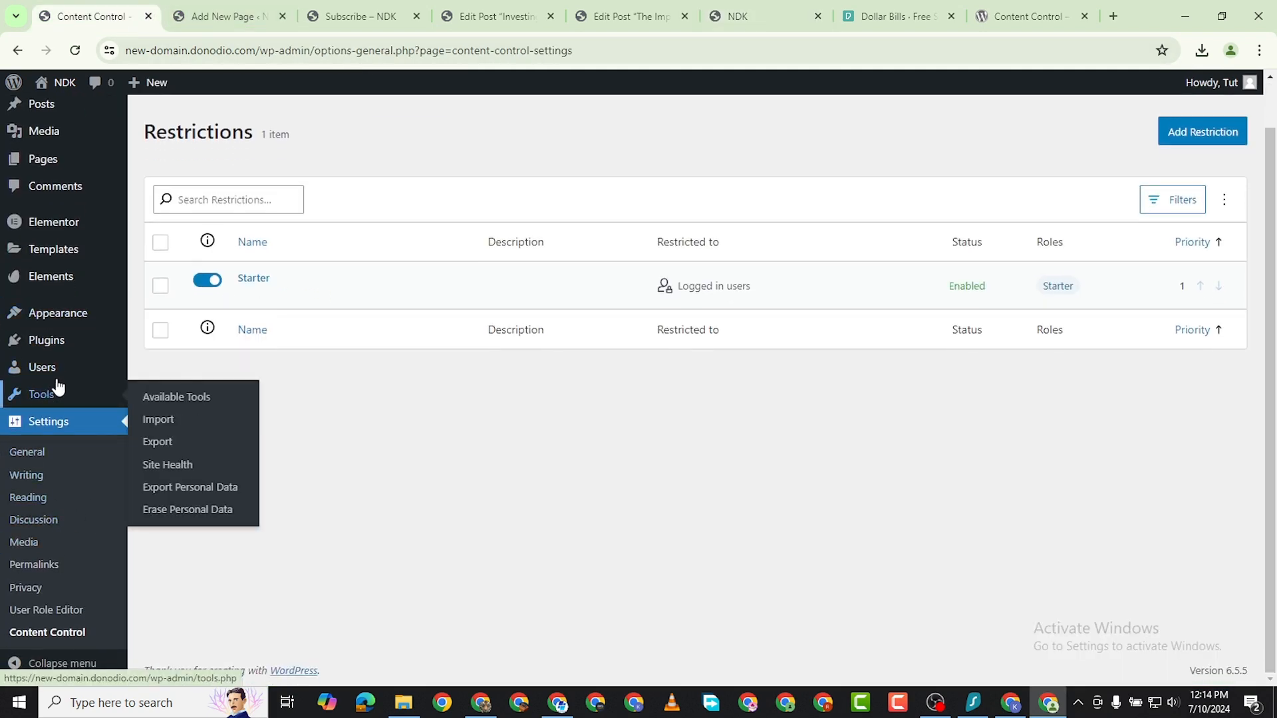
pyautogui.moveTo(80, 343)
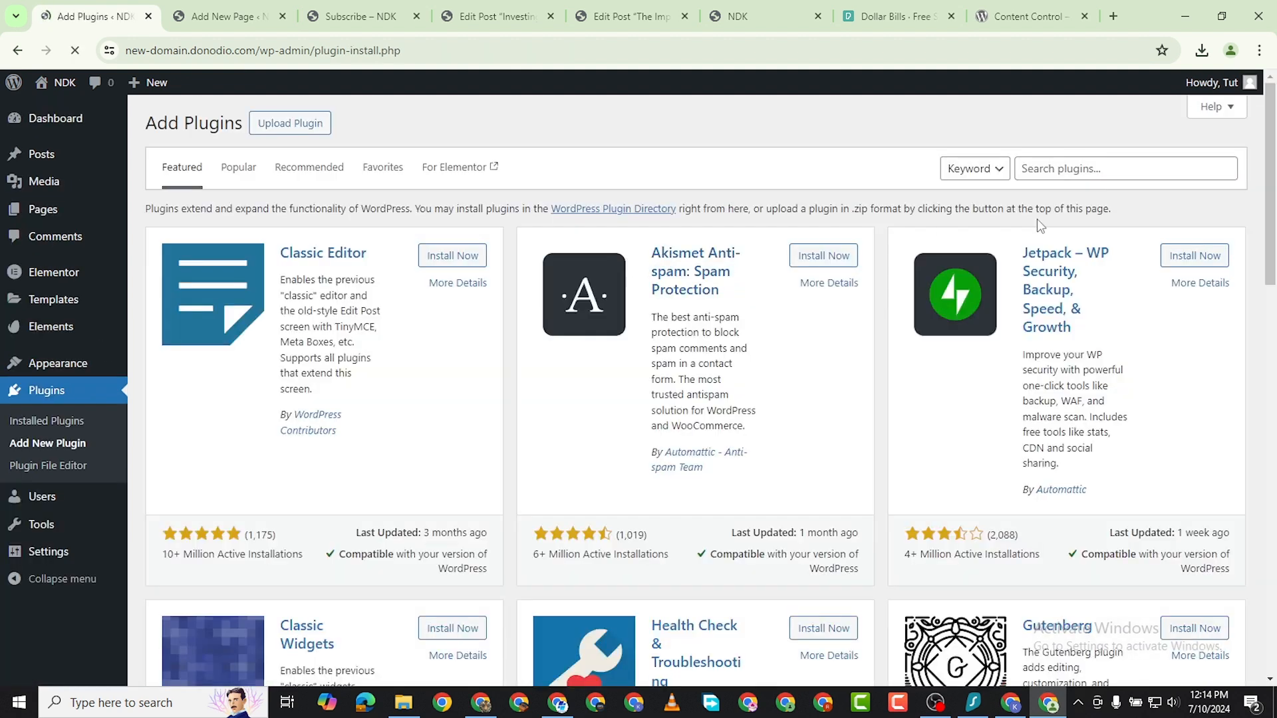
pyautogui.click(1104, 169)
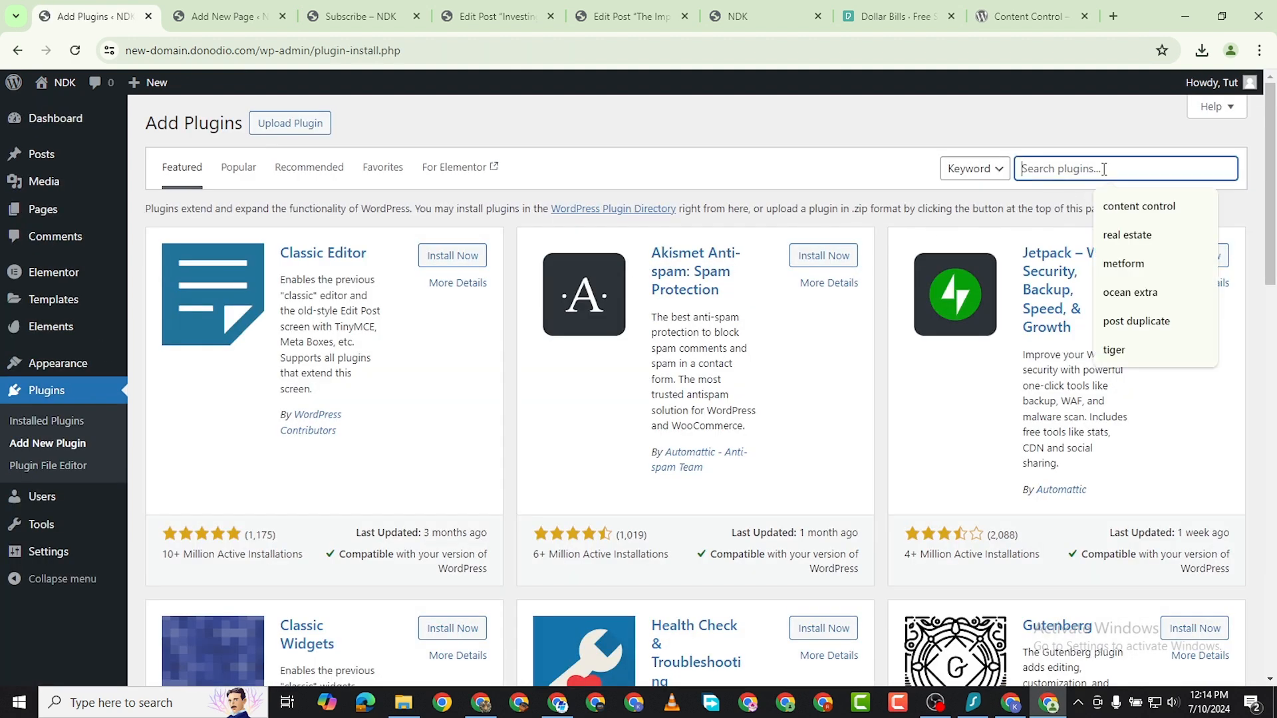
pyautogui.write('post grid')
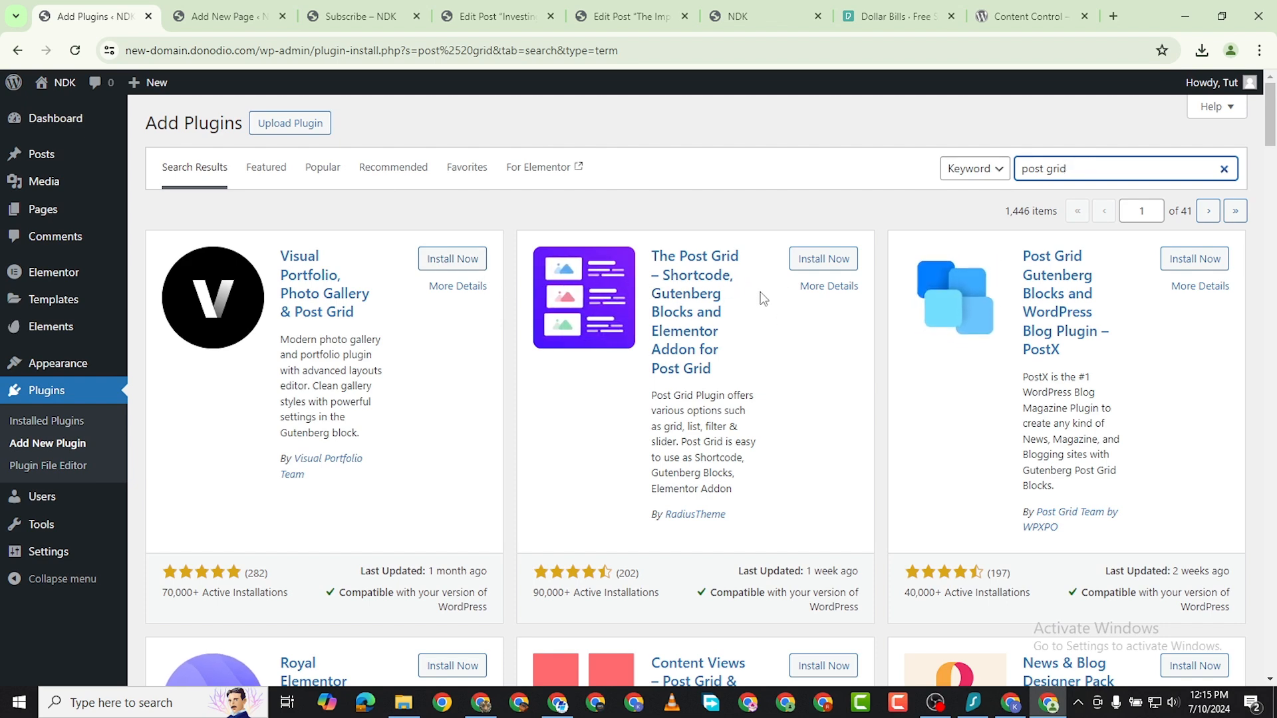
pyautogui.click(823, 259)
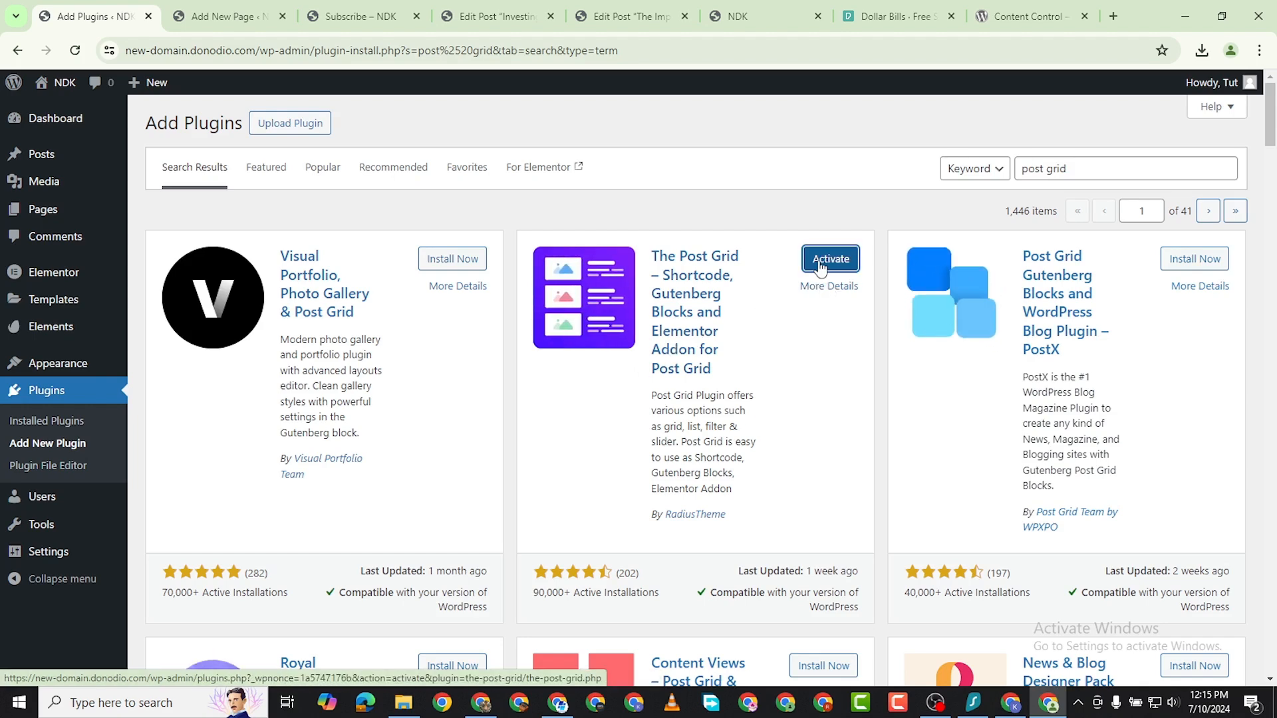
pyautogui.click(830, 259)
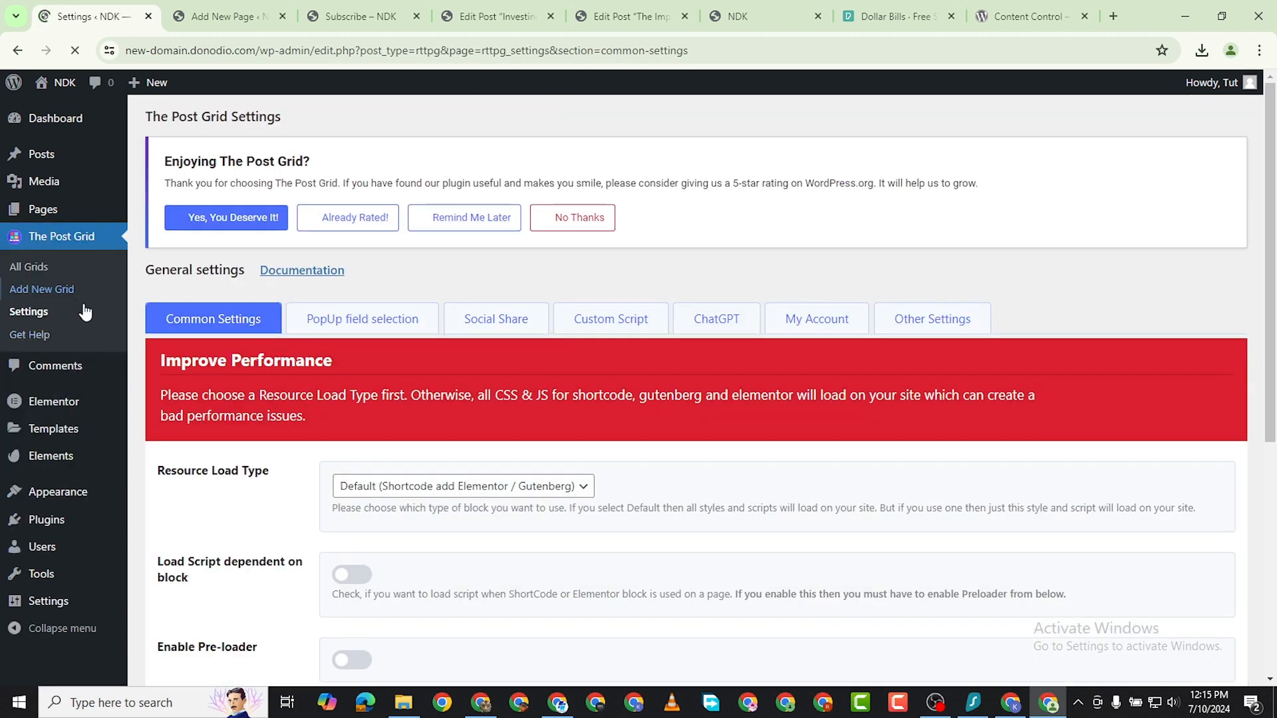
# Save The Post Grid's common settings with their default values.
pyautogui.scroll(-6, 308, 542)
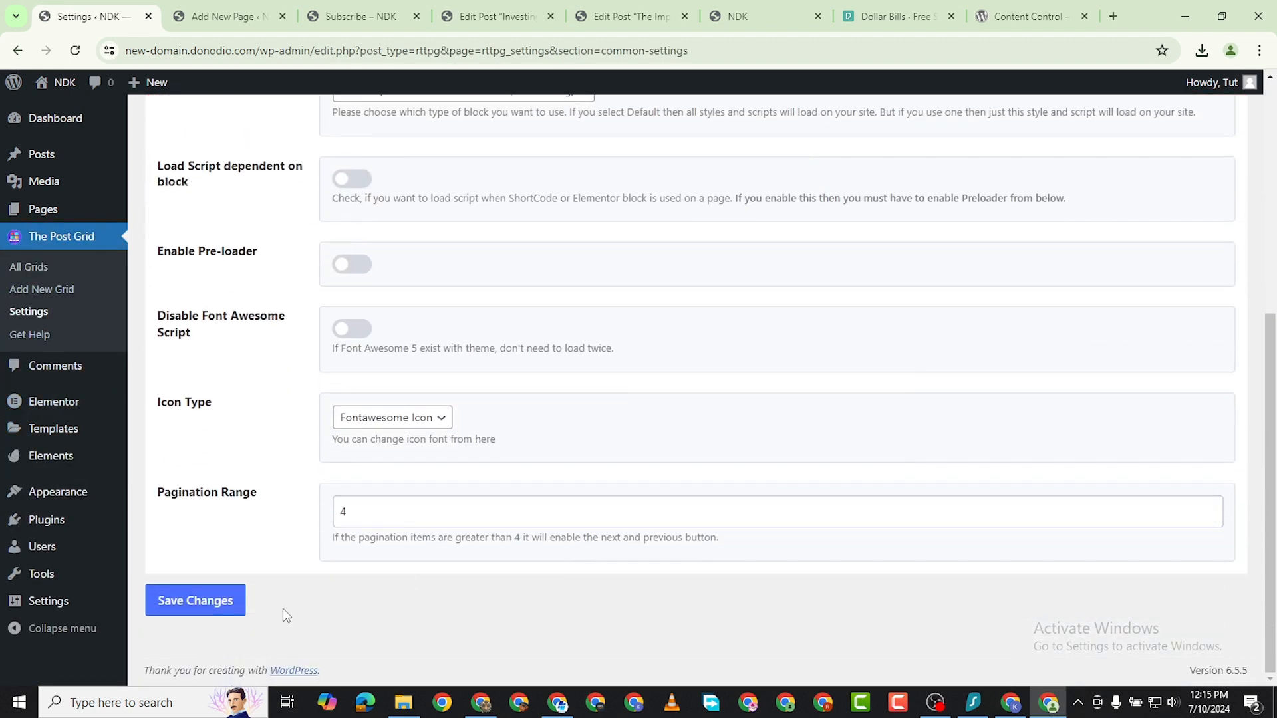
pyautogui.click(195, 601)
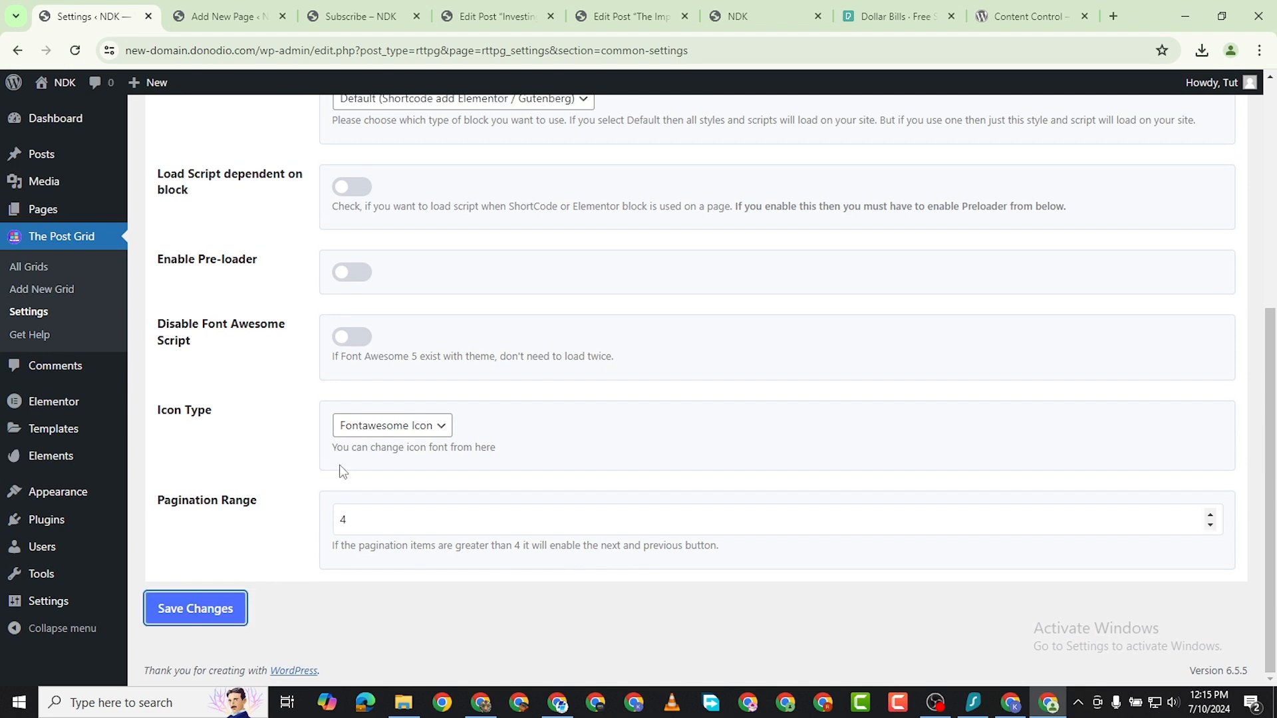
# Create a new page titled Blog and publish it.
pyautogui.moveTo(59, 209)
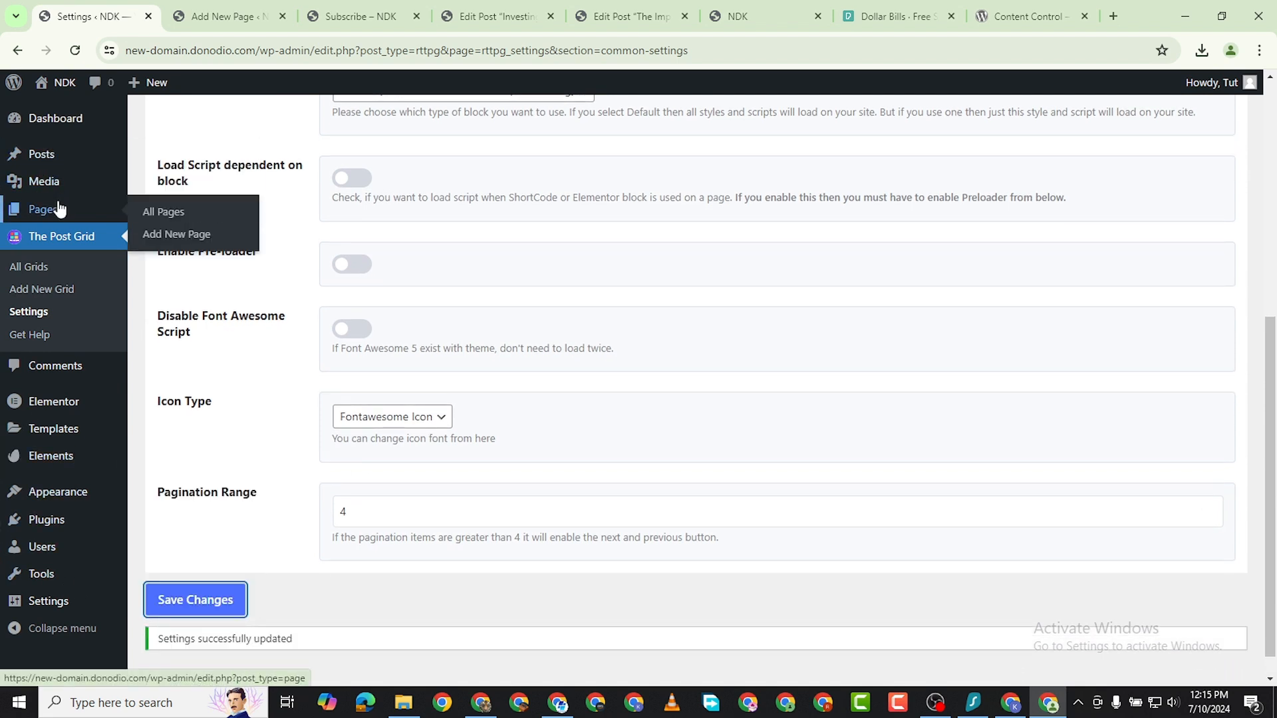
pyautogui.click(164, 236)
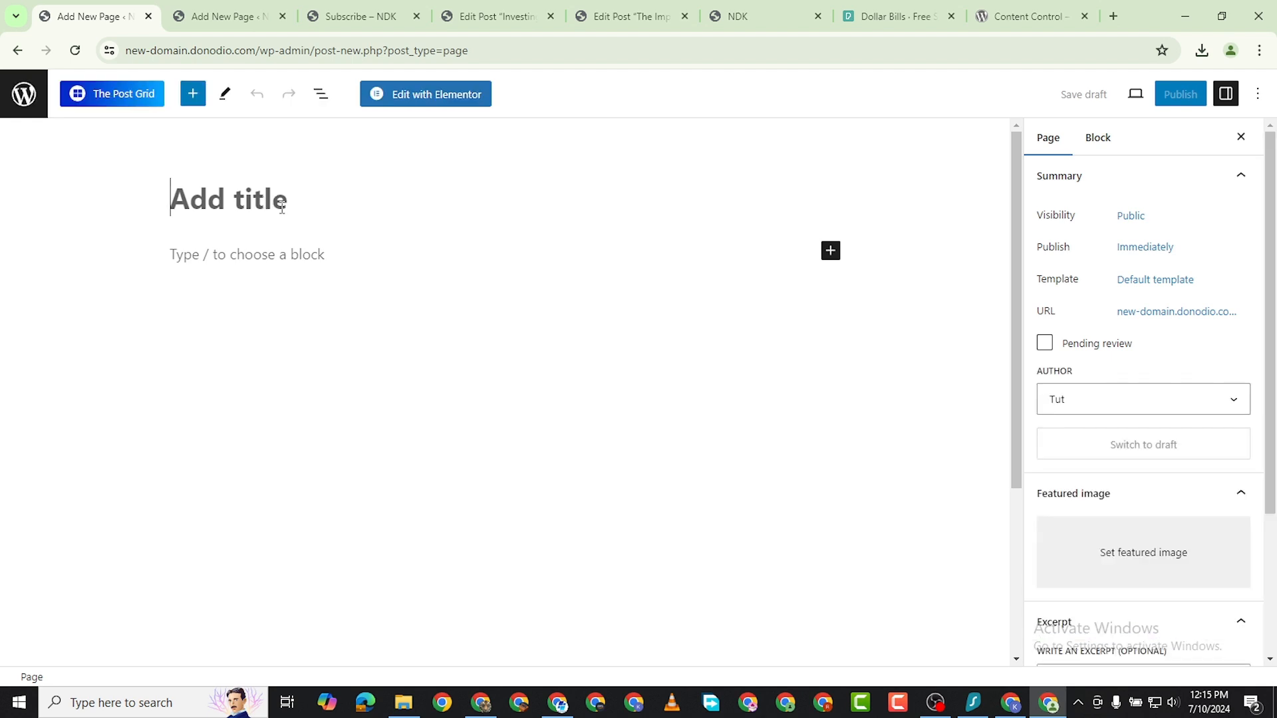
pyautogui.write('Blog')
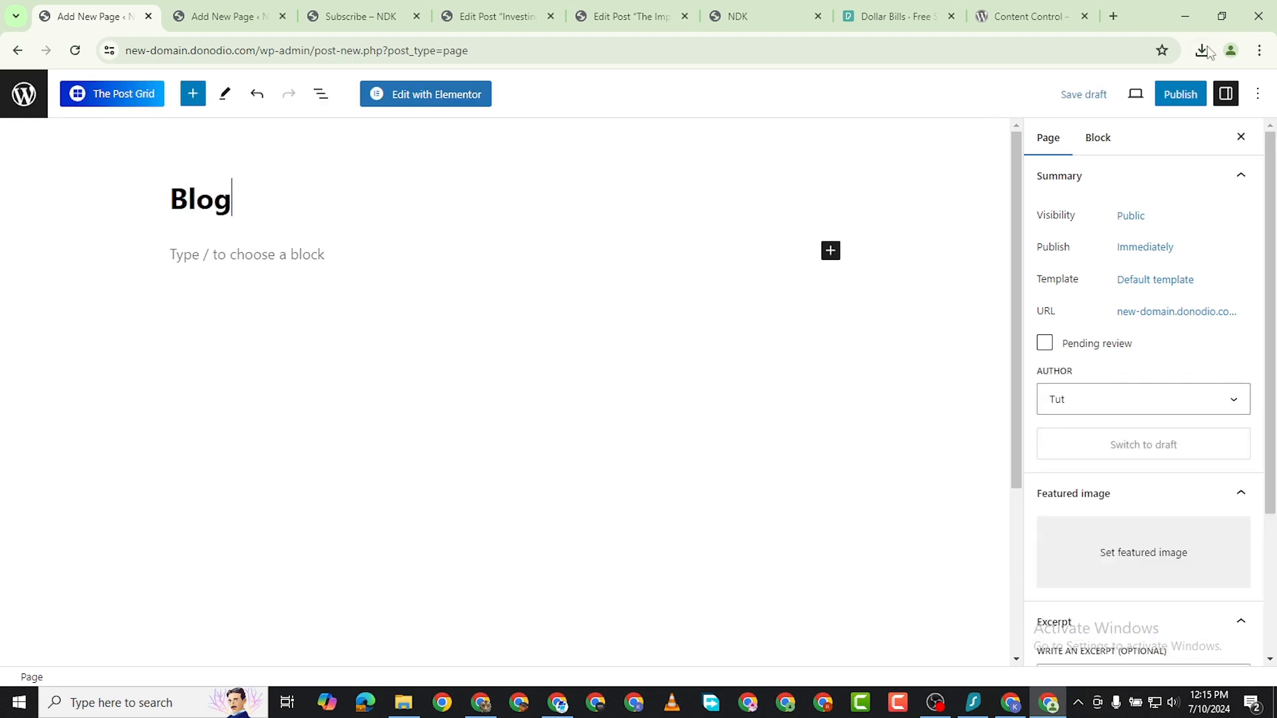
pyautogui.click(1180, 94)
pyautogui.click(1114, 102)
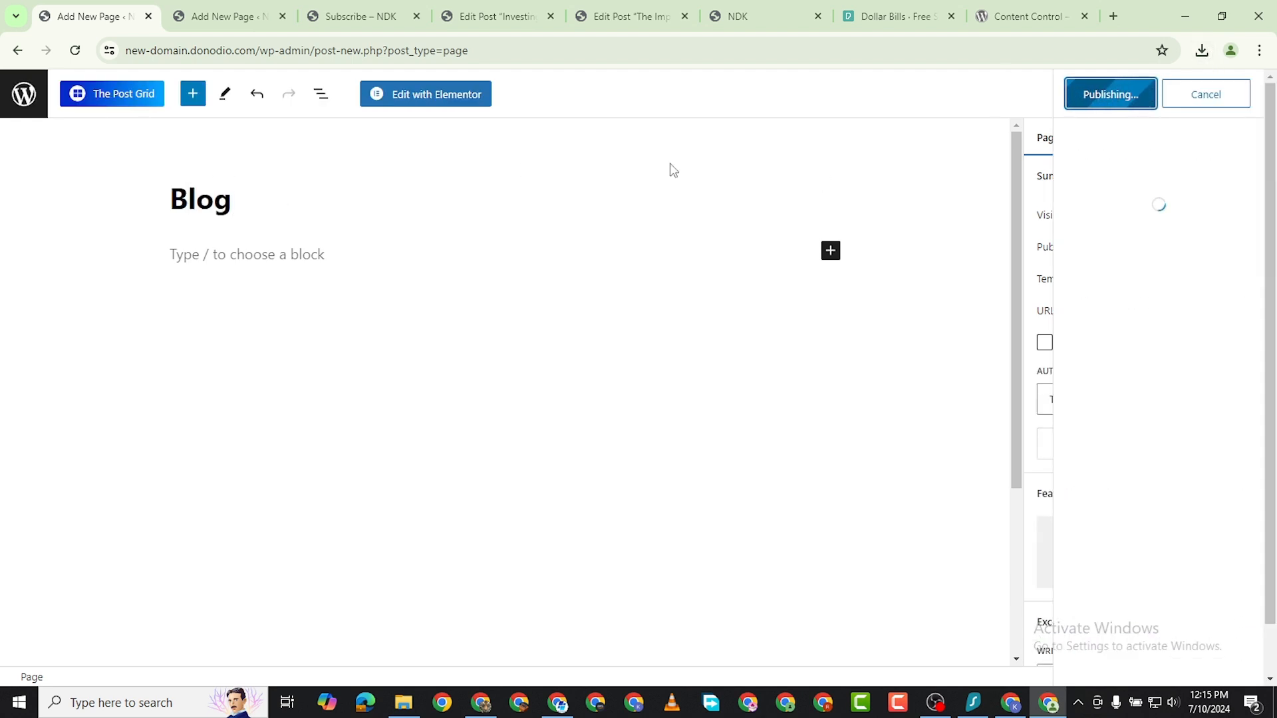
# Open the Blog page in Elementor and hide its title.
pyautogui.click(440, 94)
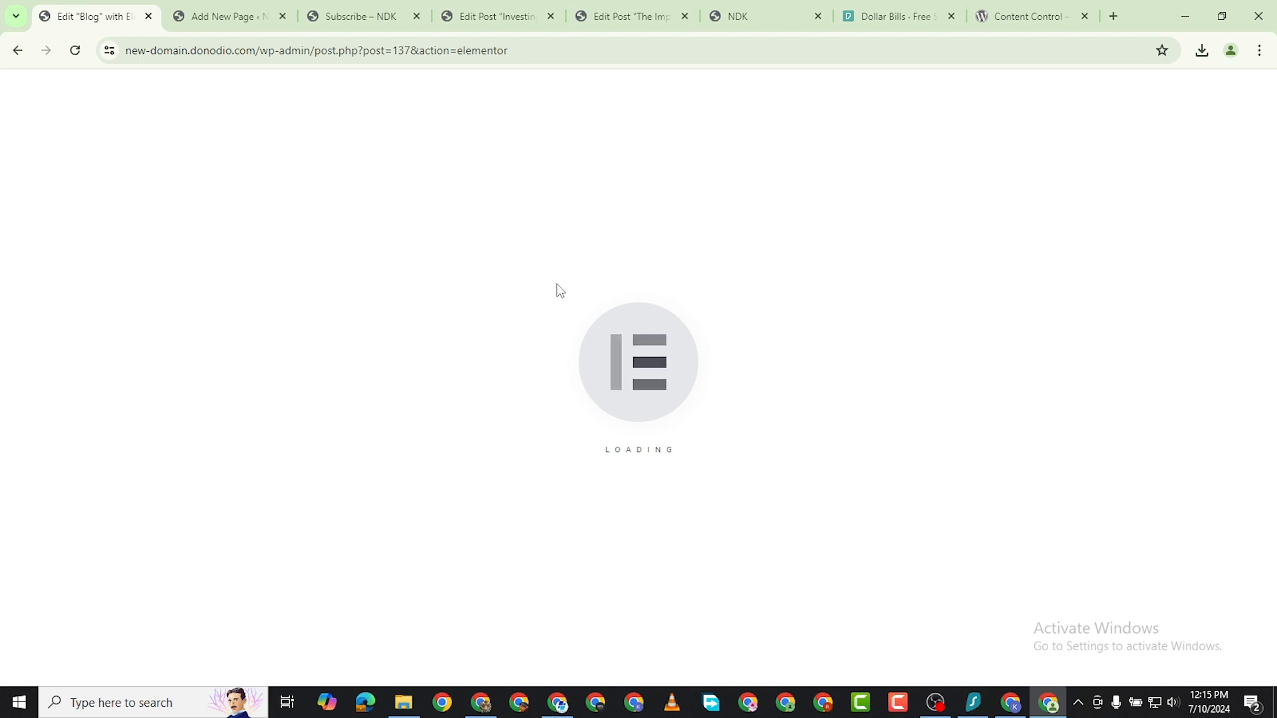
pyautogui.click(591, 88)
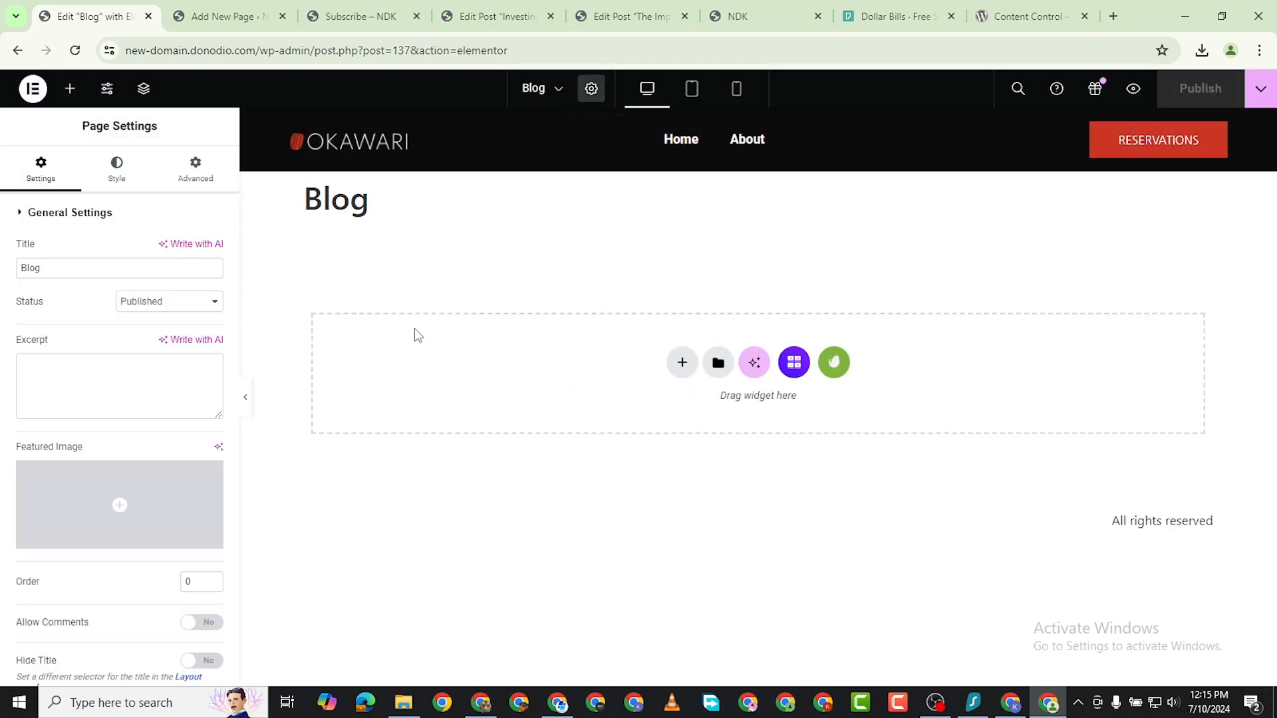
pyautogui.scroll(-1, 143, 518)
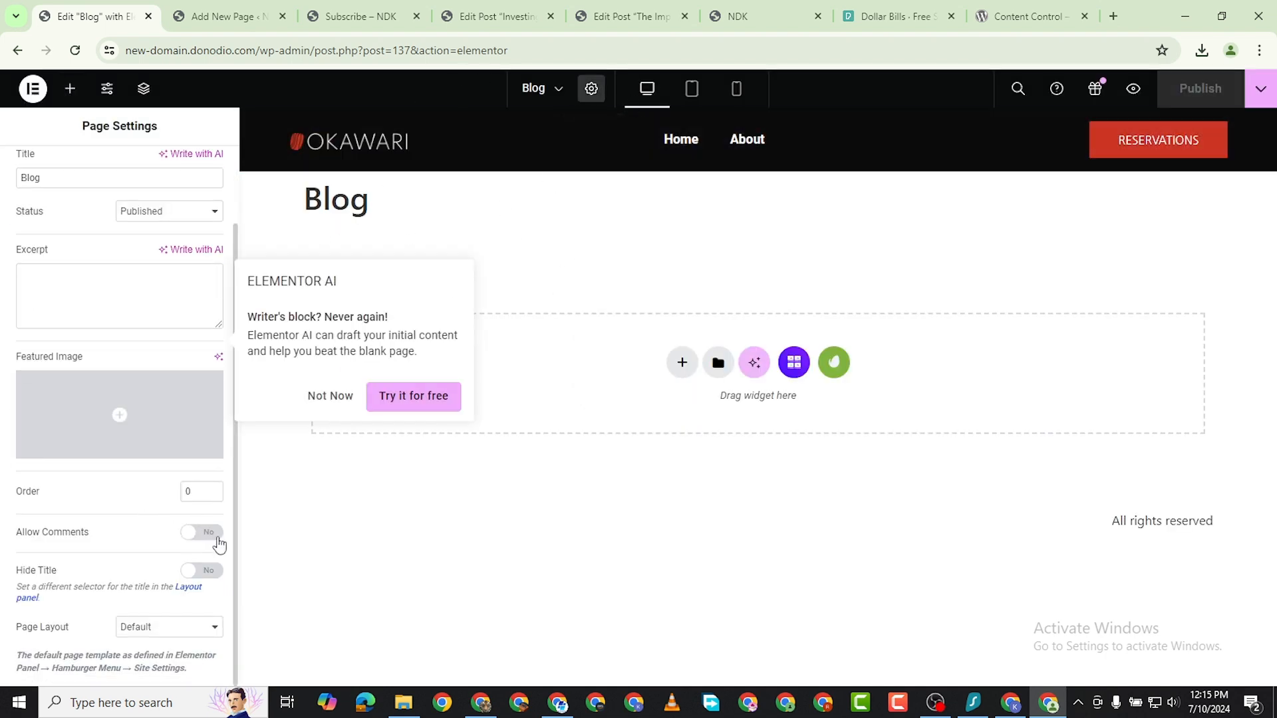
pyautogui.click(213, 573)
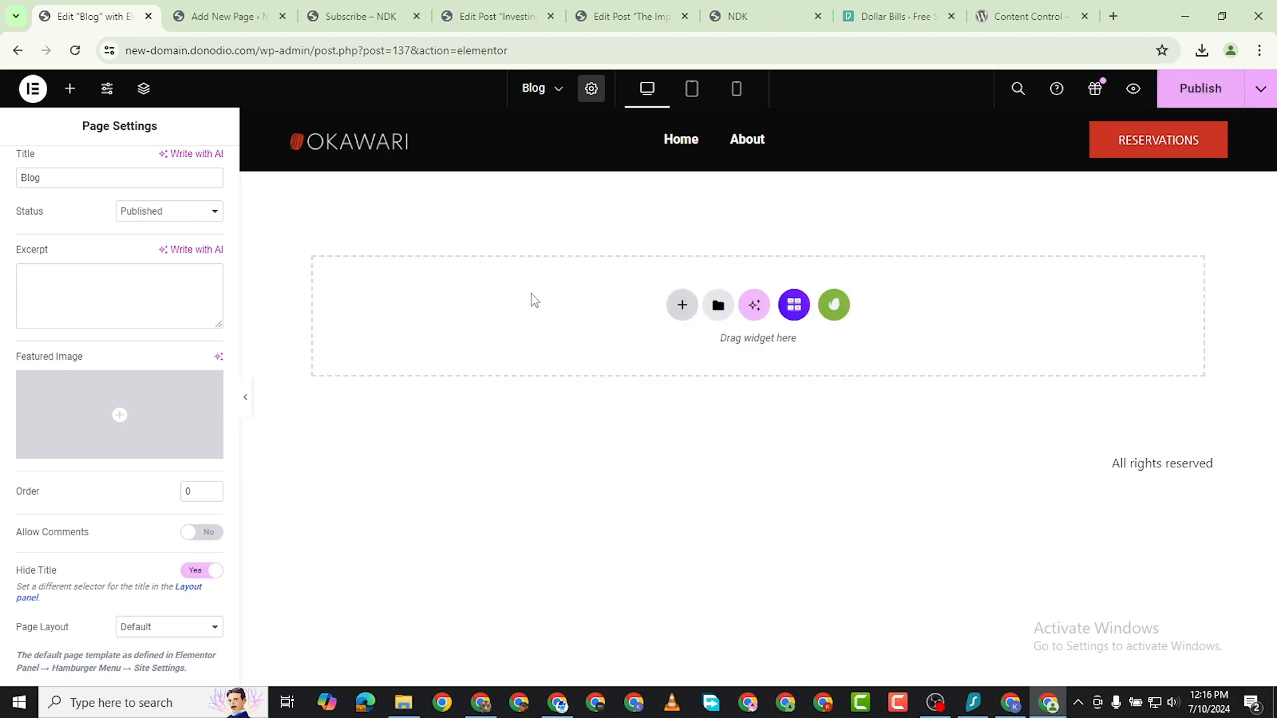
# Add a TPG - Grid Layout widget to the empty Blog page and publish the changes.
pyautogui.click(70, 88)
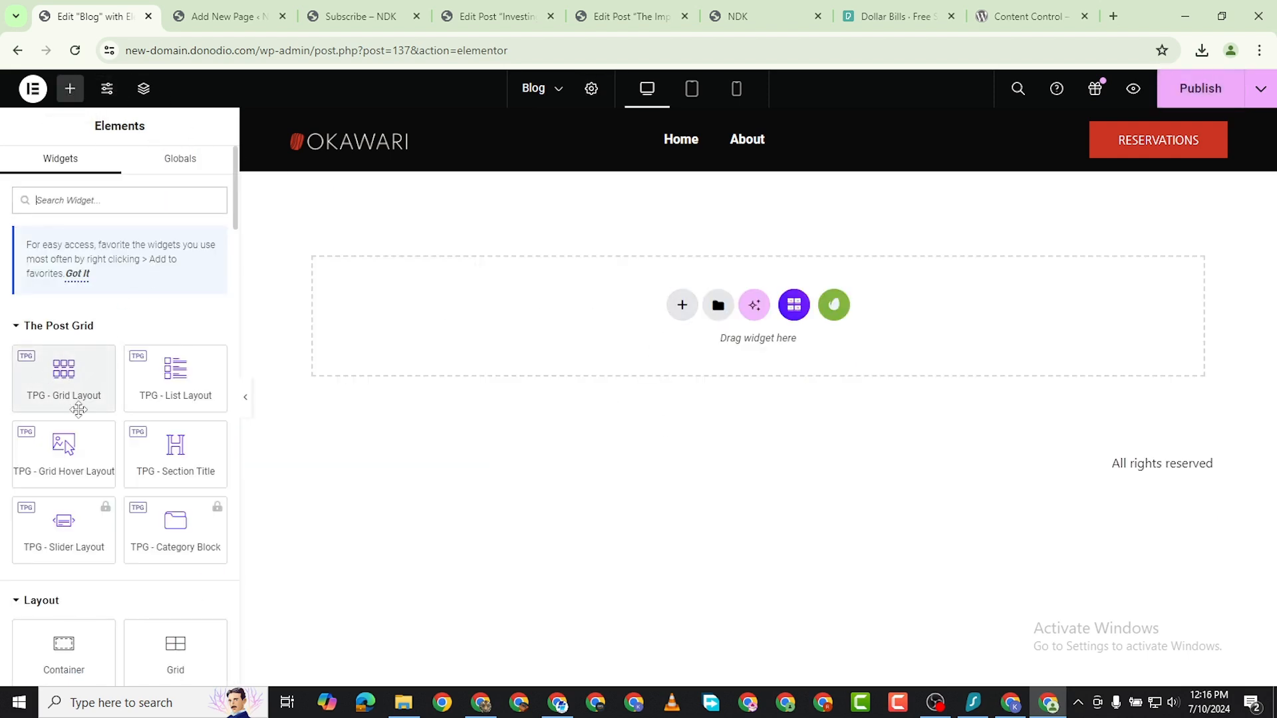
pyautogui.moveTo(45, 362); pyautogui.dragTo(771, 312)
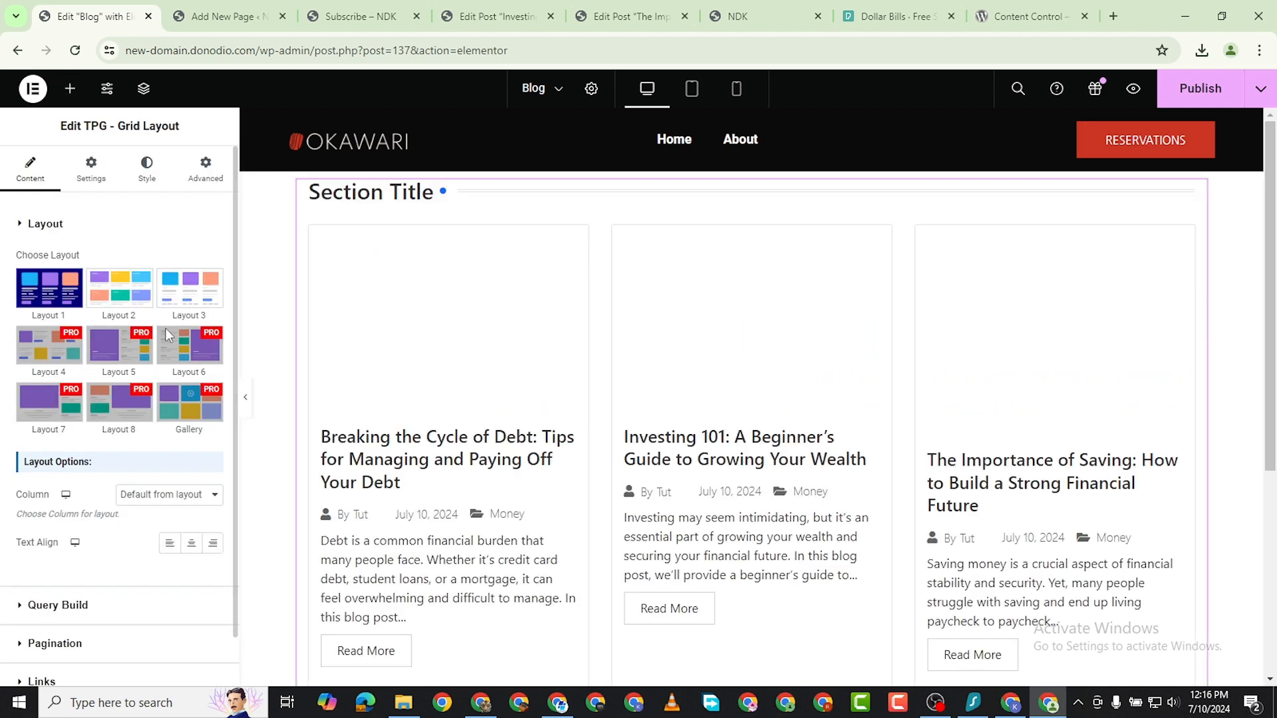
pyautogui.scroll(-5, 919, 416)
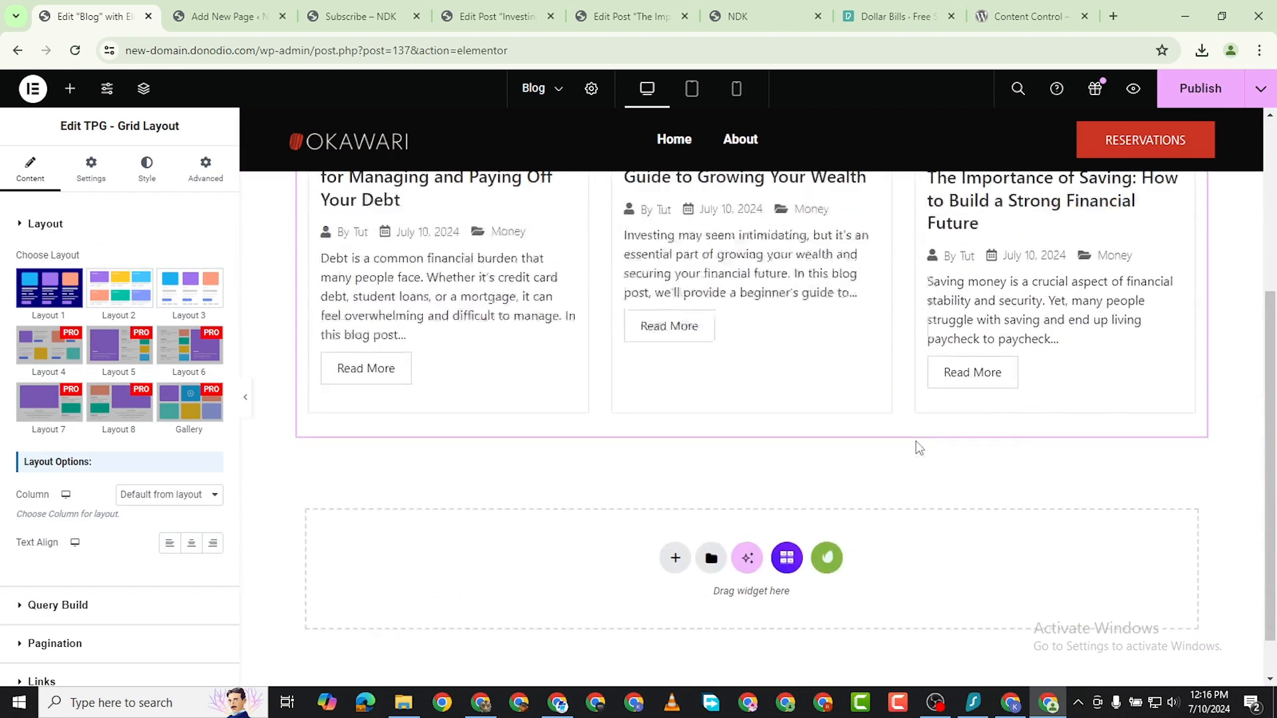
pyautogui.scroll(5, 918, 447)
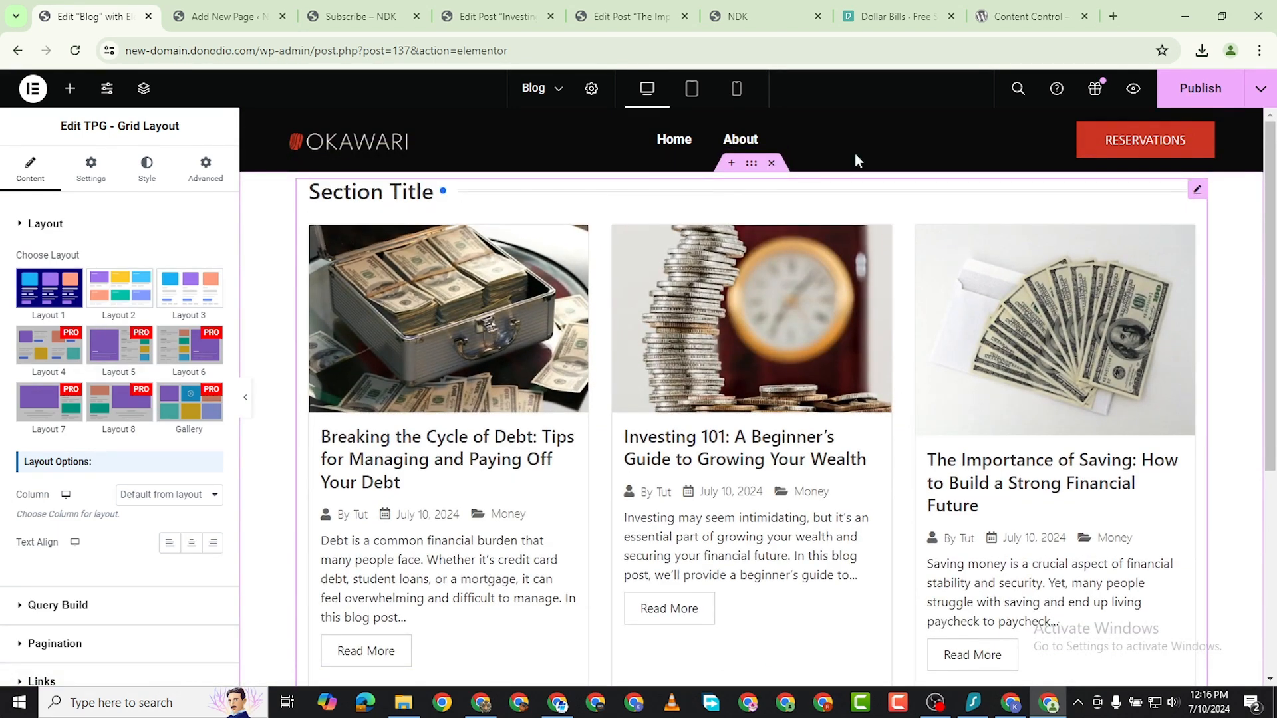
pyautogui.click(1193, 103)
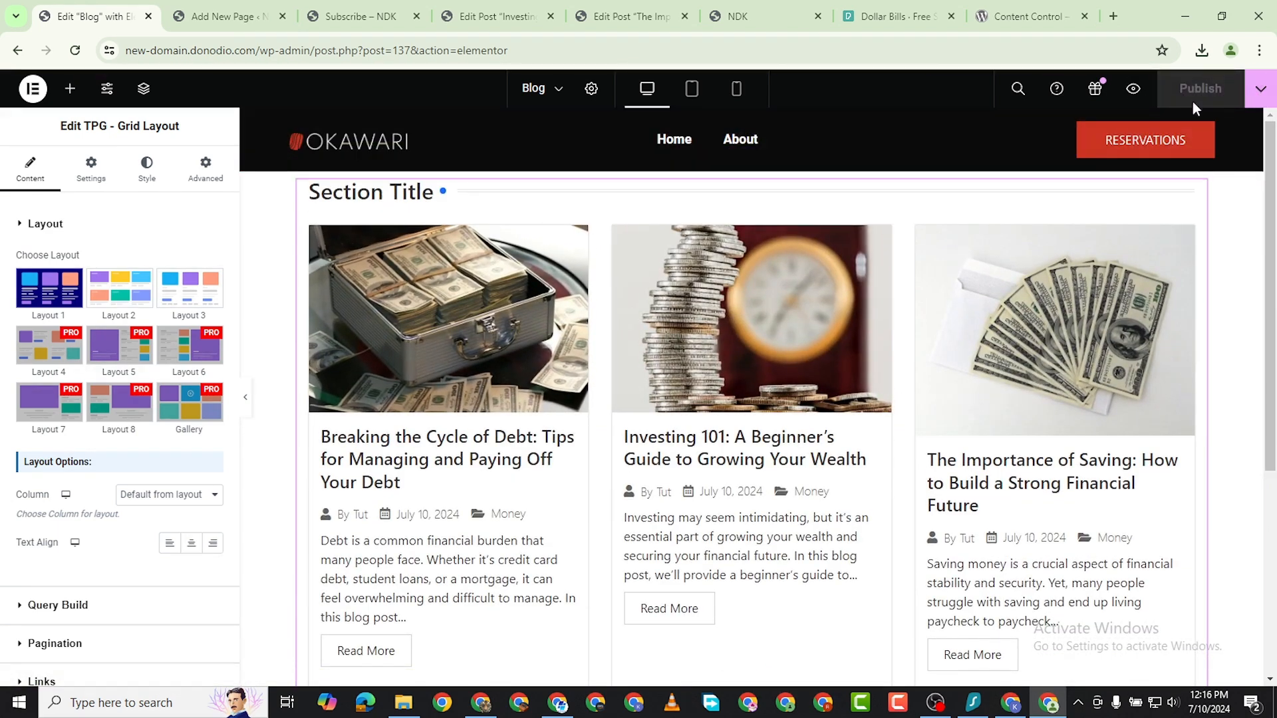
# Go from the Subscribe page to the site's admin dashboard, set Blog as the posts page in the reading settings and save.
pyautogui.click(219, 21)
pyautogui.click(116, 24)
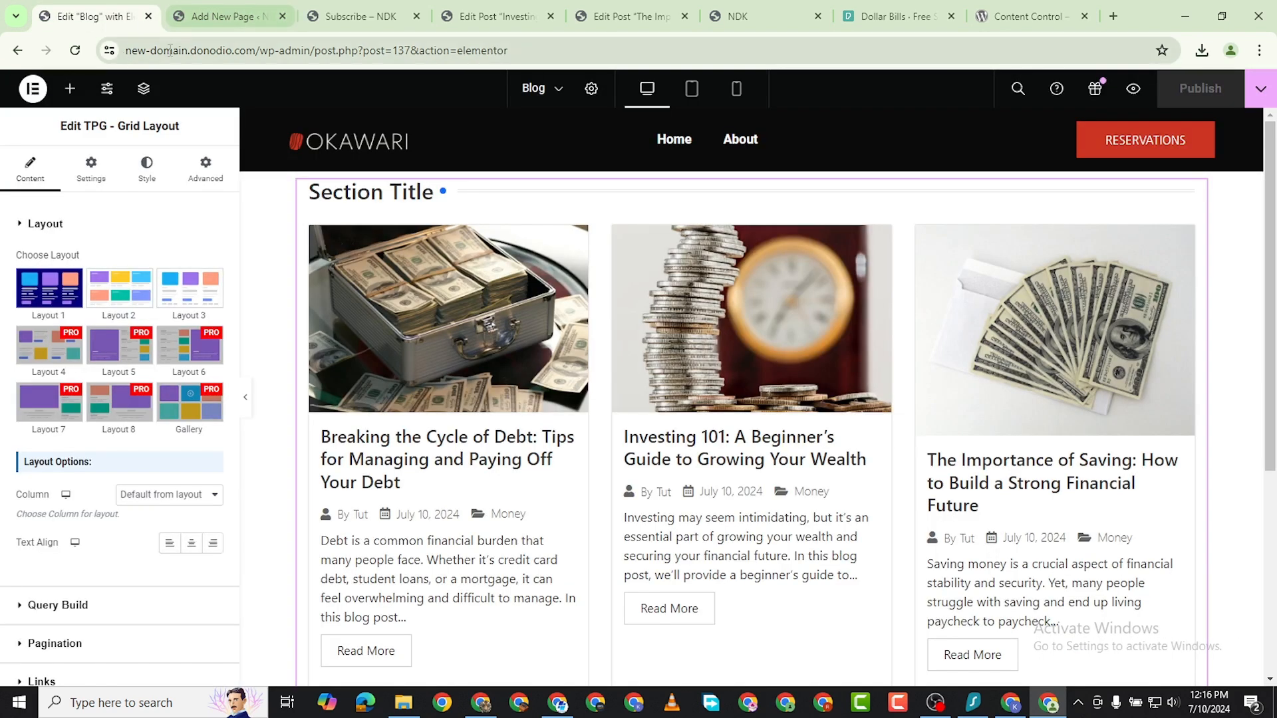
pyautogui.click(353, 21)
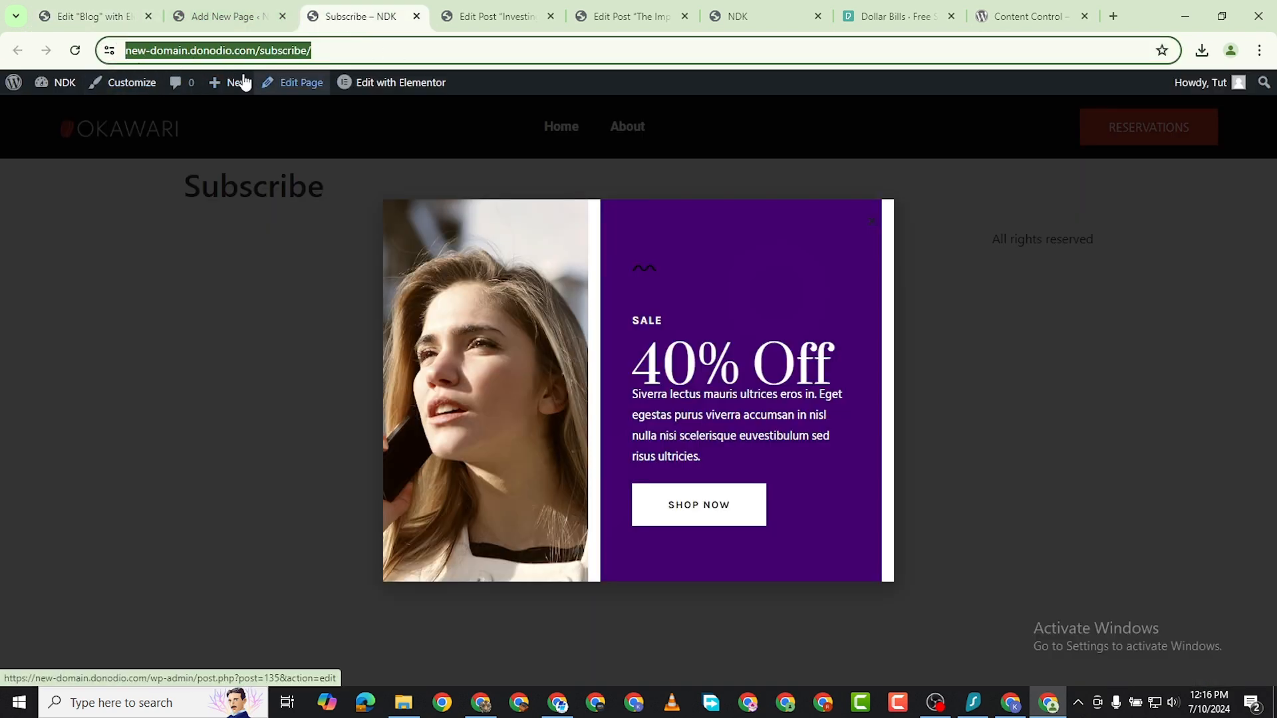
pyautogui.click(65, 103)
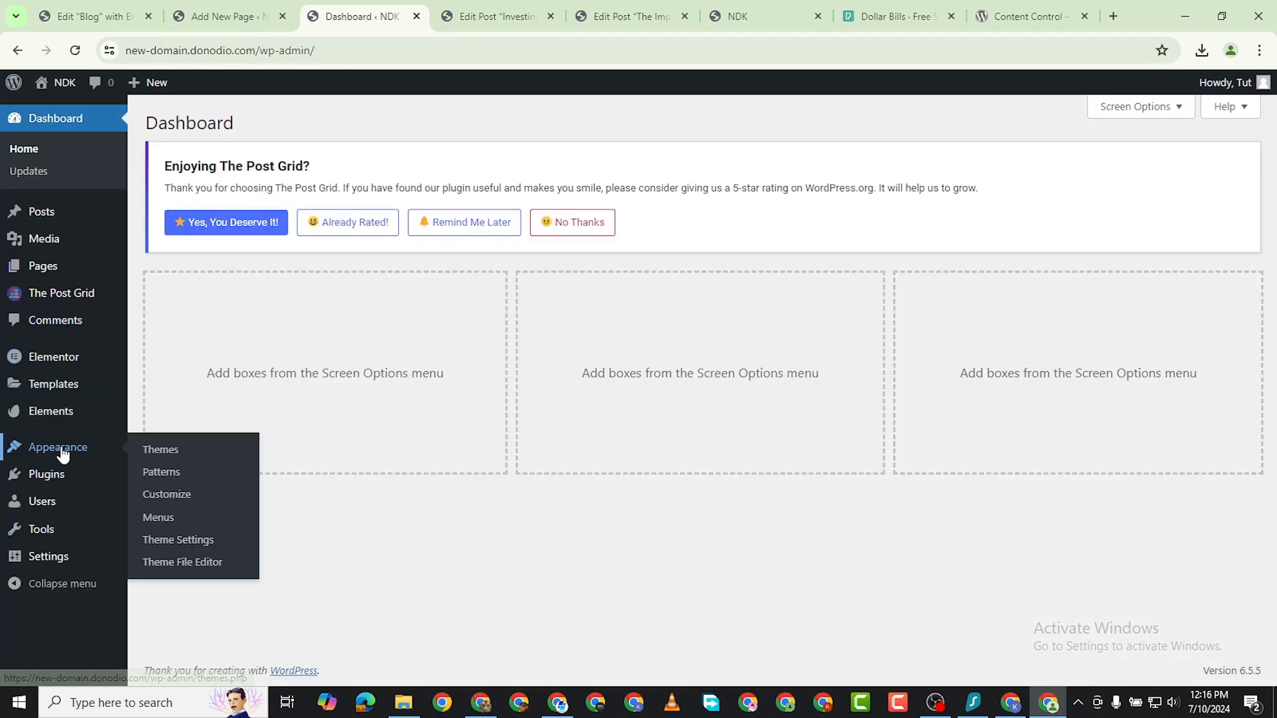
pyautogui.moveTo(59, 478)
pyautogui.moveTo(63, 453)
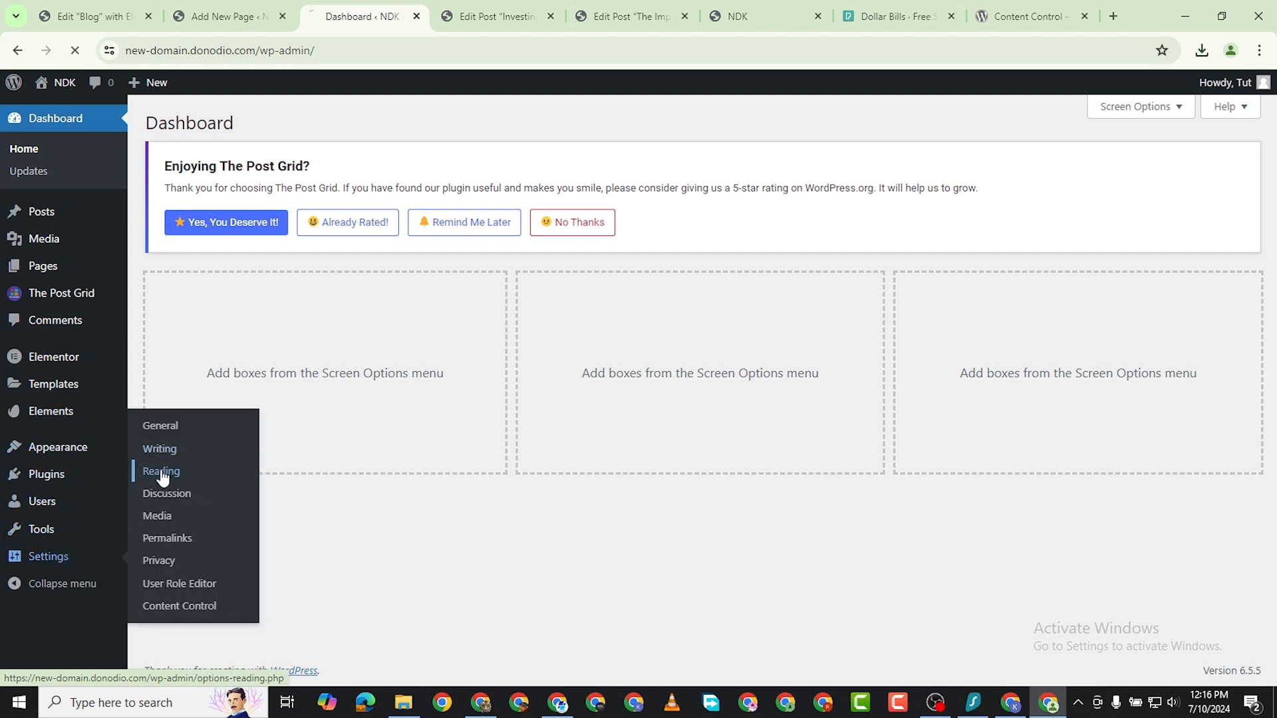
pyautogui.click(162, 474)
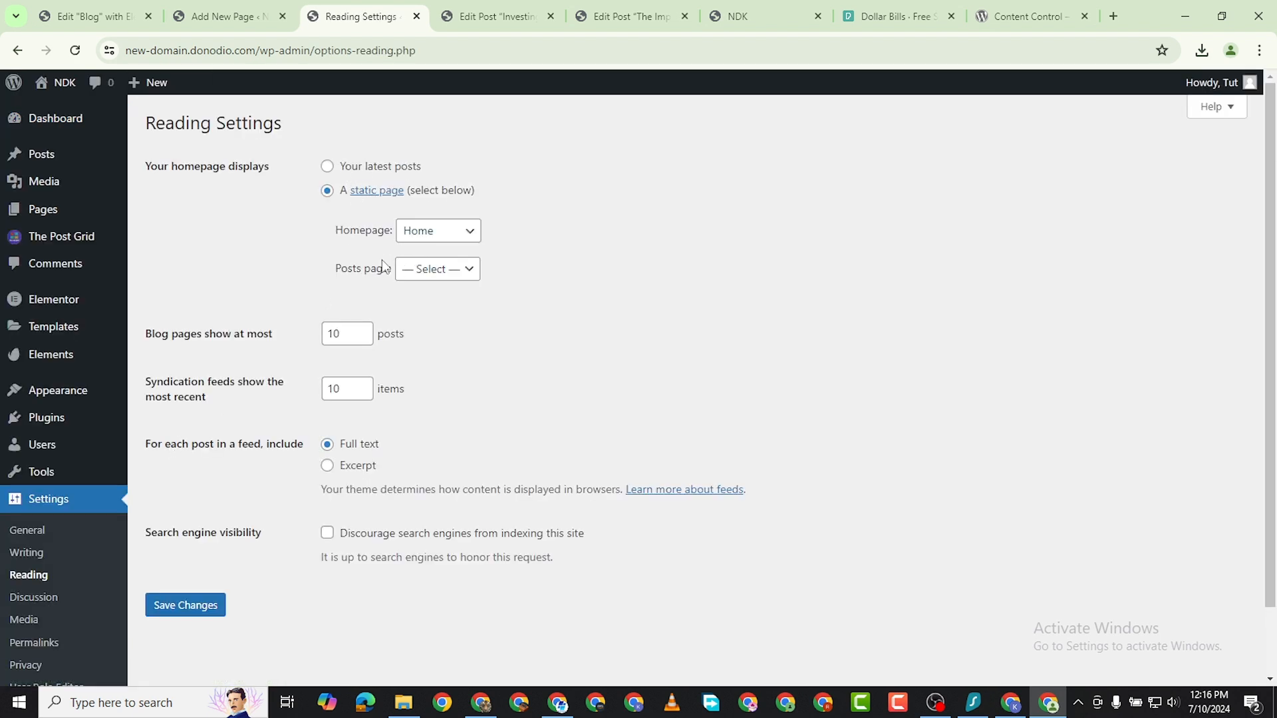
pyautogui.click(438, 269)
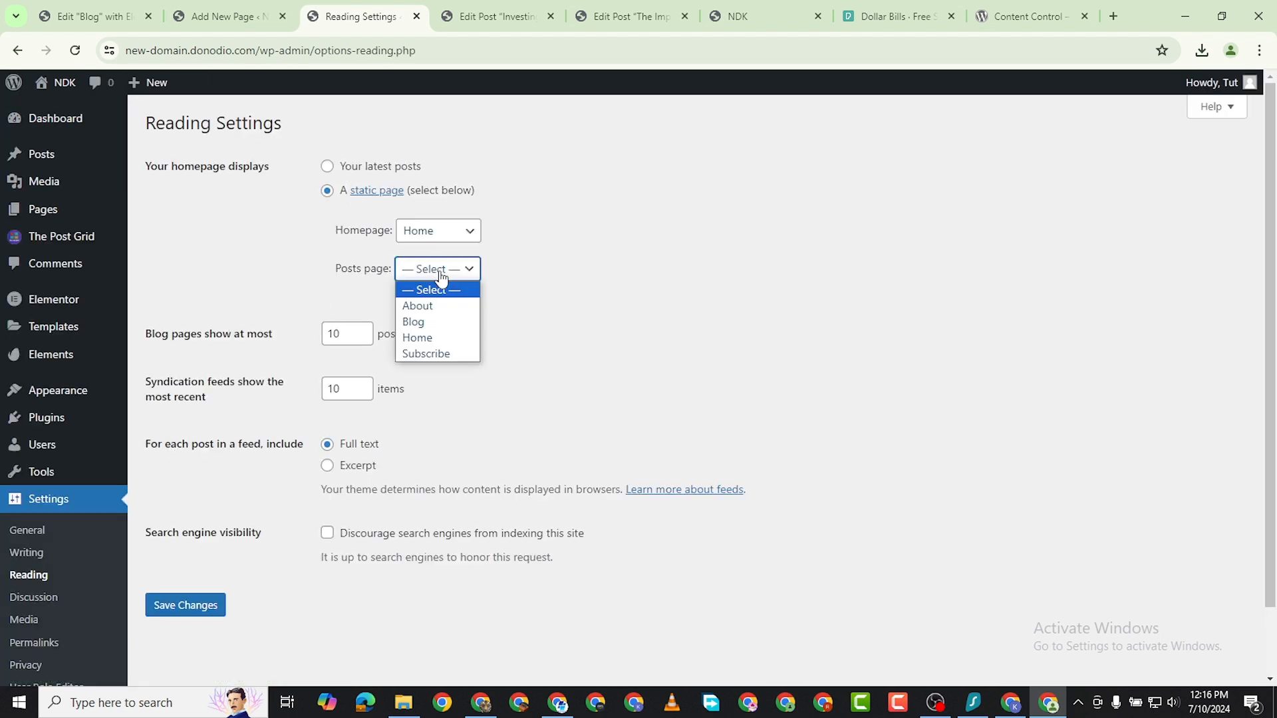
pyautogui.click(439, 323)
pyautogui.click(195, 616)
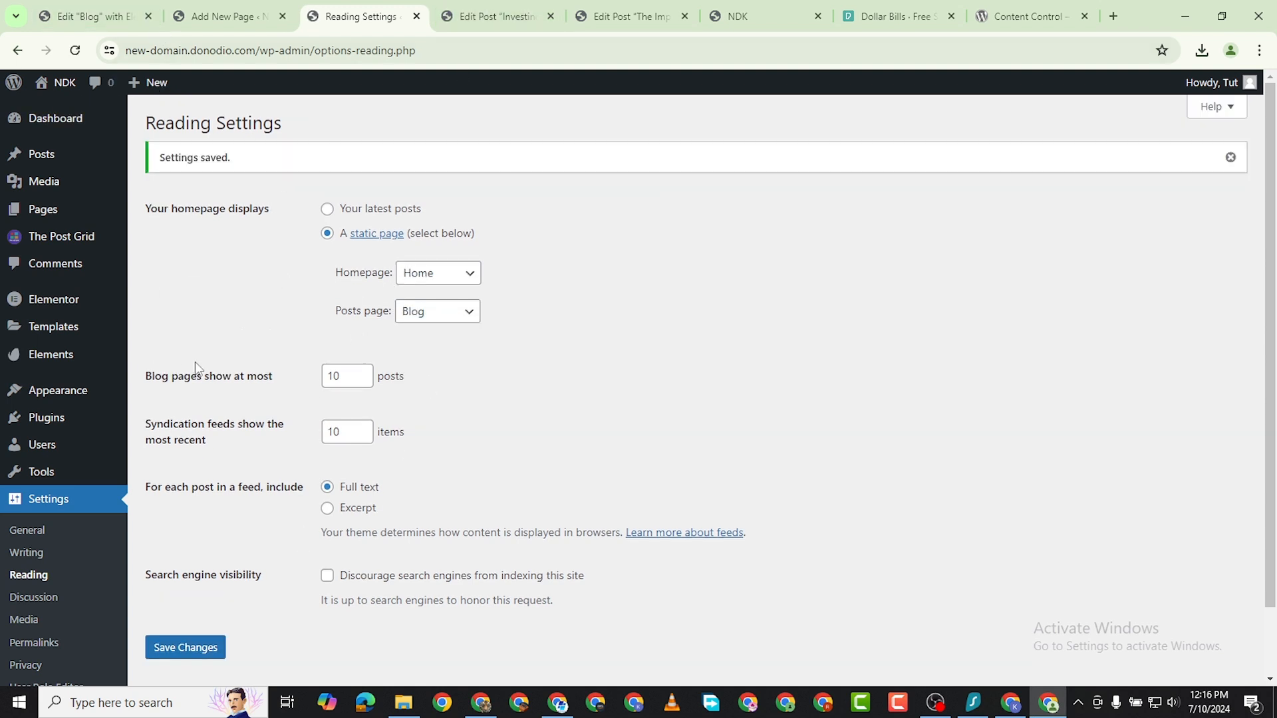
# Open the site's navigation menu for editing and remove the invalid Blog 1 item.
pyautogui.moveTo(63, 400)
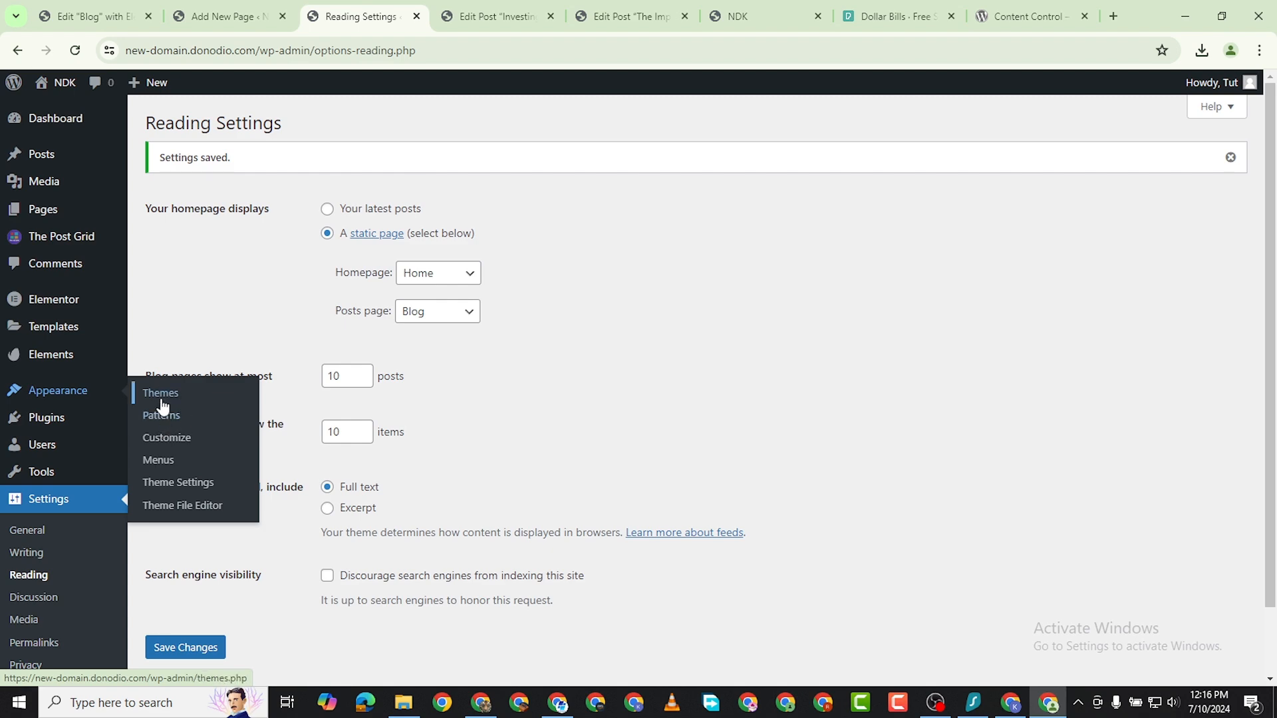
pyautogui.click(168, 460)
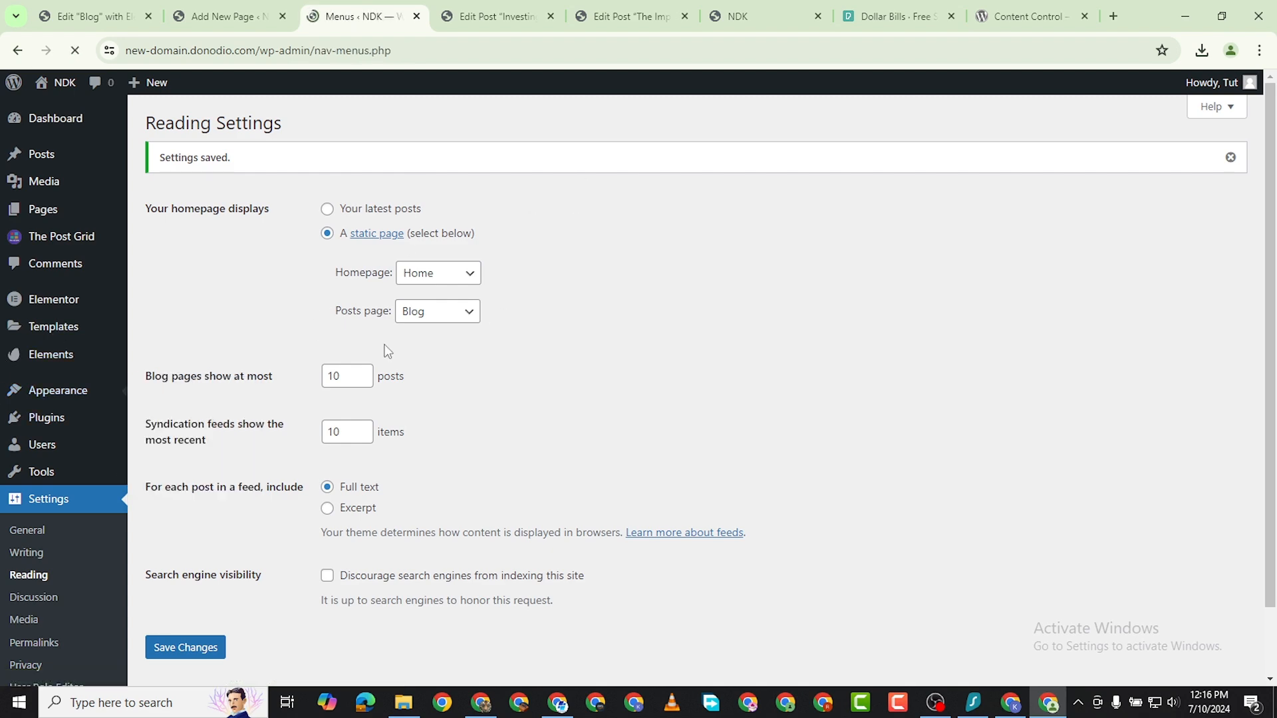
pyautogui.scroll(-3, 450, 399)
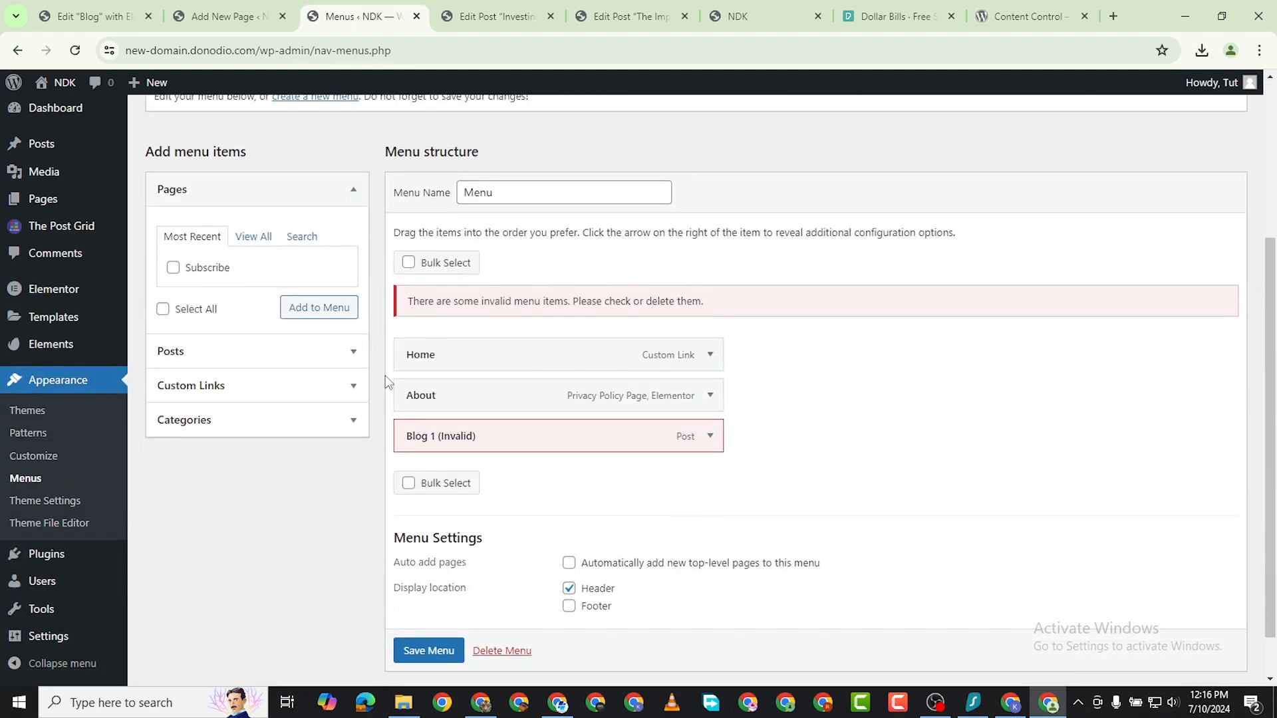
pyautogui.click(709, 435)
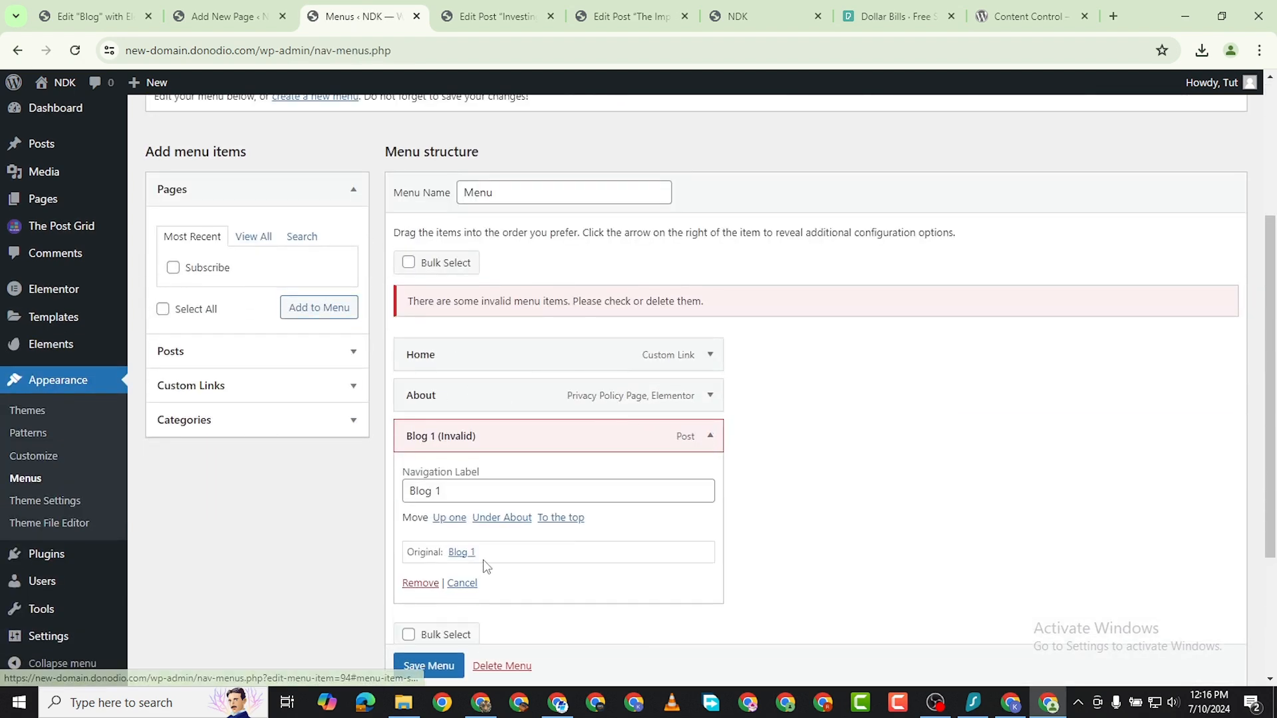
pyautogui.click(418, 580)
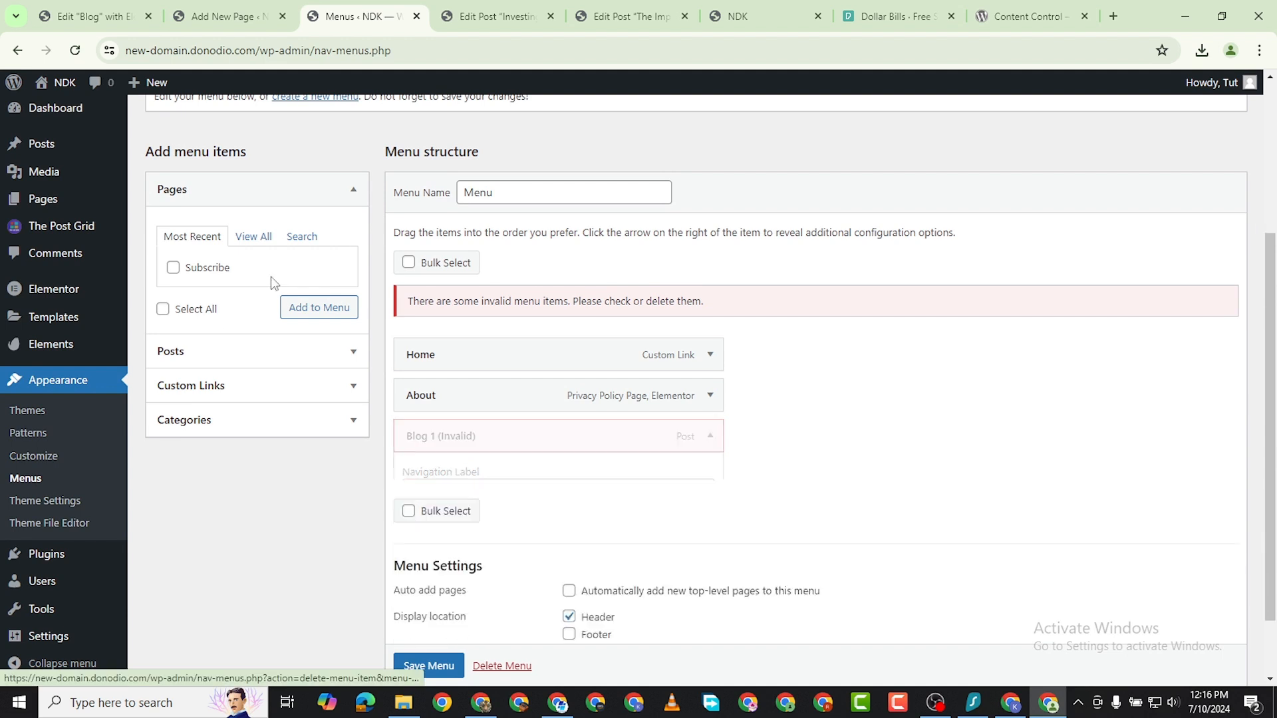
# Add the Blog posts page to the navigation menu and save the menu.
pyautogui.click(245, 243)
pyautogui.click(314, 382)
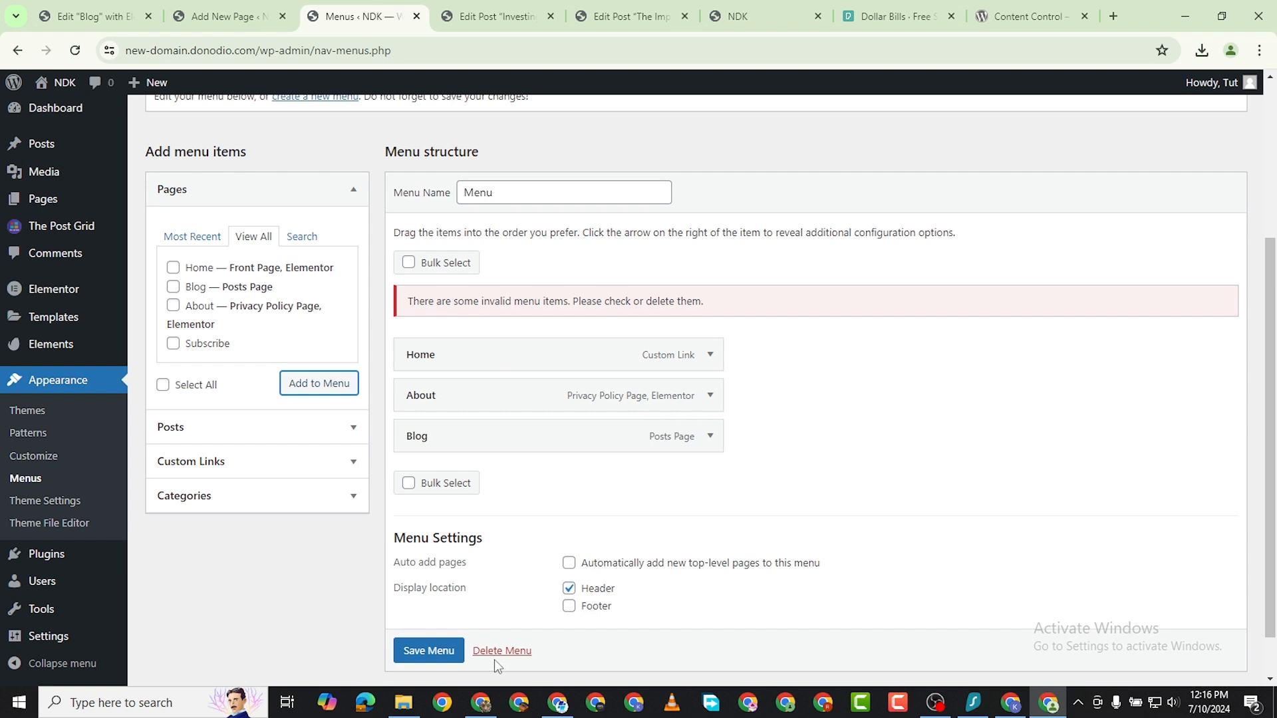
pyautogui.click(426, 652)
pyautogui.scroll(-1, 412, 659)
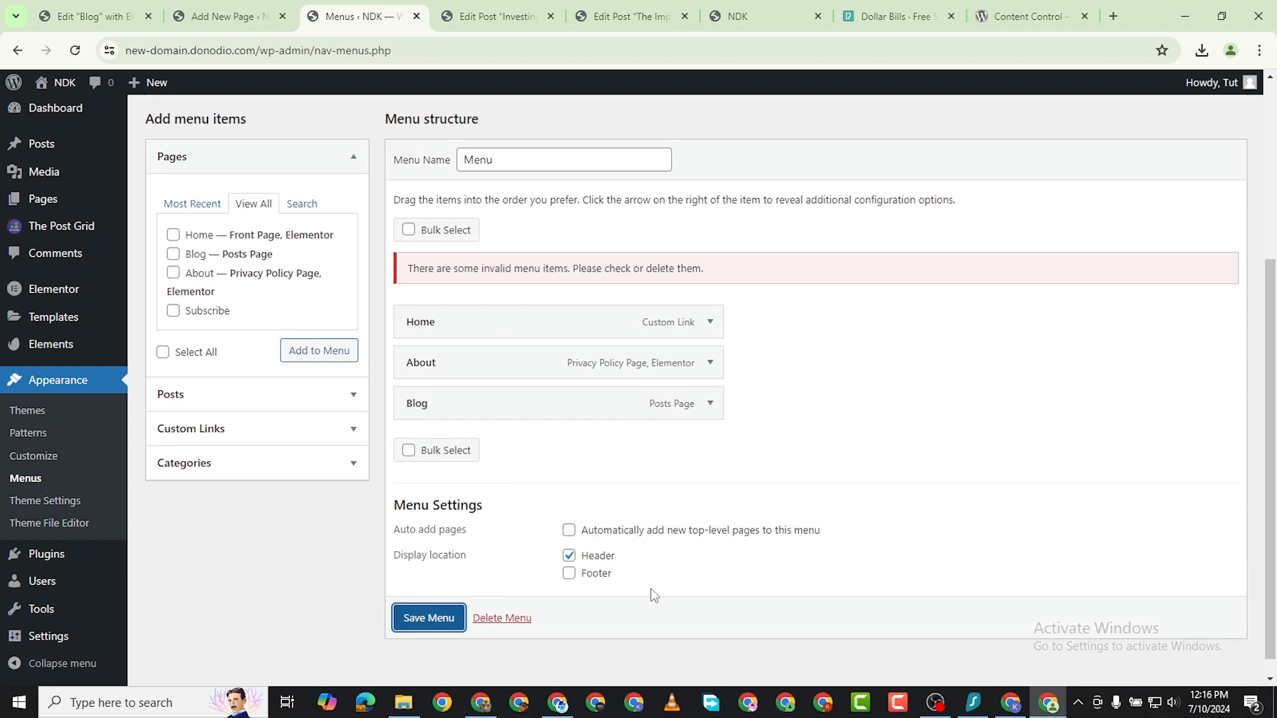
pyautogui.click(435, 622)
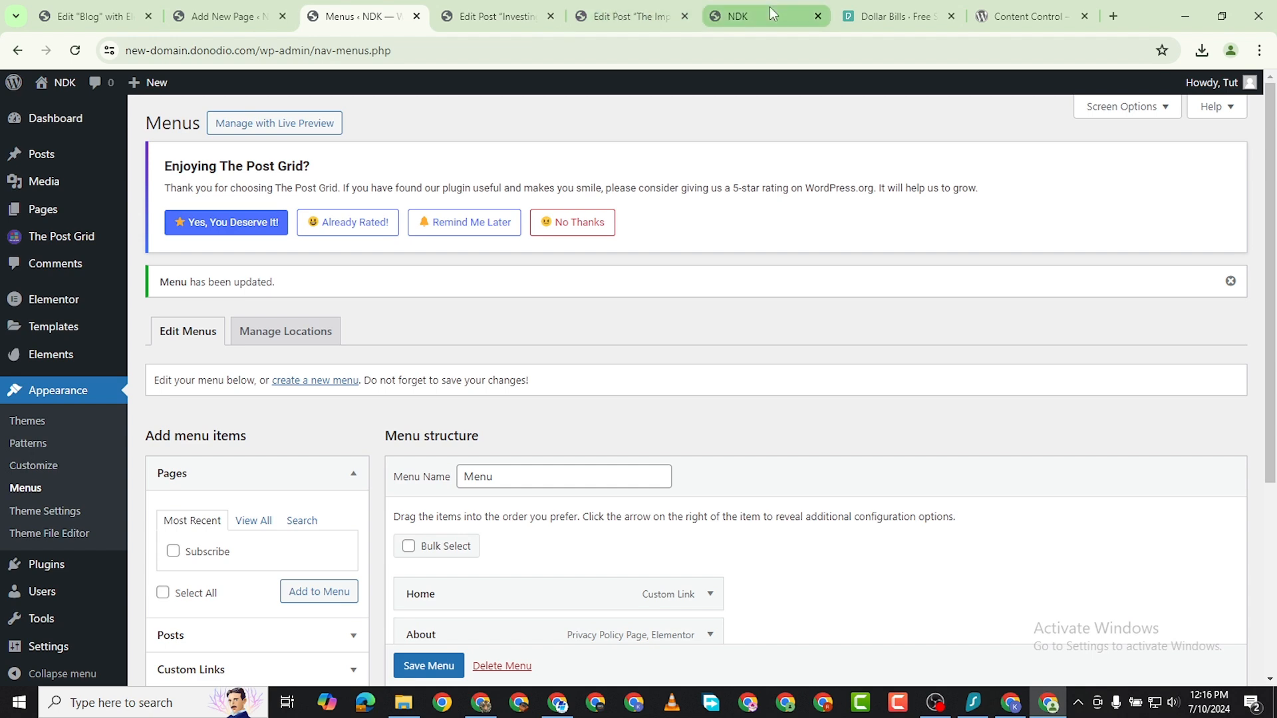
# Load the live homepage at new-domain.donodio.com without the preview parameters, open Blog from its header and look through the posts.
pyautogui.click(771, 15)
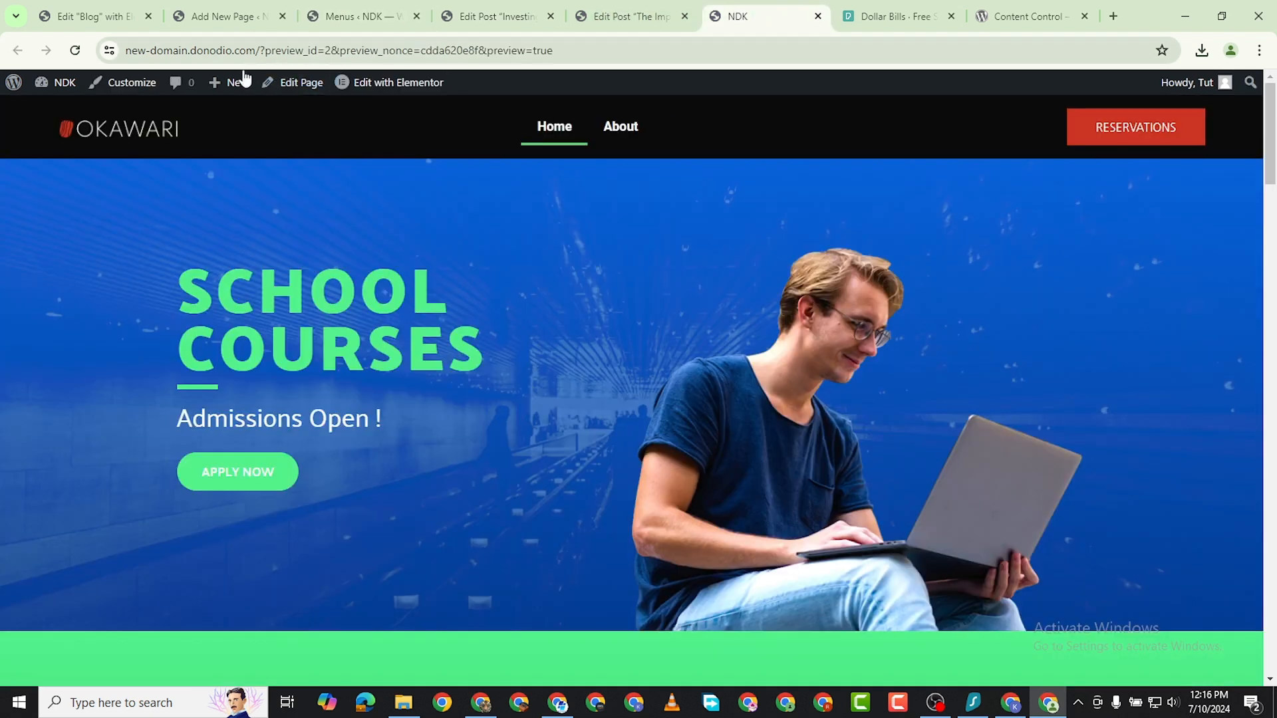
pyautogui.click(77, 52)
pyautogui.moveTo(260, 50); pyautogui.dragTo(553, 51)
pyautogui.press('BackSpace')
pyautogui.press('Return')
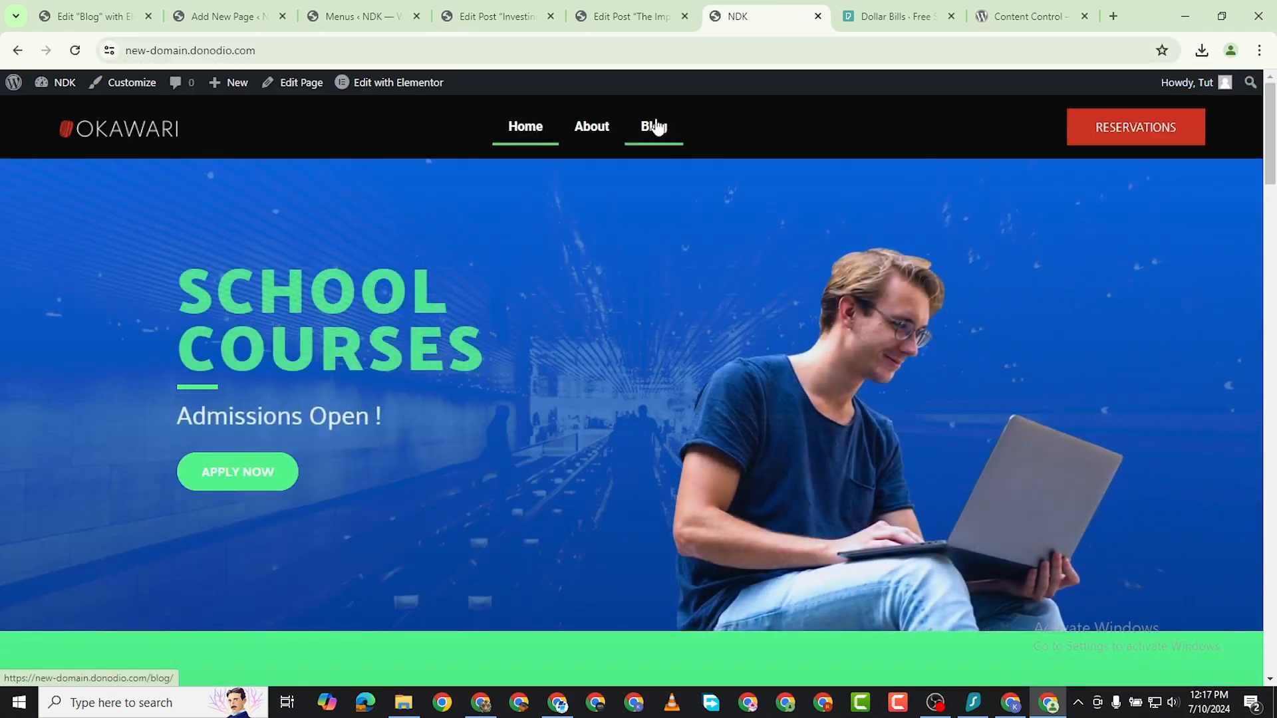
pyautogui.click(656, 126)
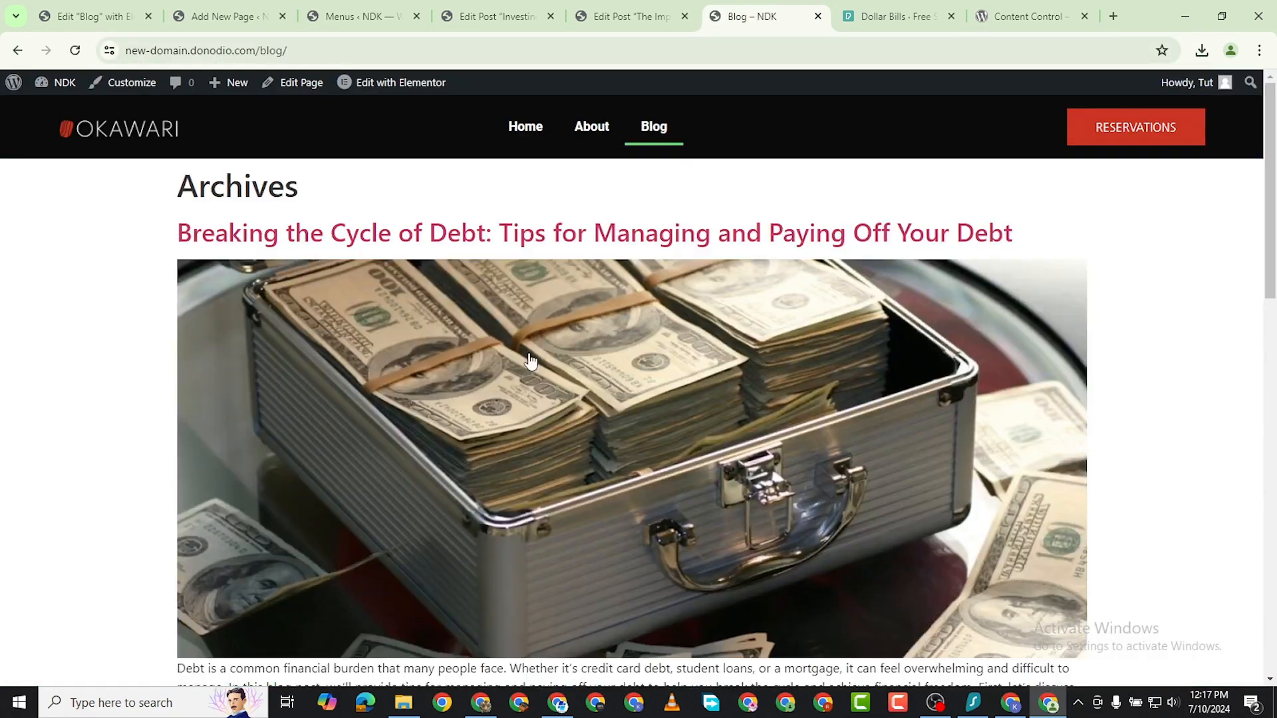
pyautogui.scroll(-10, 528, 356)
pyautogui.scroll(15, 548, 328)
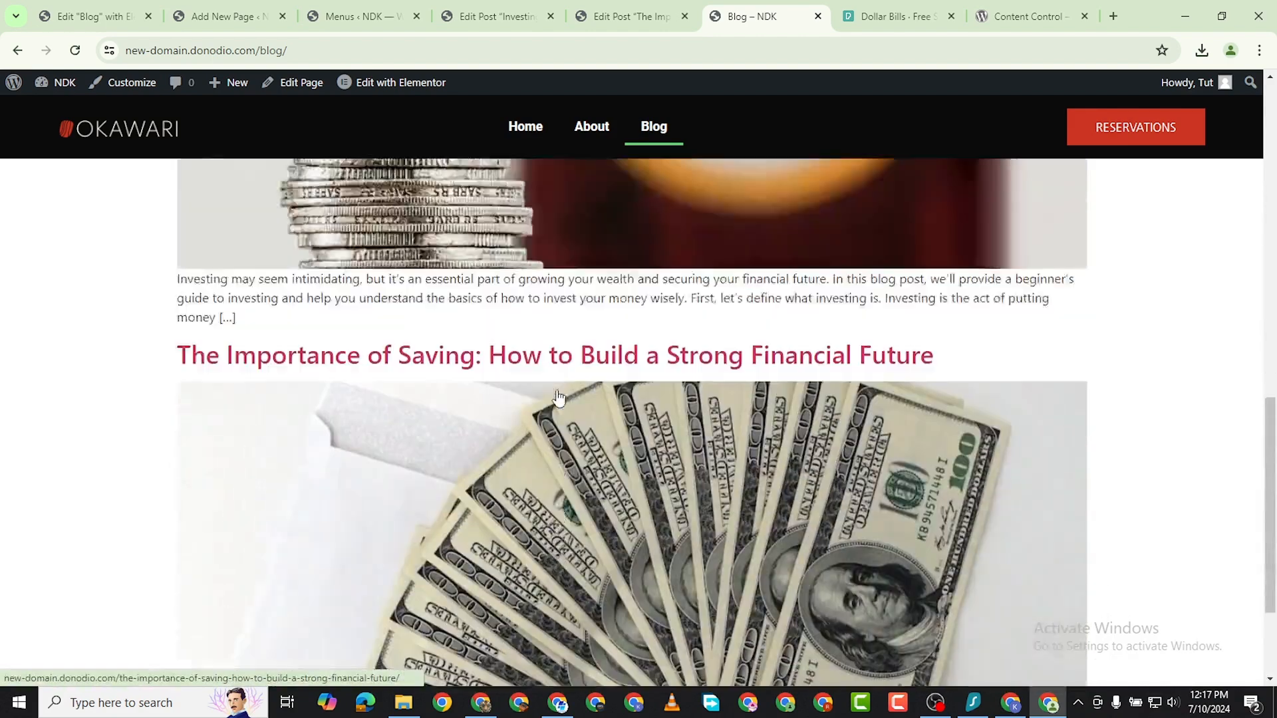
# Open the post "Breaking the Cycle of Debt" from the blog, look through it and dismiss the sale popup.
pyautogui.click(506, 230)
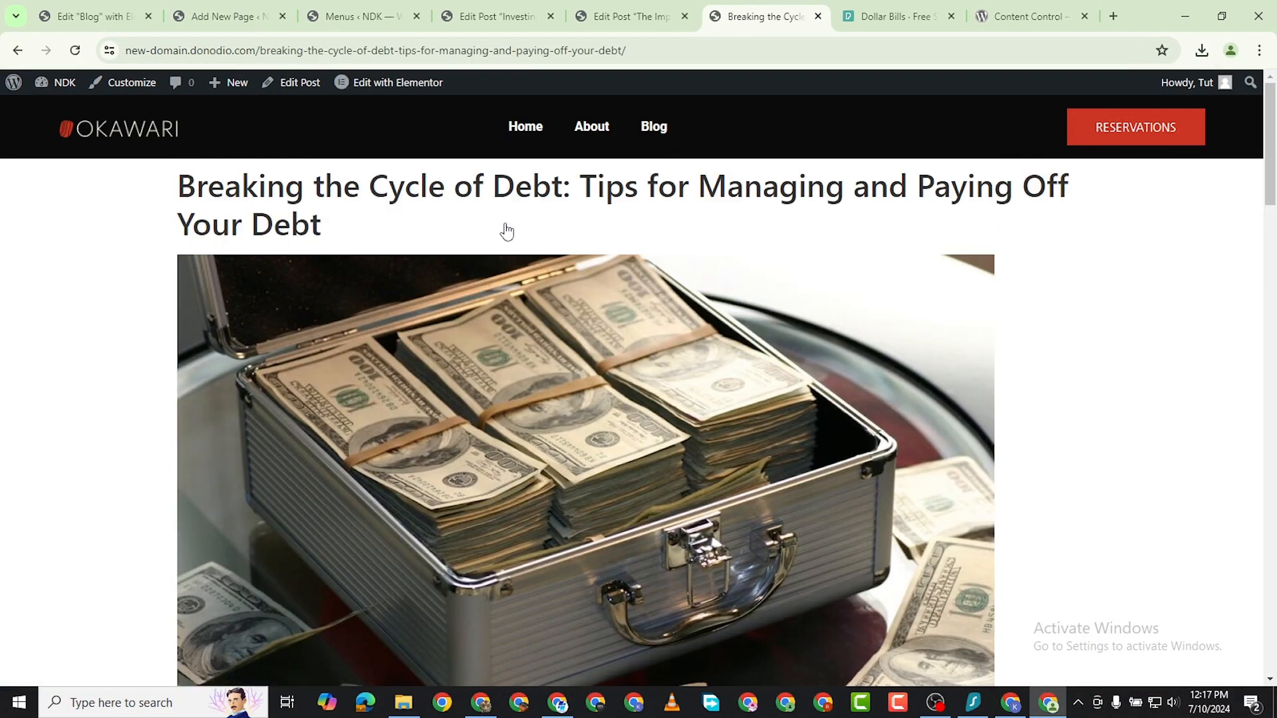
pyautogui.scroll(-20, 473, 203)
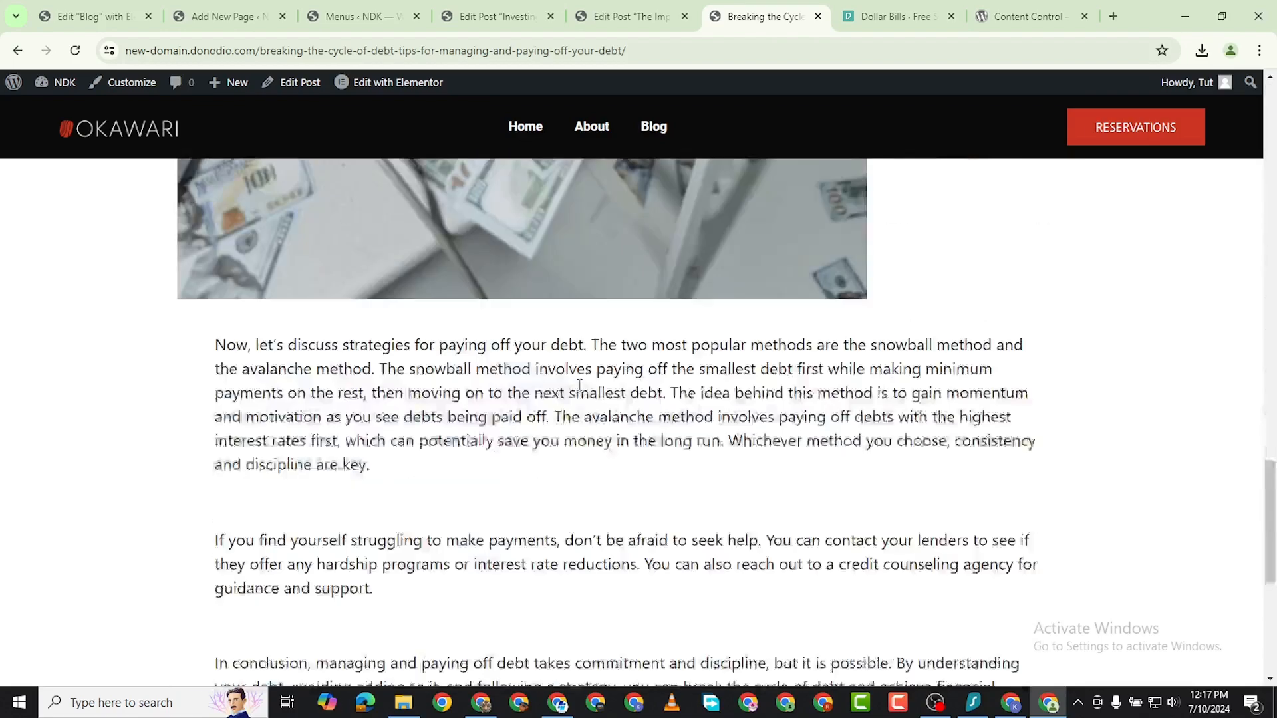
pyautogui.scroll(20, 570, 470)
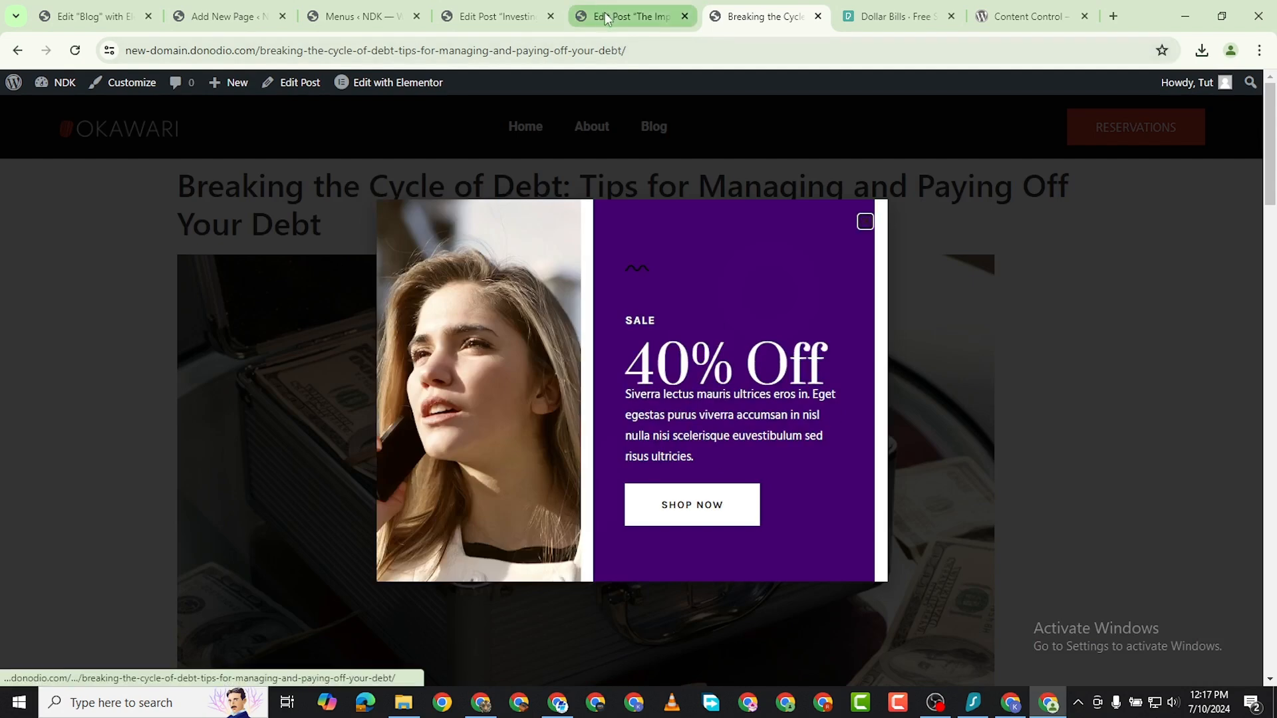
pyautogui.click(863, 223)
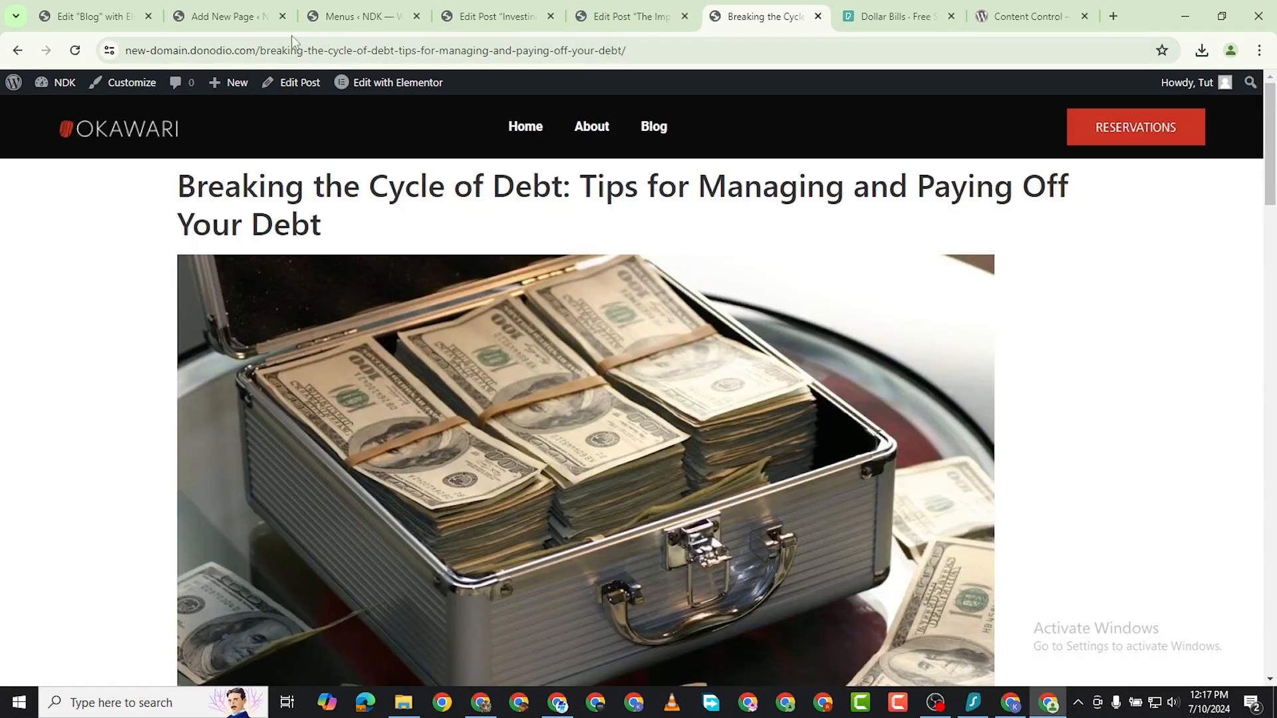
# Go back to the WordPress admin and show the list of all pages.
pyautogui.click(234, 16)
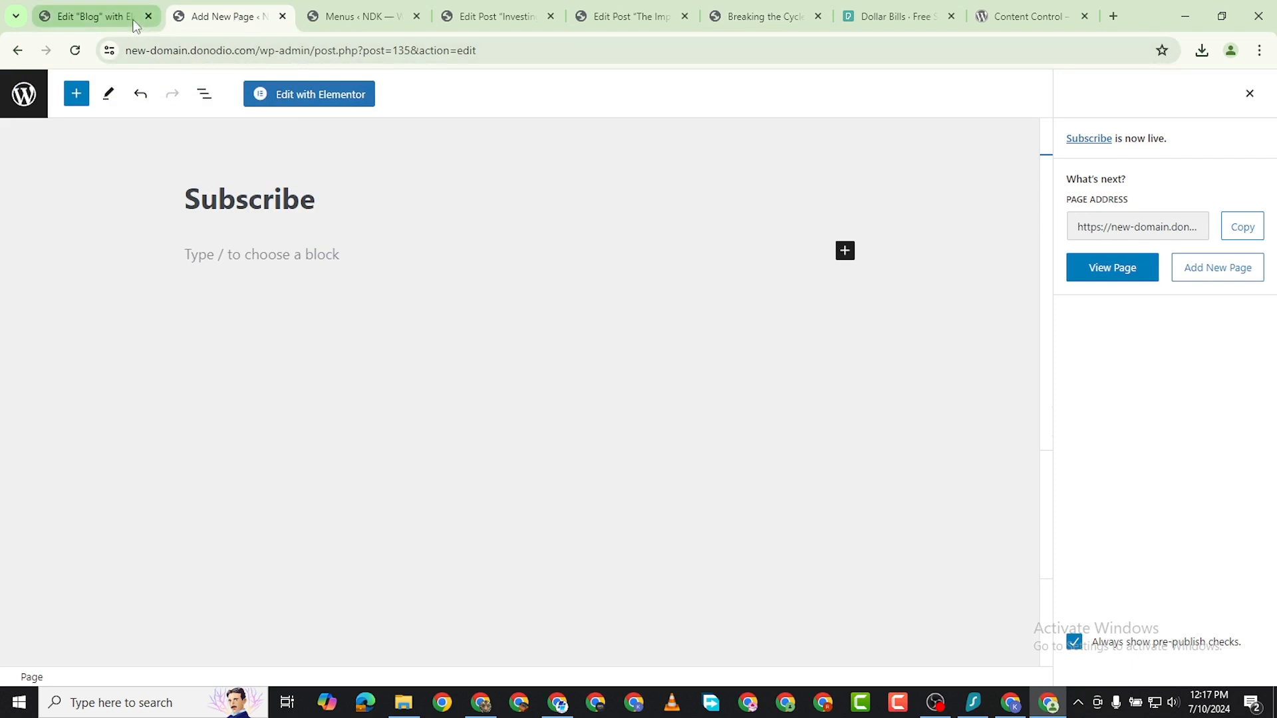
pyautogui.click(368, 9)
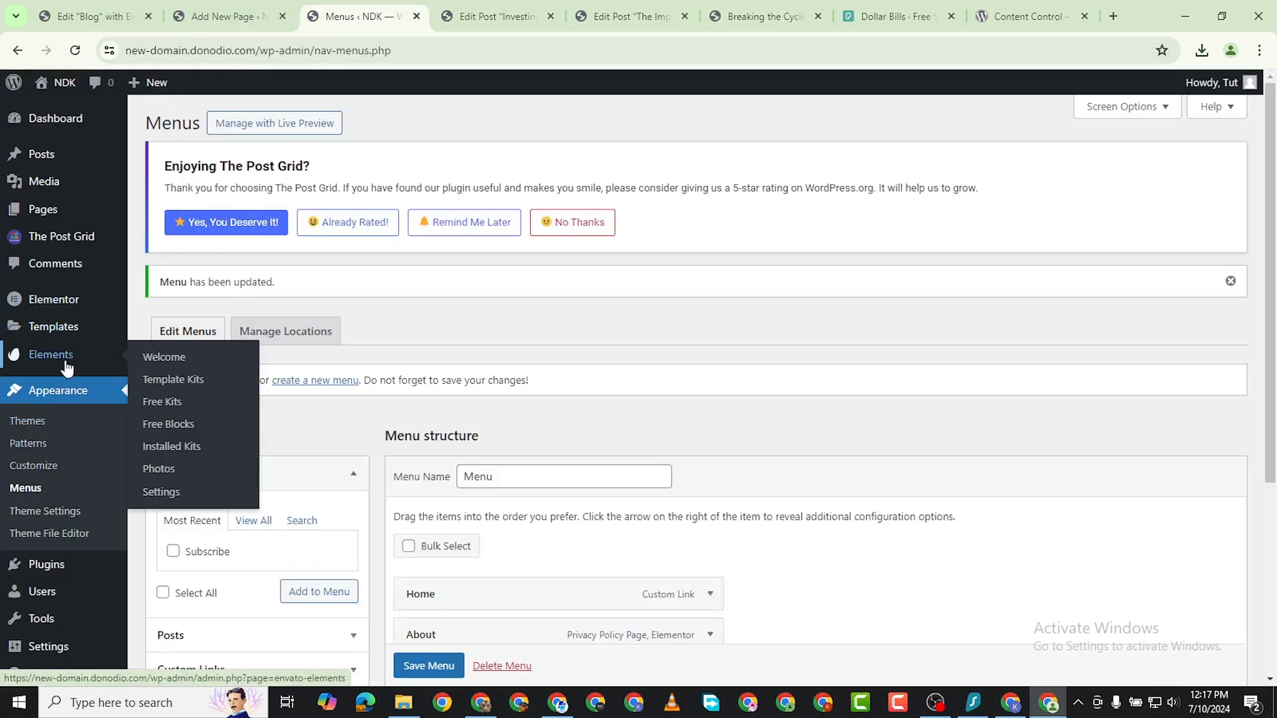
pyautogui.moveTo(77, 210)
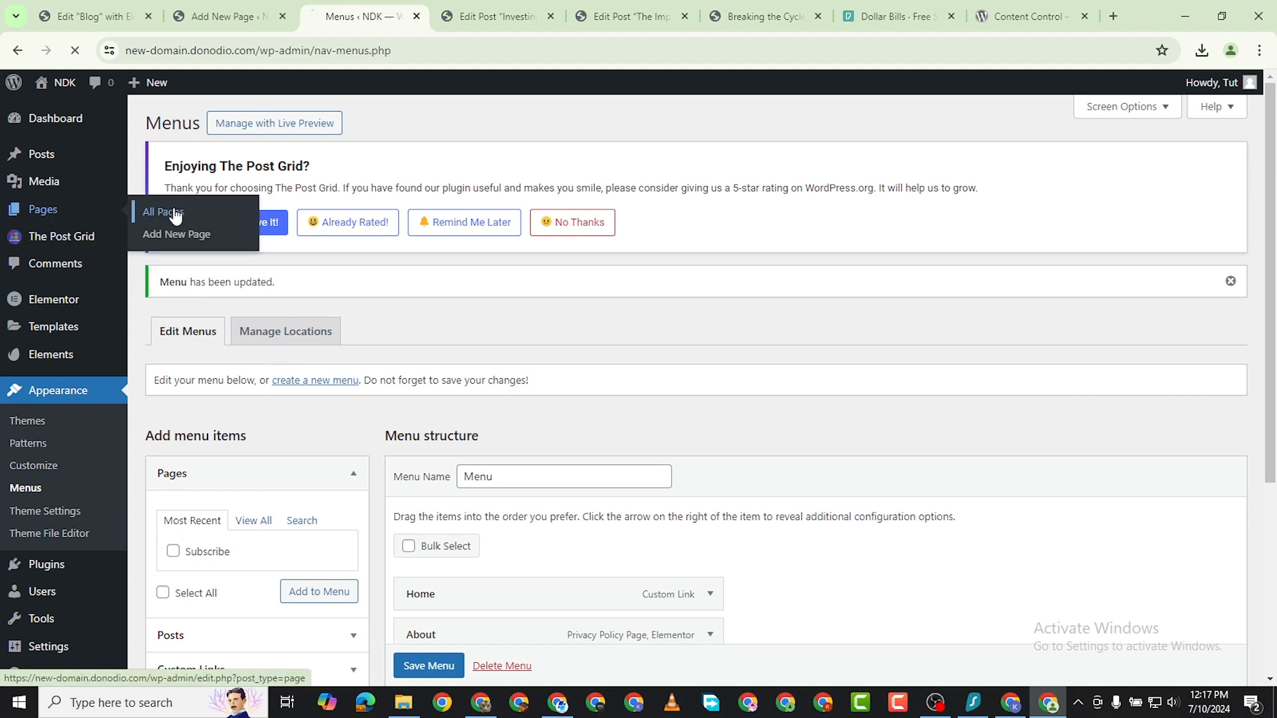
pyautogui.click(175, 212)
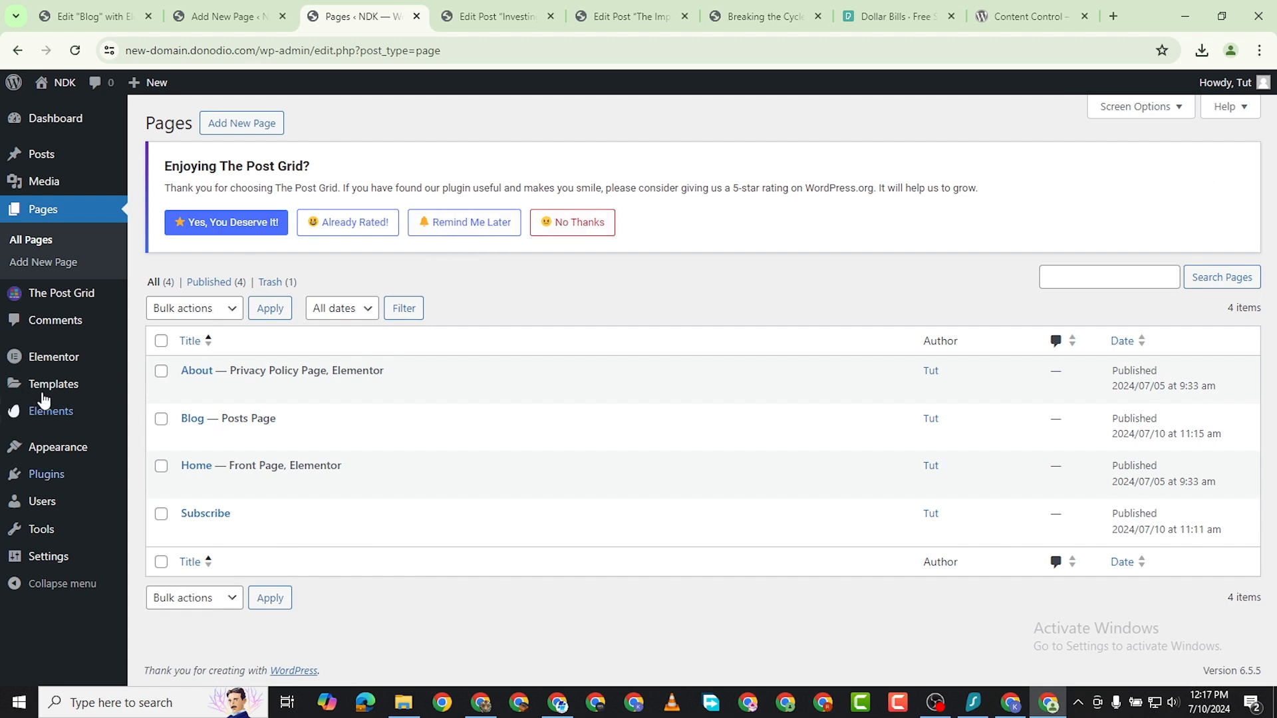
# Search the plugin directory for forminator, then install and activate the Forminator contact form plugin.
pyautogui.moveTo(53, 480)
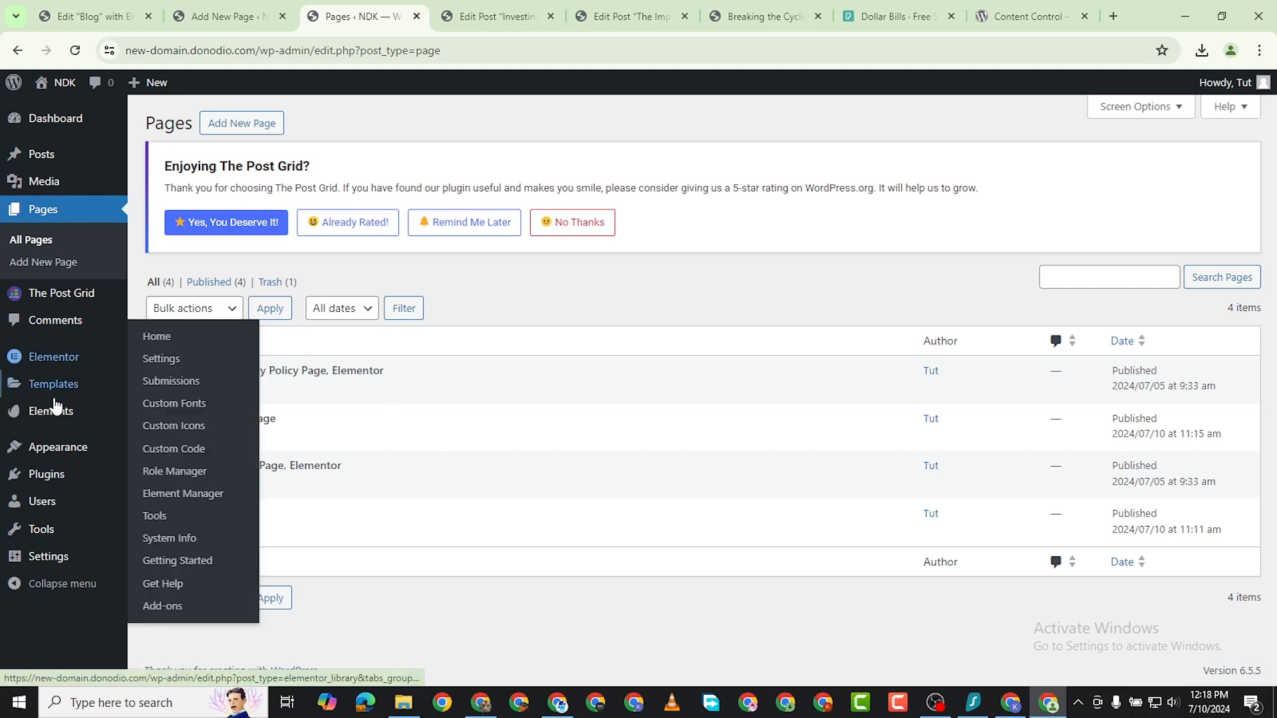
pyautogui.moveTo(61, 451)
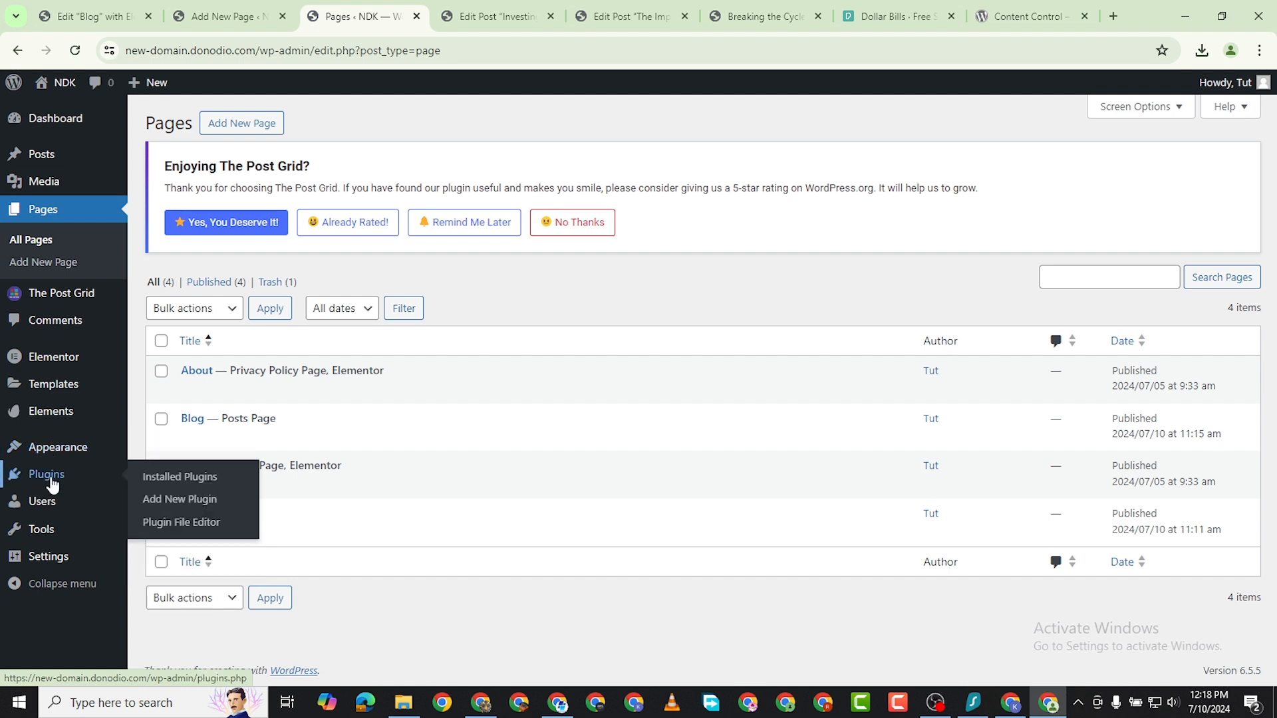
pyautogui.click(186, 500)
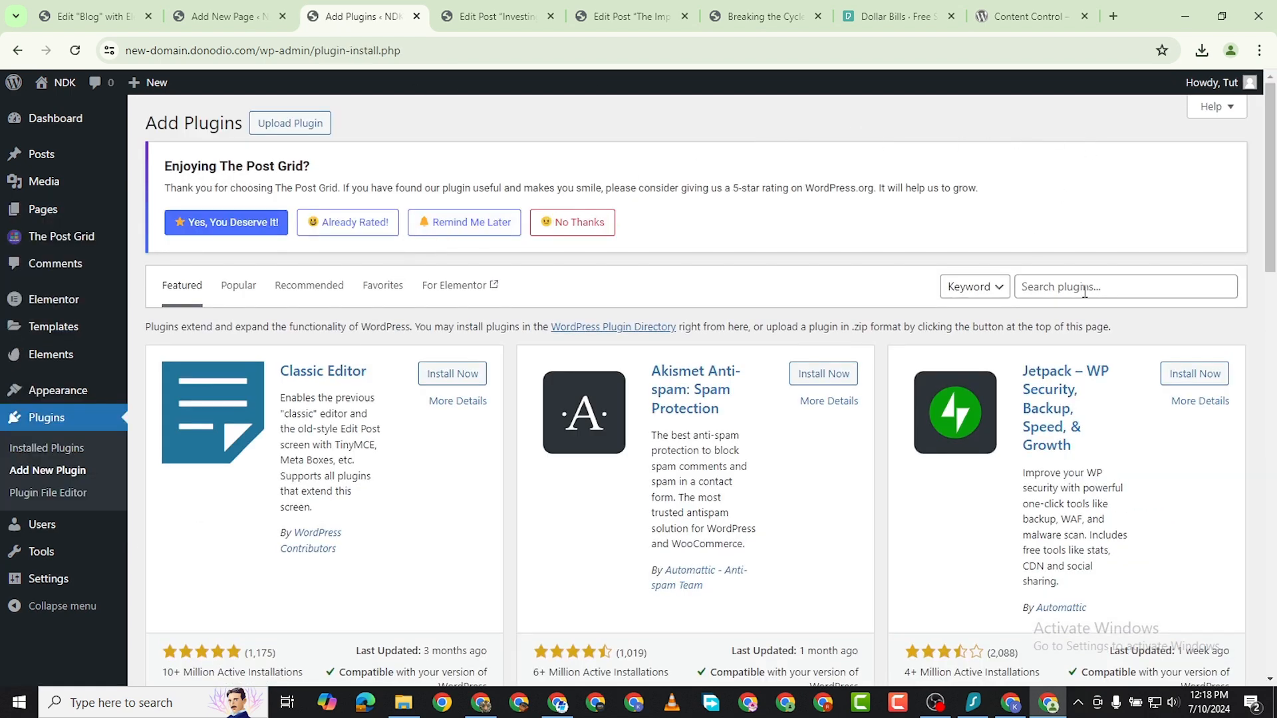
pyautogui.click(1084, 292)
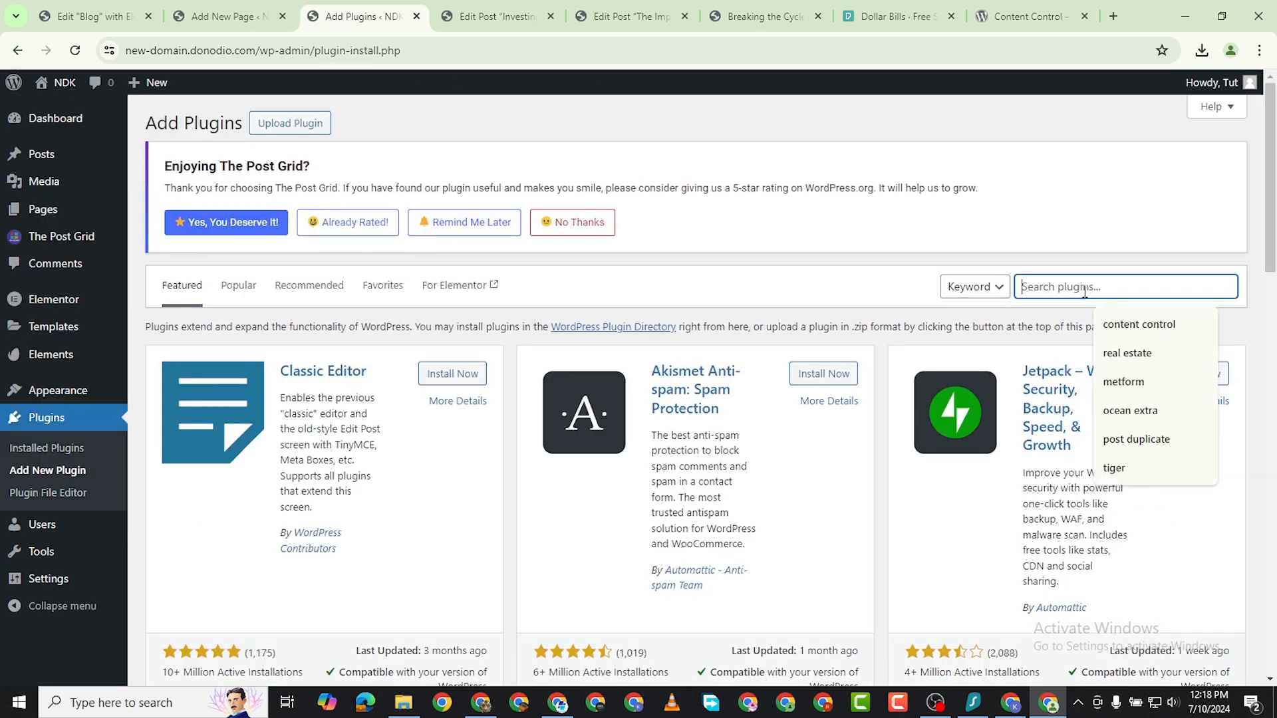
pyautogui.write('forminator')
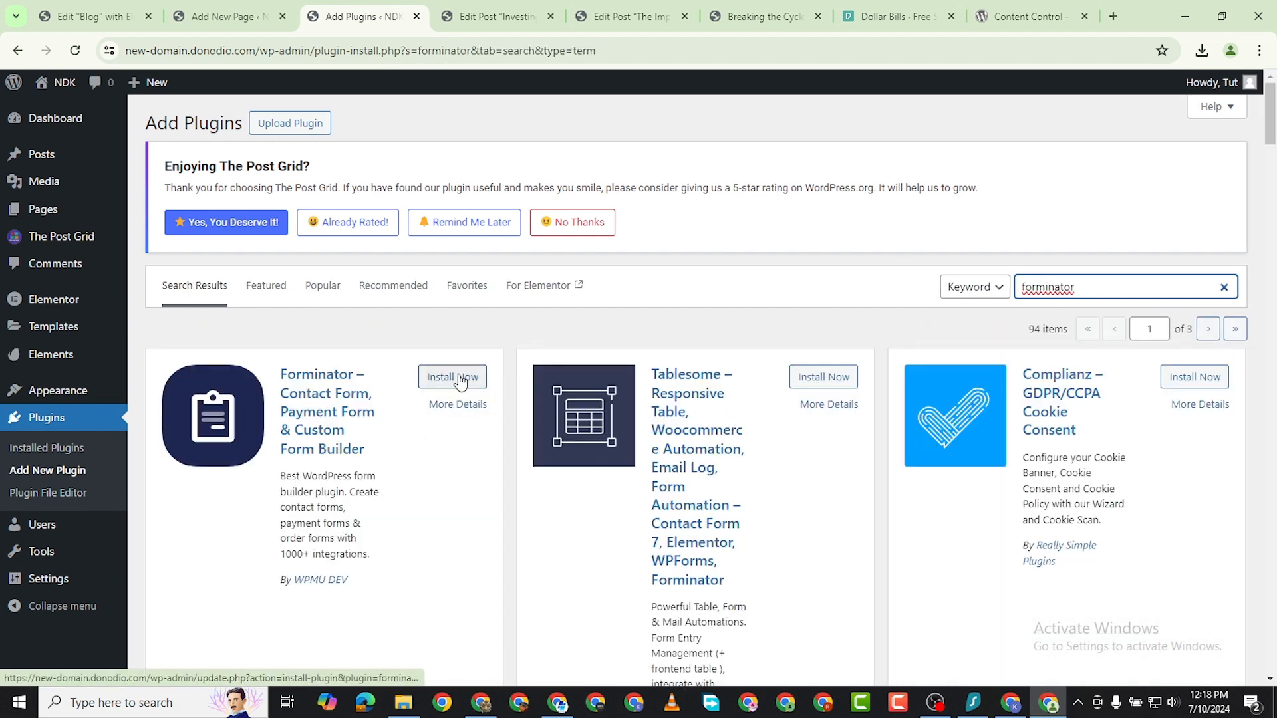
pyautogui.scroll(-1, 297, 520)
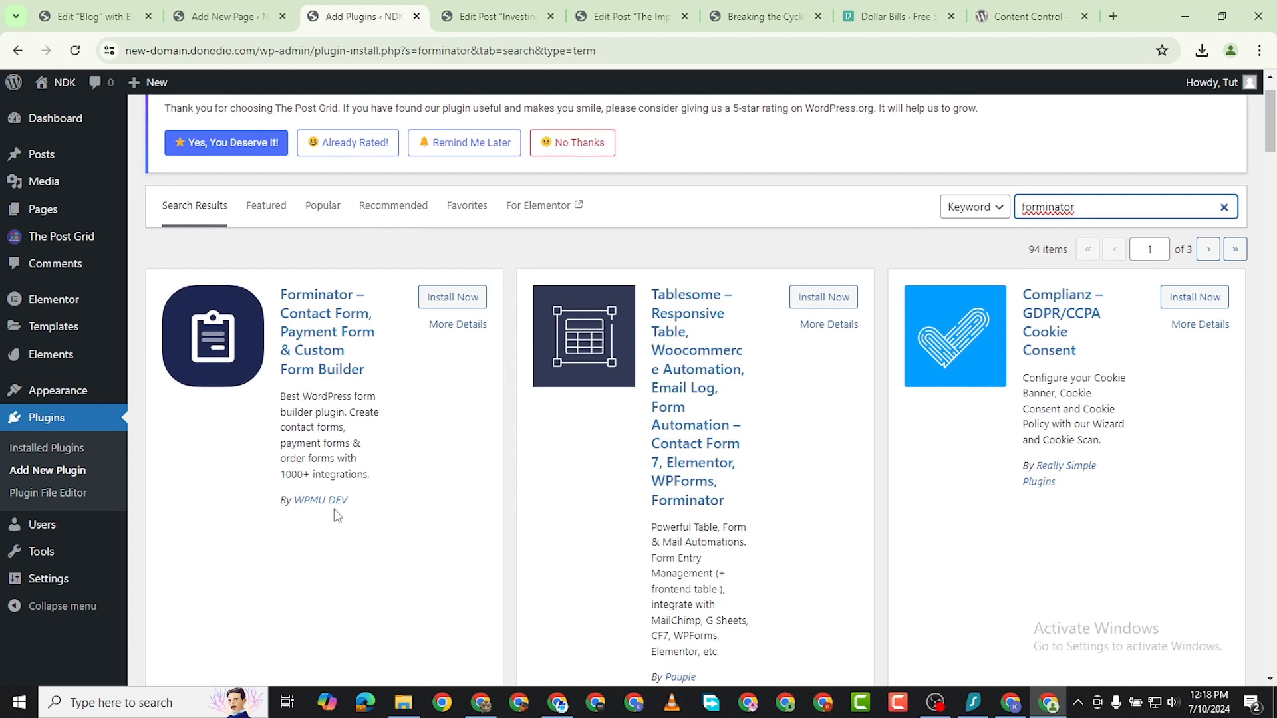
pyautogui.click(444, 296)
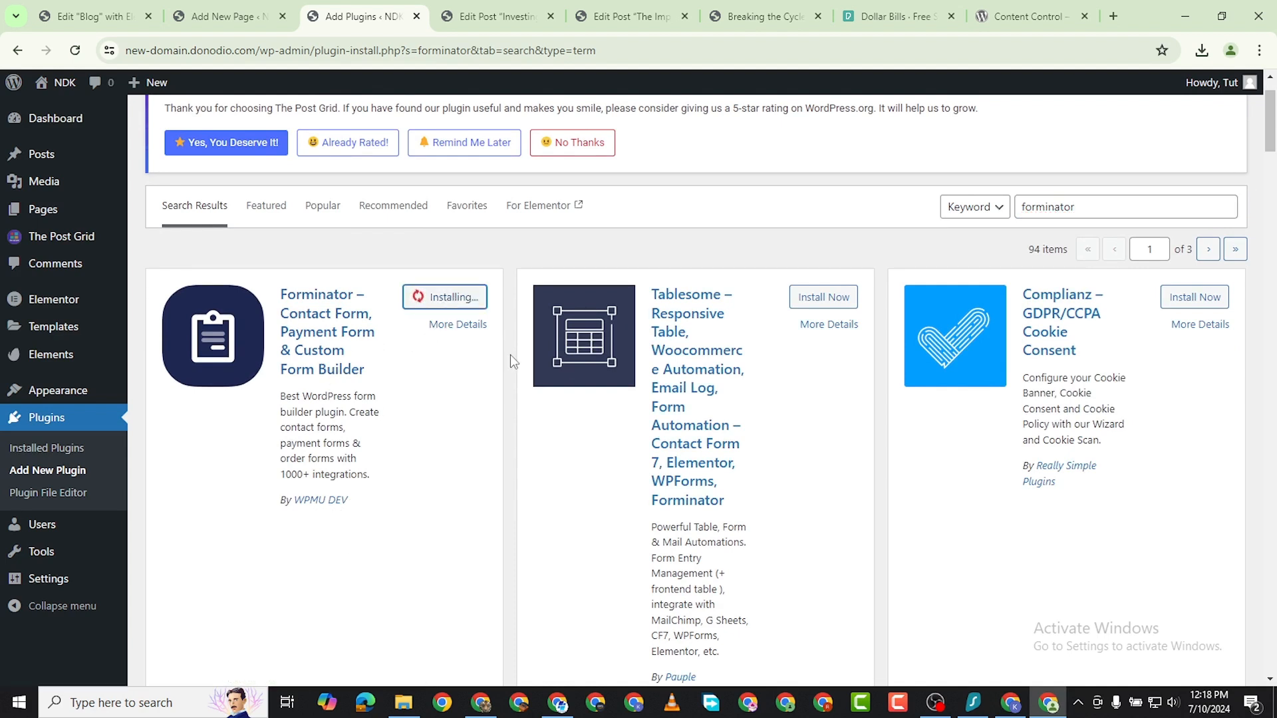
pyautogui.click(458, 301)
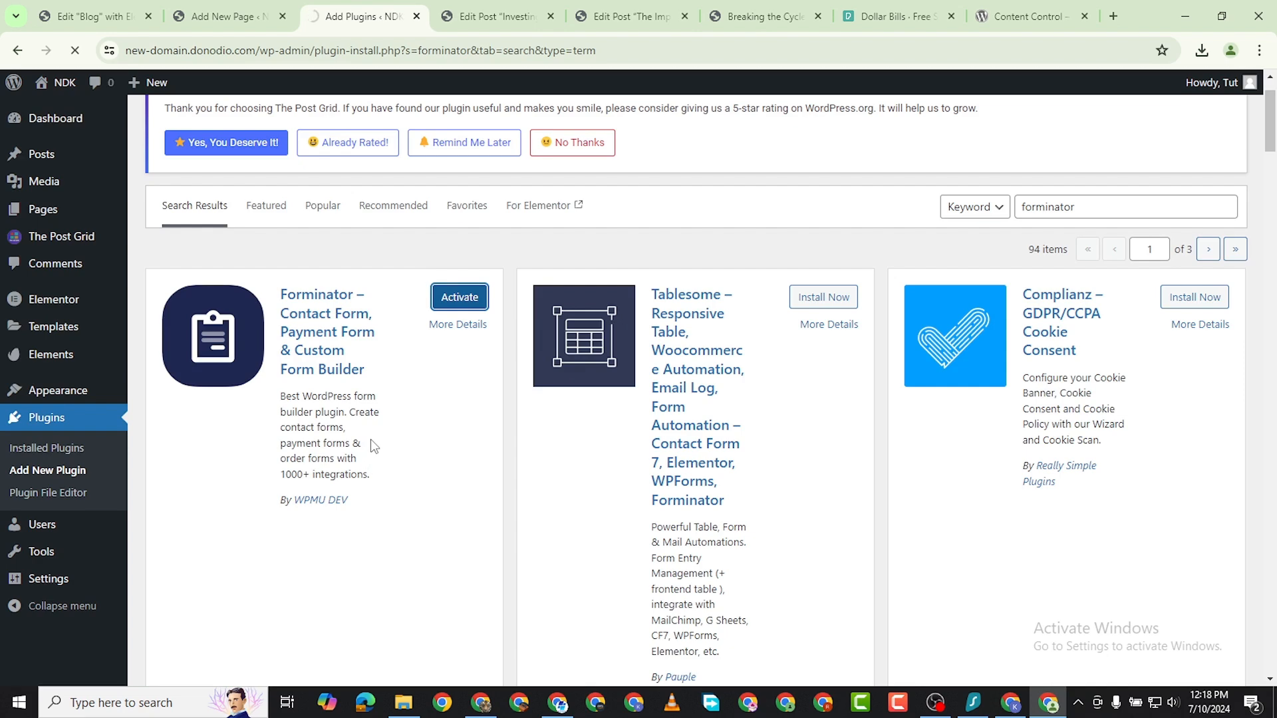
# Open the Forminator dashboard from the installed plugins and look over its forms overview.
pyautogui.scroll(-5, 304, 484)
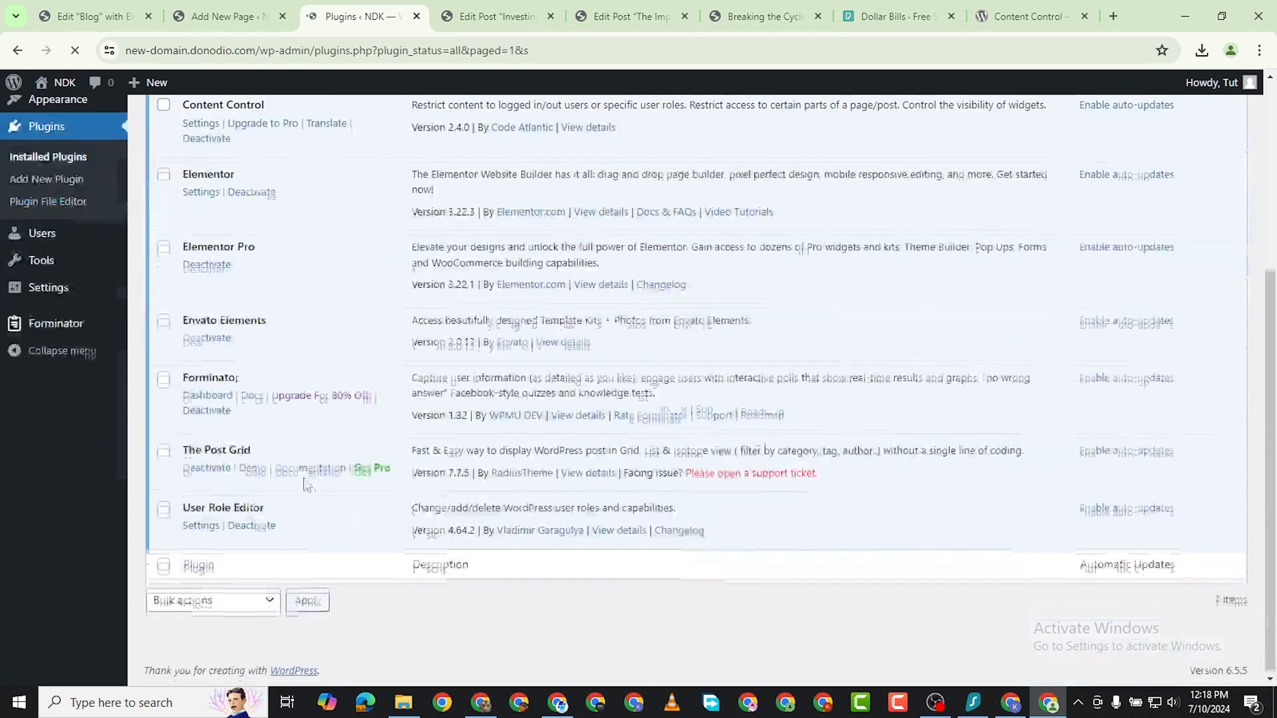
pyautogui.click(208, 415)
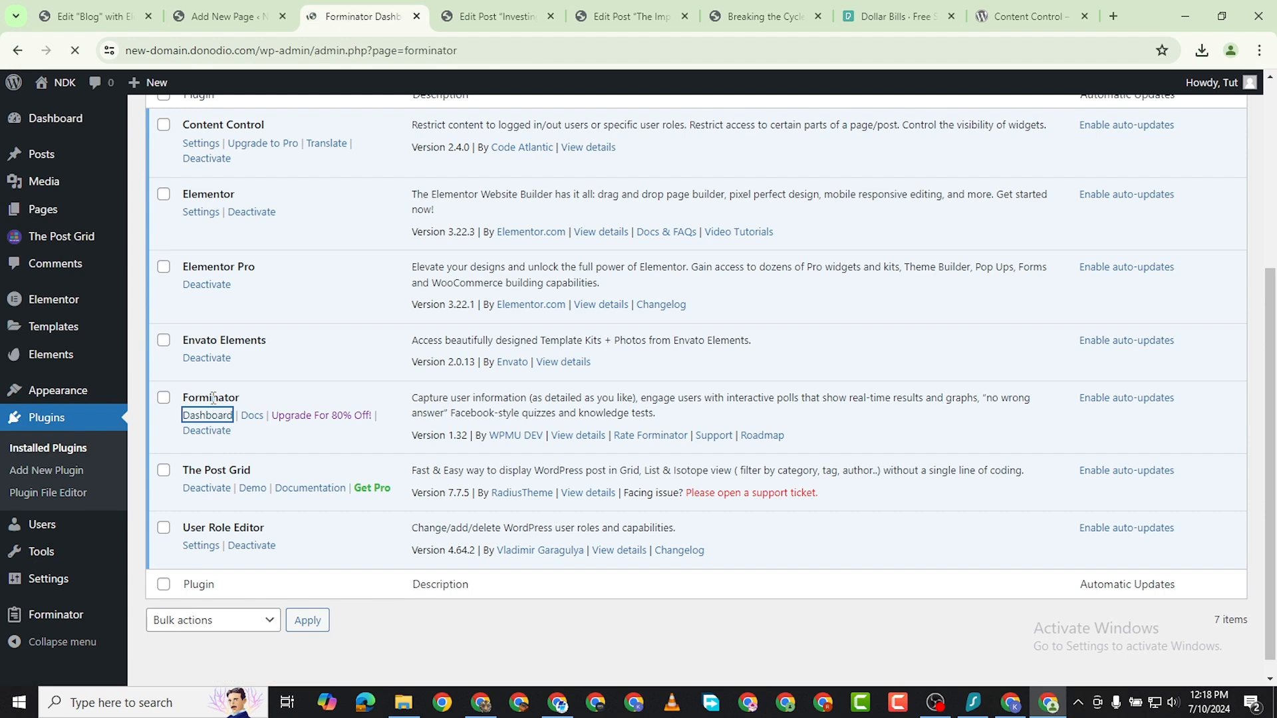
pyautogui.scroll(-3, 499, 433)
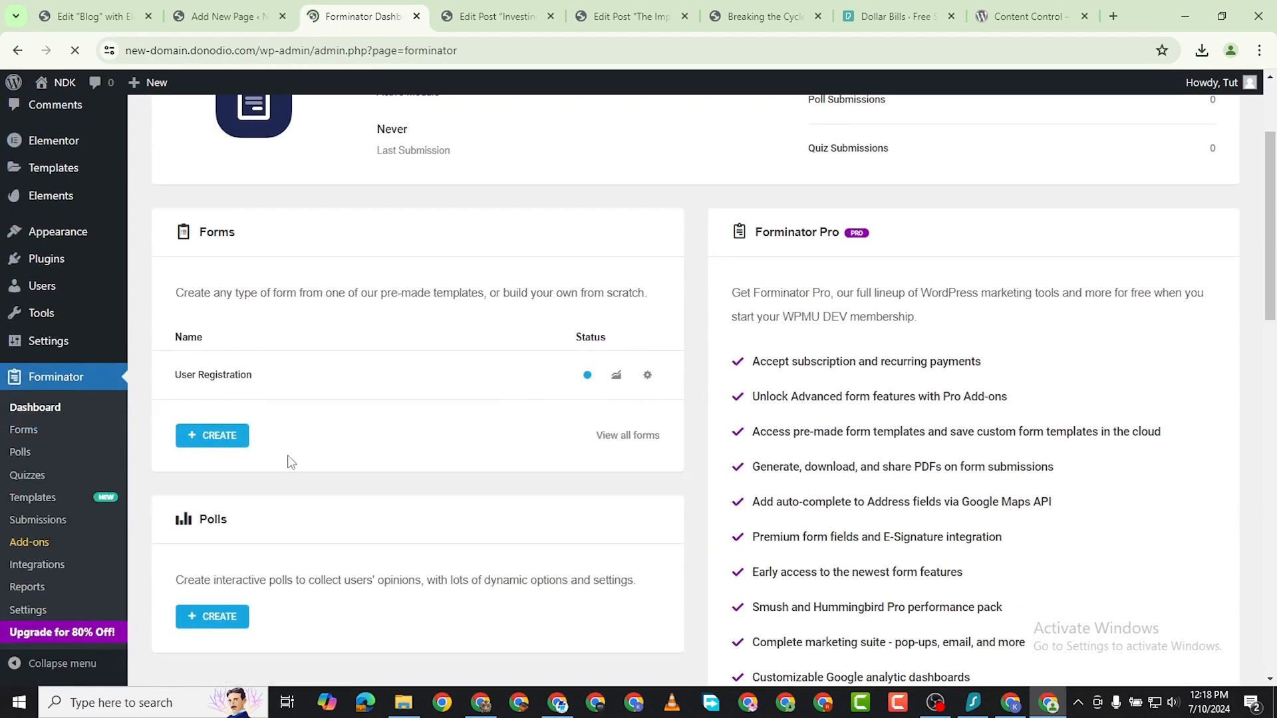
pyautogui.scroll(3, 725, 374)
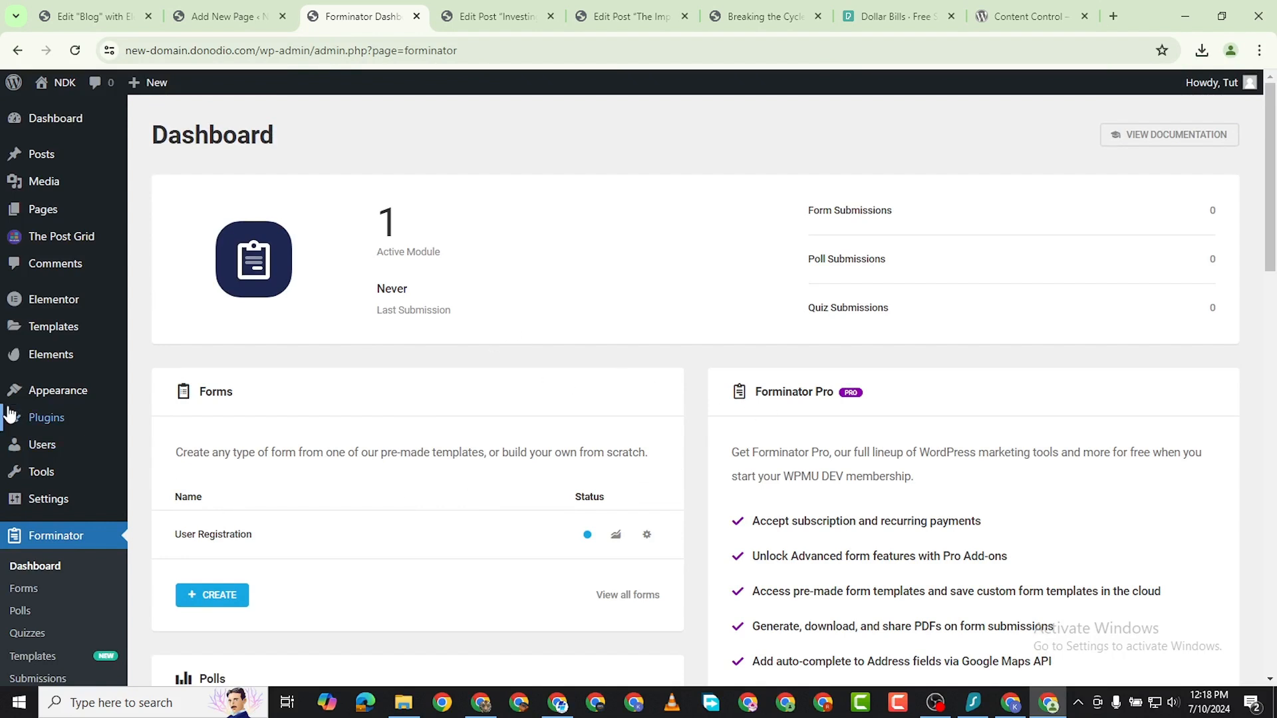
# Delete the existing User Registration form from the Forminator forms list.
pyautogui.click(24, 588)
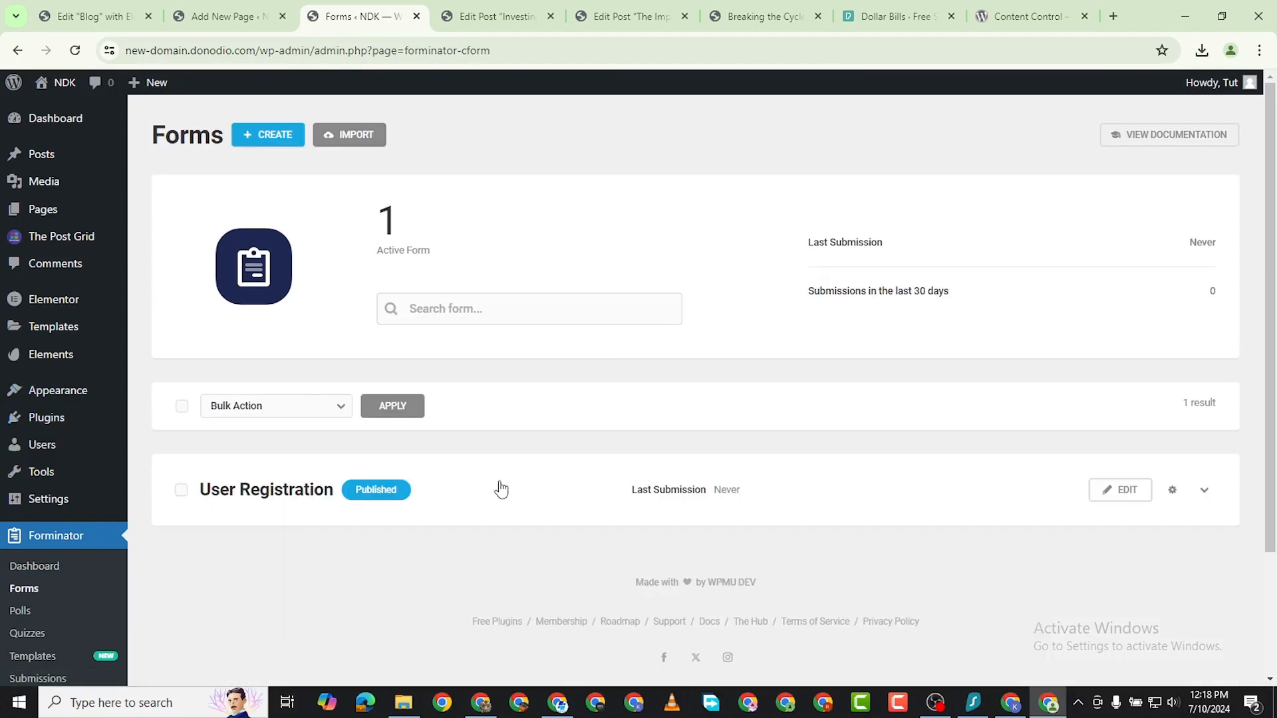
pyautogui.click(1205, 490)
pyautogui.click(1172, 490)
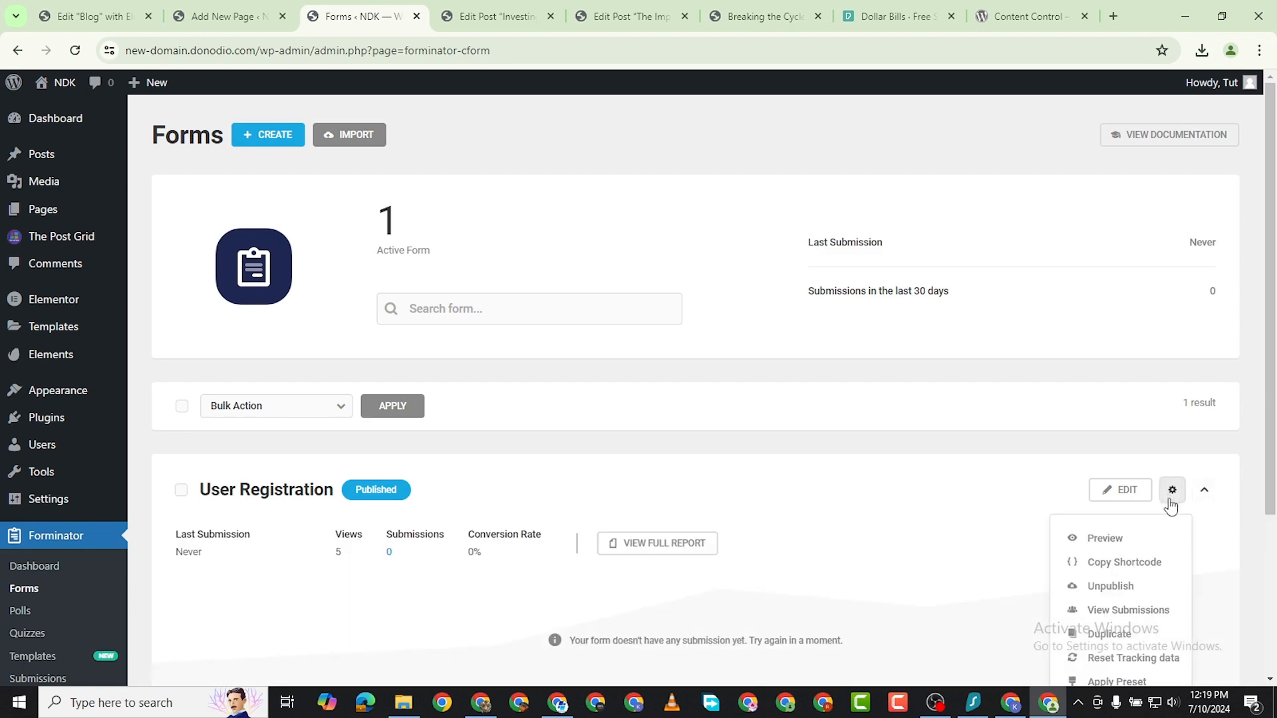
pyautogui.scroll(-3, 1096, 625)
pyautogui.click(1106, 506)
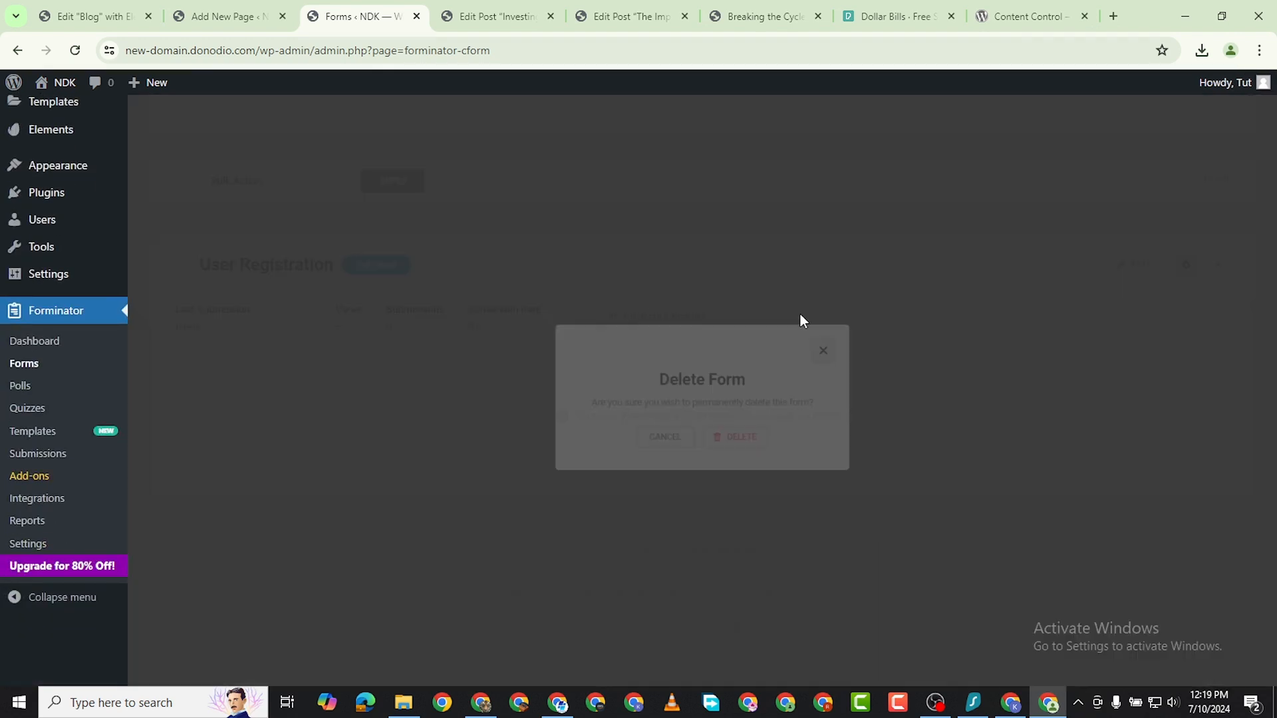
pyautogui.click(738, 440)
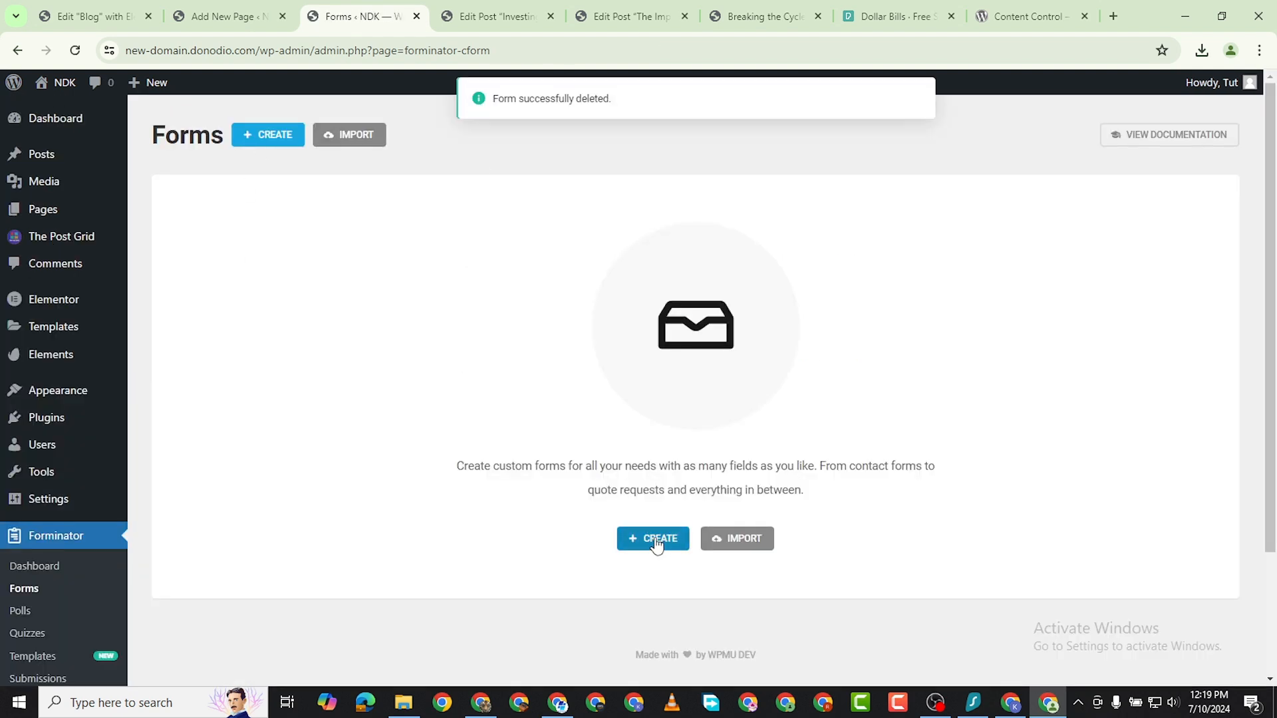
# Start a new form from the Forminator dashboard, preview the Registration template and use it.
pyautogui.click(54, 570)
pyautogui.scroll(-3, 385, 387)
pyautogui.scroll(3, 456, 336)
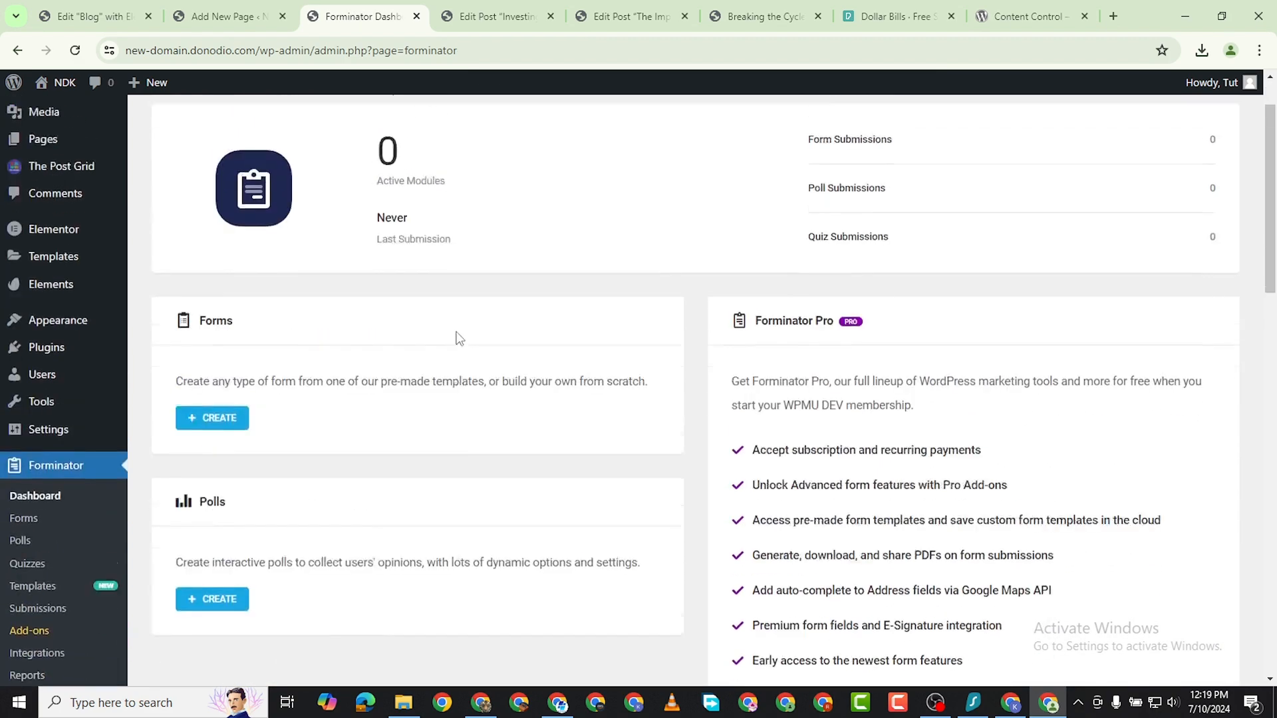
pyautogui.scroll(-3, 718, 310)
pyautogui.scroll(-3, 258, 422)
pyautogui.scroll(3, 250, 378)
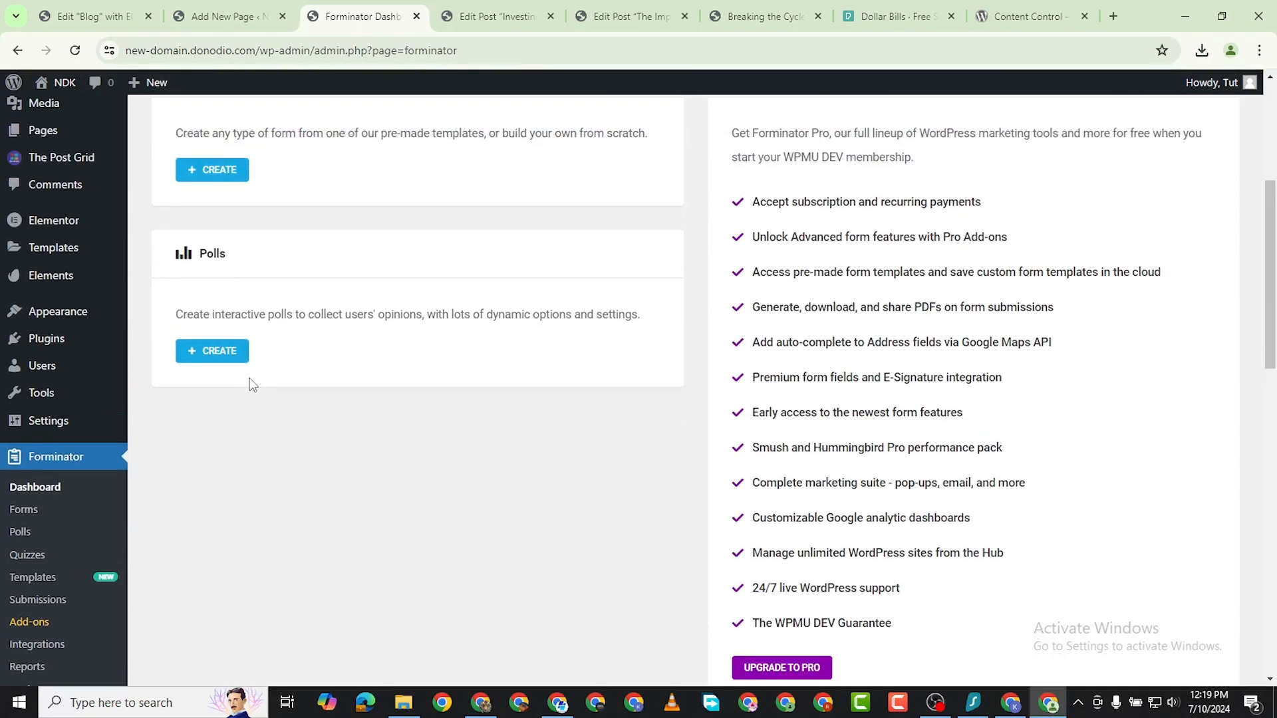
pyautogui.click(224, 330)
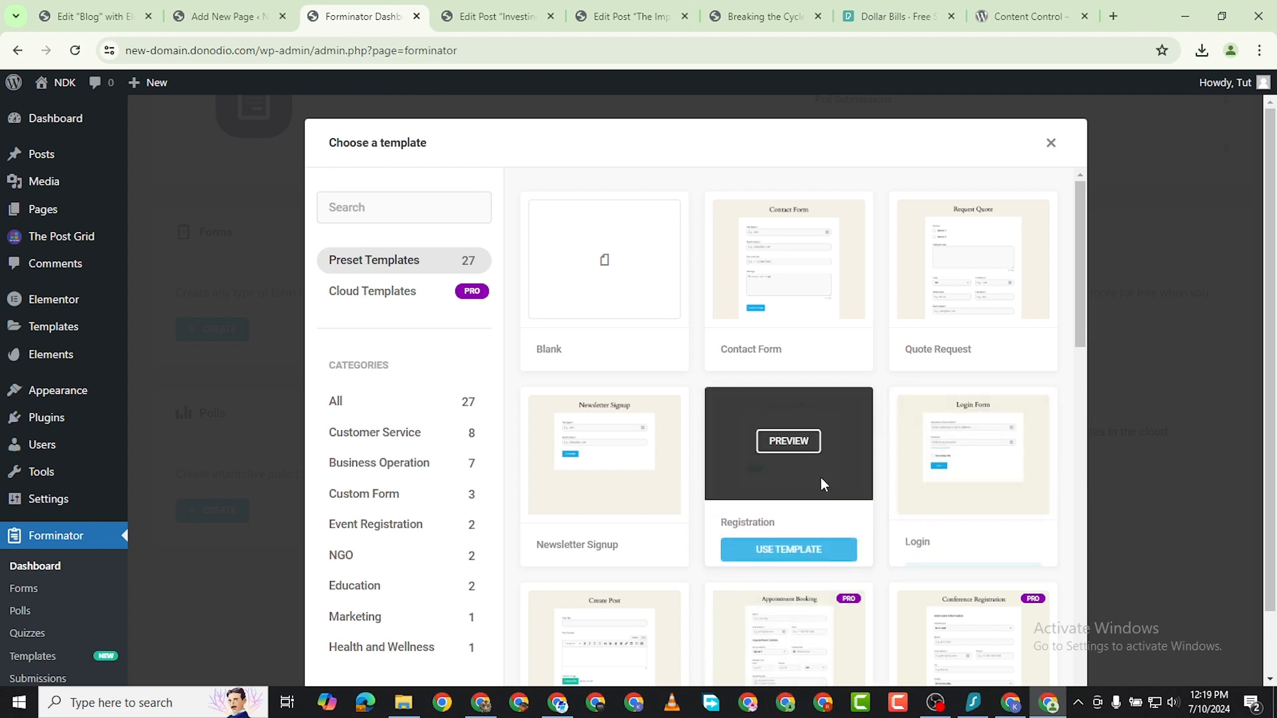
pyautogui.click(789, 441)
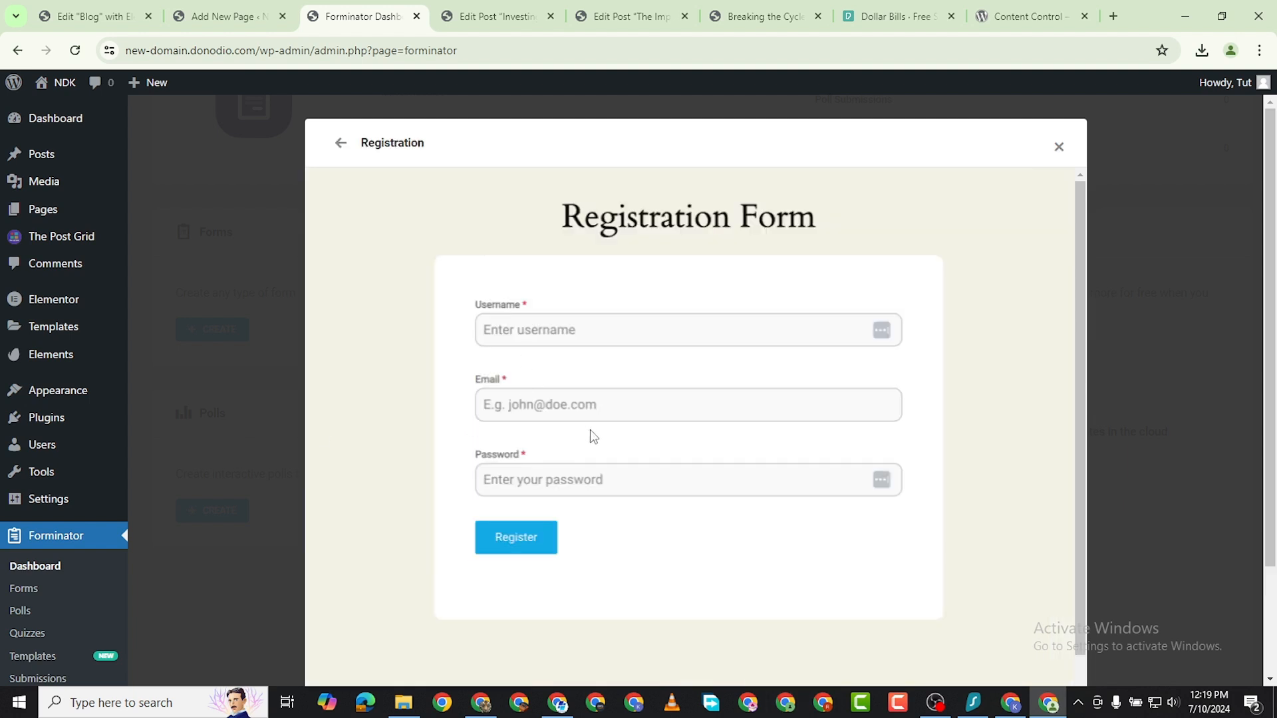
pyautogui.scroll(-4, 869, 436)
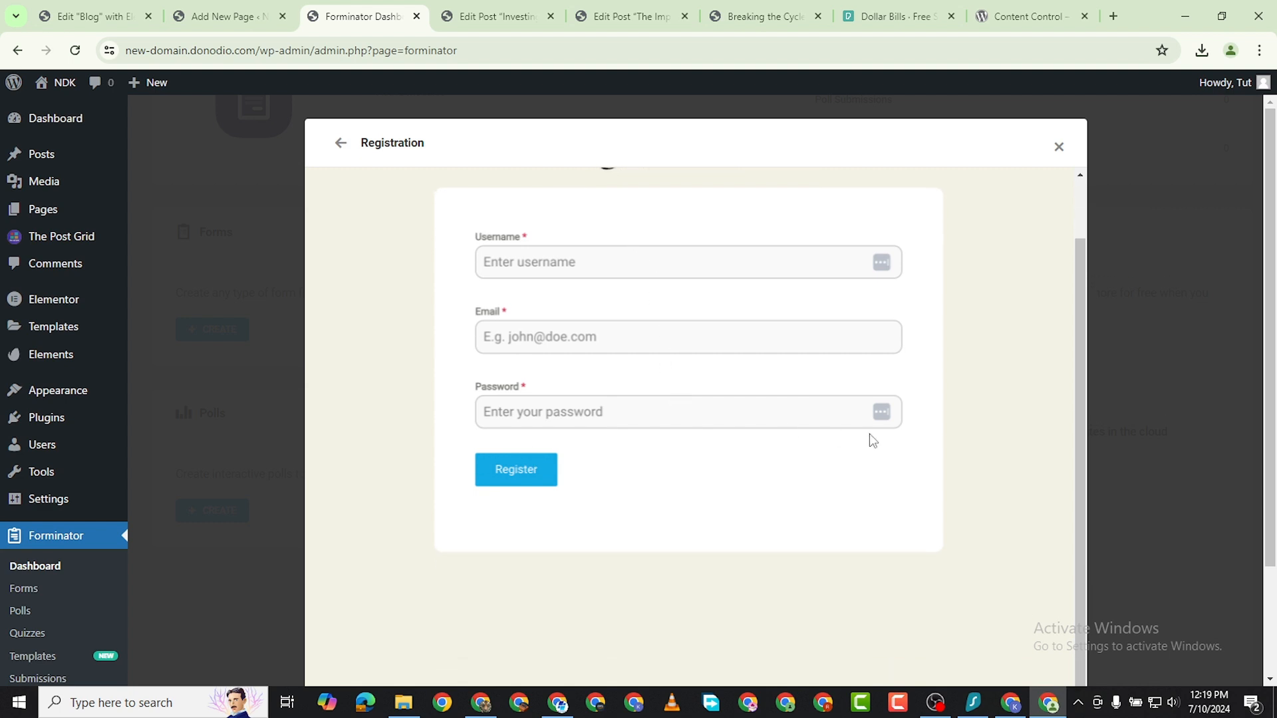
pyautogui.click(1013, 627)
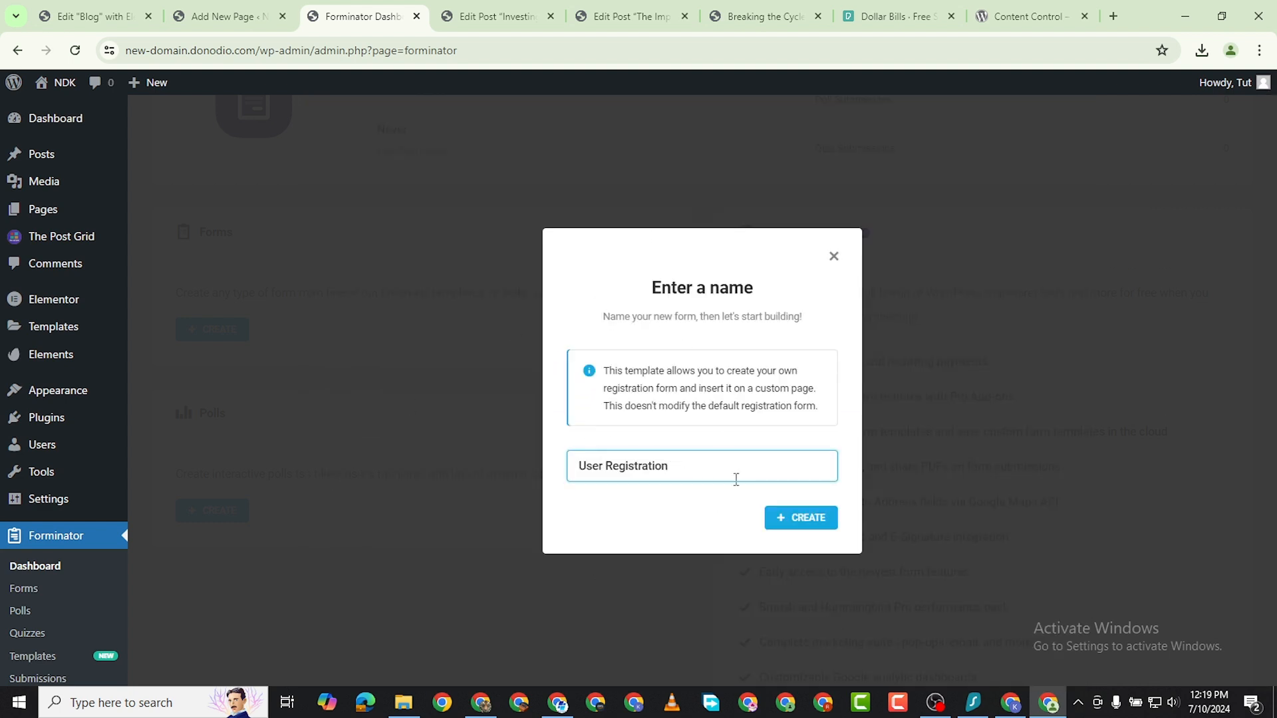
# Create the form under the name User Registration and preview its fields.
pyautogui.tripleClick(621, 463)
pyautogui.write('Sta')
pyautogui.press('BackSpace')
pyautogui.press('BackSpace')
pyautogui.press('BackSpace')
pyautogui.write('User Registration')
pyautogui.click(796, 523)
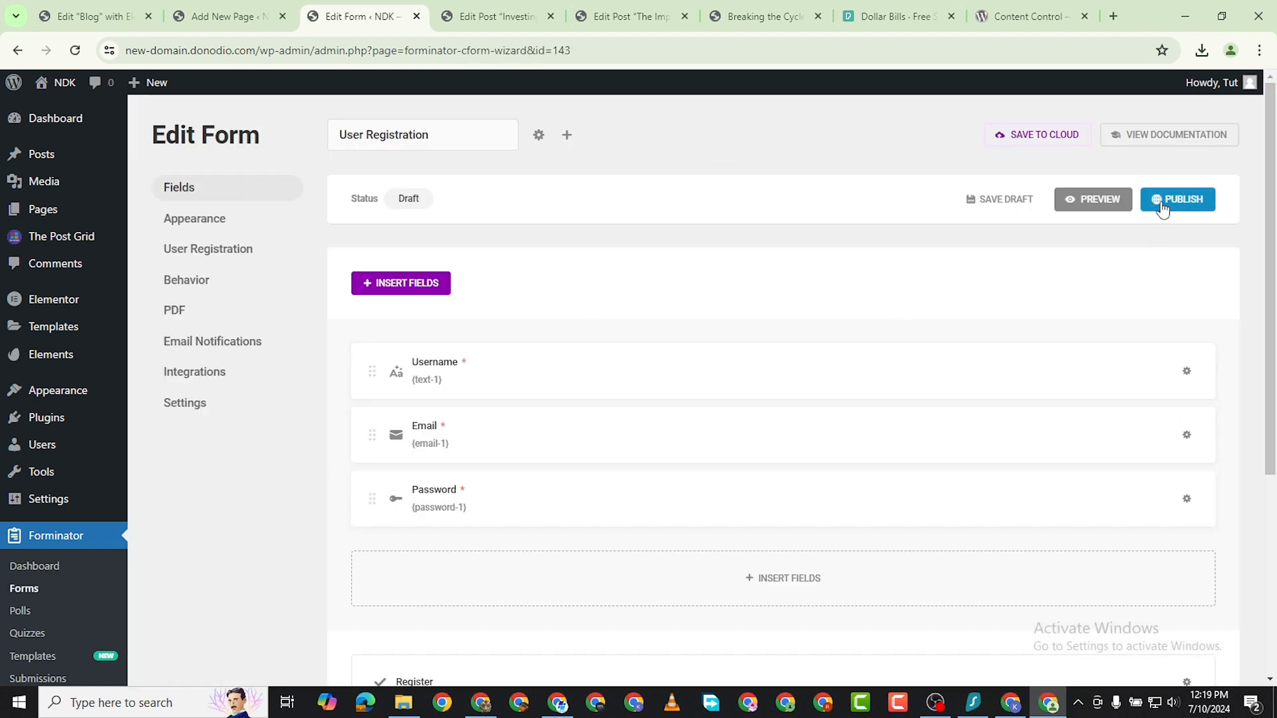
pyautogui.click(1103, 214)
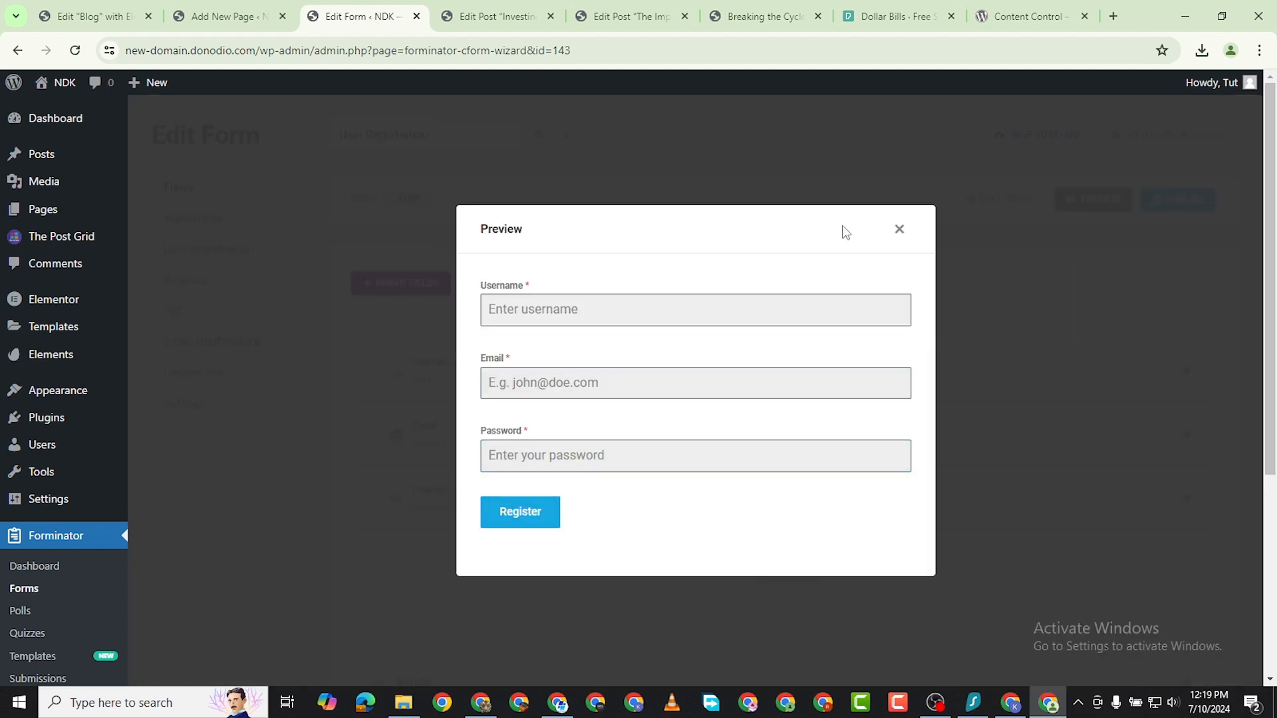
pyautogui.click(898, 230)
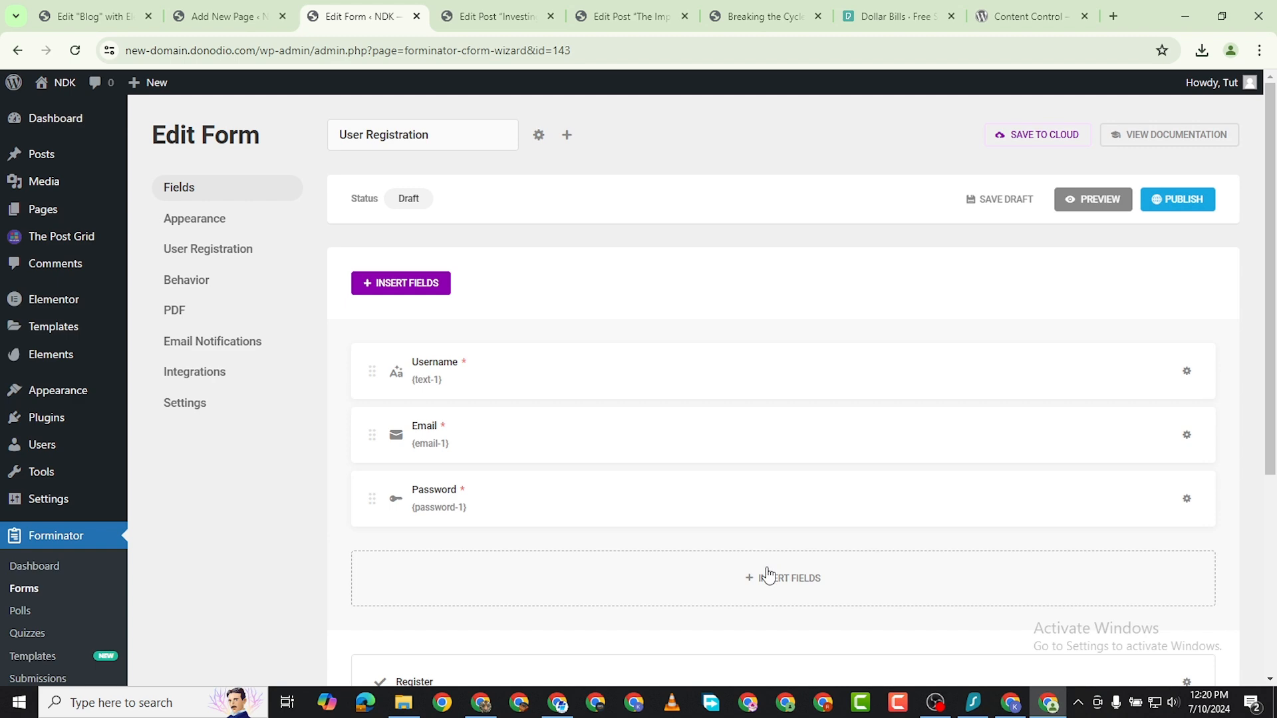
# Insert a Stripe field below the Password field of the registration form.
pyautogui.scroll(-2, 825, 585)
pyautogui.click(760, 421)
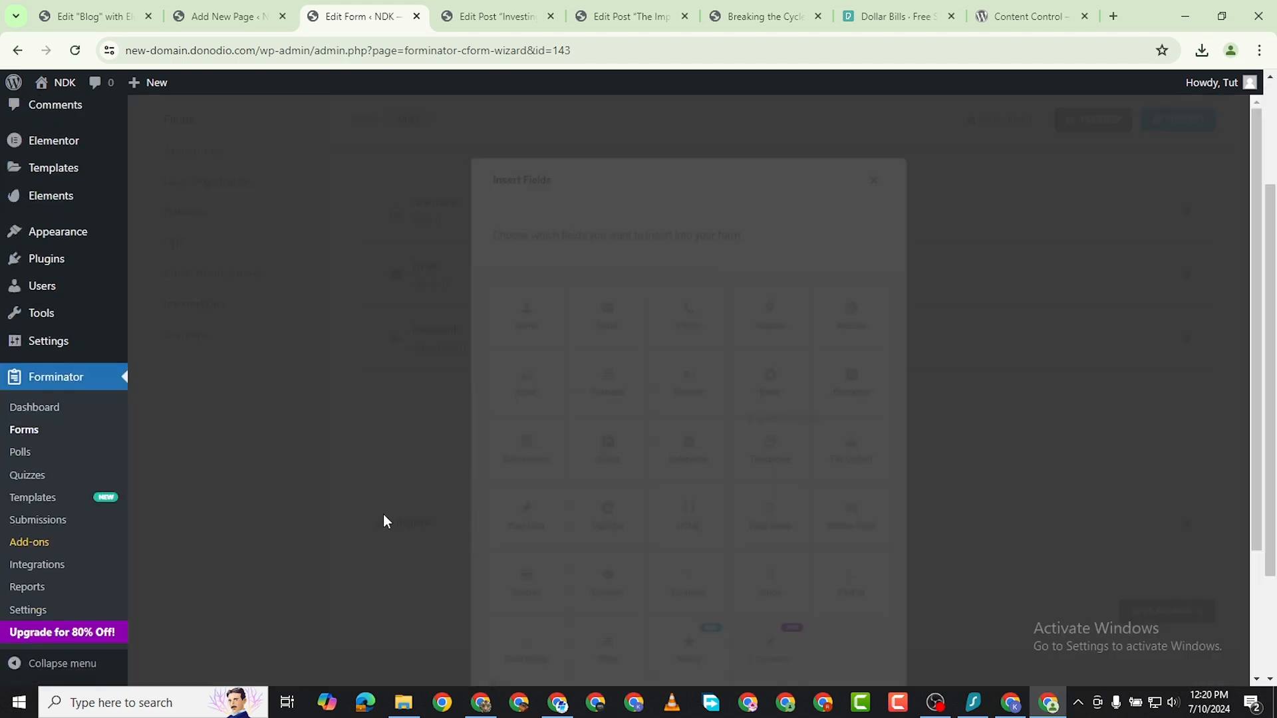
pyautogui.scroll(-2, 760, 557)
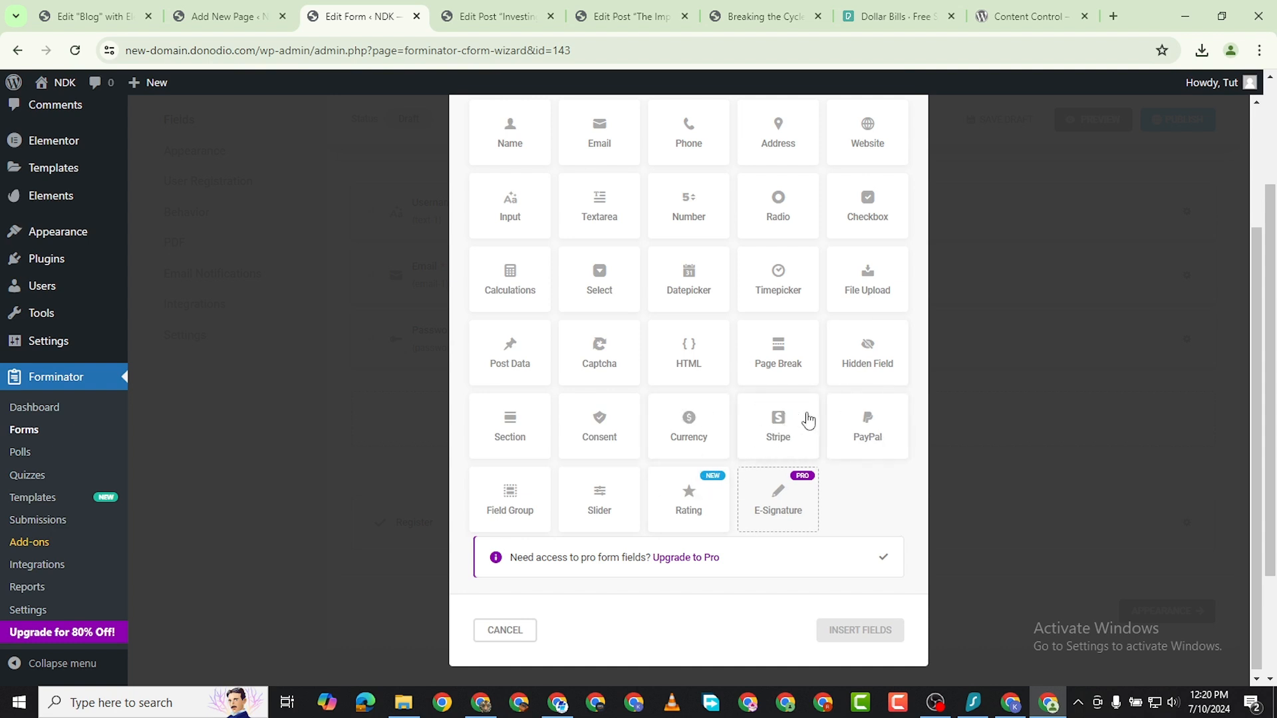
pyautogui.click(780, 429)
pyautogui.click(858, 635)
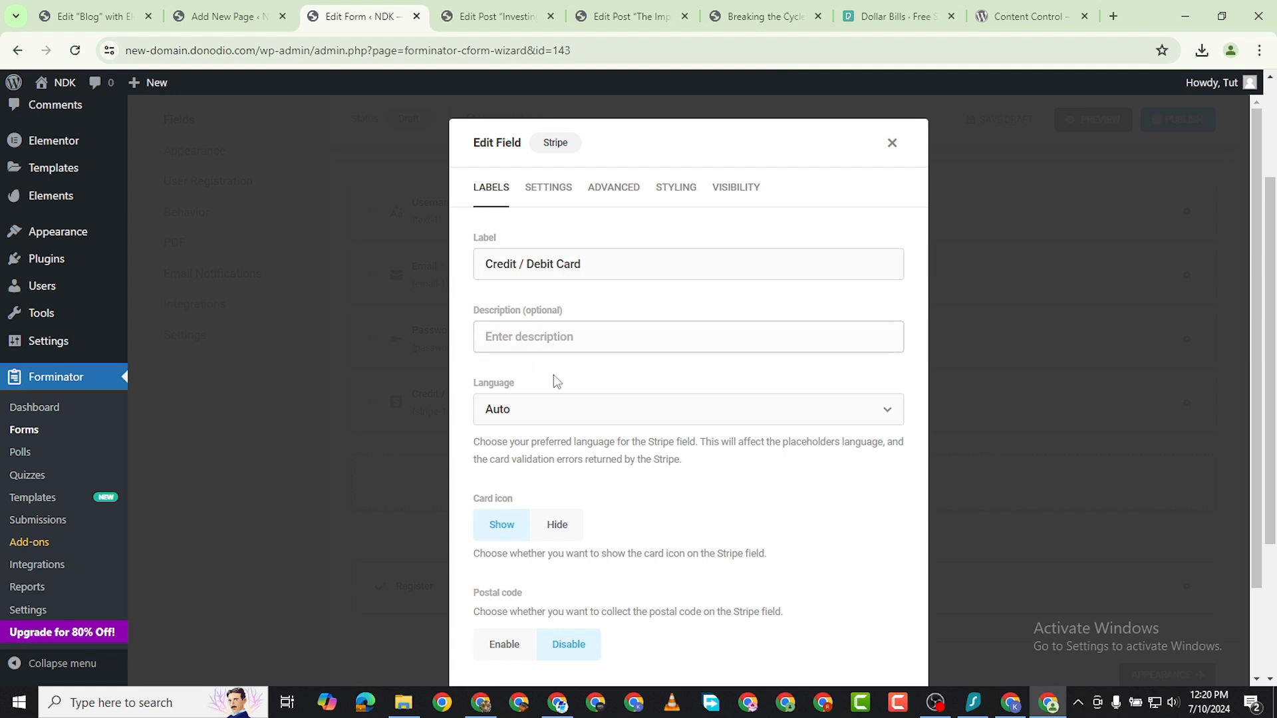
# Look over the Stripe field's label options and choose USD as its charge currency.
pyautogui.scroll(-2, 581, 528)
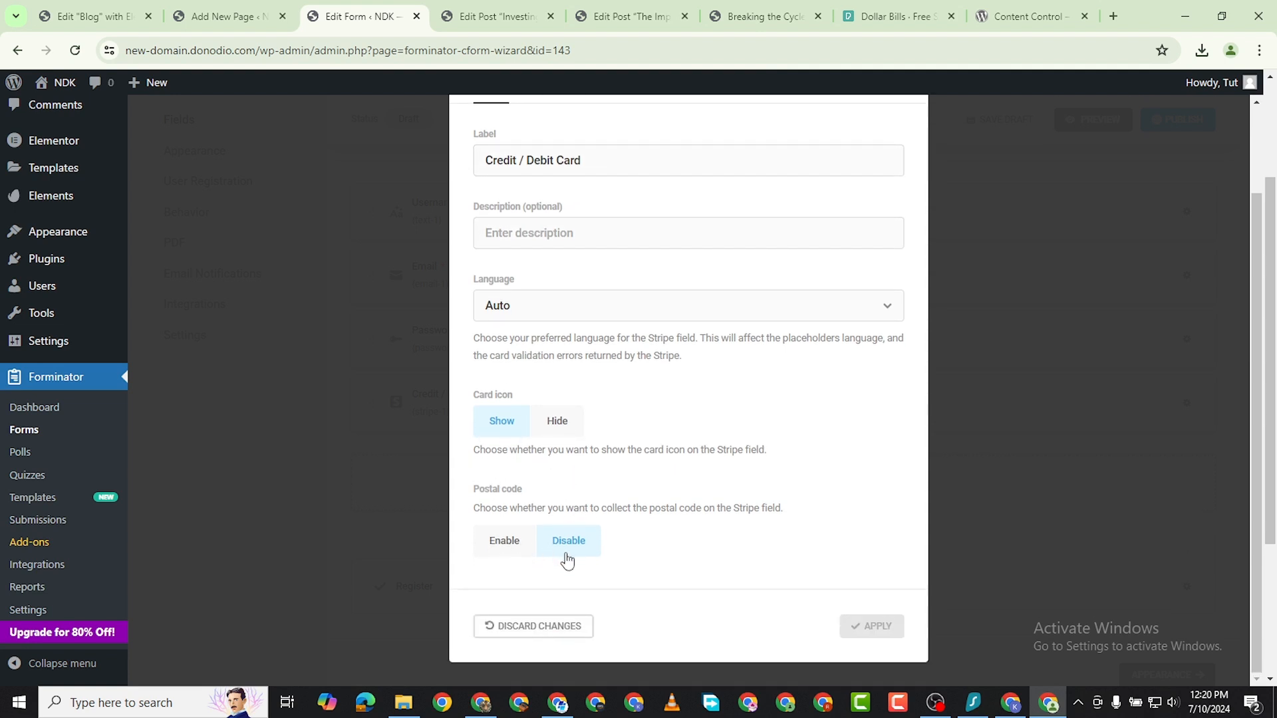
pyautogui.scroll(2, 596, 514)
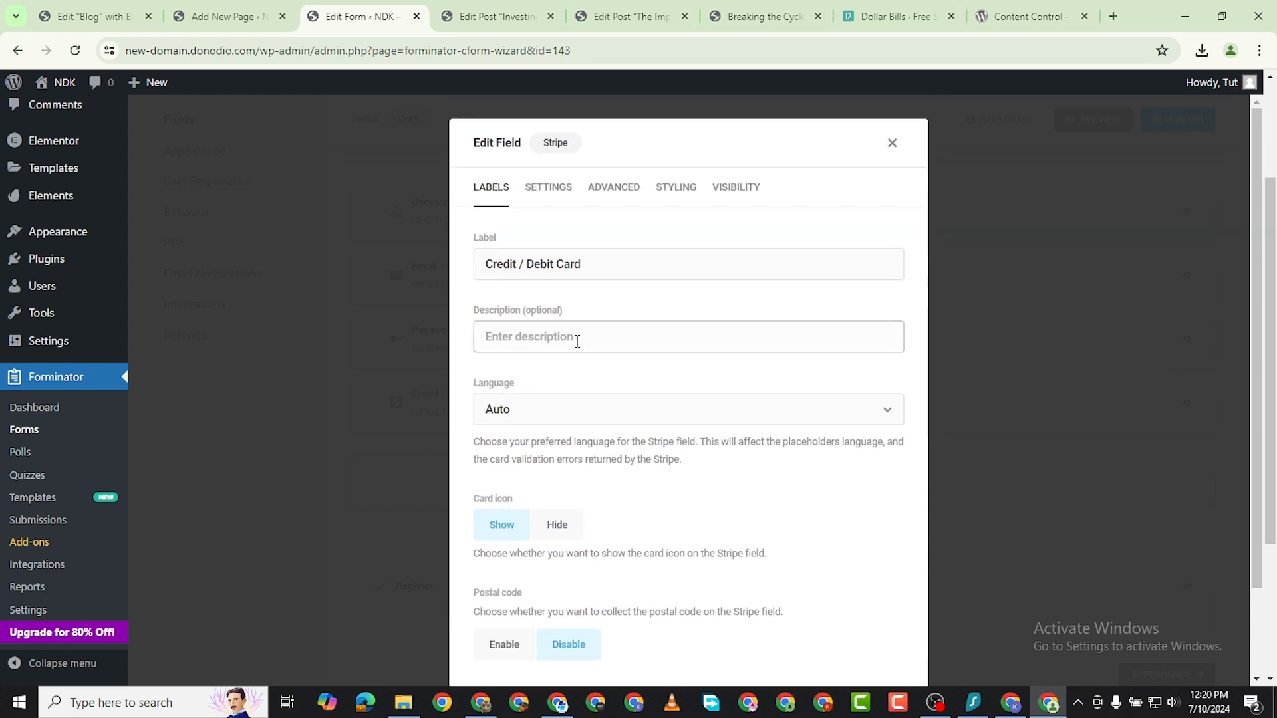
pyautogui.click(549, 190)
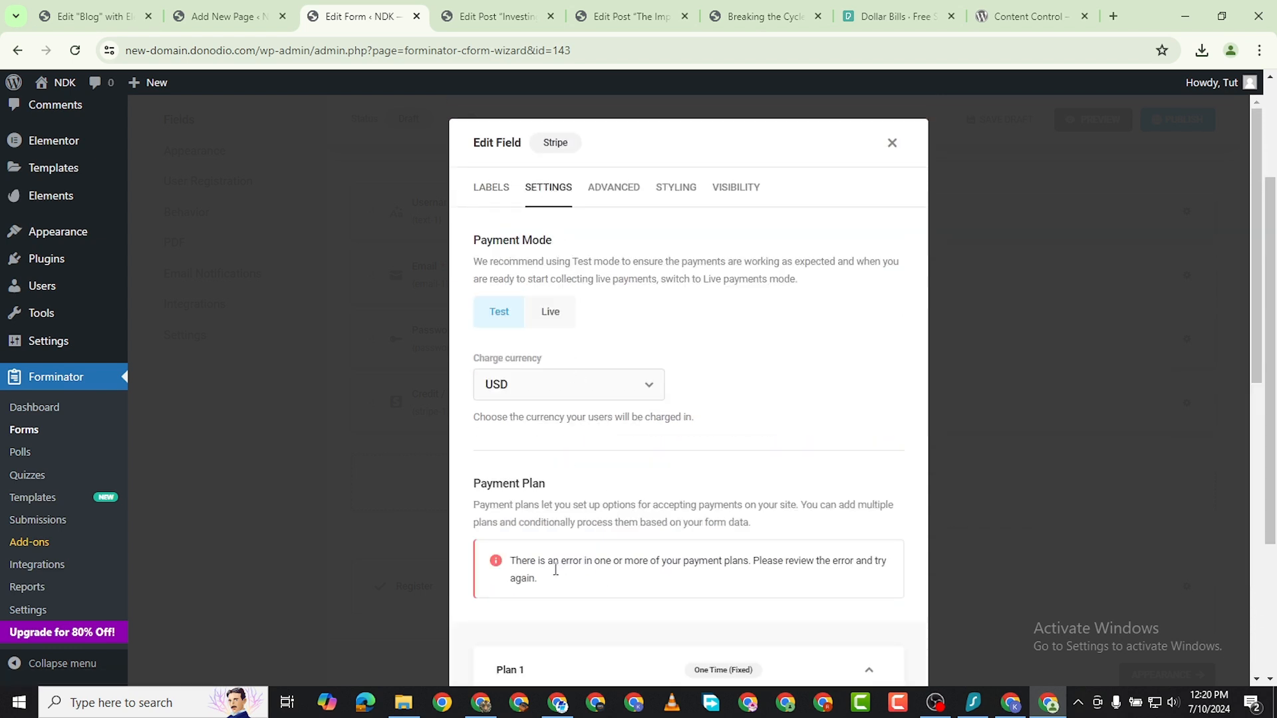
pyautogui.scroll(-7, 558, 564)
pyautogui.scroll(7, 655, 498)
pyautogui.click(573, 391)
pyautogui.click(748, 343)
pyautogui.click(596, 390)
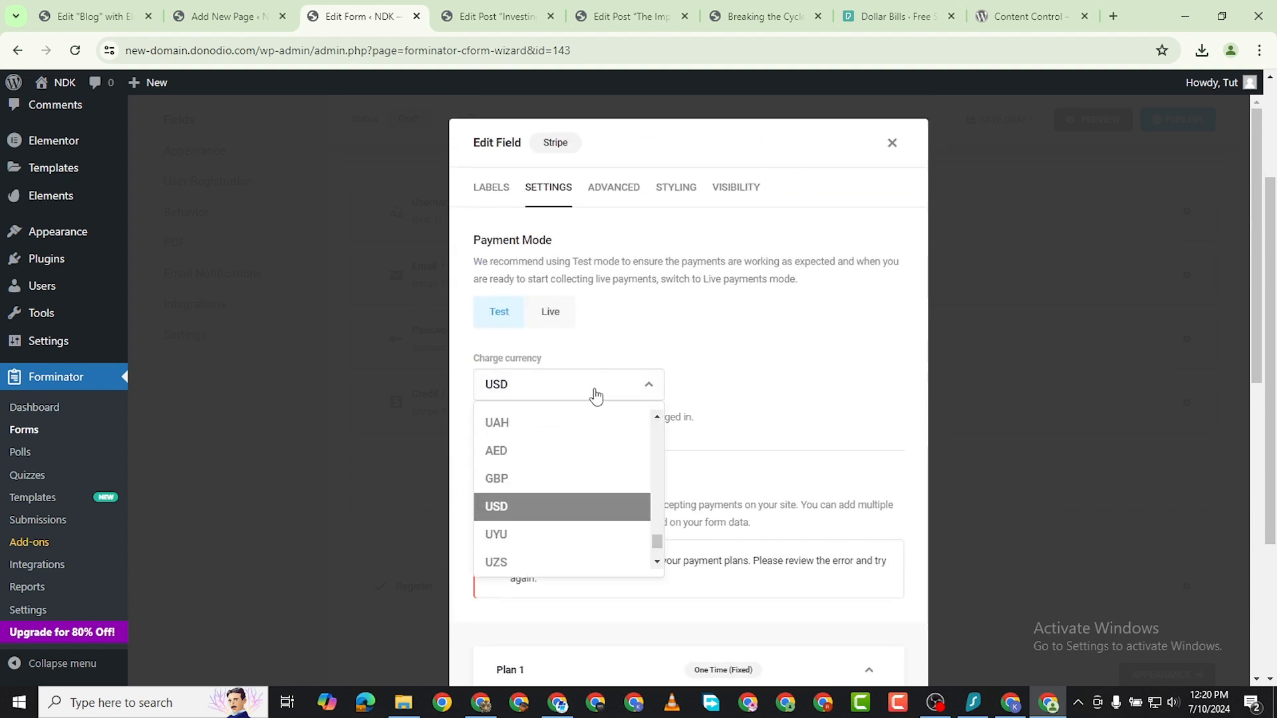
pyautogui.click(569, 516)
# Name the Stripe payment plan Starter and give it a fixed one-time amount of 9 USD.
pyautogui.scroll(-2, 573, 418)
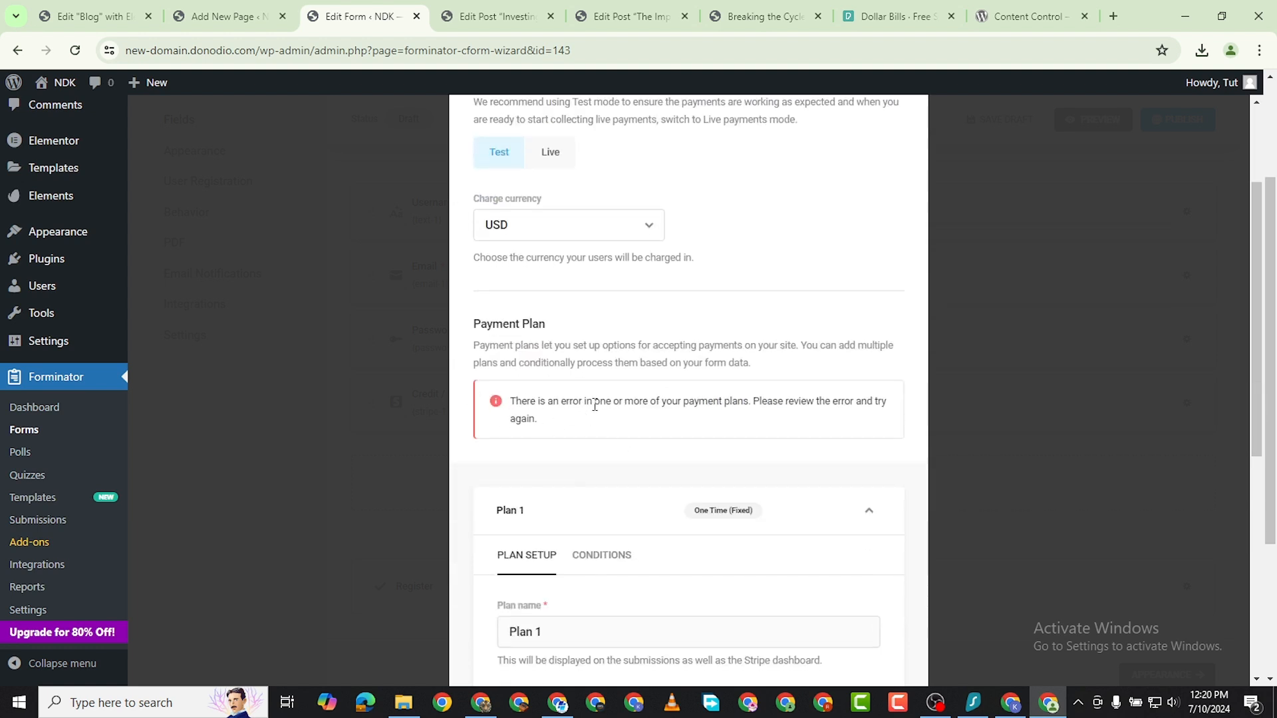
pyautogui.scroll(-4, 590, 404)
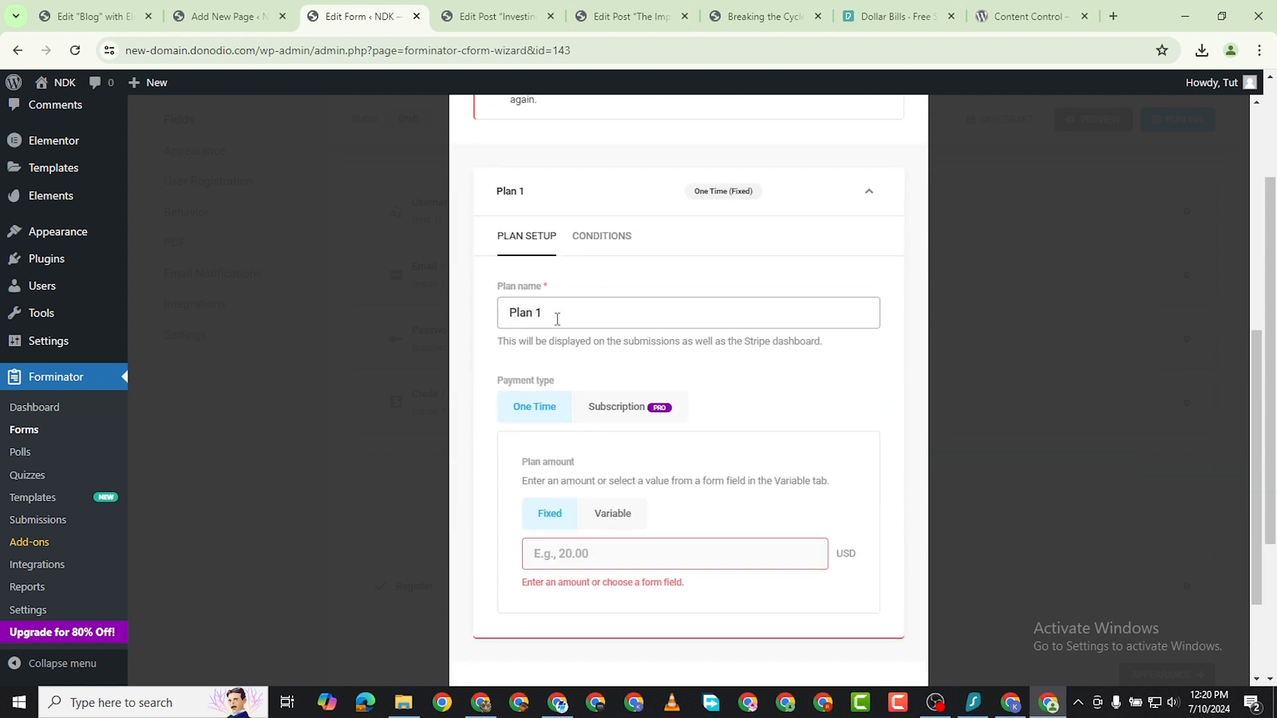
pyautogui.tripleClick(529, 319)
pyautogui.write('Starter')
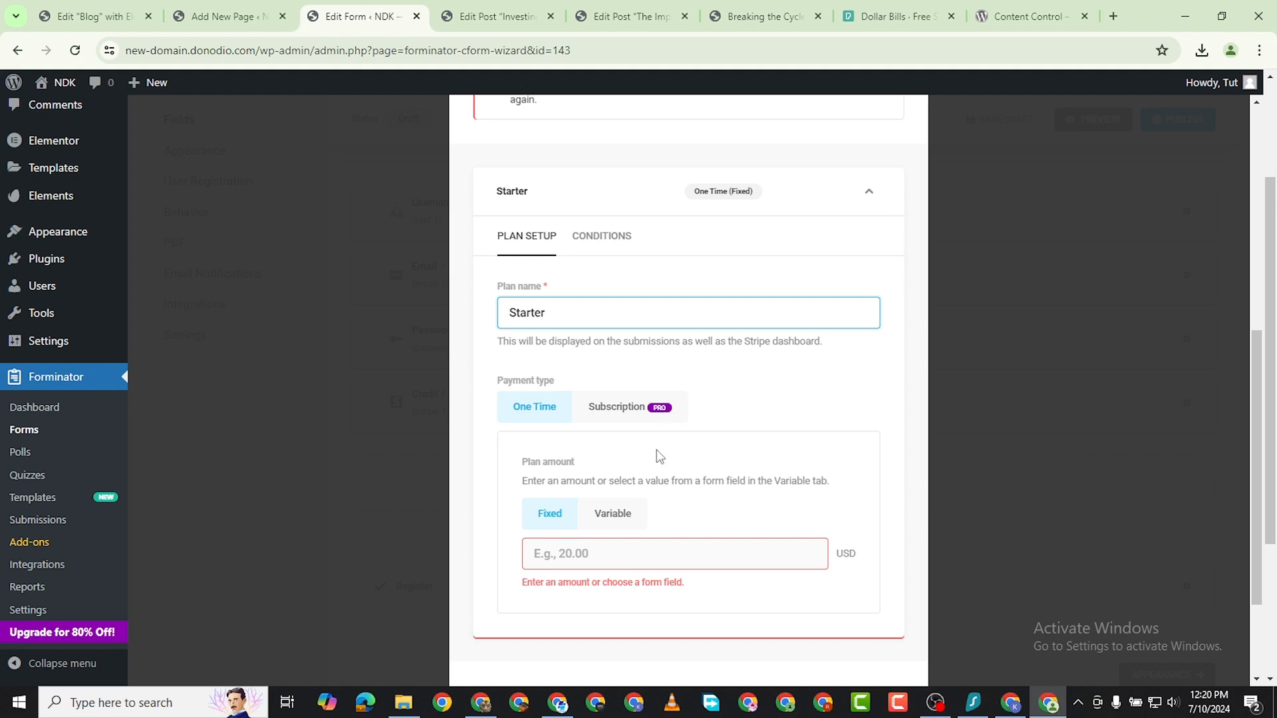
pyautogui.click(603, 544)
pyautogui.write('1')
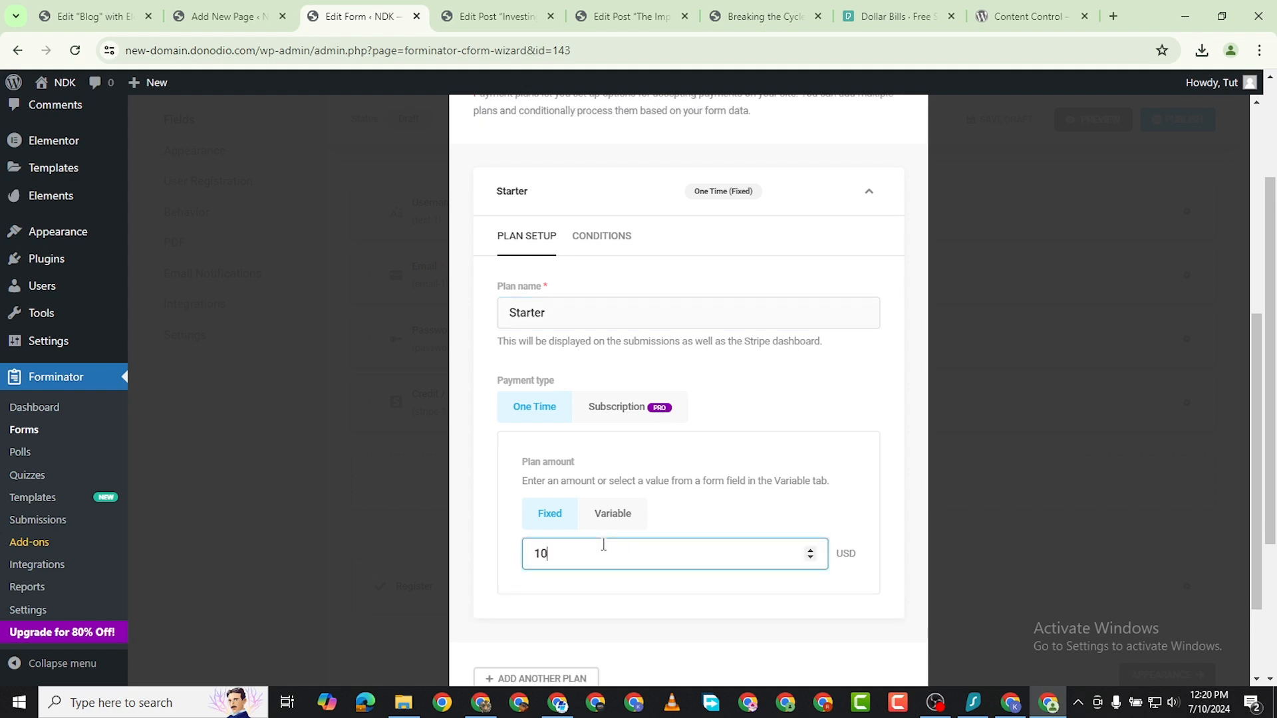
pyautogui.write('0')
pyautogui.scroll(-2, 615, 547)
pyautogui.scroll(6, 661, 516)
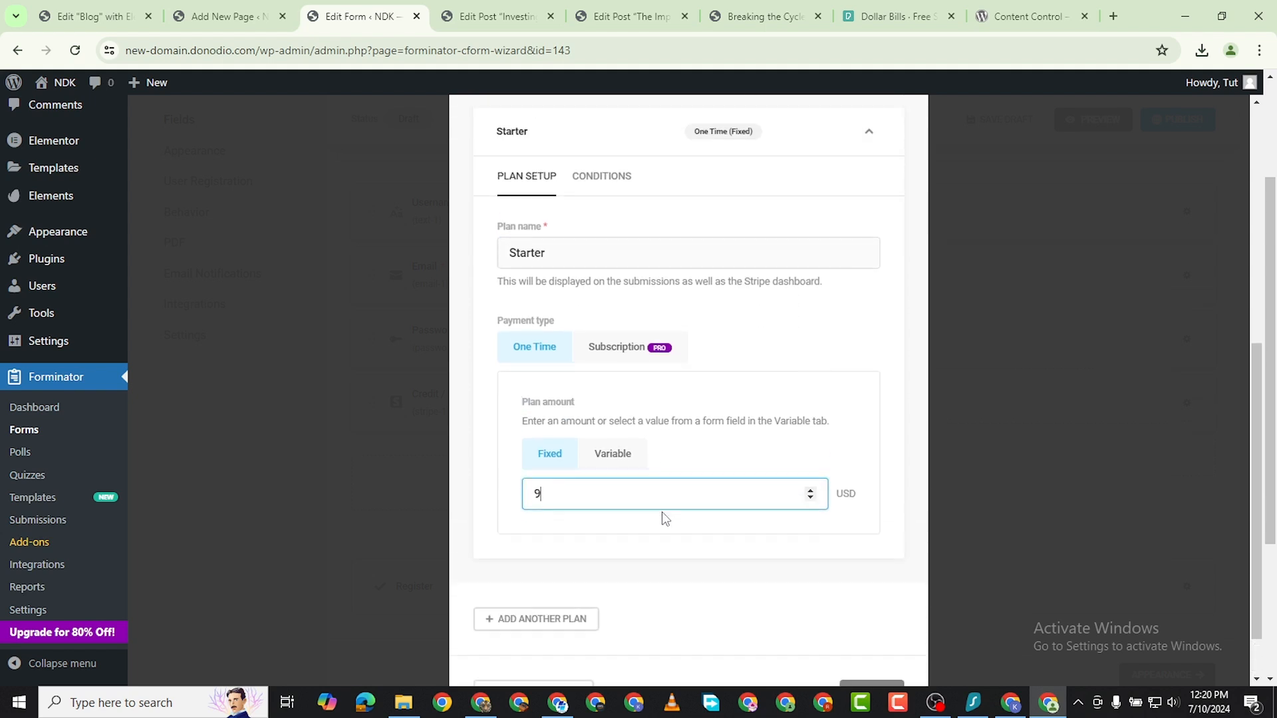
pyautogui.scroll(-5, 820, 607)
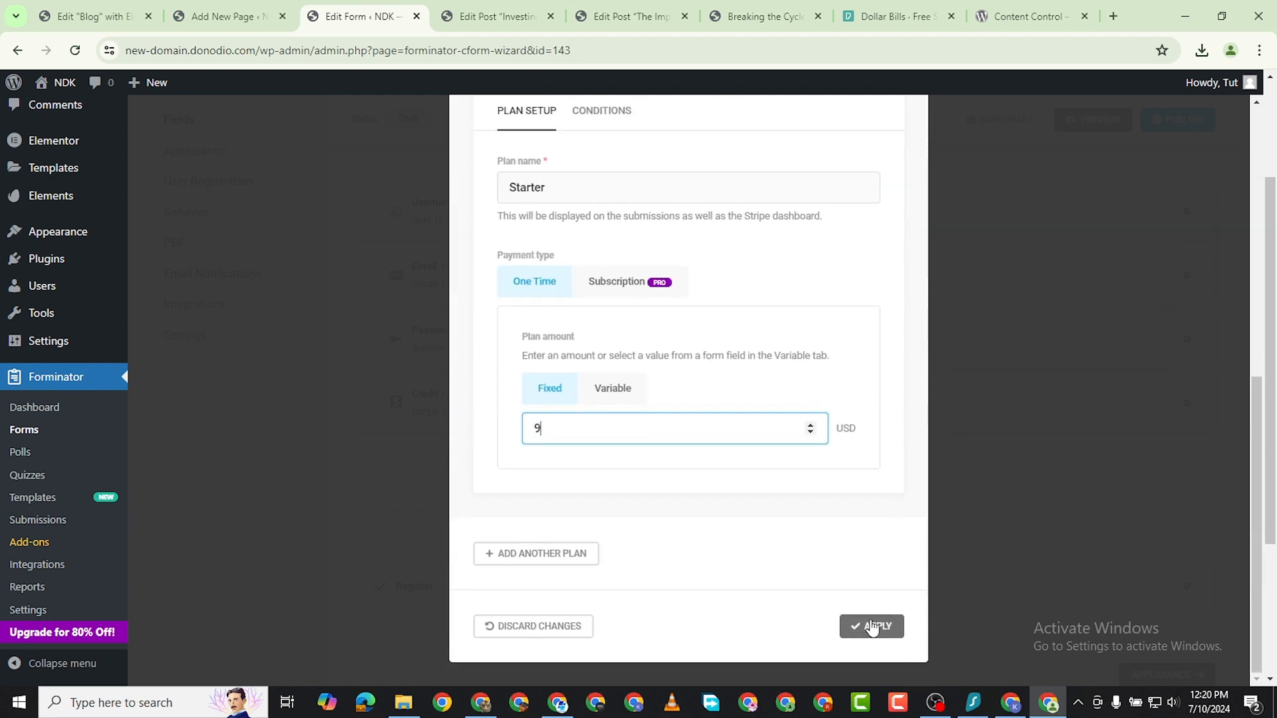
# Examine the Stripe field's advanced options for payment receipt, payment details, billing details and meta data.
pyautogui.scroll(3, 705, 492)
pyautogui.scroll(4, 704, 492)
pyautogui.click(618, 145)
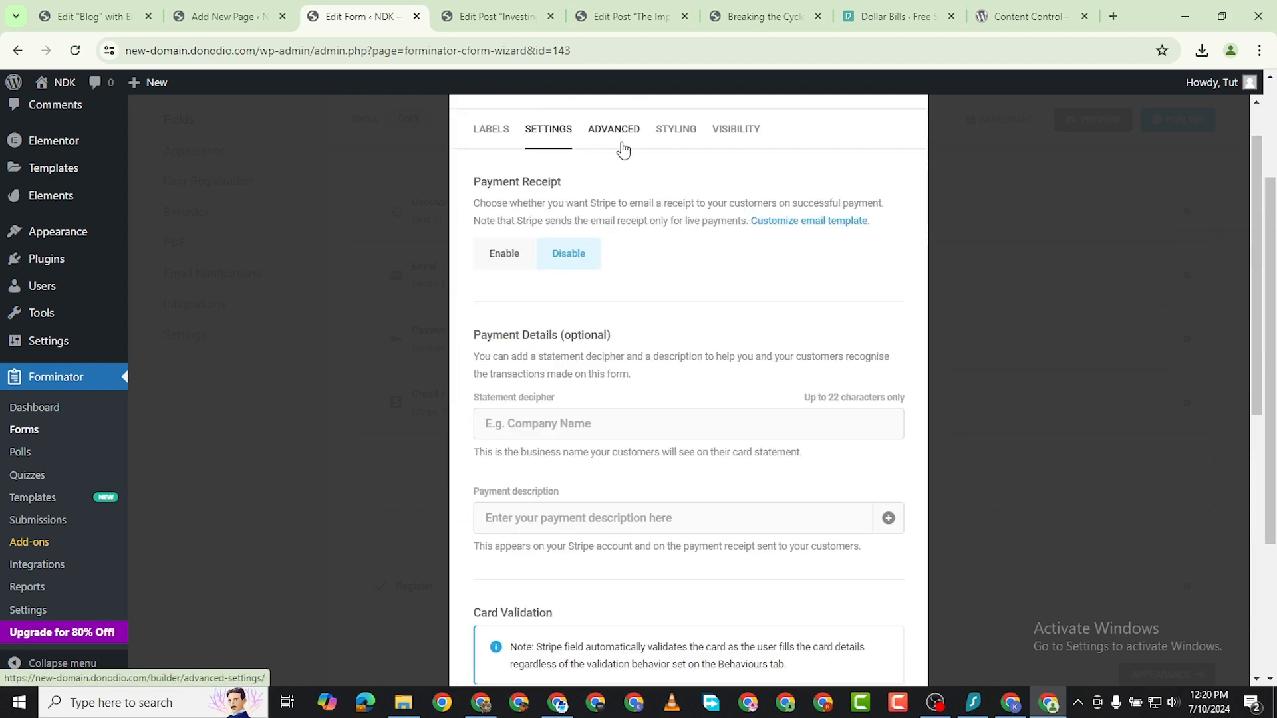
pyautogui.scroll(-1, 575, 366)
pyautogui.scroll(-1, 582, 420)
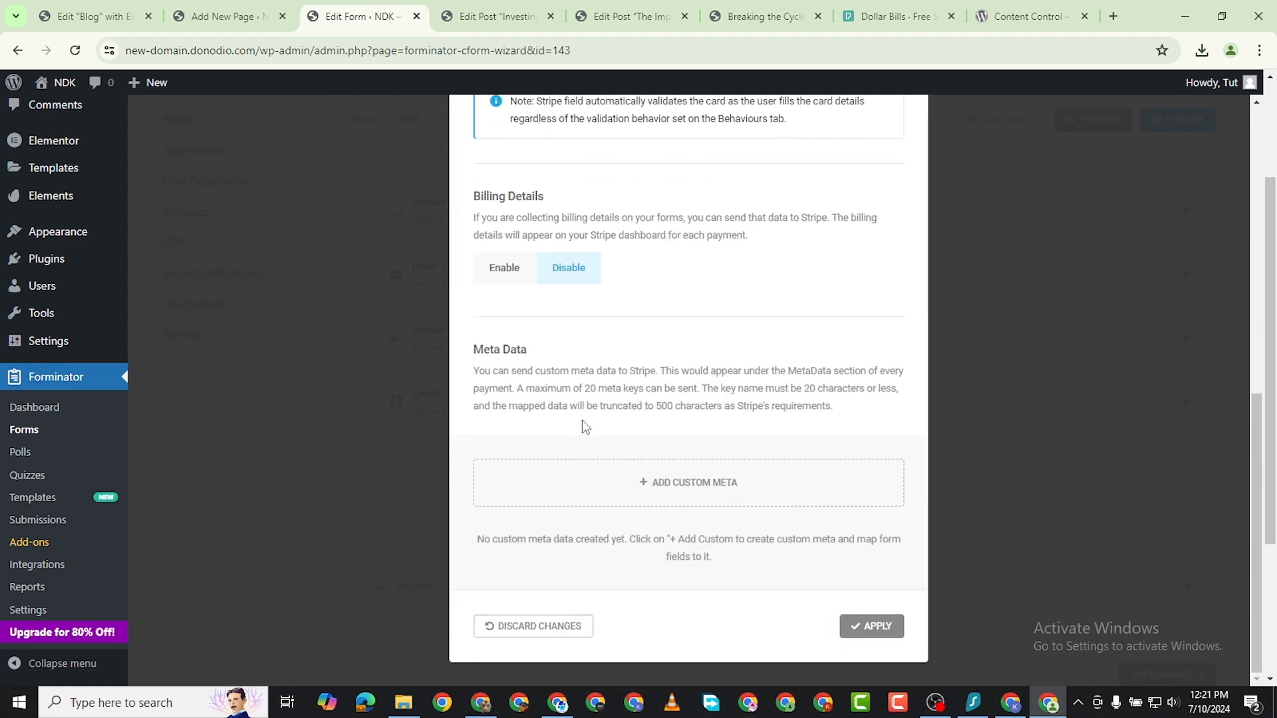
pyautogui.scroll(5, 705, 461)
pyautogui.scroll(3, 696, 469)
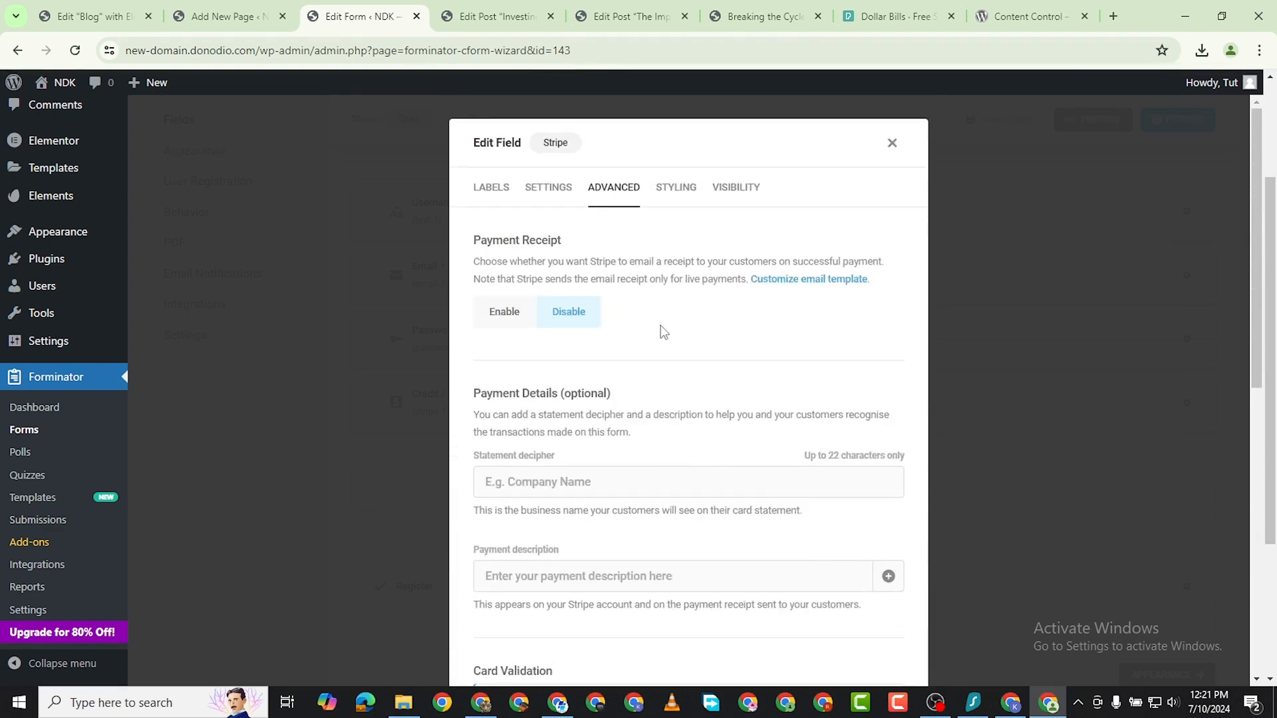
pyautogui.scroll(-2, 612, 396)
pyautogui.scroll(2, 625, 319)
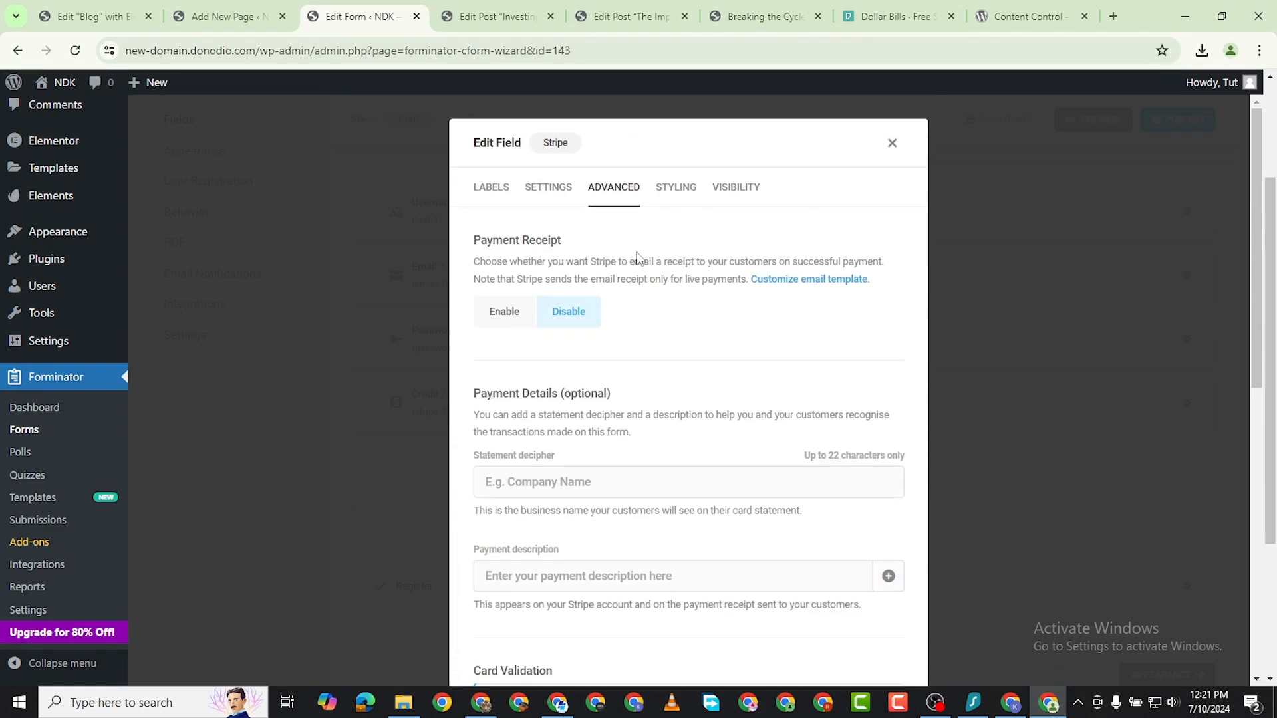
# Review the Stripe field's payment mode, currency, and the Starter plan's setup and conditions.
pyautogui.click(548, 198)
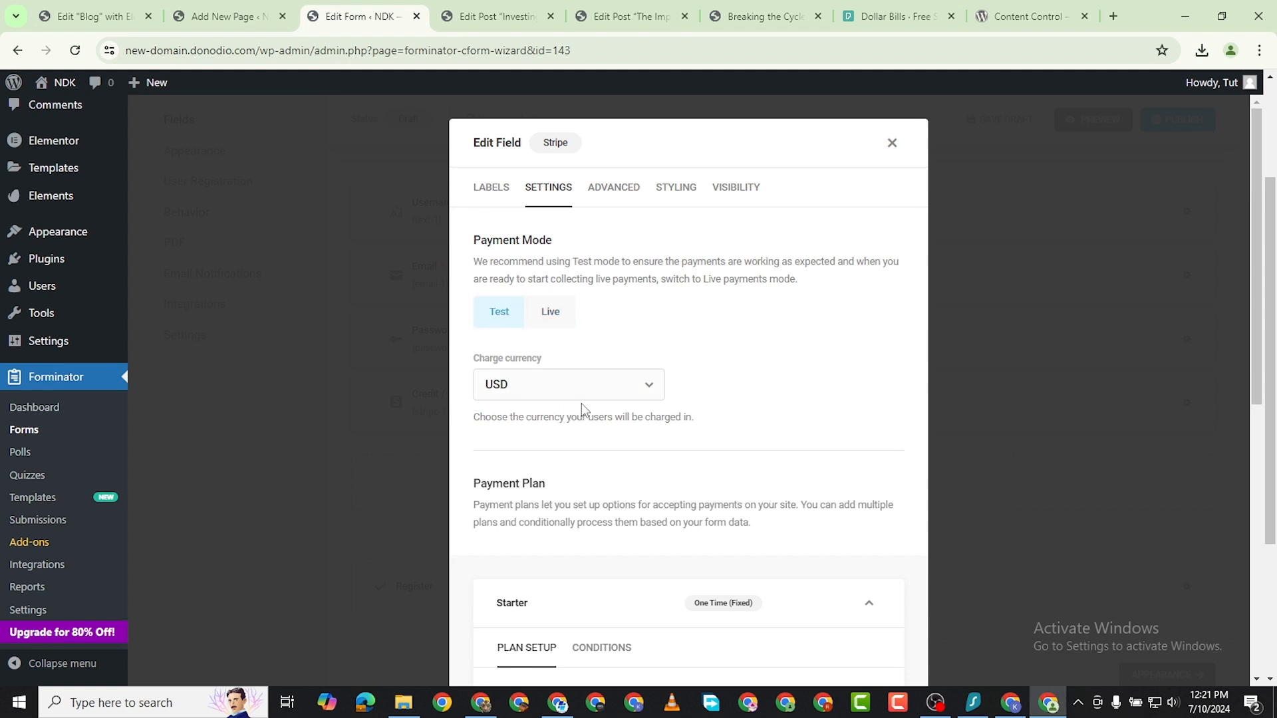
pyautogui.scroll(-5, 581, 410)
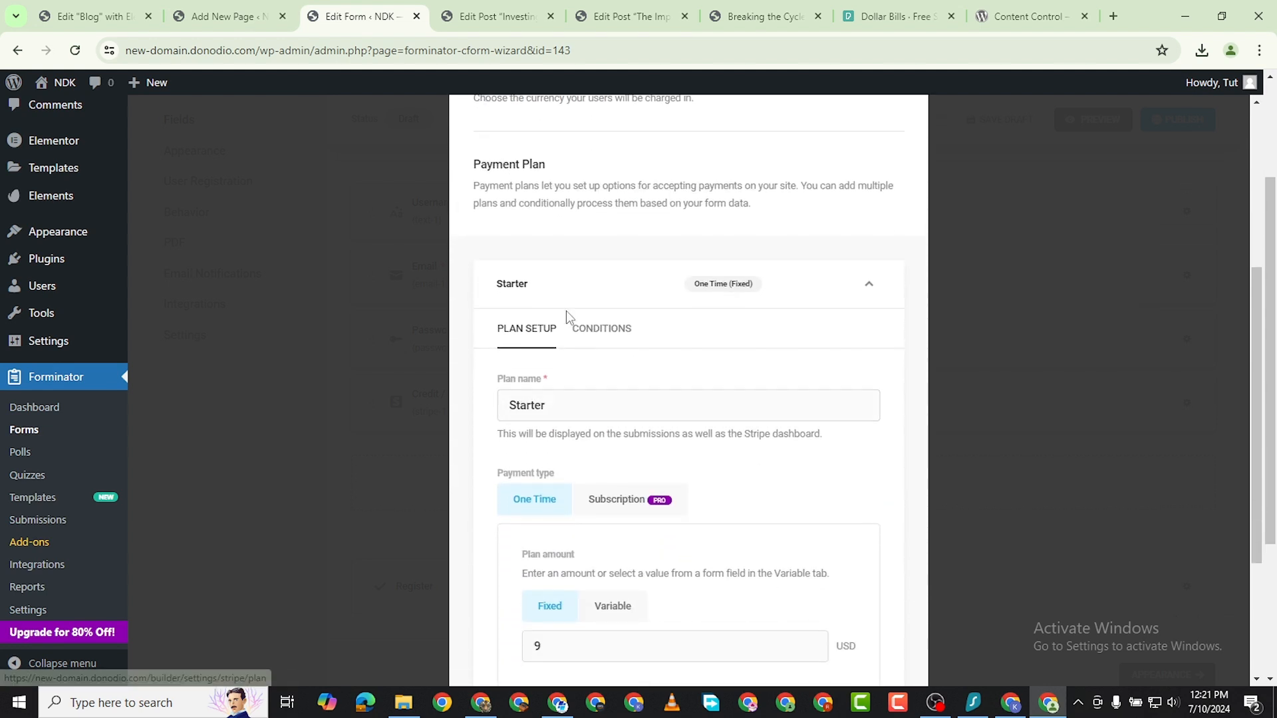
pyautogui.click(605, 330)
pyautogui.click(536, 332)
pyautogui.scroll(-3, 687, 479)
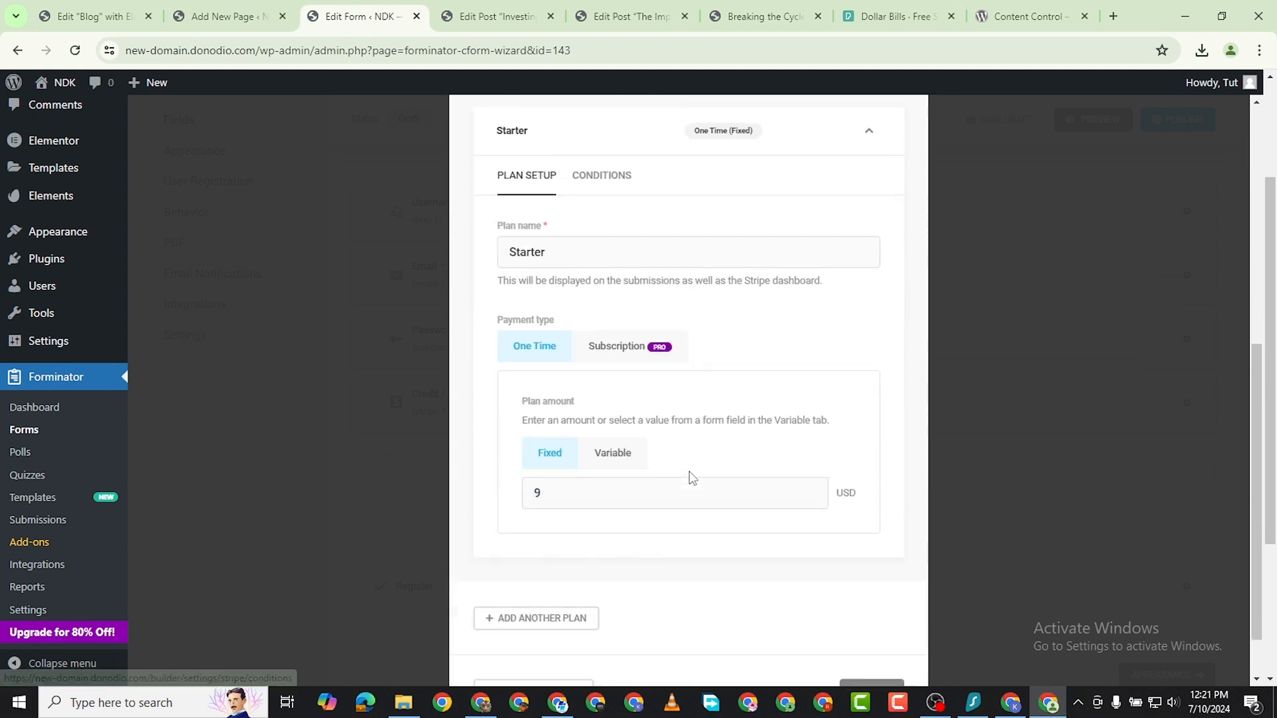
pyautogui.scroll(-3, 622, 466)
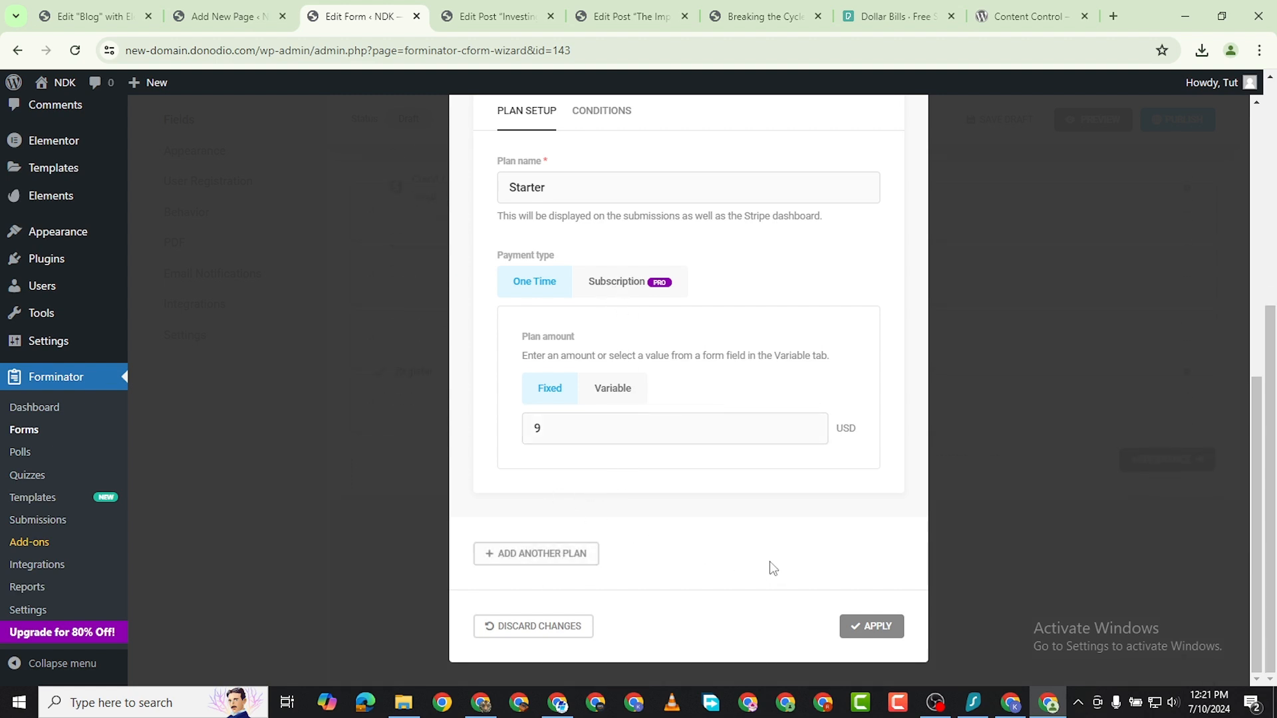
pyautogui.scroll(2, 808, 557)
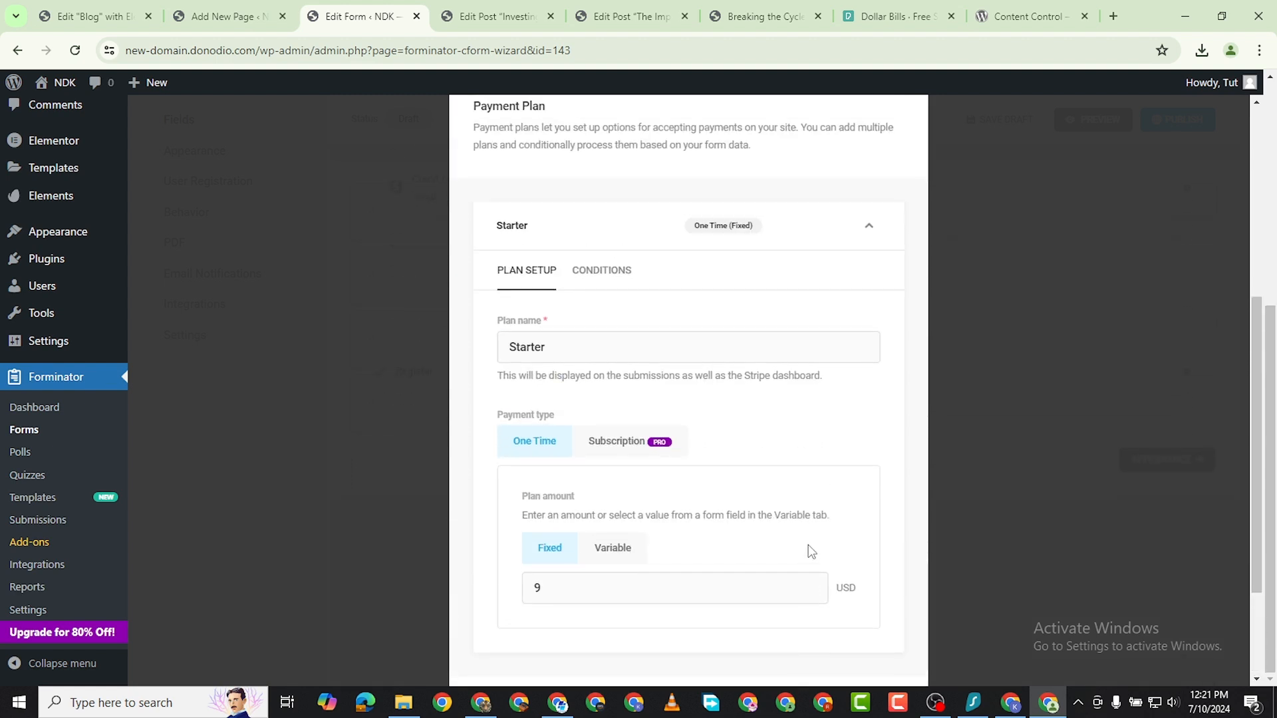
pyautogui.scroll(-1, 735, 370)
pyautogui.scroll(5, 737, 371)
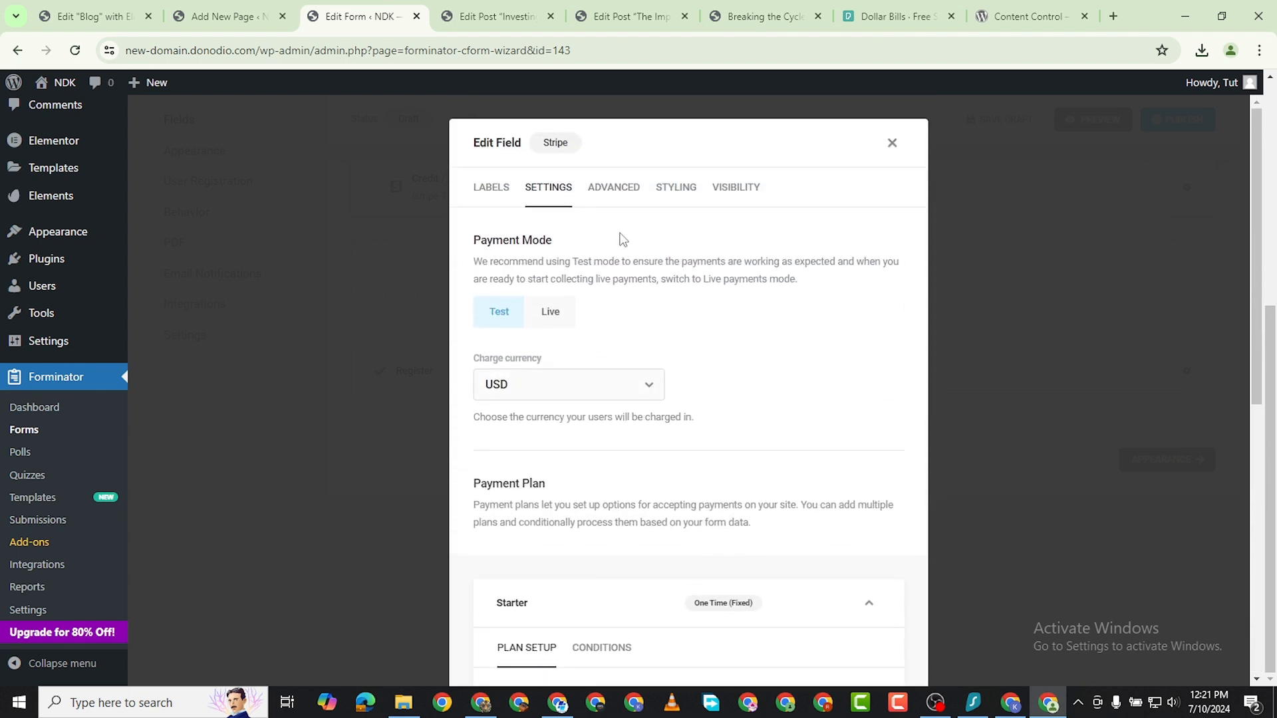
# Review the Stripe field's additional CSS classes and its Starter payment plan, and apply the field's settings.
pyautogui.click(613, 189)
pyautogui.click(676, 188)
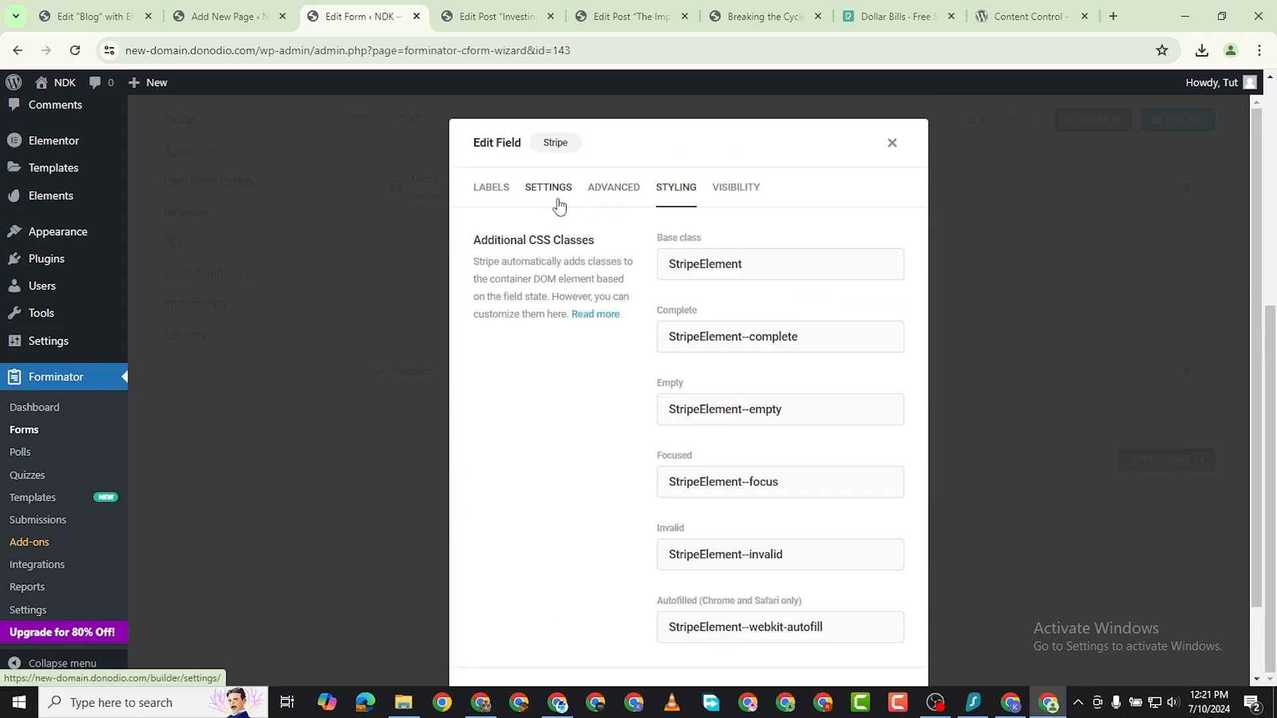
pyautogui.scroll(-2, 772, 451)
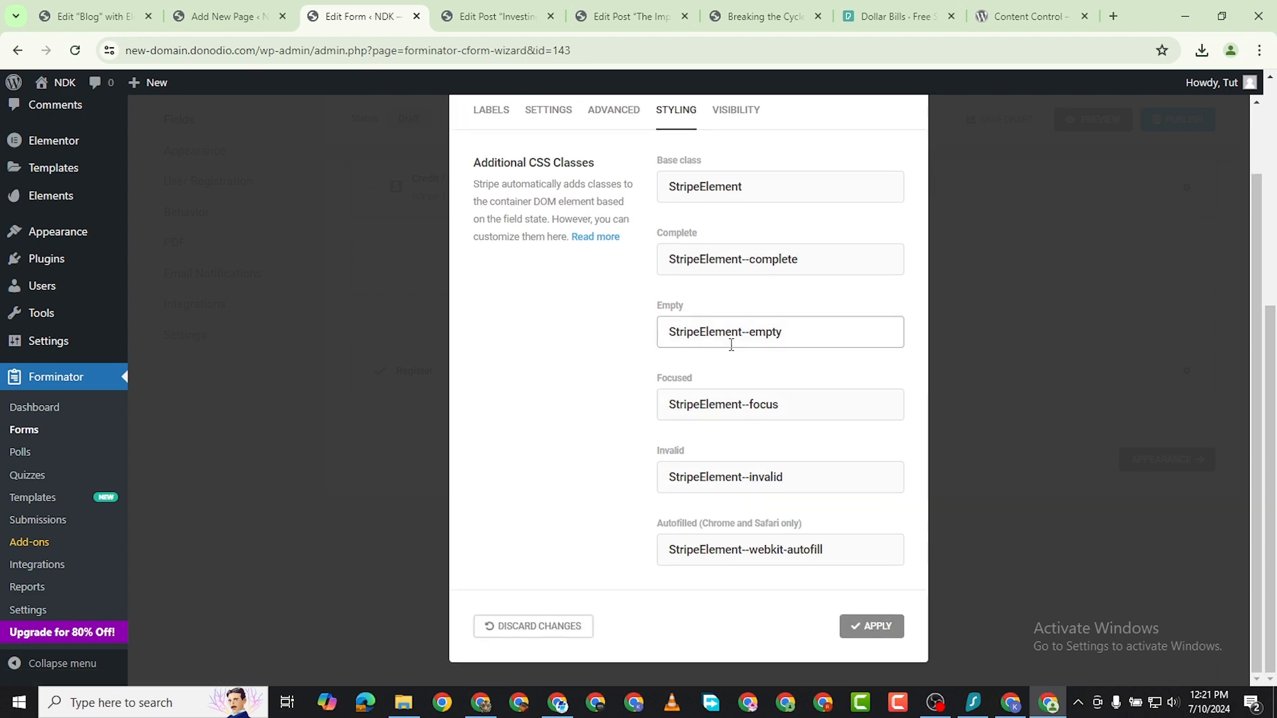
pyautogui.click(555, 112)
pyautogui.scroll(-2, 786, 599)
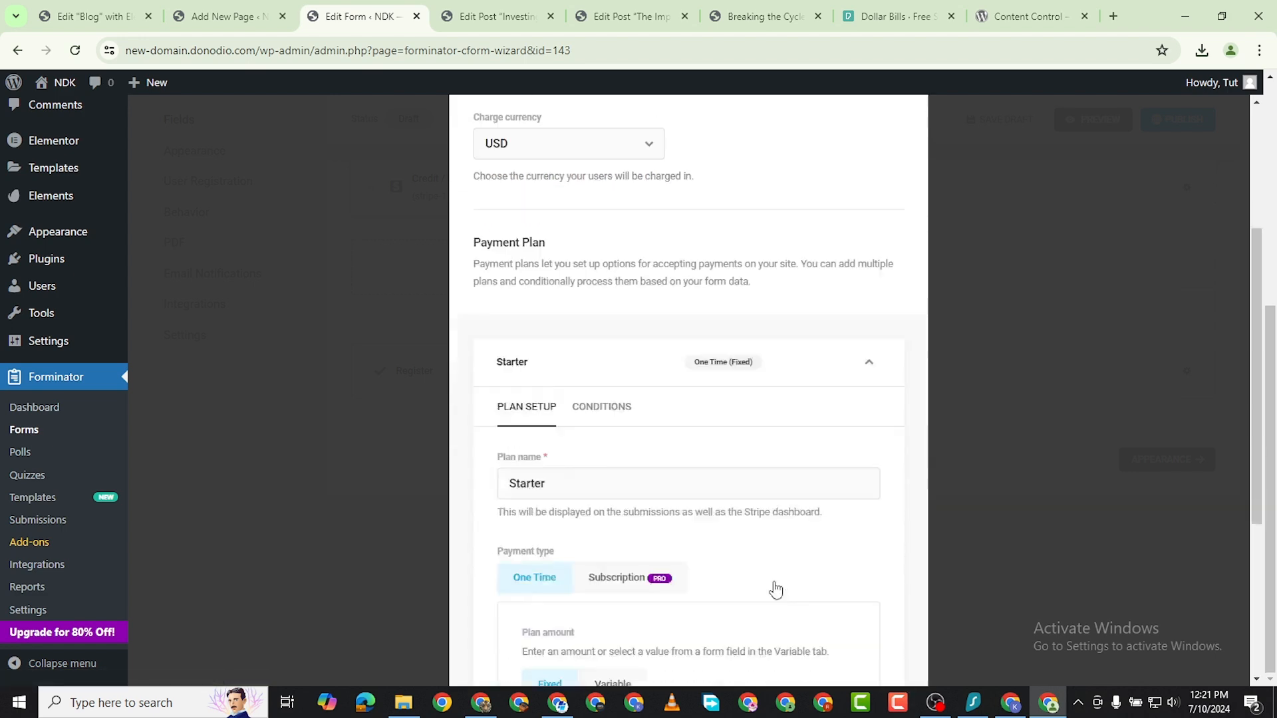
pyautogui.scroll(-5, 786, 599)
pyautogui.click(876, 627)
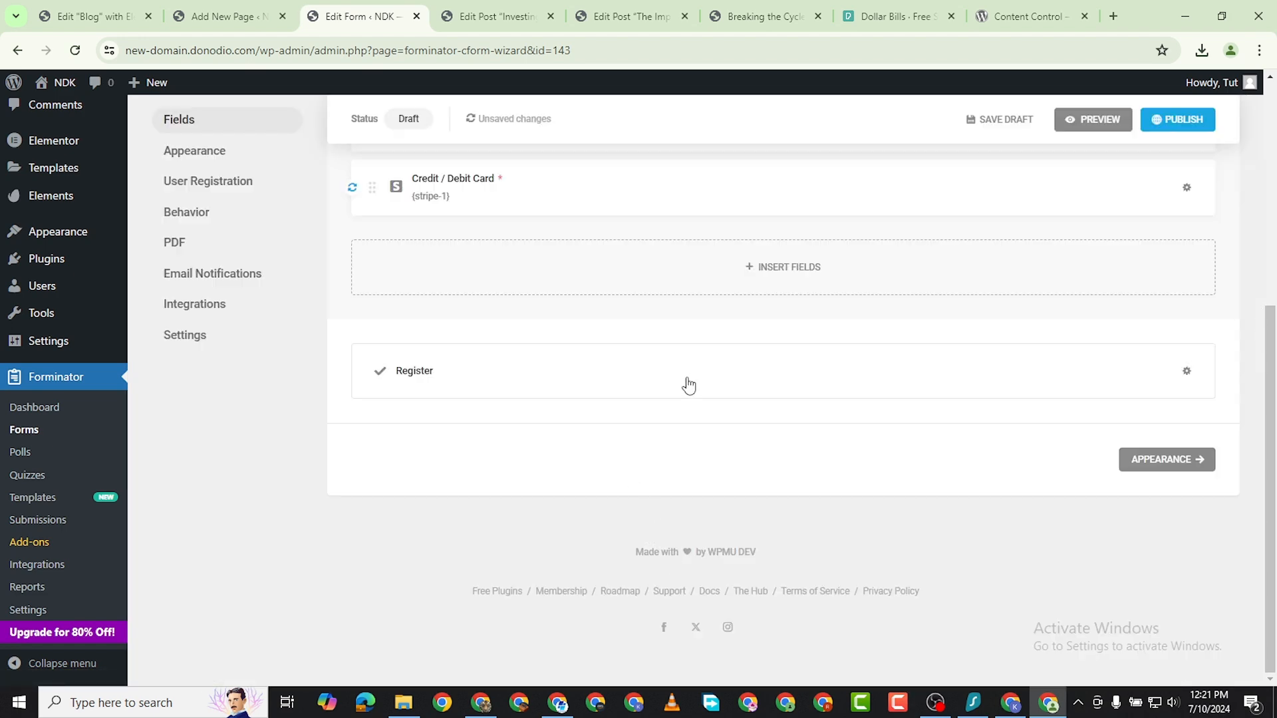
# Publish the User Registration form with its username, email, password and card fields, and copy its shortcode.
pyautogui.scroll(5, 1092, 259)
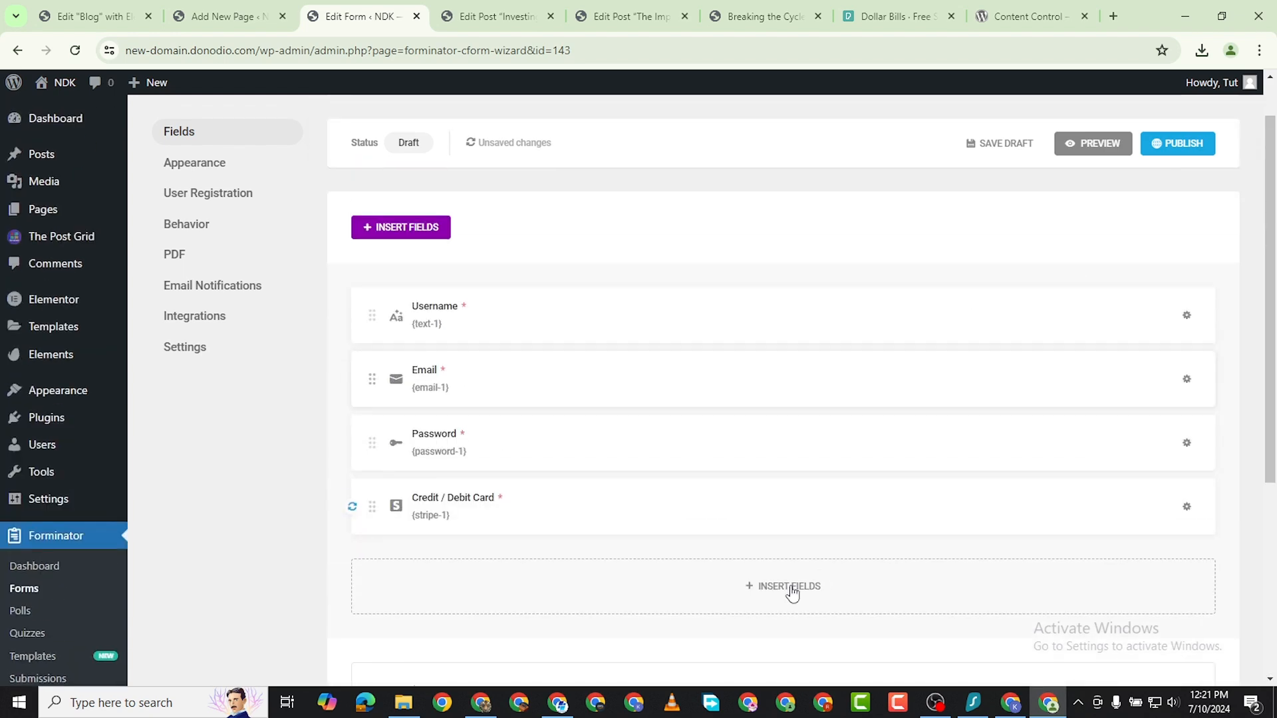
pyautogui.scroll(-2, 886, 581)
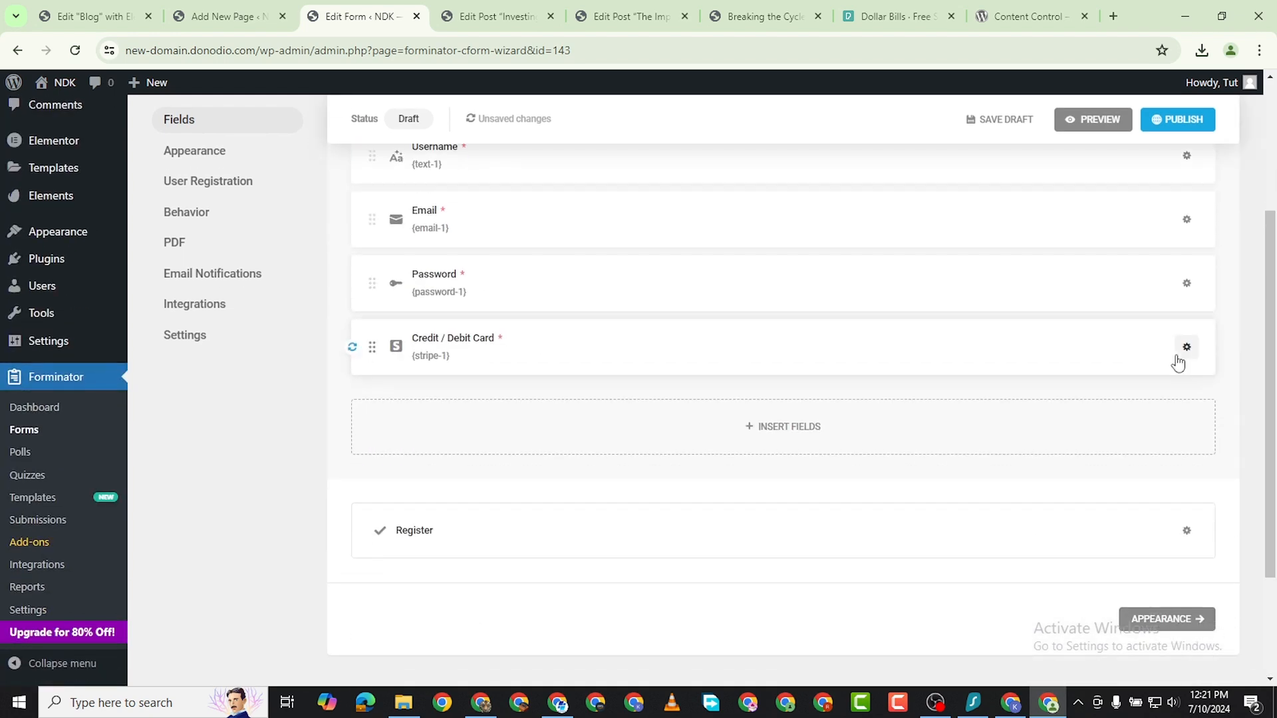
pyautogui.scroll(3, 1178, 363)
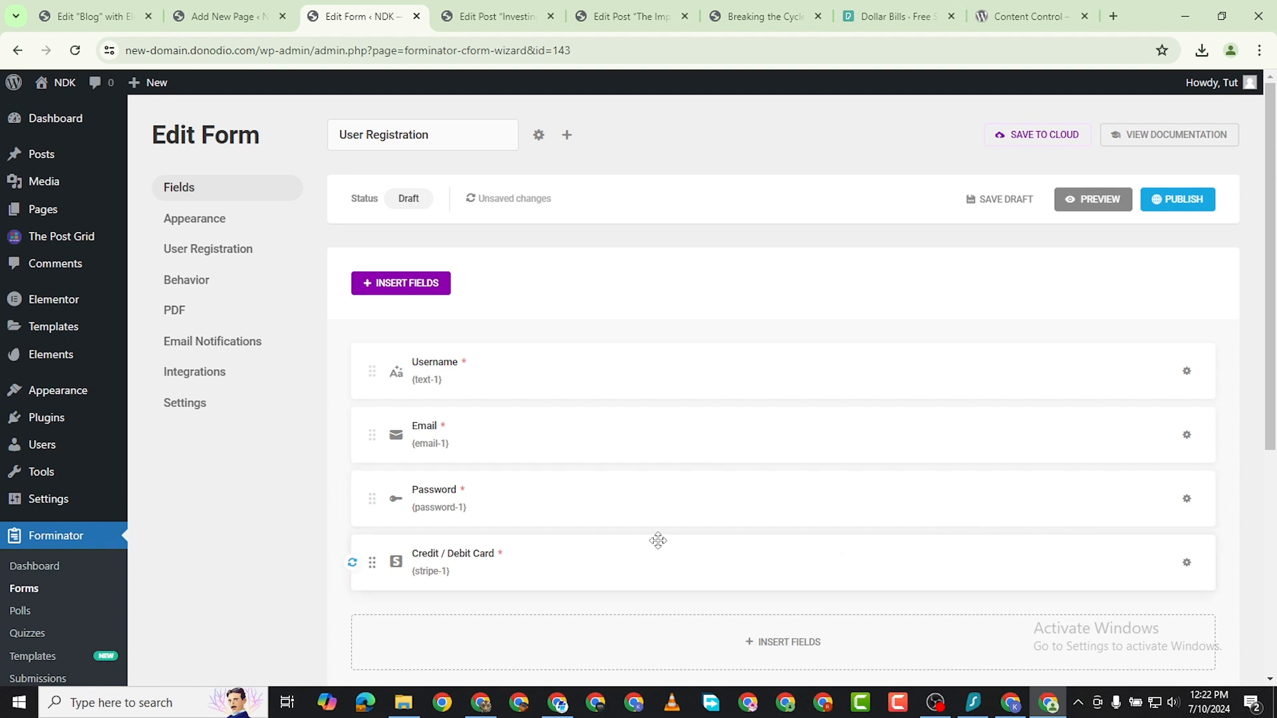
pyautogui.scroll(-5, 470, 579)
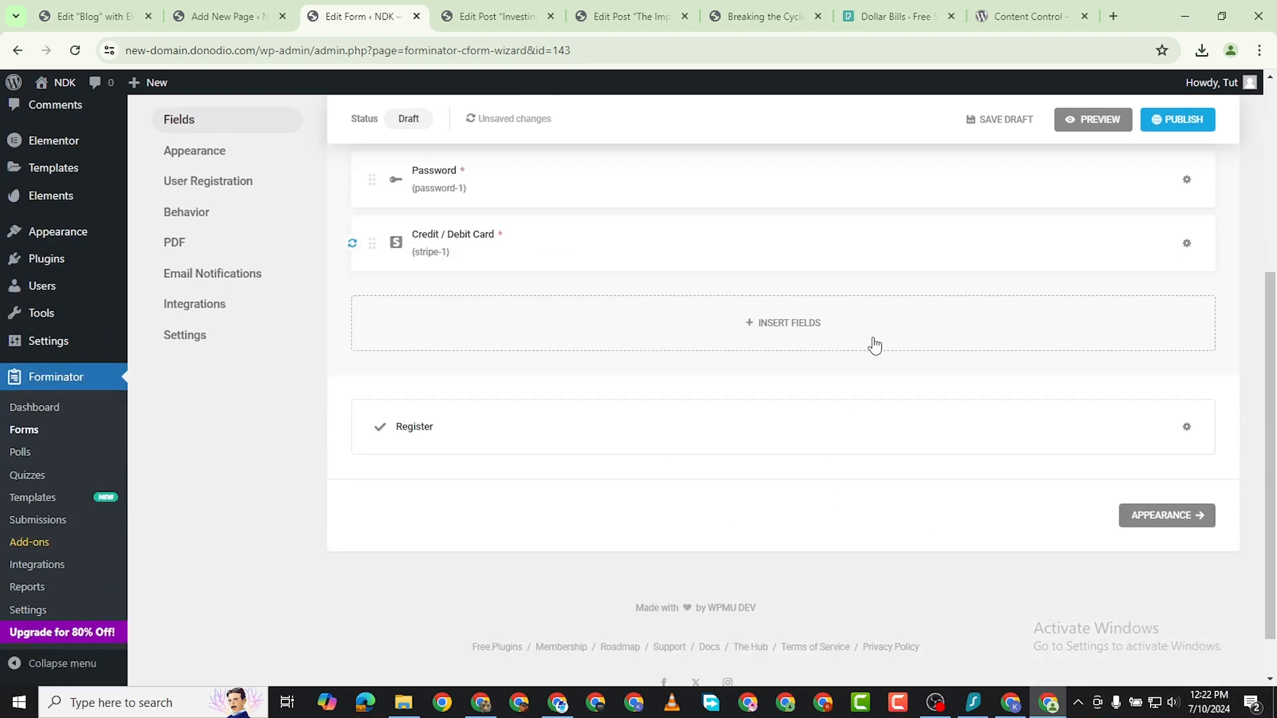
pyautogui.scroll(4, 804, 367)
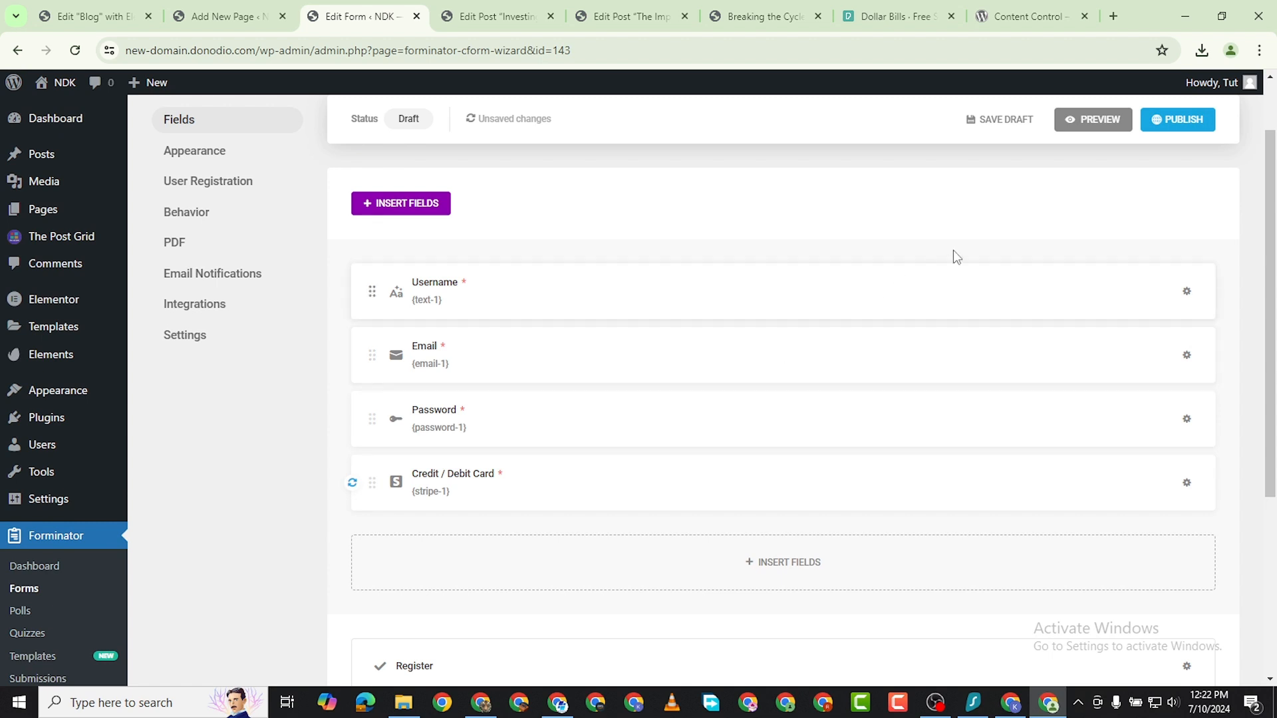
pyautogui.click(1171, 120)
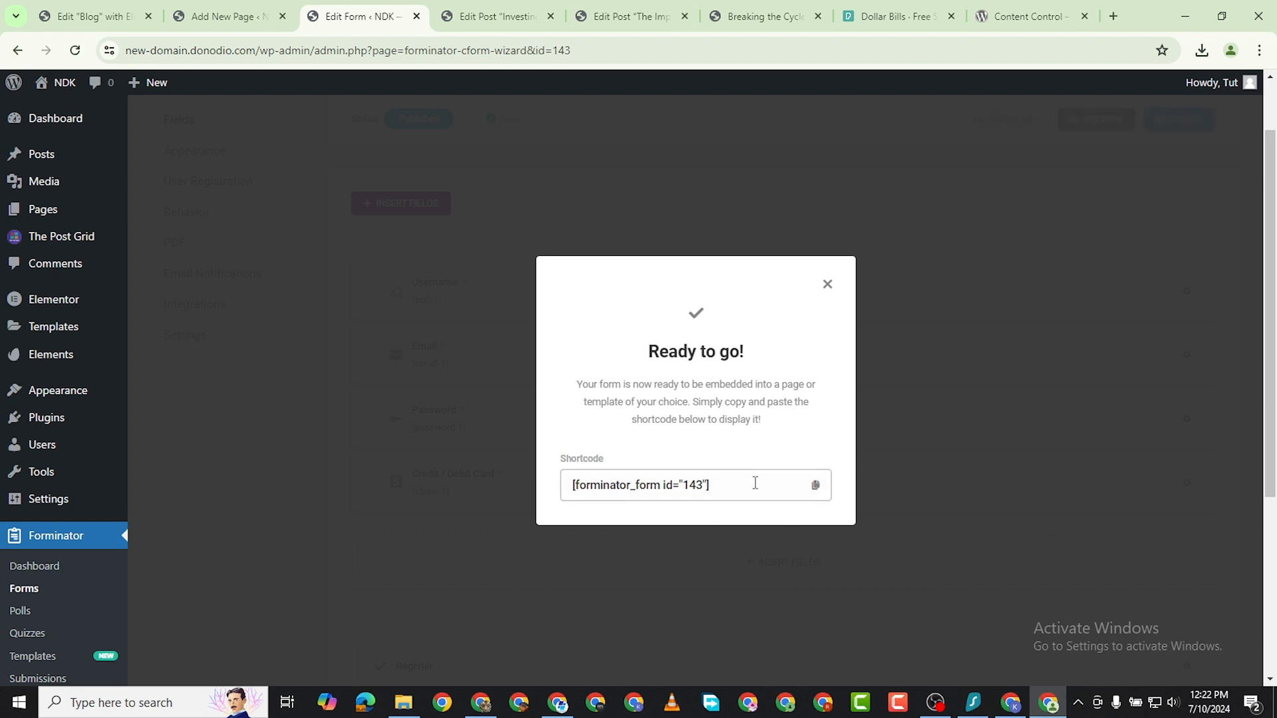
pyautogui.click(815, 486)
pyautogui.click(828, 287)
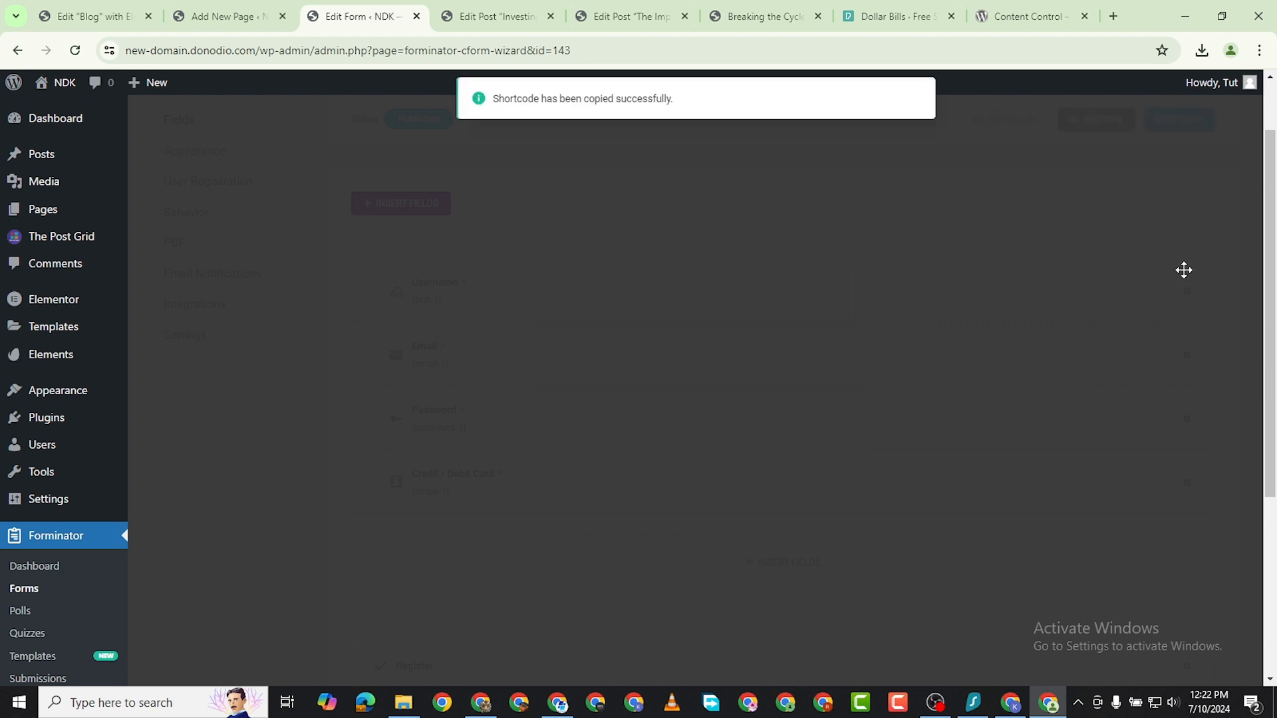
# Preview the published registration form and look over its fields.
pyautogui.click(1100, 123)
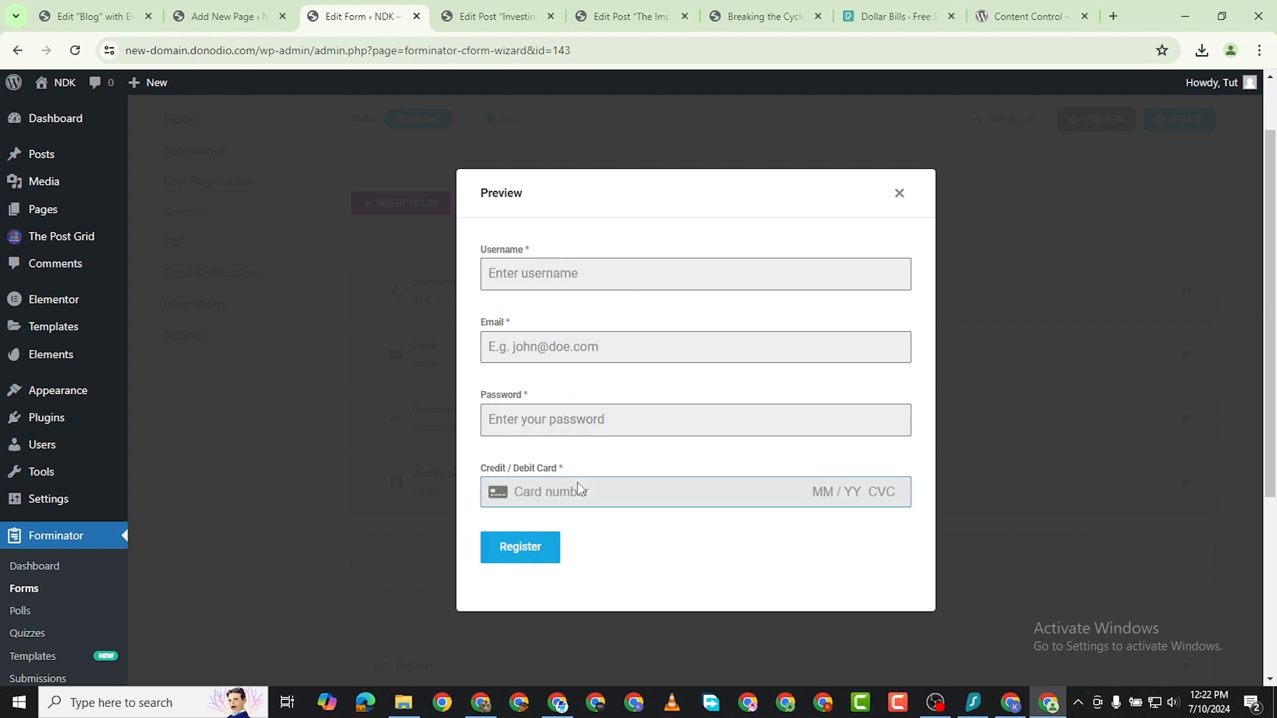
pyautogui.click(899, 193)
# Open the Subscribe page for editing in Elementor and hide its page title.
pyautogui.click(226, 16)
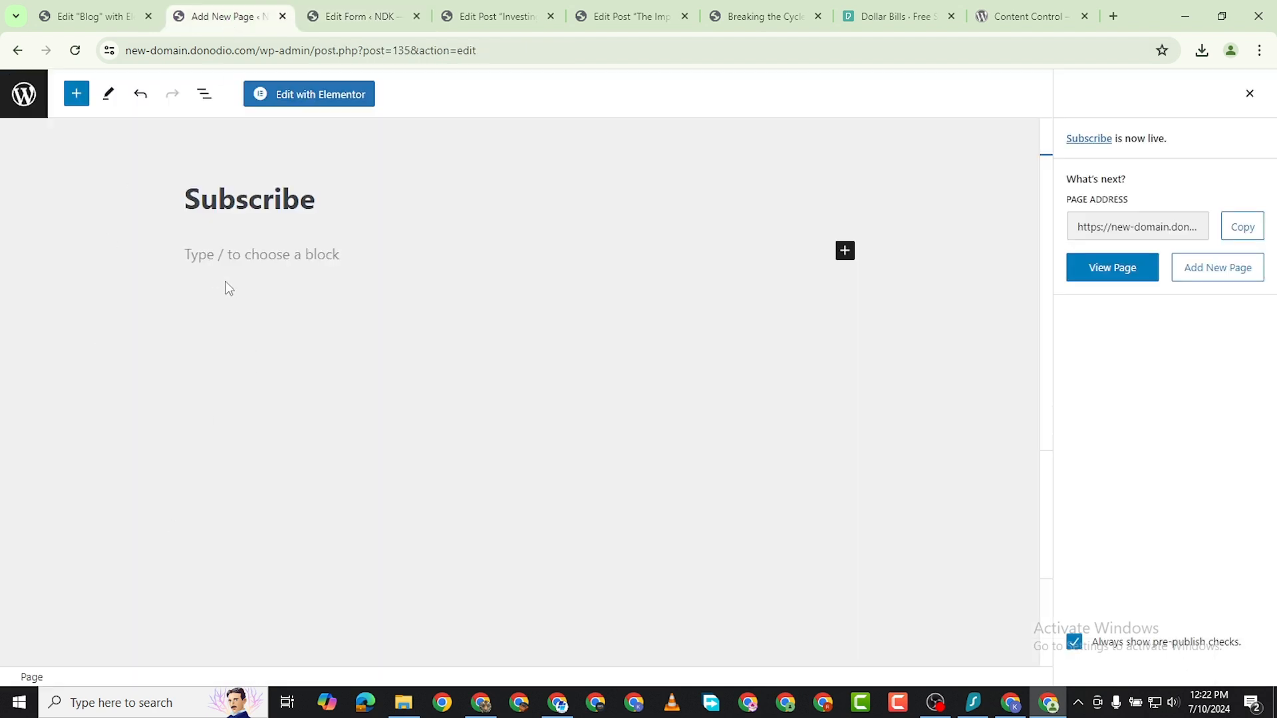
pyautogui.click(273, 98)
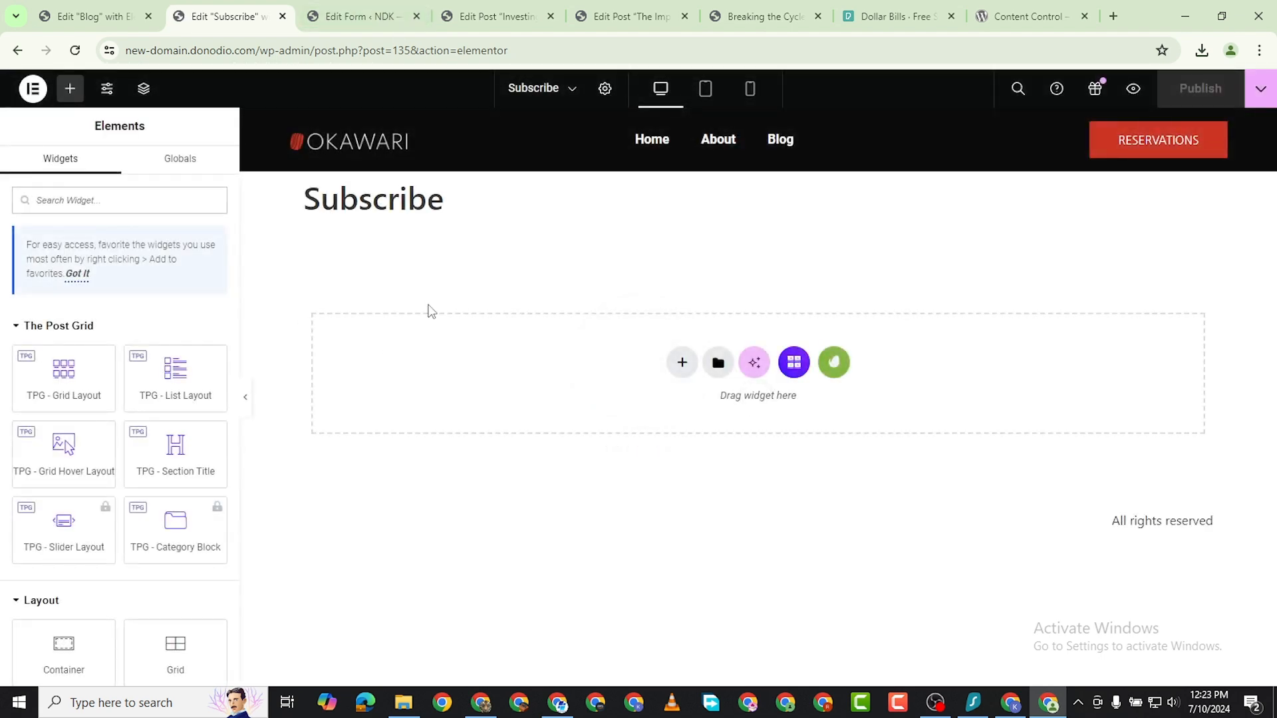
pyautogui.click(604, 89)
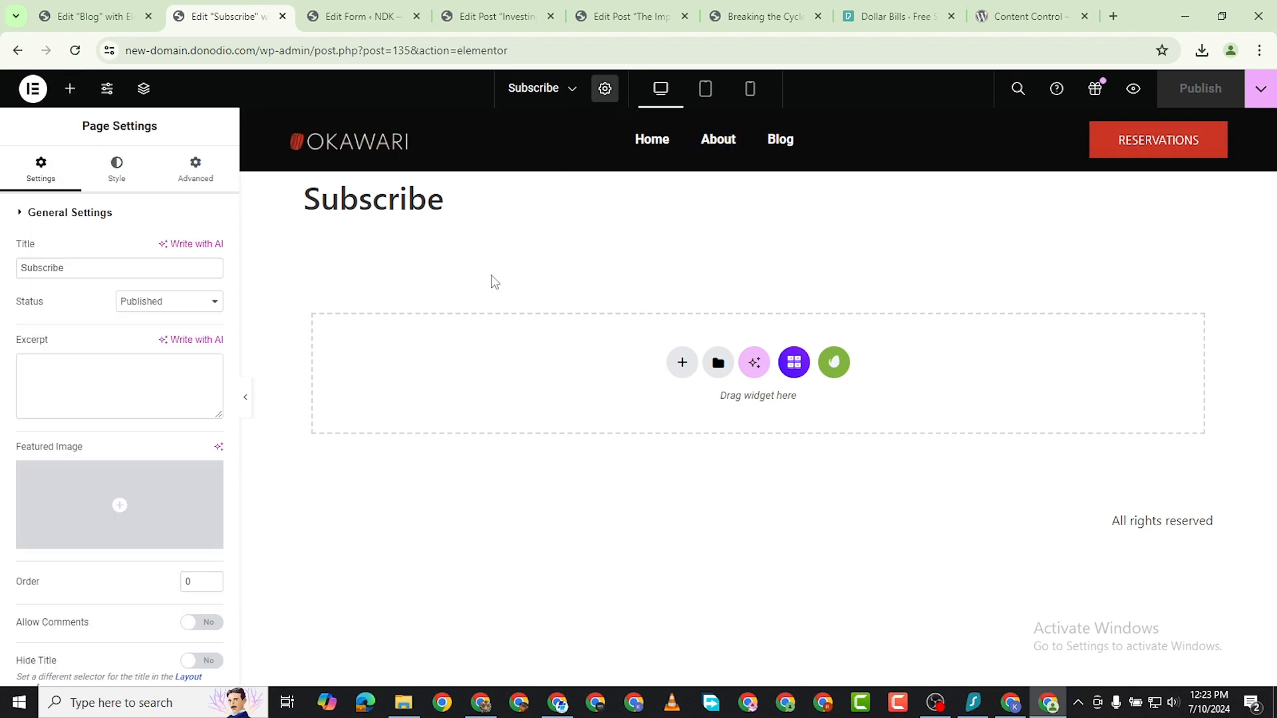
pyautogui.click(208, 661)
# Add a Shortcode widget to the Subscribe page and paste in the form shortcode [forminator_form id="143"].
pyautogui.click(71, 89)
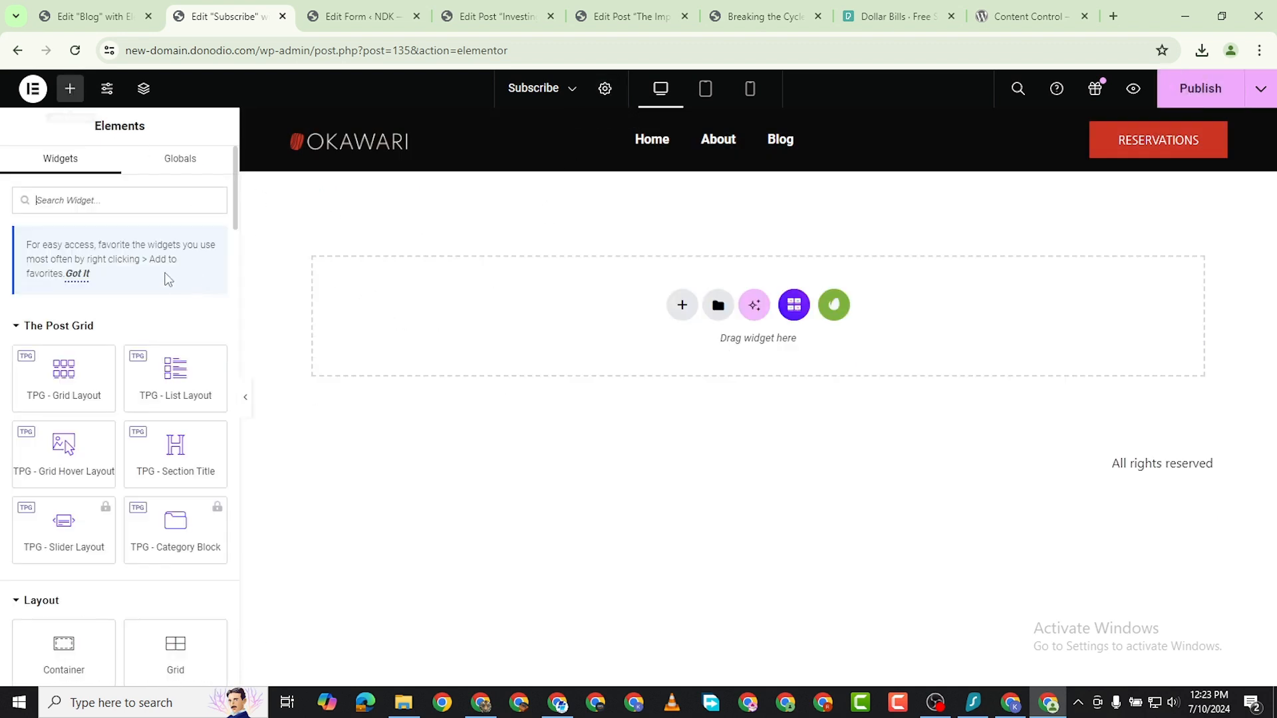
pyautogui.write('shor')
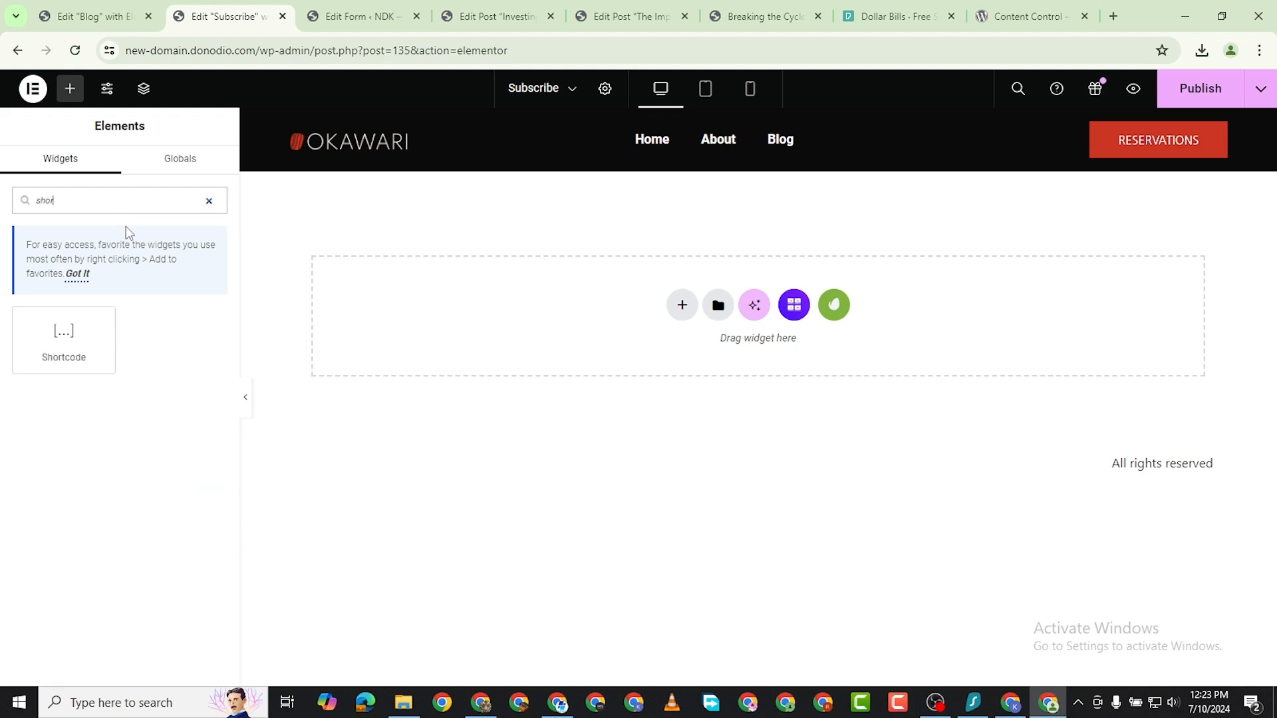
pyautogui.write('tcode')
pyautogui.moveTo(64, 349); pyautogui.dragTo(822, 313)
pyautogui.rightClick(93, 307)
pyautogui.click(120, 461)
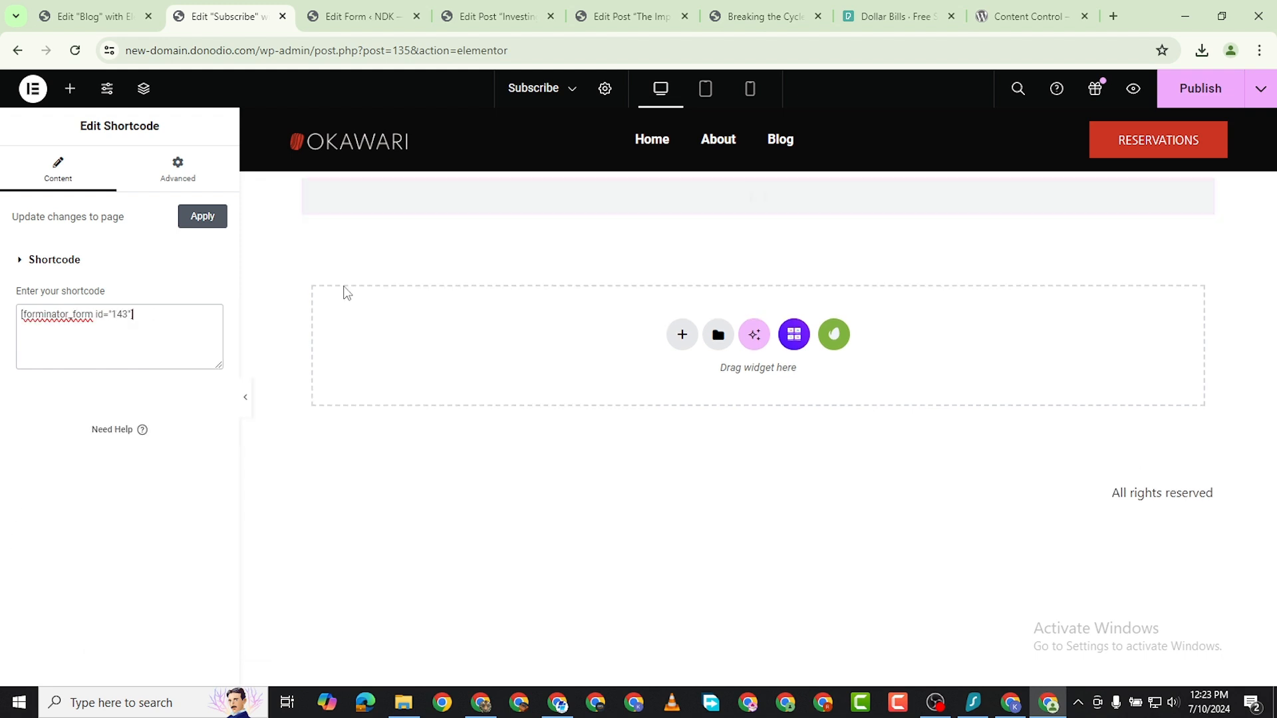
# Set the shortcode container's boxed width to 600 px, and publish the Subscribe page with a quick preview.
pyautogui.moveTo(716, 192)
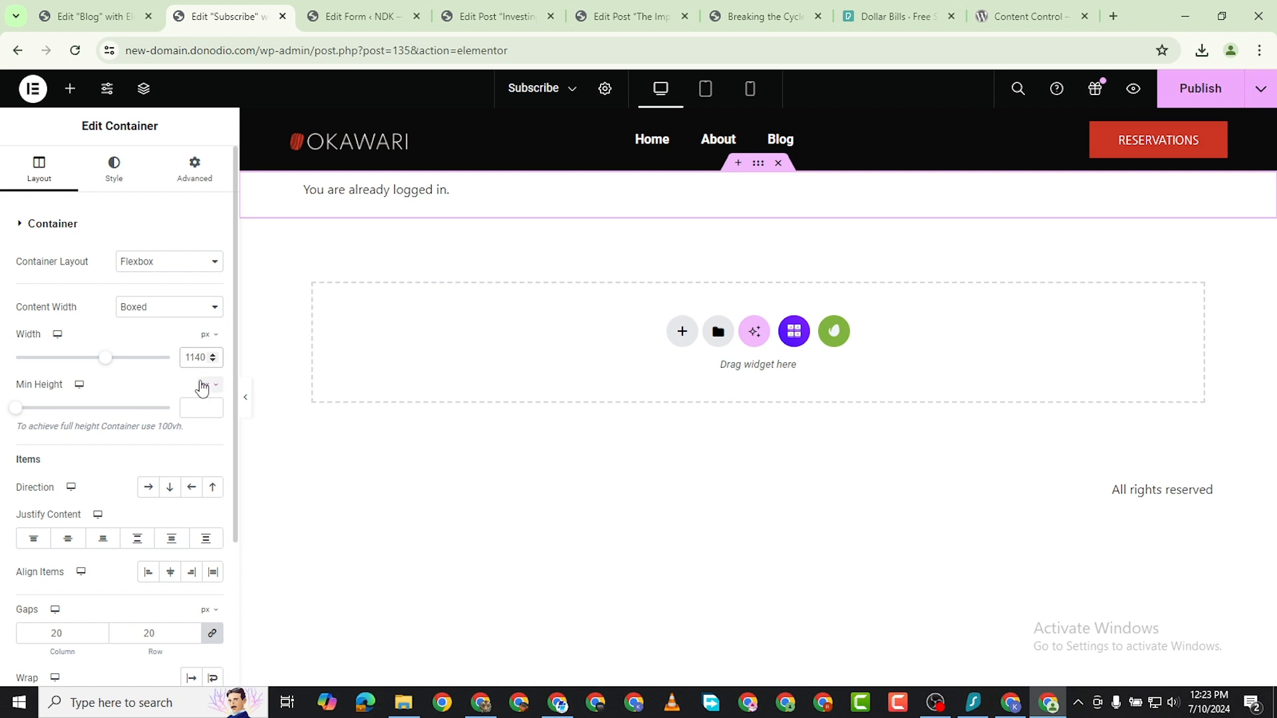
pyautogui.write('600')
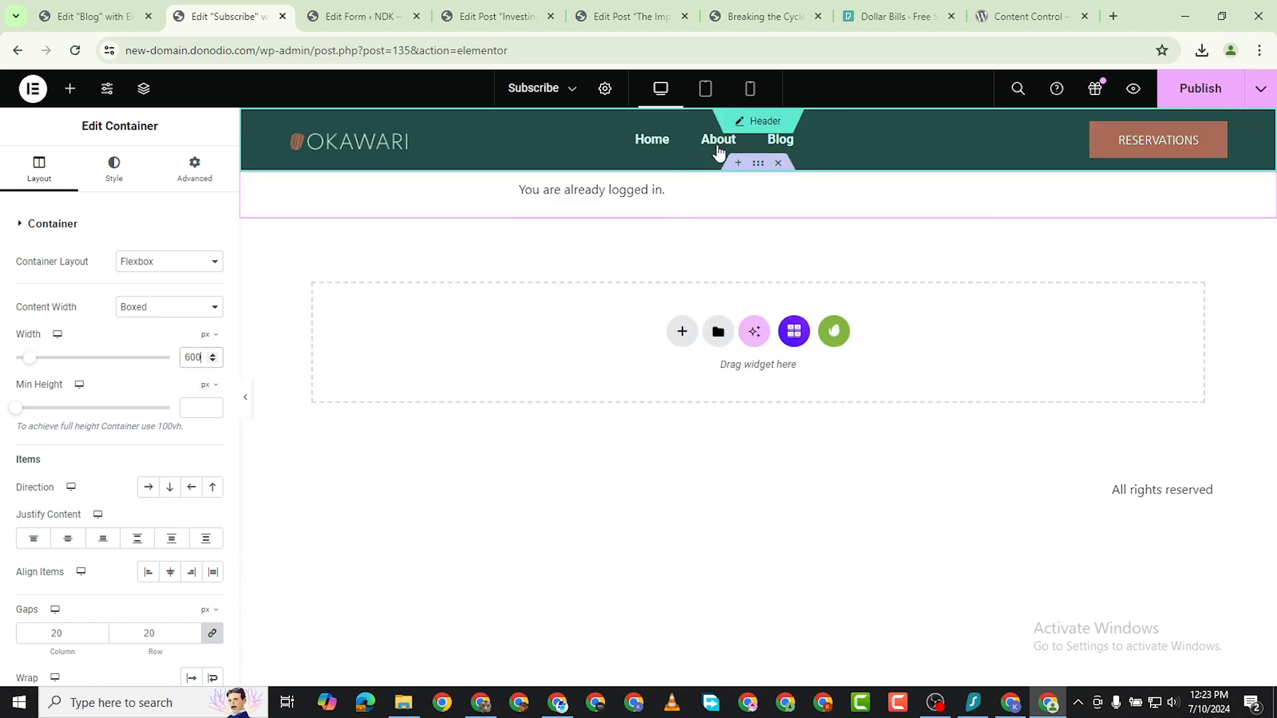
pyautogui.click(1197, 89)
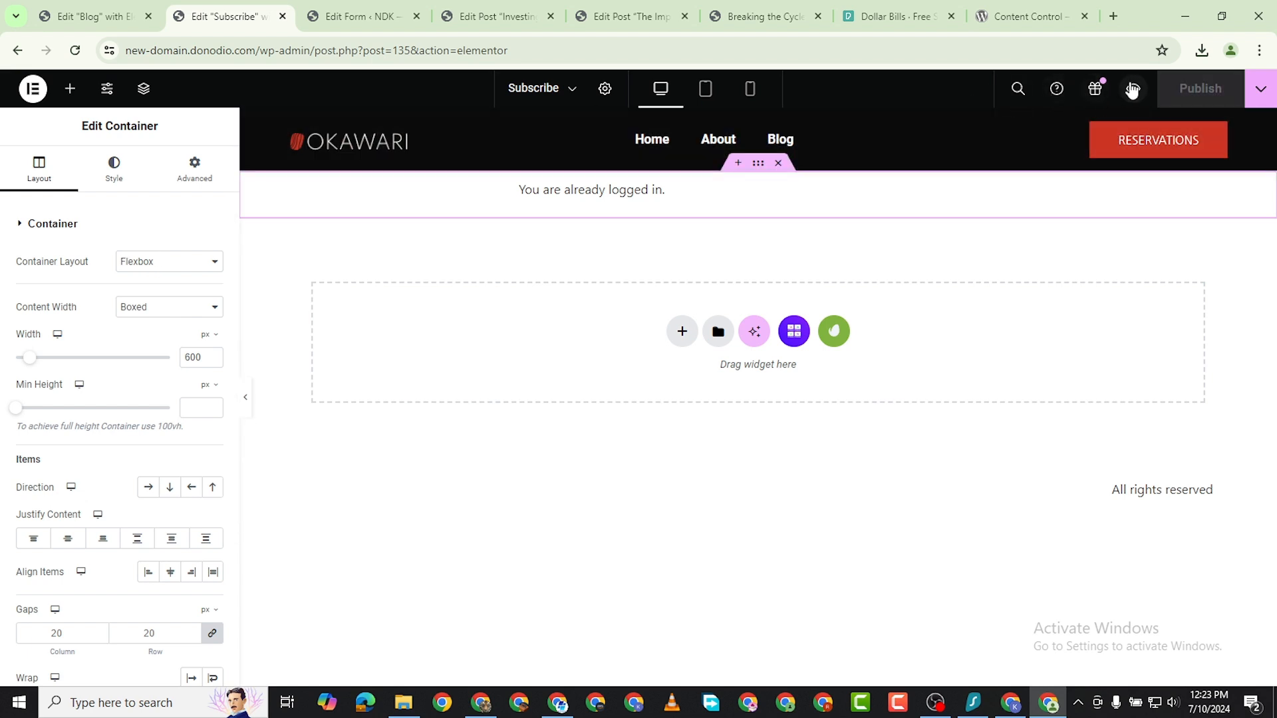
pyautogui.click(1132, 89)
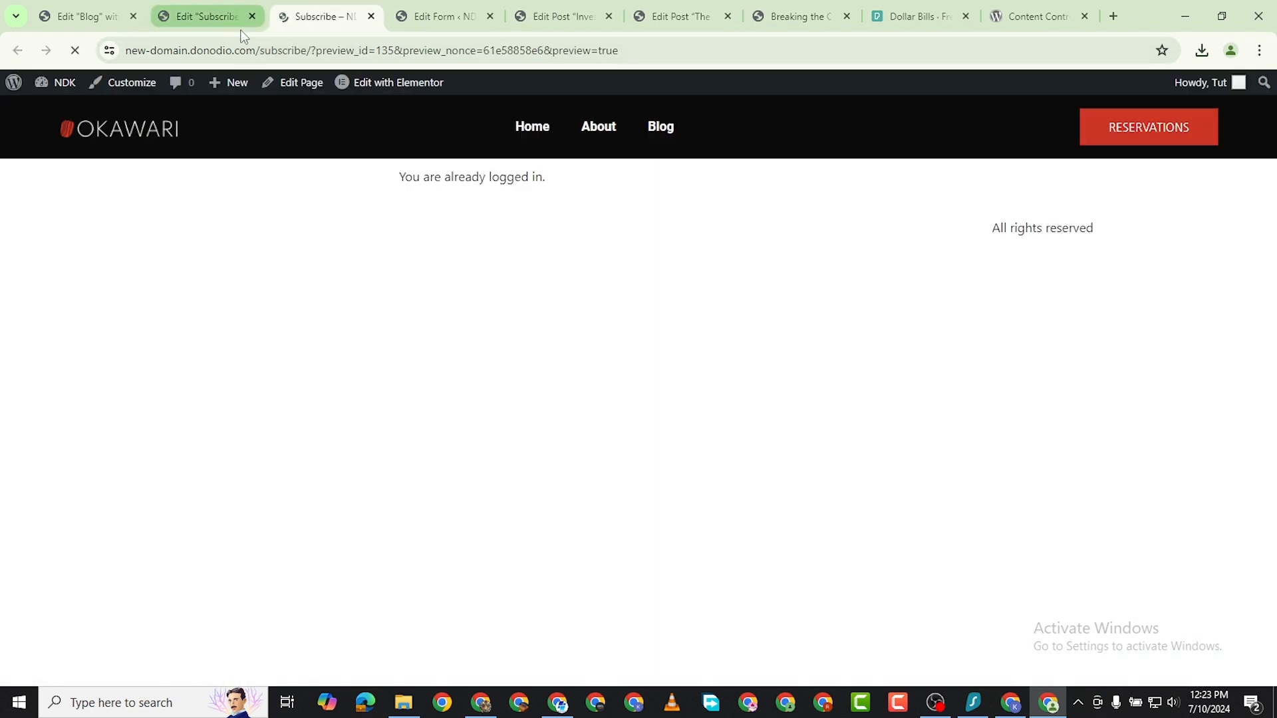
pyautogui.click(371, 17)
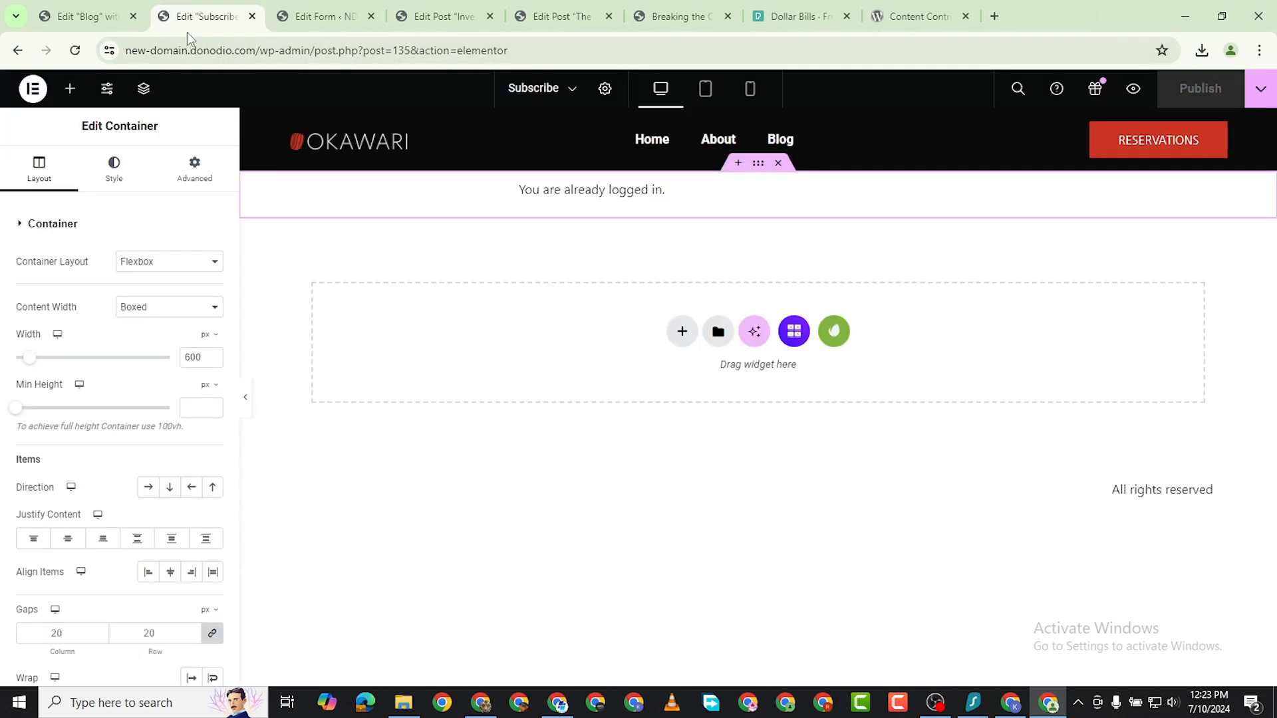
# Find the Subscribe page in the site's list of all pages and copy the link address for viewing it.
pyautogui.click(86, 16)
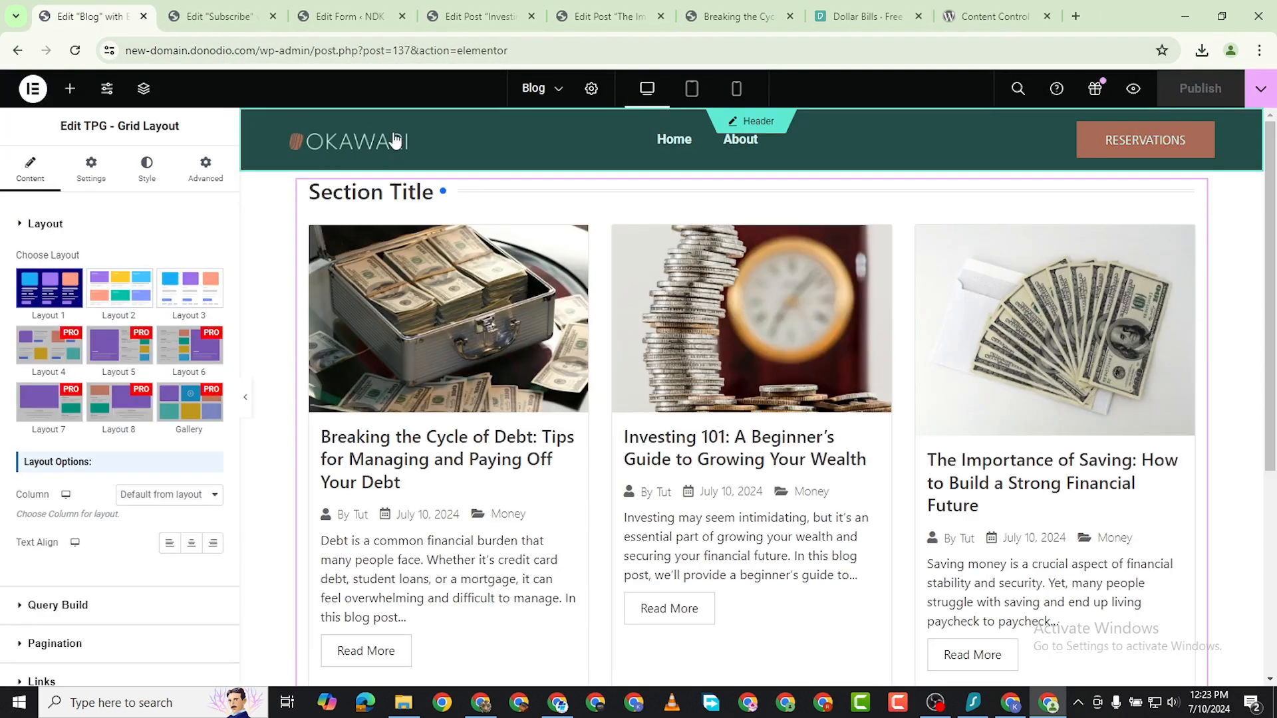
pyautogui.click(328, 21)
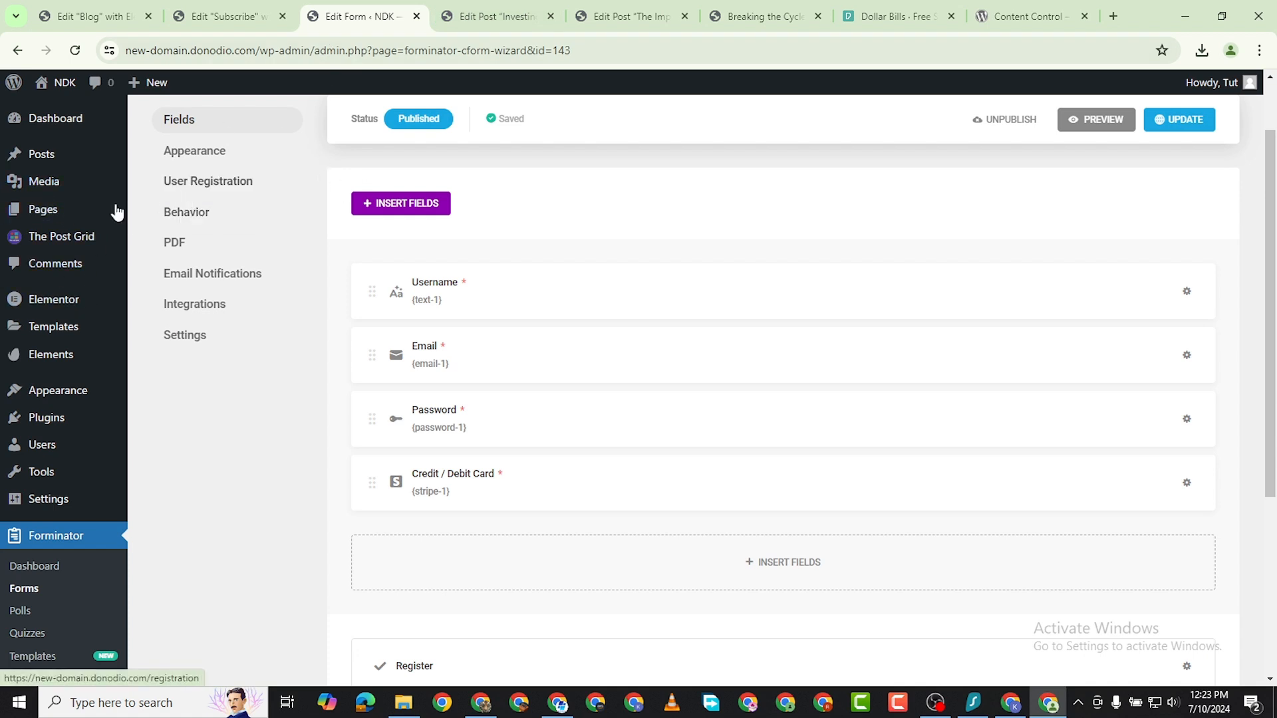
pyautogui.moveTo(105, 211)
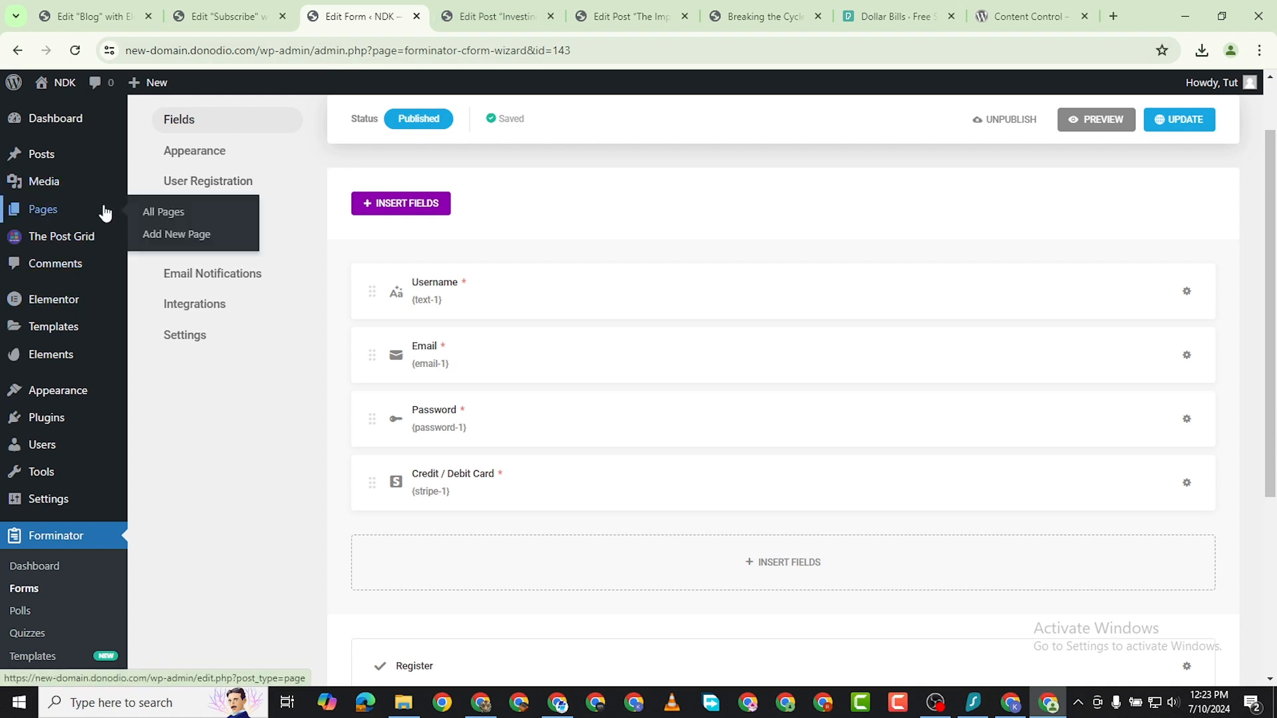
pyautogui.click(170, 212)
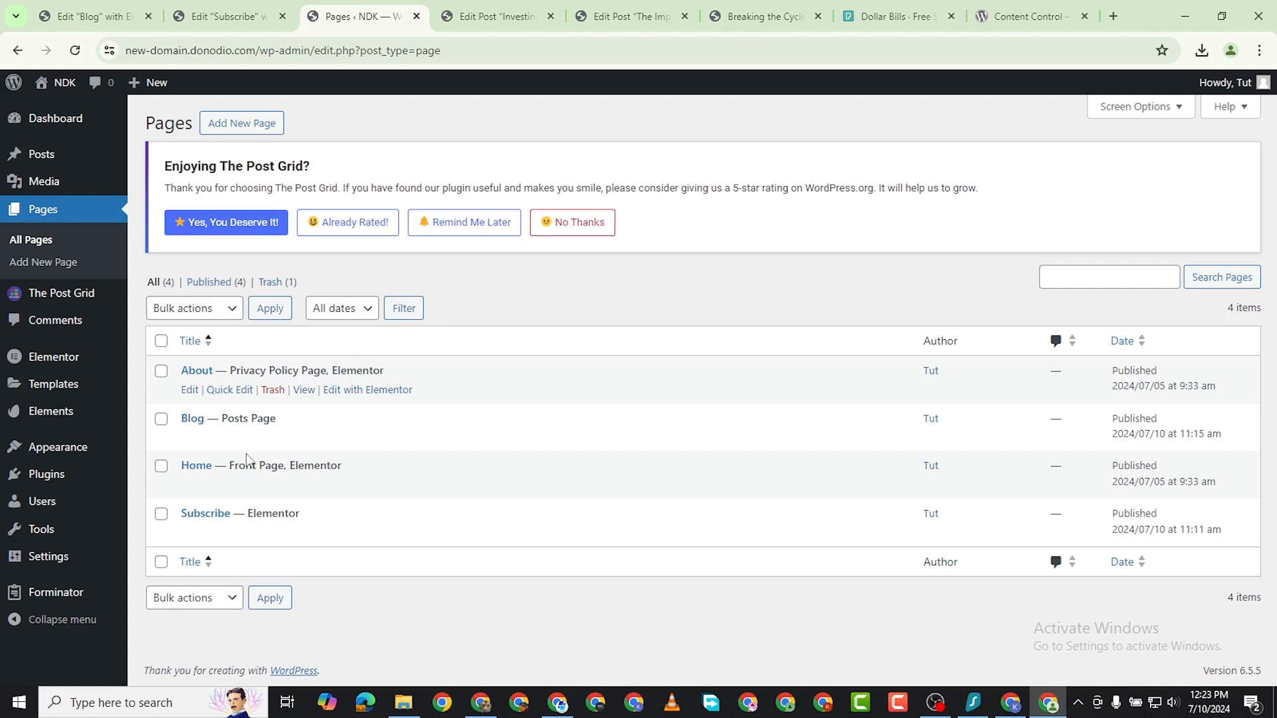
pyautogui.rightClick(305, 537)
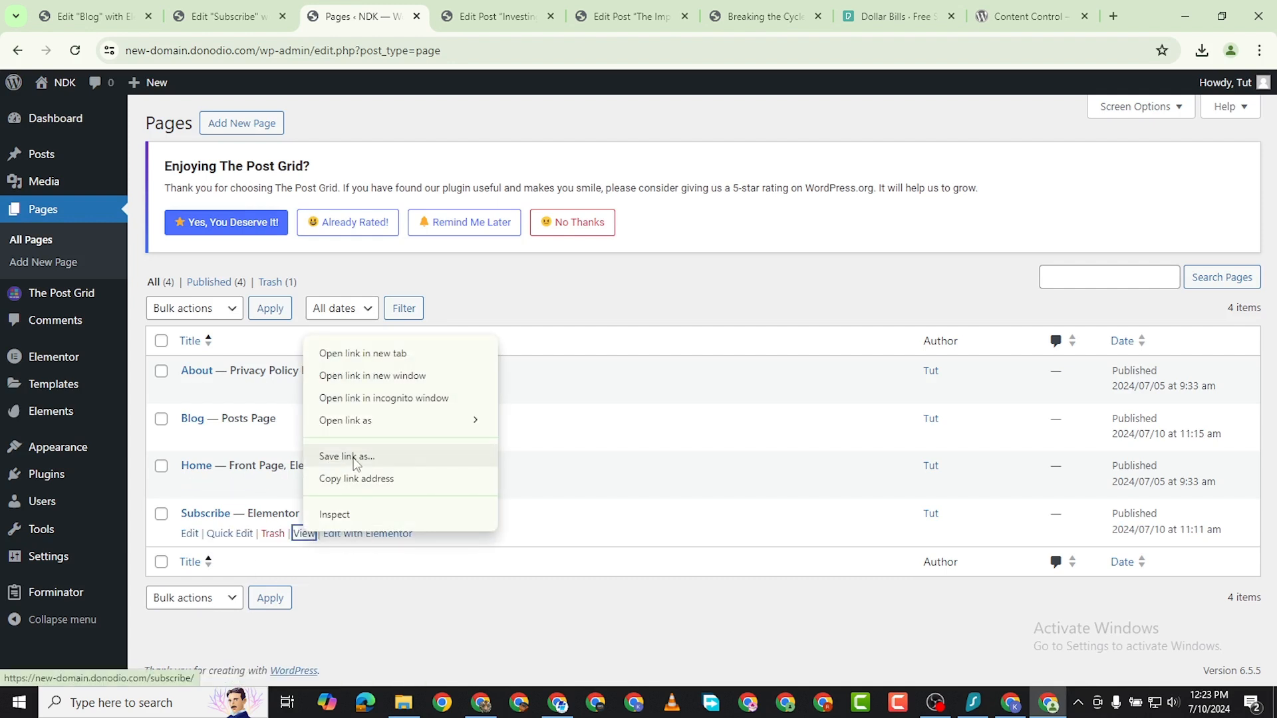
pyautogui.click(372, 481)
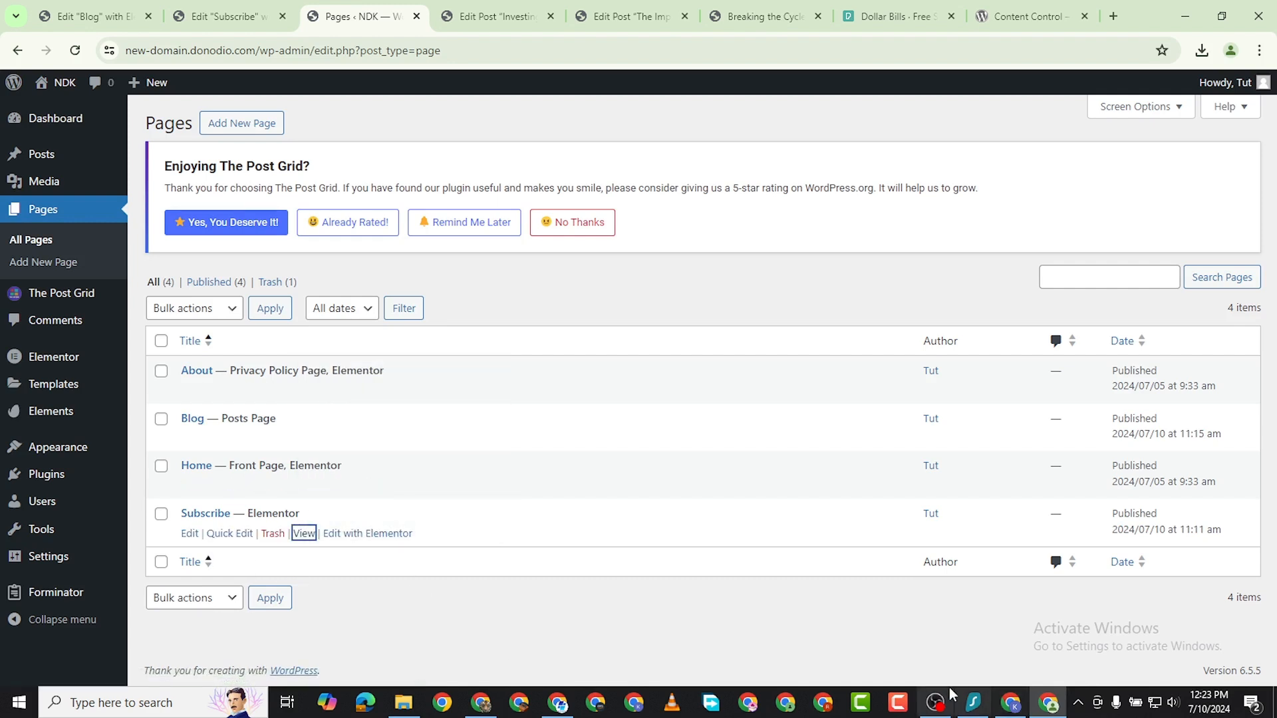
# Switch to the other Chrome window, open the copied Subscribe page address in a new tab, and close the Dashboard tab.
pyautogui.click(491, 704)
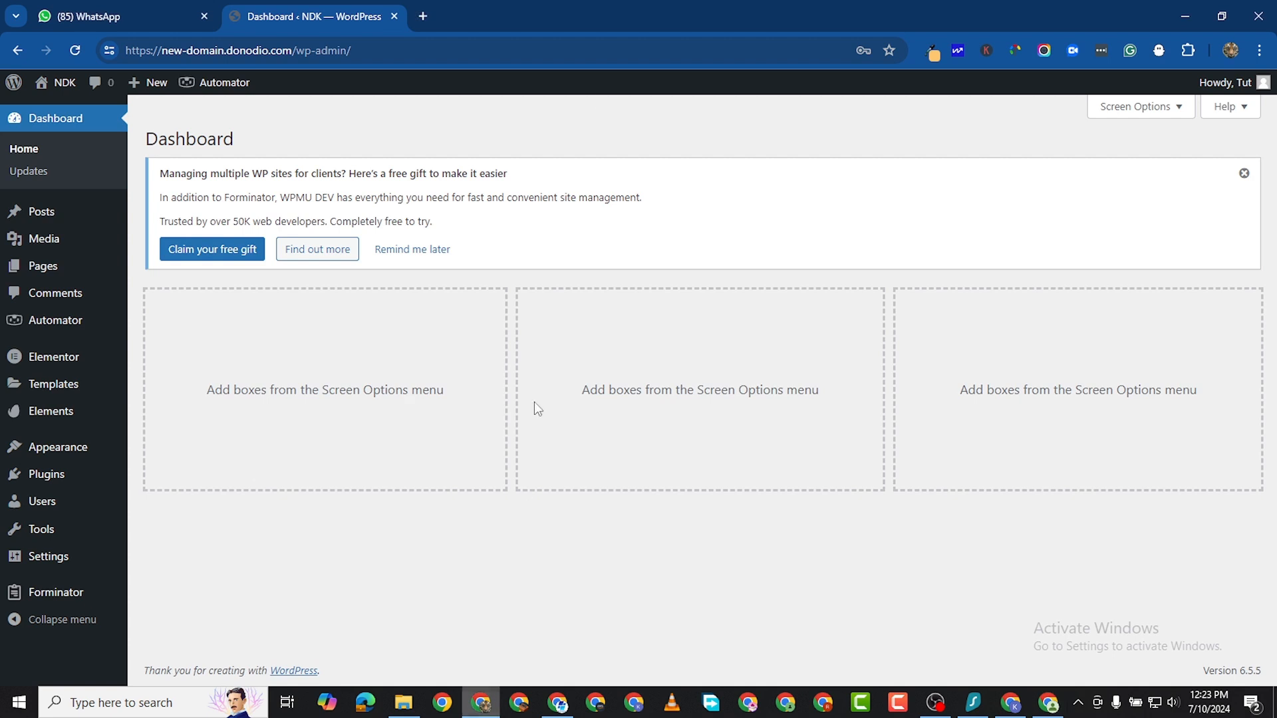
pyautogui.click(421, 16)
pyautogui.rightClick(264, 48)
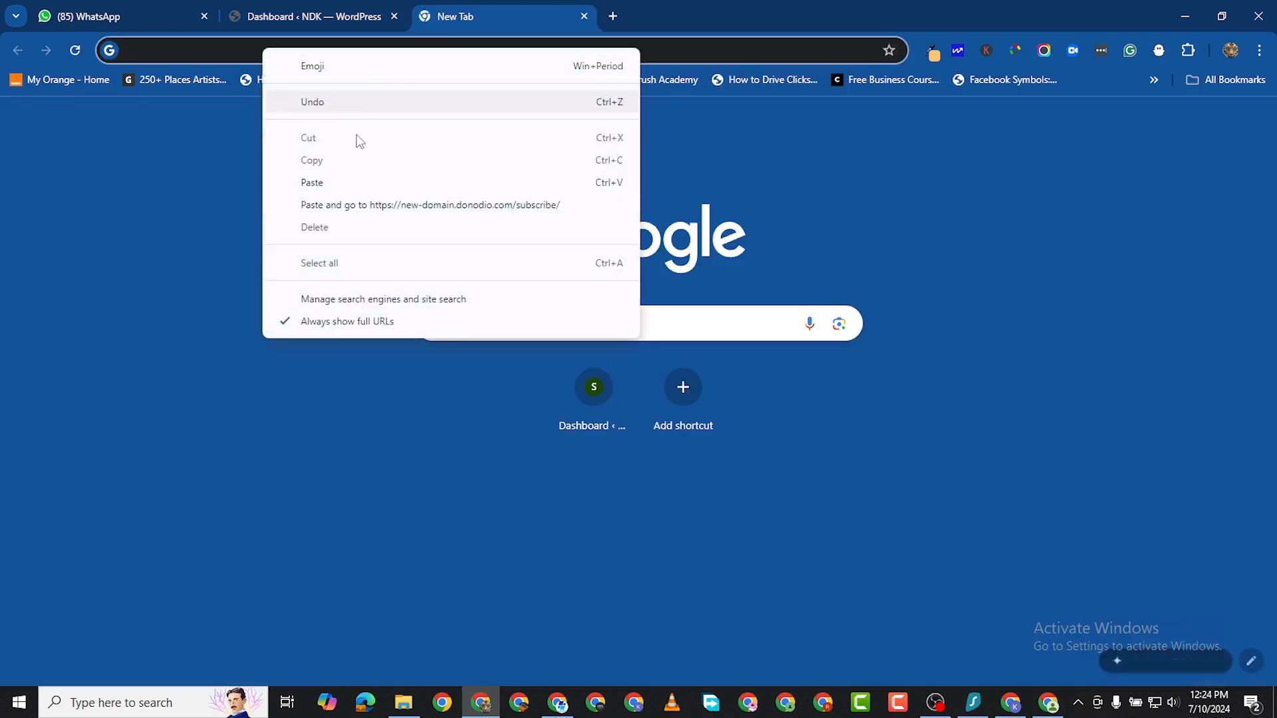
pyautogui.click(353, 204)
pyautogui.click(394, 16)
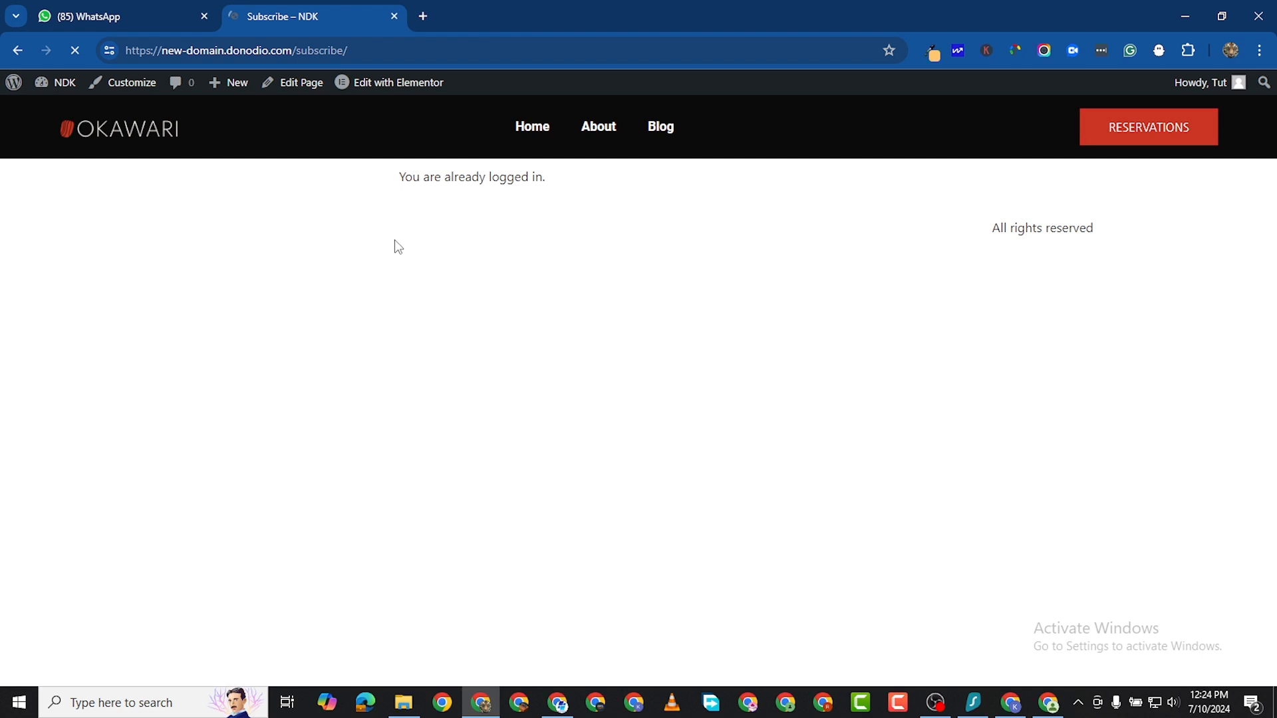
# Log out of the site and load the copied Subscribe page address as a logged-out visitor.
pyautogui.moveTo(1217, 88)
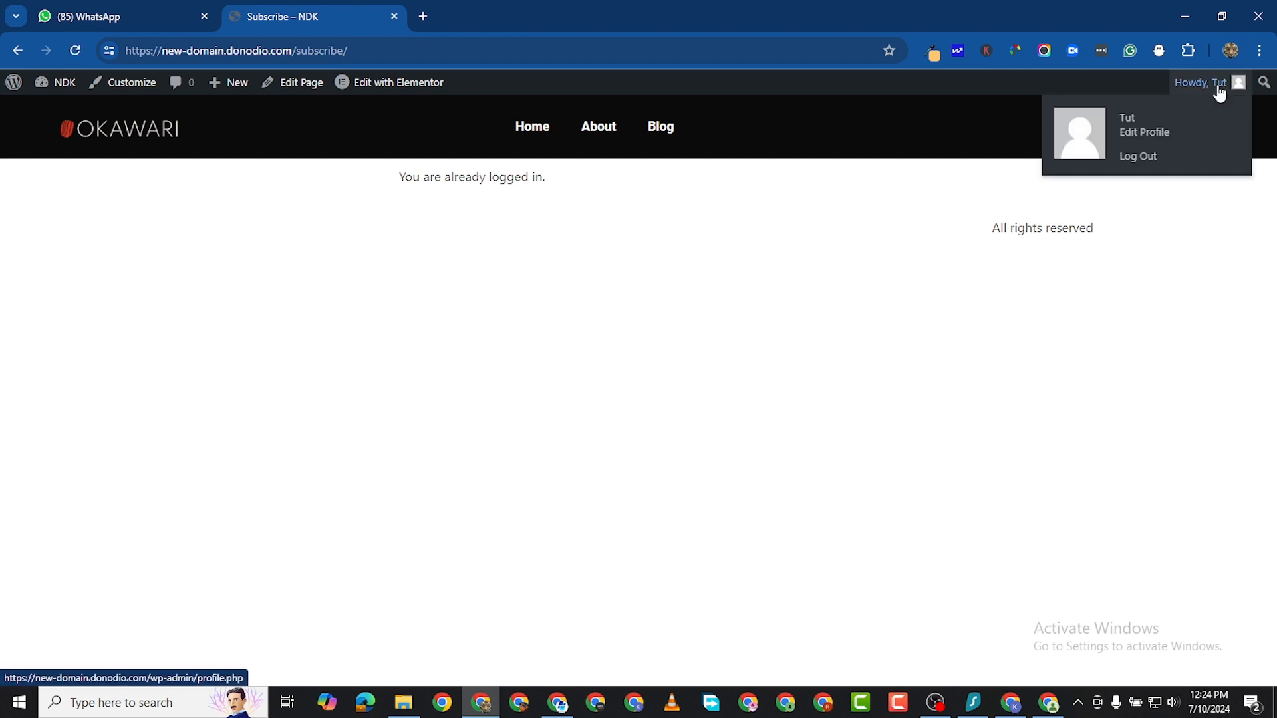
pyautogui.click(1138, 161)
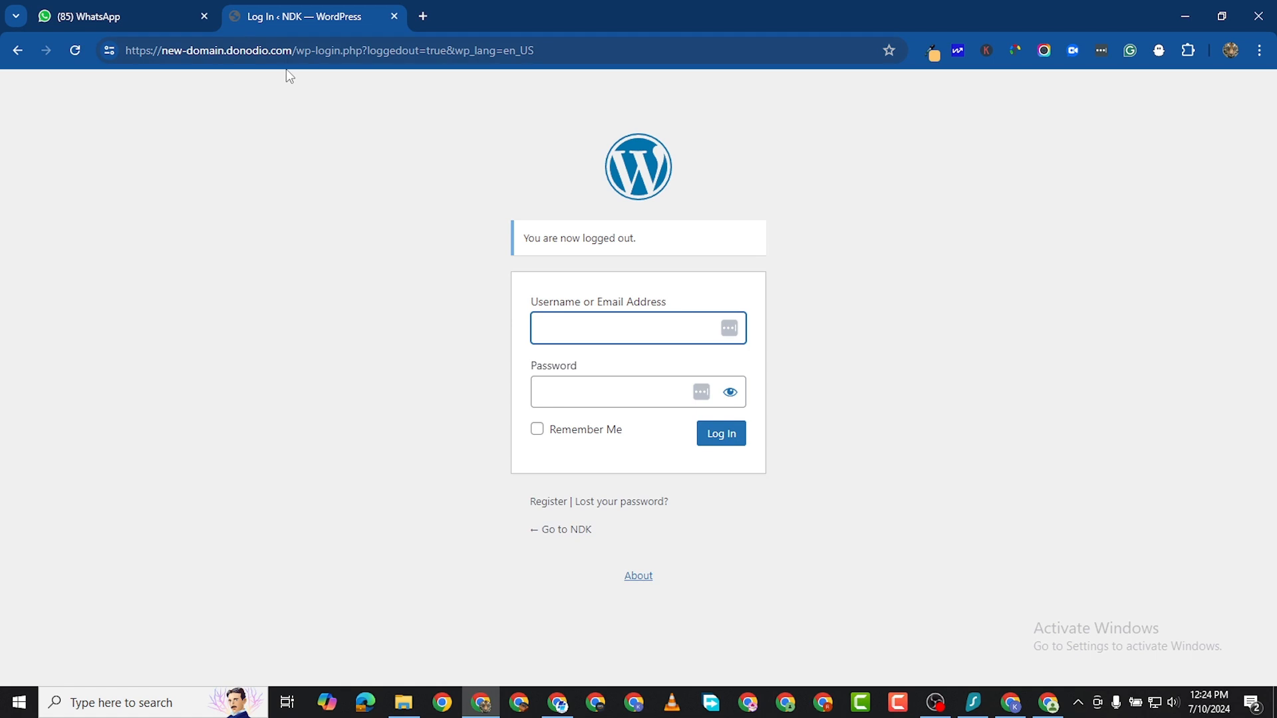
pyautogui.click(282, 39)
pyautogui.rightClick(281, 40)
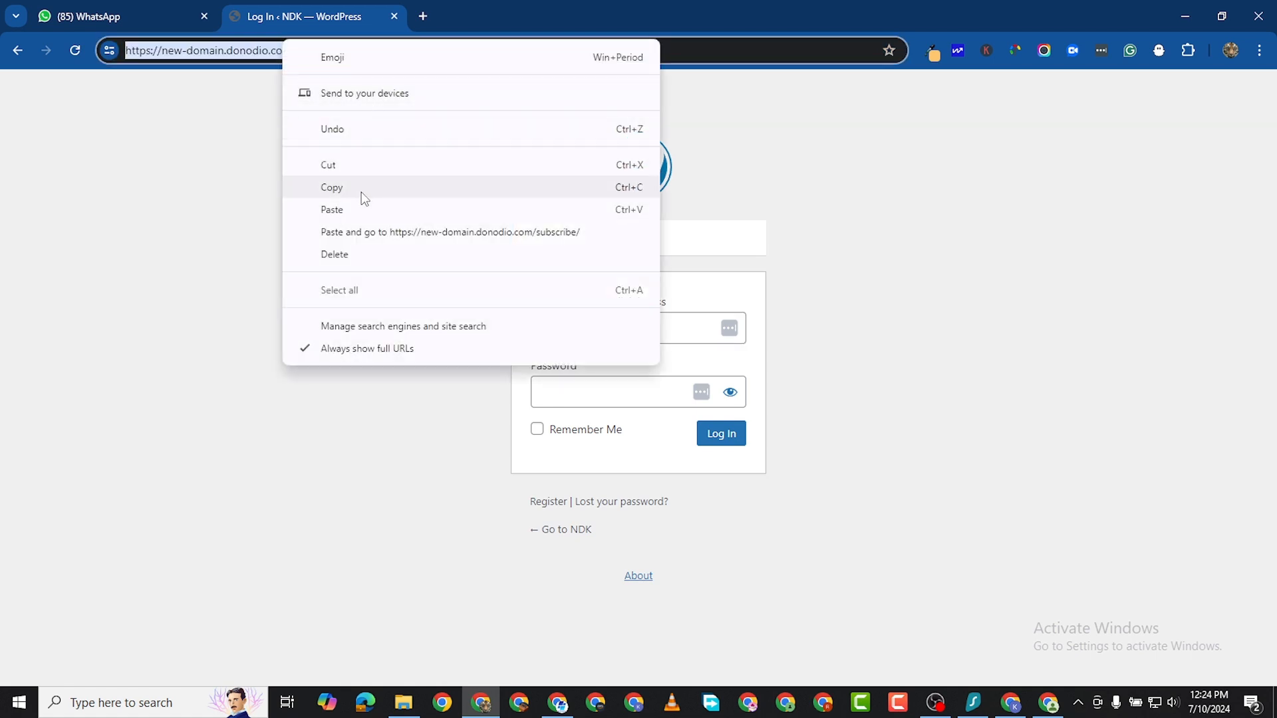
pyautogui.click(364, 230)
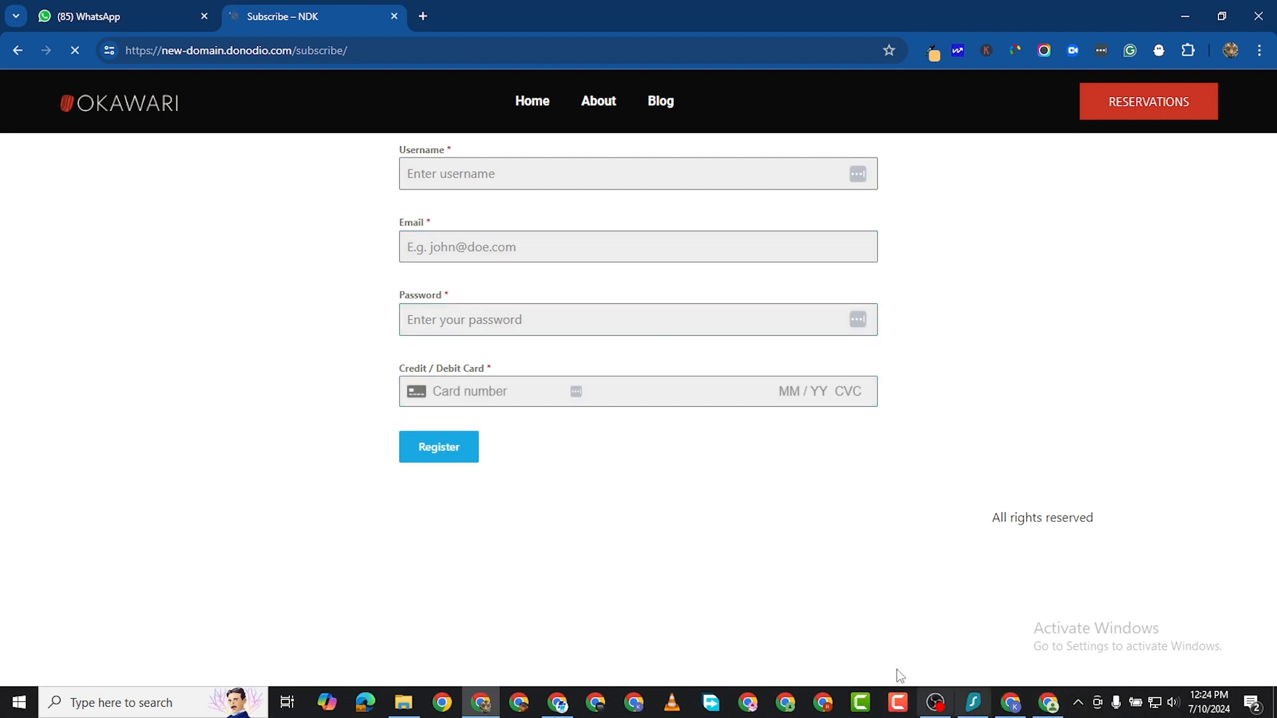
# Switch to the admin Chrome window, open the User Registration form in Forminator for editing, and review its Appearance settings.
pyautogui.click(1047, 704)
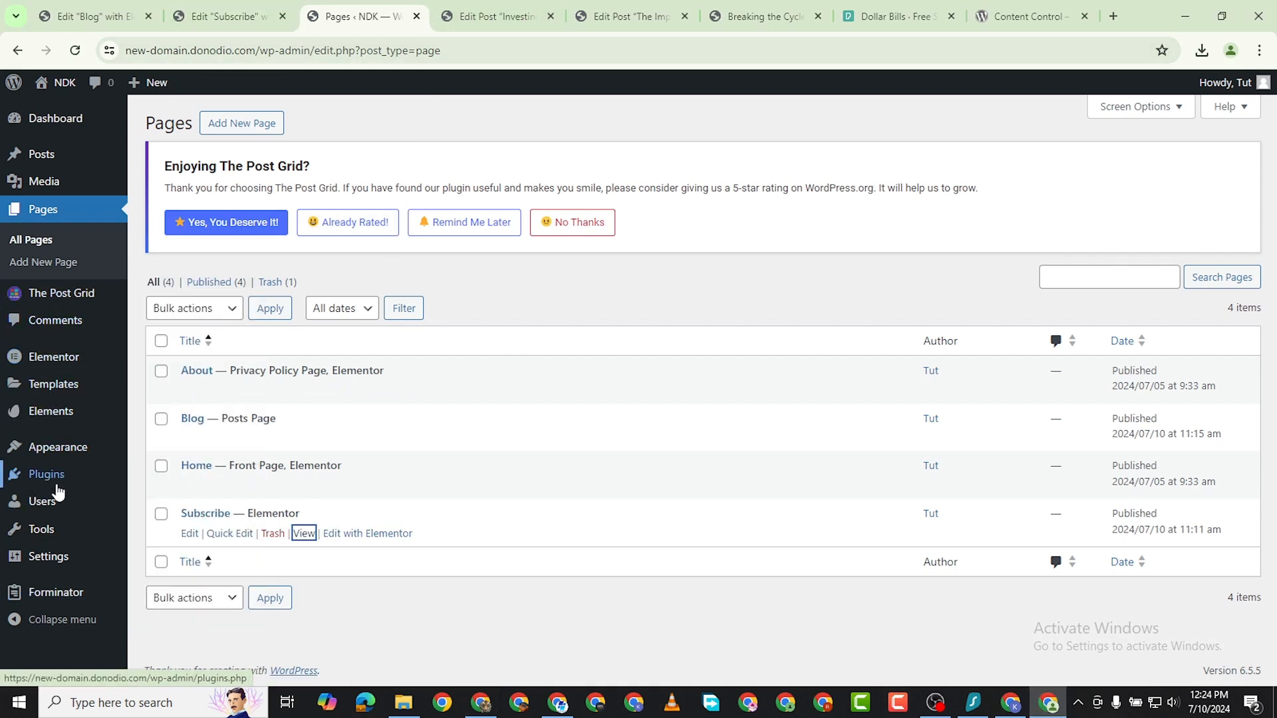
pyautogui.moveTo(116, 601)
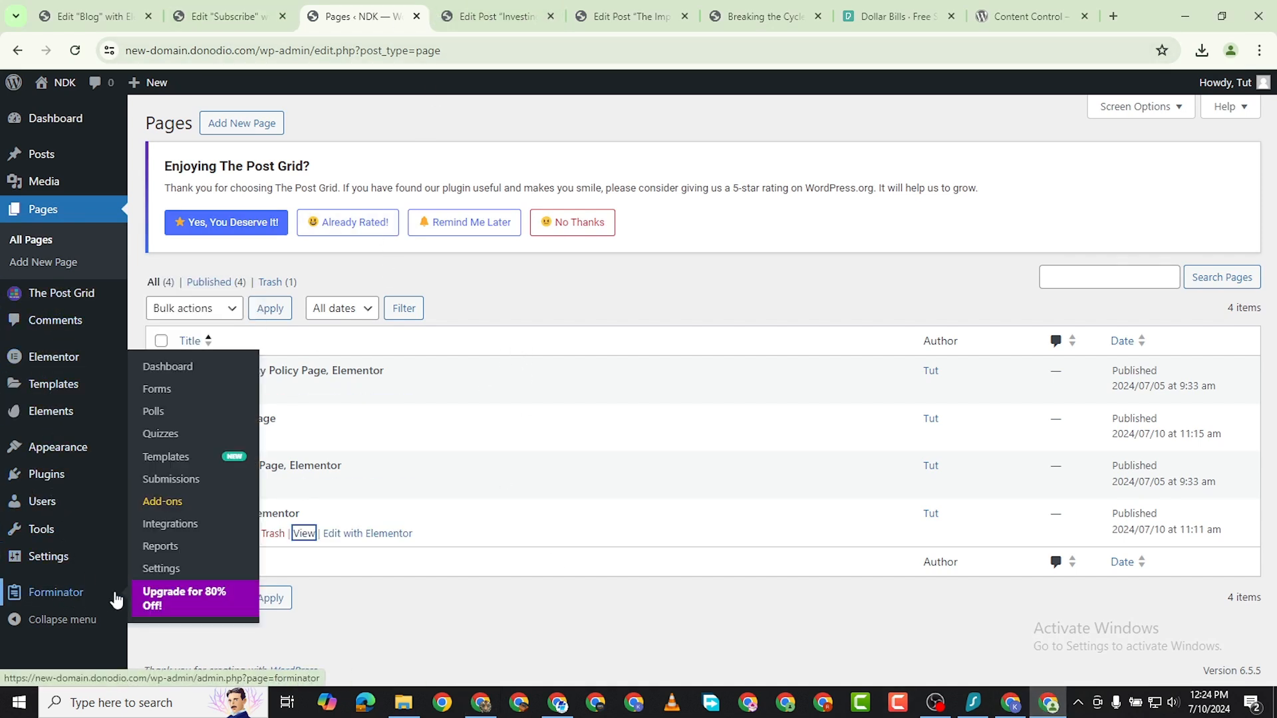
pyautogui.click(148, 393)
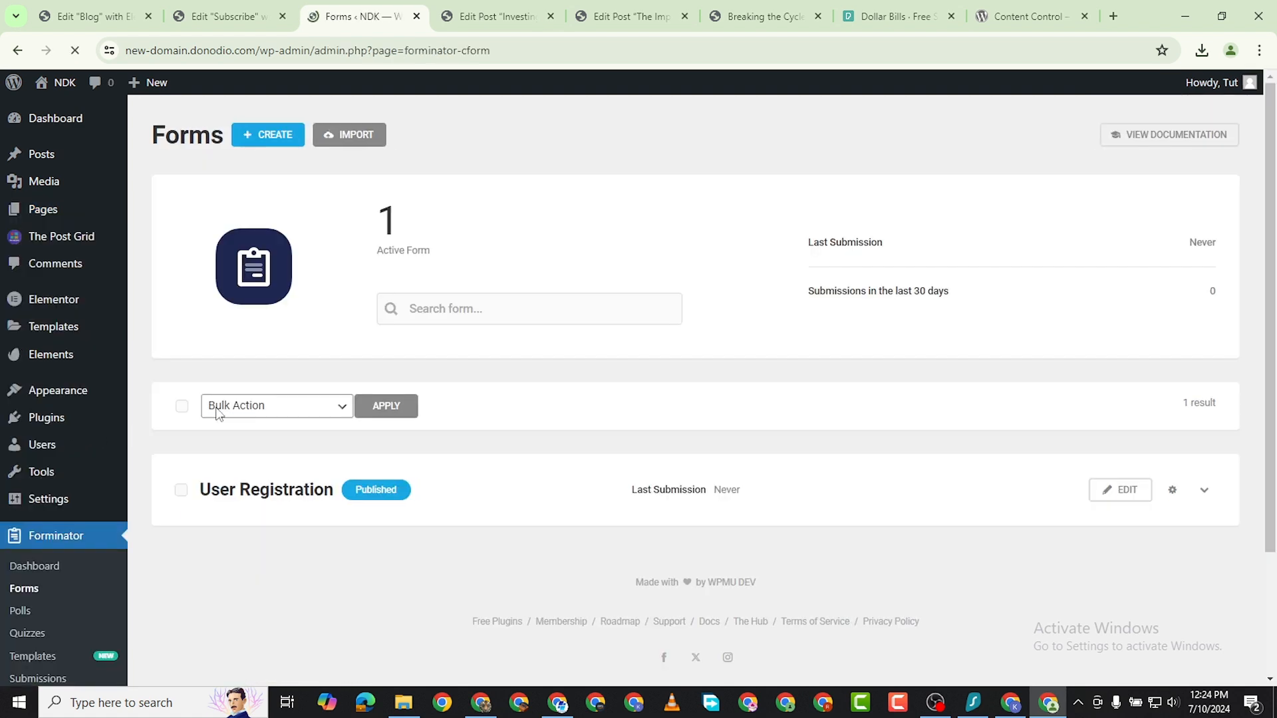
pyautogui.click(1131, 503)
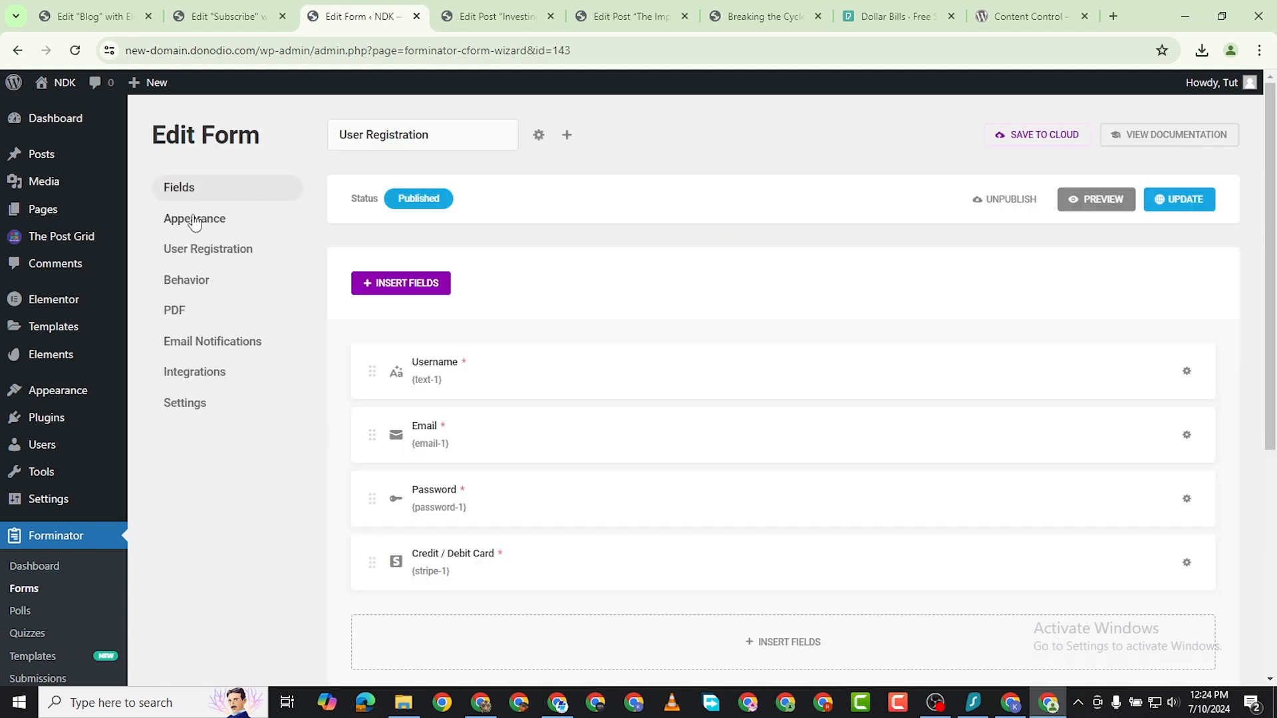
pyautogui.click(199, 226)
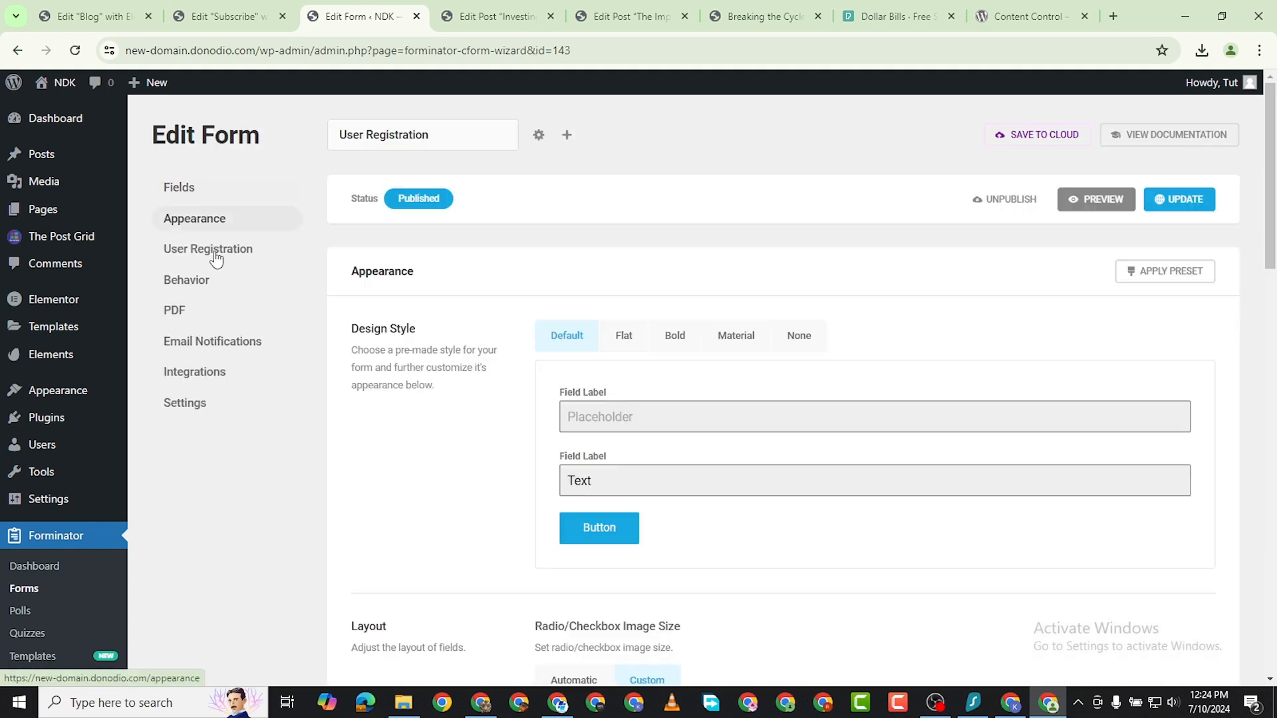
pyautogui.scroll(-2, 656, 443)
pyautogui.scroll(-15, 655, 443)
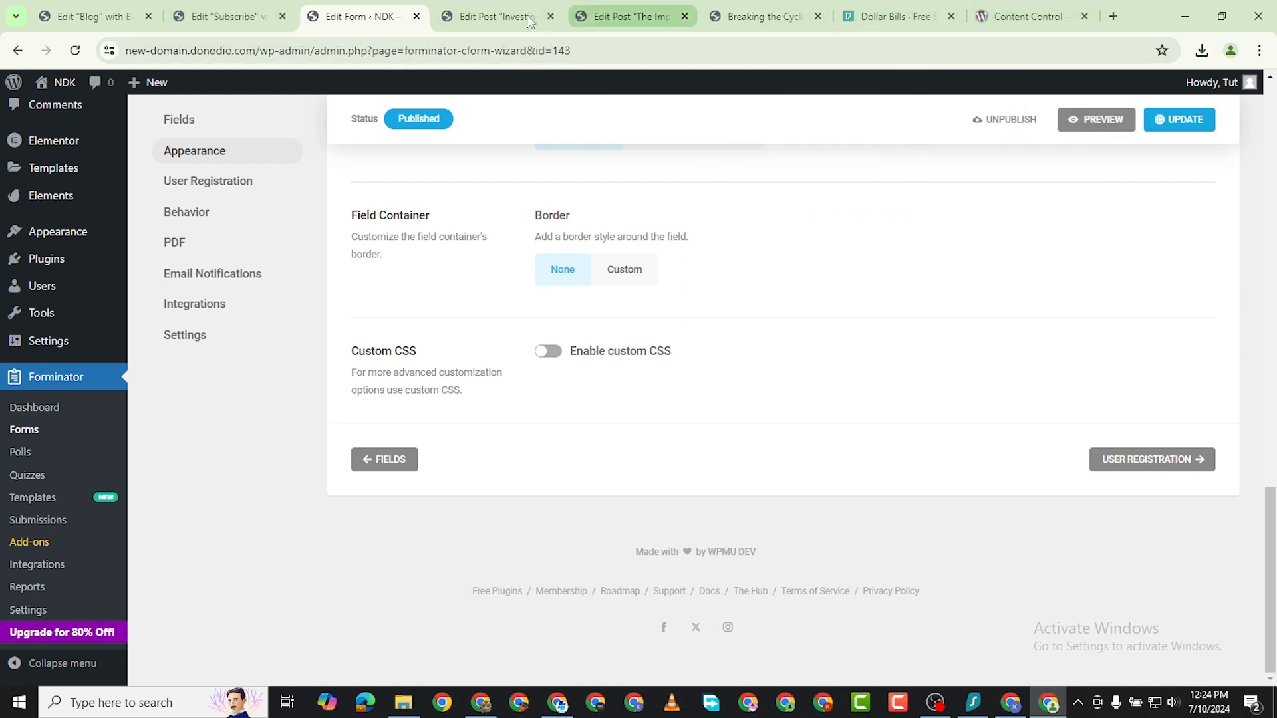
# Close the Subscribe page's Elementor editor tab and go back over the registration form's Appearance settings.
pyautogui.click(249, 17)
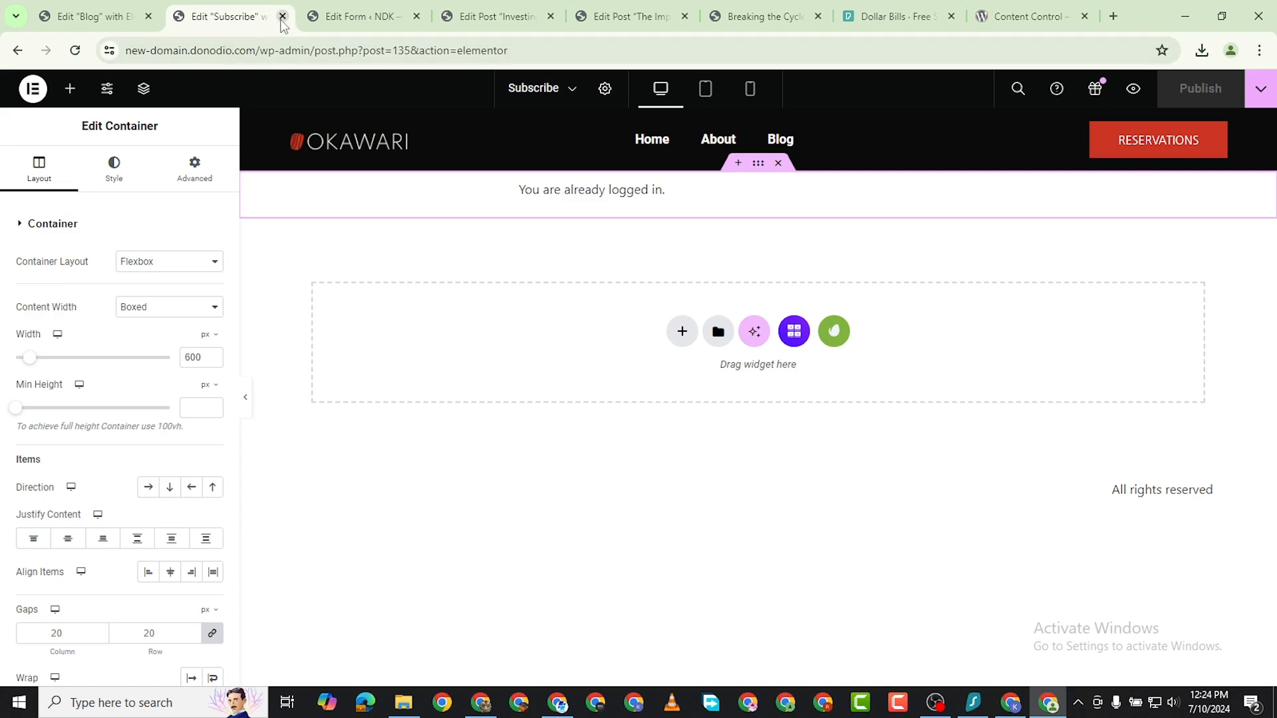
pyautogui.click(282, 16)
pyautogui.scroll(4, 403, 421)
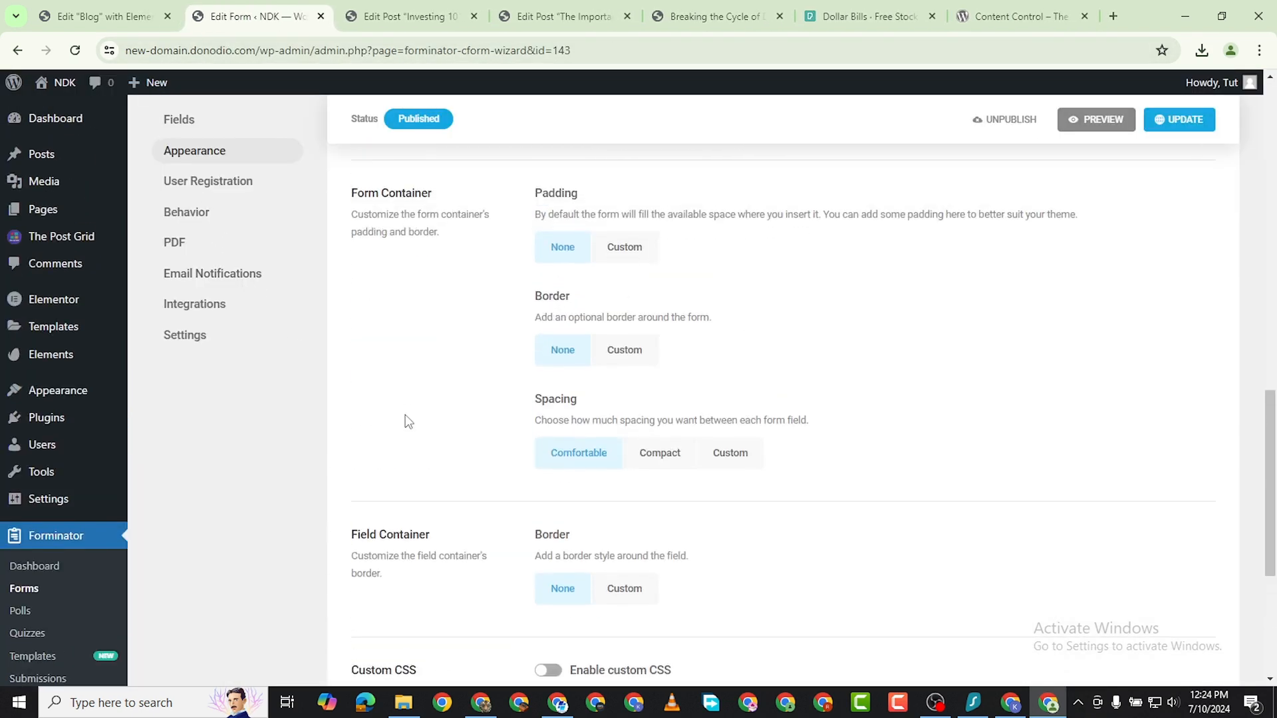
pyautogui.scroll(15, 408, 421)
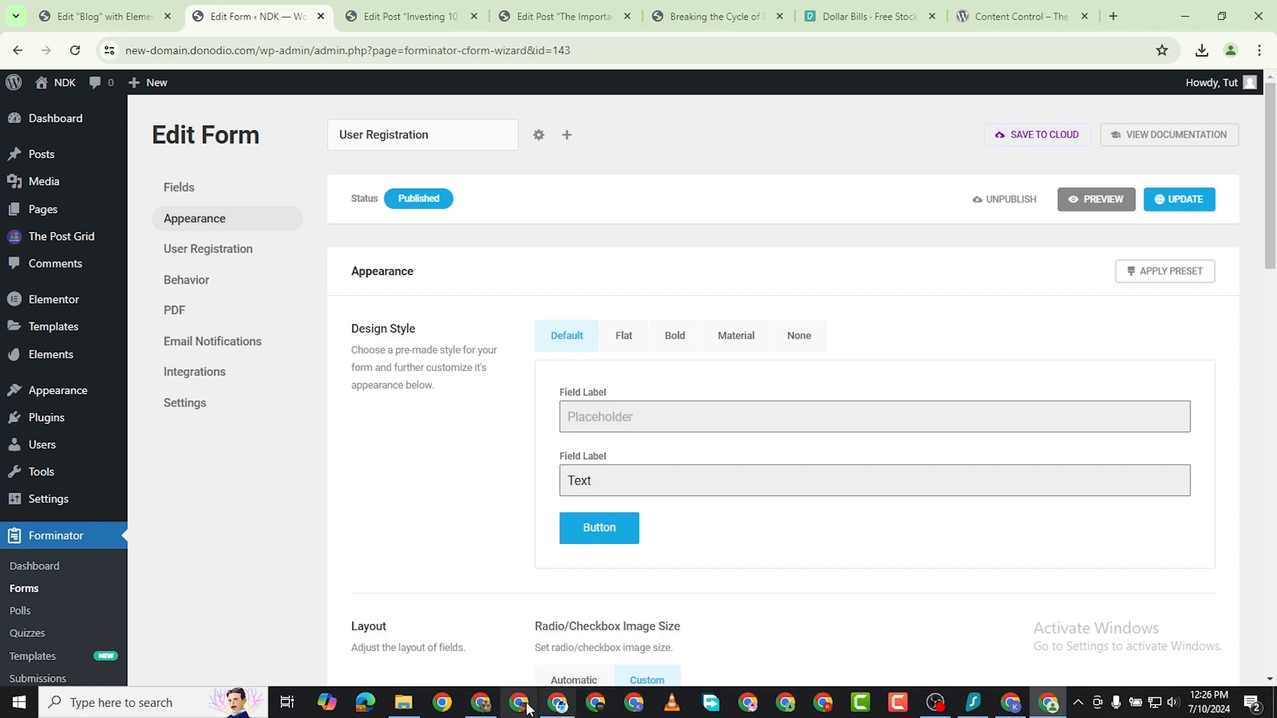
# Switch to the logged-out Chrome window and examine the Home page and the list of posts on the Blog page.
pyautogui.click(486, 705)
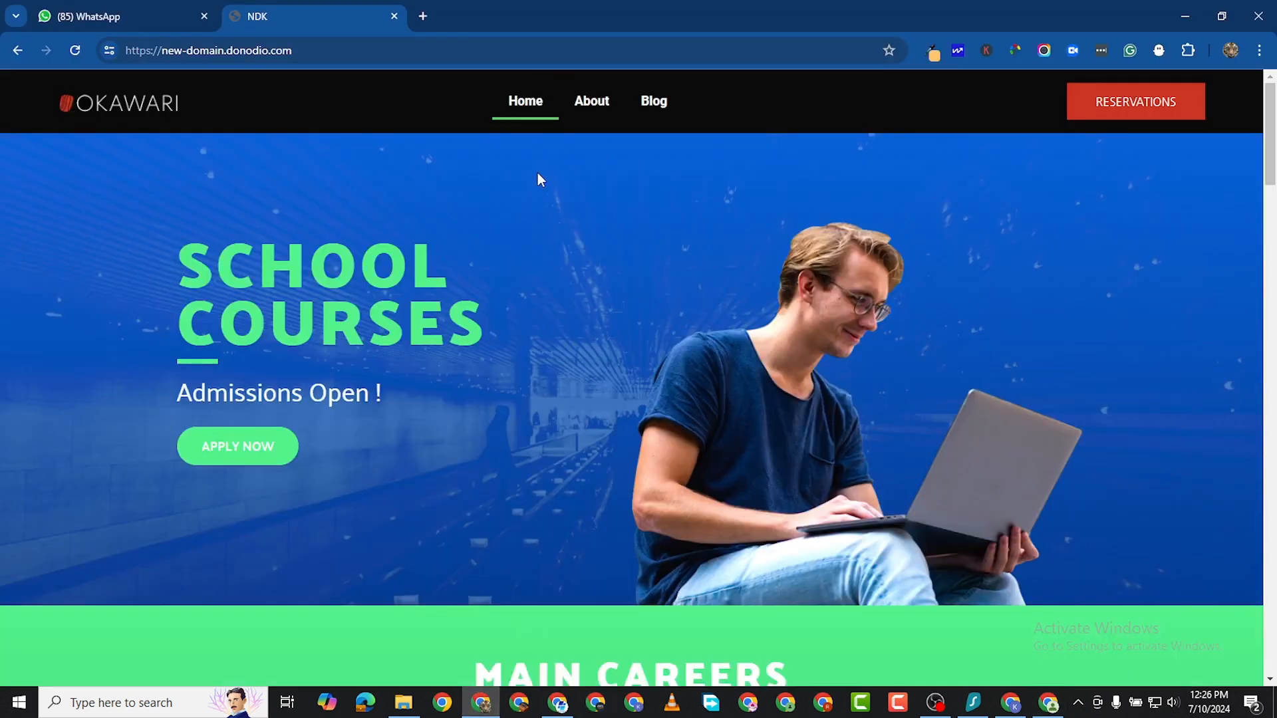
pyautogui.scroll(-8, 538, 313)
pyautogui.scroll(8, 537, 307)
pyautogui.scroll(-8, 570, 466)
pyautogui.scroll(-3, 571, 473)
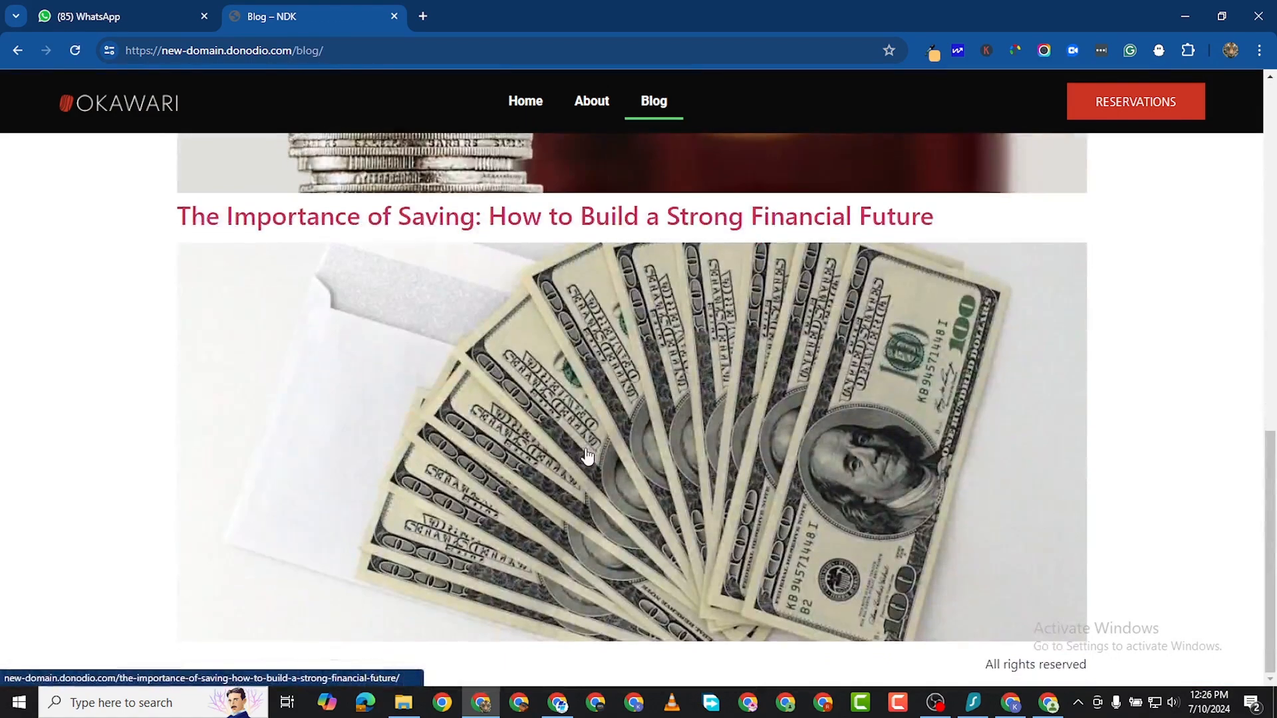
pyautogui.scroll(12, 585, 455)
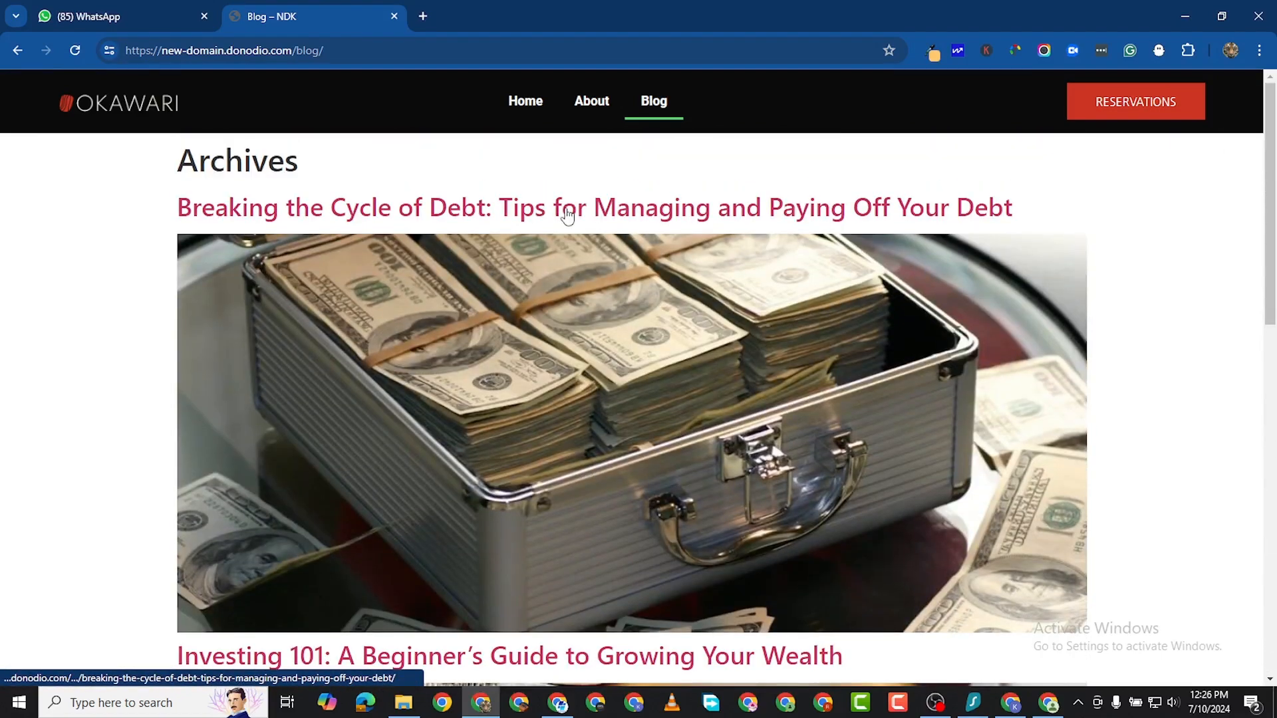
pyautogui.scroll(-1, 485, 373)
pyautogui.scroll(1, 500, 290)
pyautogui.scroll(-4, 578, 273)
pyautogui.scroll(-1, 599, 319)
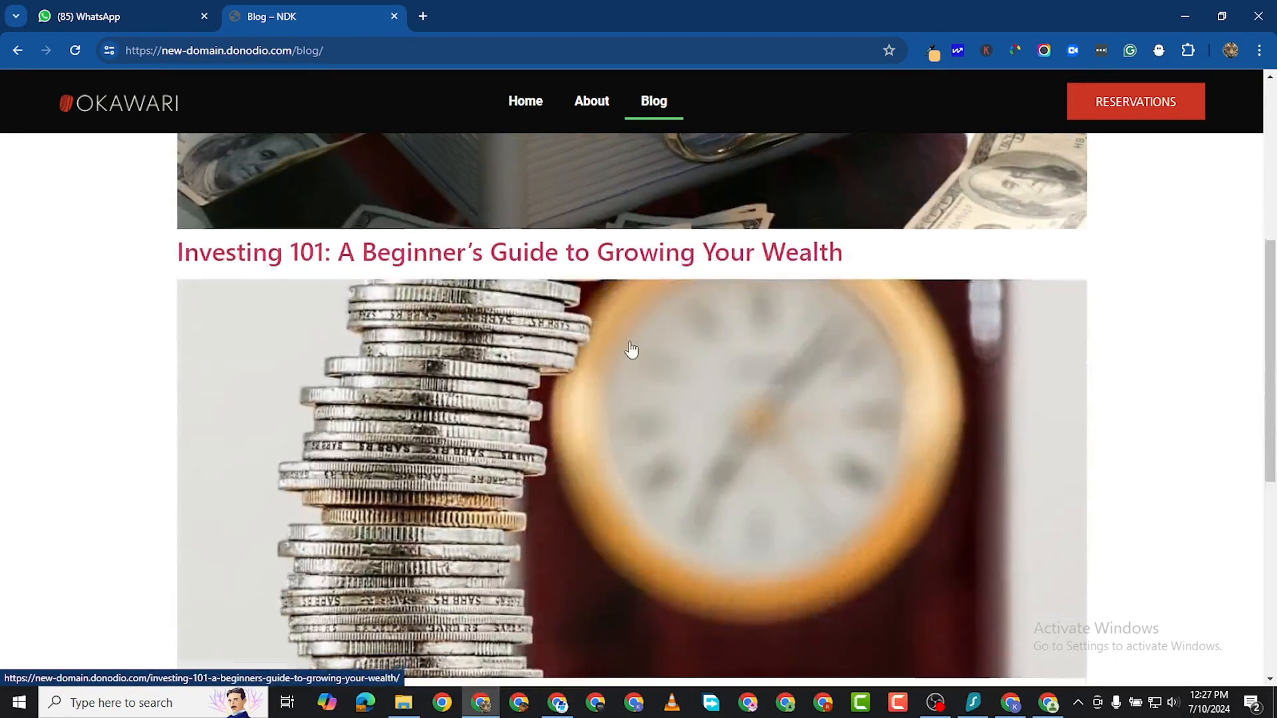
pyautogui.scroll(5, 632, 351)
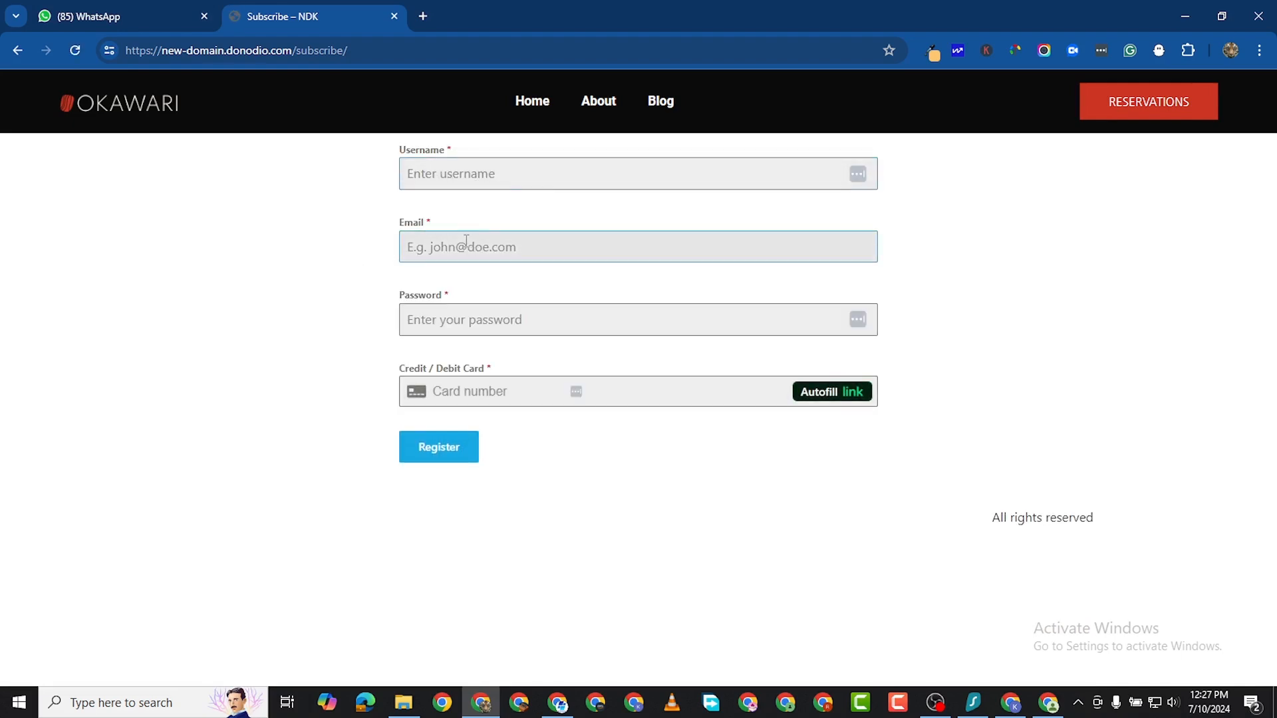
# Try out the Username and Email fields of the registration form on the Subscribe page without entering anything.
pyautogui.click(442, 453)
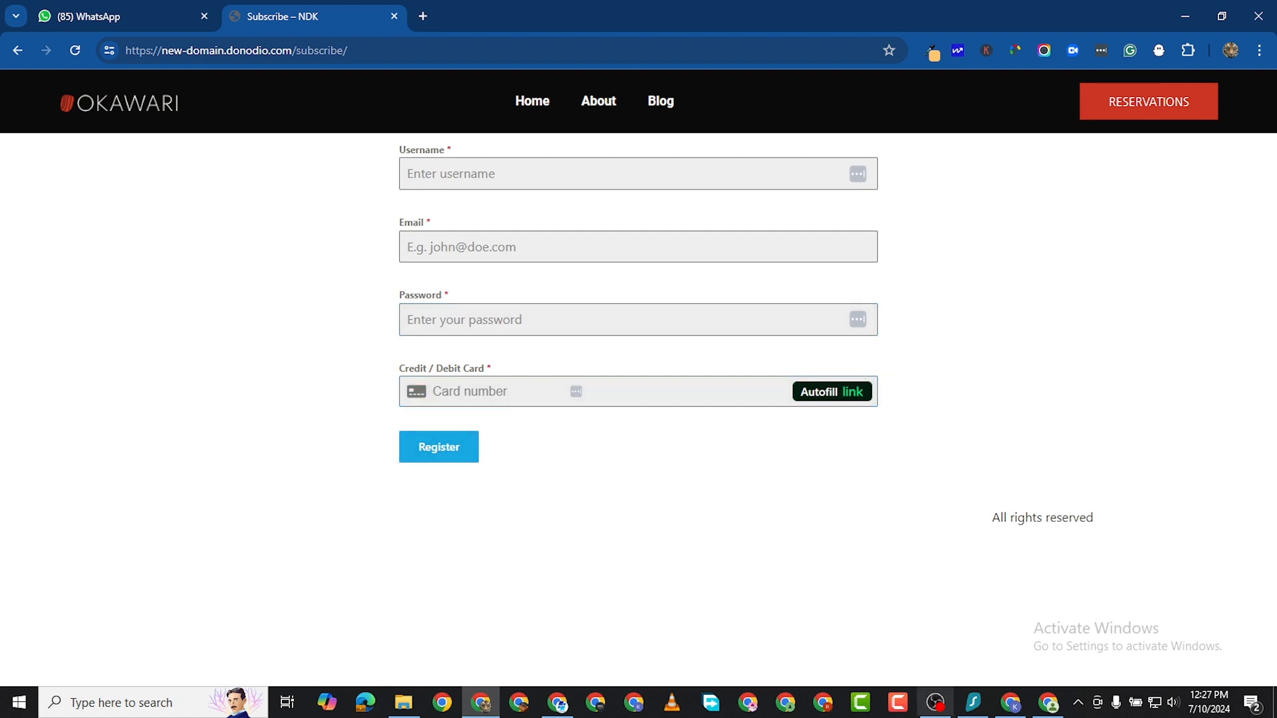
pyautogui.click(474, 161)
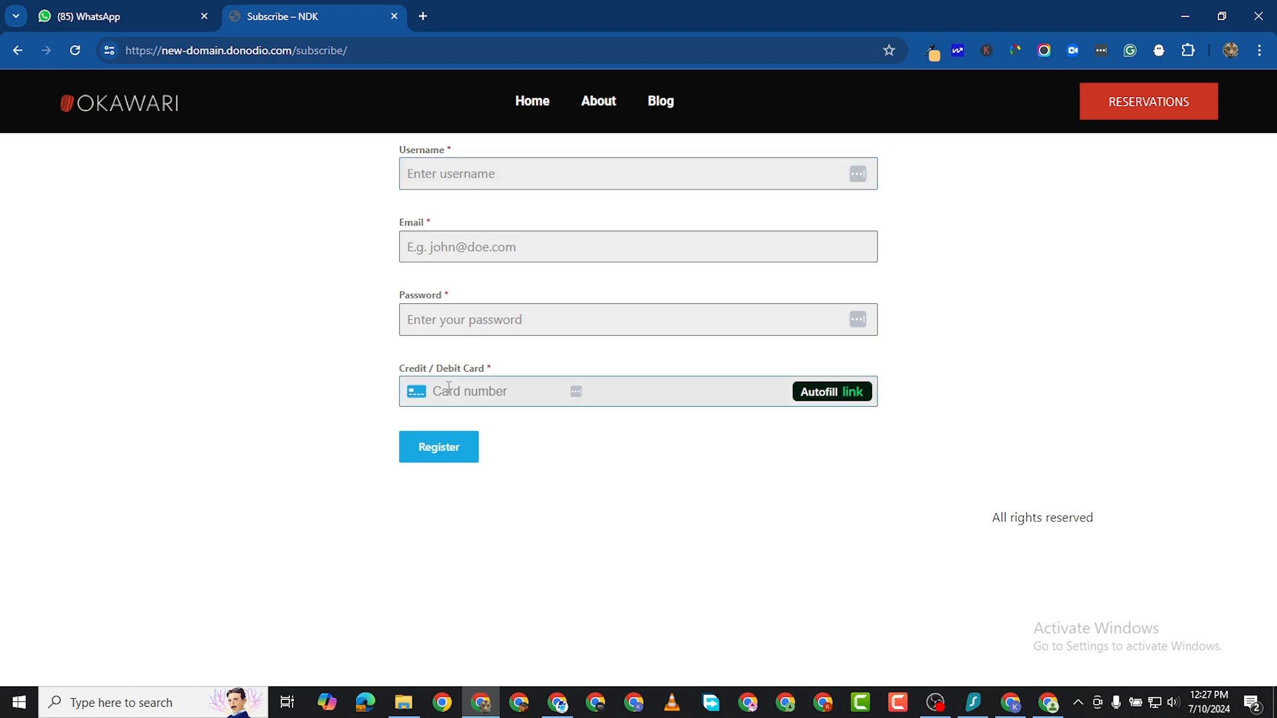
pyautogui.click(496, 172)
pyautogui.click(446, 251)
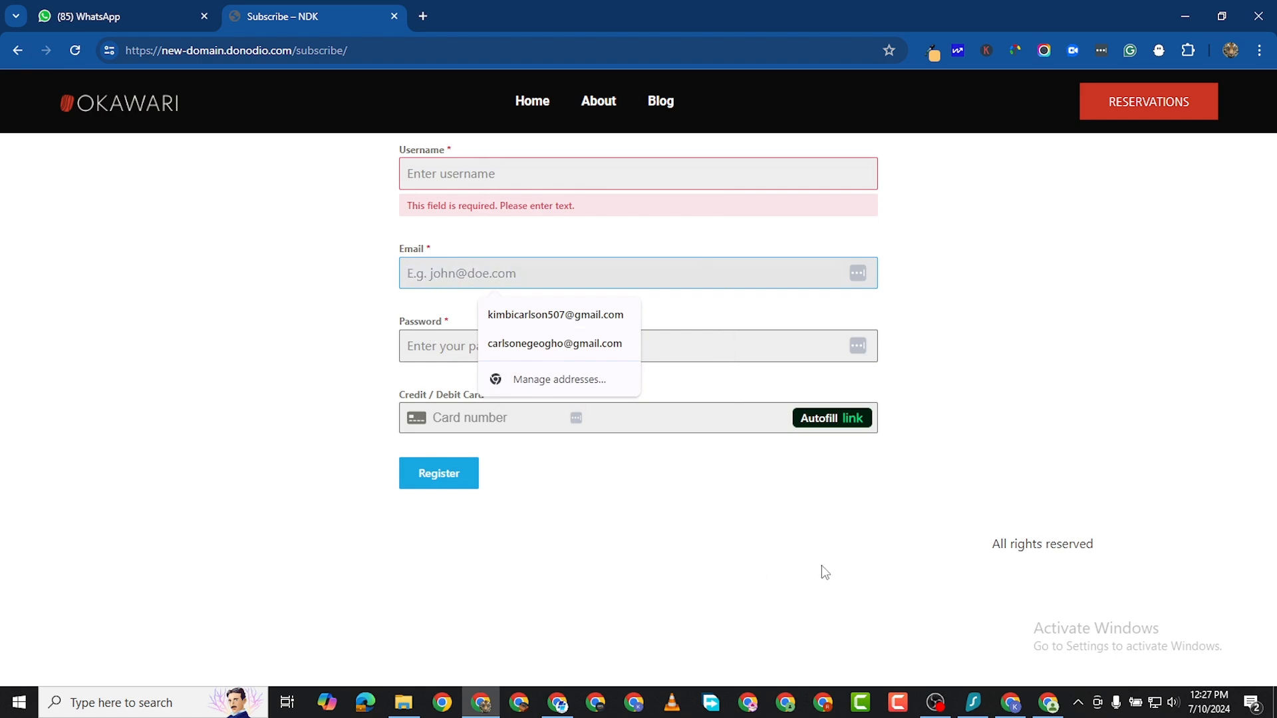
# Switch to the admin Chrome window and close the Breaking the Cycle of Debt post tab and The Importance of Saving editor tab.
pyautogui.click(1049, 707)
pyautogui.click(566, 16)
pyautogui.click(661, 17)
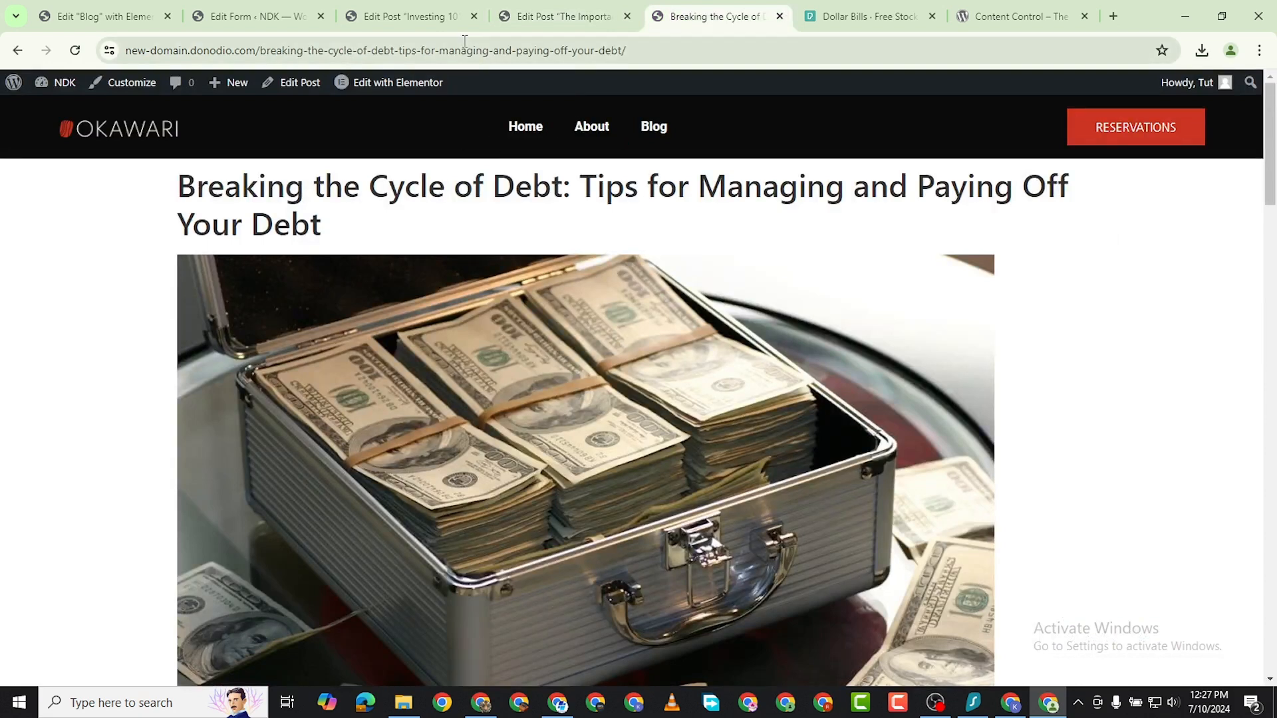
pyautogui.click(409, 16)
pyautogui.click(270, 20)
pyautogui.click(509, 17)
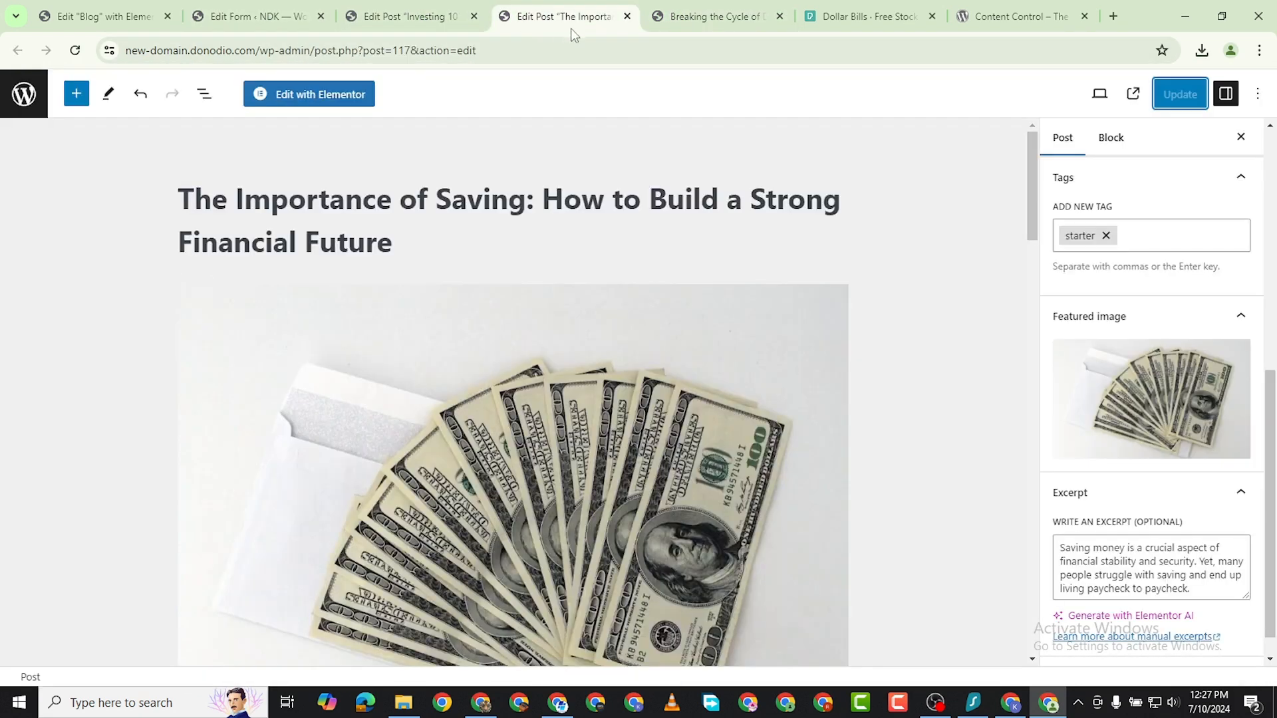
pyautogui.click(135, 18)
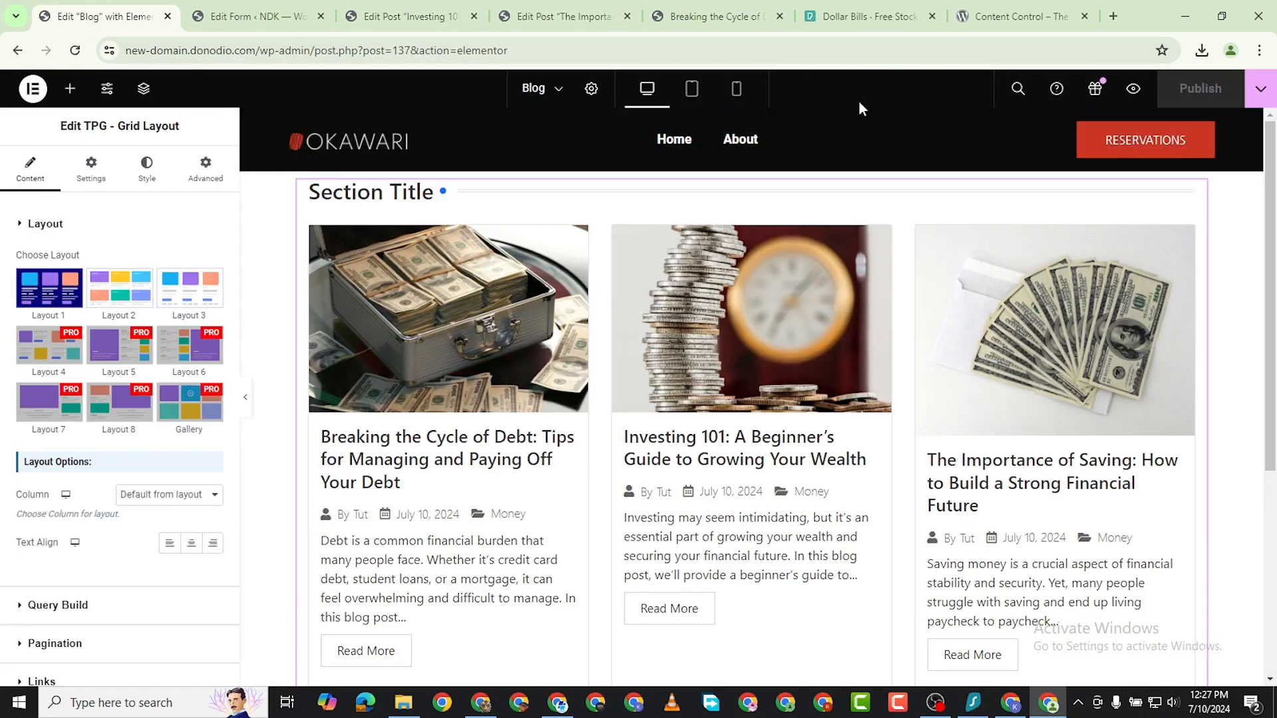
pyautogui.click(861, 21)
pyautogui.click(771, 24)
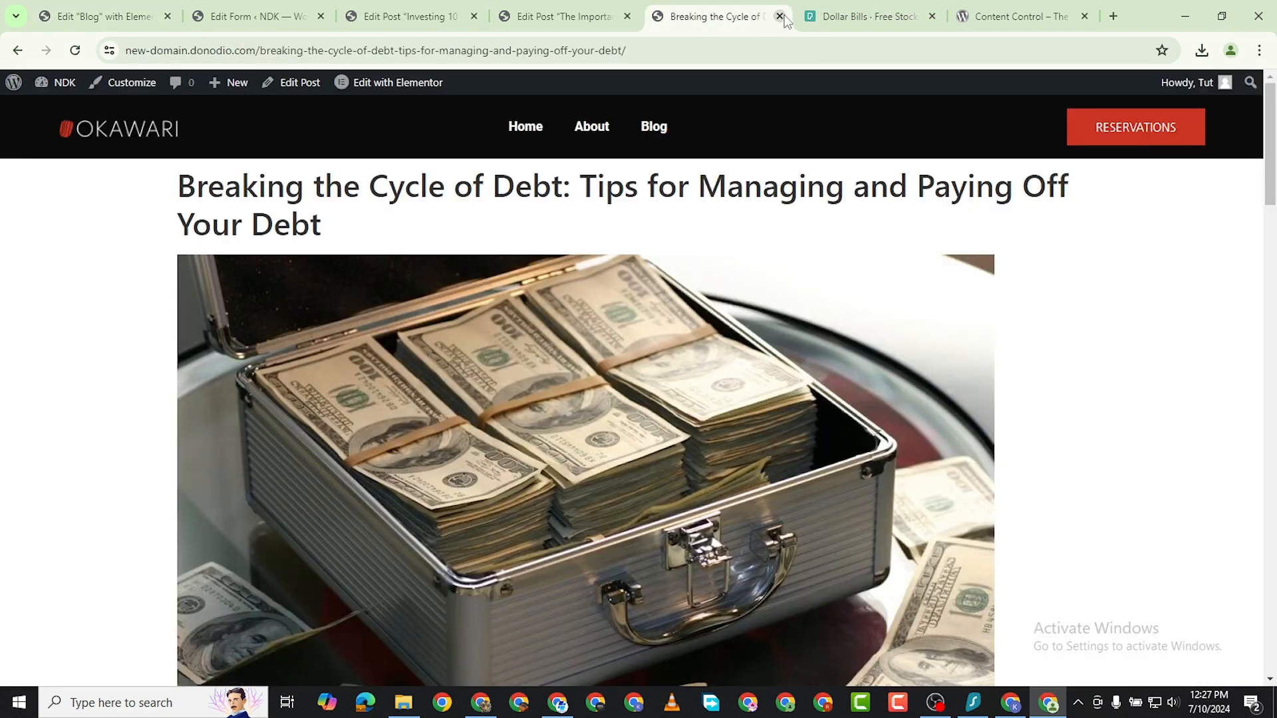
pyautogui.click(779, 16)
pyautogui.click(572, 18)
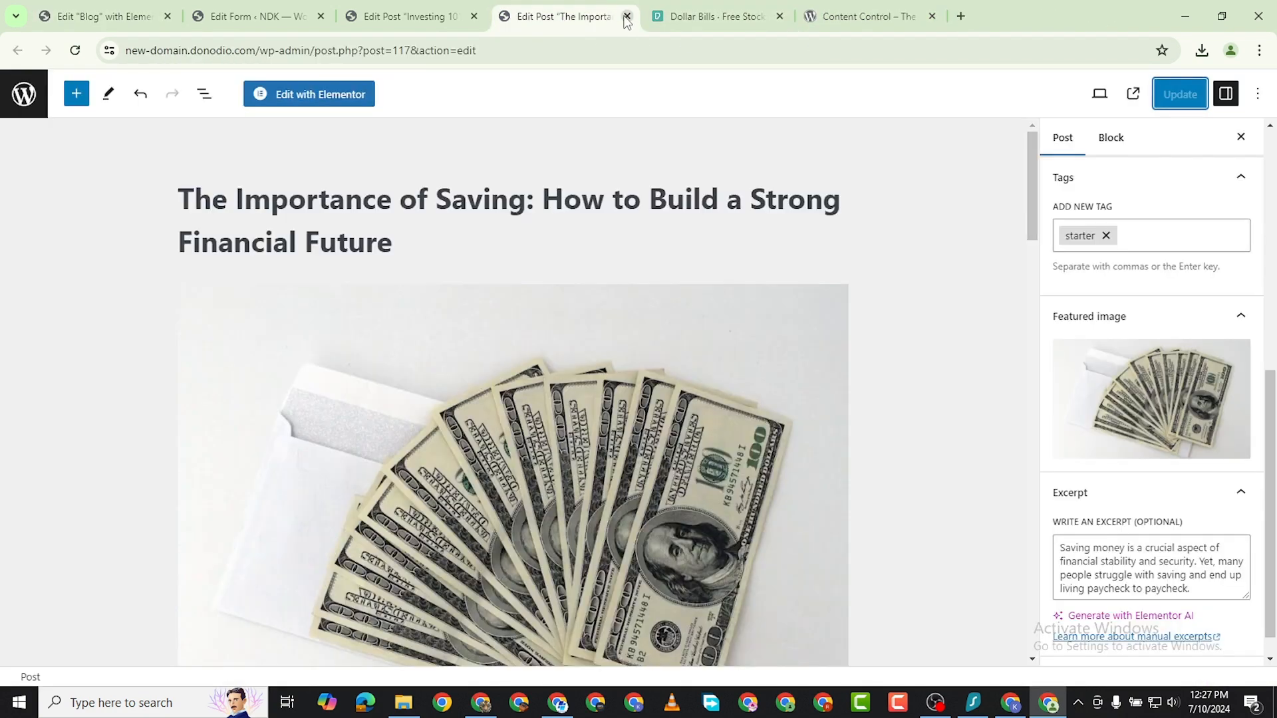
pyautogui.click(627, 15)
# Load the wp-admin dashboard in place of the Investing 101 post editor and open the list of all pages.
pyautogui.click(439, 17)
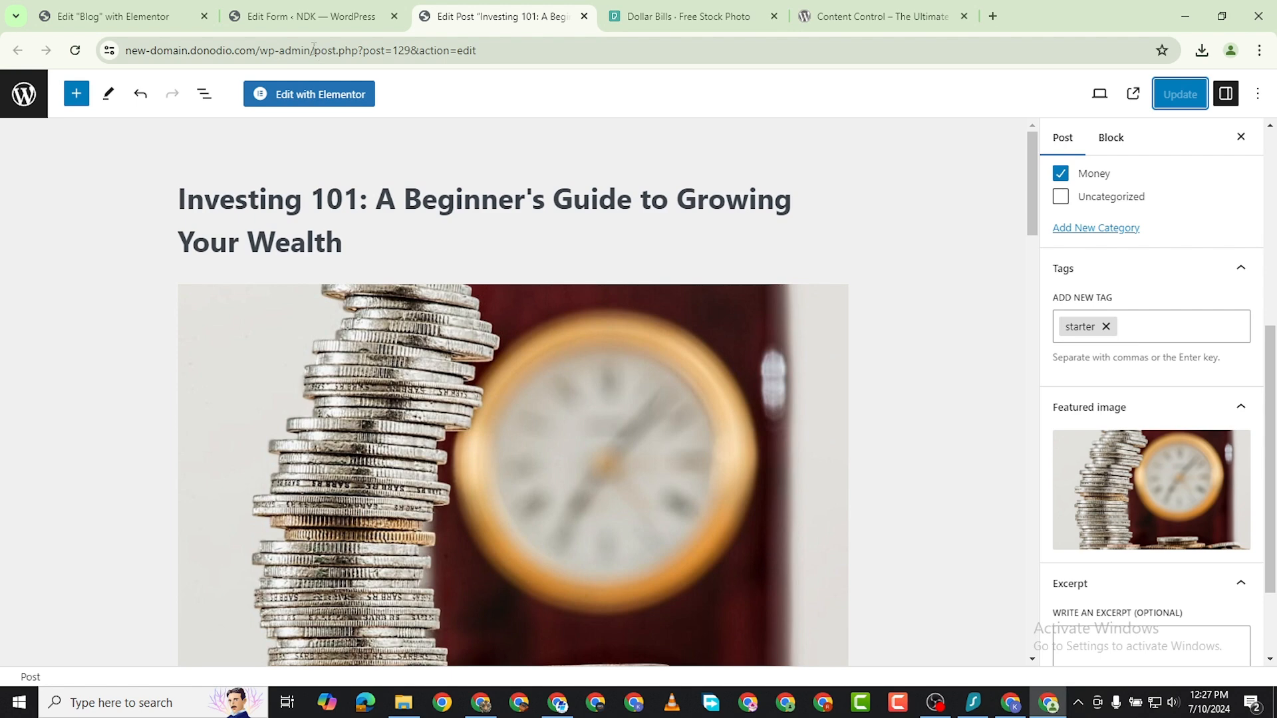
pyautogui.moveTo(313, 48); pyautogui.dragTo(926, 46)
pyautogui.press('BackSpace')
pyautogui.press('Return')
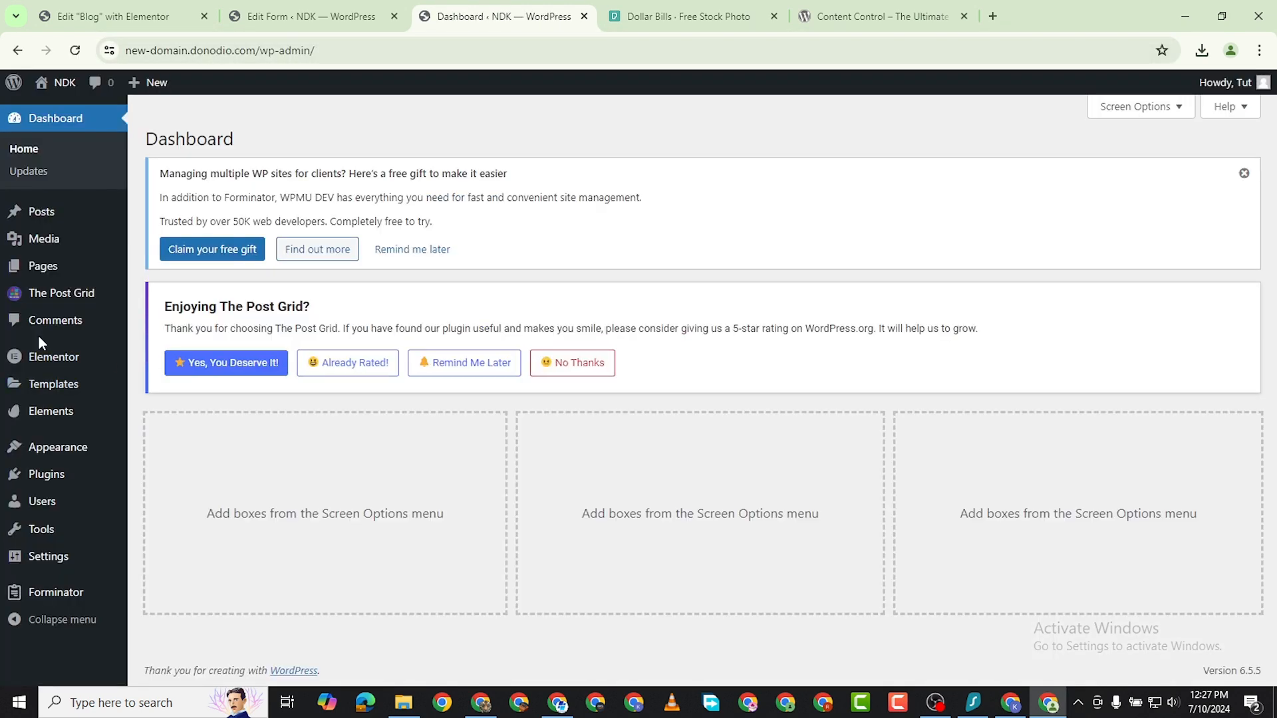
pyautogui.moveTo(40, 274)
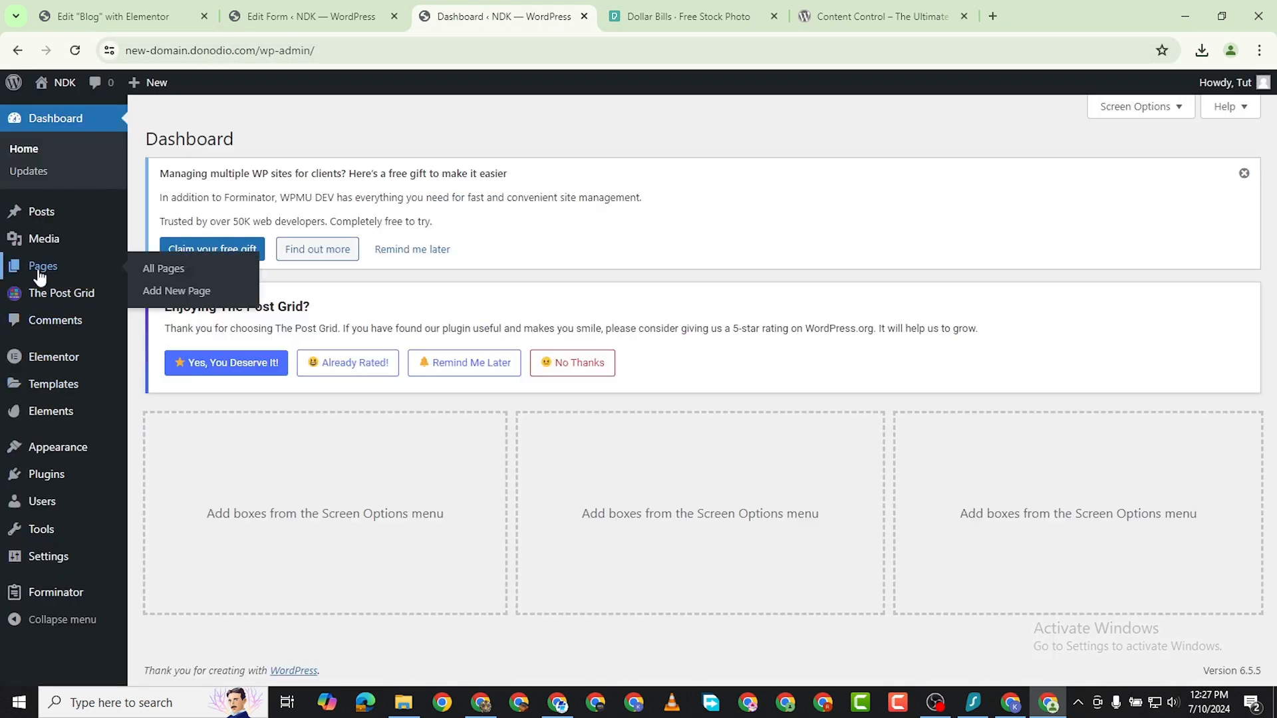
pyautogui.click(166, 270)
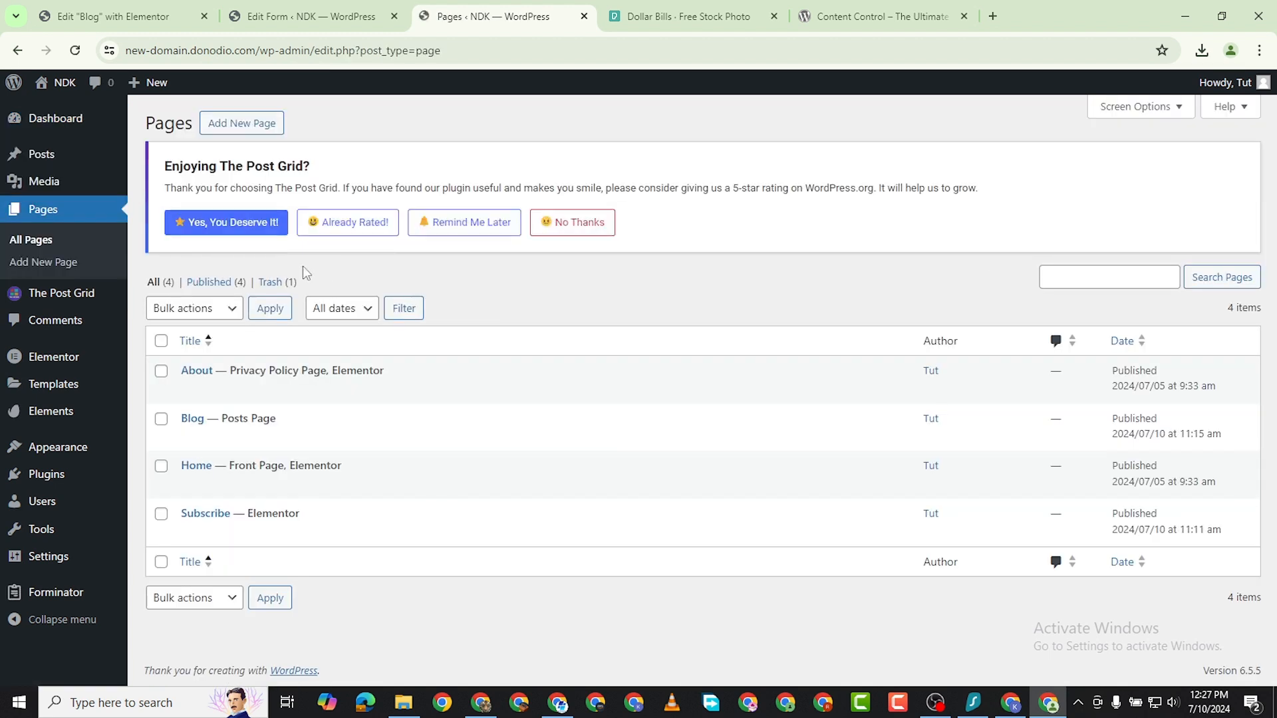
# Open the Subscribe page for editing with Elementor in a new tab and switch to that tab.
pyautogui.rightClick(363, 533)
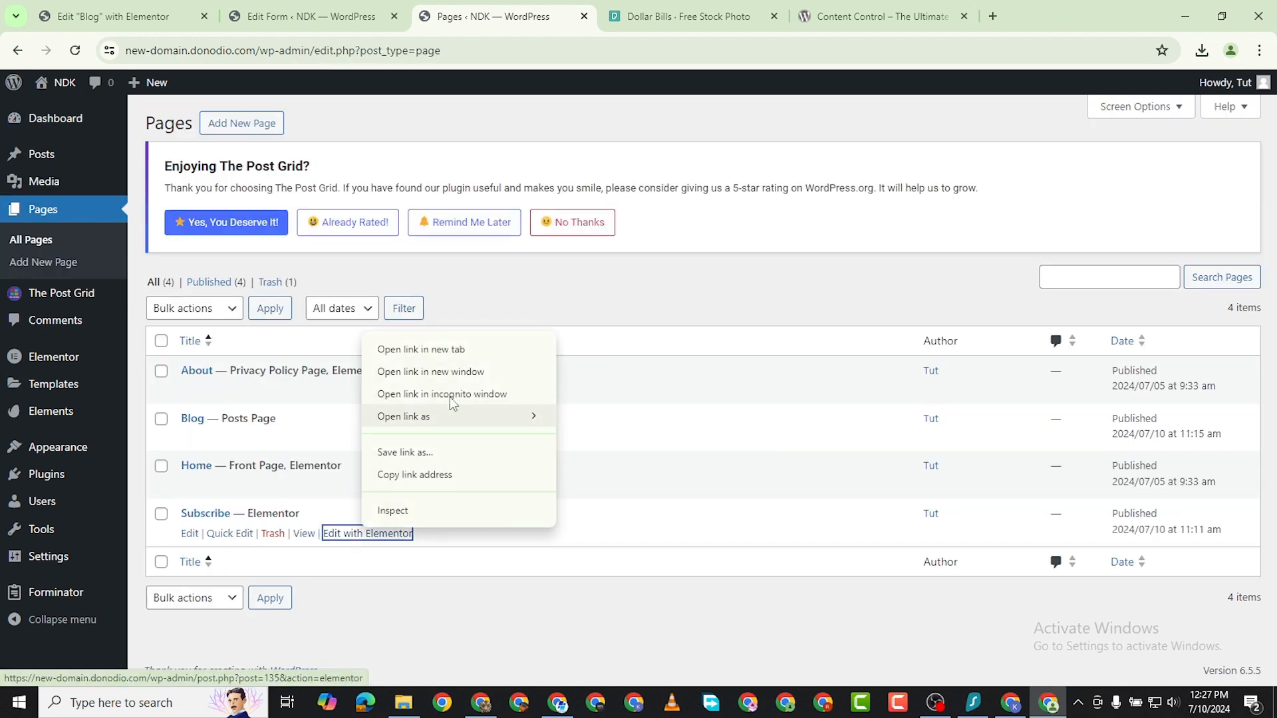
pyautogui.click(456, 349)
pyautogui.click(667, 20)
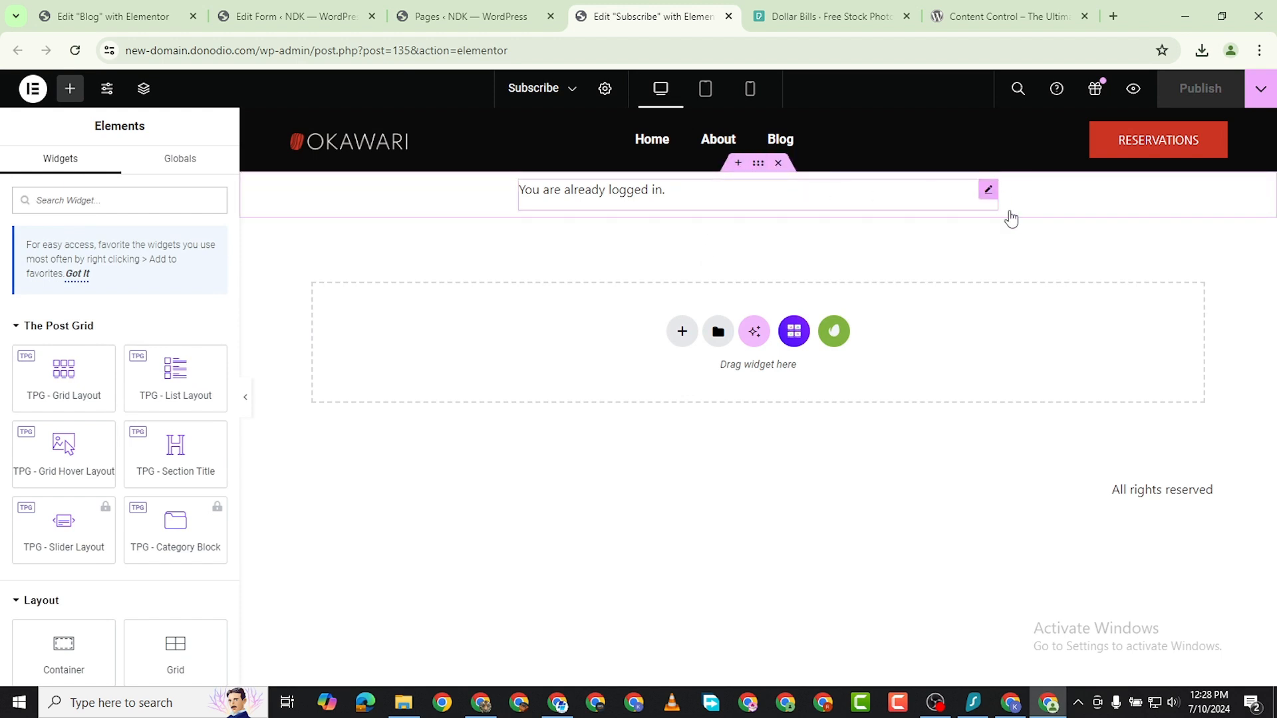
pyautogui.rightClick(1000, 201)
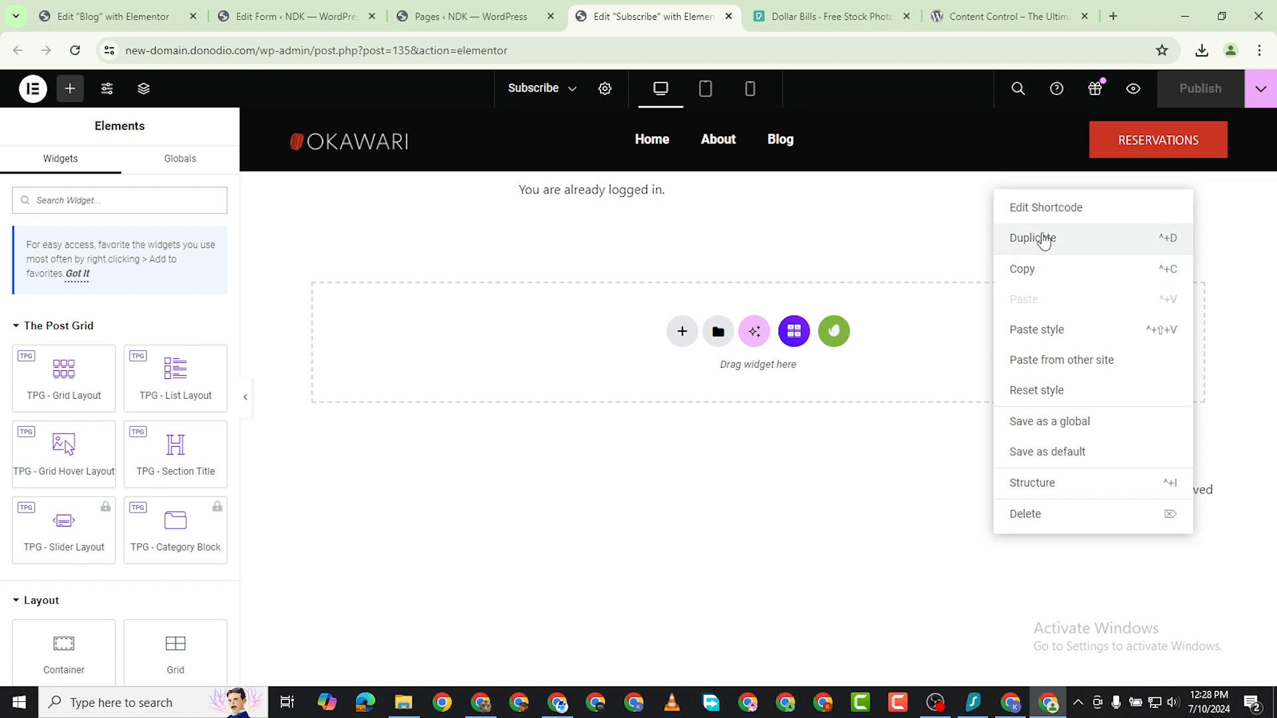
pyautogui.click(1044, 238)
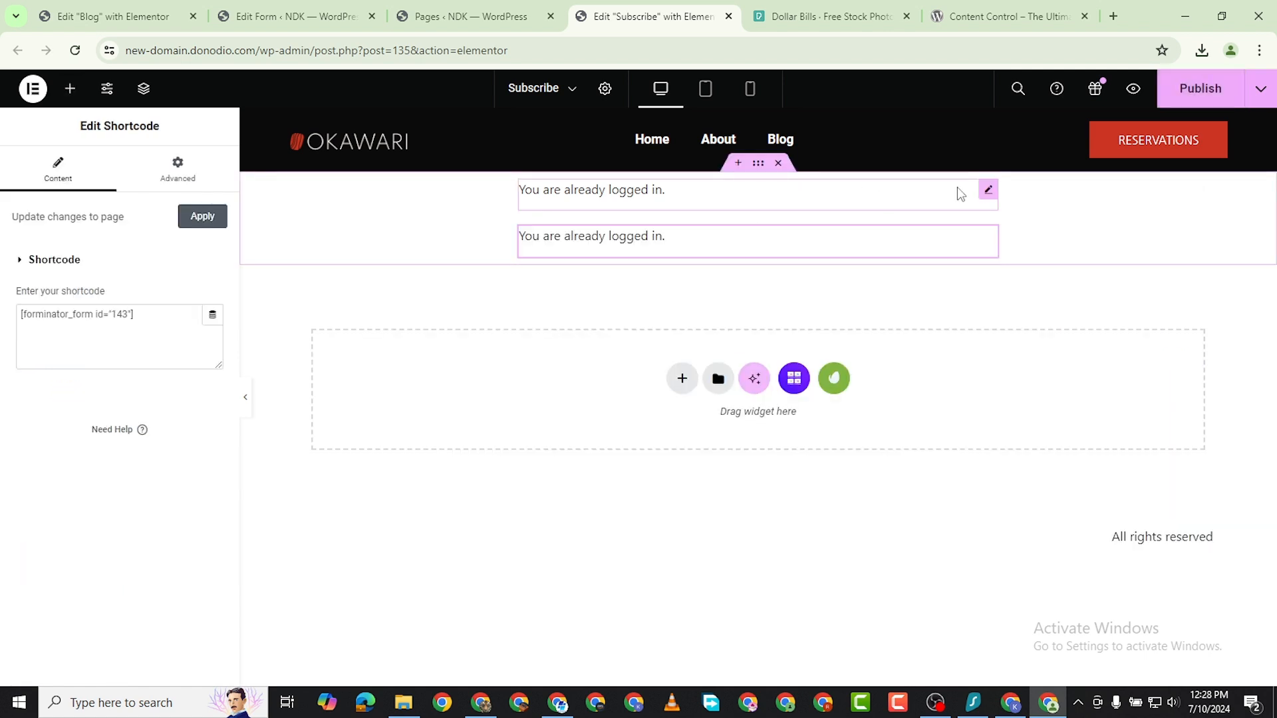
pyautogui.click(987, 193)
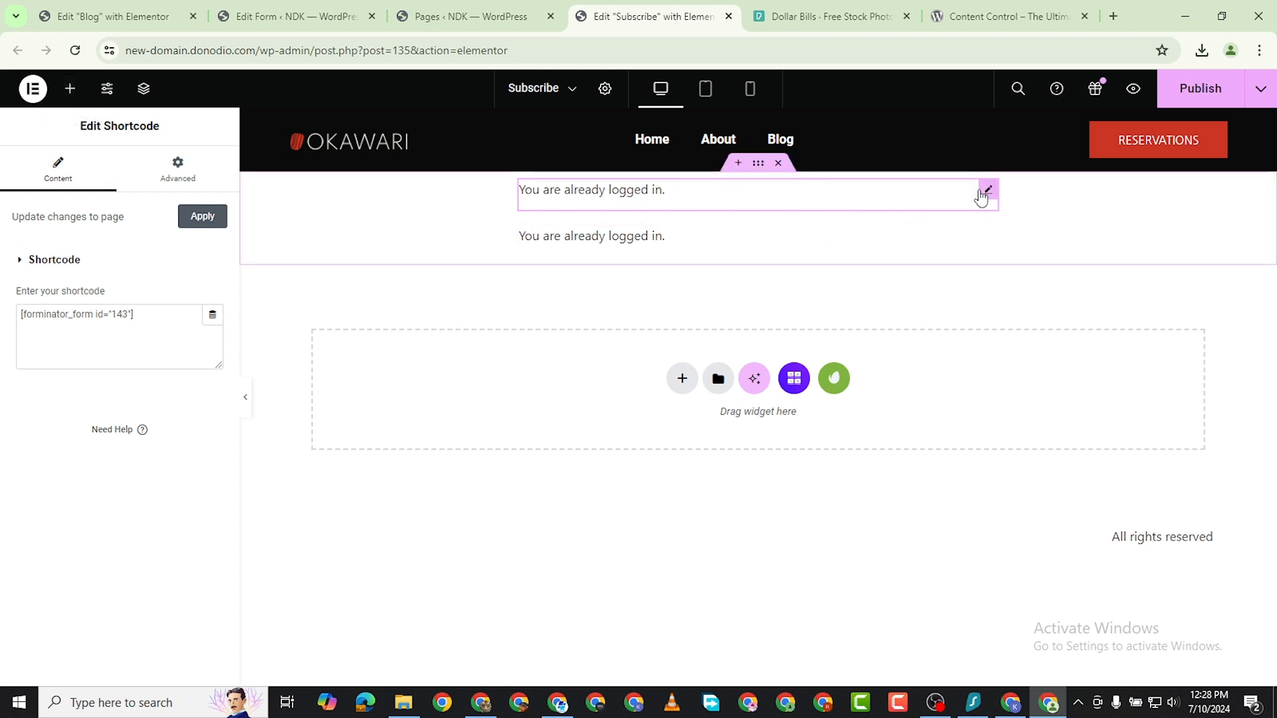
pyautogui.rightClick(982, 197)
pyautogui.click(1048, 517)
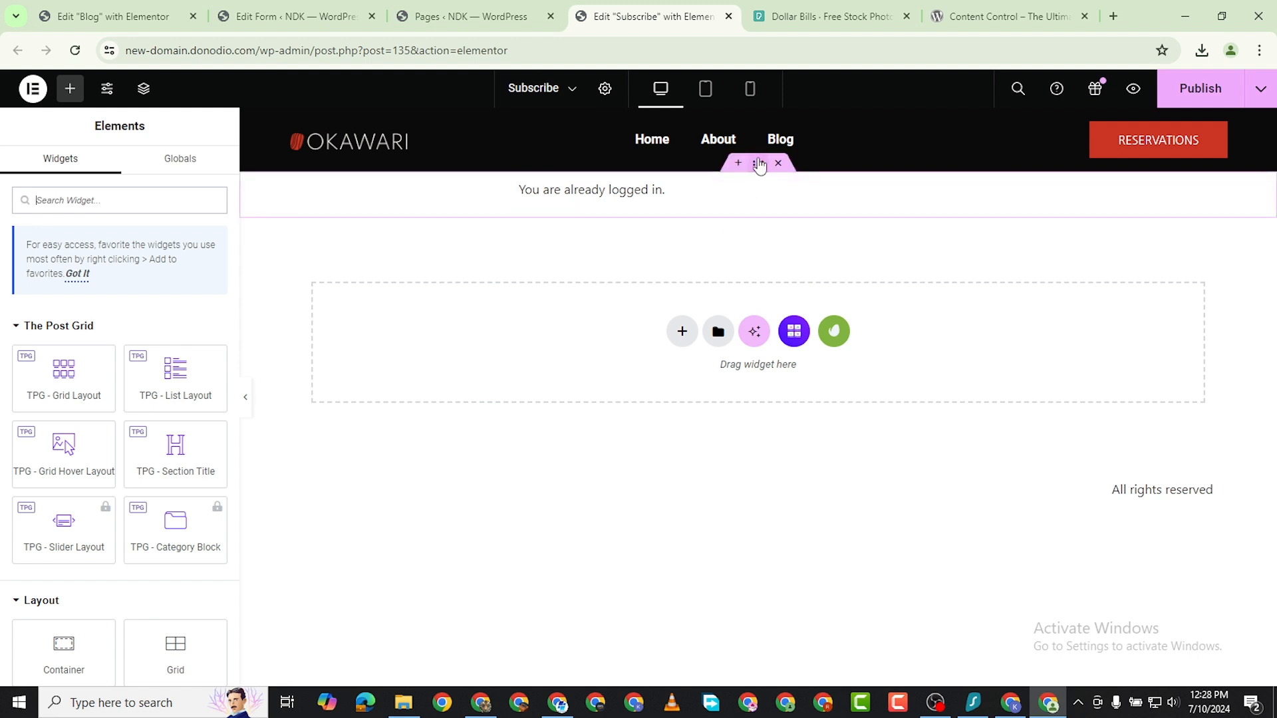
# Duplicate the container holding the registration form shortcode and select the shortcode widget in the upper copy.
pyautogui.rightClick(758, 160)
pyautogui.click(807, 207)
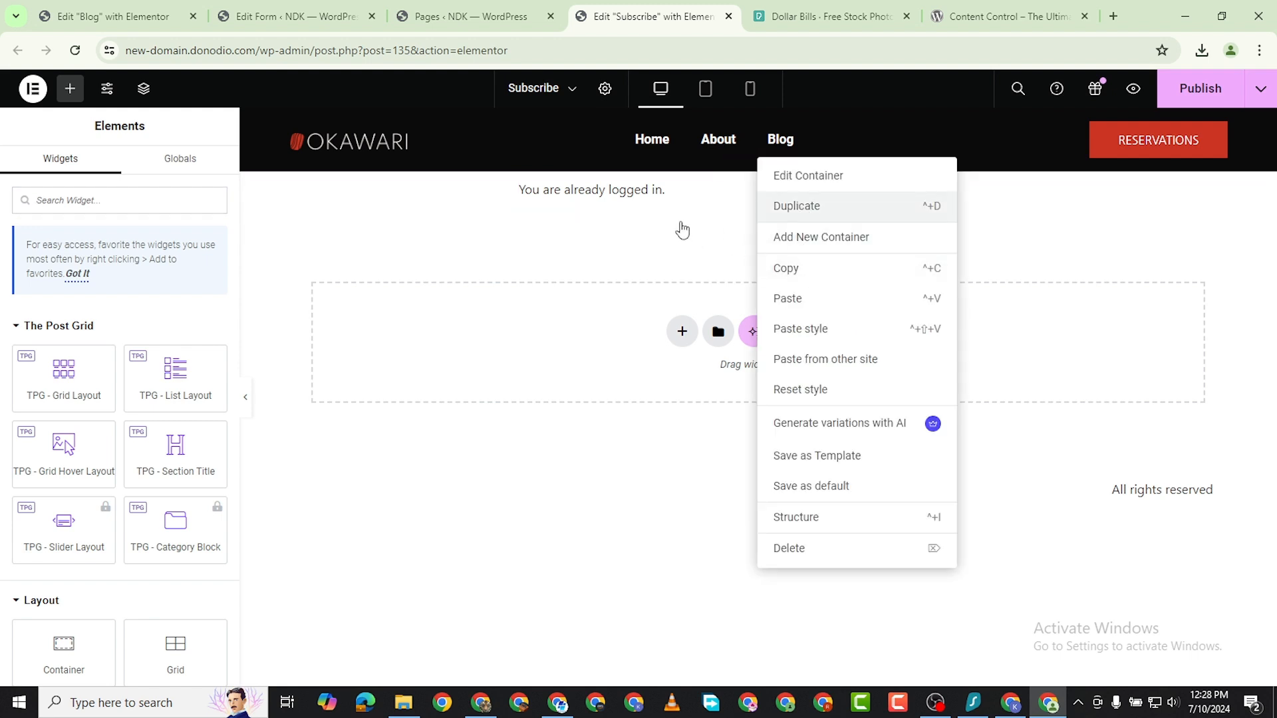
pyautogui.click(988, 189)
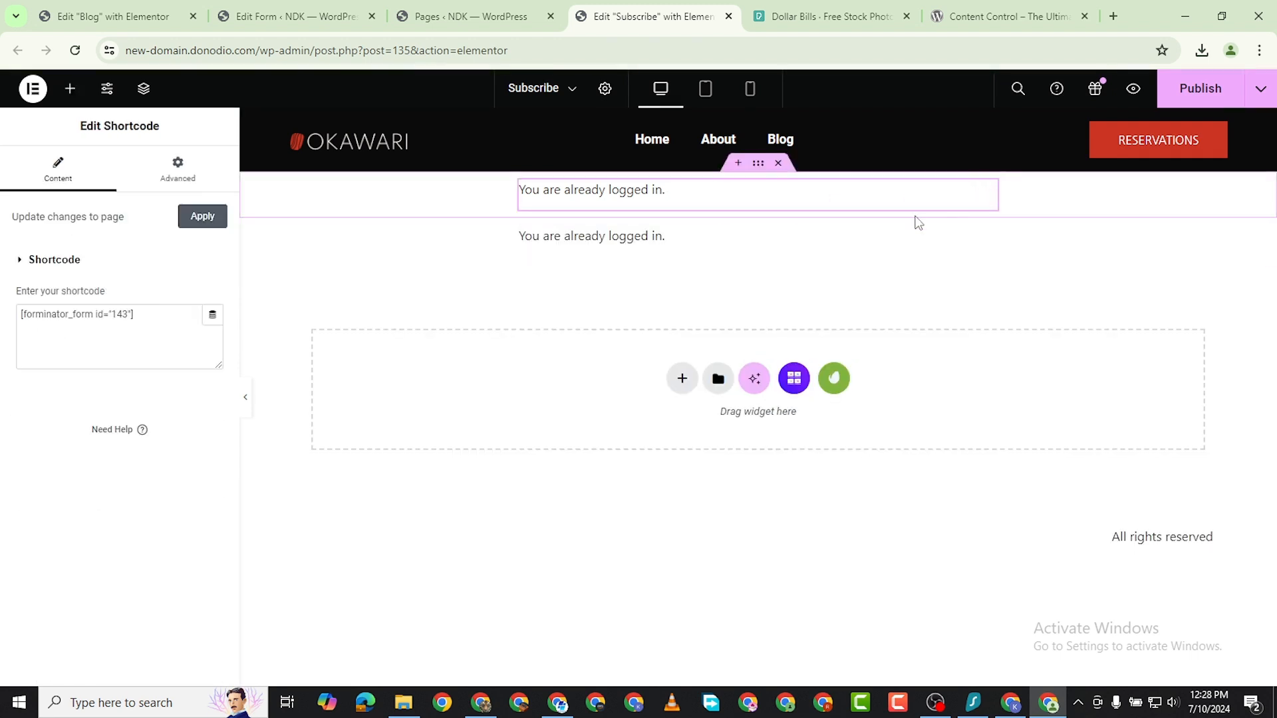
# Replace the shortcode widget in the upper container with a Text Editor widget.
pyautogui.click(69, 88)
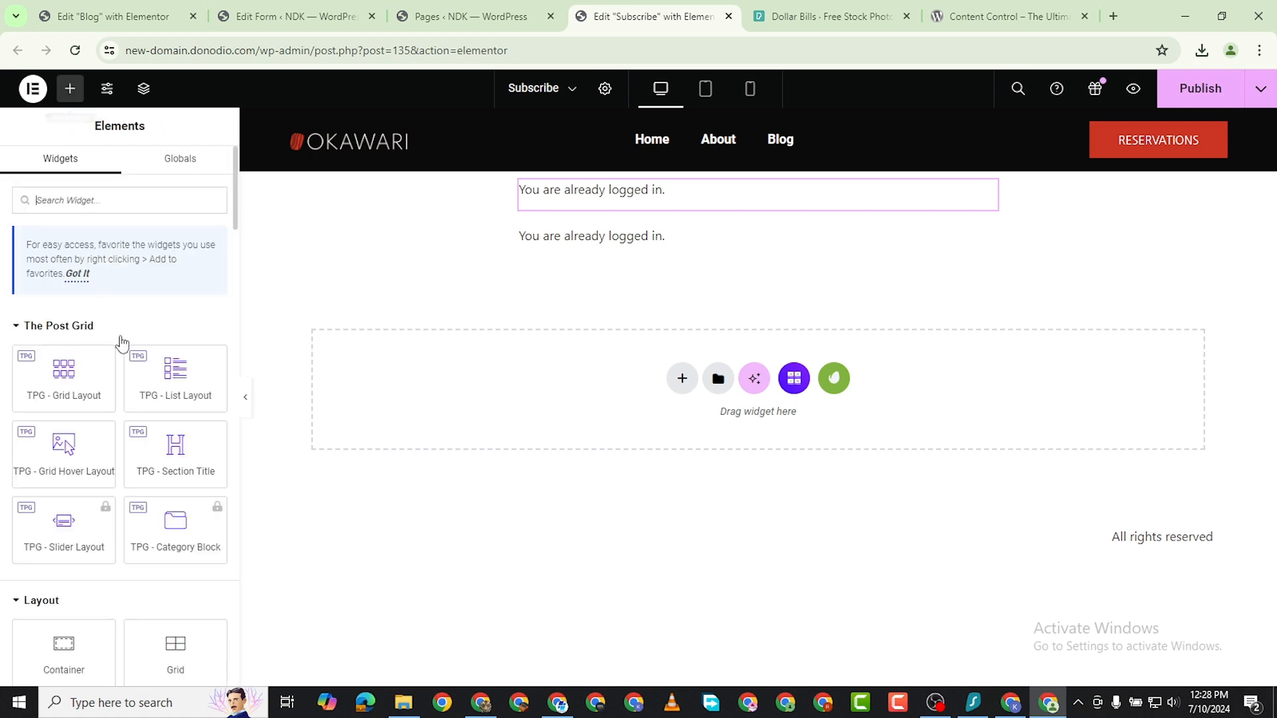
pyautogui.scroll(-4, 88, 489)
pyautogui.scroll(-1, 107, 539)
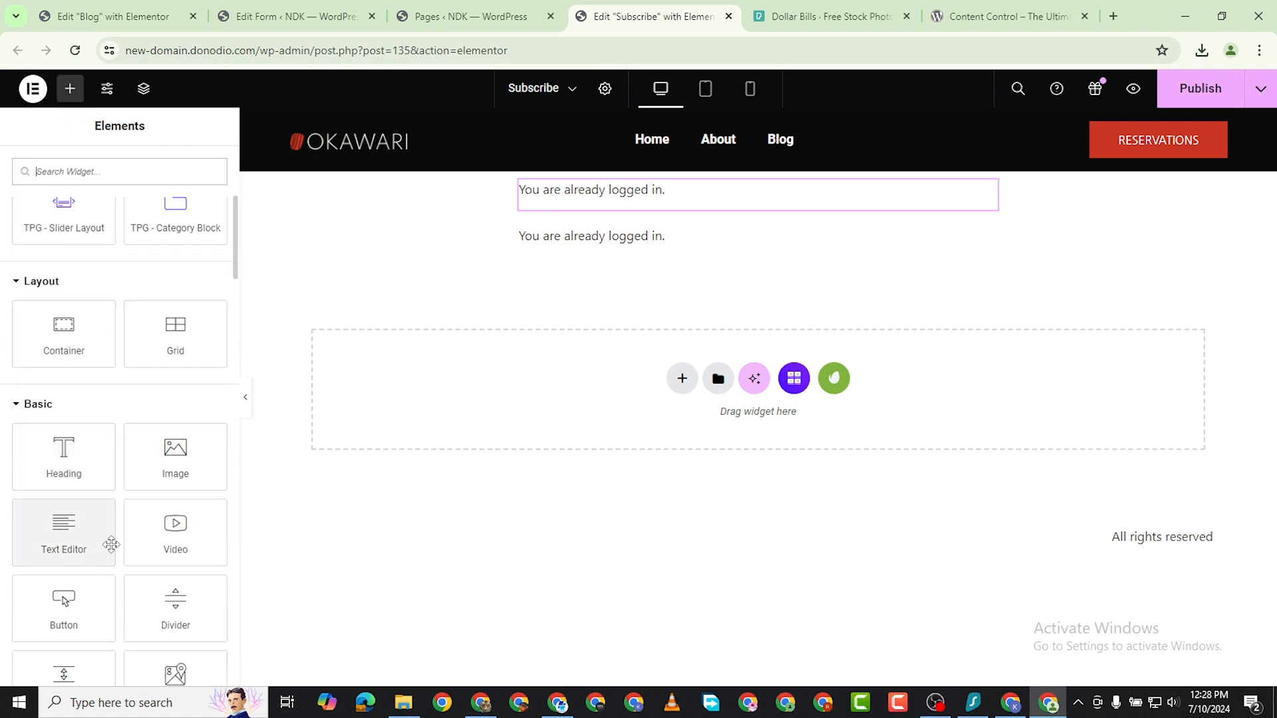
pyautogui.scroll(-1, 110, 610)
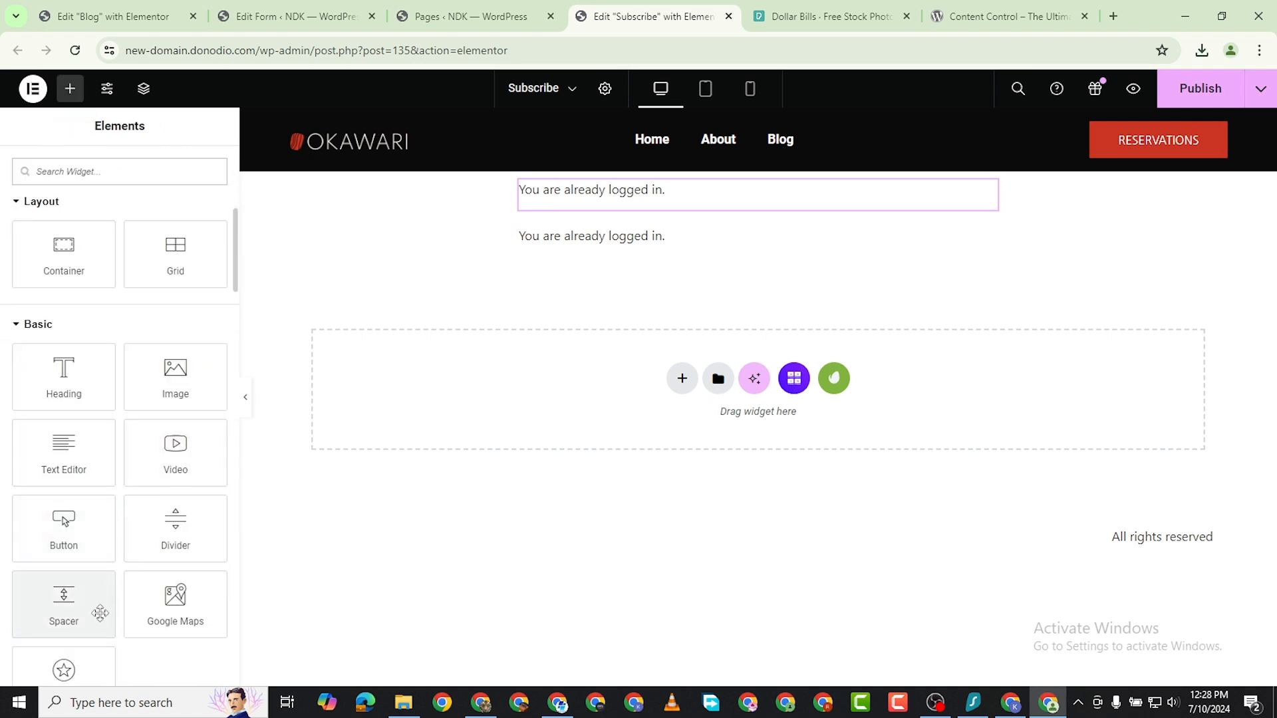
pyautogui.moveTo(71, 465); pyautogui.dragTo(783, 211)
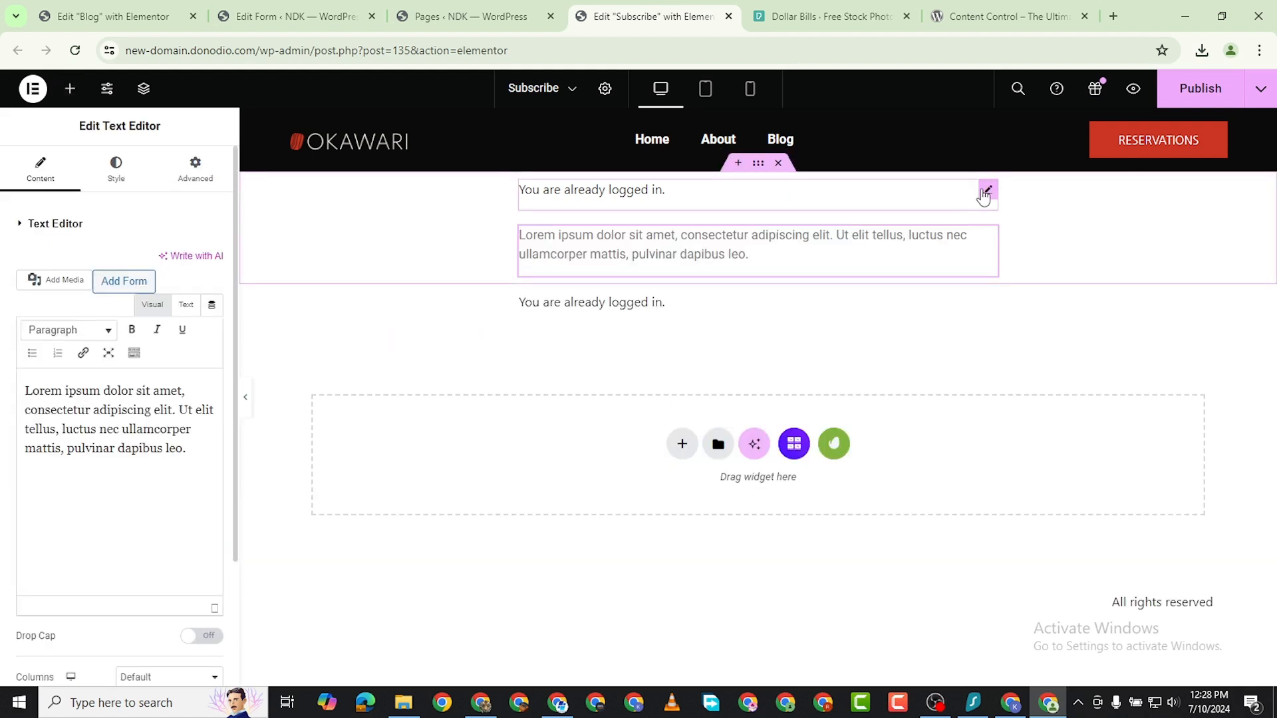
pyautogui.rightClick(988, 190)
pyautogui.click(1022, 523)
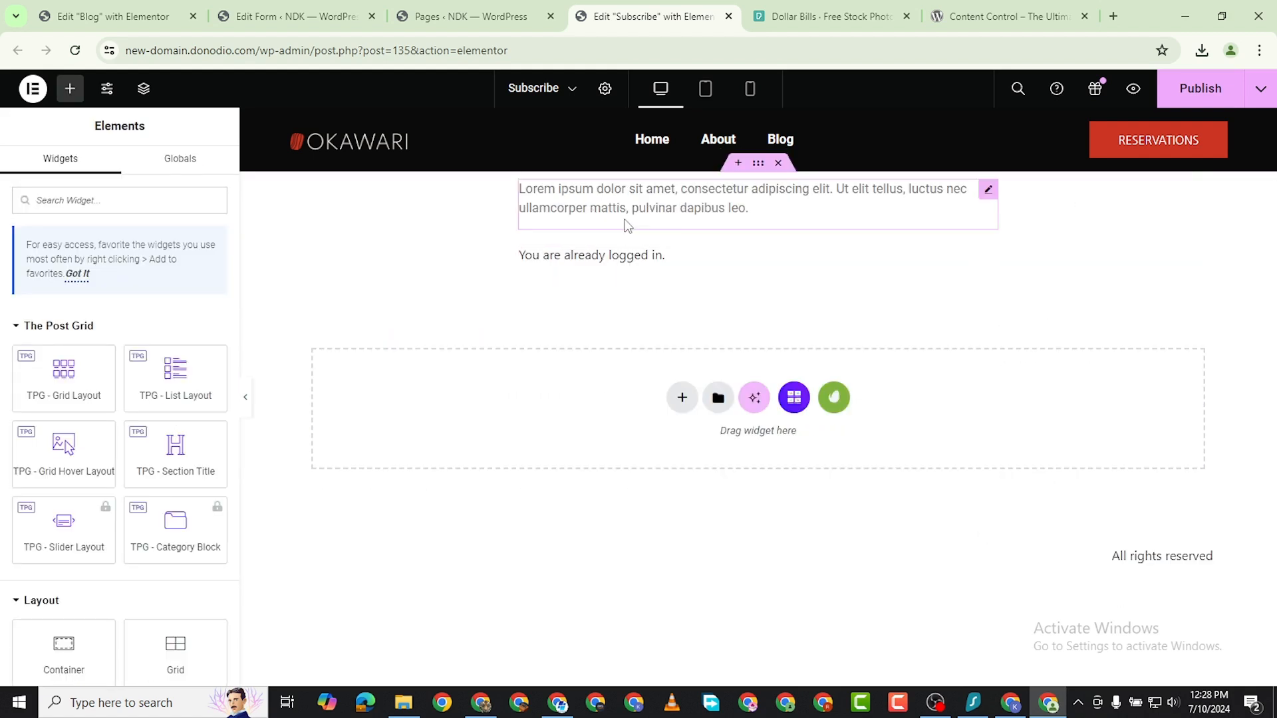
# Replace the placeholder paragraph with "You can only access this content when you subscribe to the Starter Plan".
pyautogui.tripleClick(106, 416)
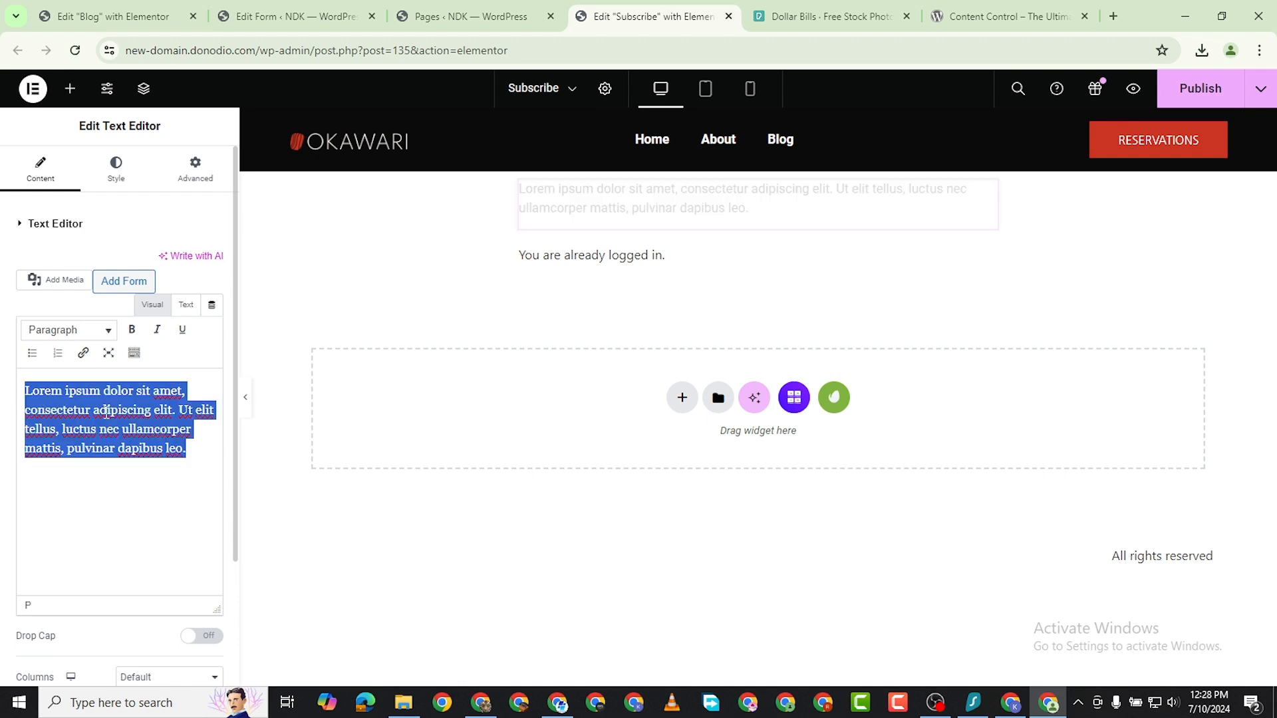
pyautogui.write('You')
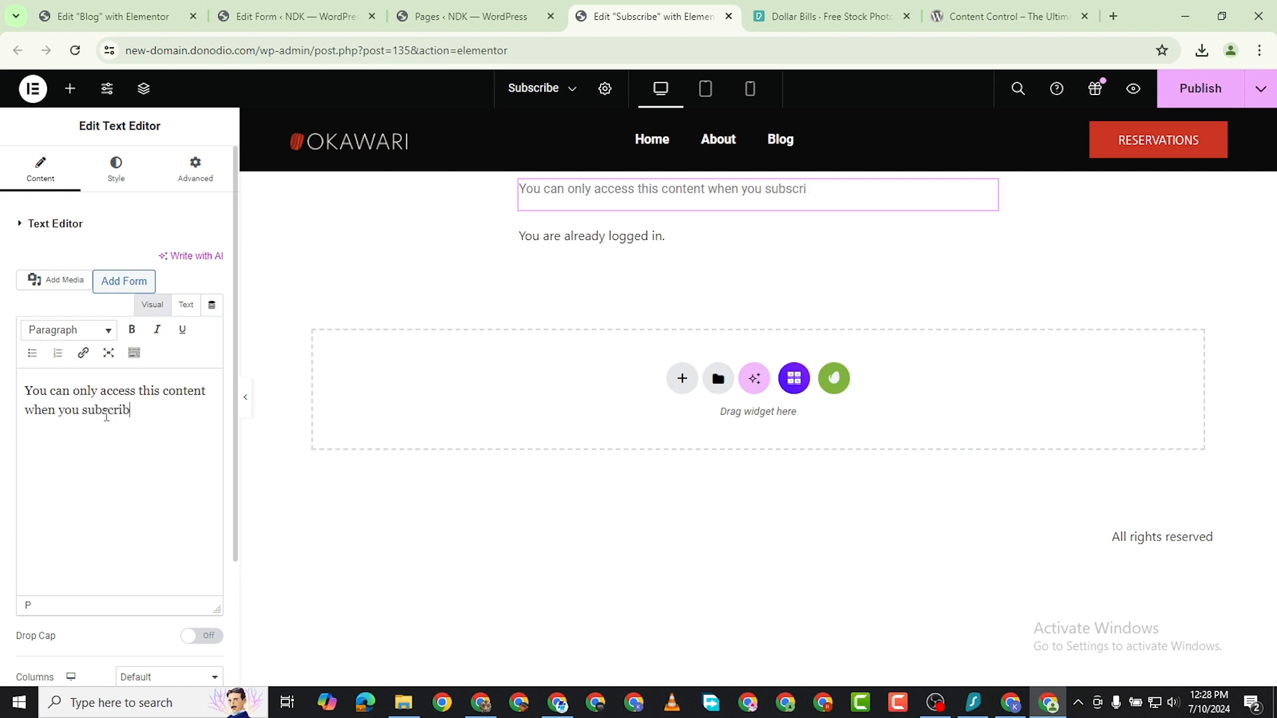
pyautogui.write('he Stsrter')
pyautogui.press('BackSpace')
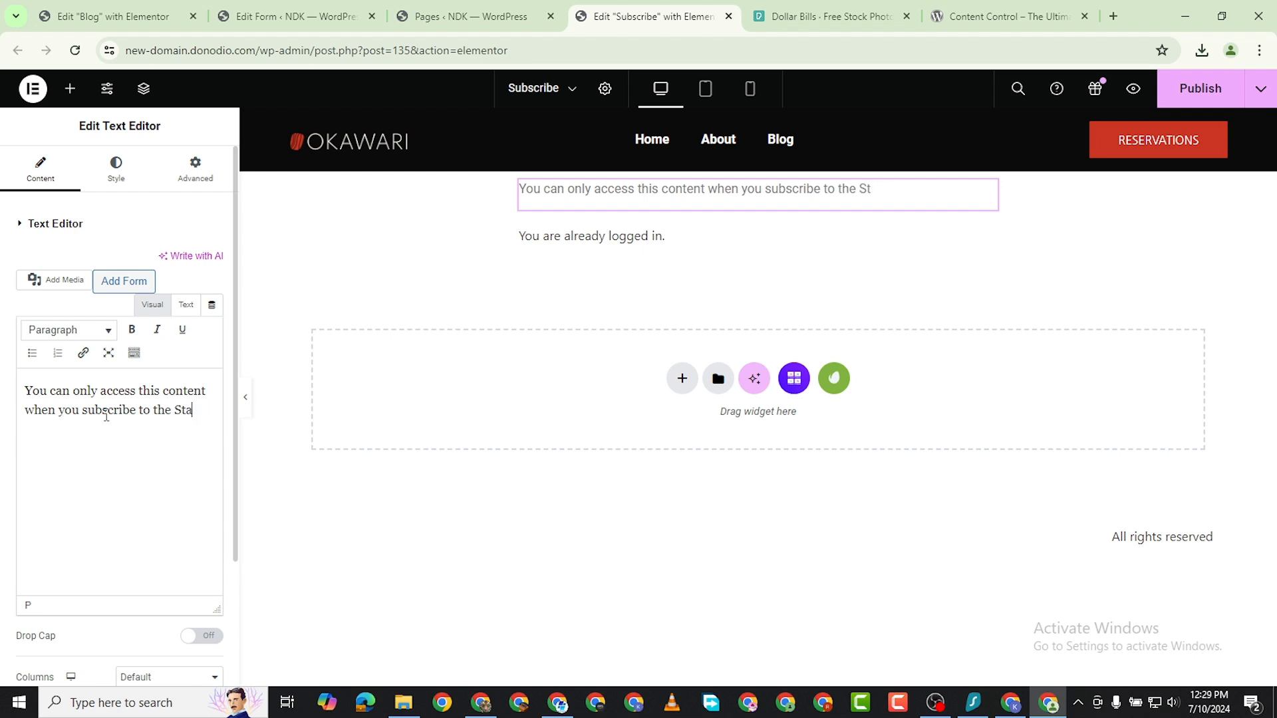
pyautogui.write('r Plan')
# Set the subscription notice's text color to black (#000000) and center its alignment.
pyautogui.click(117, 167)
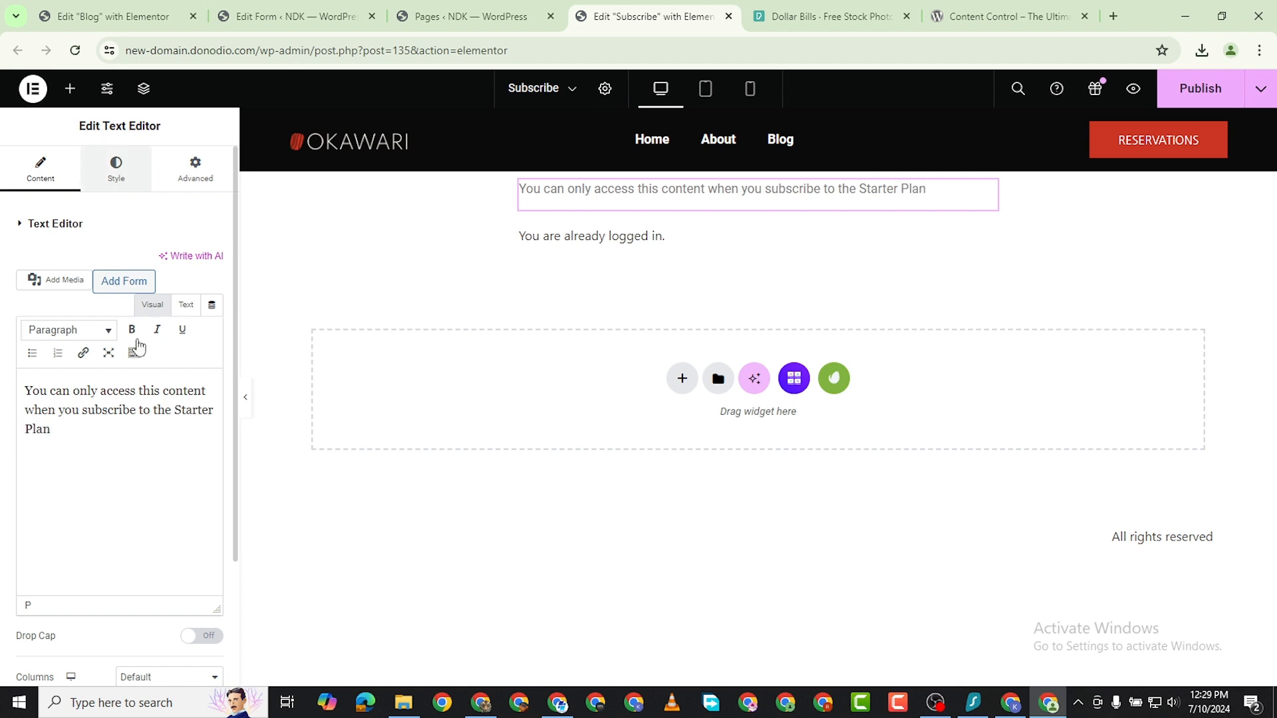
pyautogui.click(213, 295)
pyautogui.moveTo(177, 408); pyautogui.dragTo(84, 521)
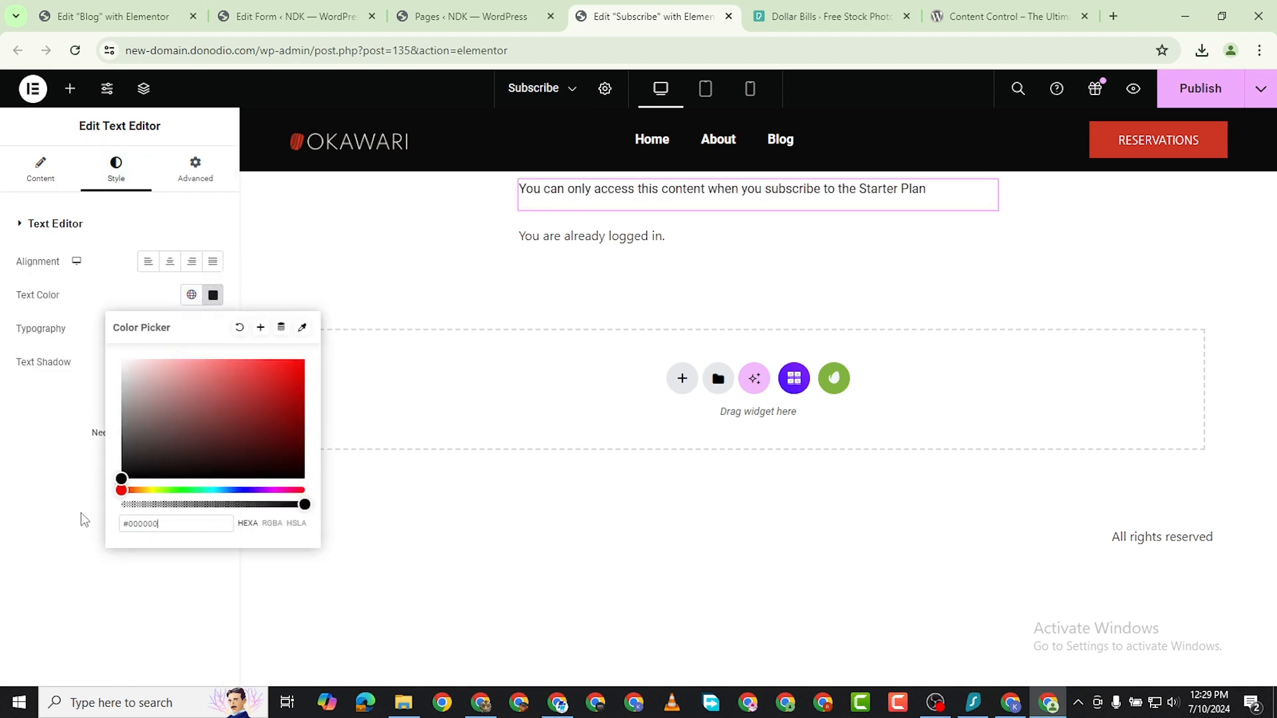
pyautogui.click(53, 522)
pyautogui.click(169, 262)
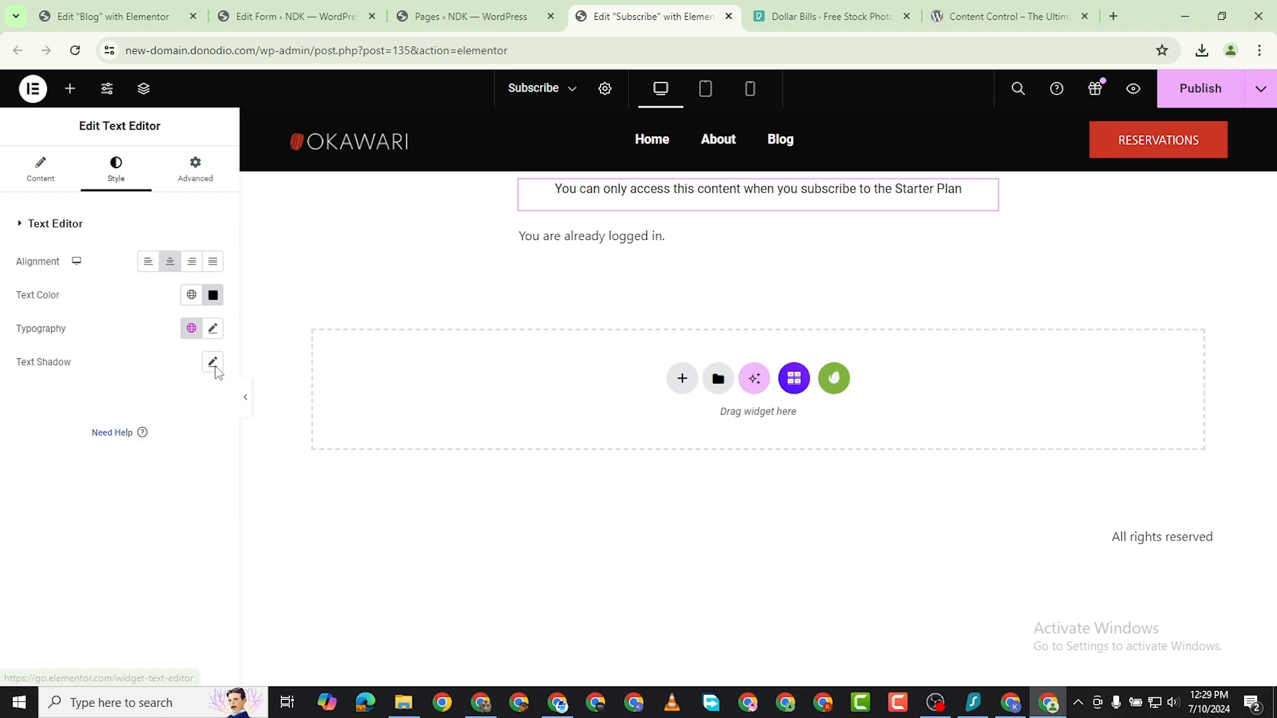
# Set the subscription notice's typography to Poppins, size 25 px, weight 700 (Bold).
pyautogui.click(213, 329)
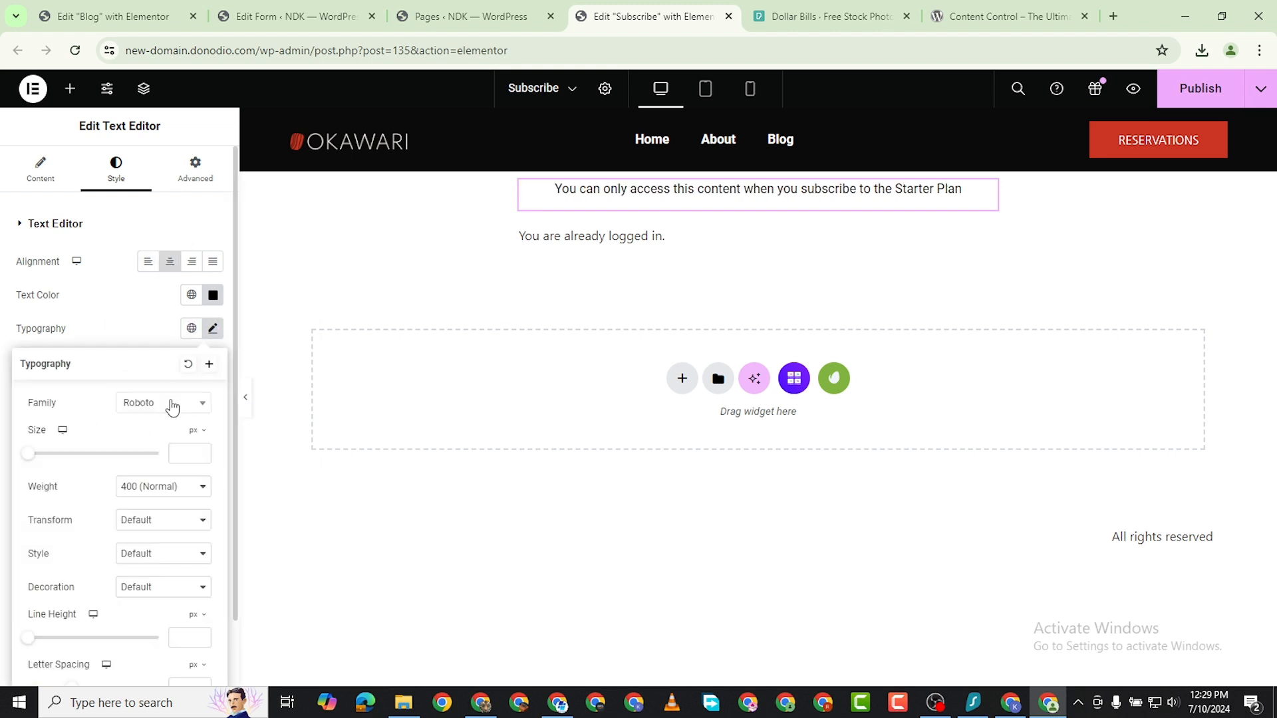
pyautogui.click(167, 405)
pyautogui.write('pipp')
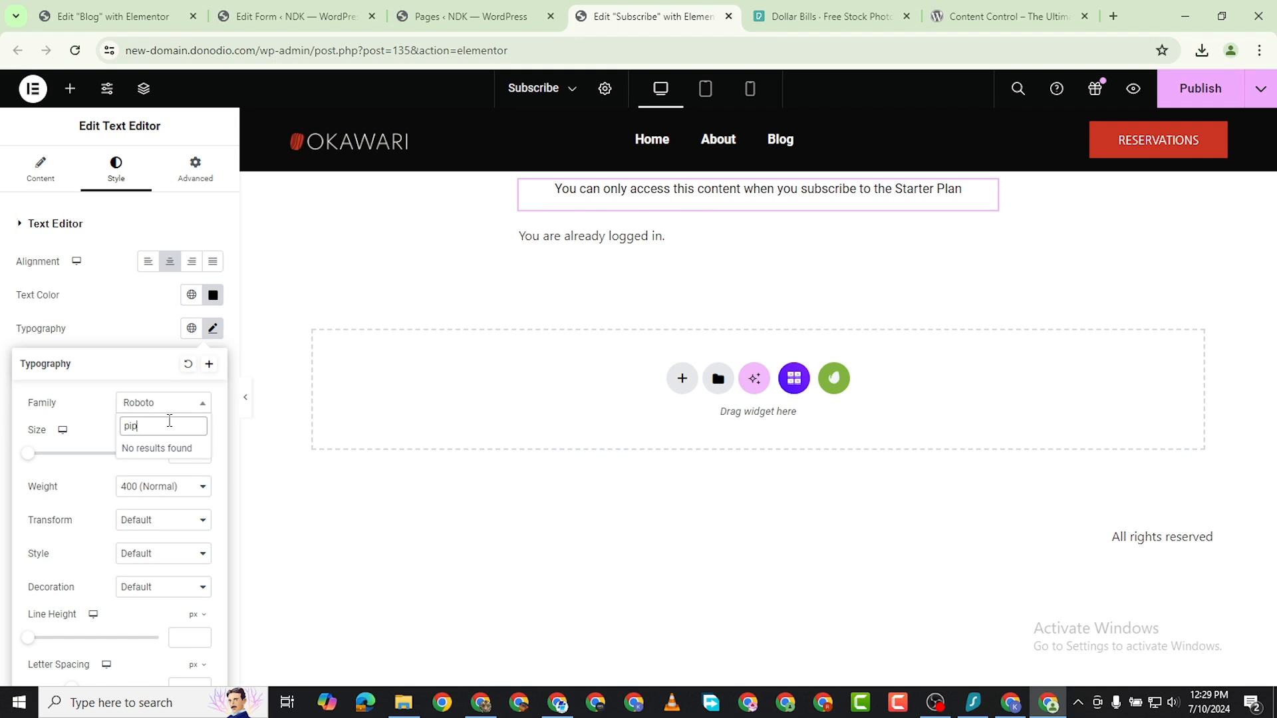
pyautogui.press('BackSpace')
pyautogui.press('BackSpace')
pyautogui.write('opp')
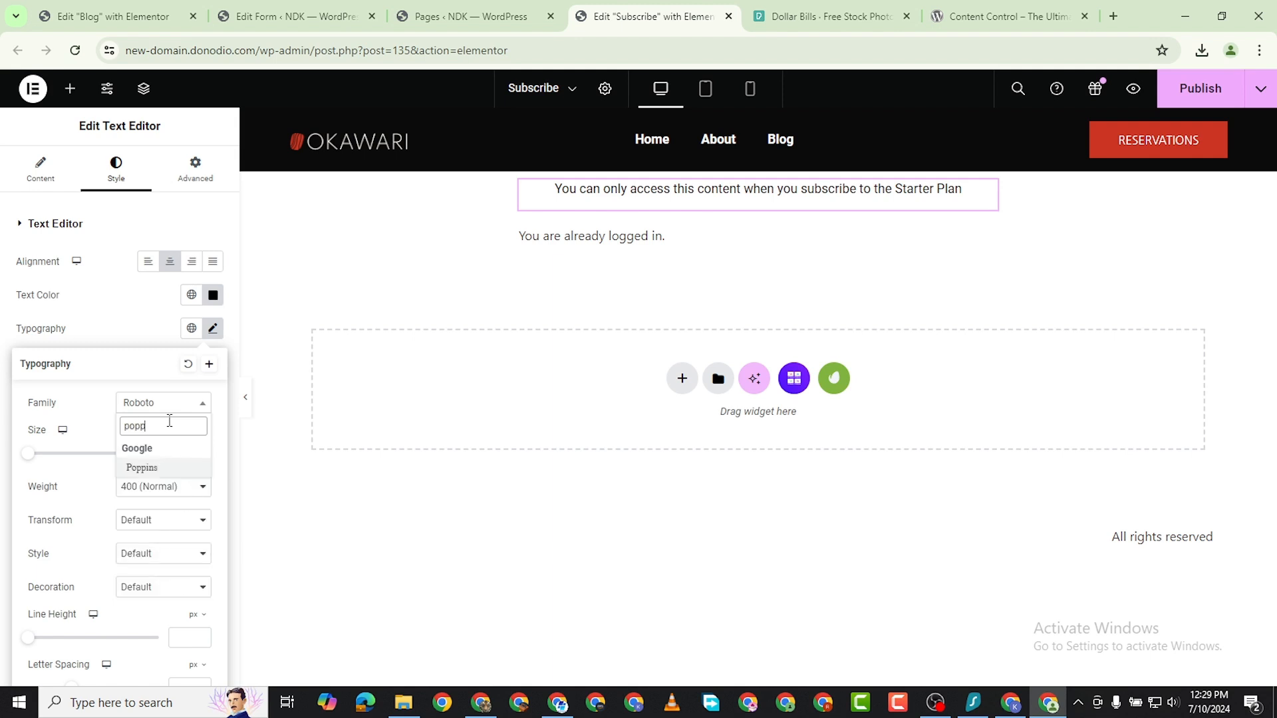
pyautogui.click(170, 471)
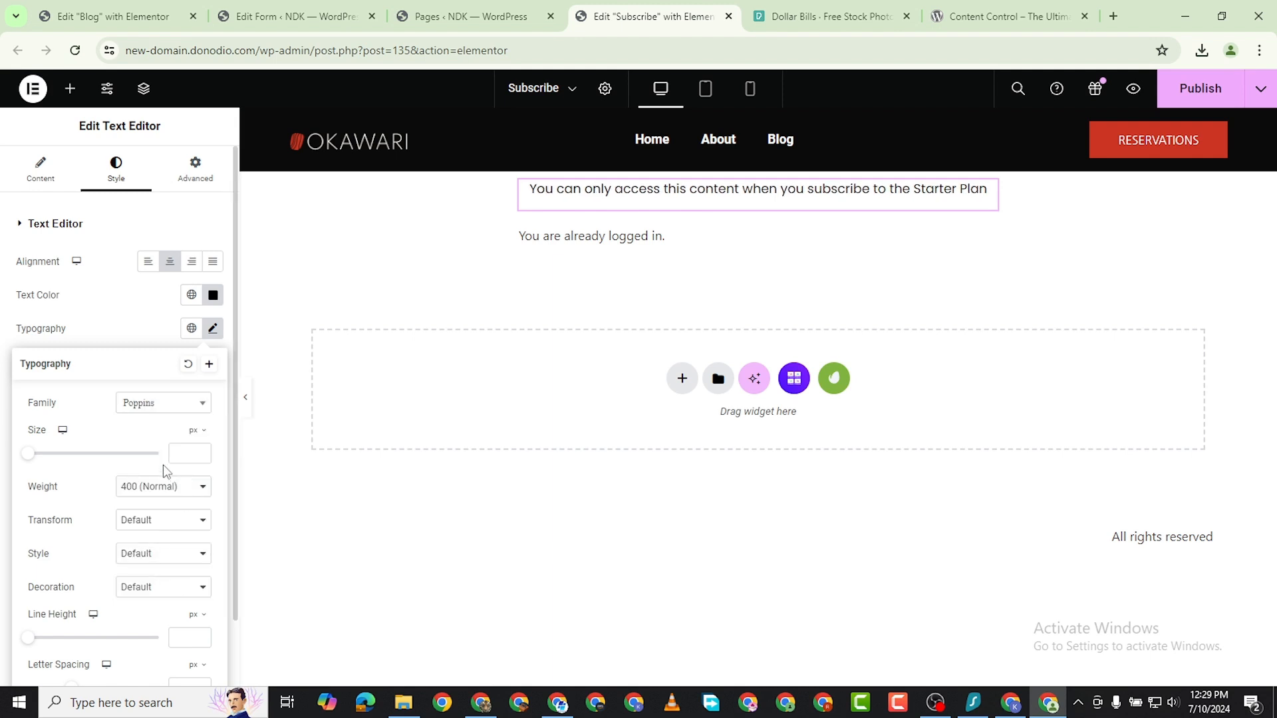
pyautogui.moveTo(28, 457); pyautogui.dragTo(41, 471)
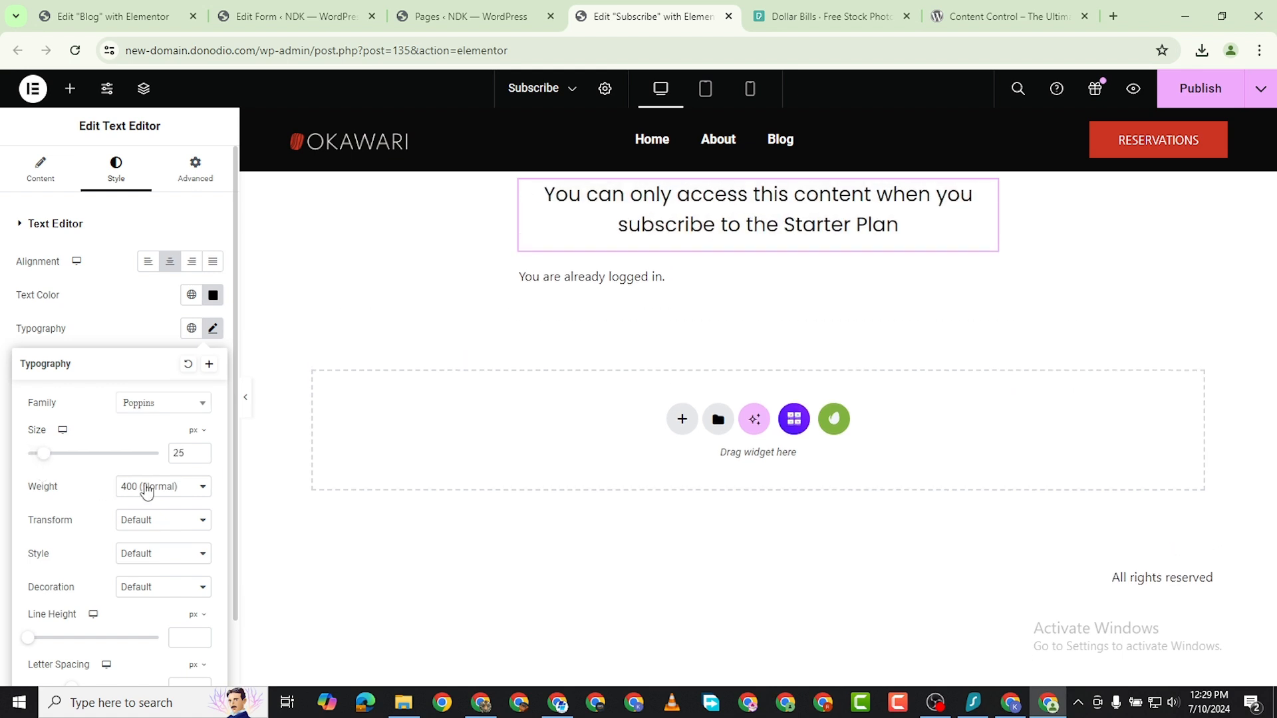
pyautogui.click(147, 490)
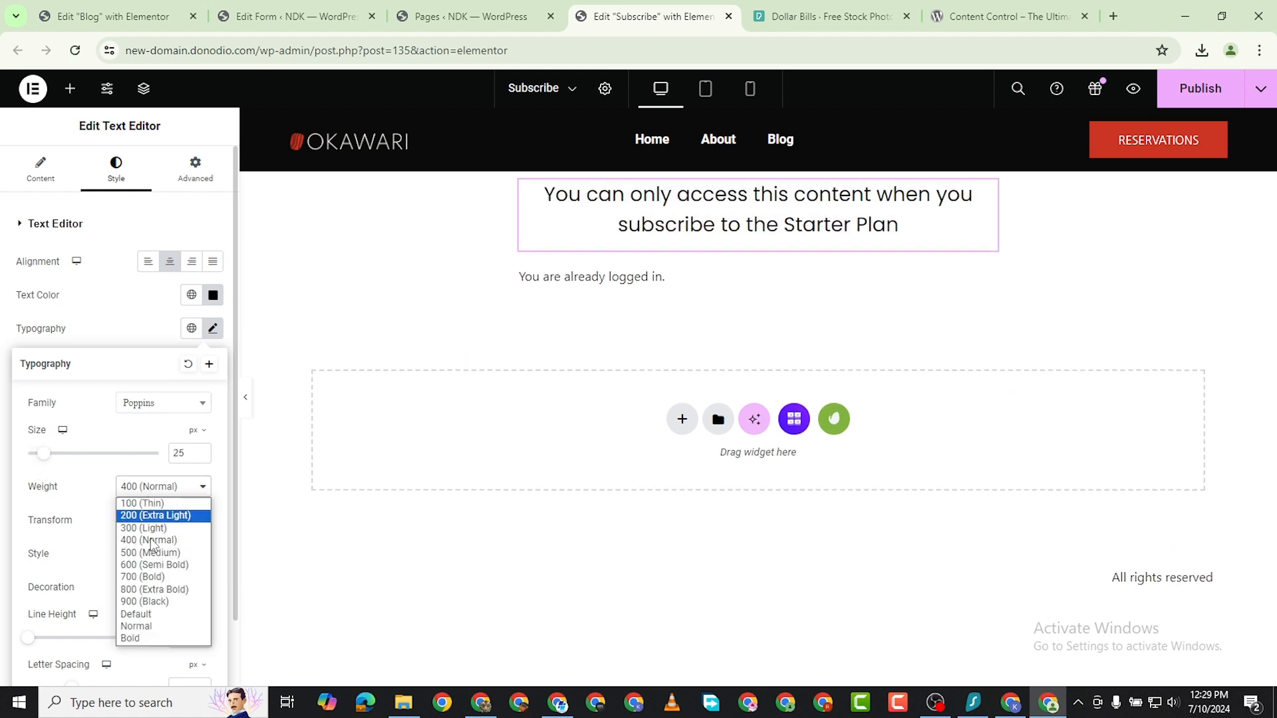
pyautogui.click(163, 576)
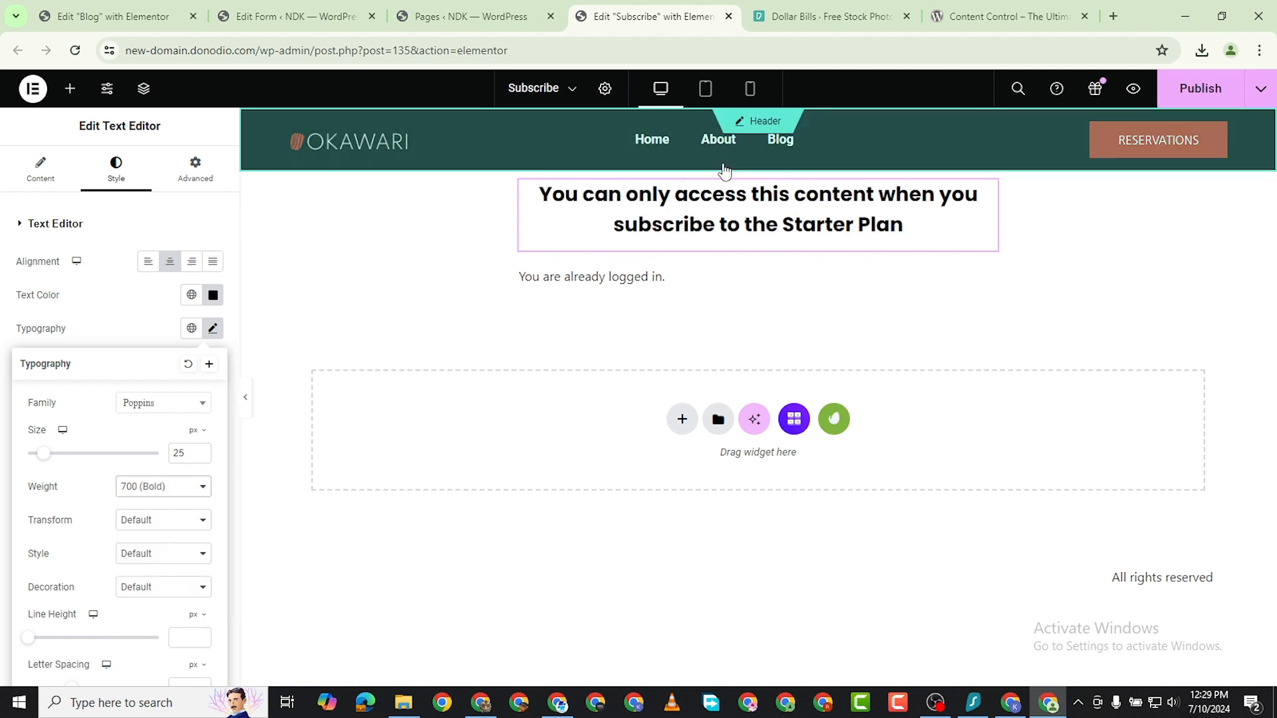
# Give the notice's container a top margin of 100 px and publish the Subscribe page.
pyautogui.click(758, 164)
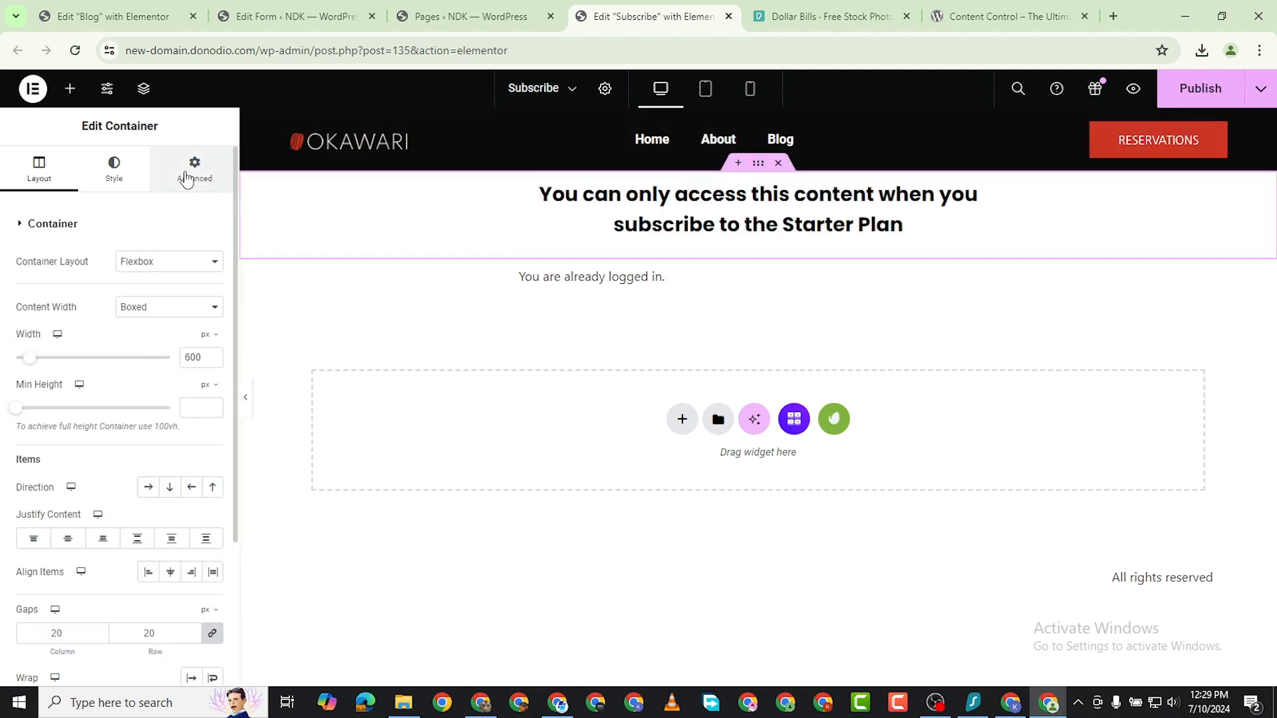
pyautogui.click(188, 177)
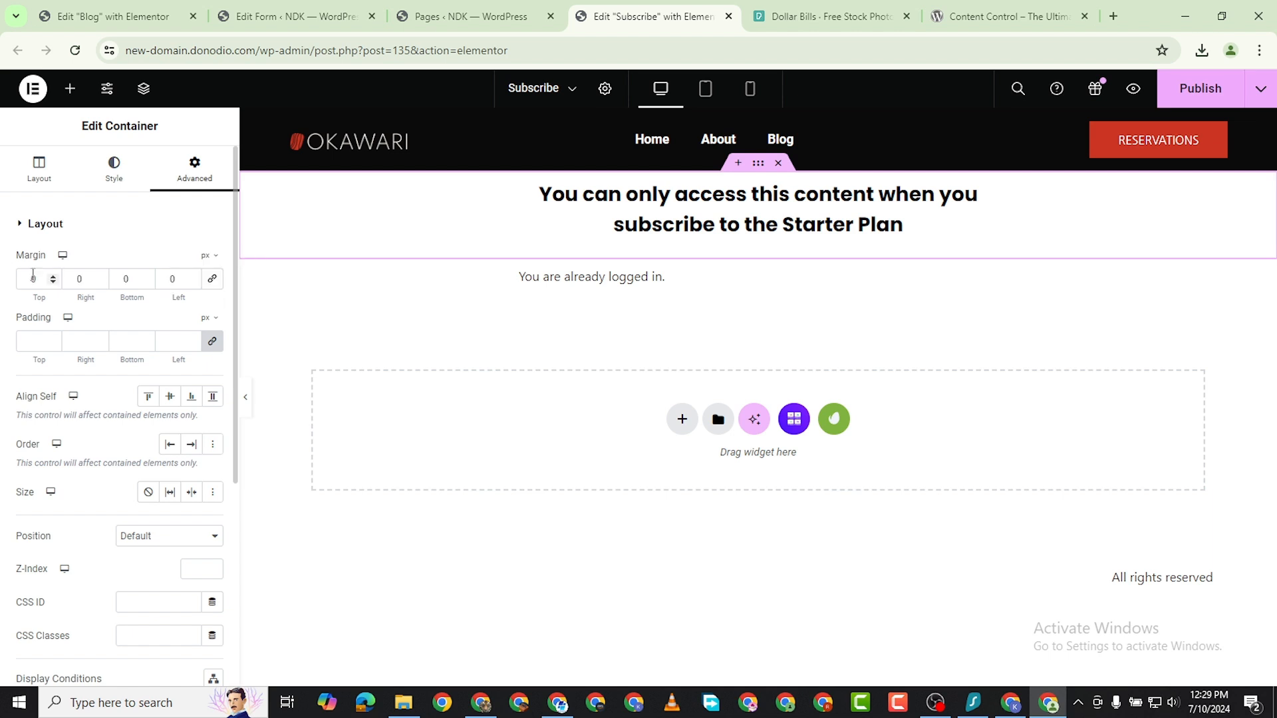
pyautogui.write('100')
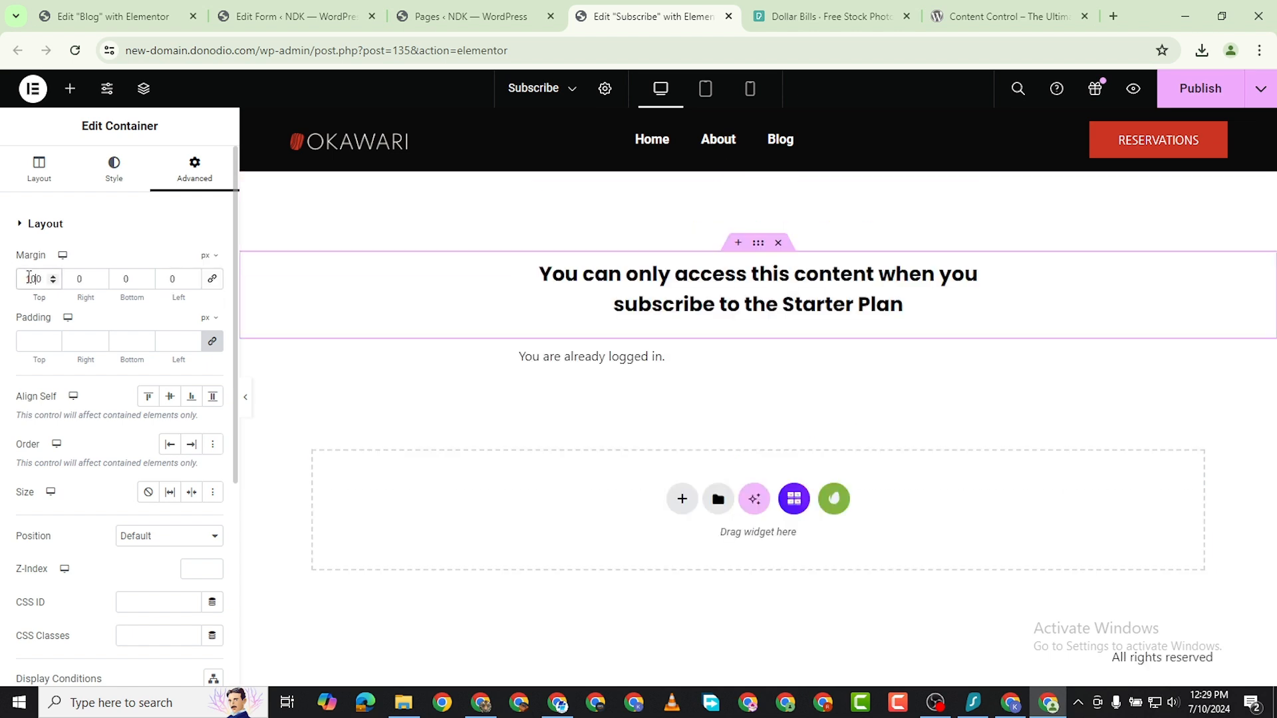
pyautogui.click(1203, 89)
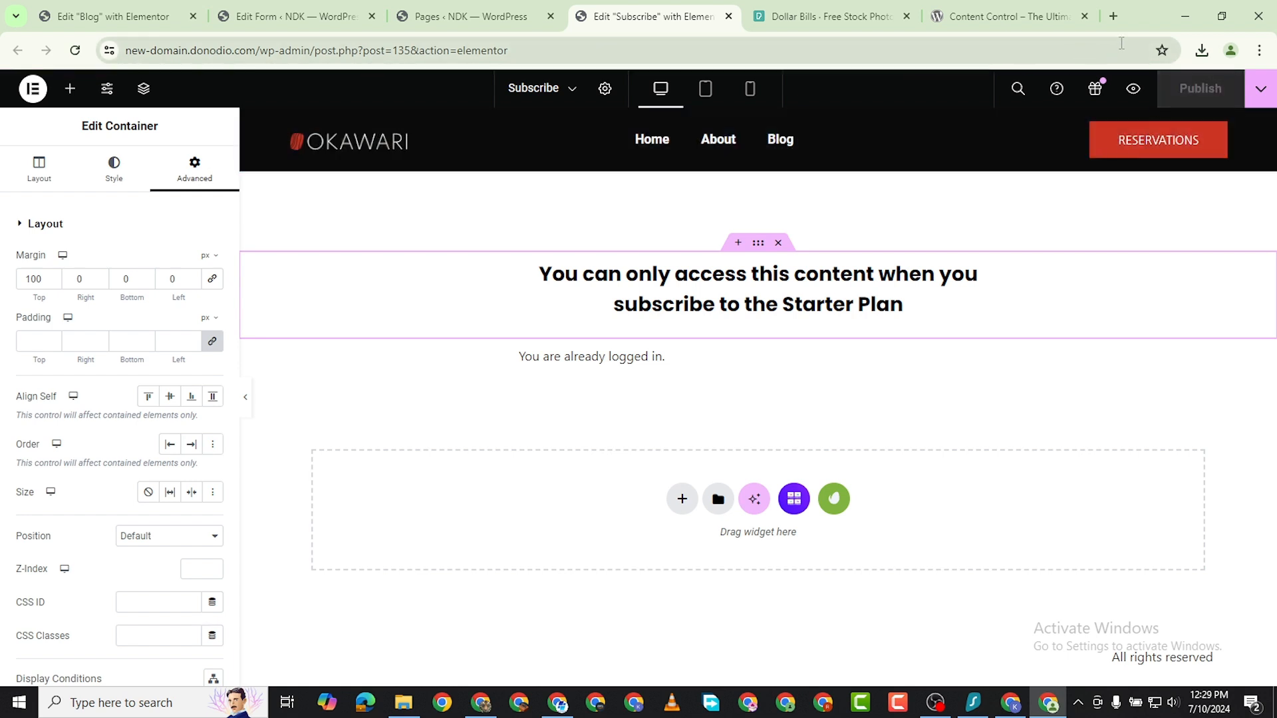
# Switch to the logged-out Chrome window, load the Home page and open Blog to check the updated Subscribe page.
pyautogui.click(481, 702)
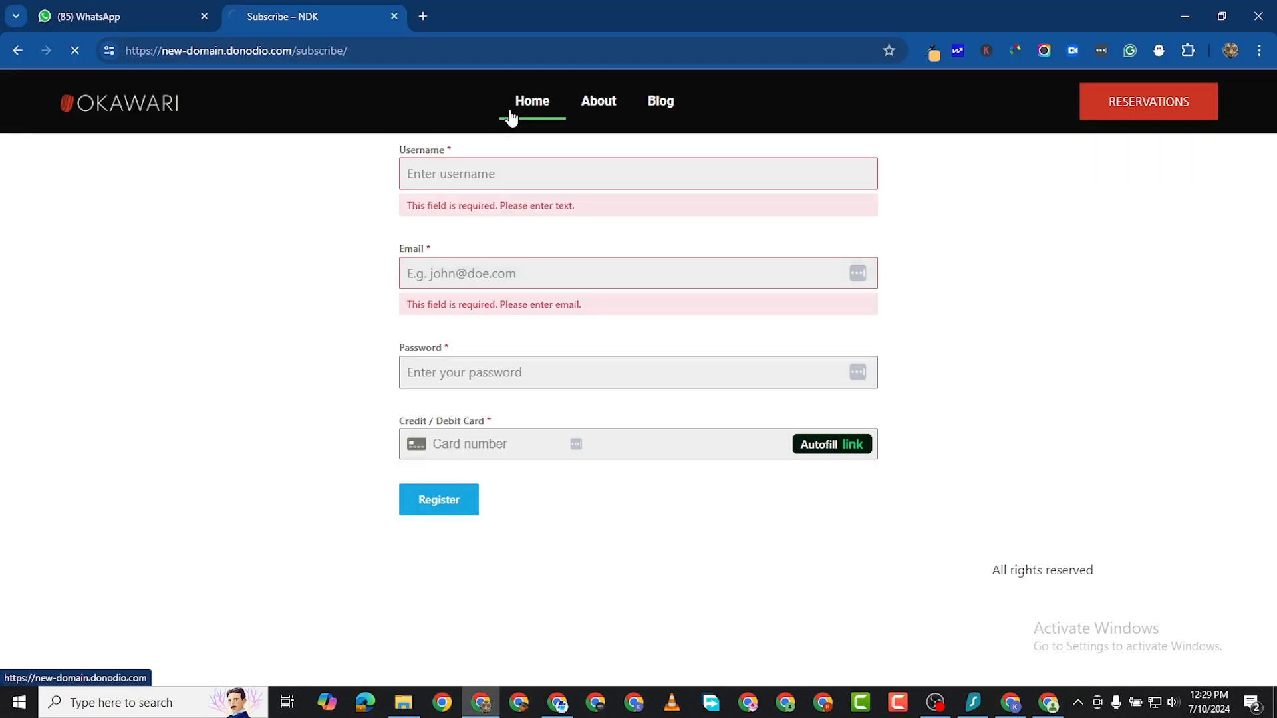
pyautogui.click(530, 102)
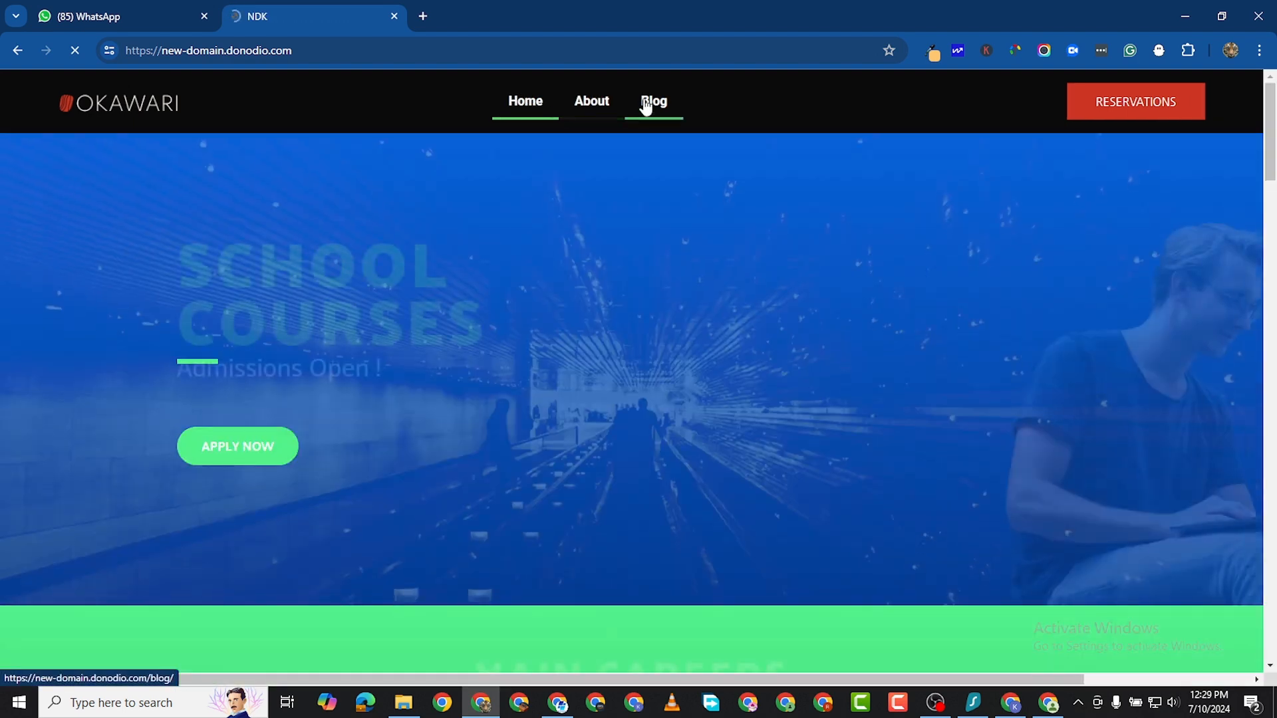
pyautogui.click(645, 104)
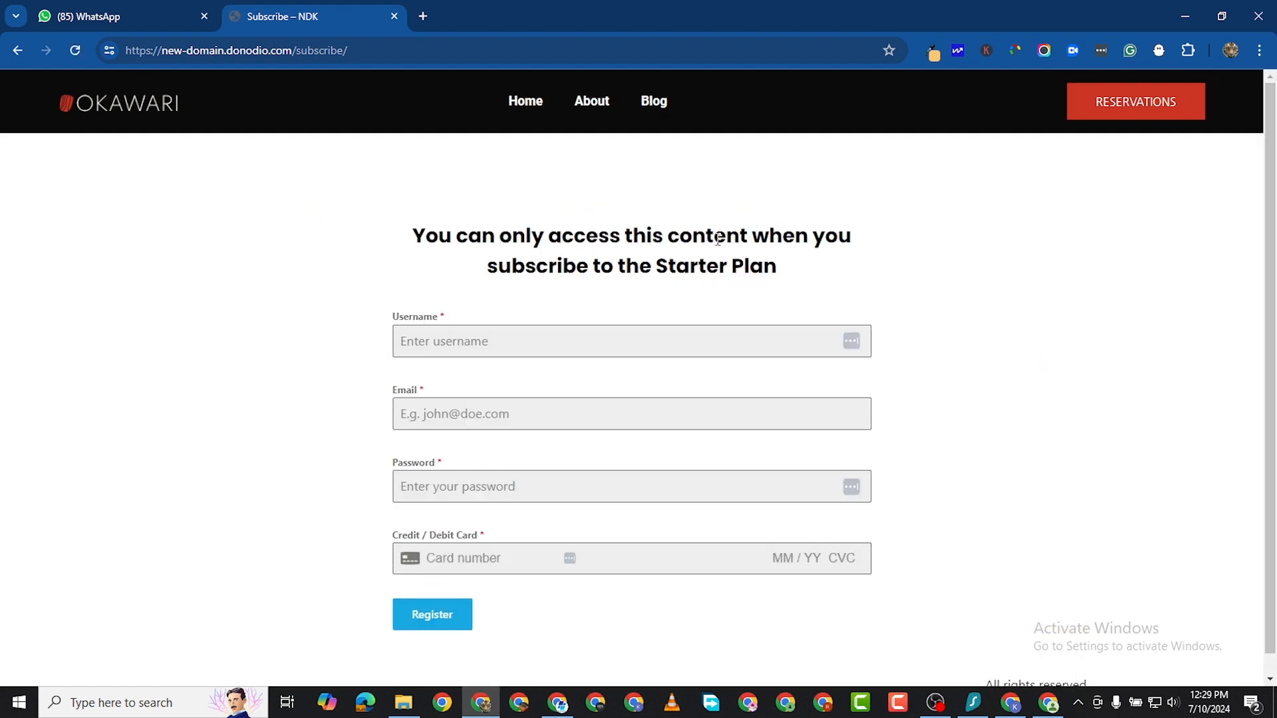
pyautogui.scroll(-1, 637, 374)
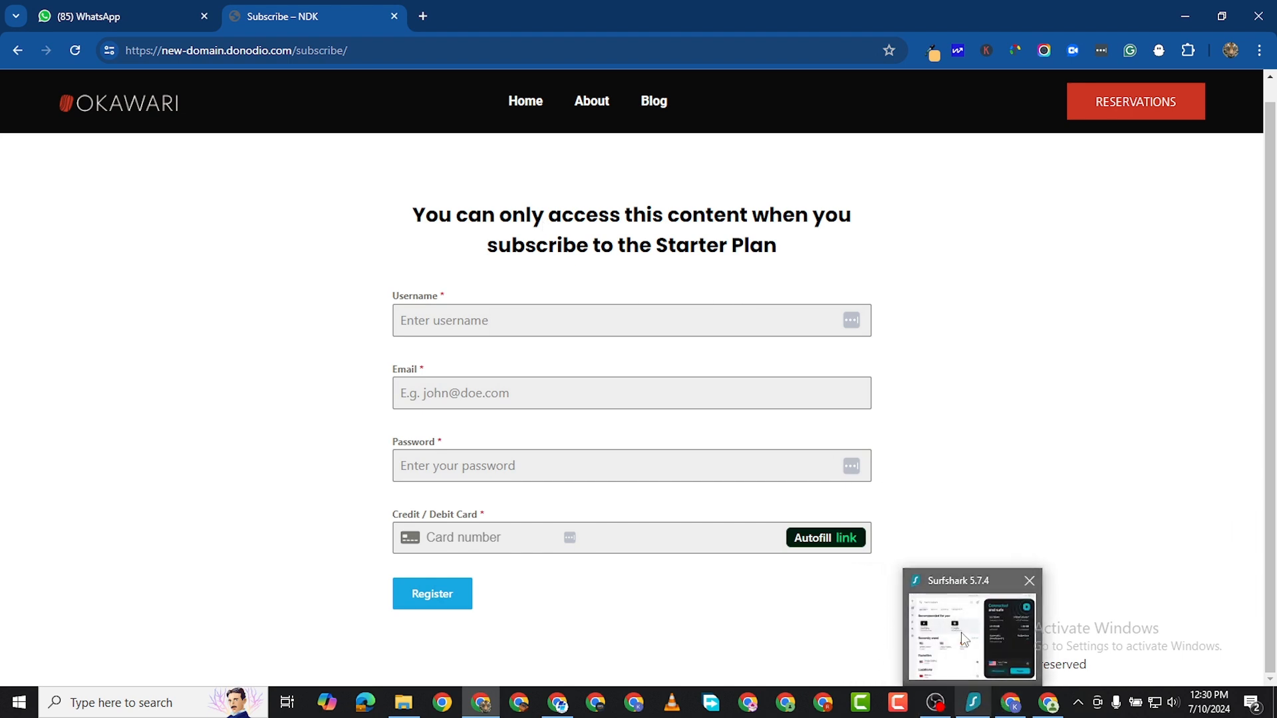
# Switch back to the admin Chrome window and bring up the Blog page's Elementor editor tab.
pyautogui.click(1052, 708)
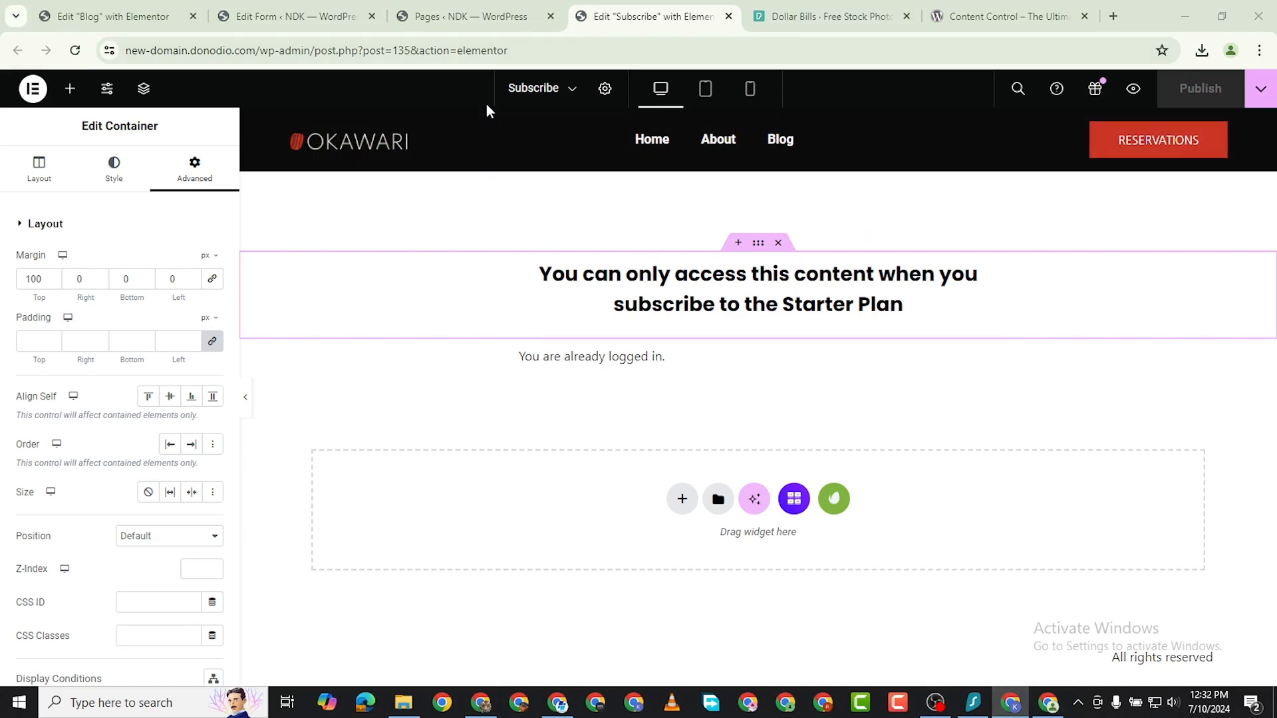
pyautogui.moveTo(292, 25)
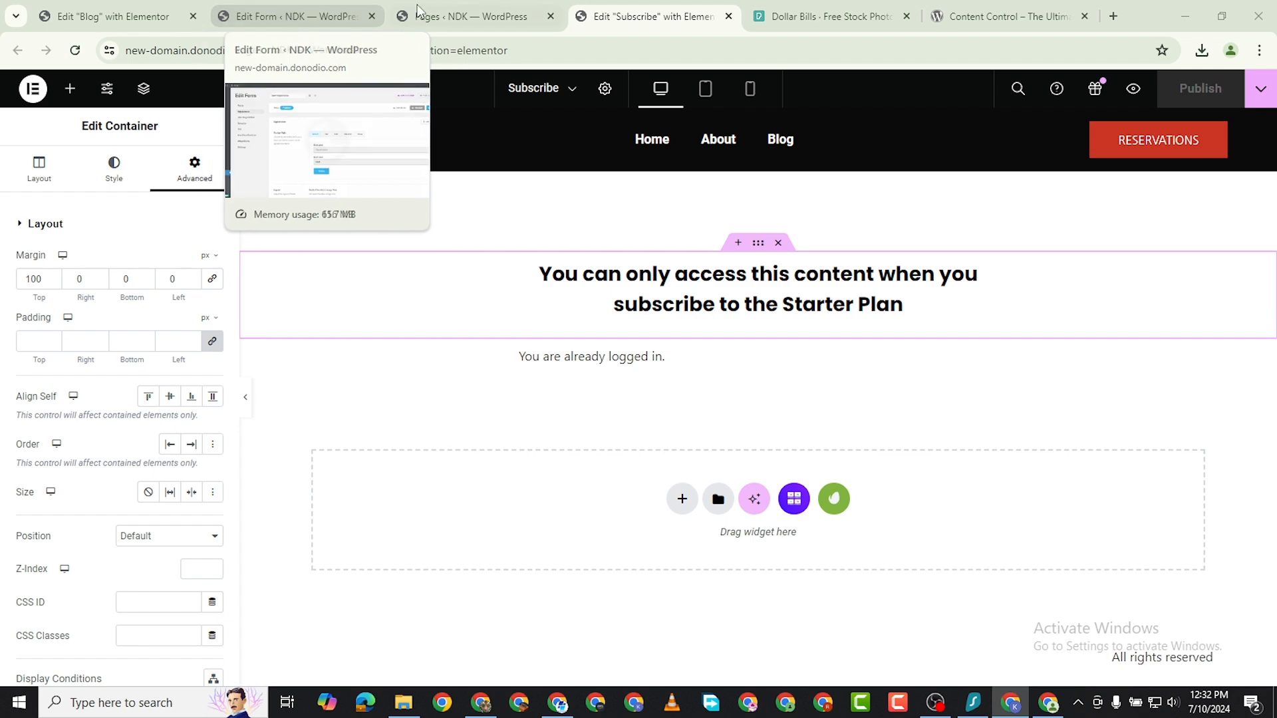
pyautogui.click(113, 15)
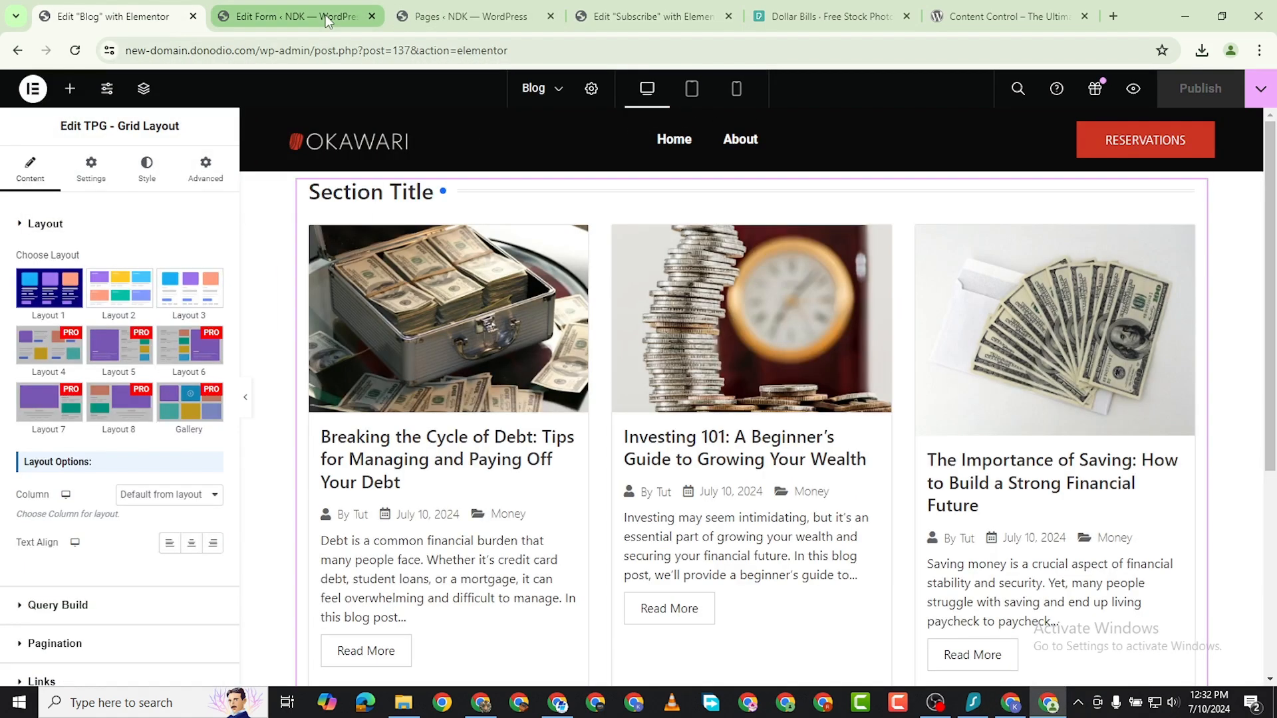
# From the form editor's browser tab, go to adding a new plugin and search the plugin directory for "uncanny".
pyautogui.click(325, 15)
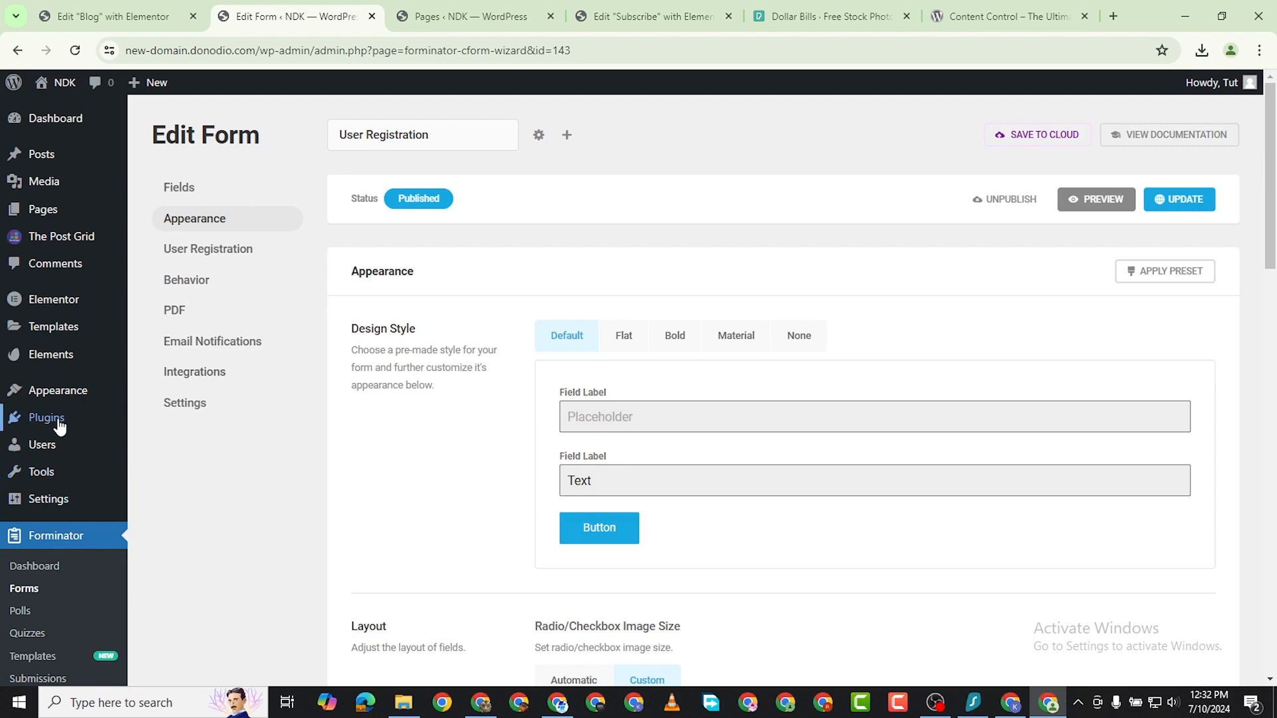
pyautogui.moveTo(63, 417)
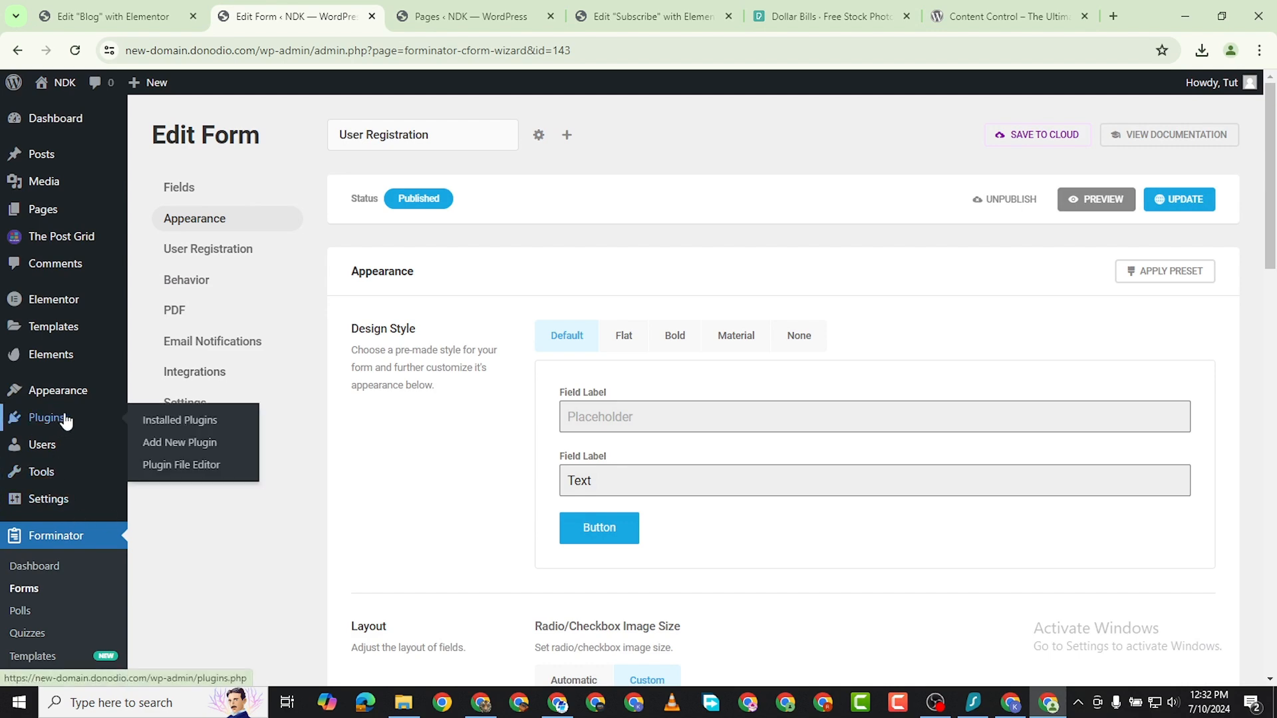
pyautogui.click(185, 443)
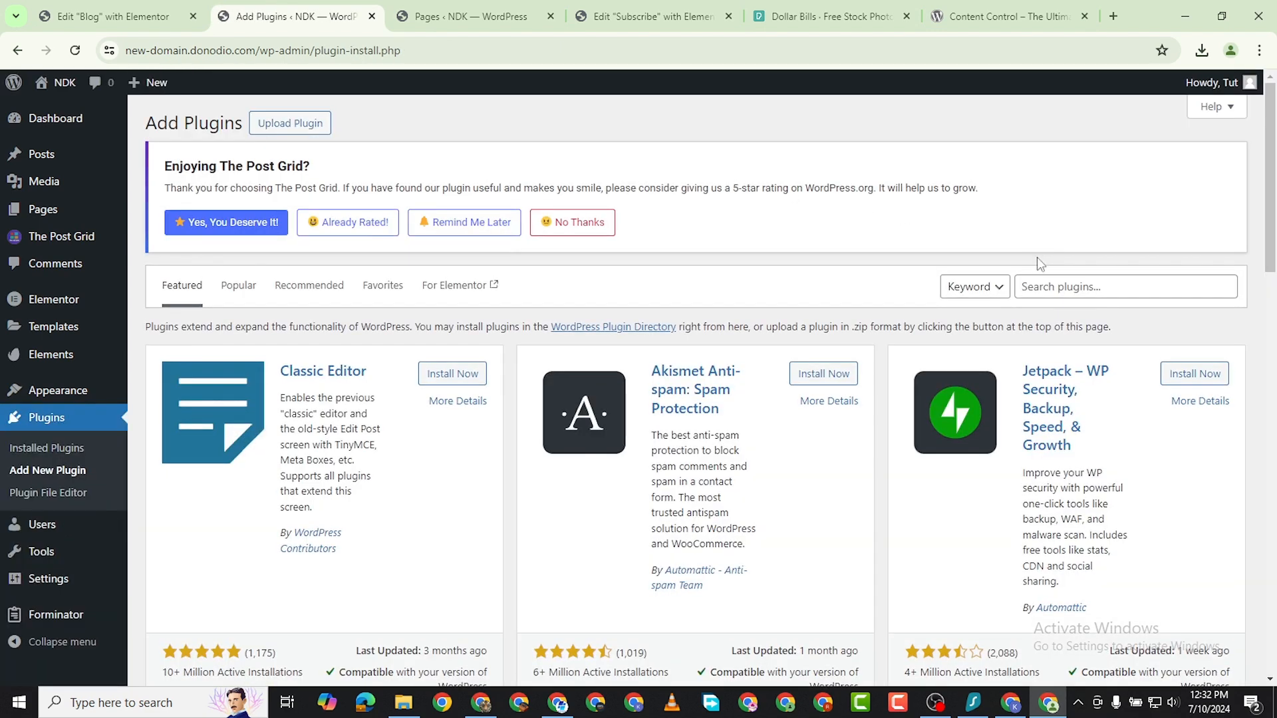
pyautogui.click(1044, 285)
pyautogui.write('uncany')
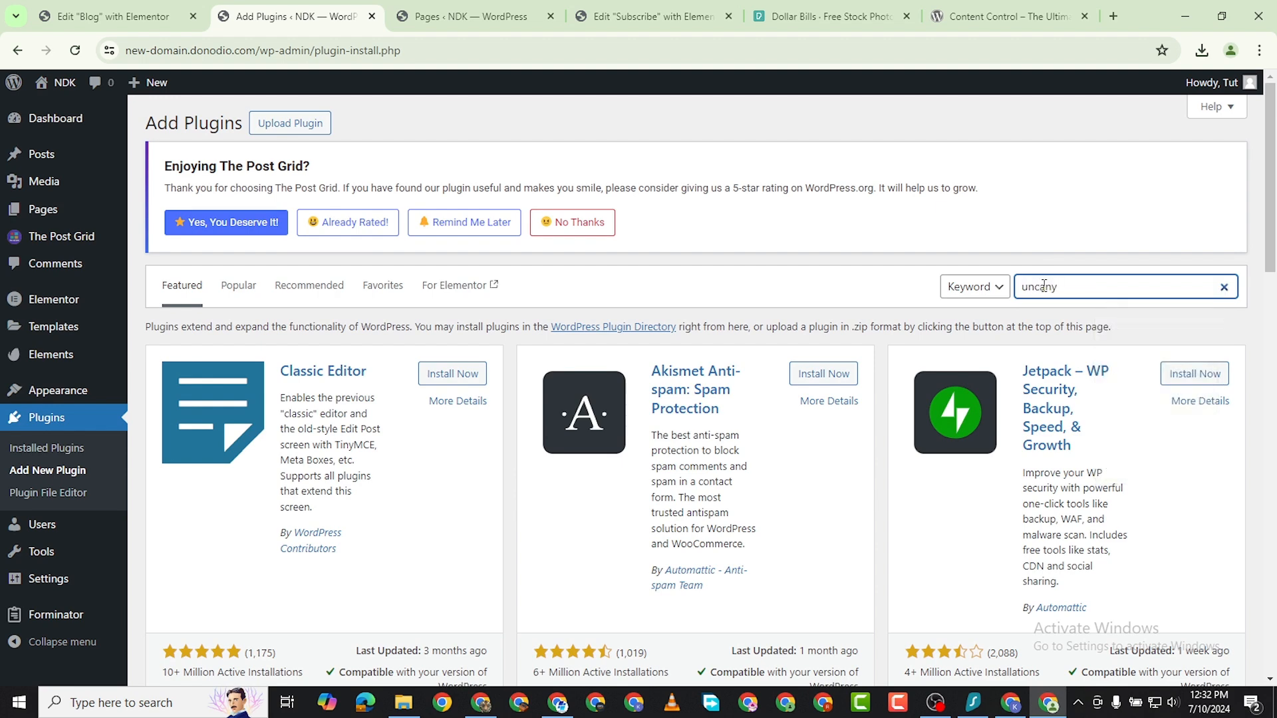
pyautogui.press('BackSpace')
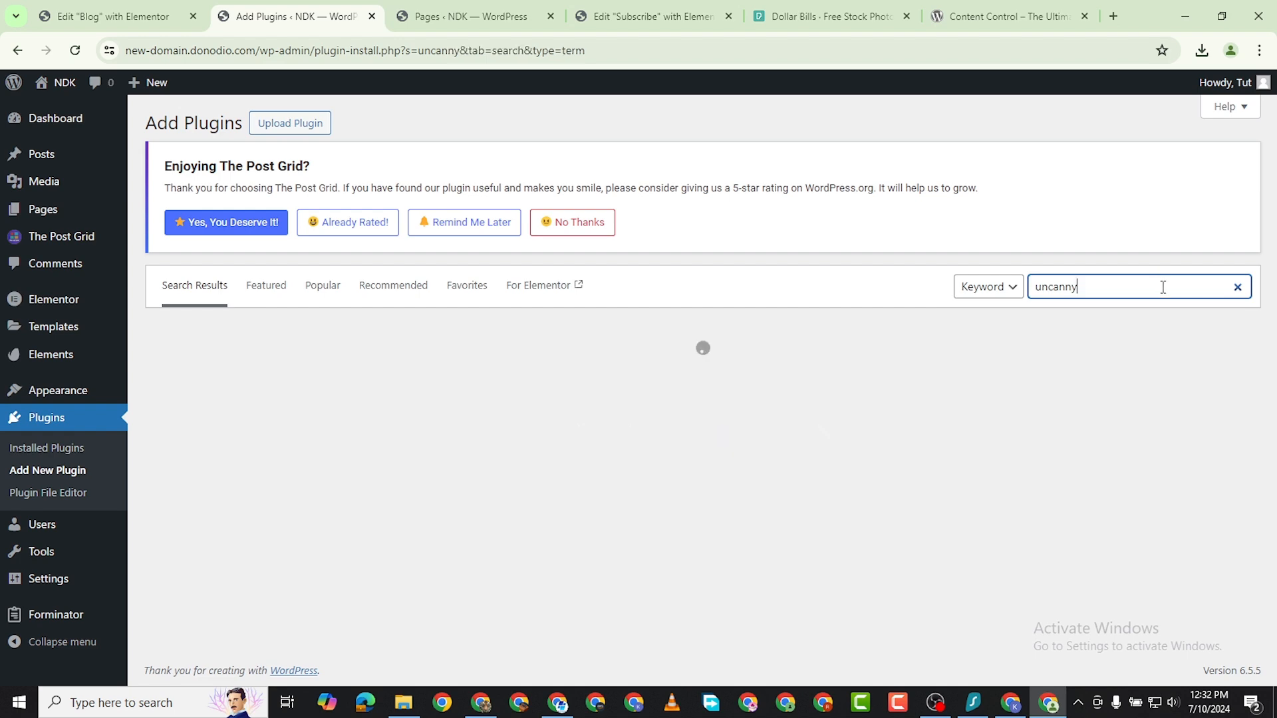
# Install and activate the Uncanny Automator plugin.
pyautogui.scroll(-1, 391, 409)
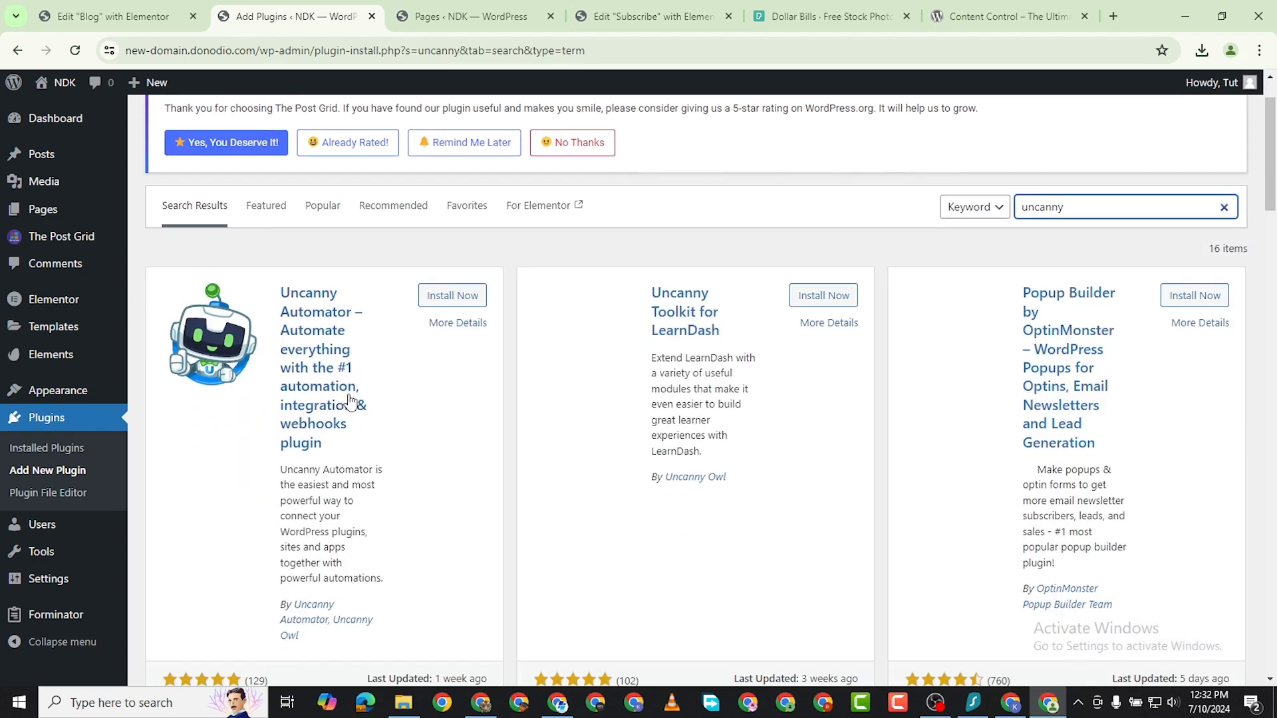
pyautogui.scroll(-2, 447, 441)
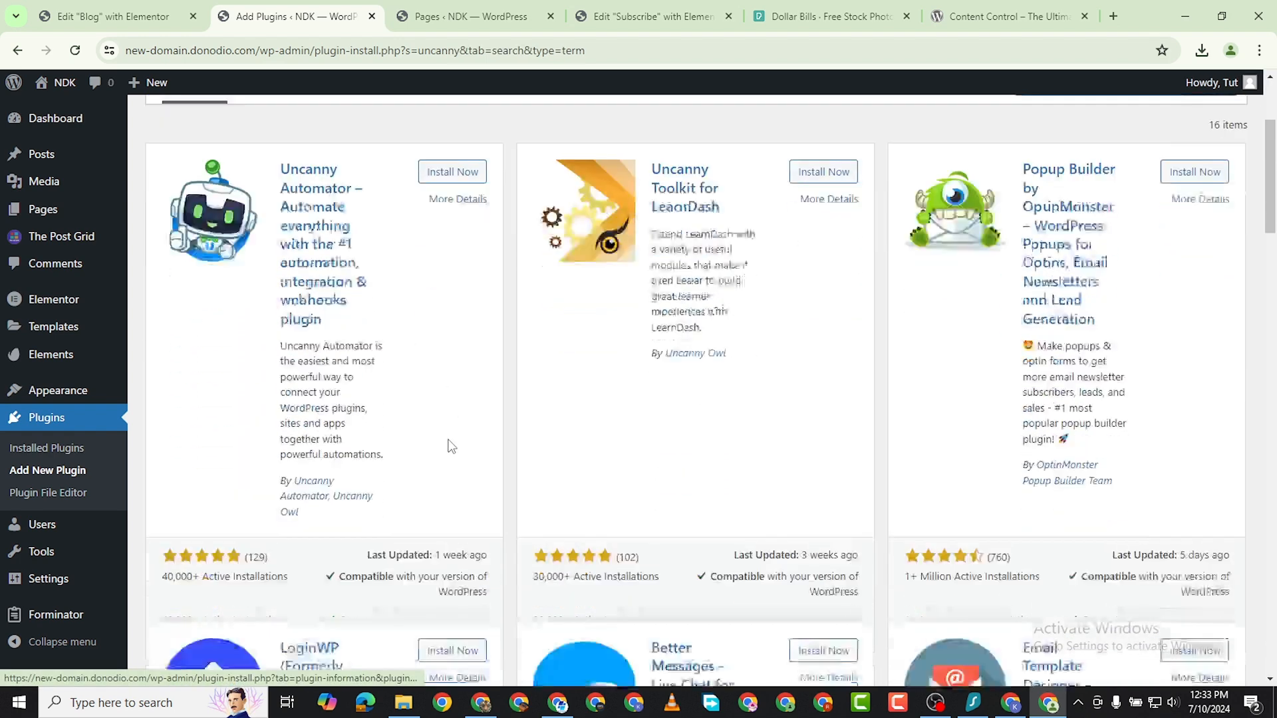
pyautogui.scroll(1, 445, 431)
pyautogui.click(447, 217)
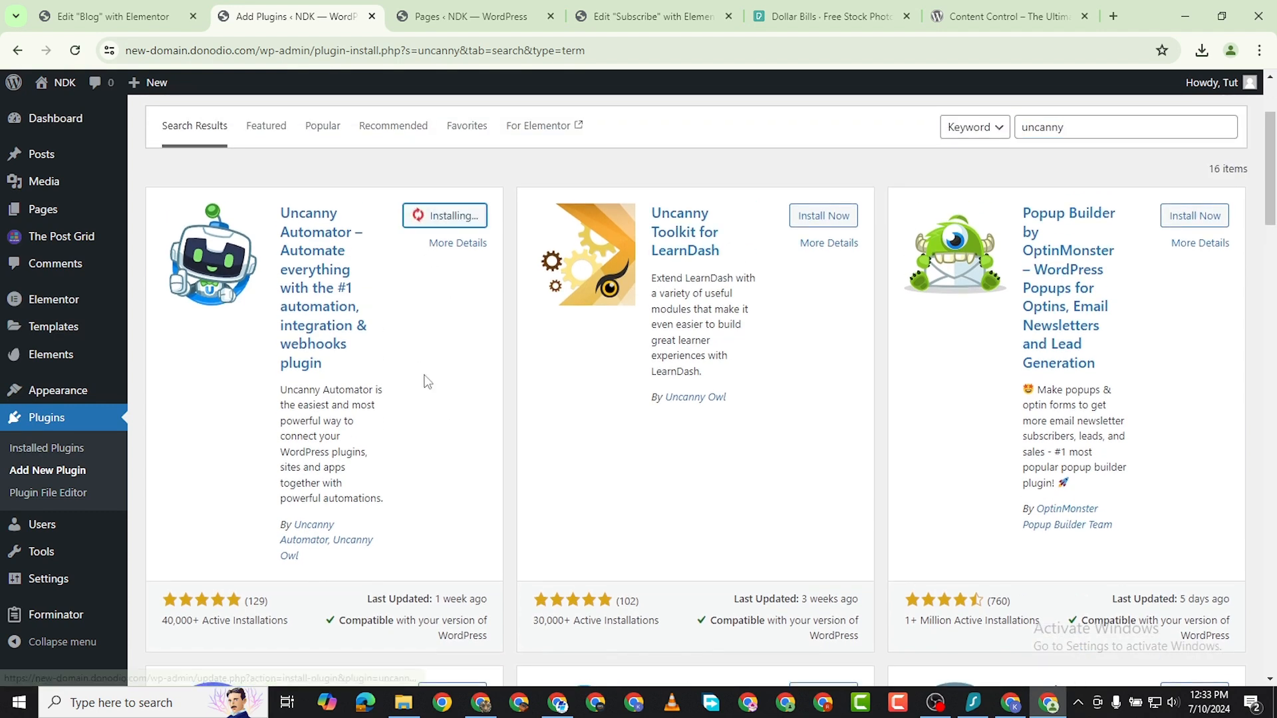
pyautogui.scroll(-4, 417, 393)
pyautogui.scroll(3, 397, 436)
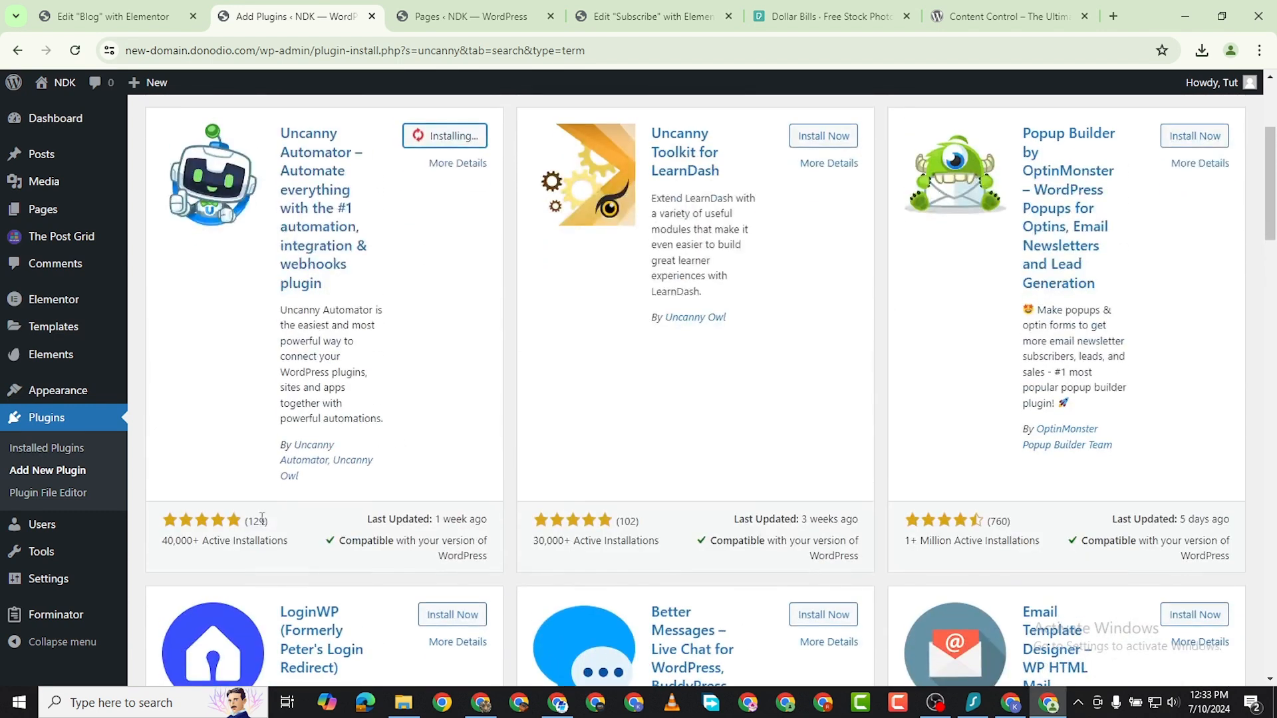
pyautogui.scroll(-6, 192, 537)
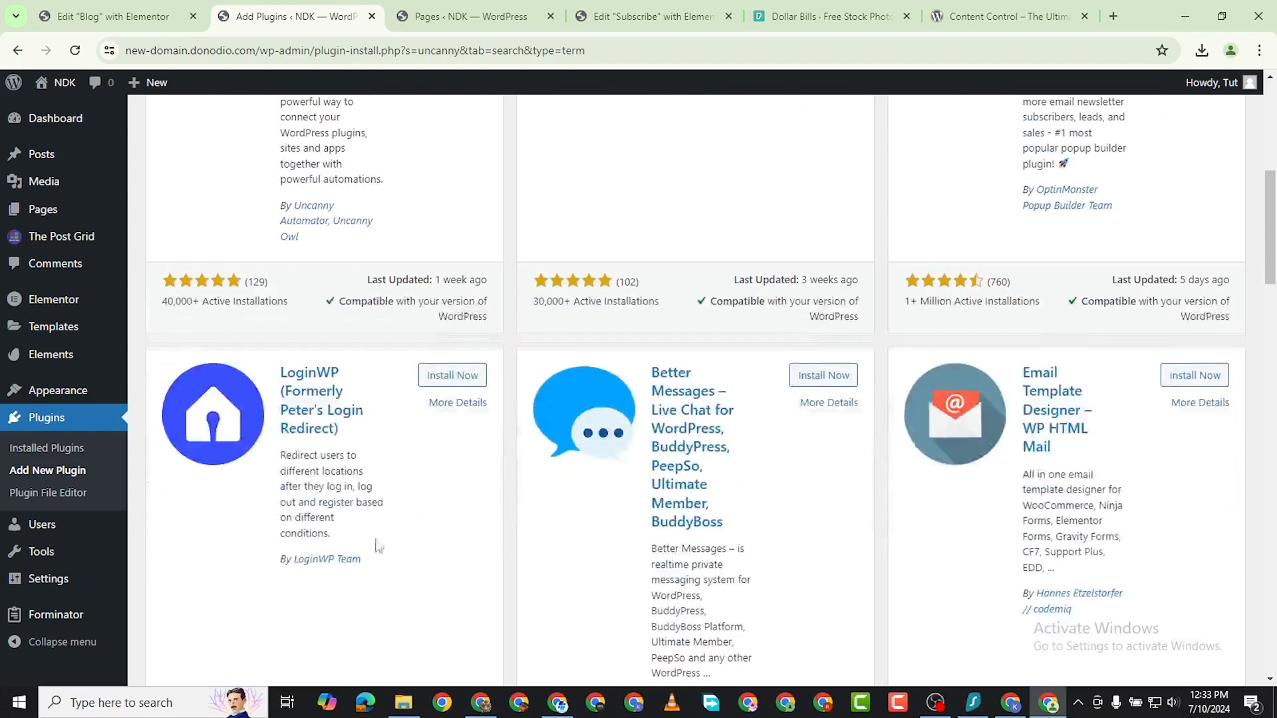
pyautogui.scroll(-4, 355, 518)
pyautogui.scroll(10, 363, 509)
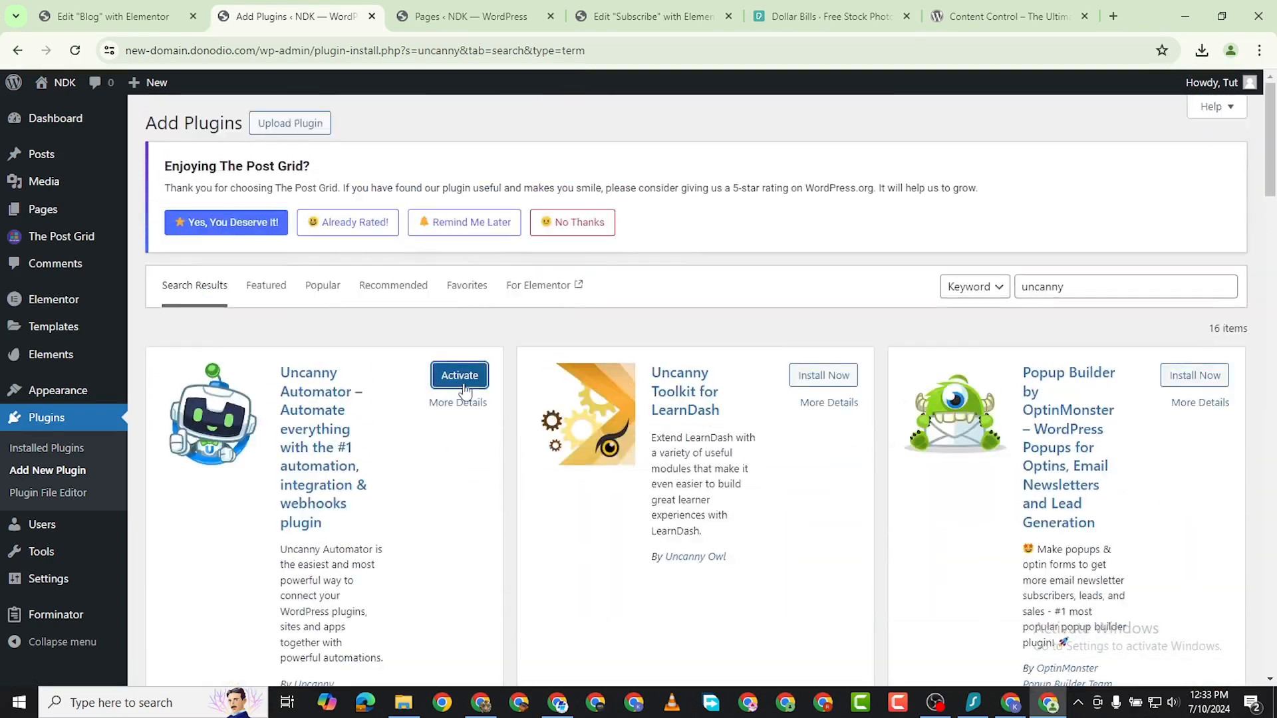
pyautogui.click(463, 389)
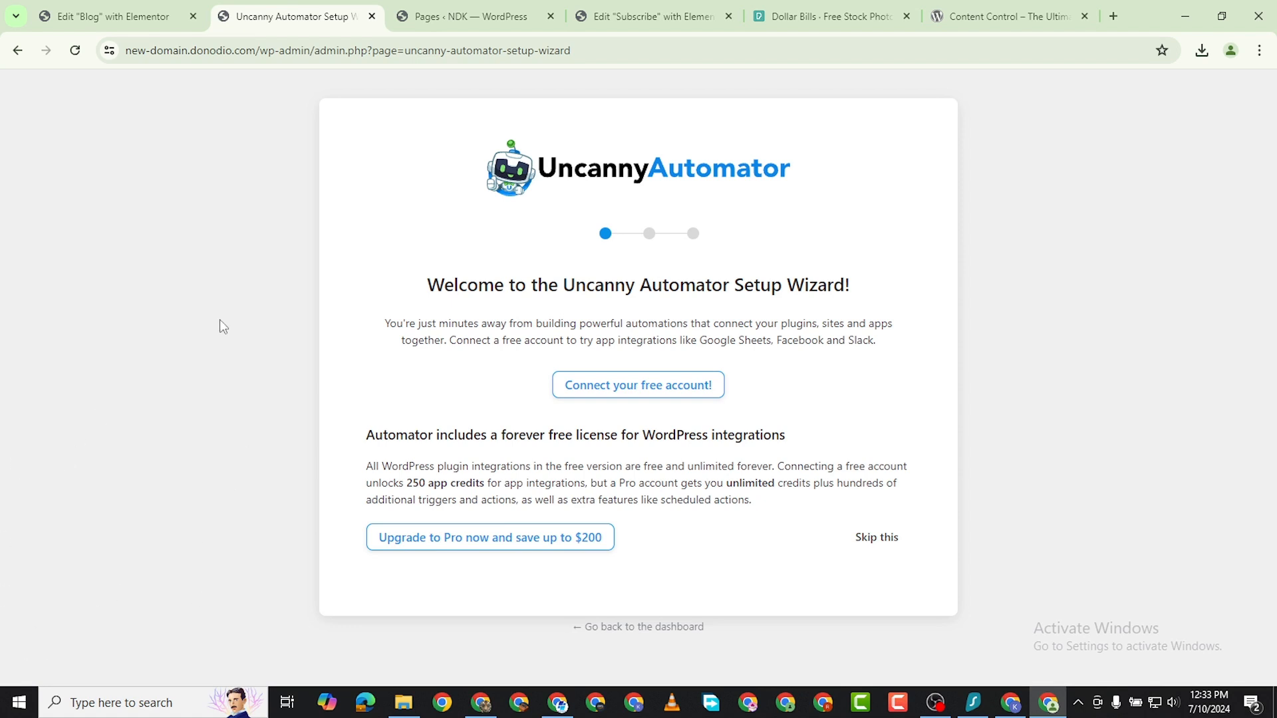
# Complete the Uncanny Automator setup wizard without connecting an account or sharing usage data, and start creating the first recipe.
pyautogui.click(877, 537)
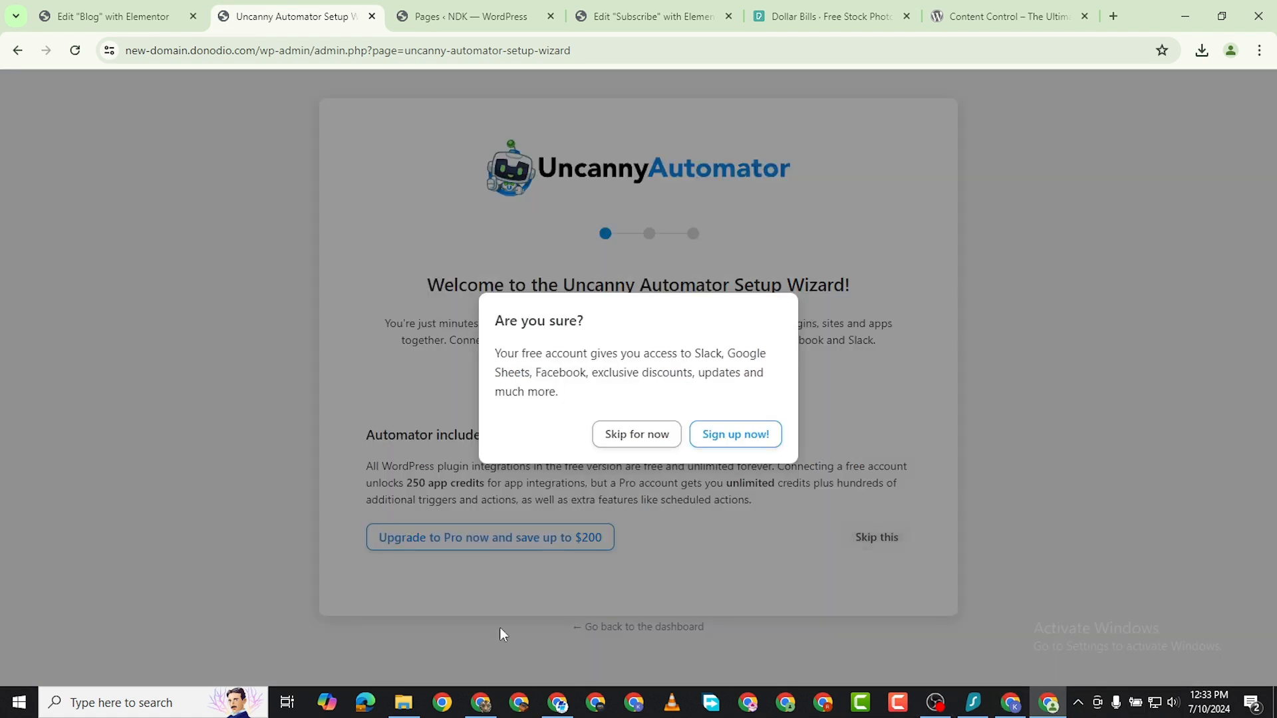
pyautogui.click(635, 434)
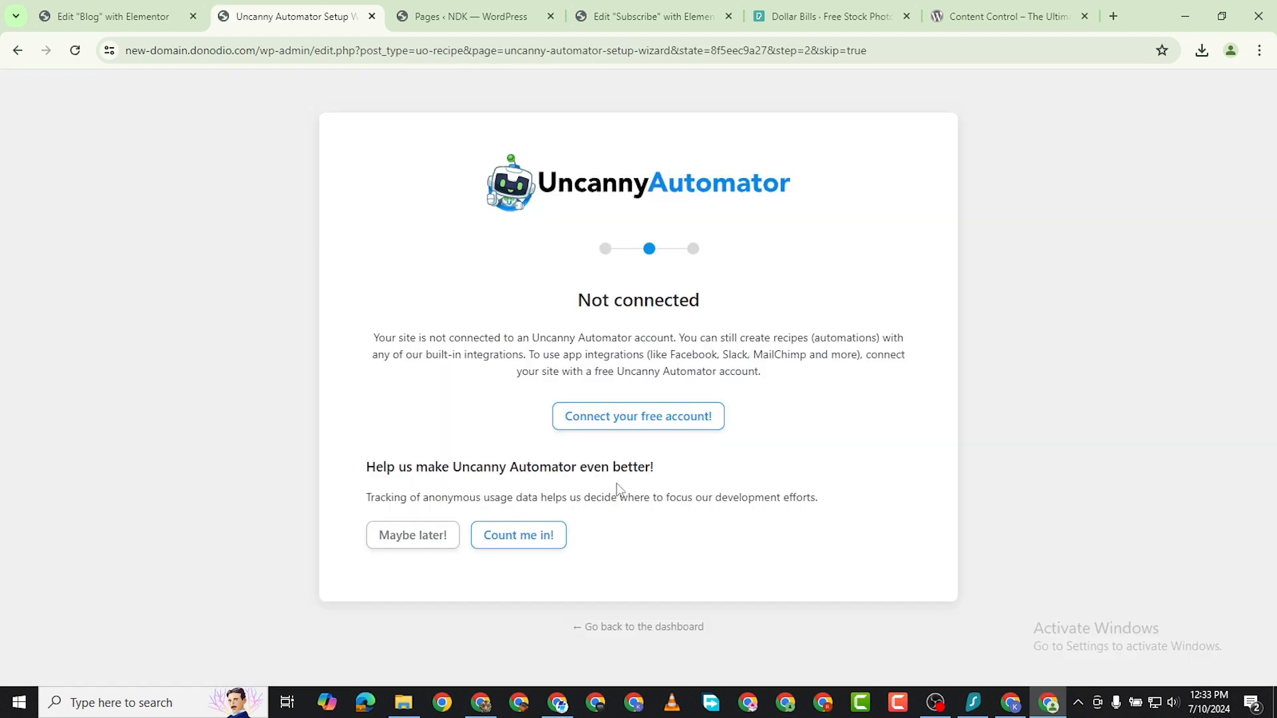
pyautogui.click(427, 541)
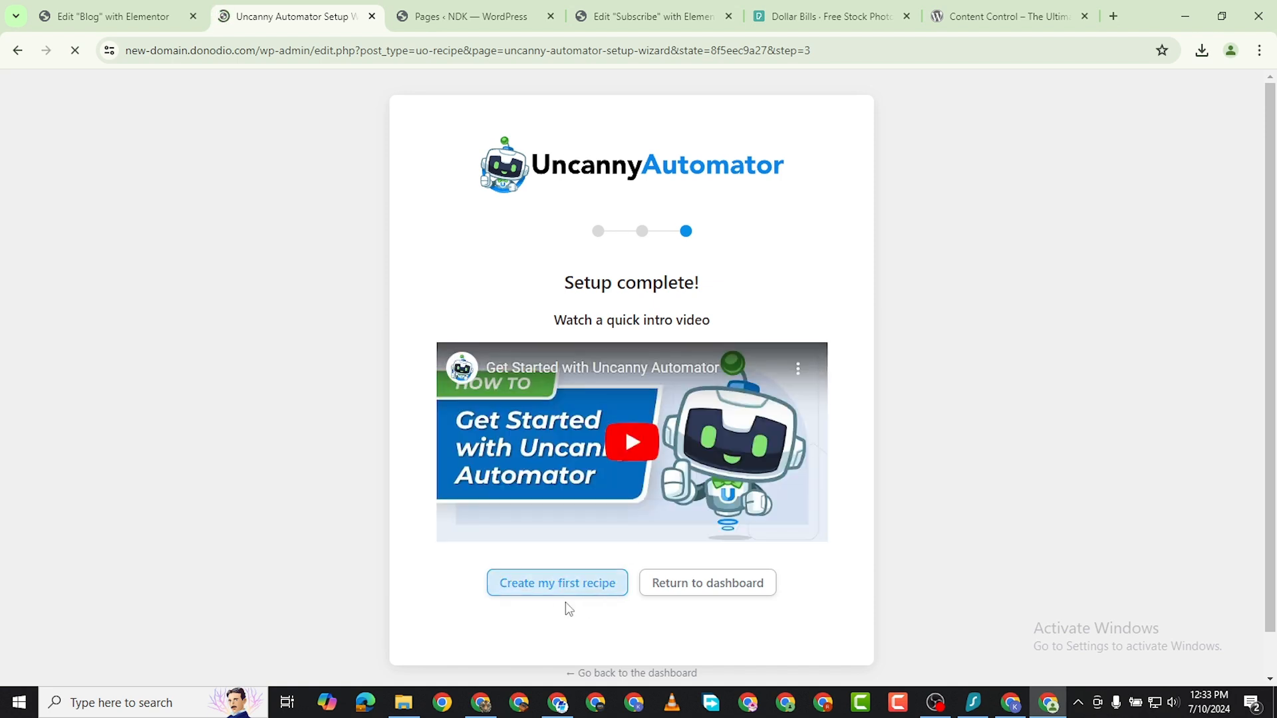
pyautogui.click(579, 589)
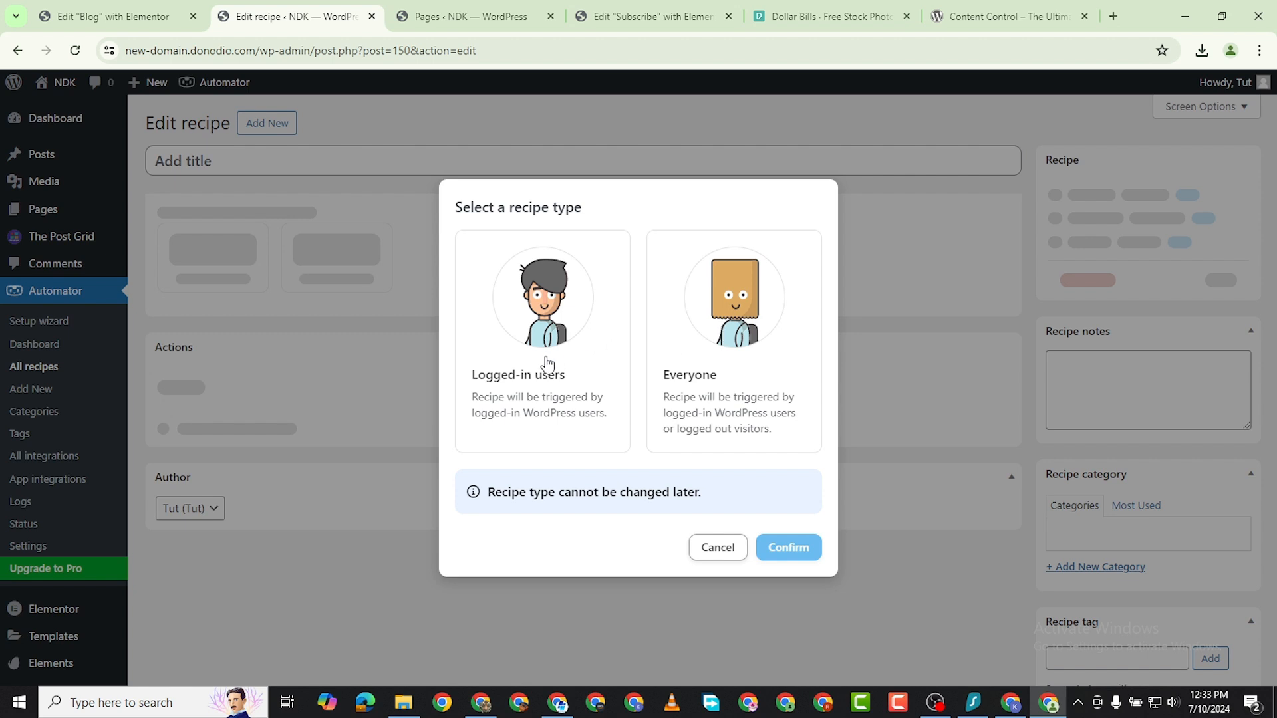
# Choose Logged-in users as the recipe type and confirm it.
pyautogui.click(743, 326)
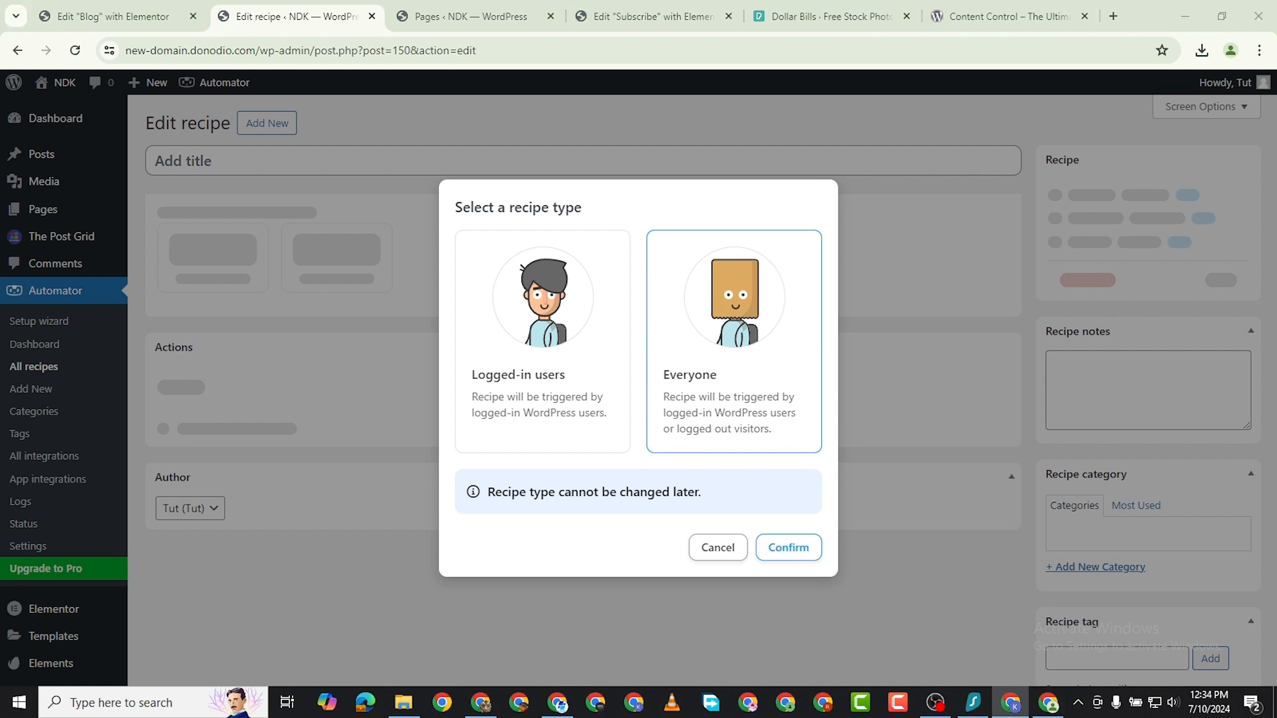
pyautogui.click(569, 376)
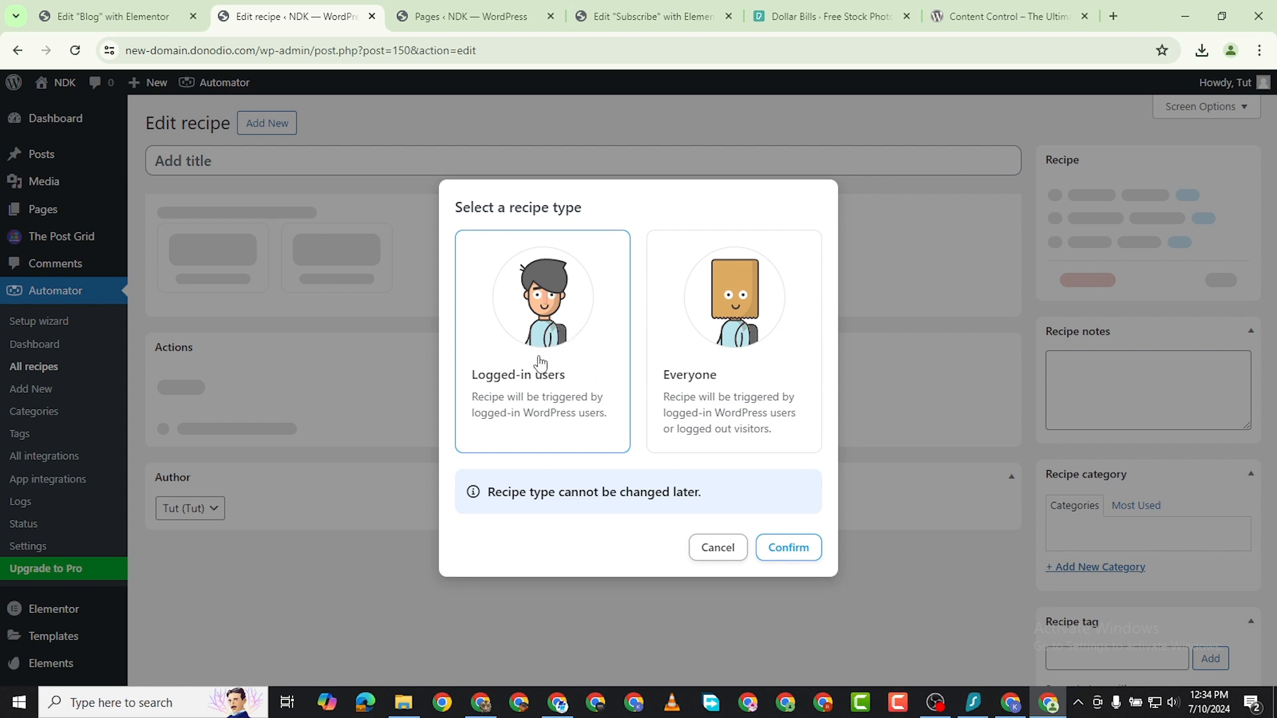
pyautogui.click(787, 550)
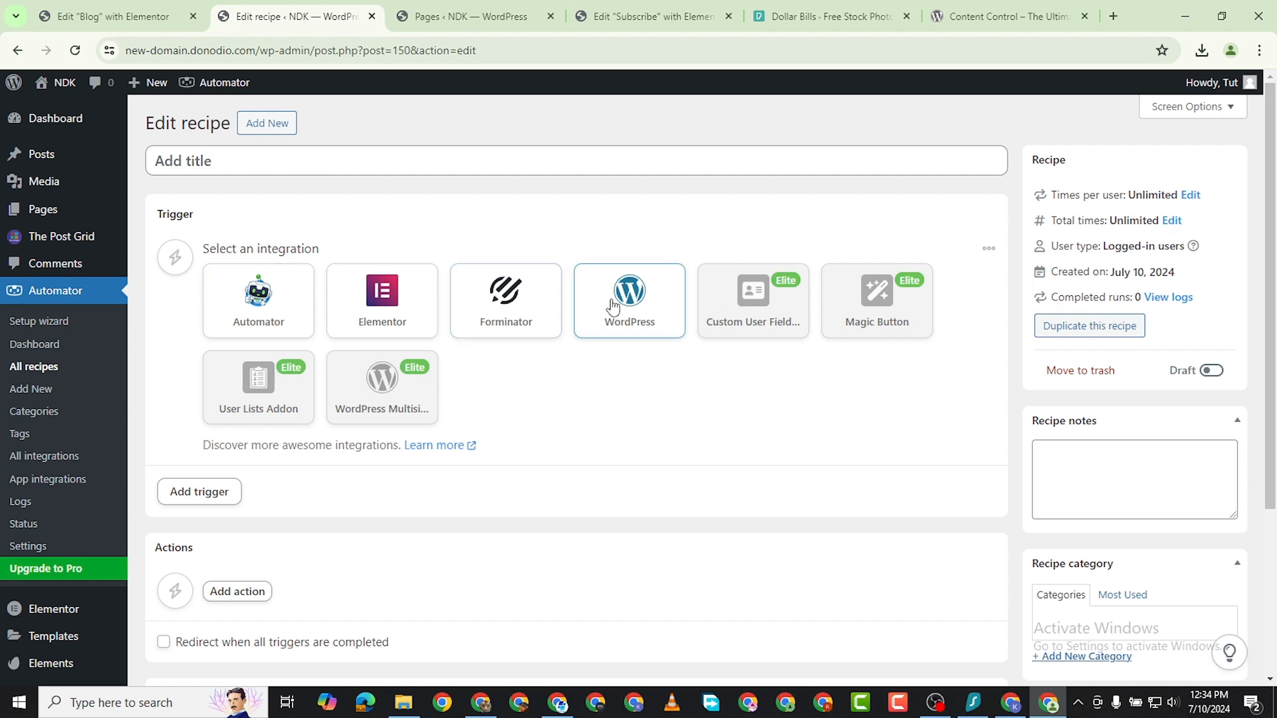
# Add the Forminator trigger "A user submits a form" to the recipe.
pyautogui.click(528, 331)
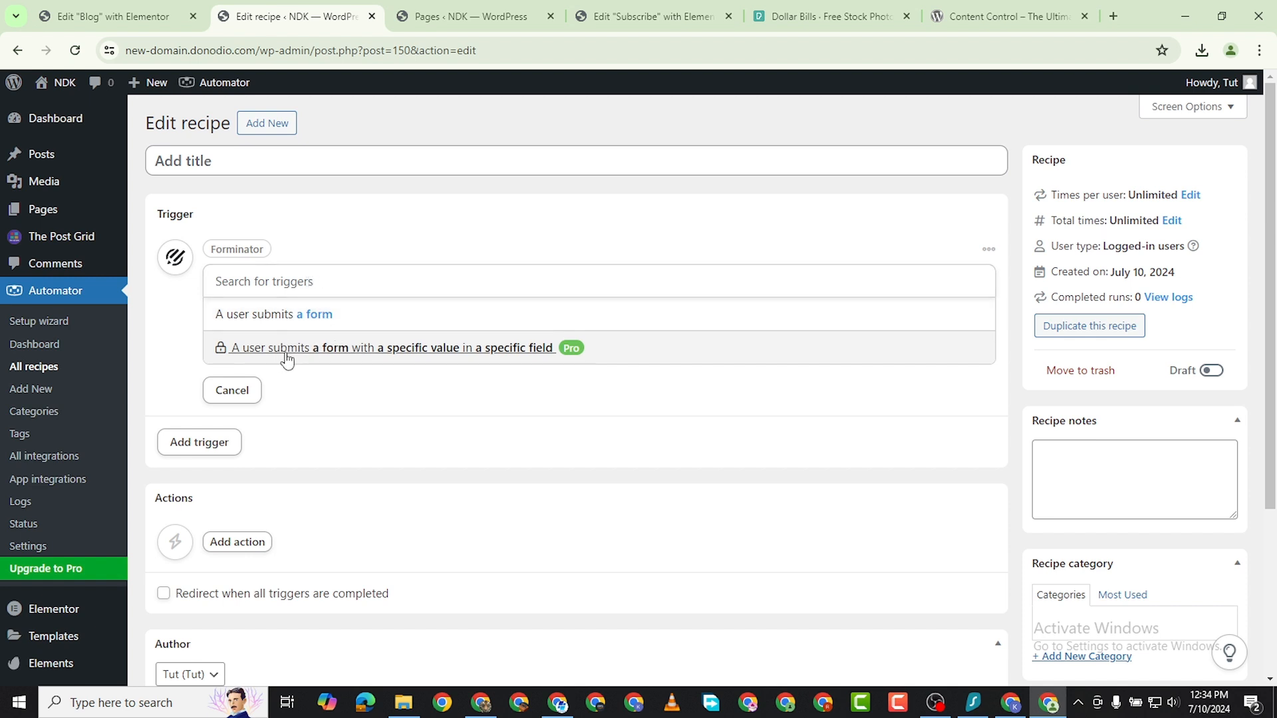
pyautogui.click(340, 320)
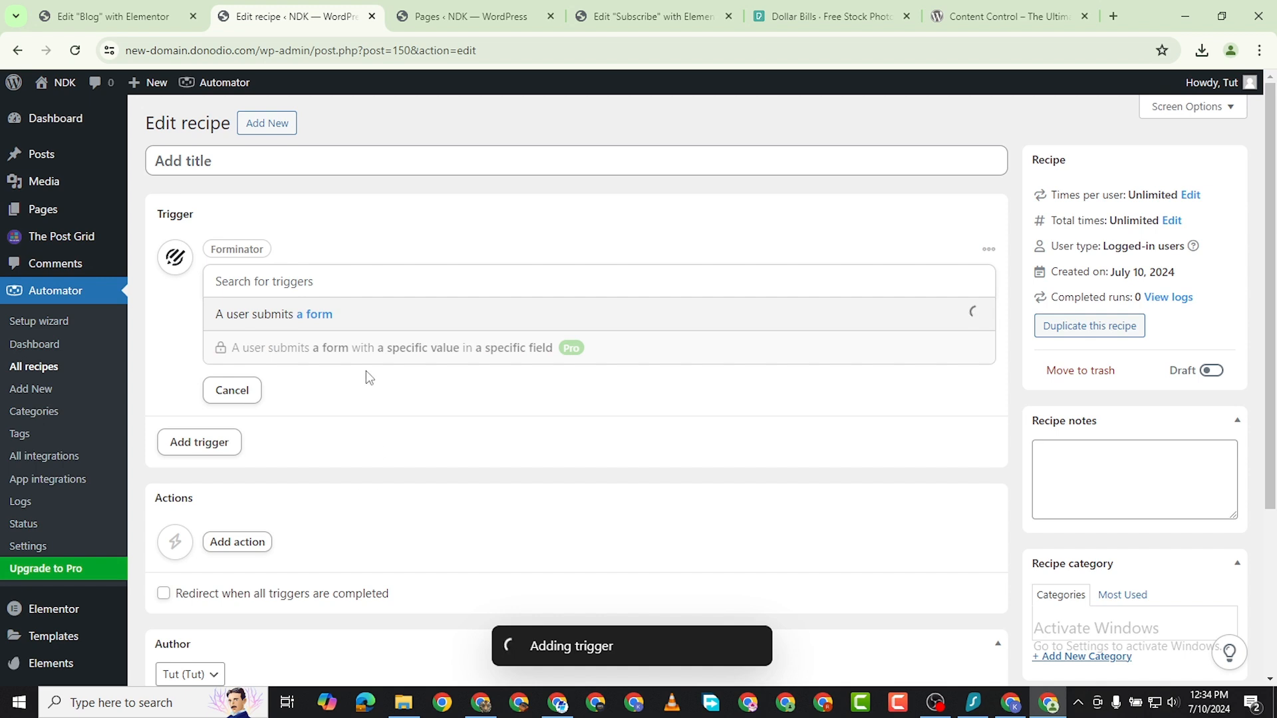
pyautogui.scroll(-1, 298, 463)
pyautogui.scroll(1, 301, 348)
pyautogui.scroll(-1, 306, 433)
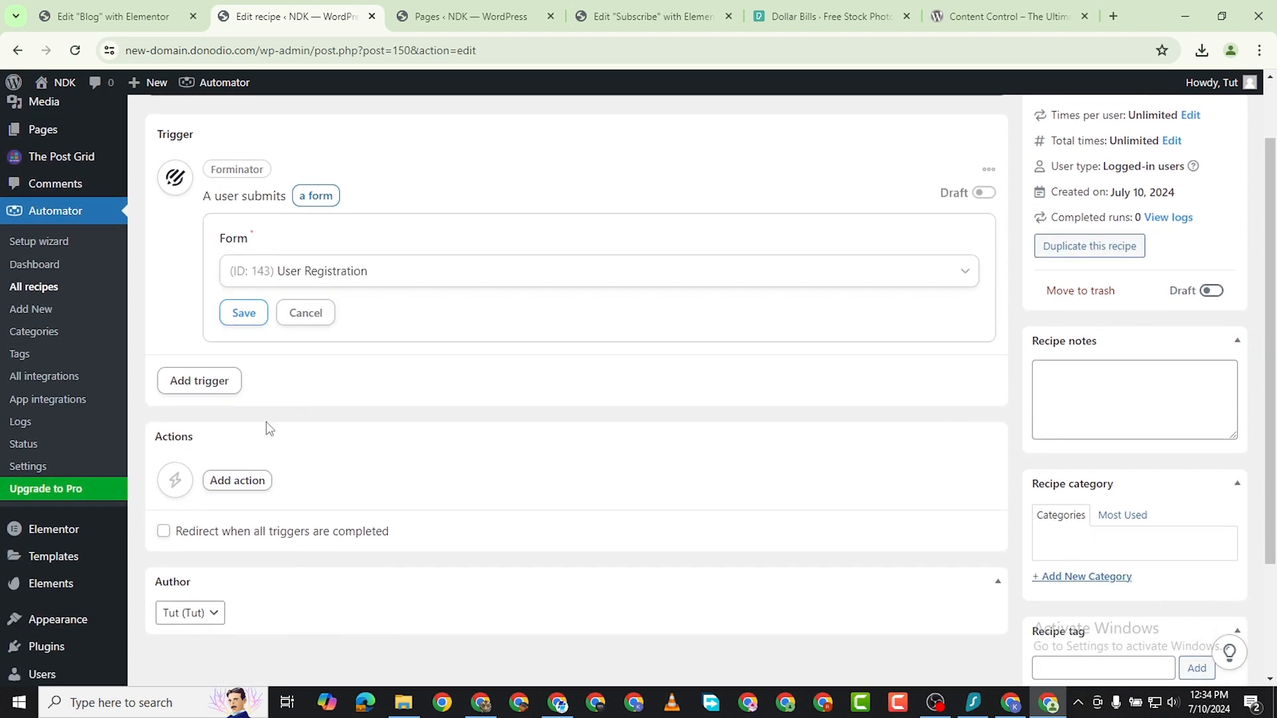
pyautogui.scroll(-2, 299, 376)
pyautogui.scroll(1, 265, 399)
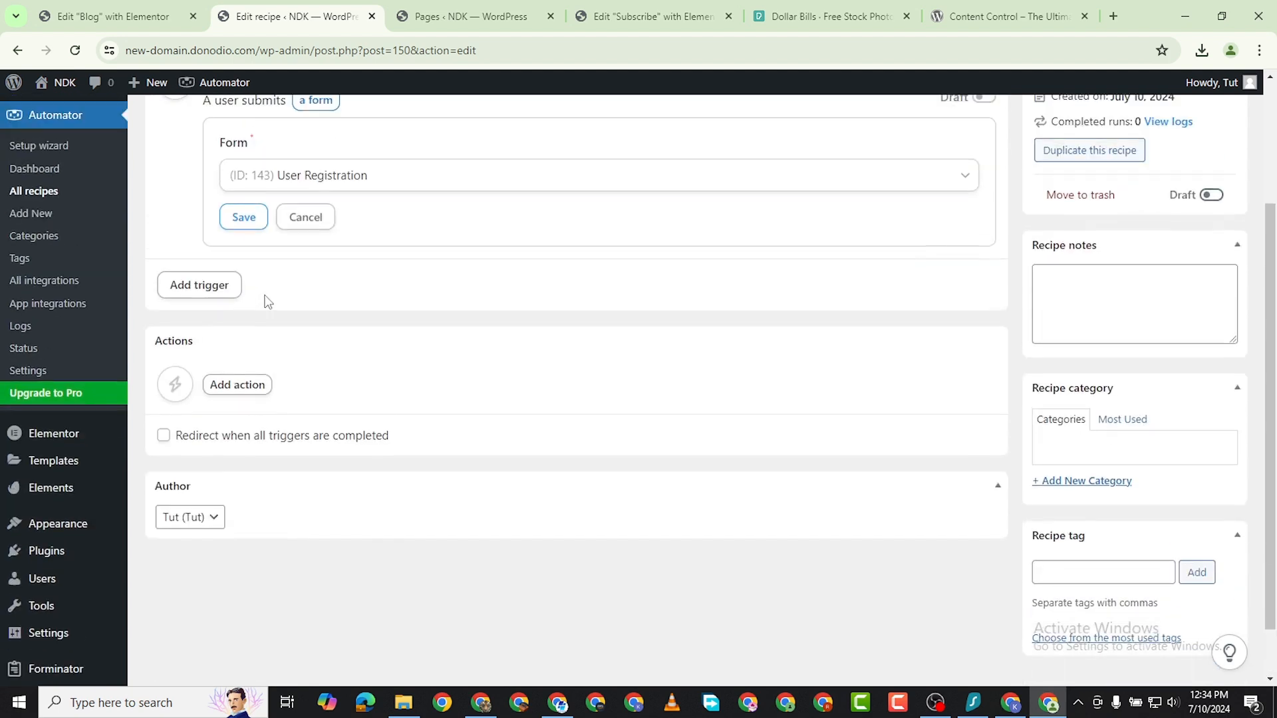
# Add the WordPress action "Change the user's role to a new role" to the recipe.
pyautogui.click(264, 405)
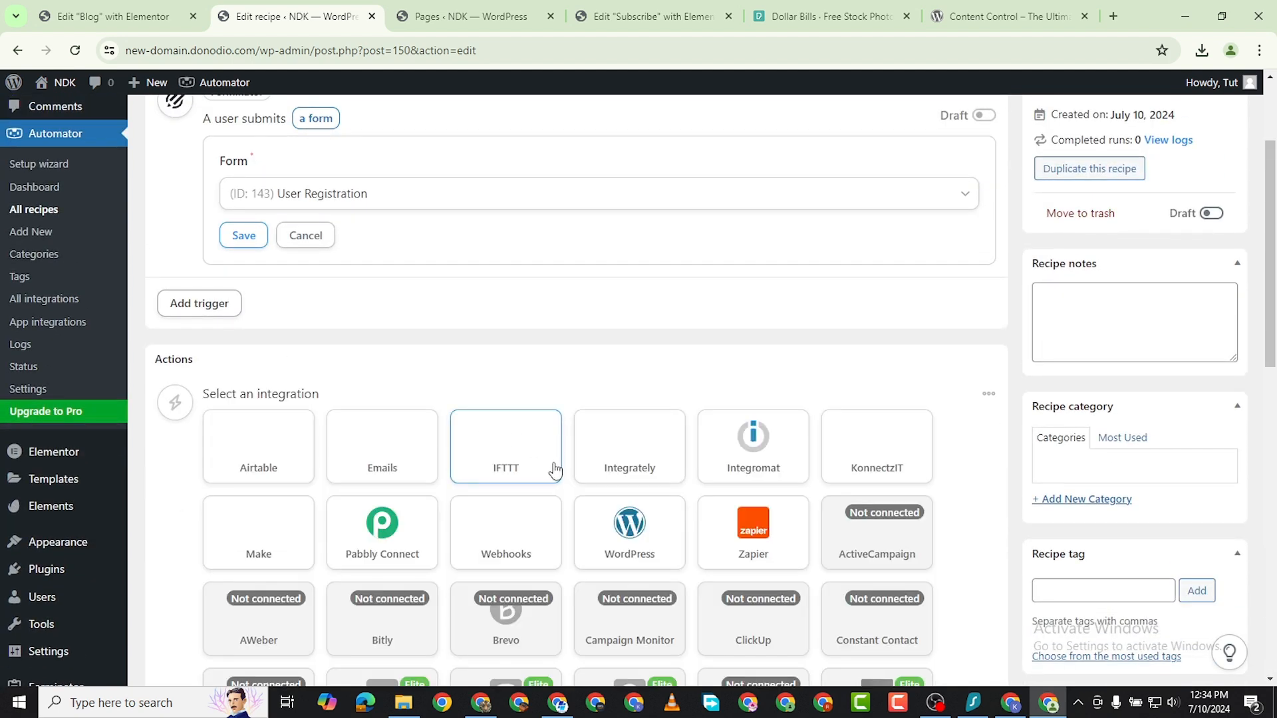
pyautogui.click(640, 549)
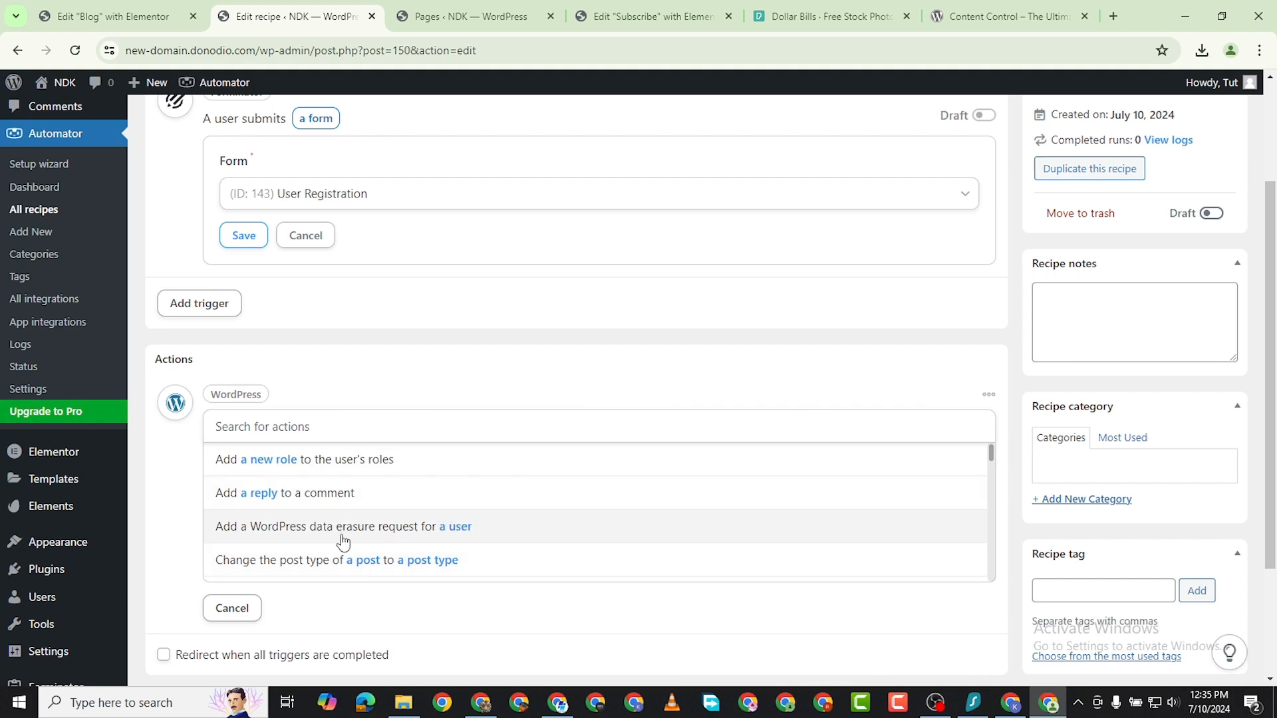
pyautogui.scroll(-1, 346, 539)
pyautogui.scroll(-2, 359, 540)
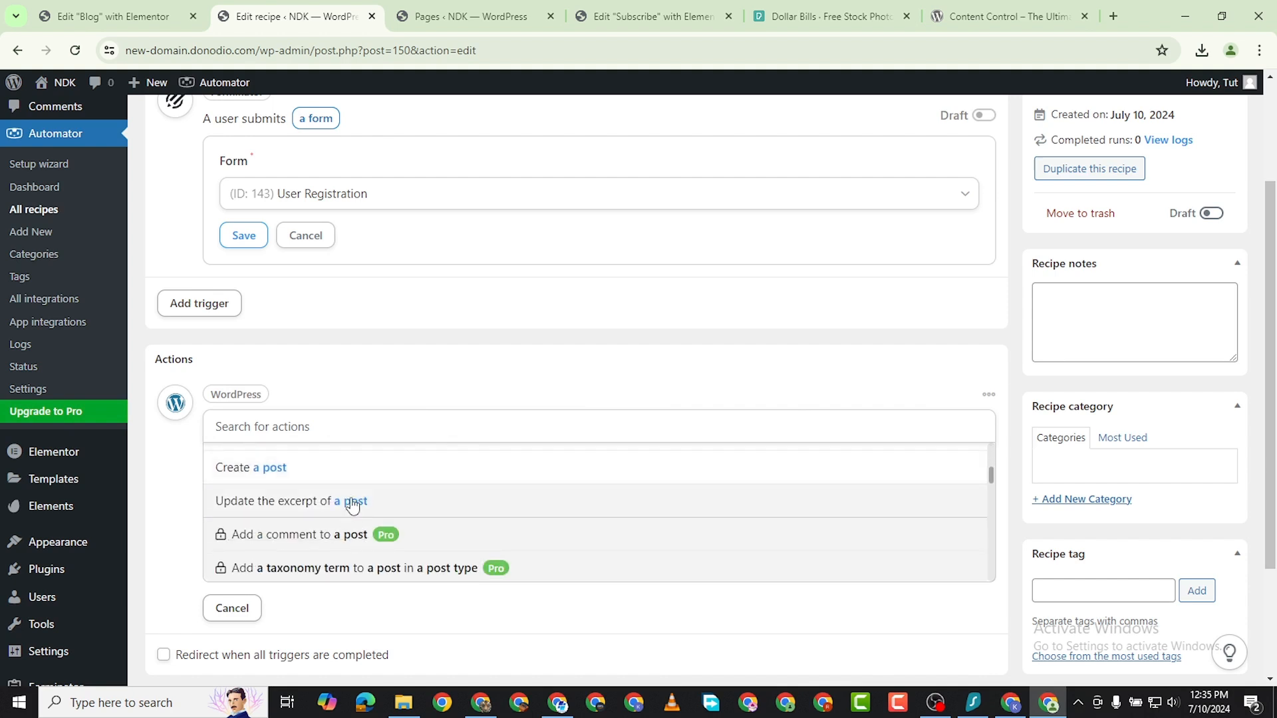
pyautogui.scroll(2, 353, 504)
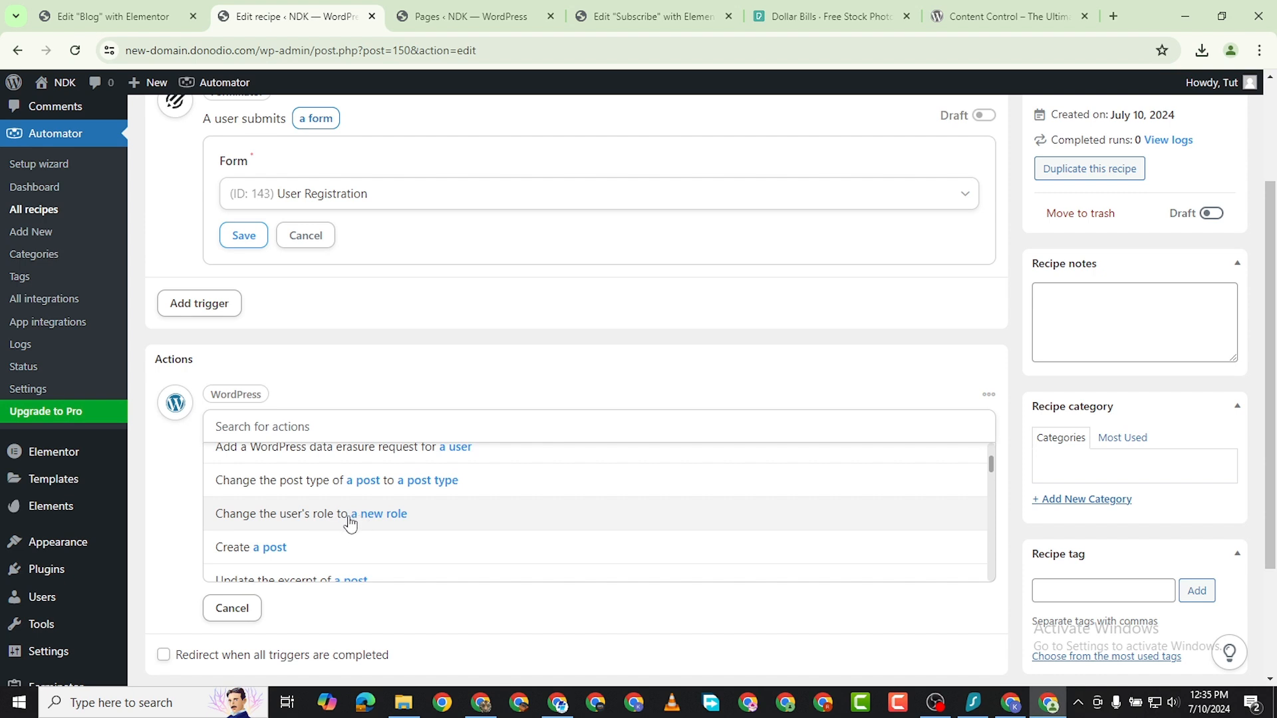
pyautogui.click(349, 516)
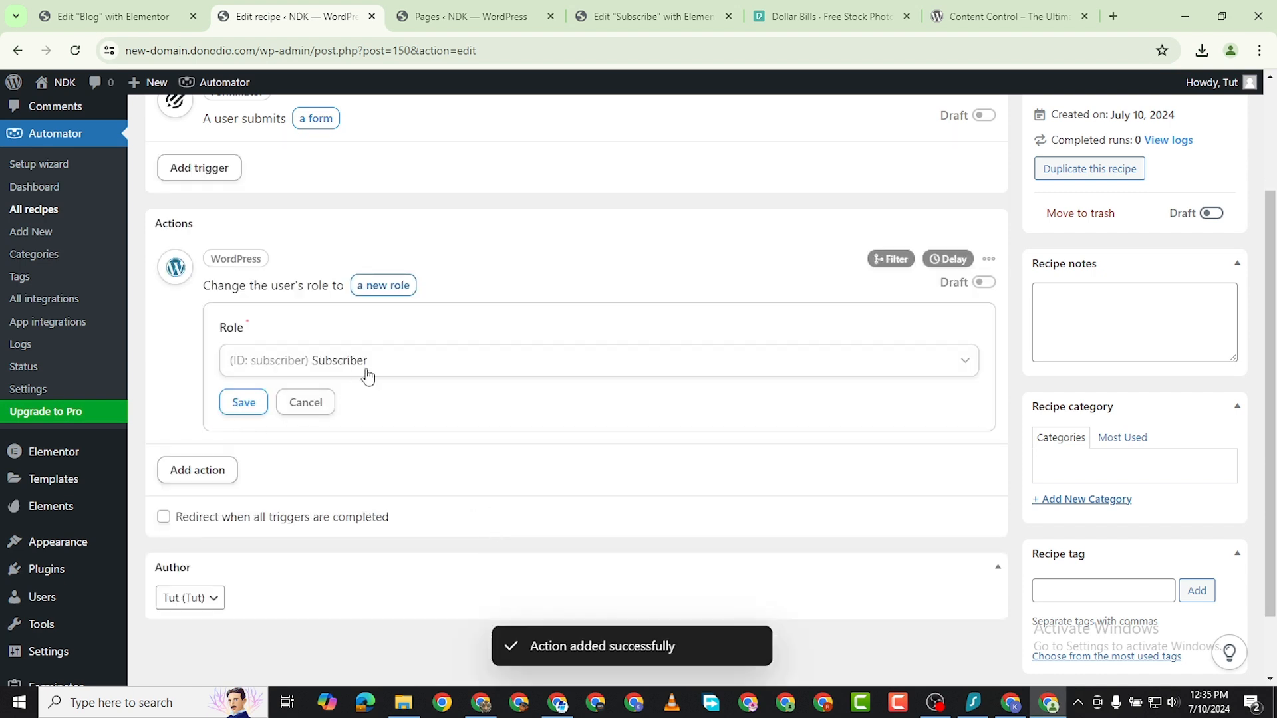
# Set the action's new role to Starter Plan and save the action.
pyautogui.click(419, 363)
pyautogui.scroll(-2, 342, 532)
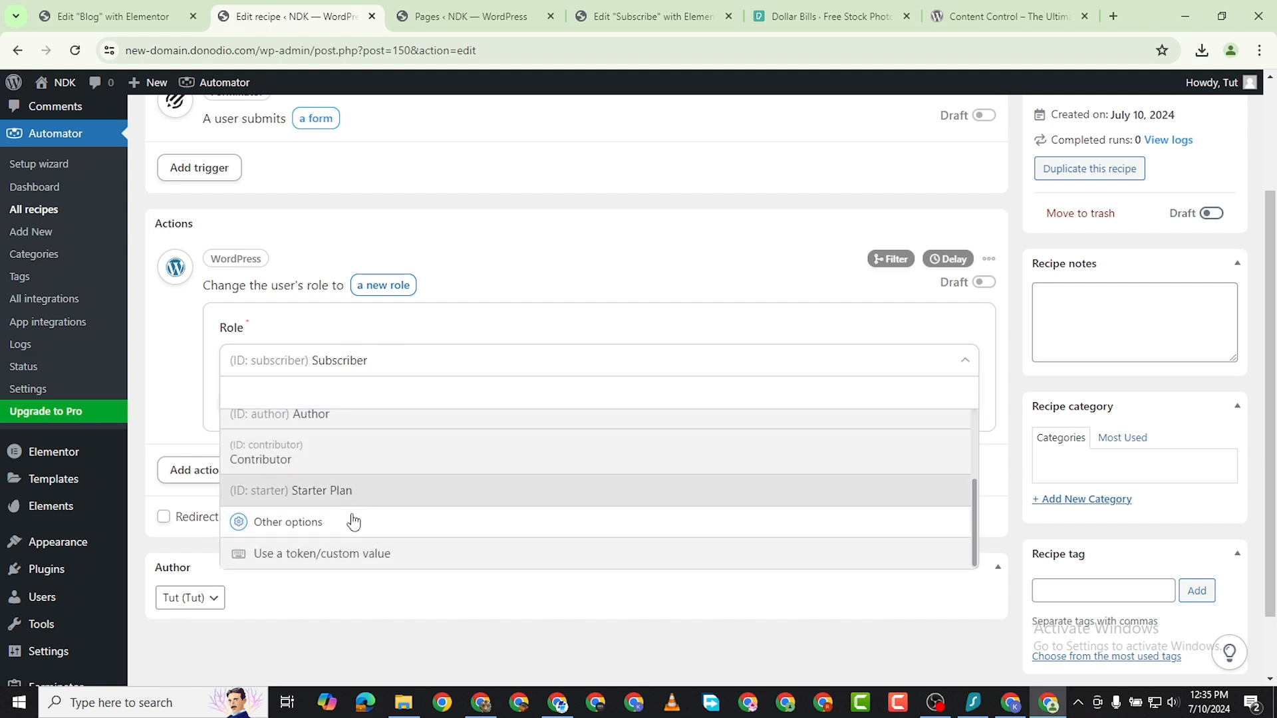
pyautogui.click(352, 502)
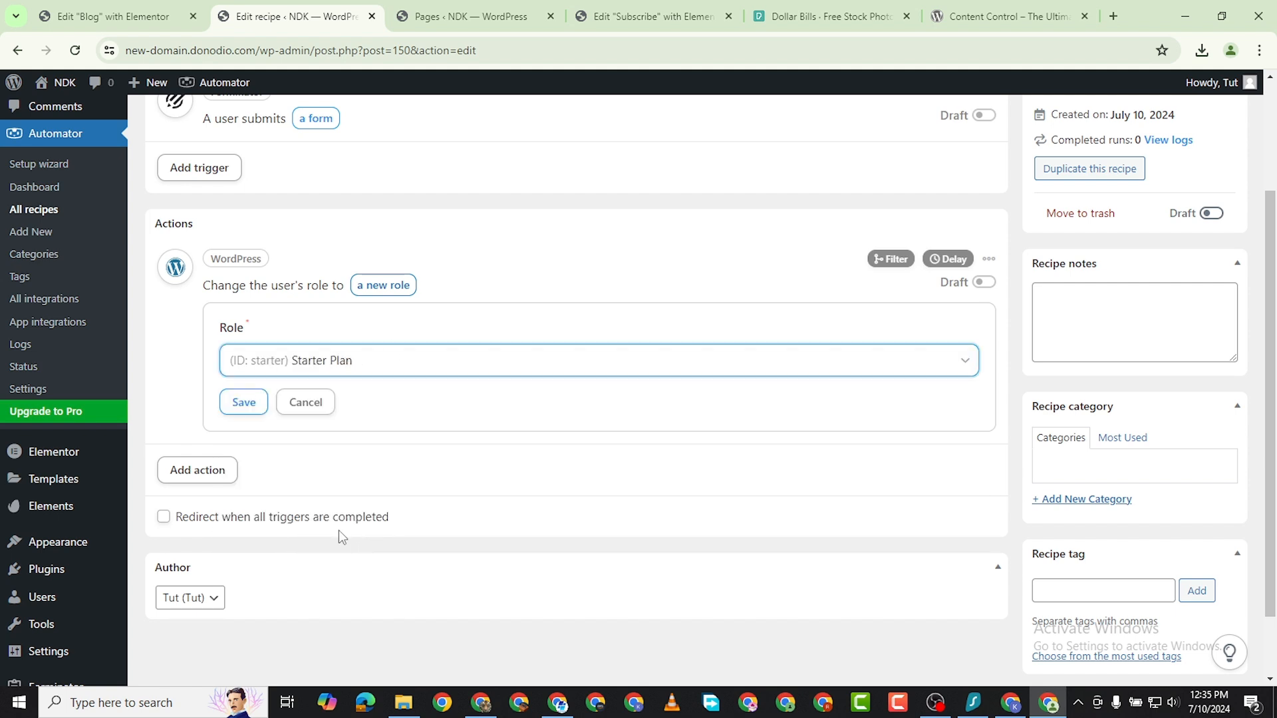
pyautogui.click(243, 403)
pyautogui.scroll(3, 465, 432)
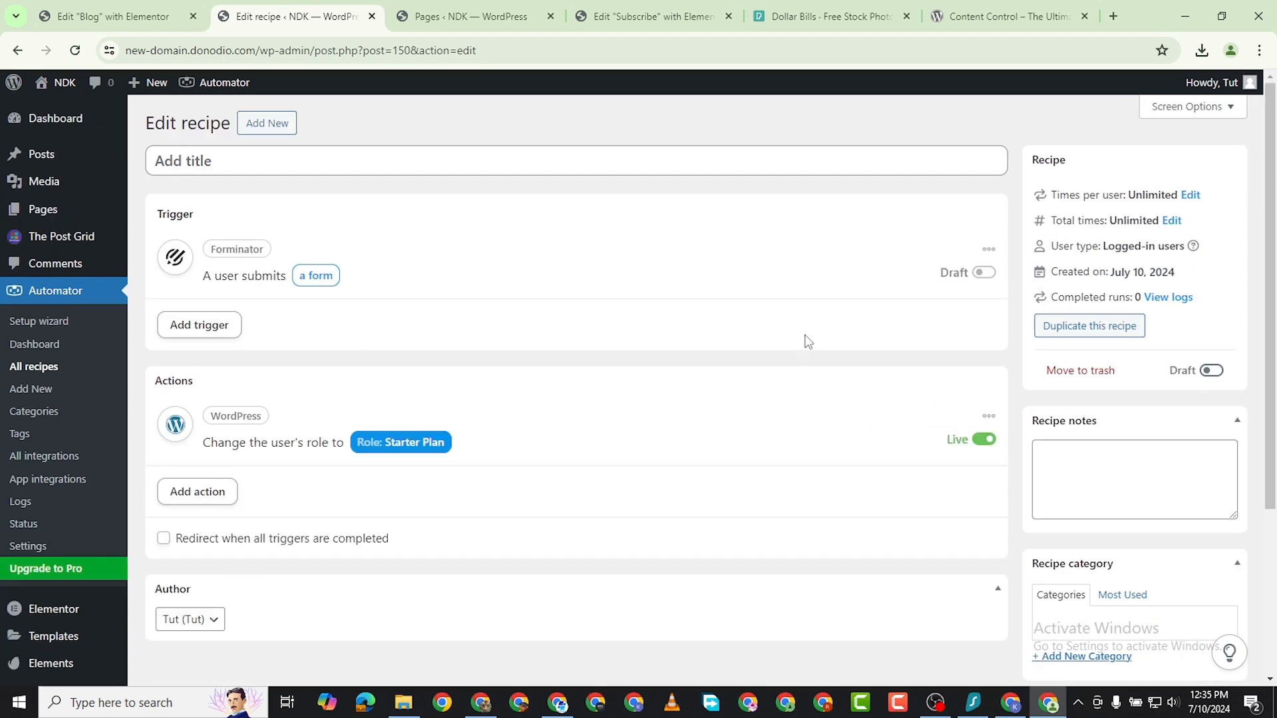
# Try to switch the Forminator form-submission trigger from draft to live.
pyautogui.scroll(-3, 285, 564)
pyautogui.scroll(1, 734, 353)
pyautogui.scroll(1, 958, 220)
pyautogui.click(983, 195)
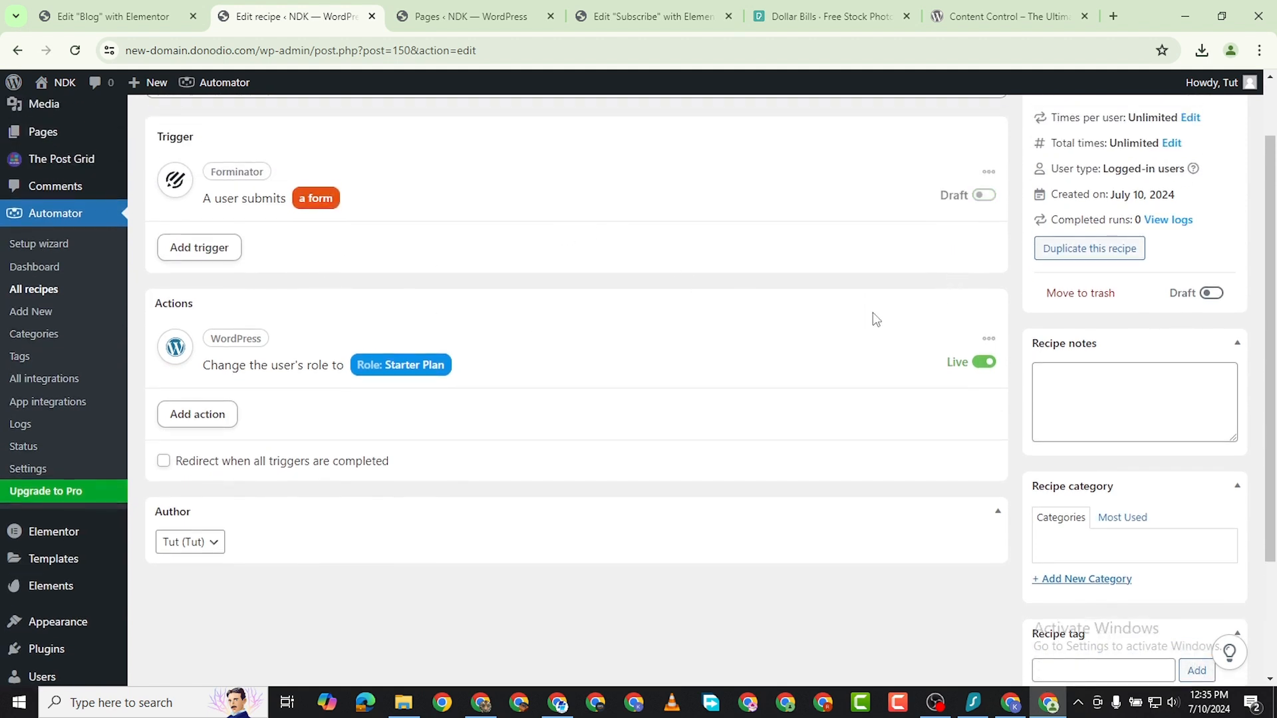
pyautogui.scroll(1, 898, 339)
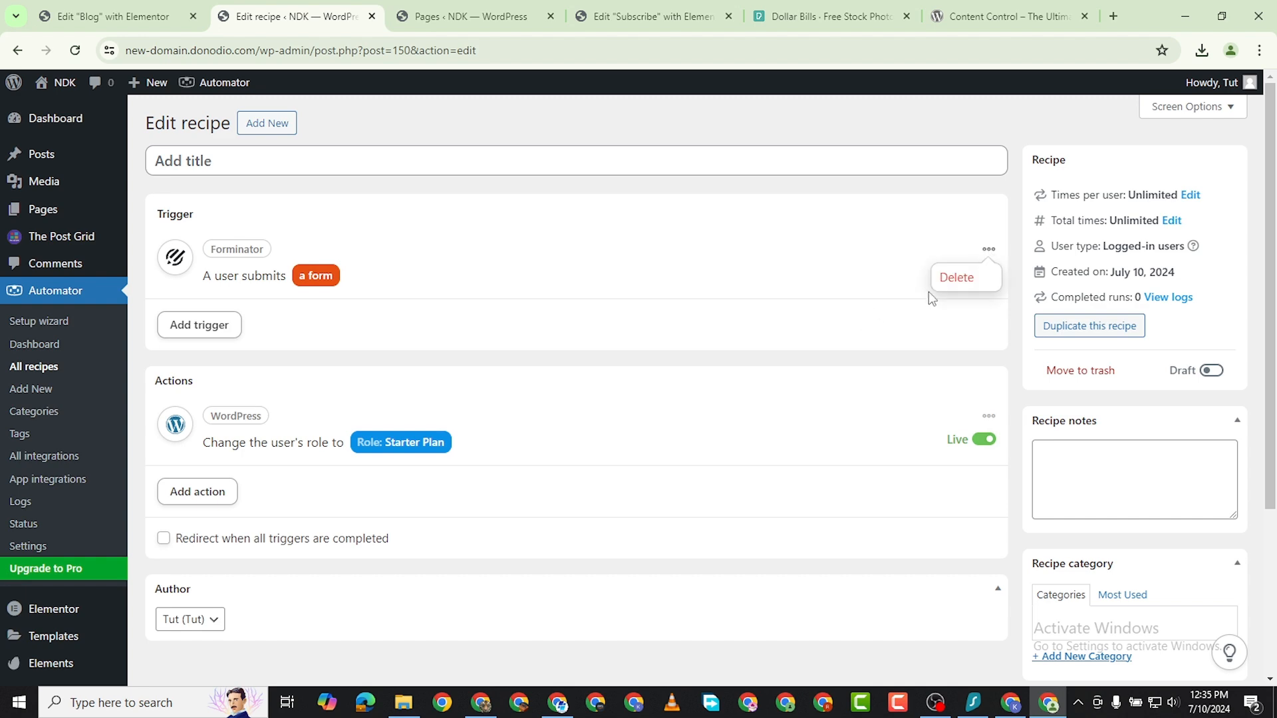
pyautogui.scroll(-4, 305, 407)
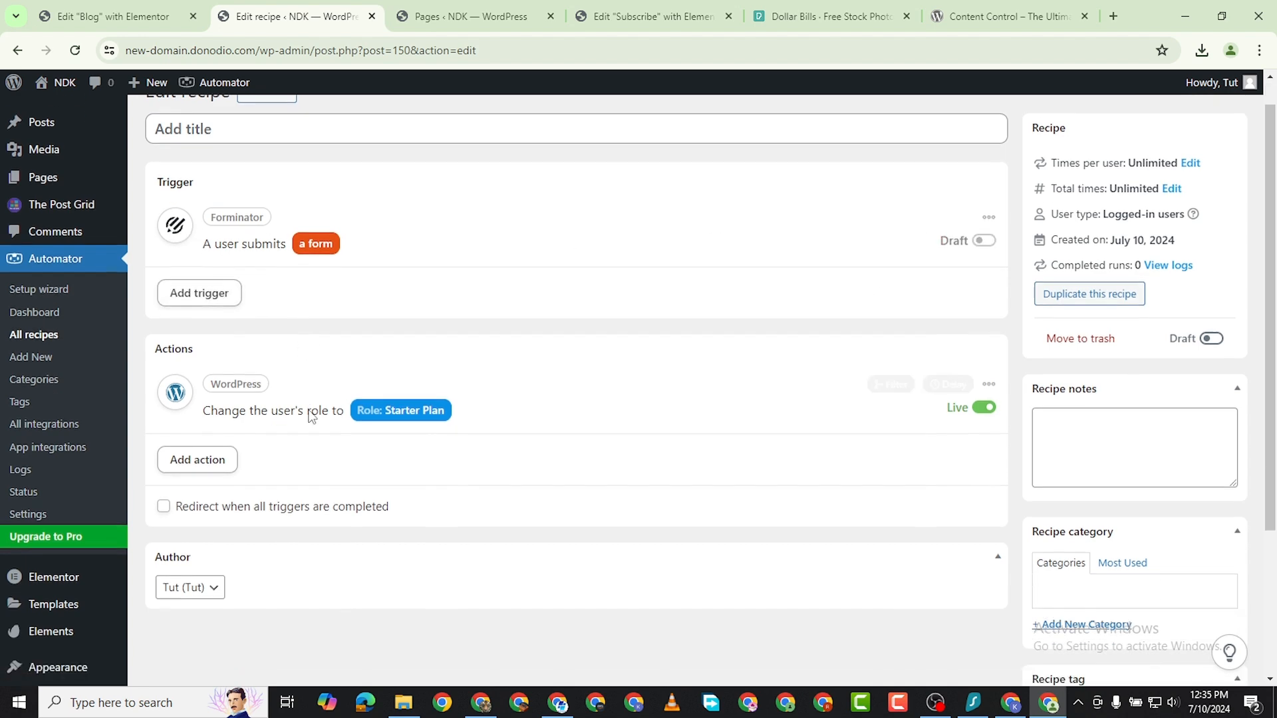
pyautogui.scroll(4, 665, 445)
pyautogui.scroll(-2, 760, 521)
pyautogui.scroll(-2, 759, 521)
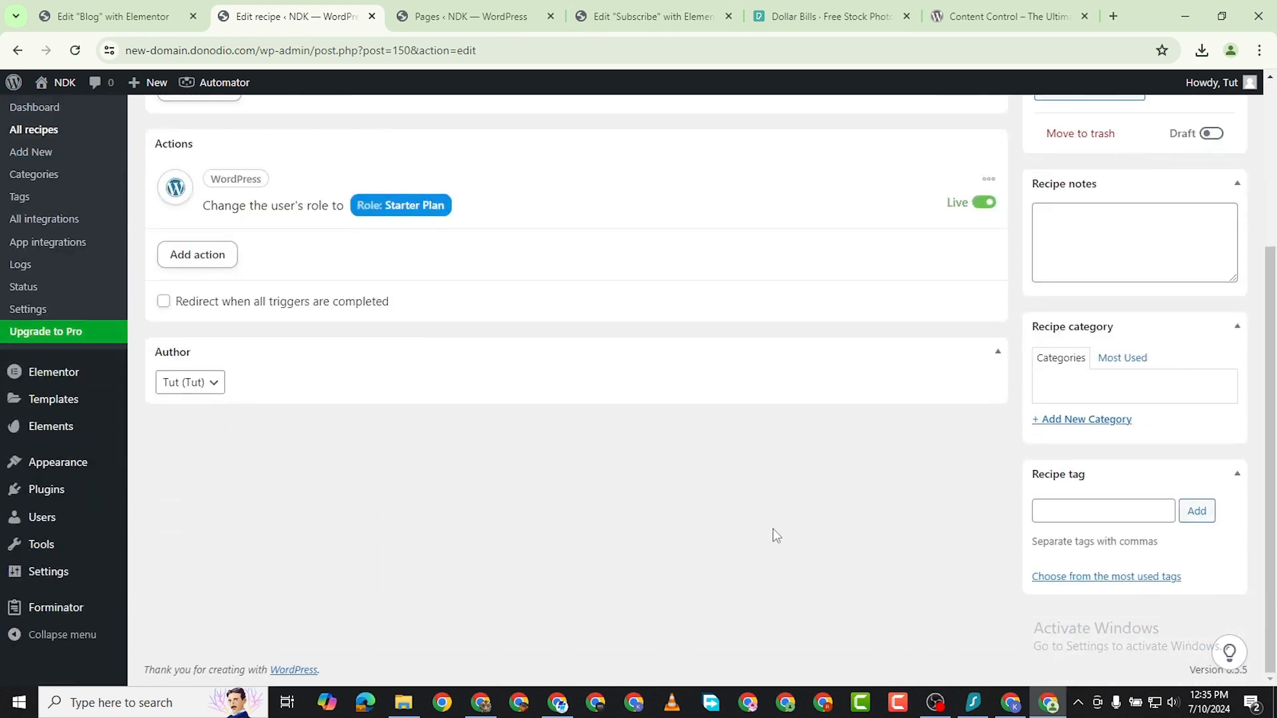
# Set the Forminator trigger's form to User Registration.
pyautogui.scroll(4, 773, 530)
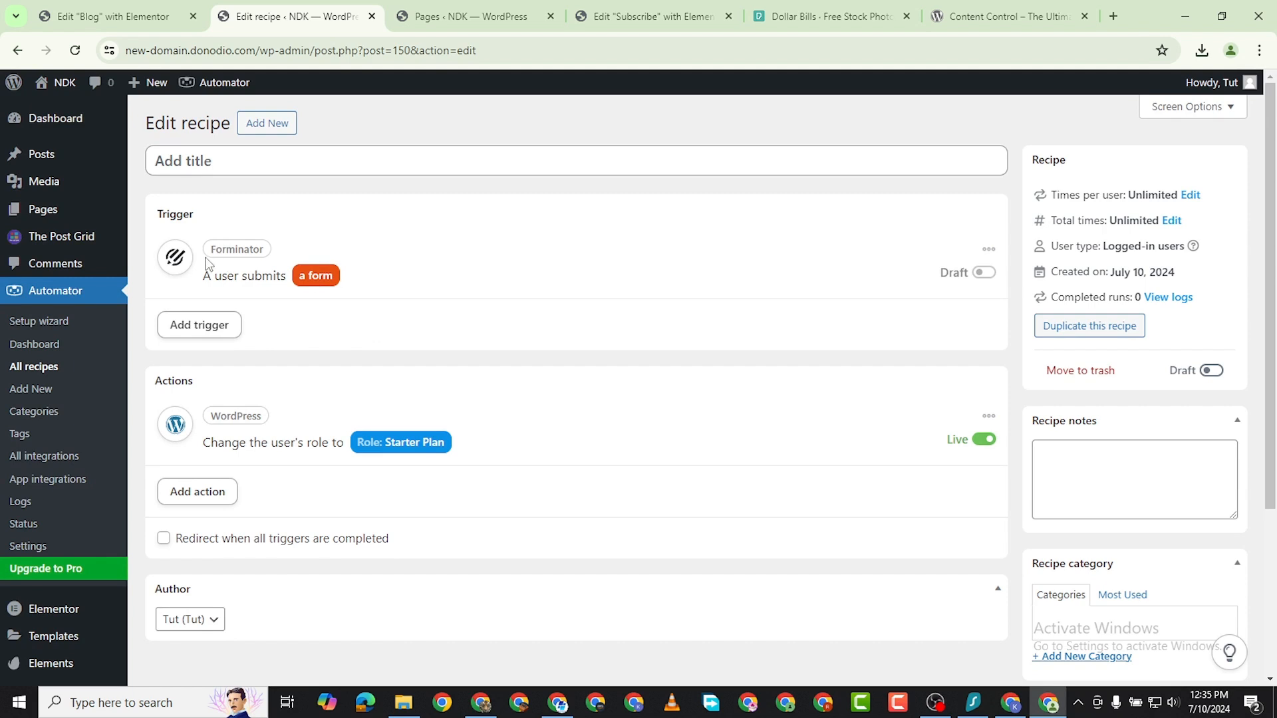
pyautogui.click(301, 275)
pyautogui.click(242, 394)
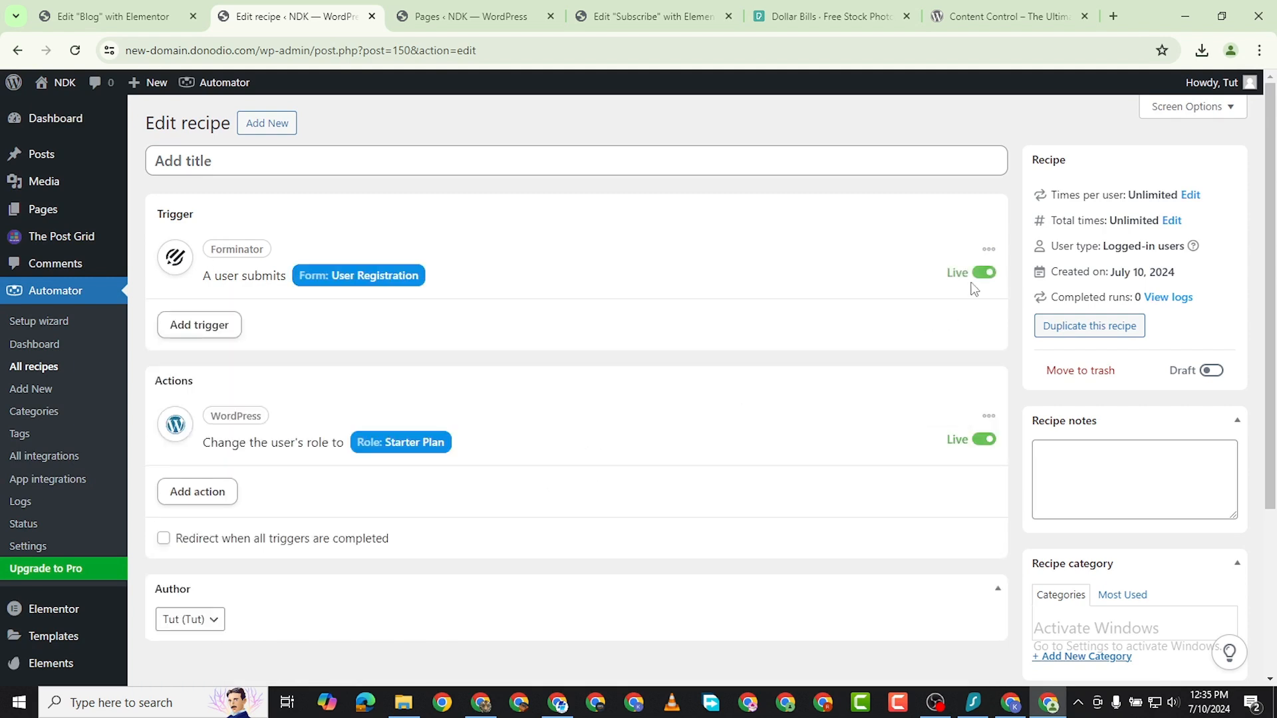
pyautogui.scroll(-1, 885, 369)
pyautogui.scroll(-1, 858, 392)
pyautogui.scroll(2, 835, 413)
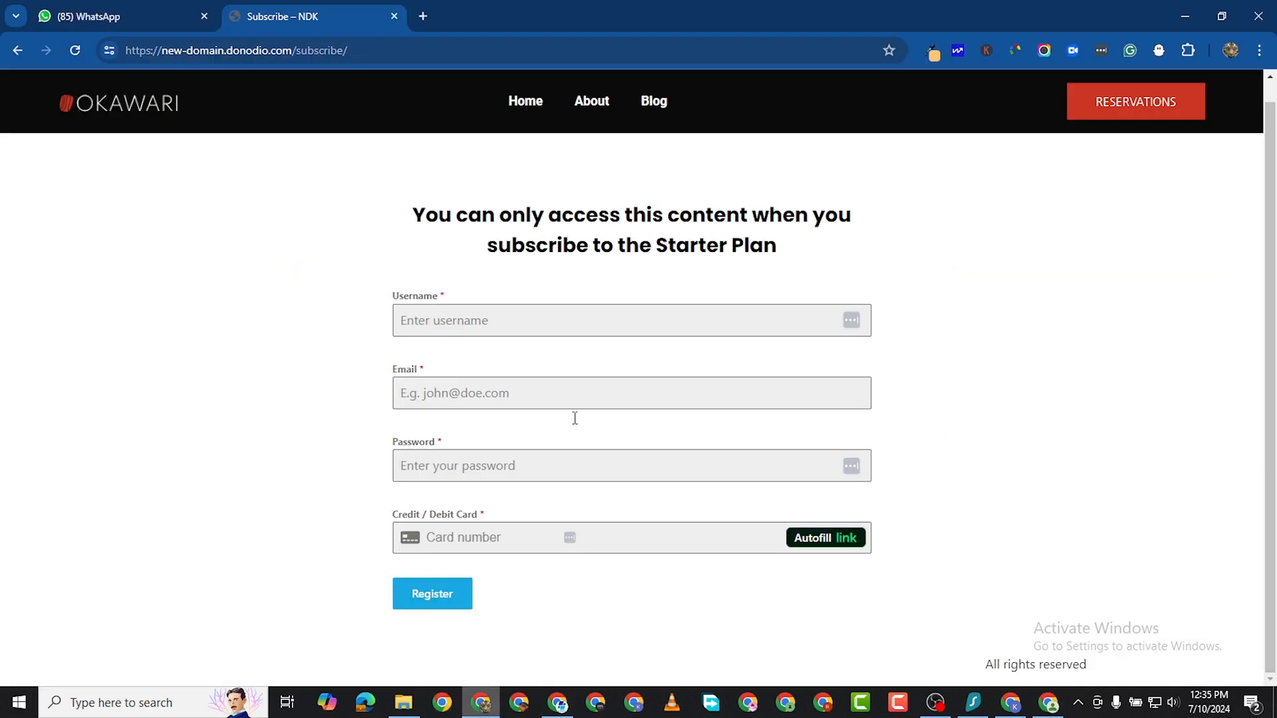
# Switch to the logged-out browser window and check the Subscribe form's Username, Email and Password fields without filling them in.
pyautogui.click(481, 702)
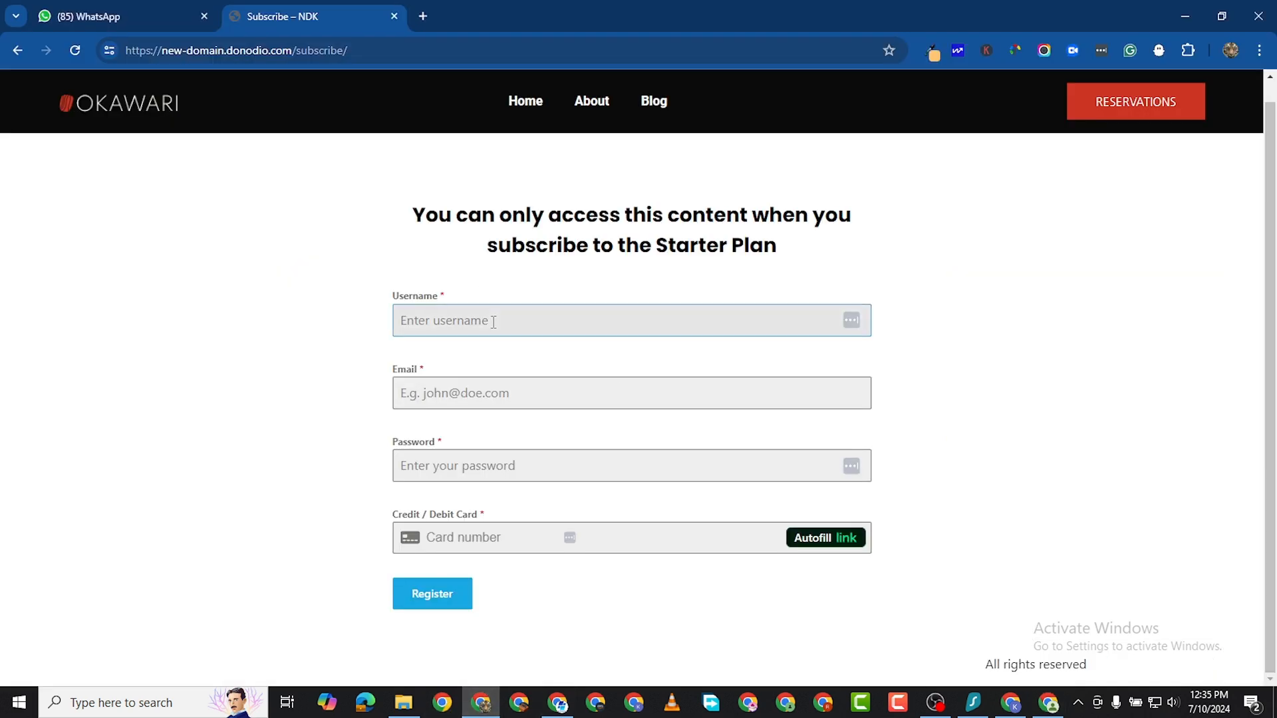
pyautogui.click(493, 322)
pyautogui.click(430, 394)
pyautogui.click(417, 497)
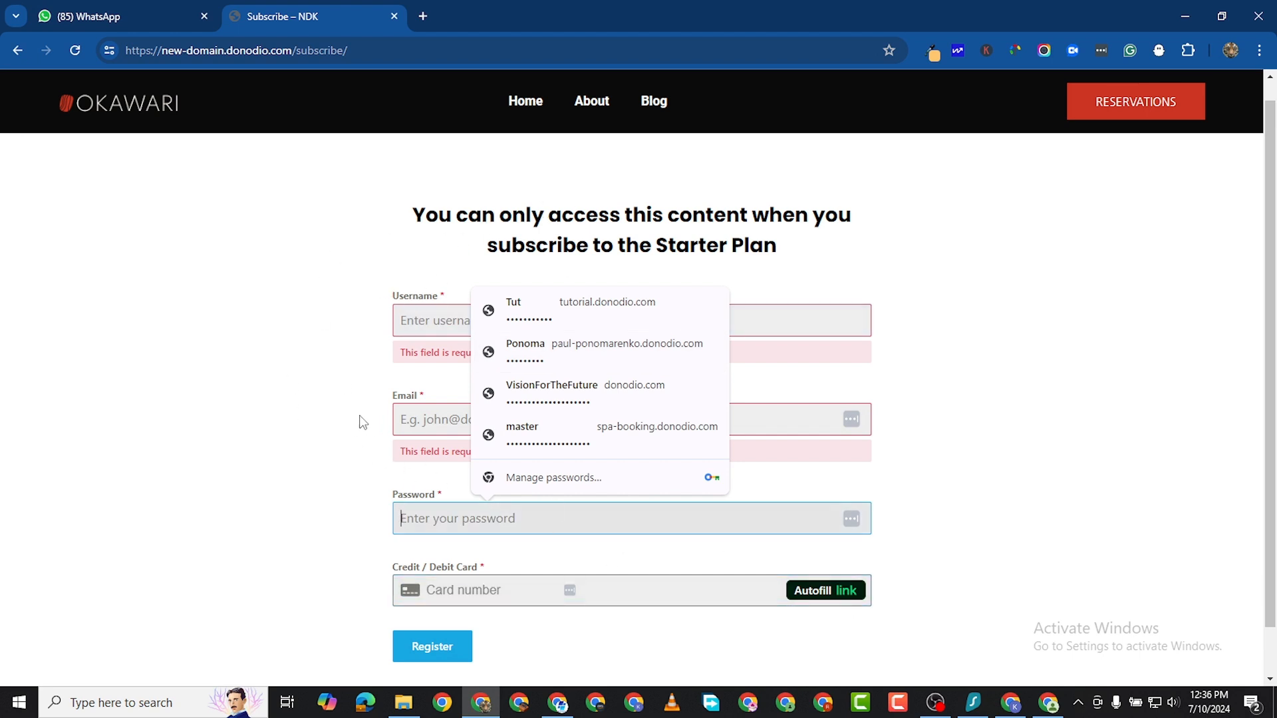
pyautogui.click(296, 341)
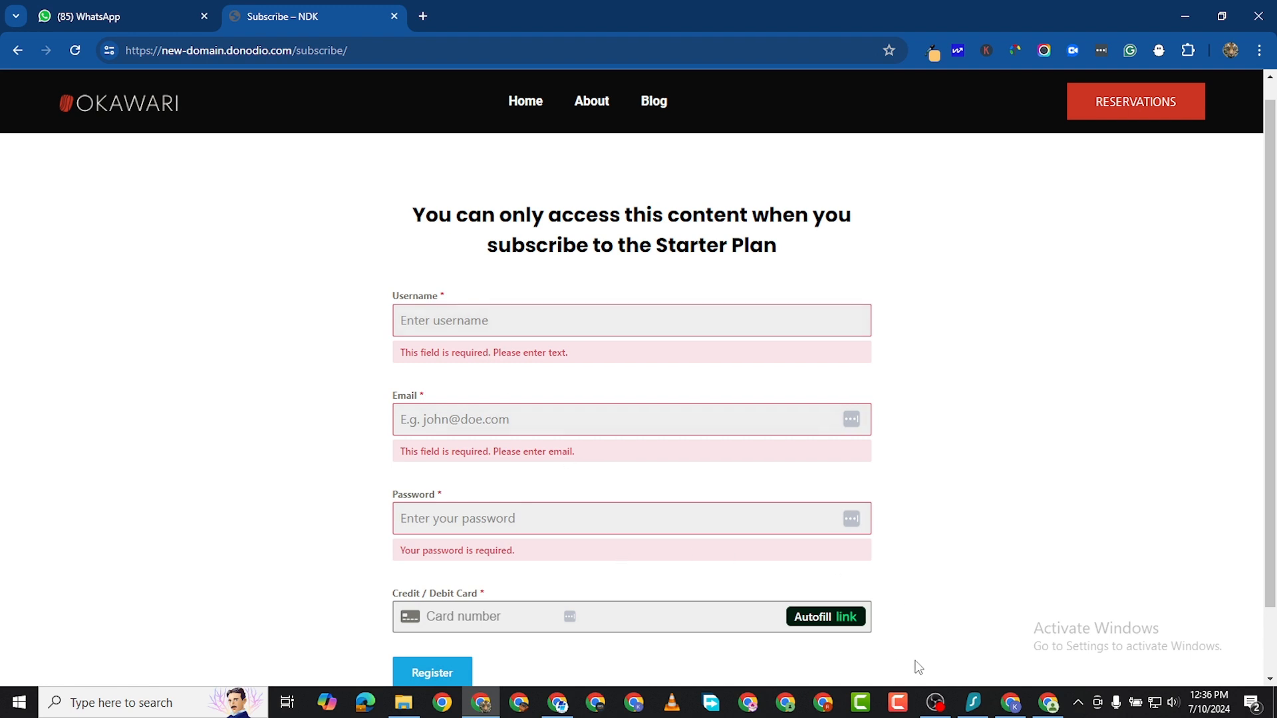
# Return to the admin browser window, open the site's homepage in a new tab and look through its sections.
pyautogui.click(1049, 702)
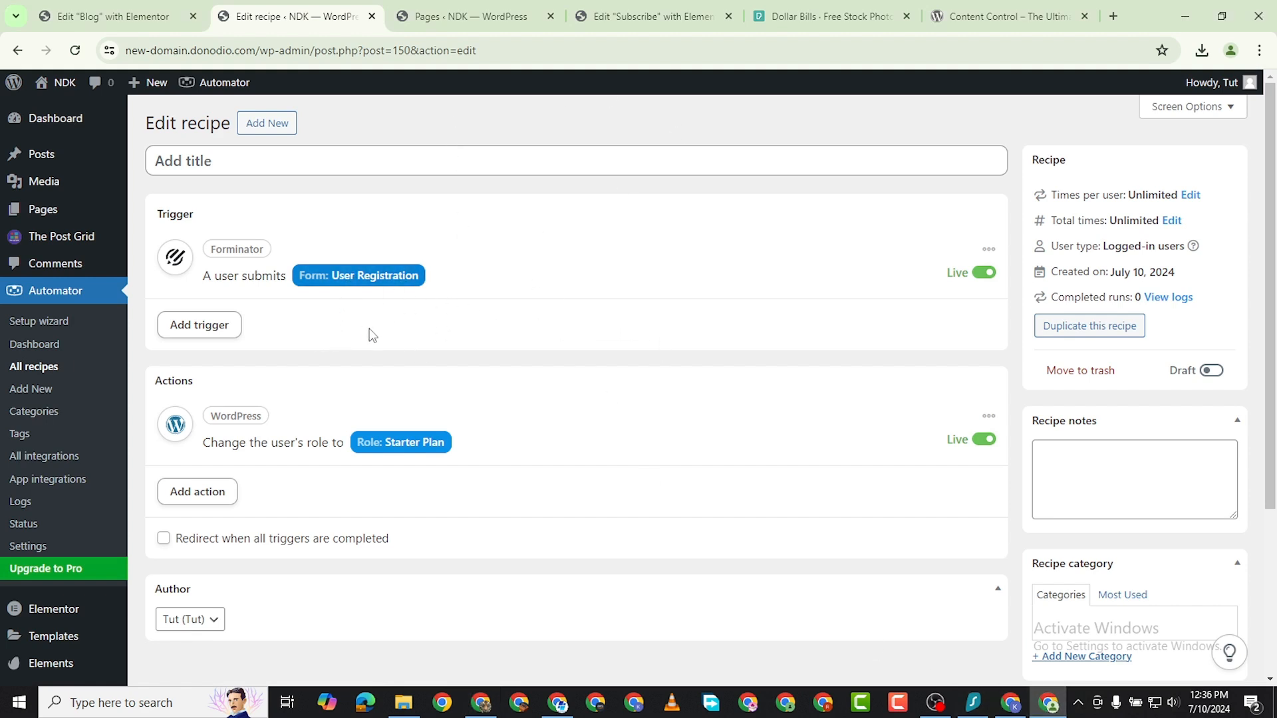
pyautogui.scroll(-3, 325, 518)
pyautogui.scroll(3, 910, 414)
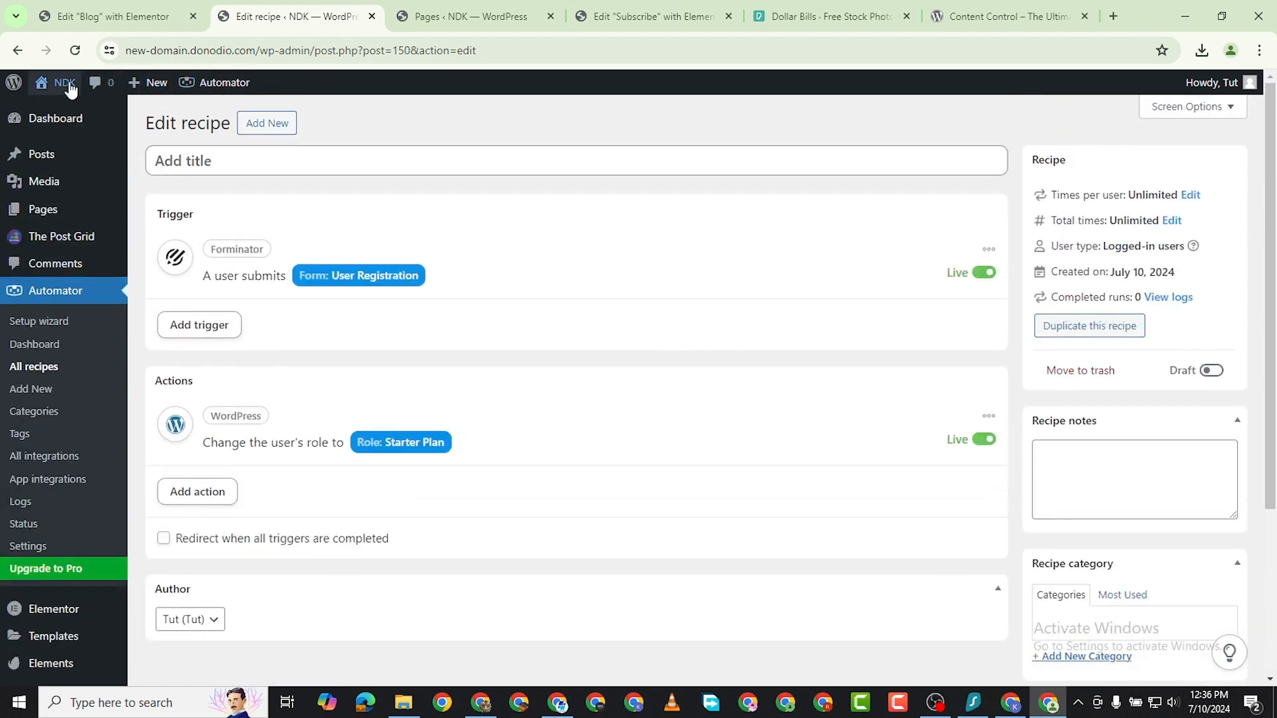
pyautogui.moveTo(60, 83)
pyautogui.rightClick(52, 113)
pyautogui.click(83, 126)
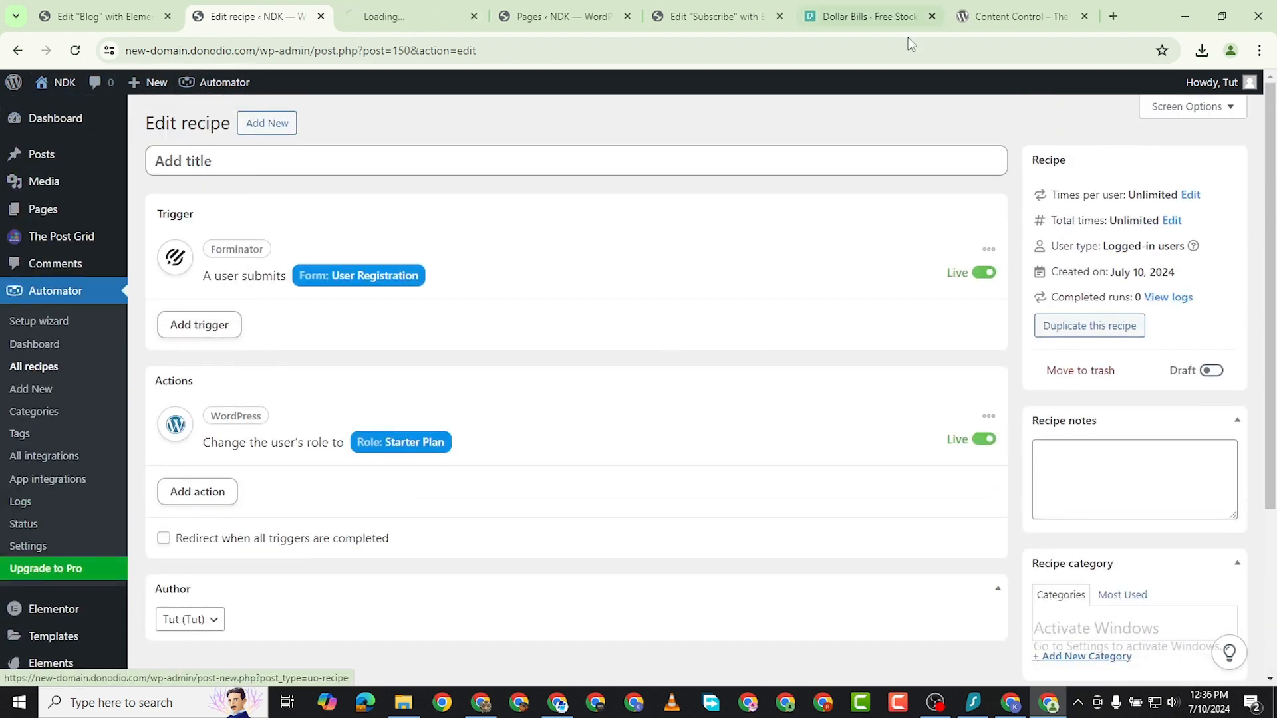
pyautogui.click(419, 26)
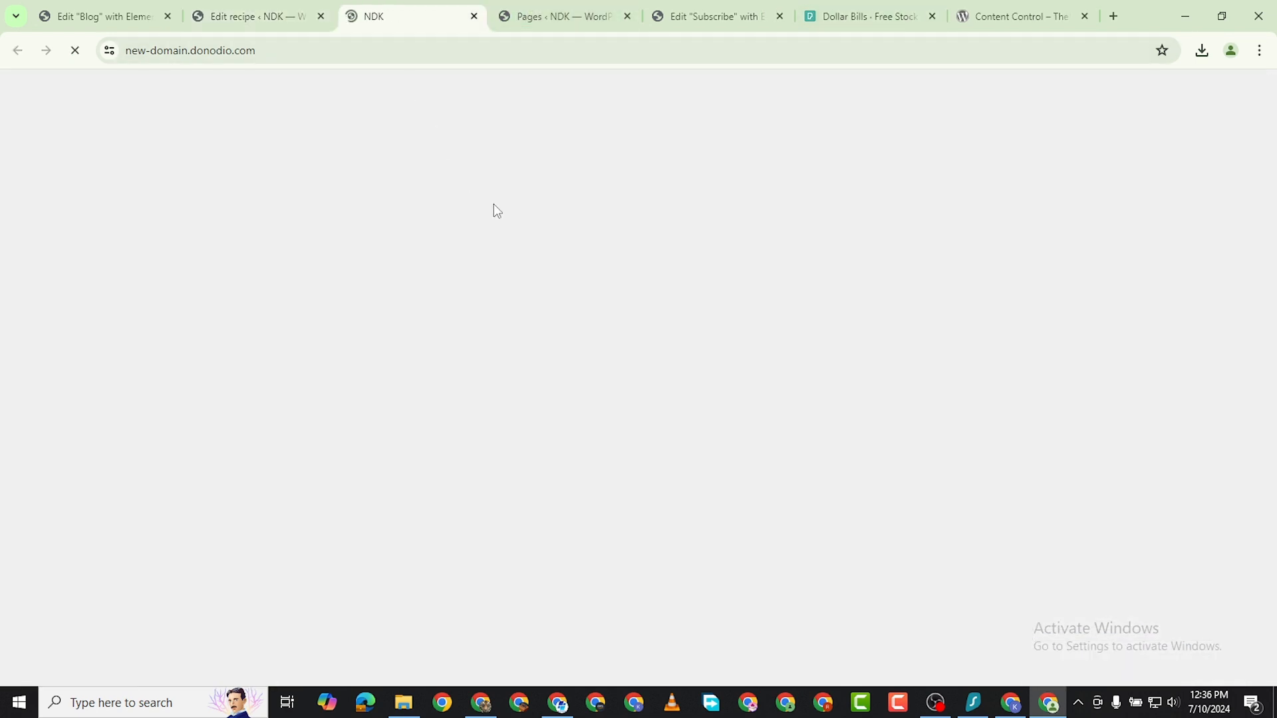
pyautogui.scroll(-15, 656, 331)
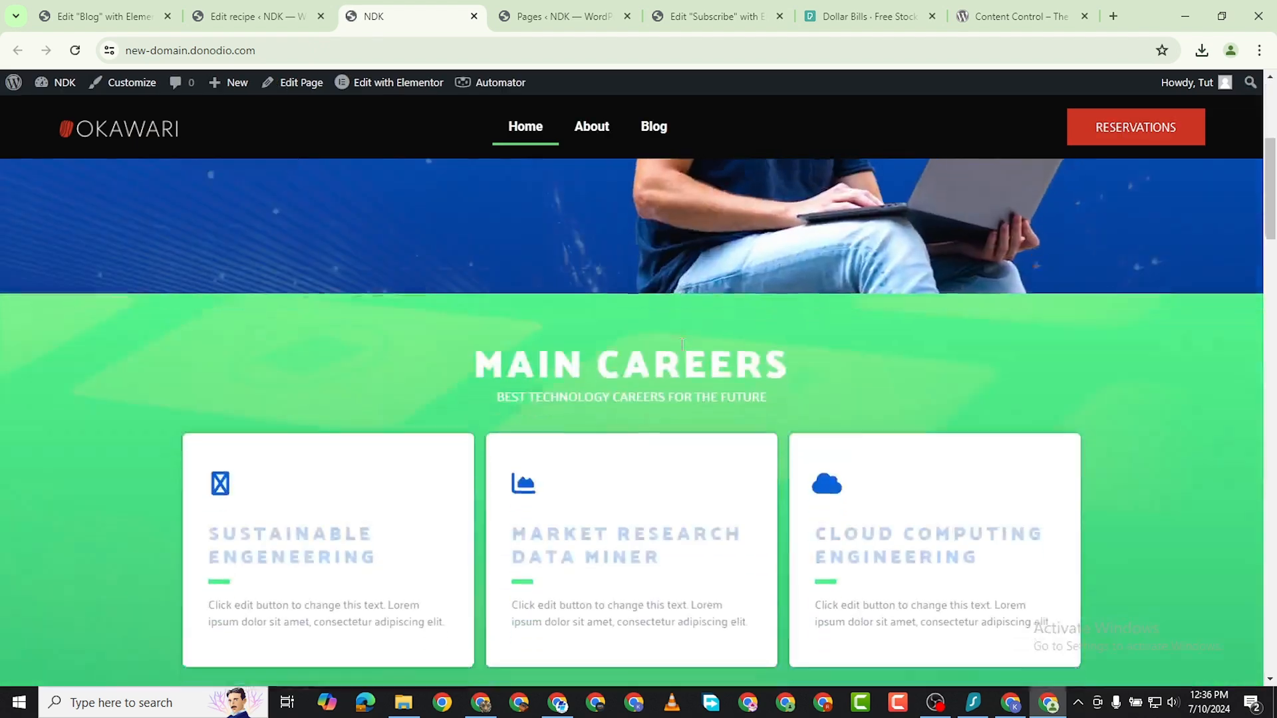
pyautogui.scroll(5, 688, 325)
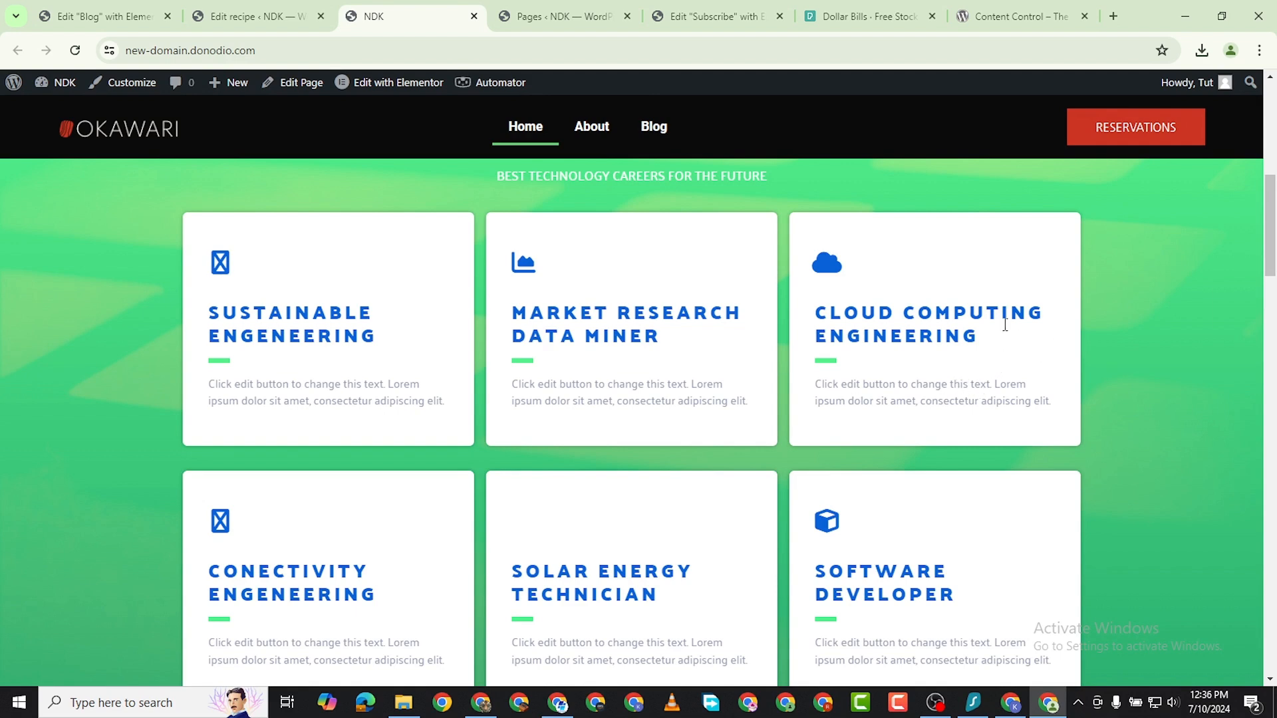
pyautogui.scroll(7, 948, 308)
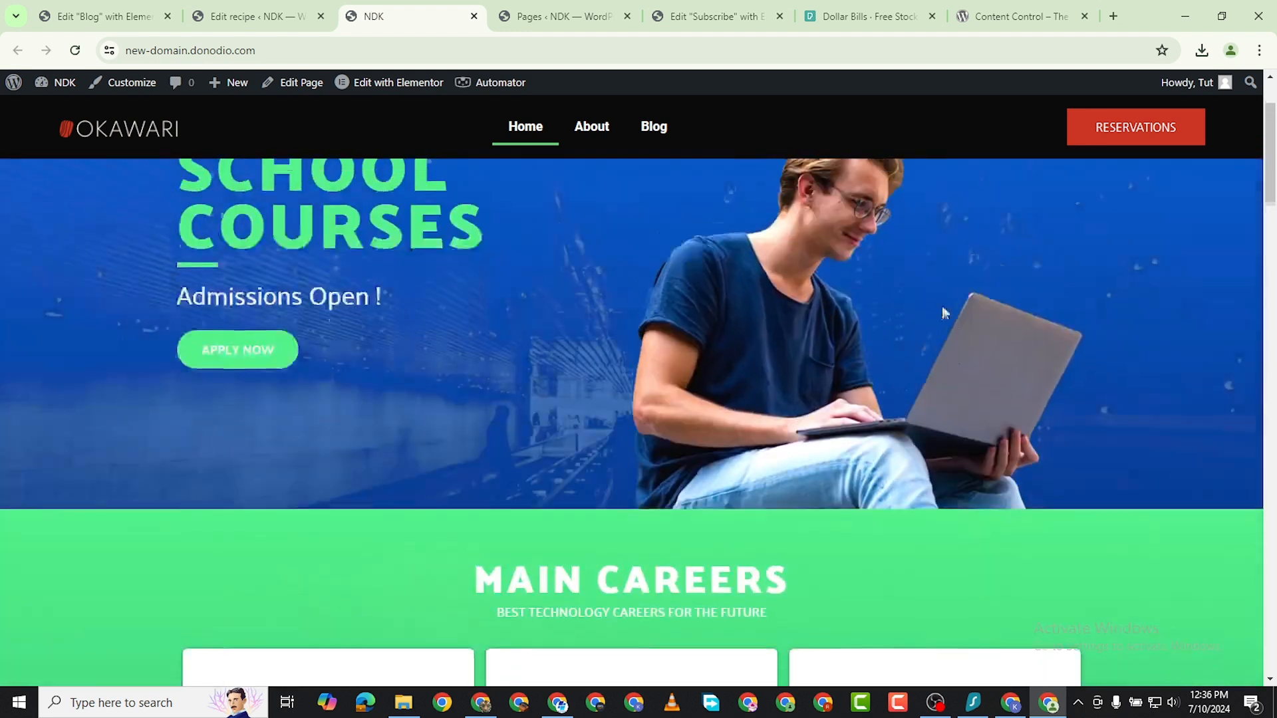